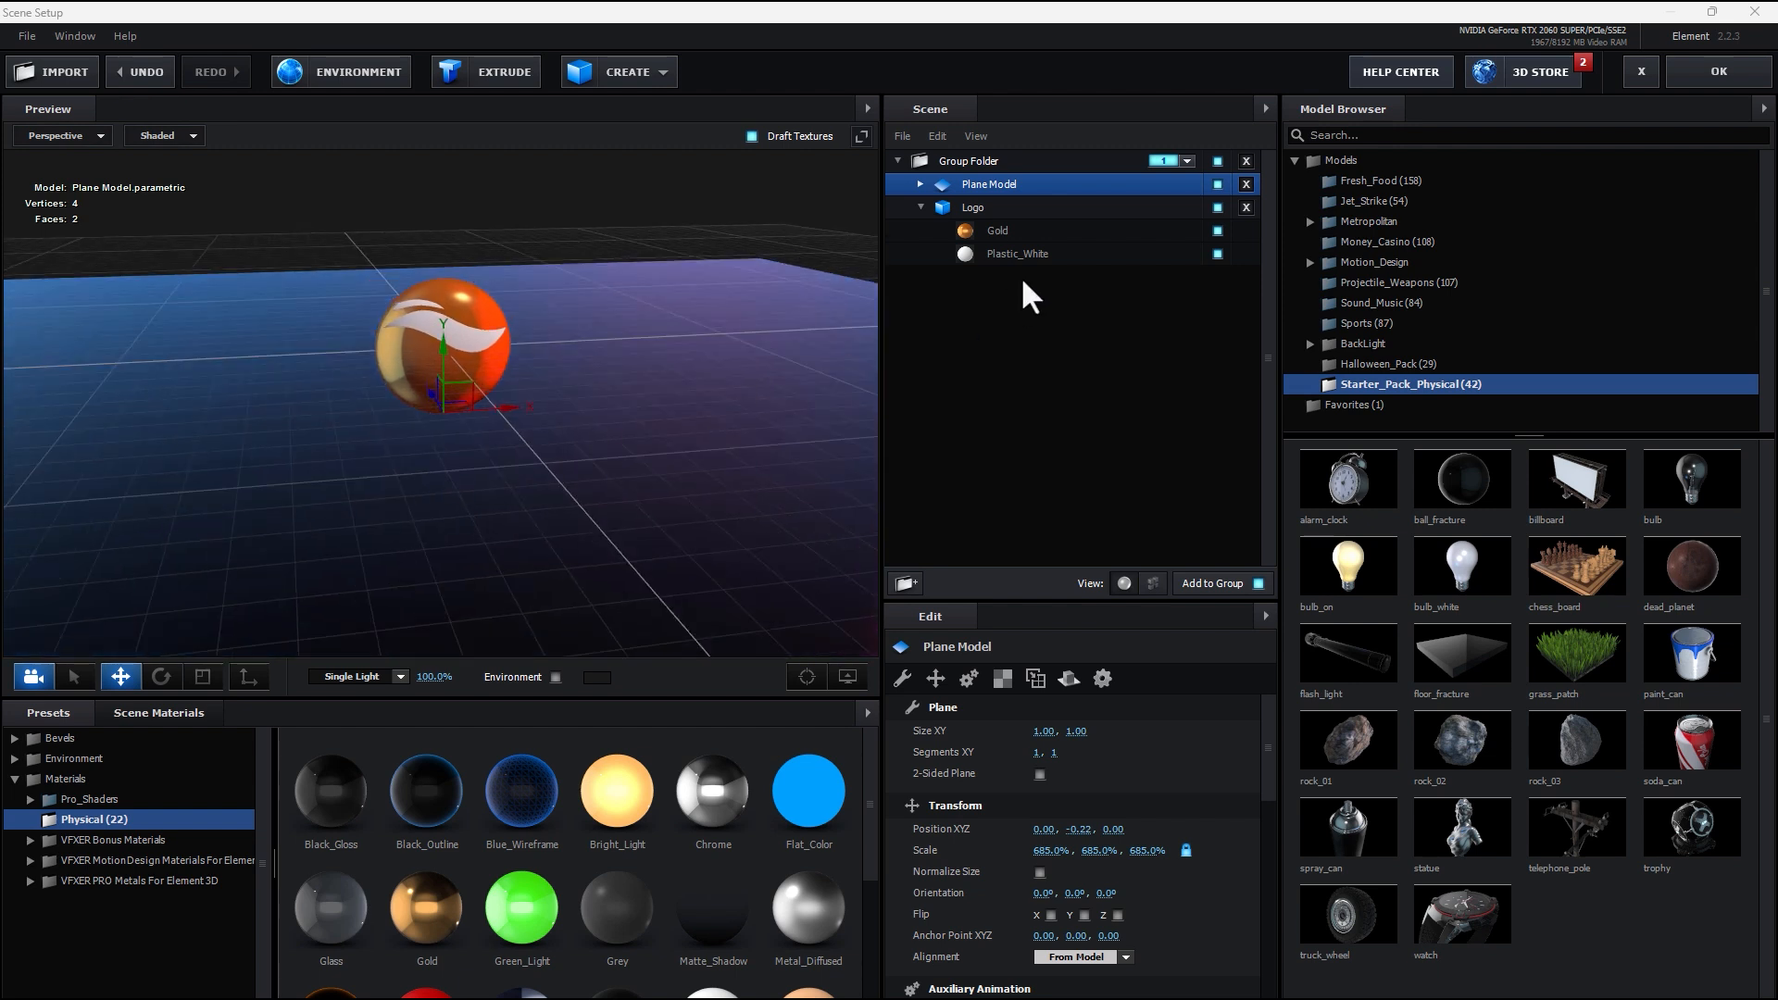
right_click(996, 181)
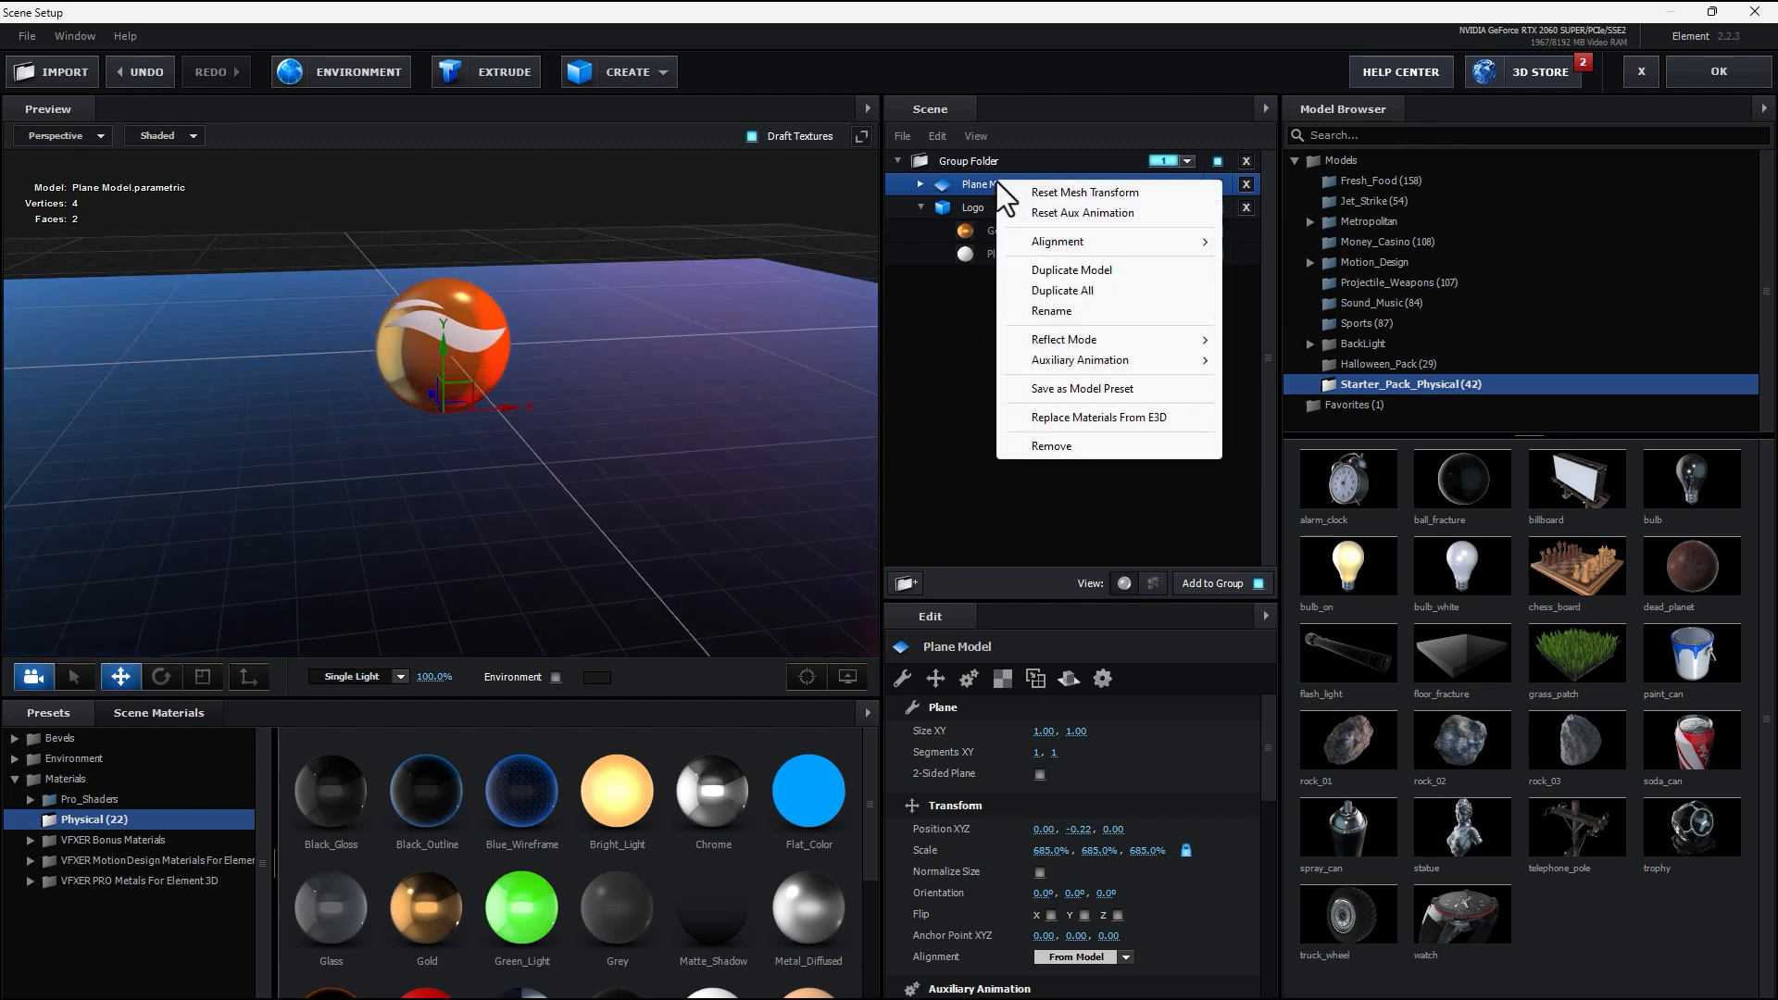
mouse_move(1071, 341)
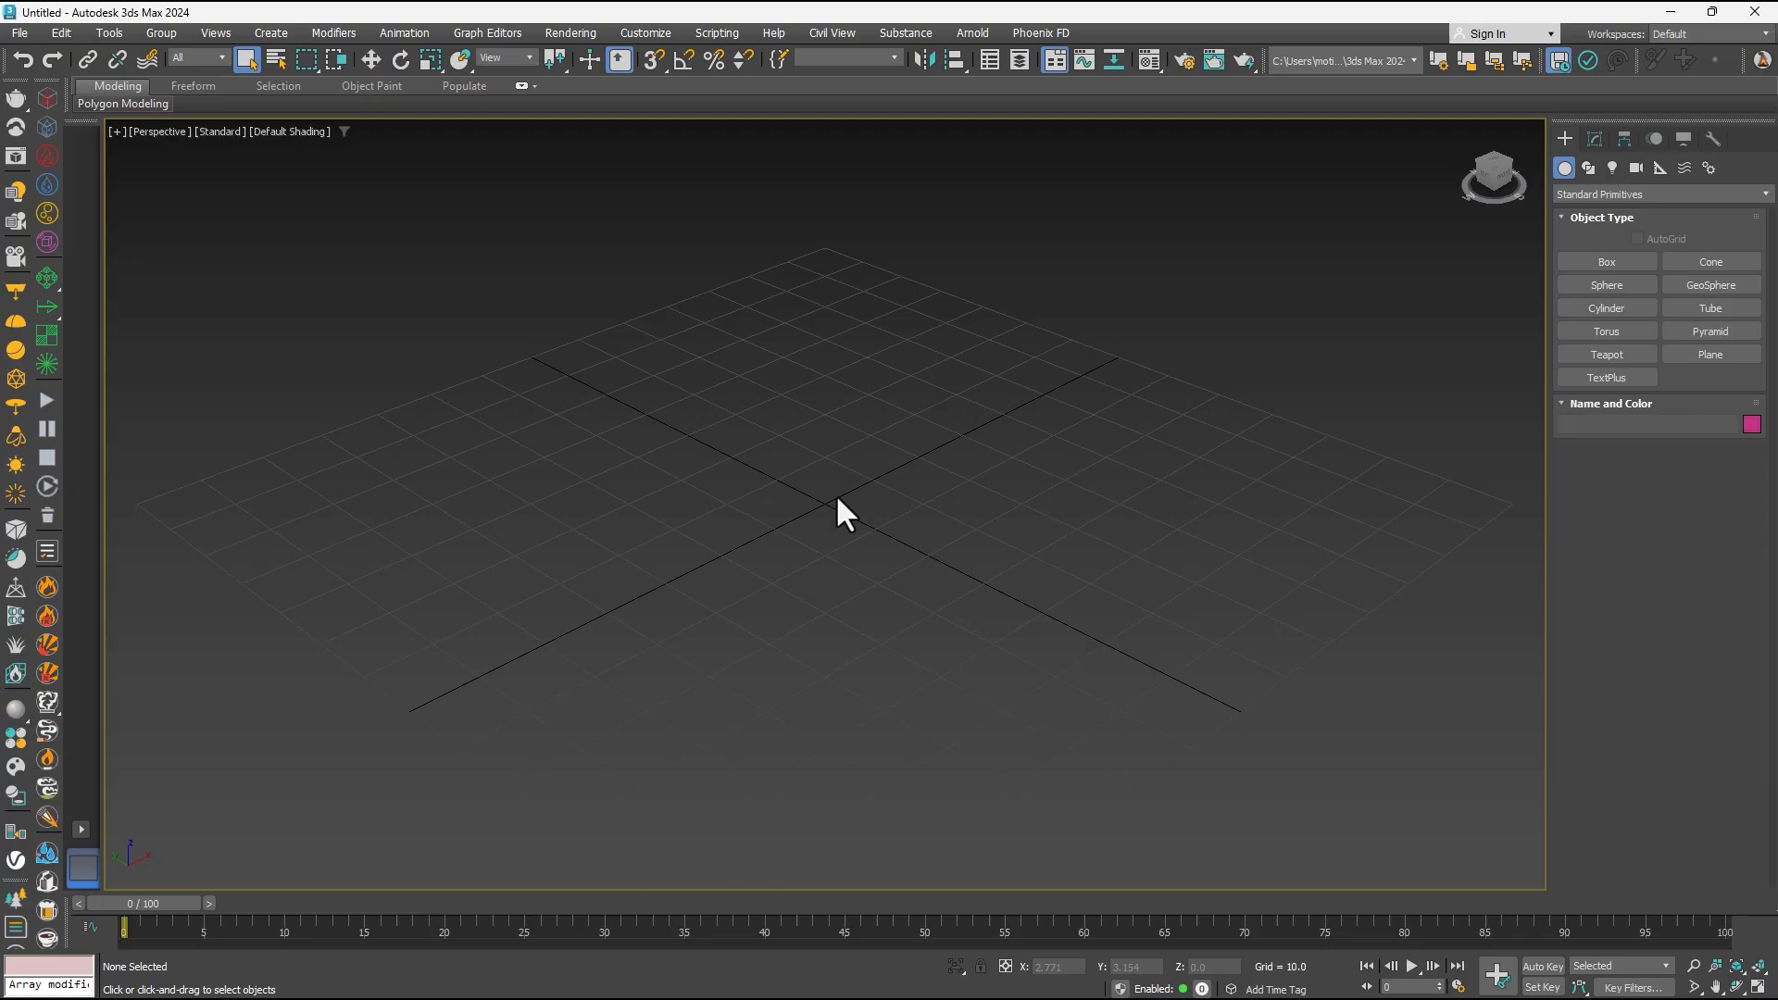
- Switch to 3ds Max, show all four viewports and activate the Front, Top, Left and Perspective views in turn
key("alt+w")
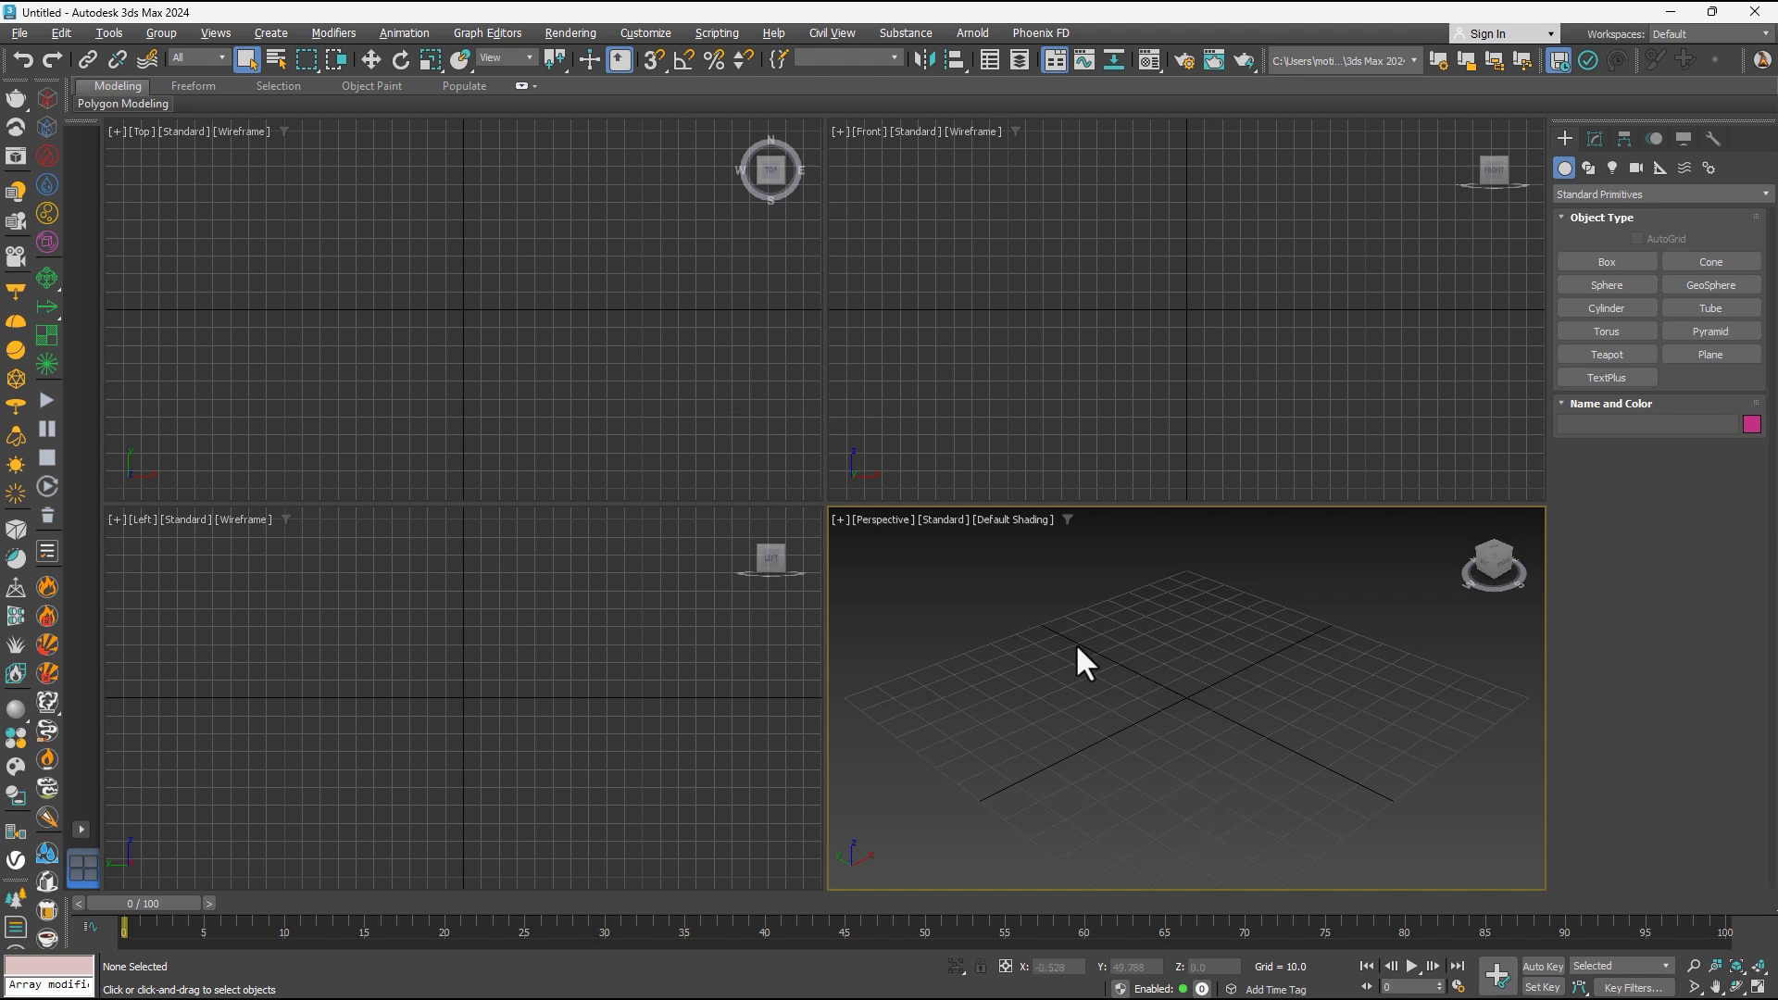
left_click(1016, 324)
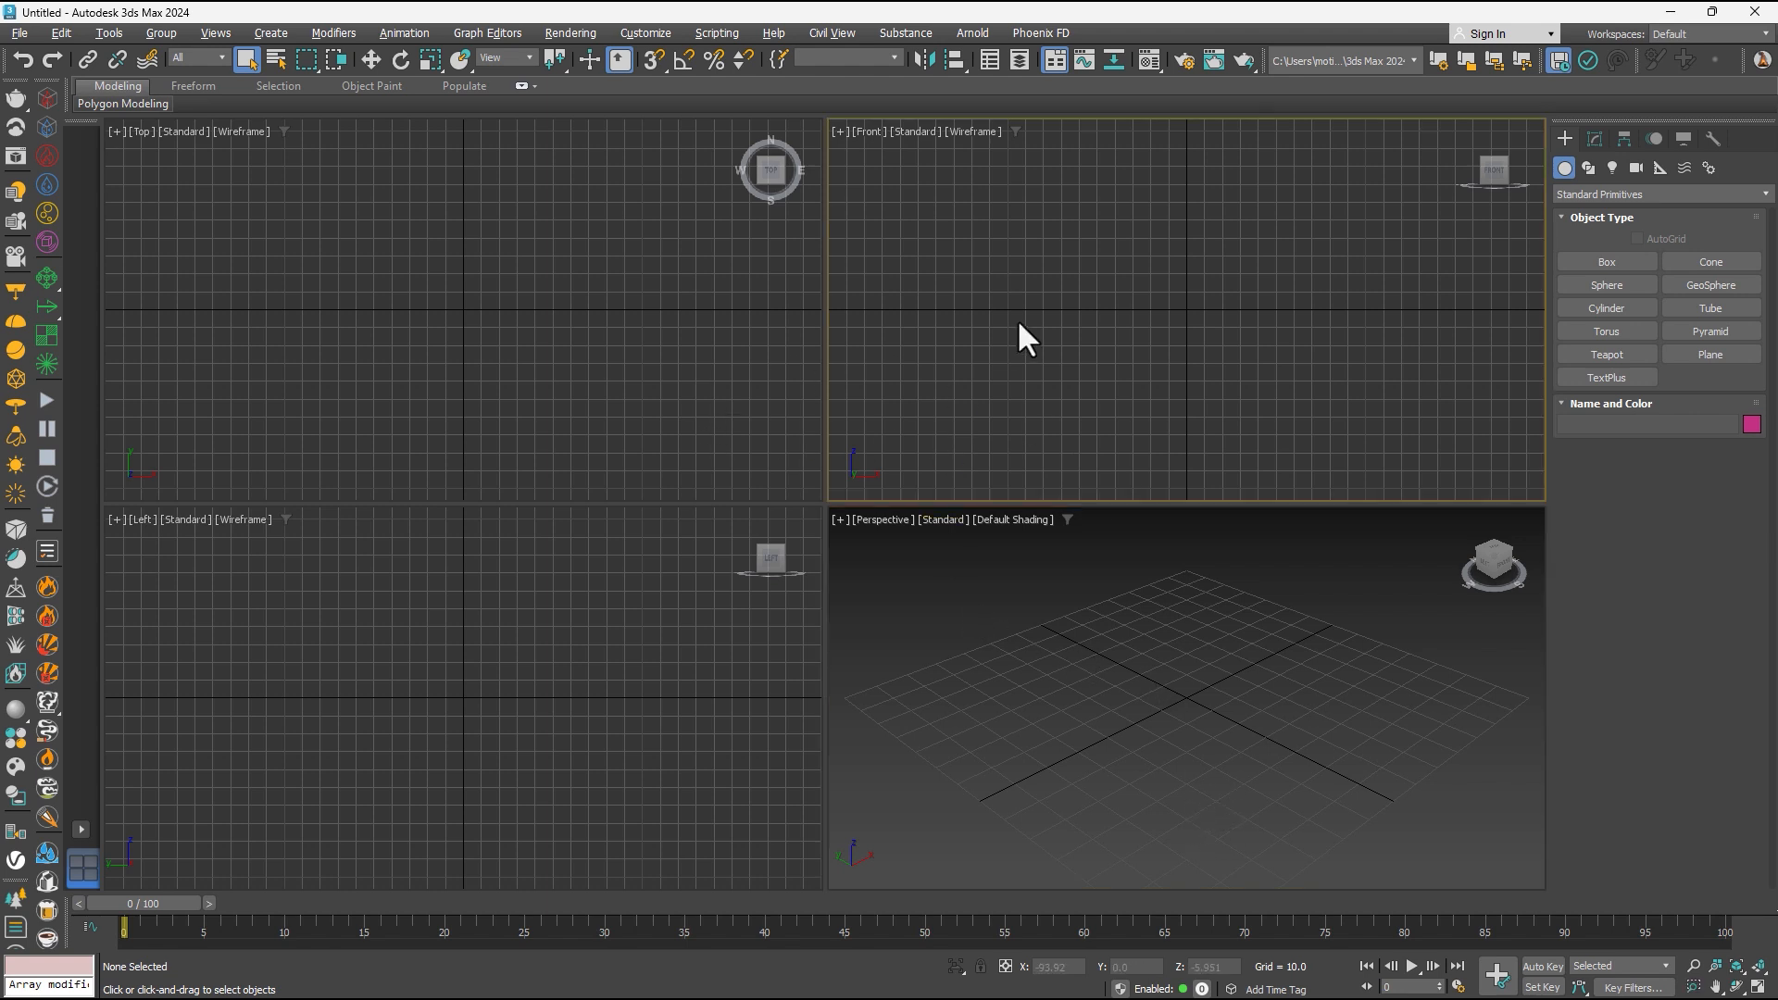
left_click(396, 315)
left_click(191, 622)
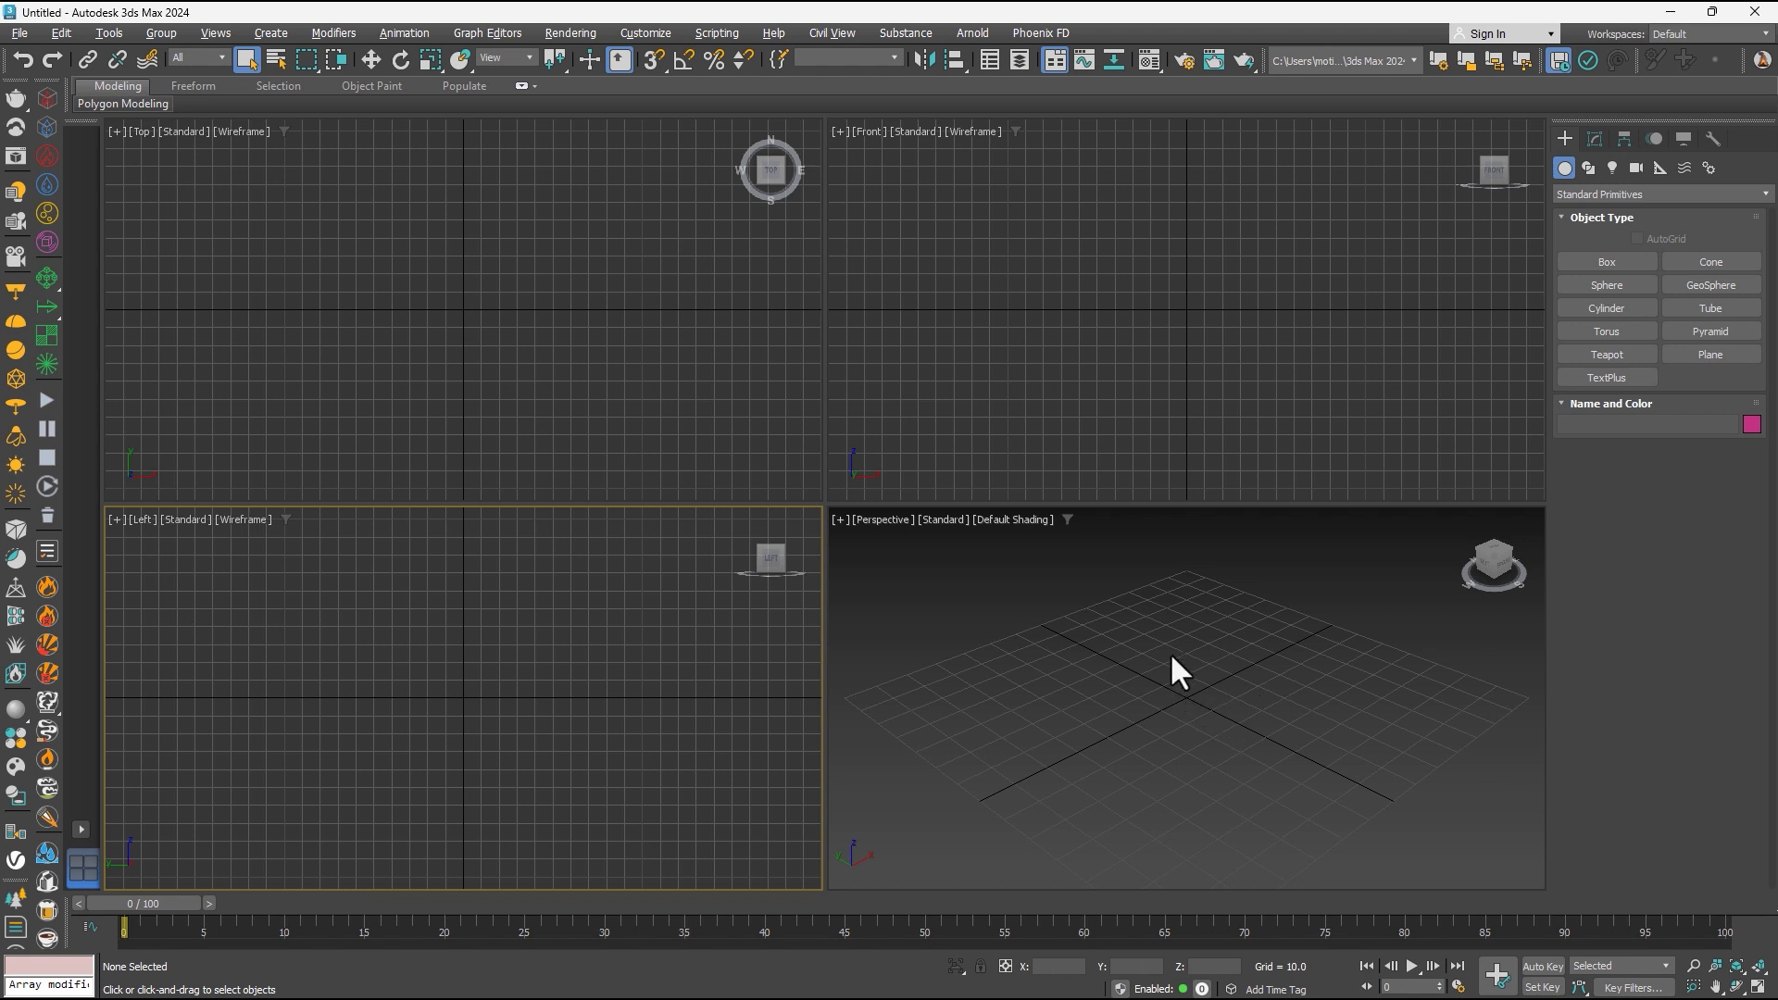
mouse_move(1180, 655)
middle_mouse_down()
mouse_move(1223, 627)
mouse_move(1180, 645)
mouse_move(1186, 612)
mouse_move(1195, 639)
middle_mouse_up()
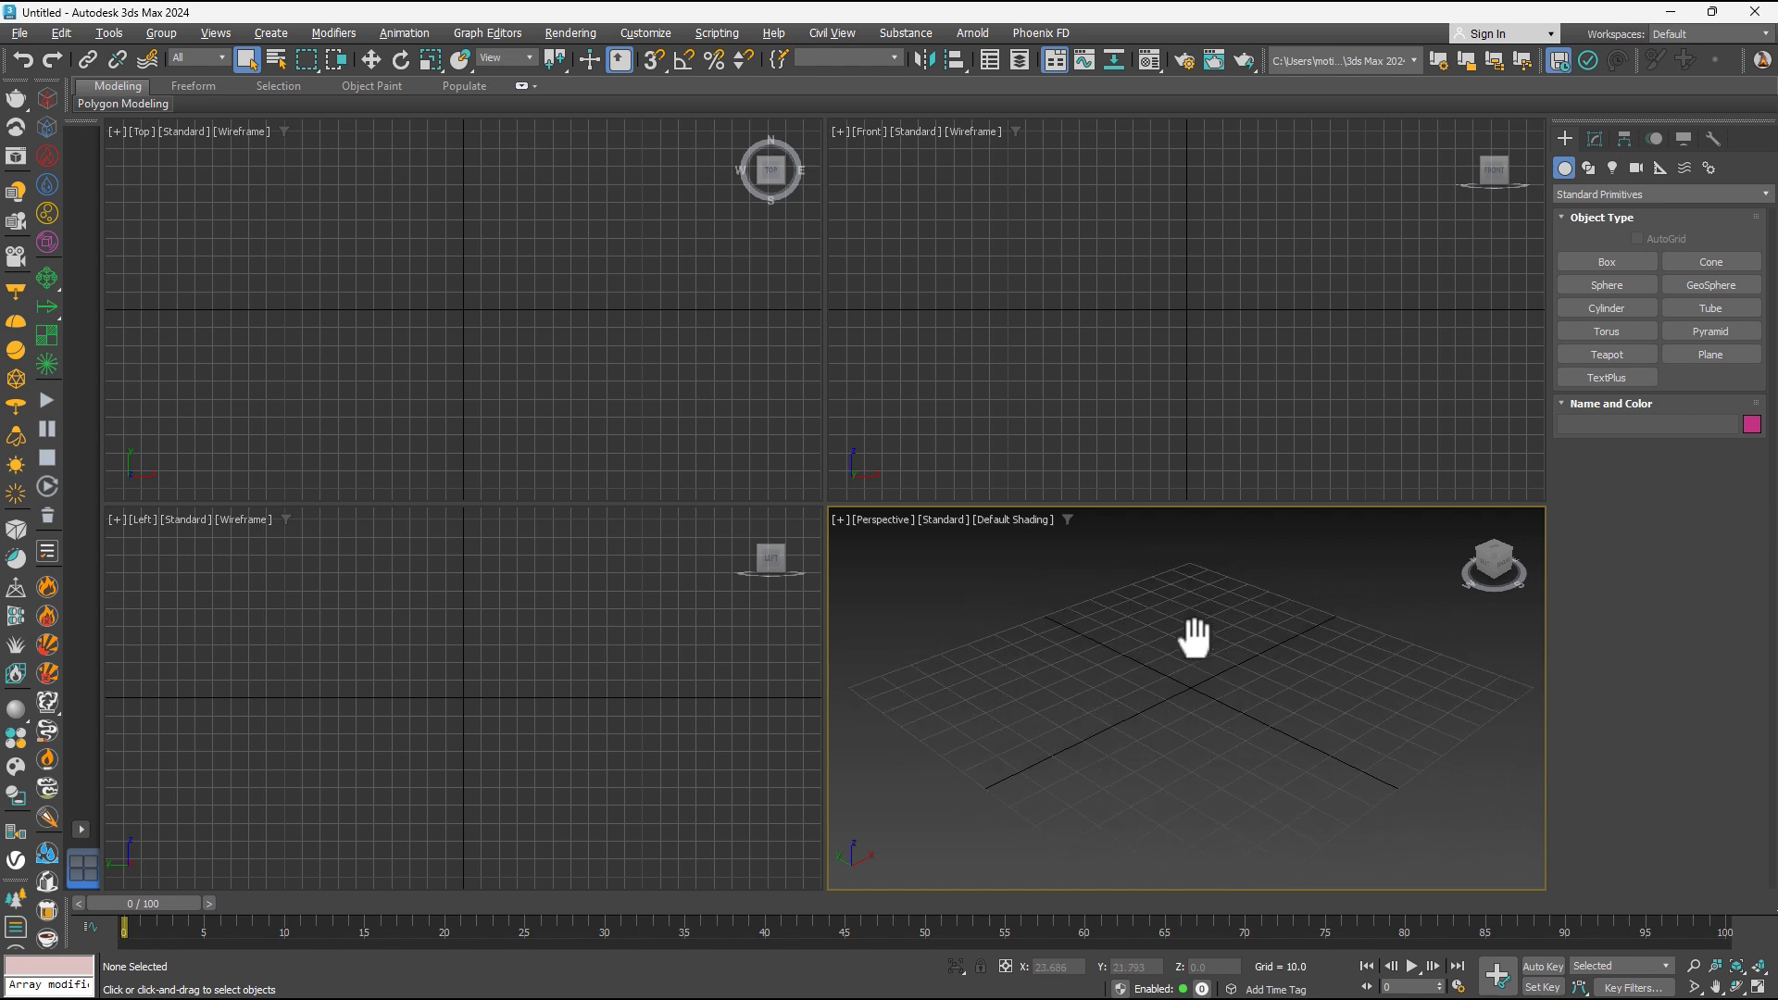
scroll(1194, 640, "down", 5)
scroll(1194, 641, "up", 5)
mouse_move(1193, 626)
middle_mouse_down("alt")
mouse_move(1202, 609)
mouse_move(1172, 621)
middle_mouse_up("alt")
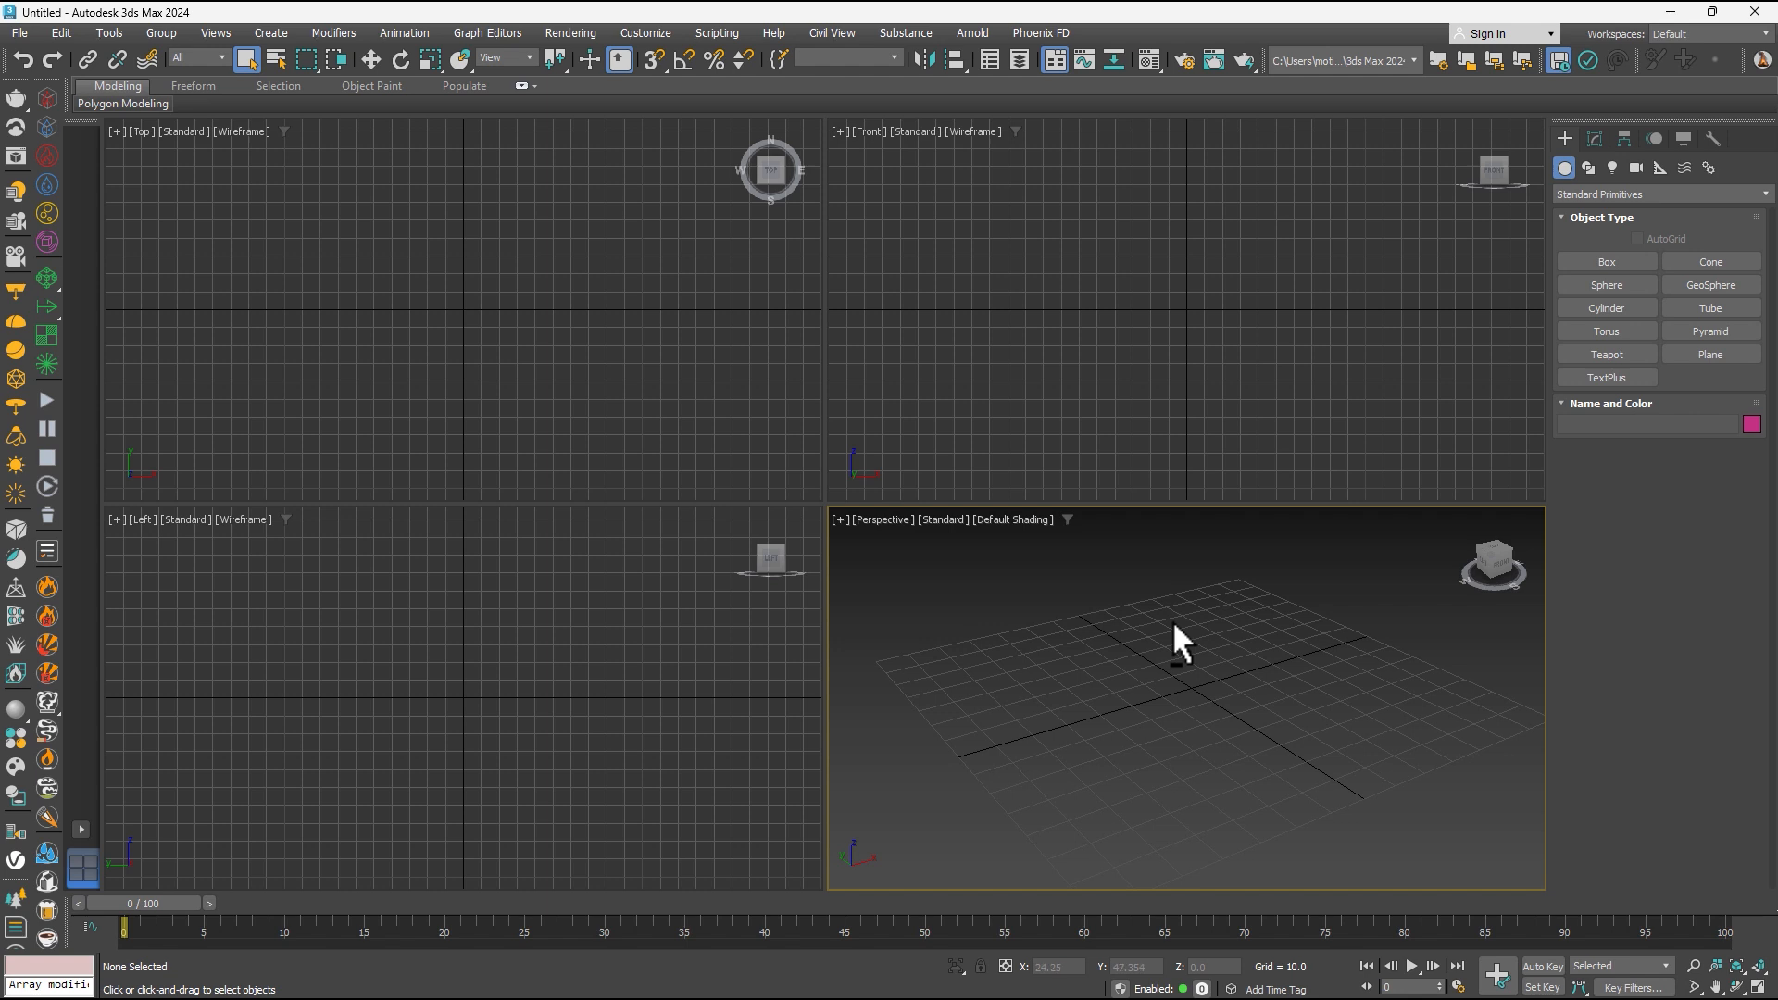
- Draw a plane about 80 long and 96 wide in the Front viewport, with 1 length segment and 1 width segment
left_click(1677, 357)
left_click_drag(1098, 172, 1262, 307)
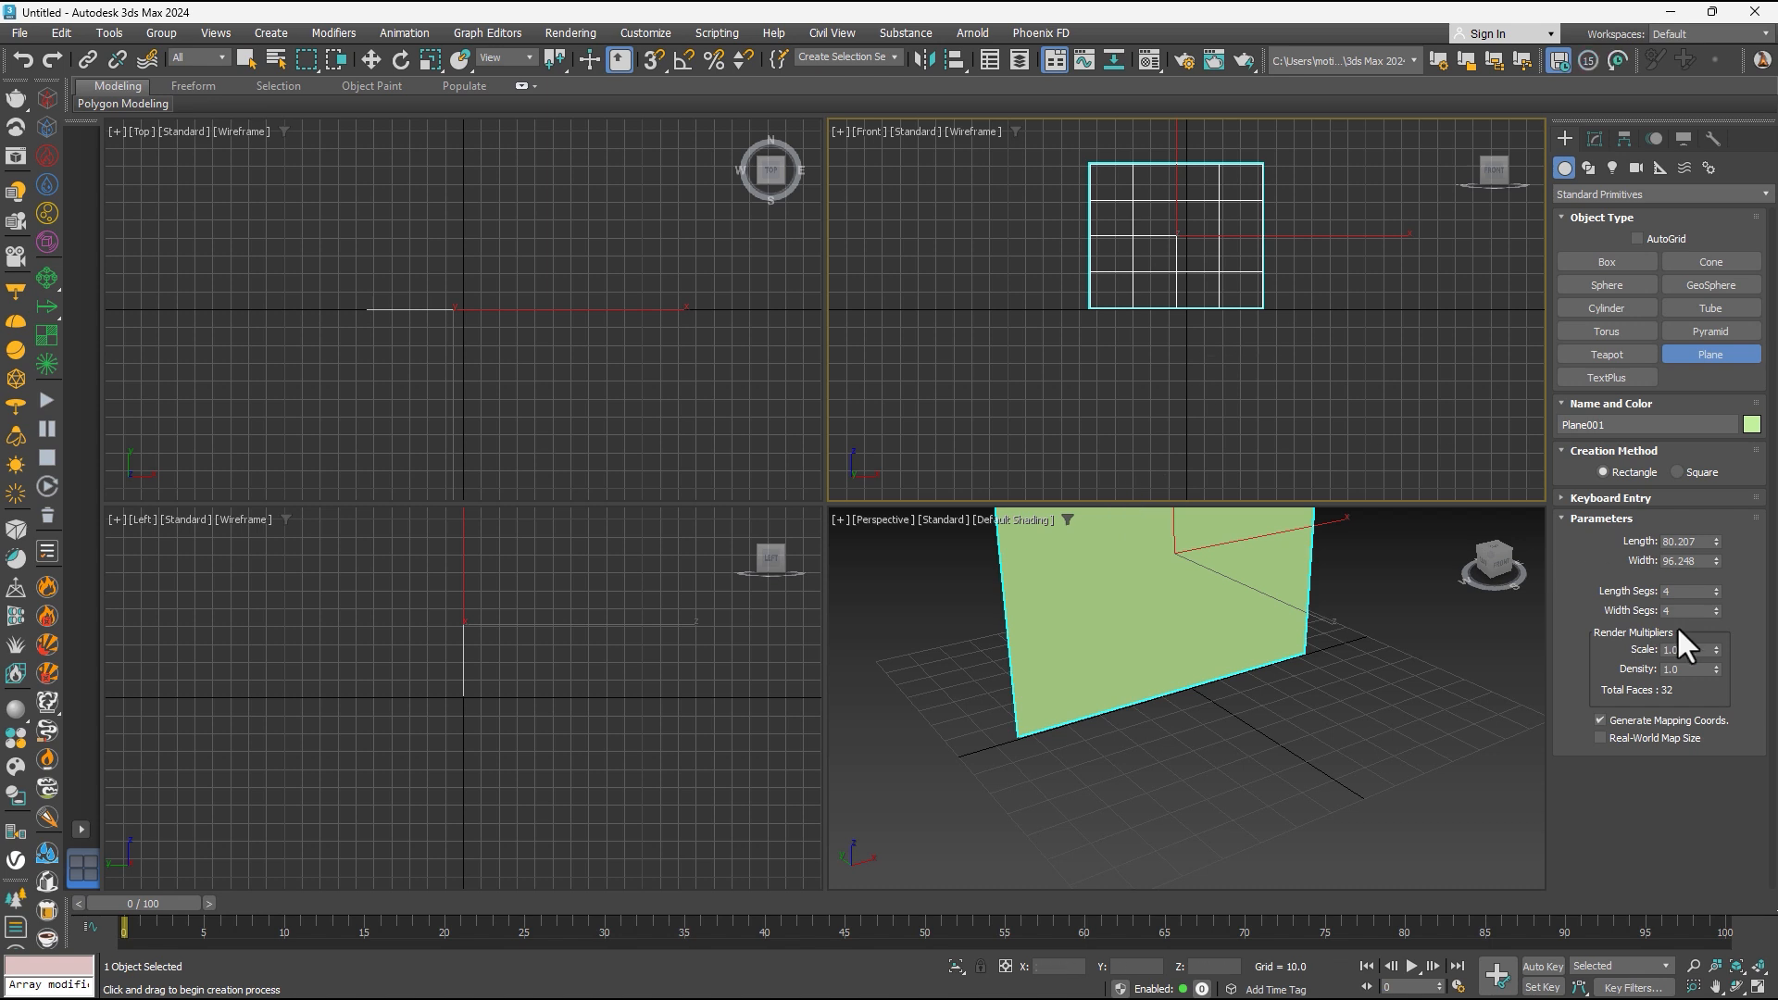
left_click_drag(1681, 592, 1602, 600)
type("1")
key("Tab")
left_click(1683, 593)
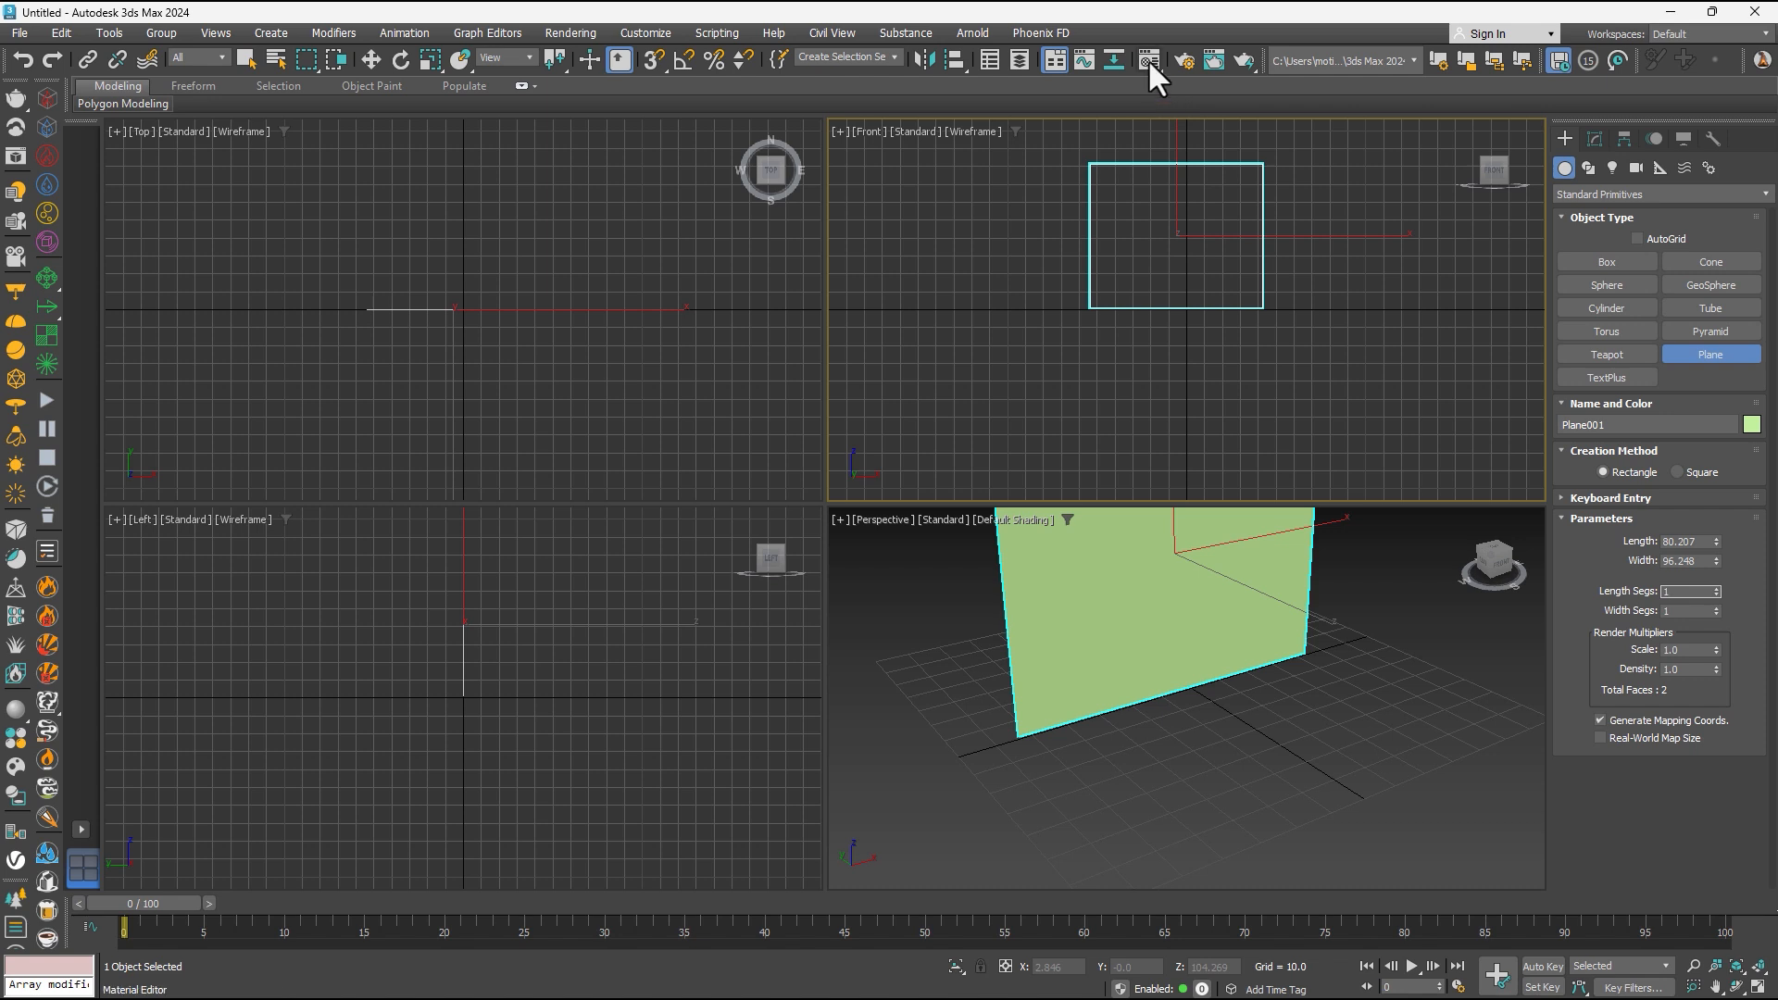
- Open the Compact Material Editor and place its window clear of the Front and Perspective viewports
left_click_drag(1147, 61, 1215, 13)
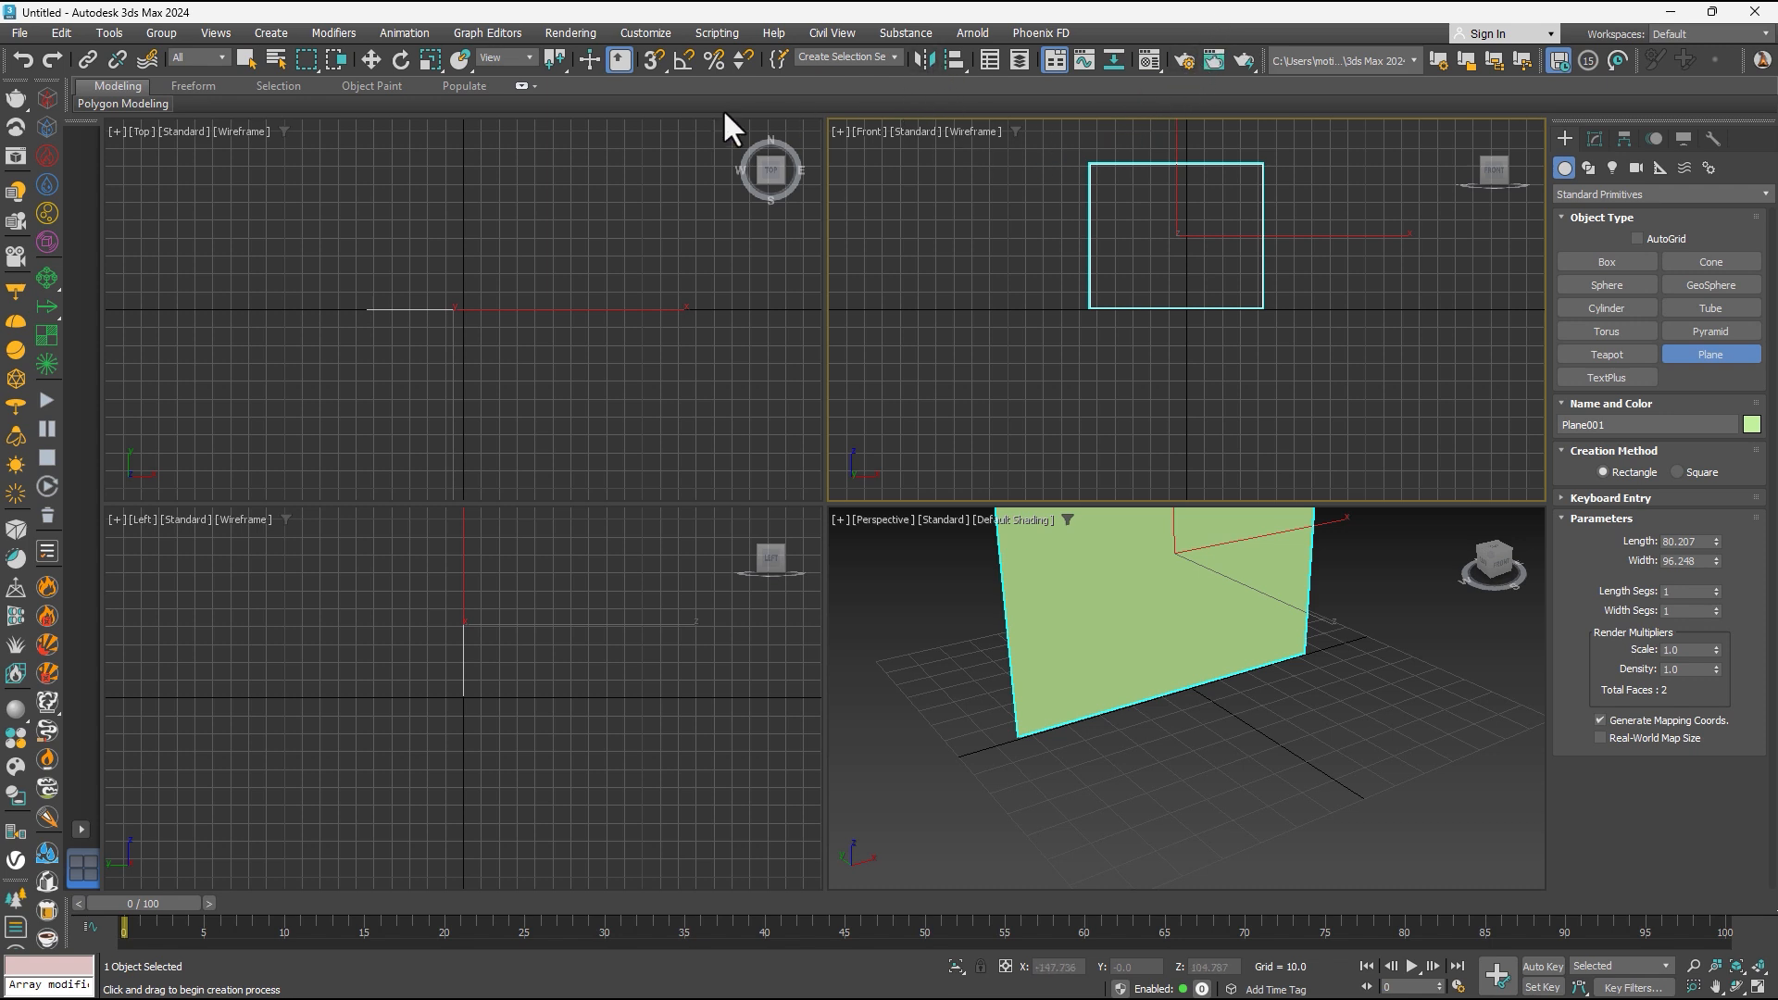
left_click(549, 30)
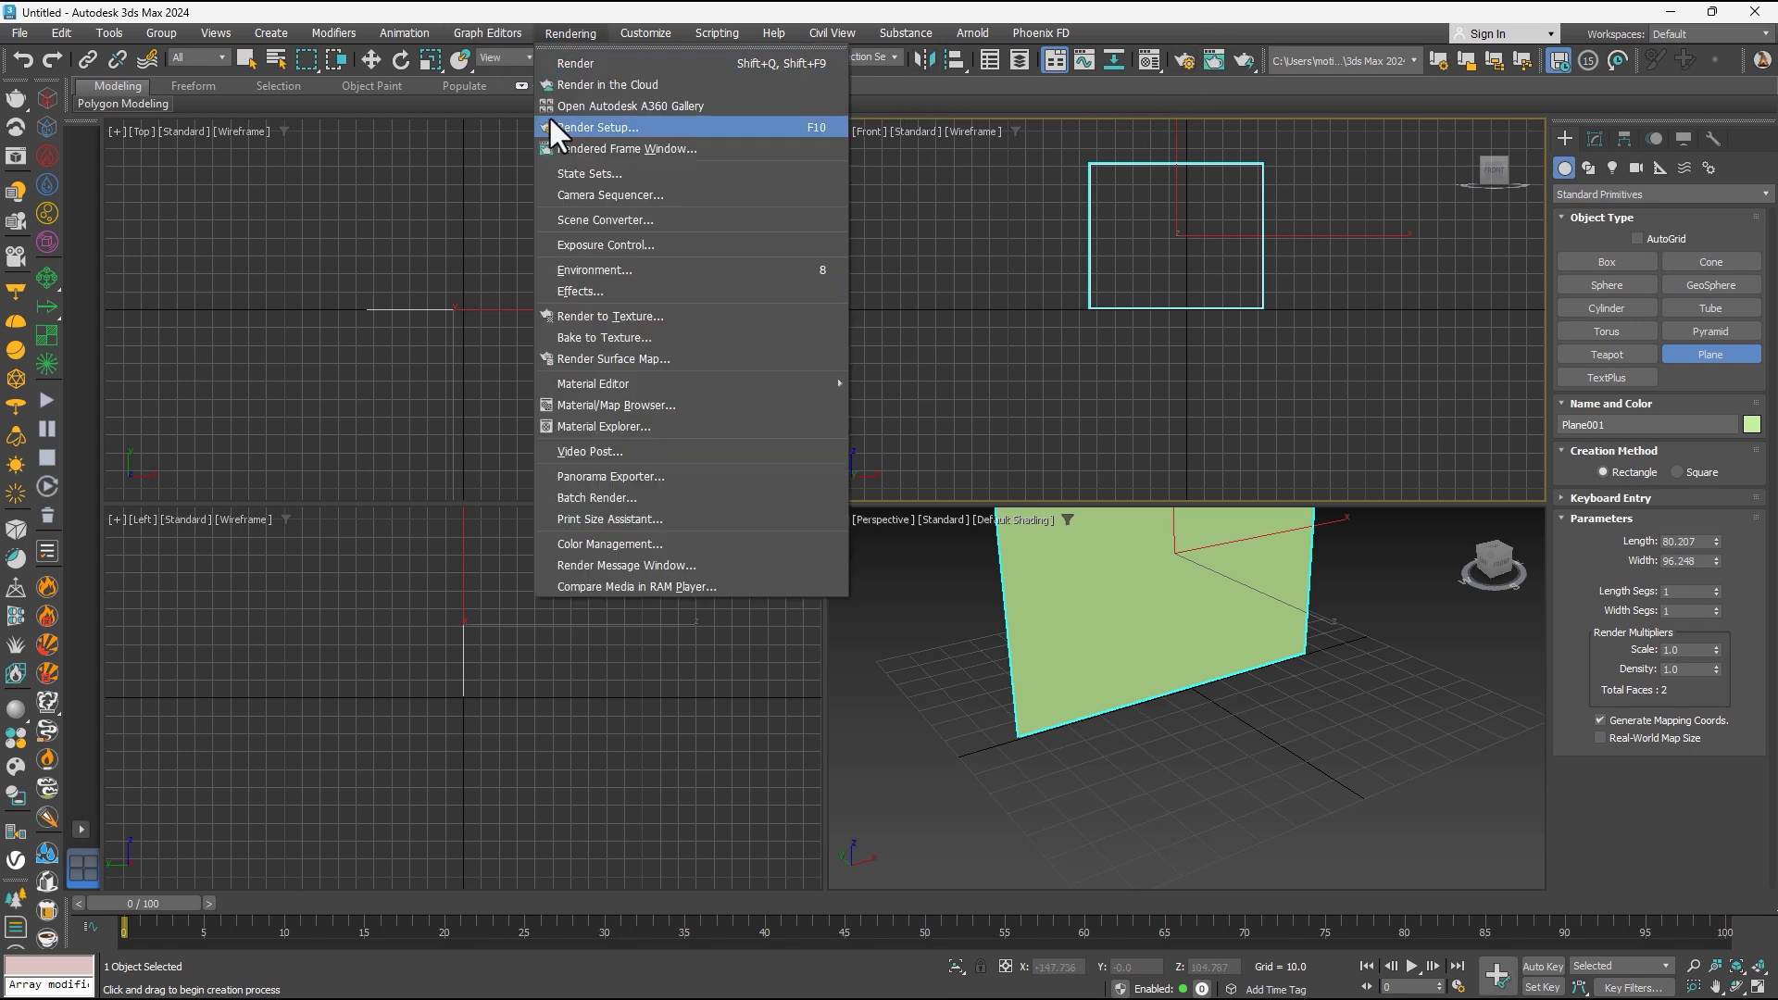
mouse_move(619, 385)
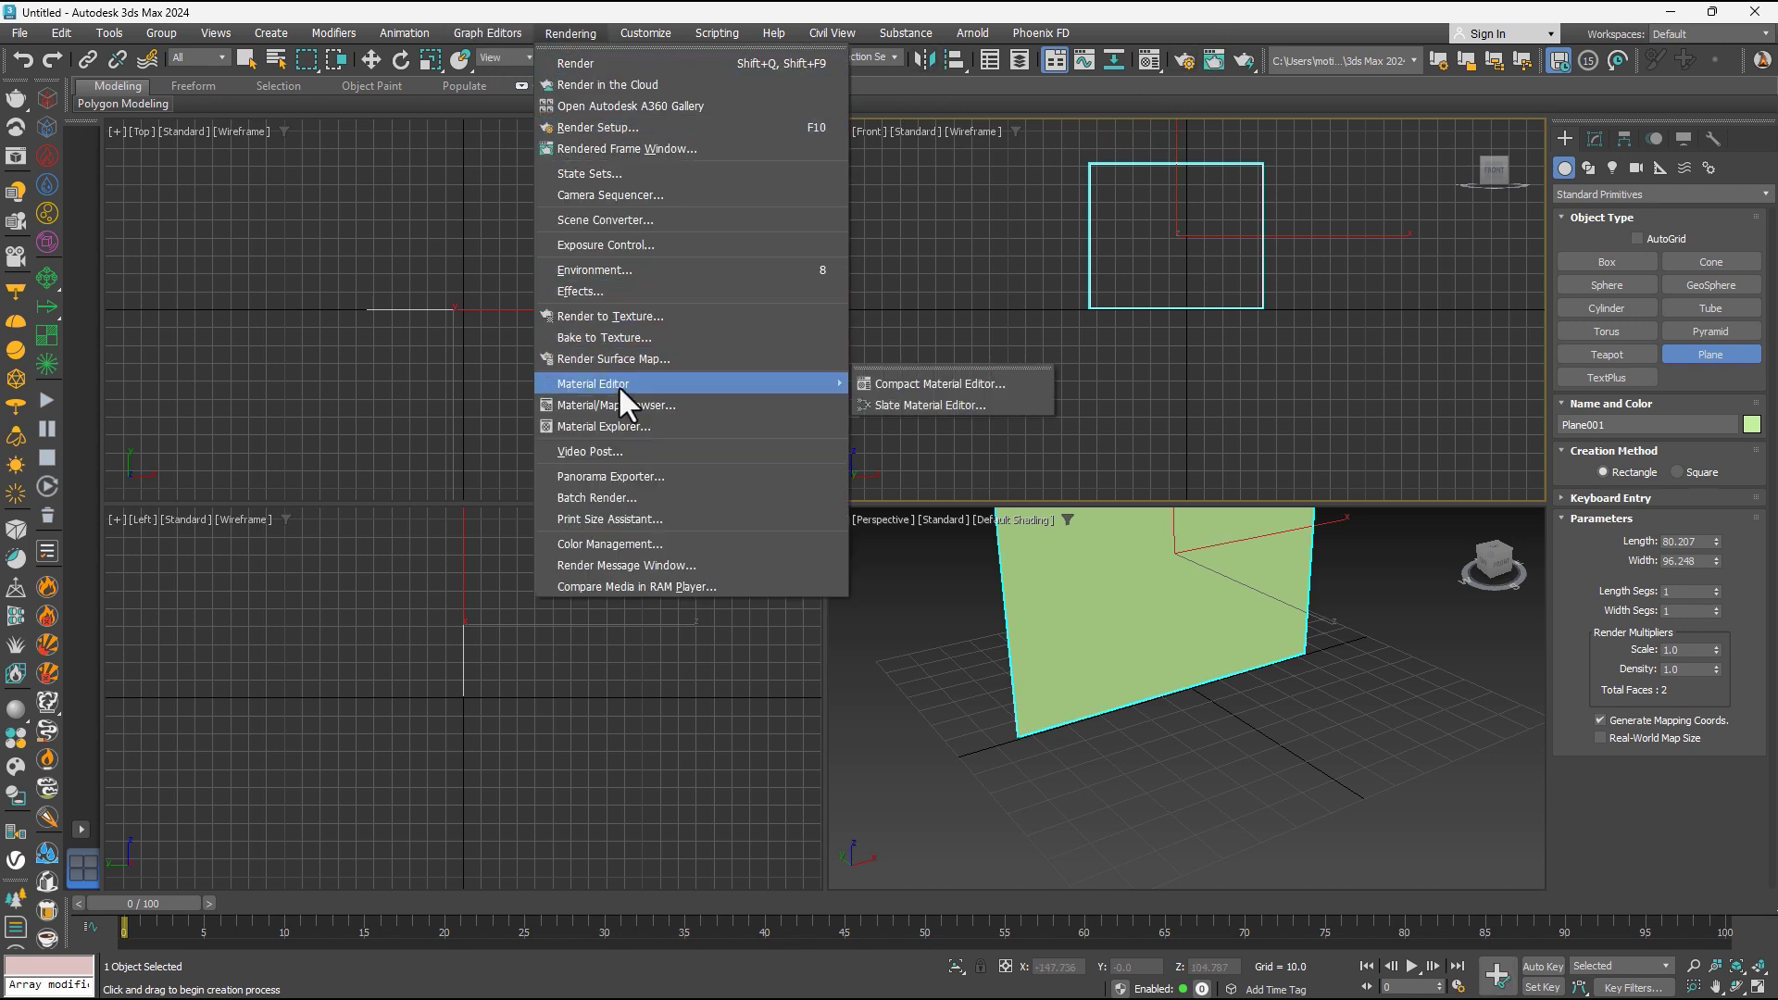
left_click(954, 384)
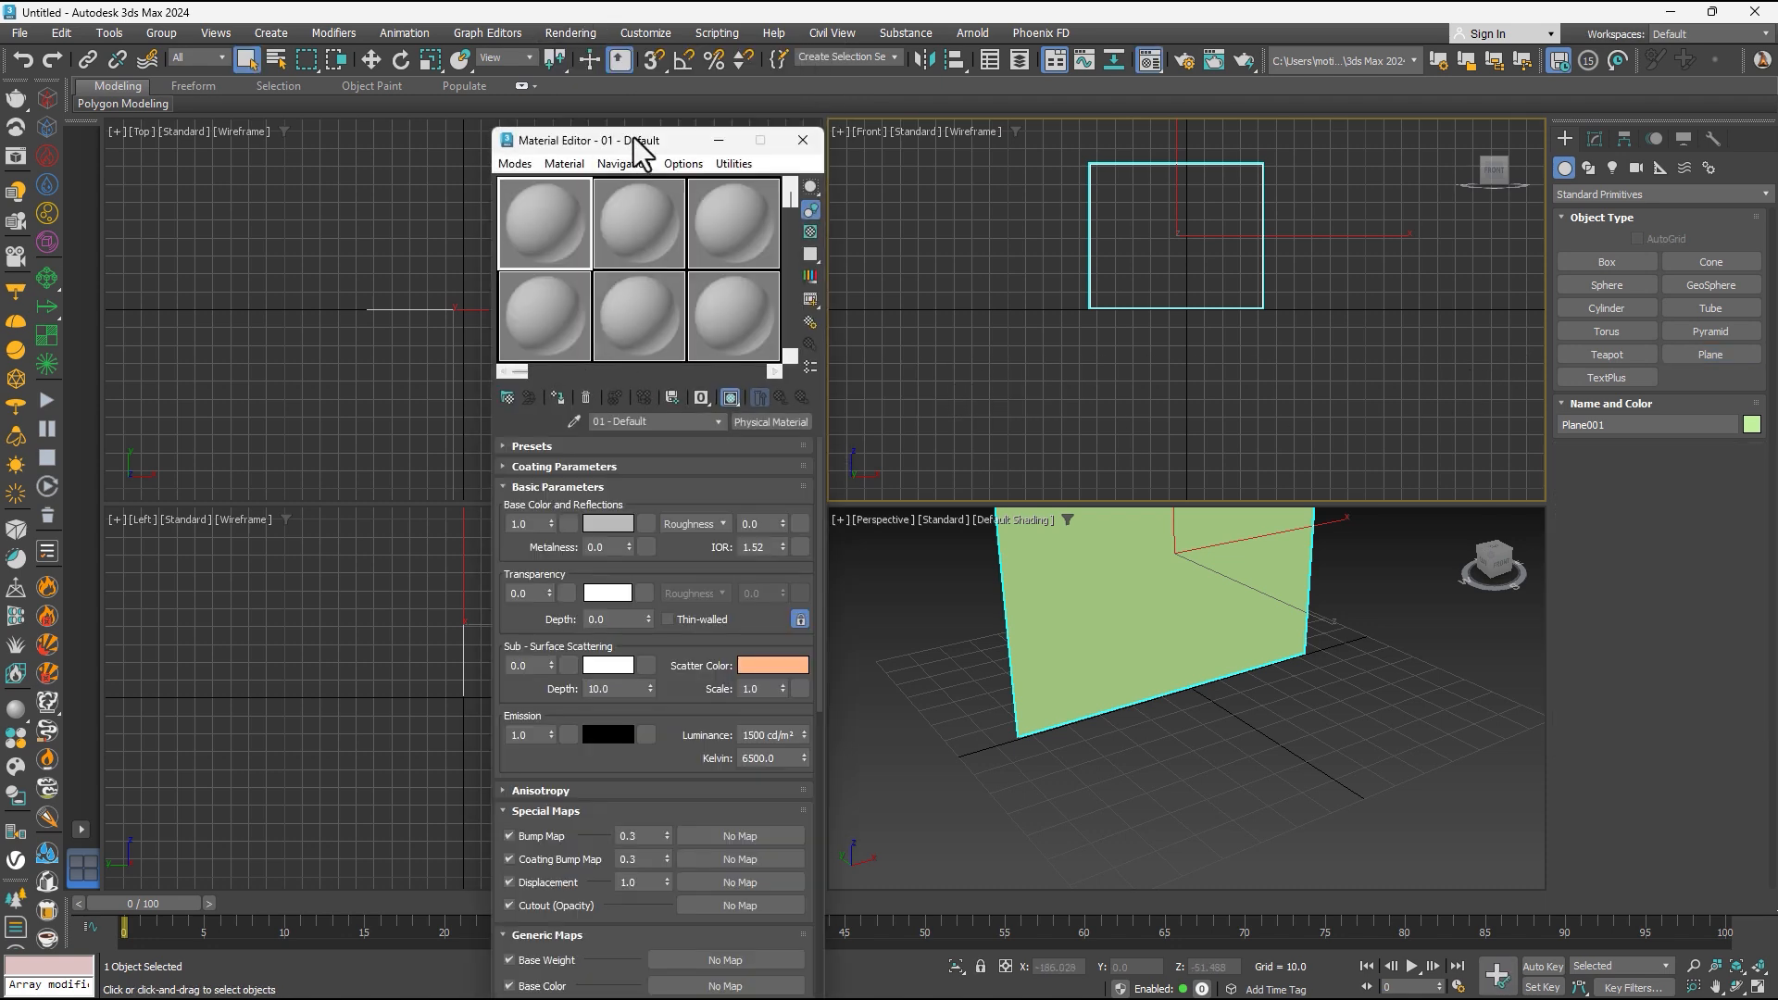
left_click_drag(633, 137, 574, 61)
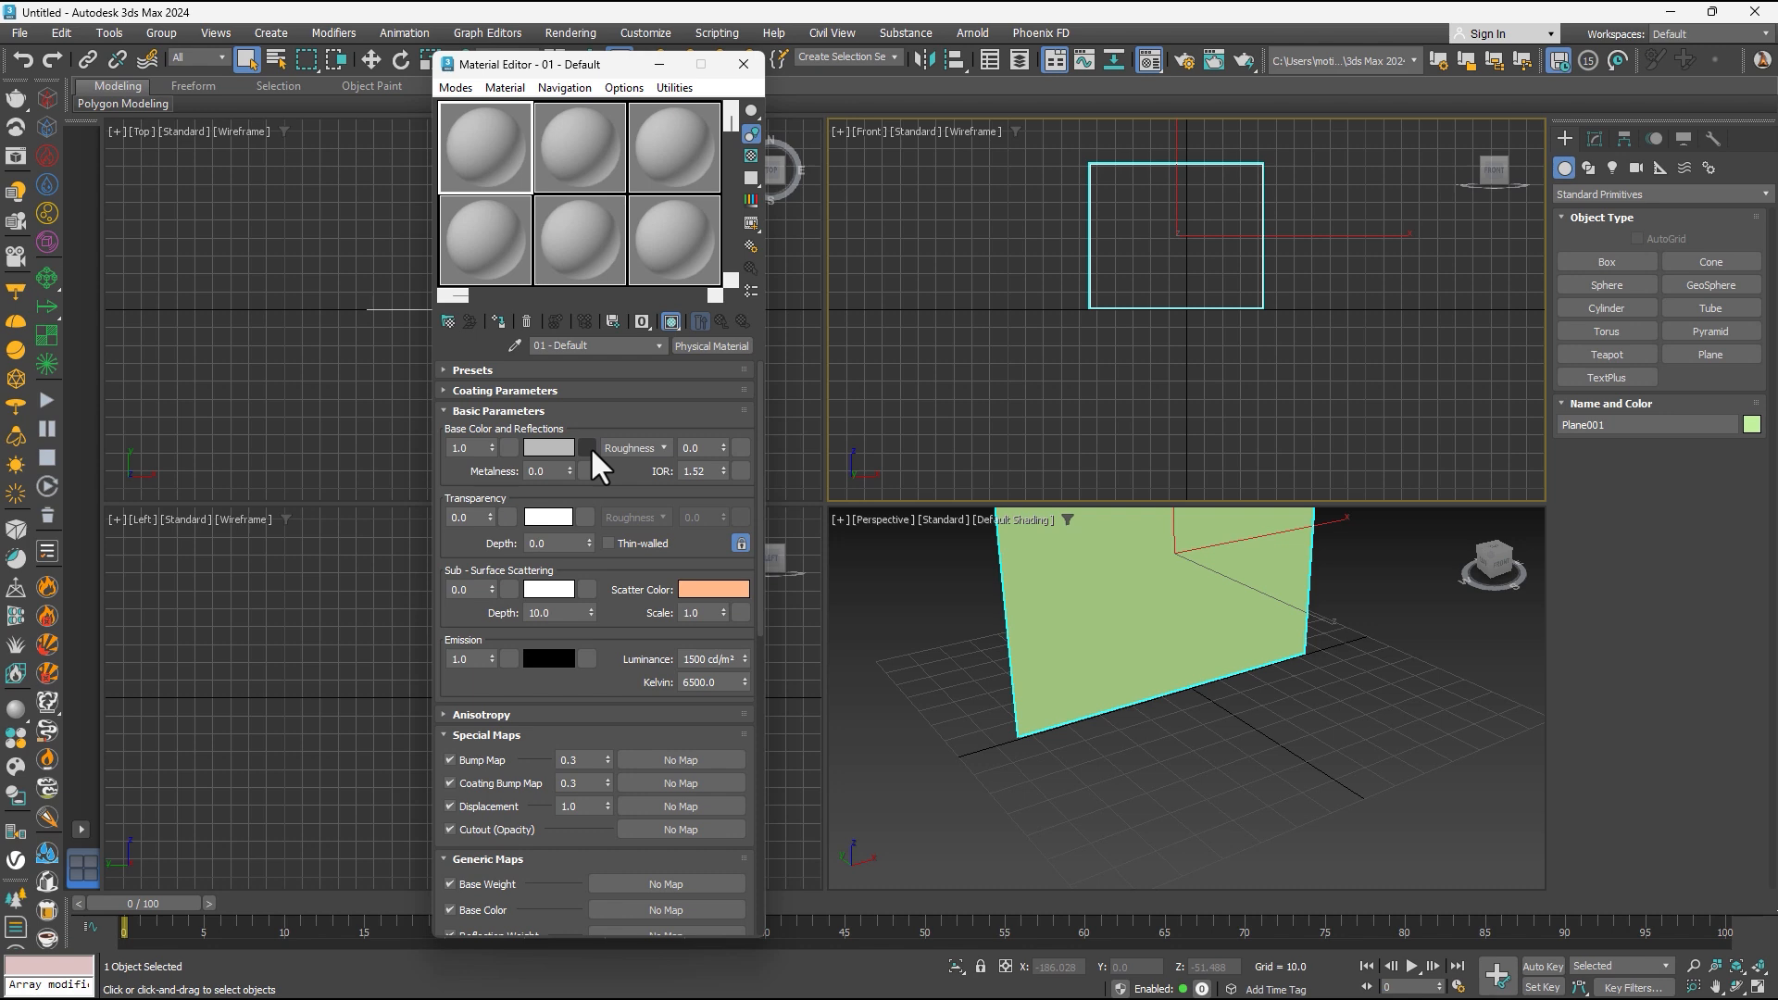
- Choose a Bitmap map for the base color of the 01 - Default material
scroll(762, 607, "down", 8)
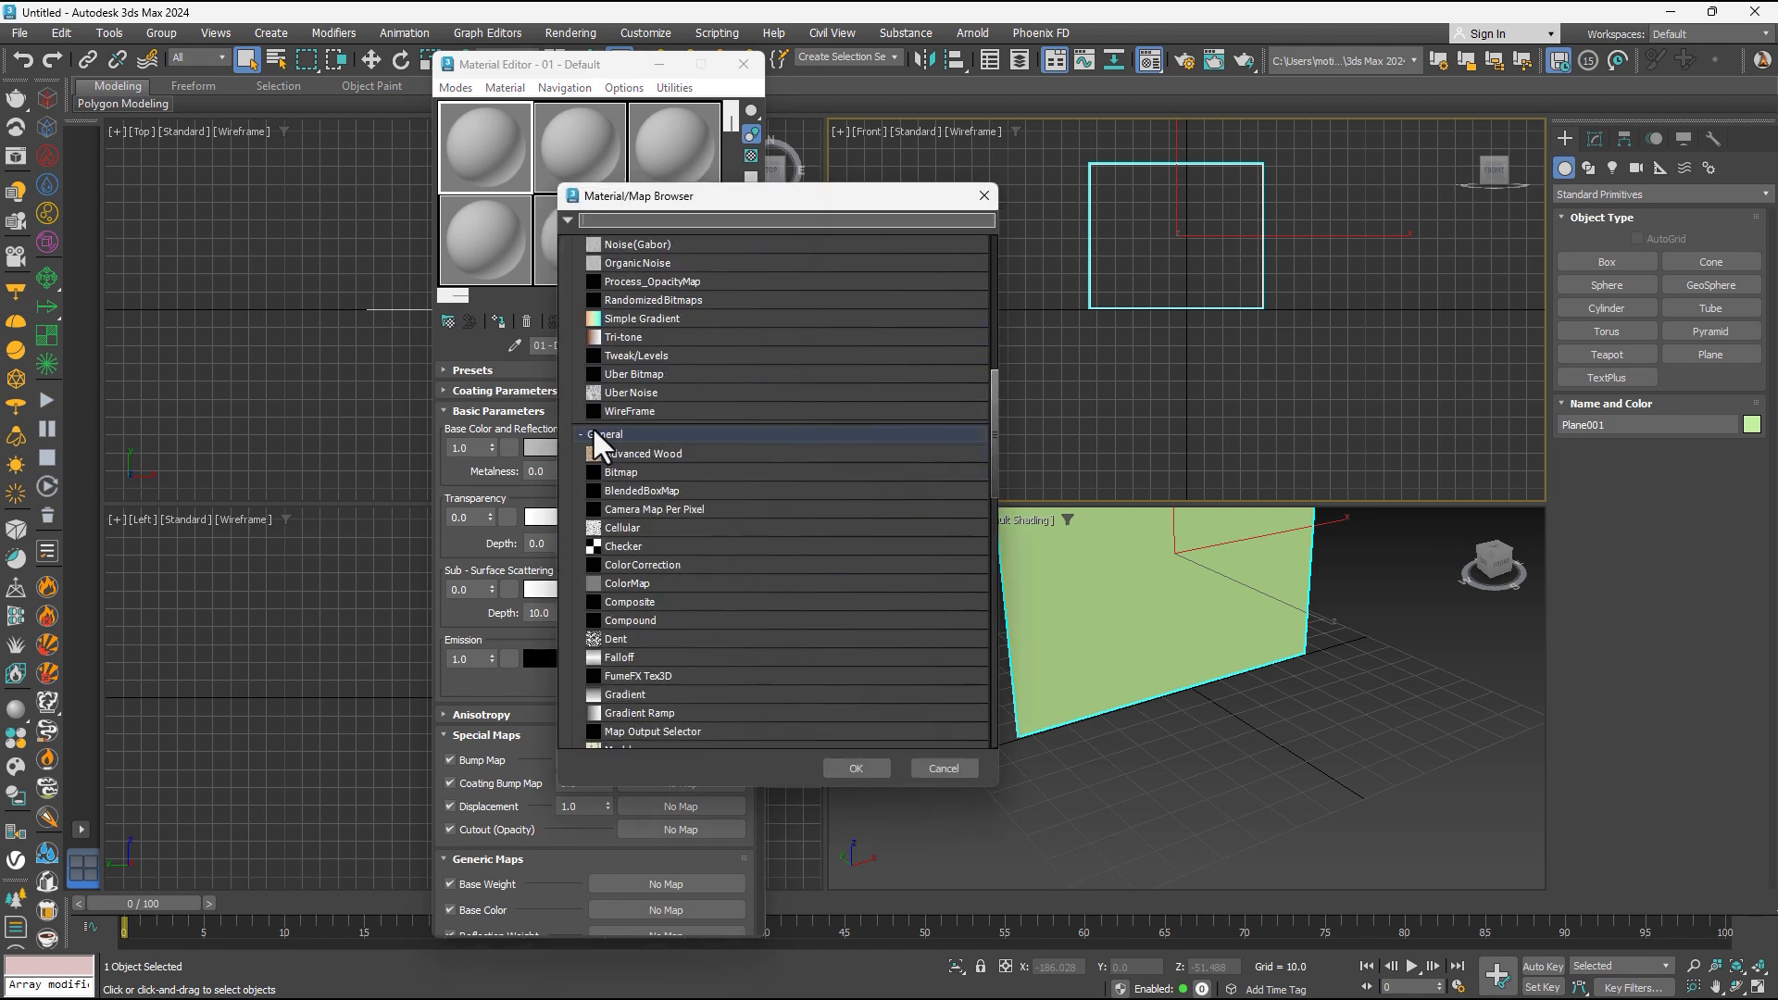
left_click(645, 473)
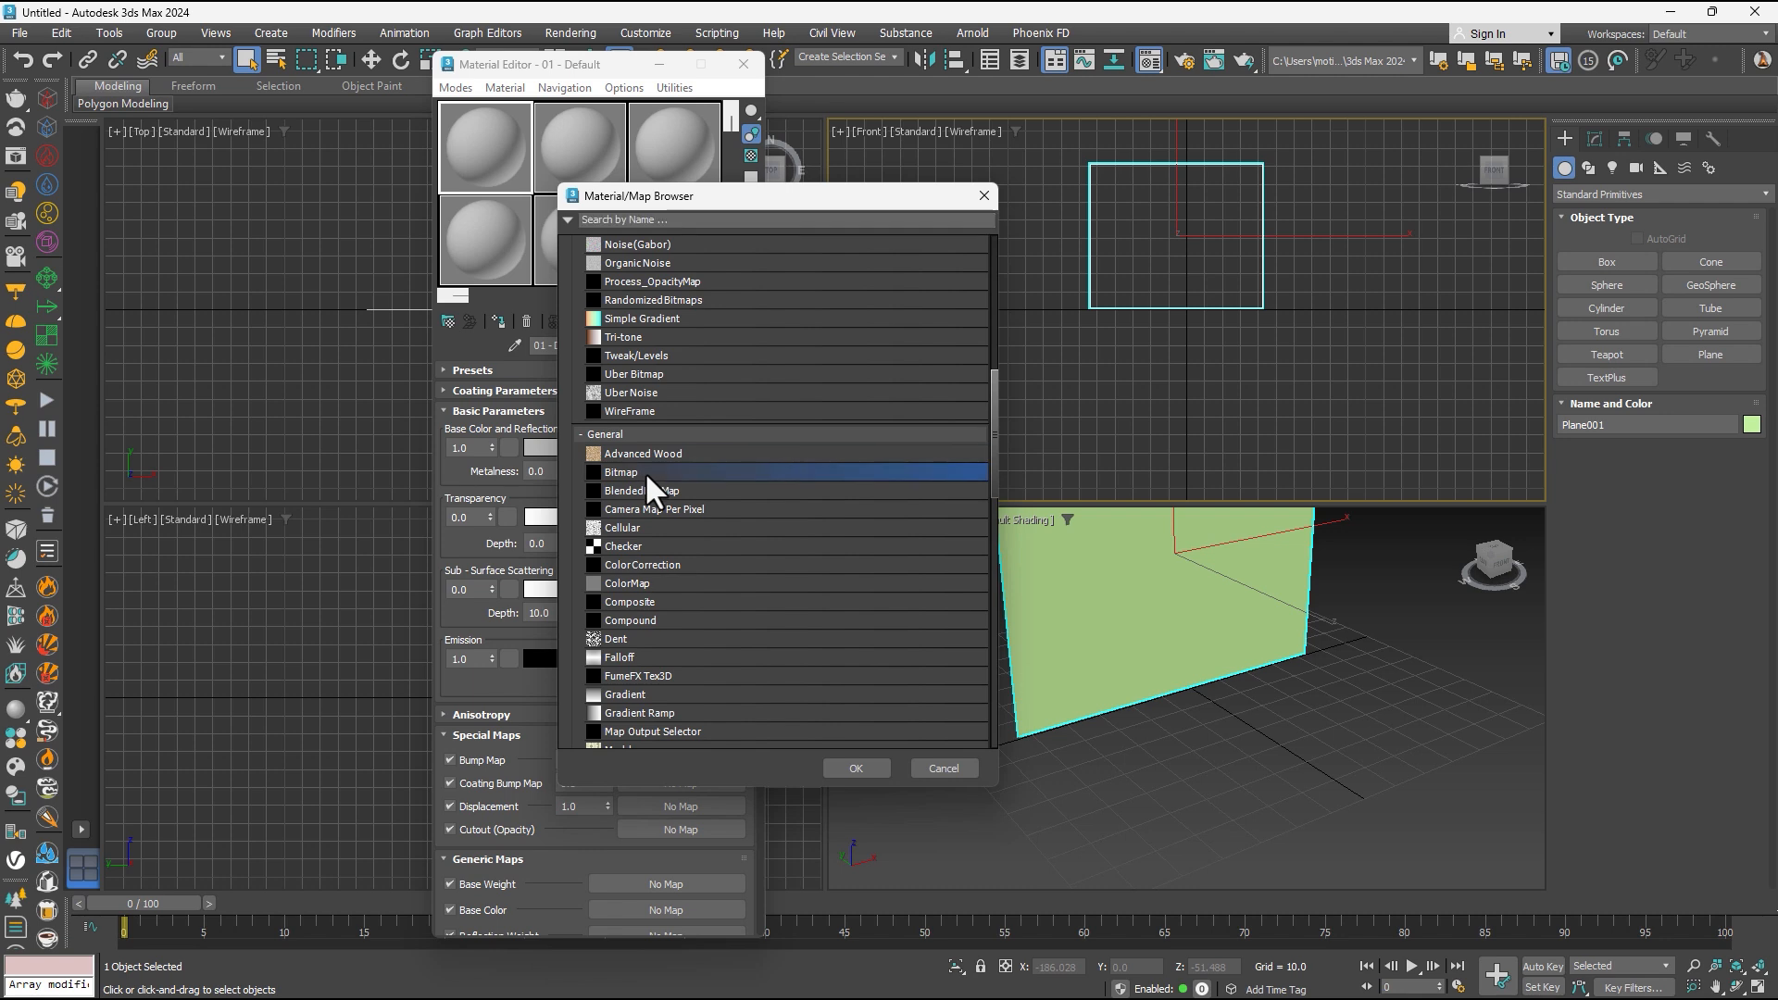
left_click(856, 769)
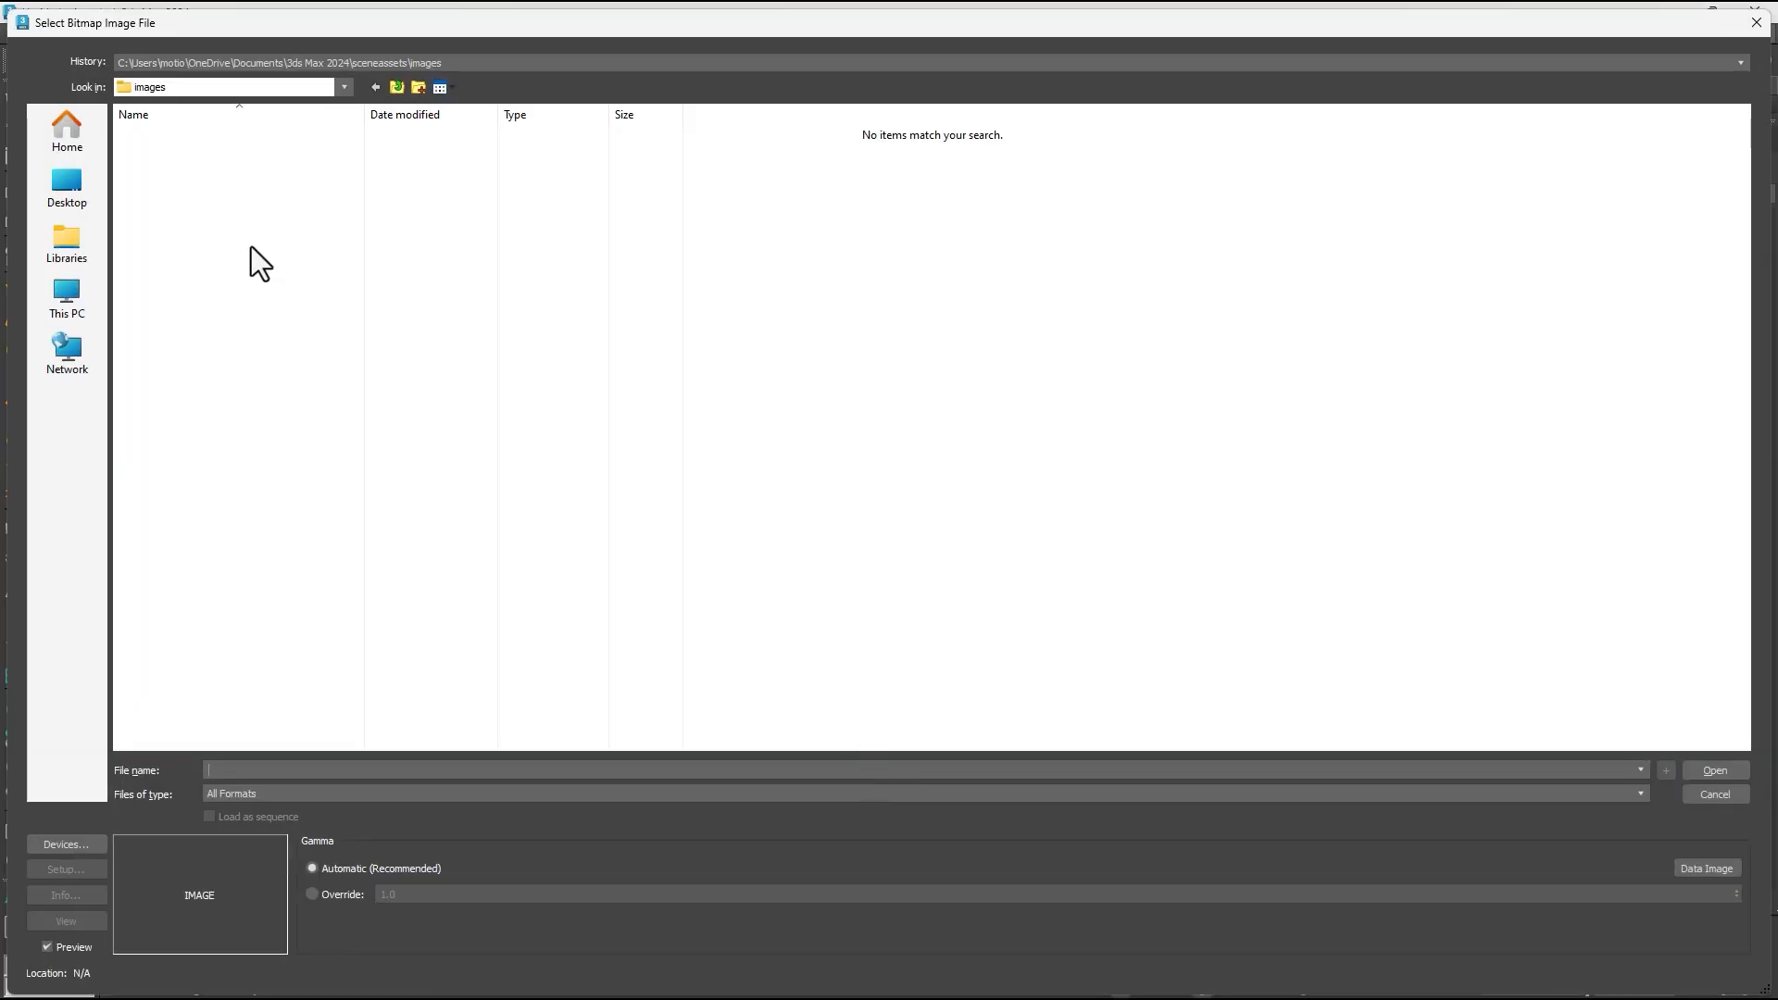
- Load Untitled-1 (2).jpg from E:\Media Files\Logos\Skatches as the bitmap, viewing the image at larger size first
left_click(64, 291)
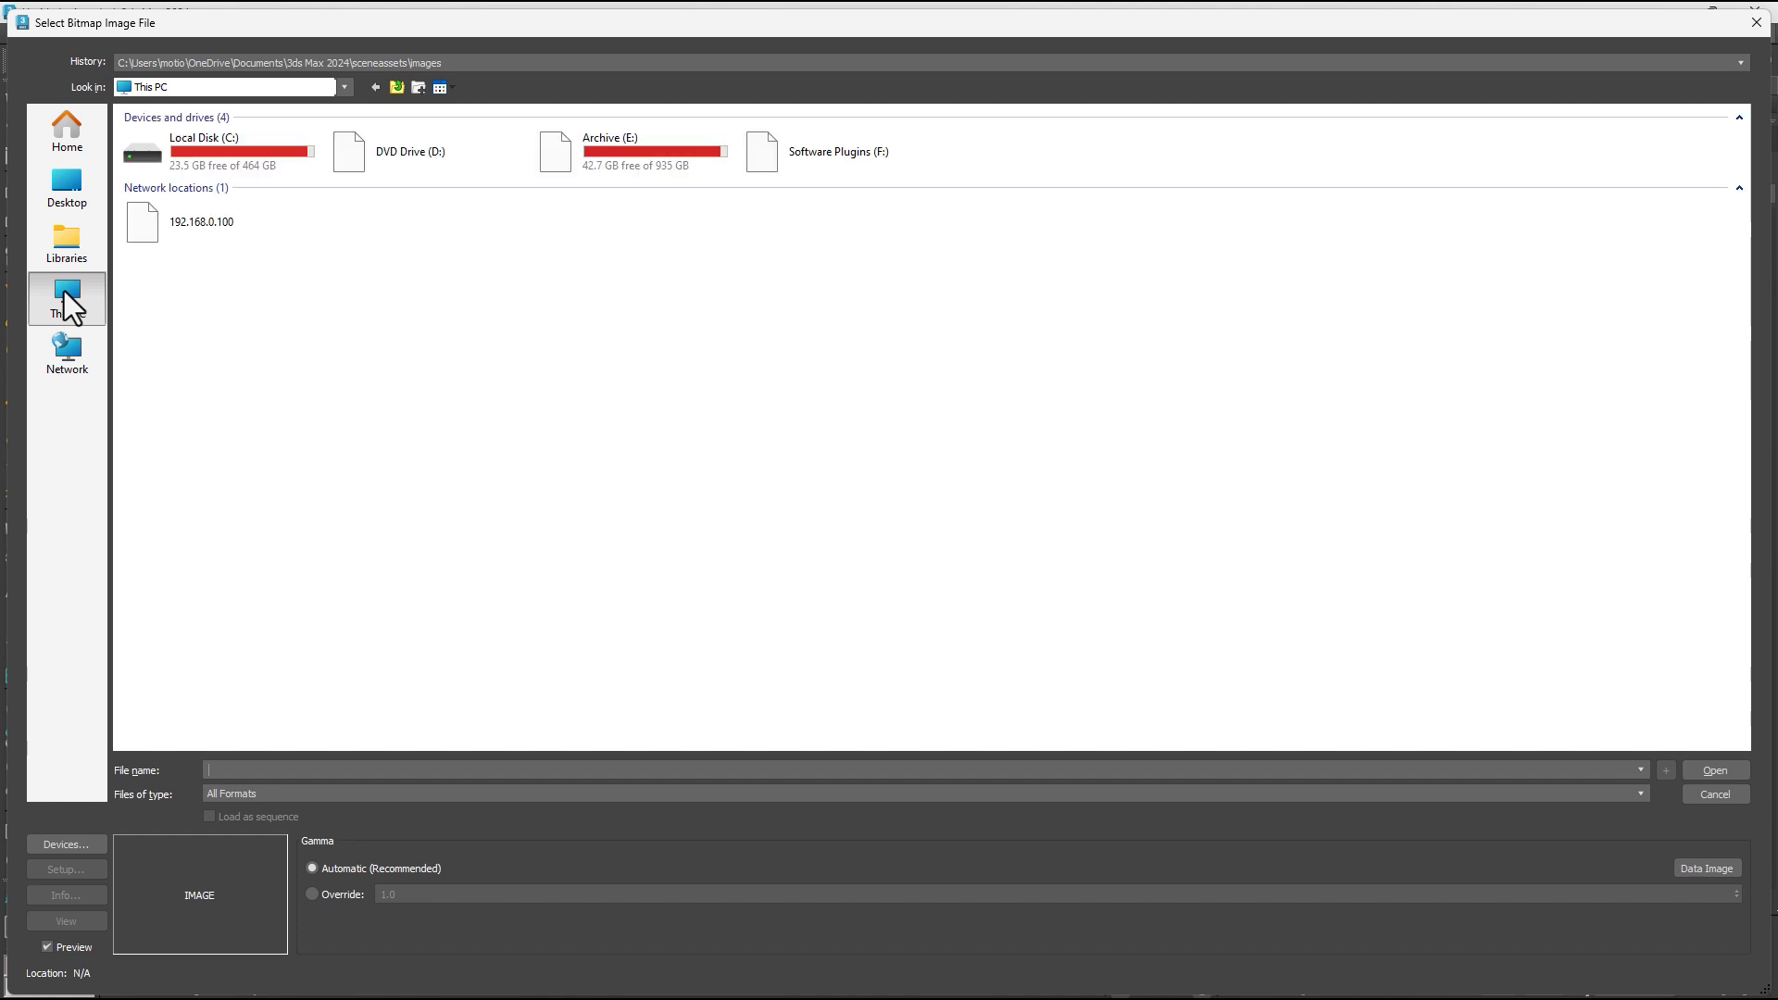
double_click(628, 144)
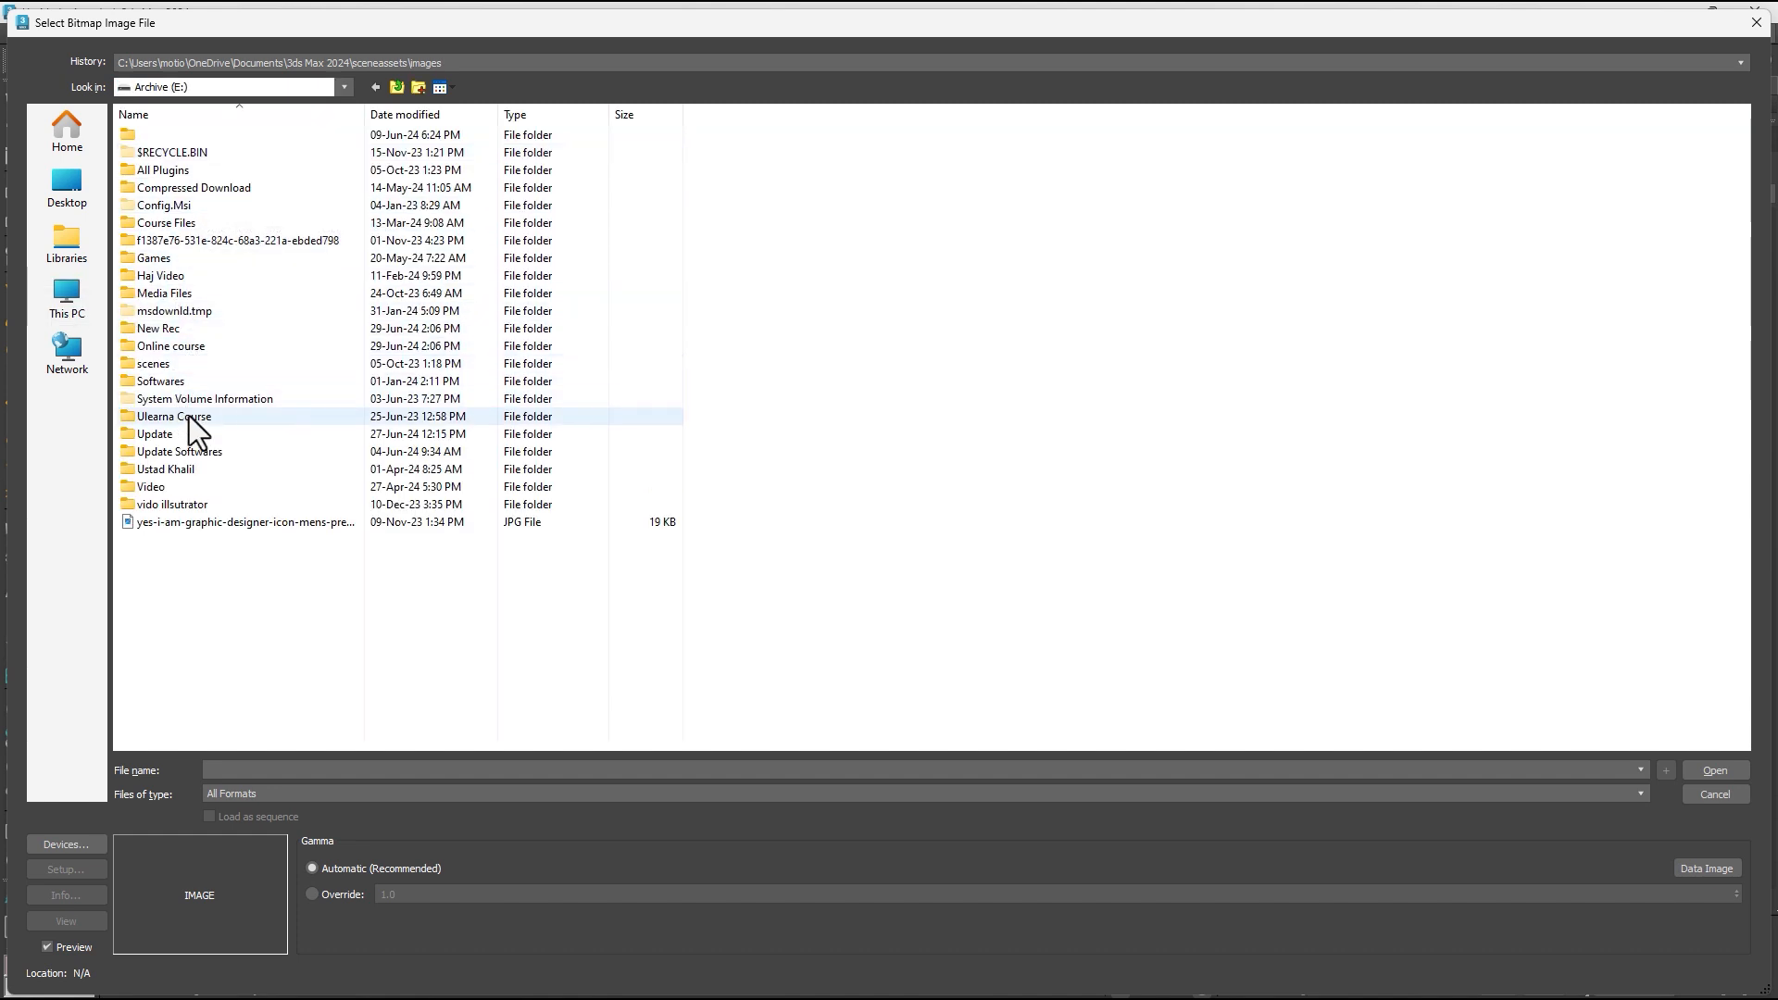
double_click(190, 294)
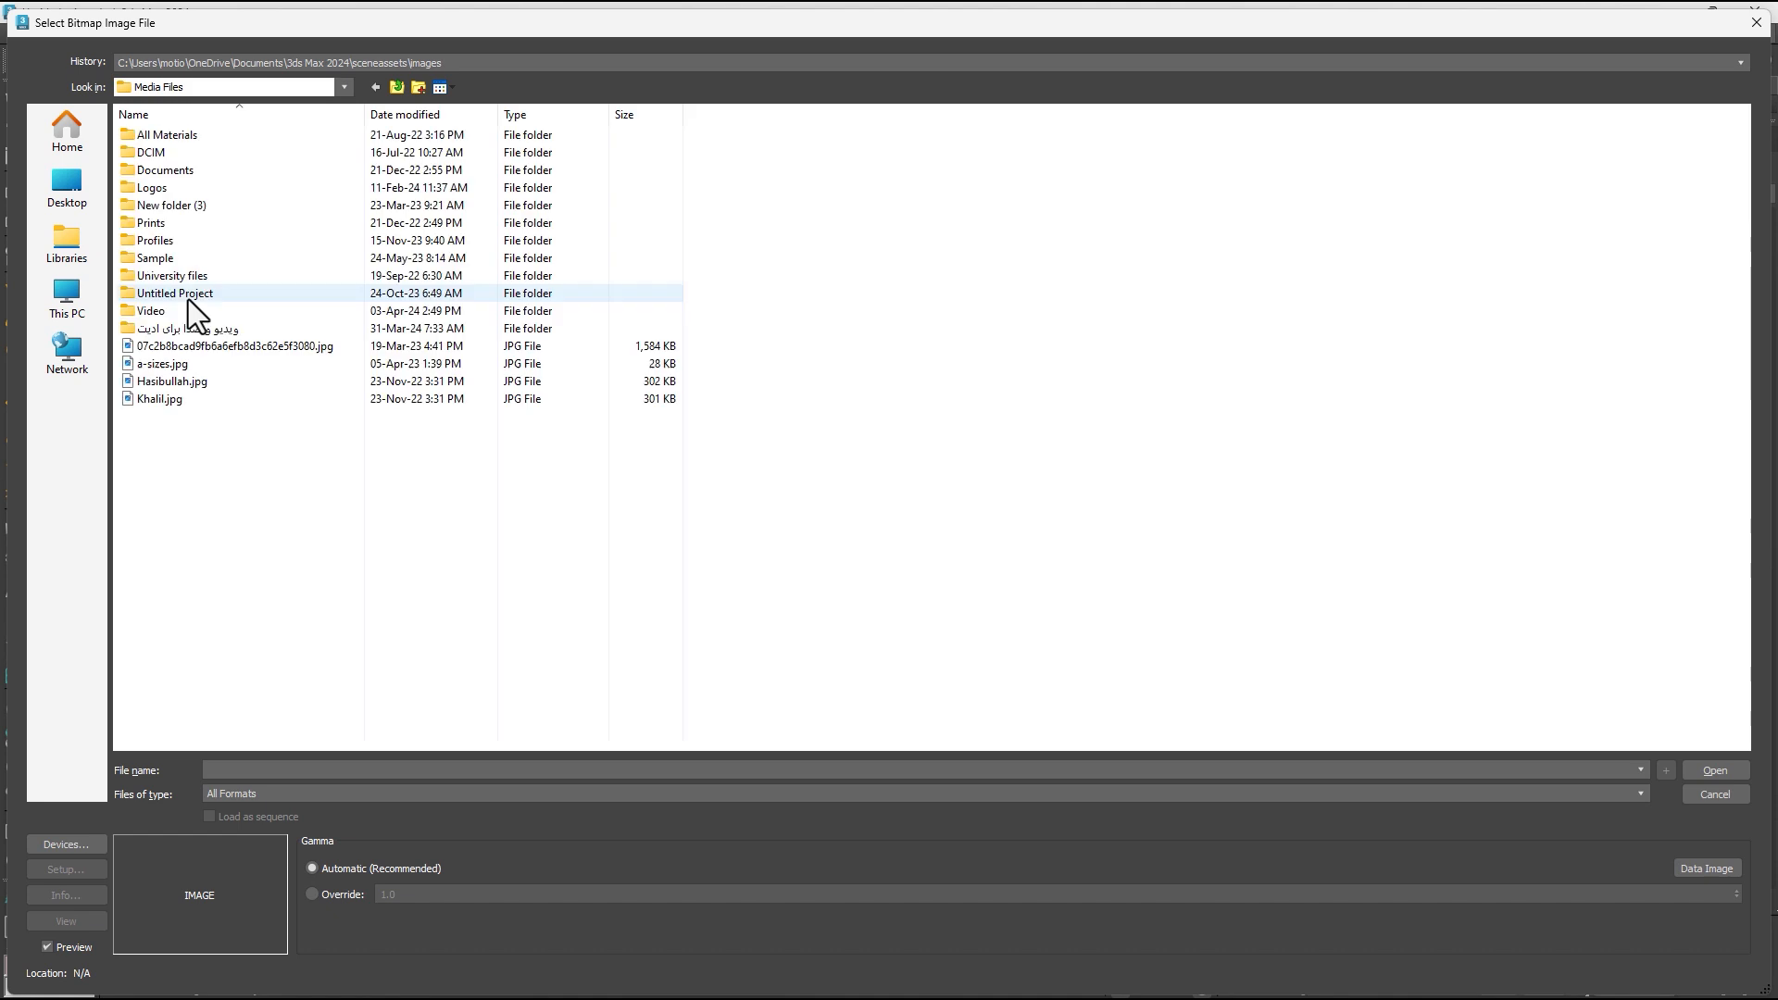
double_click(192, 187)
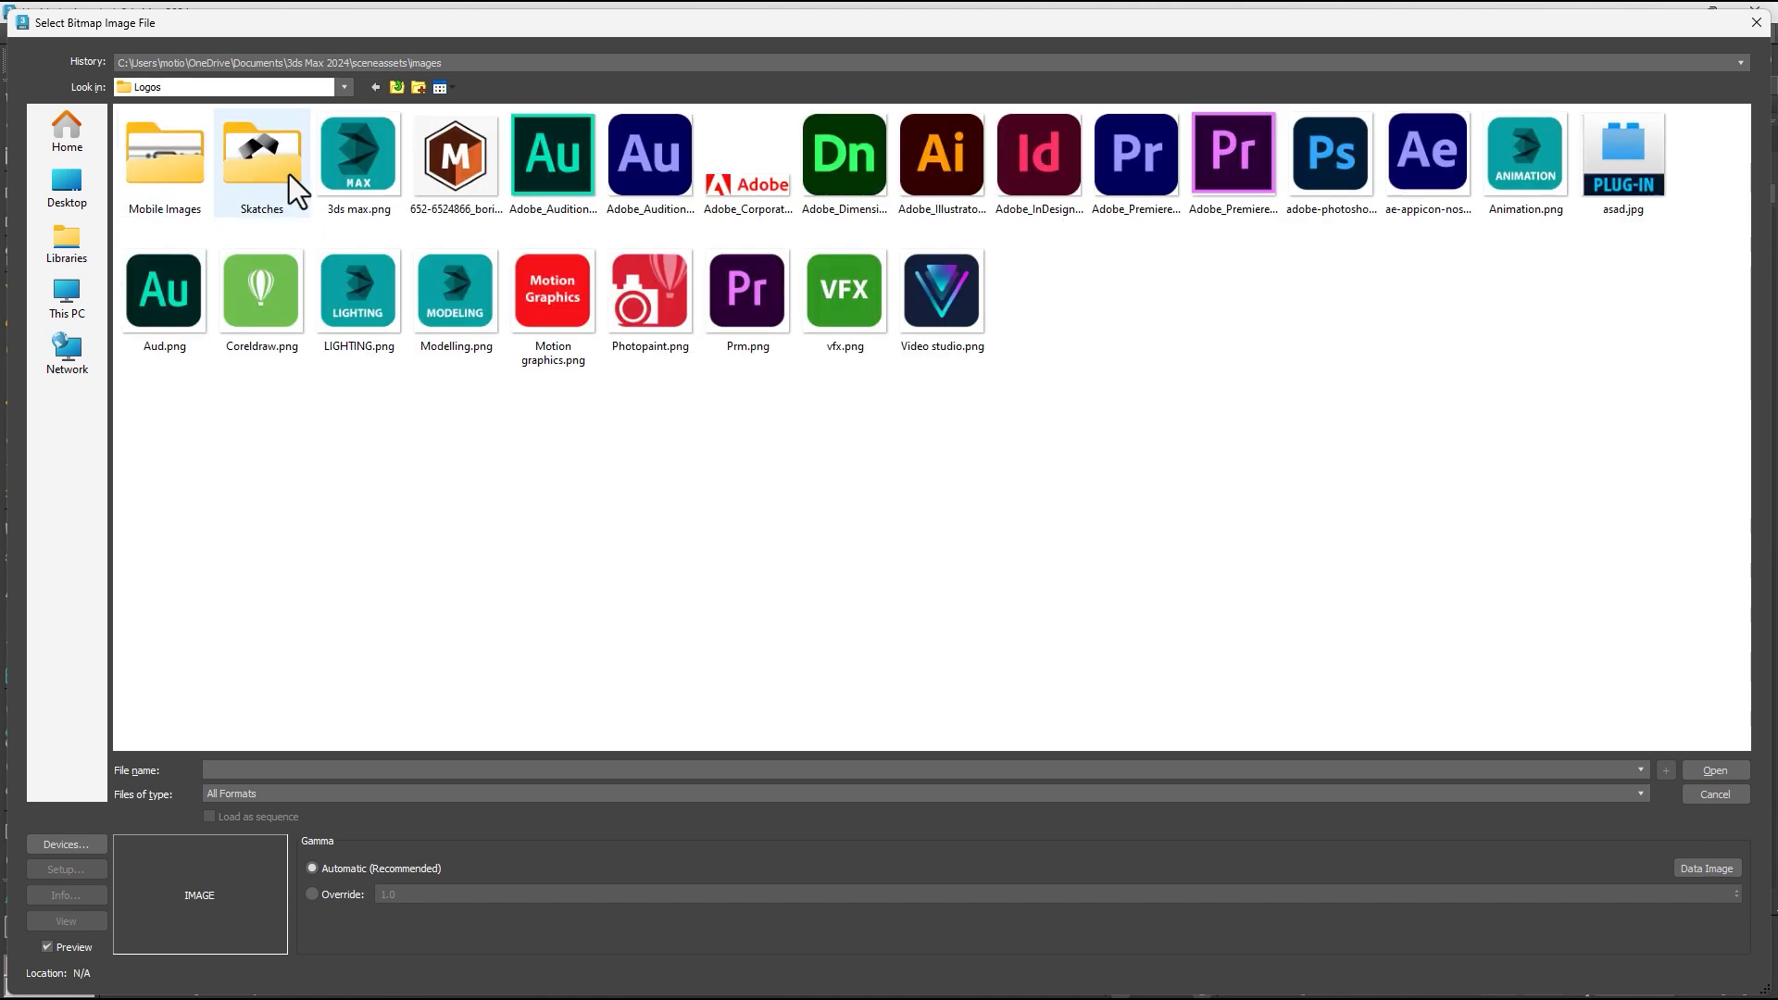
double_click(289, 174)
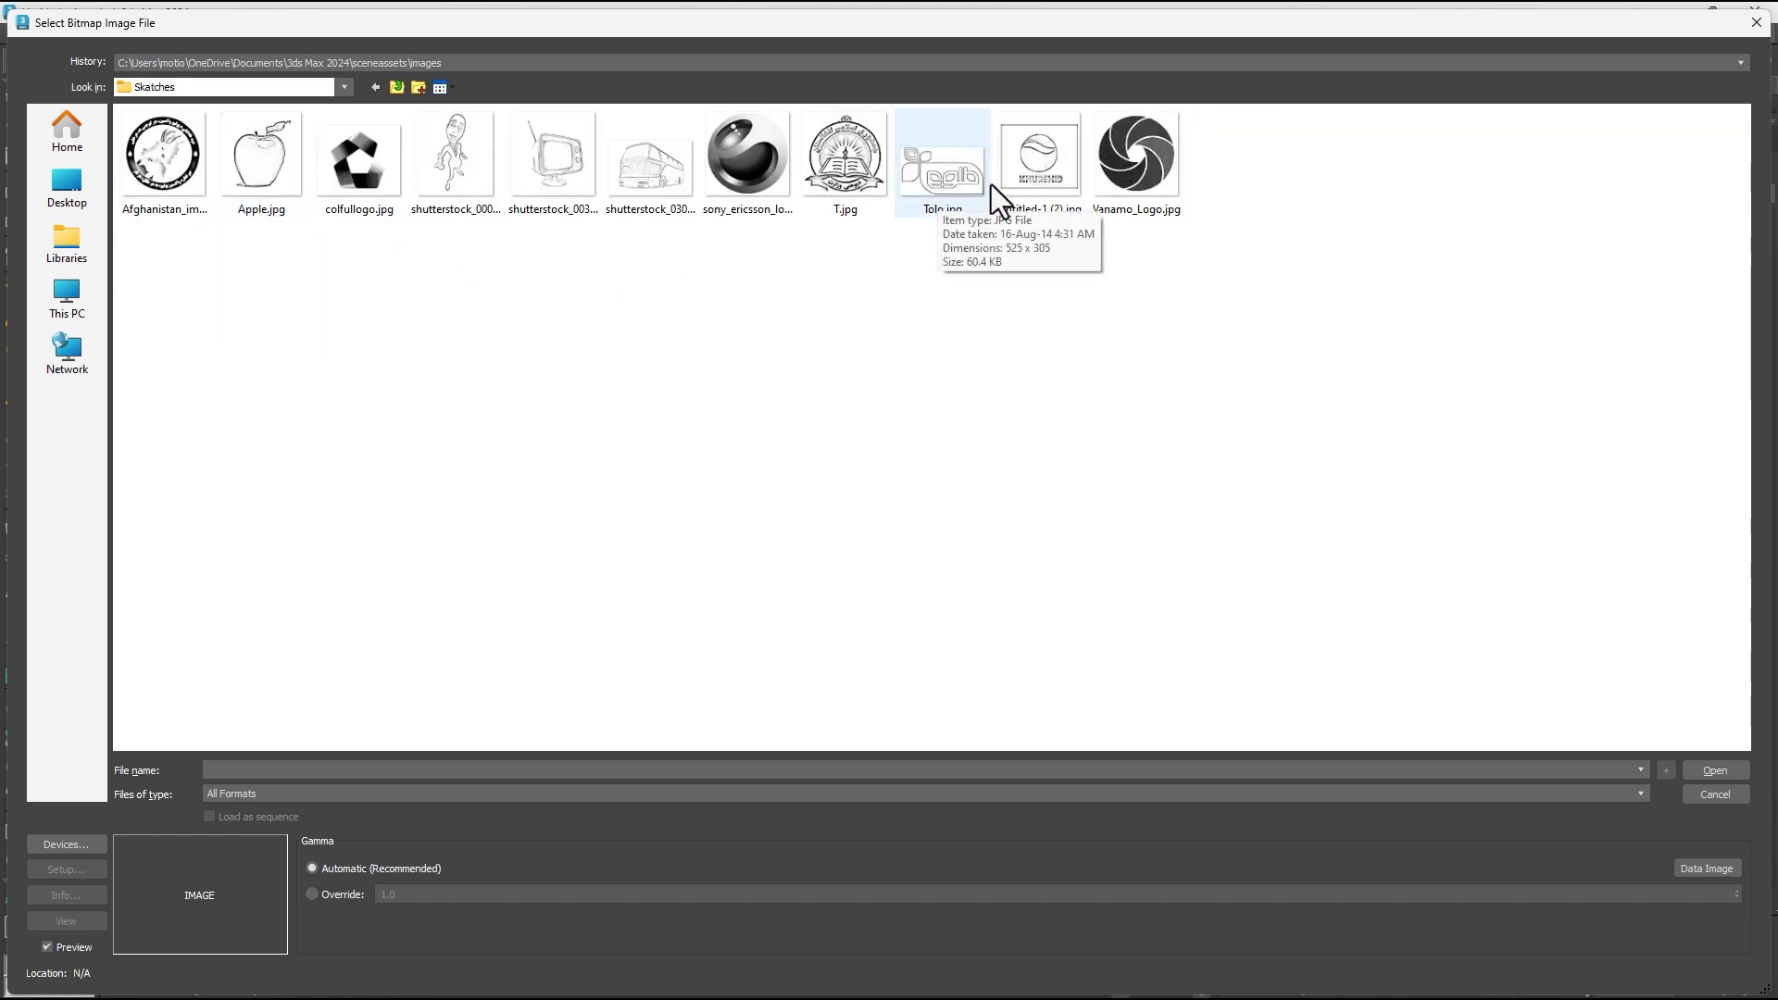
left_click(1033, 156)
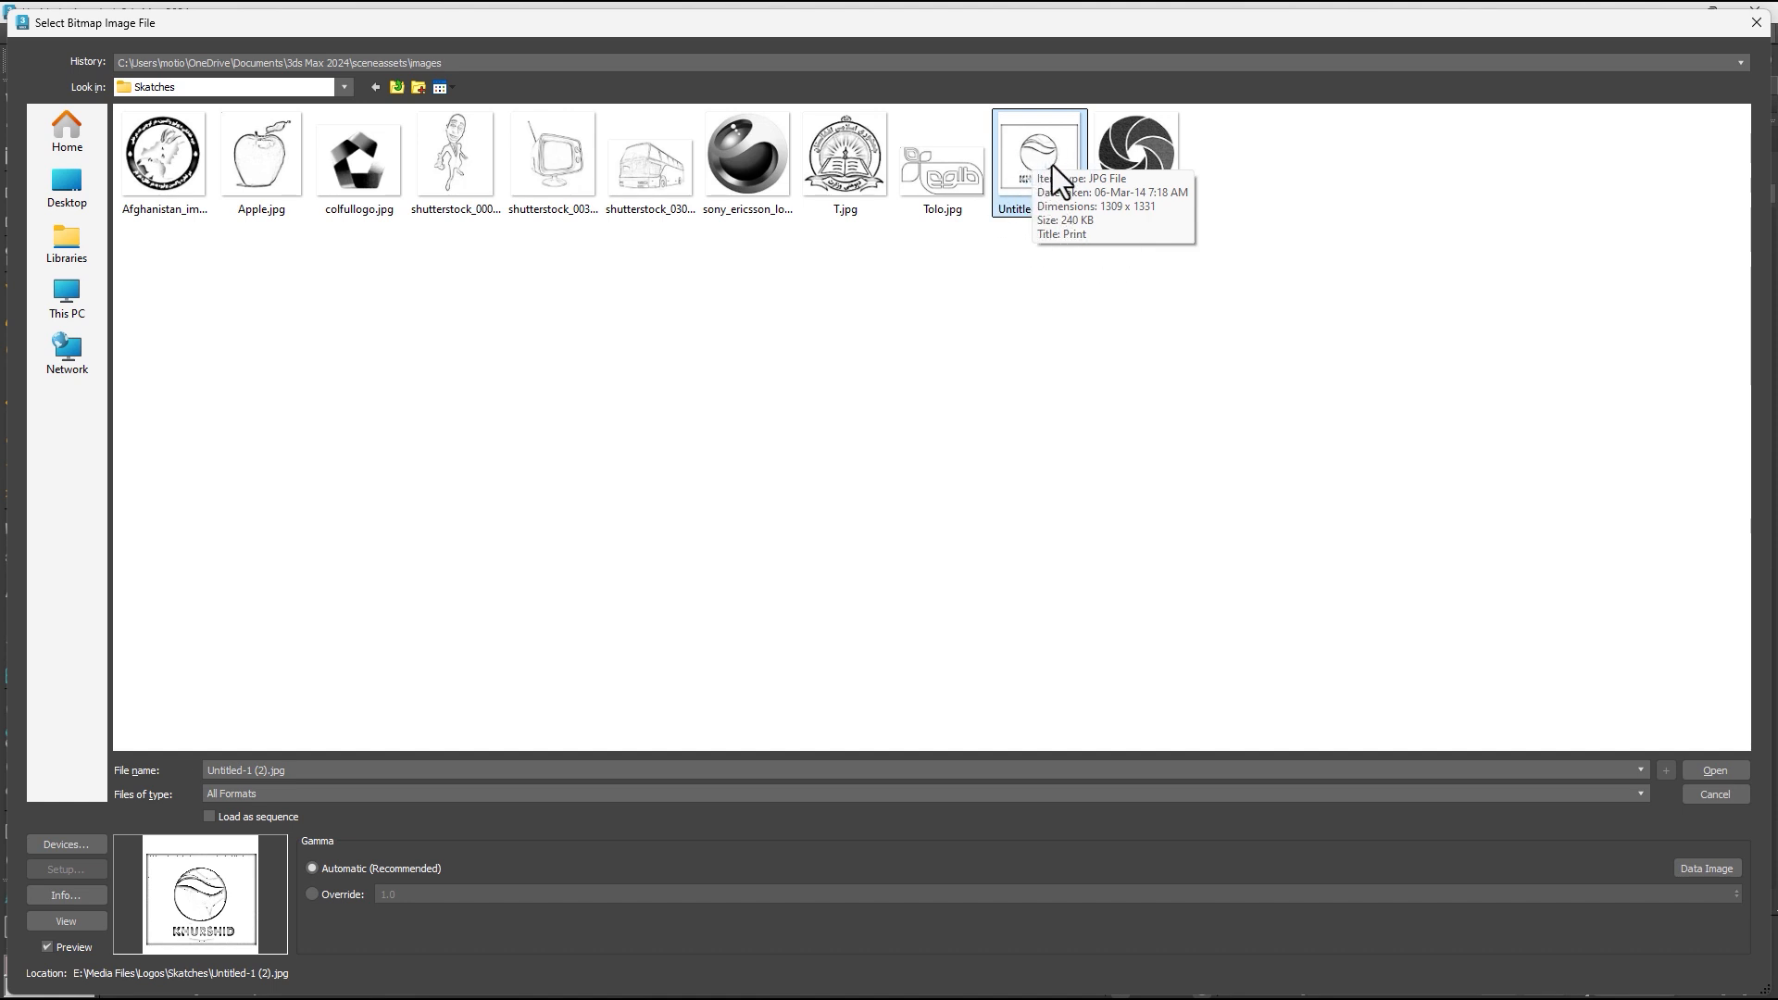
right_click(1052, 165)
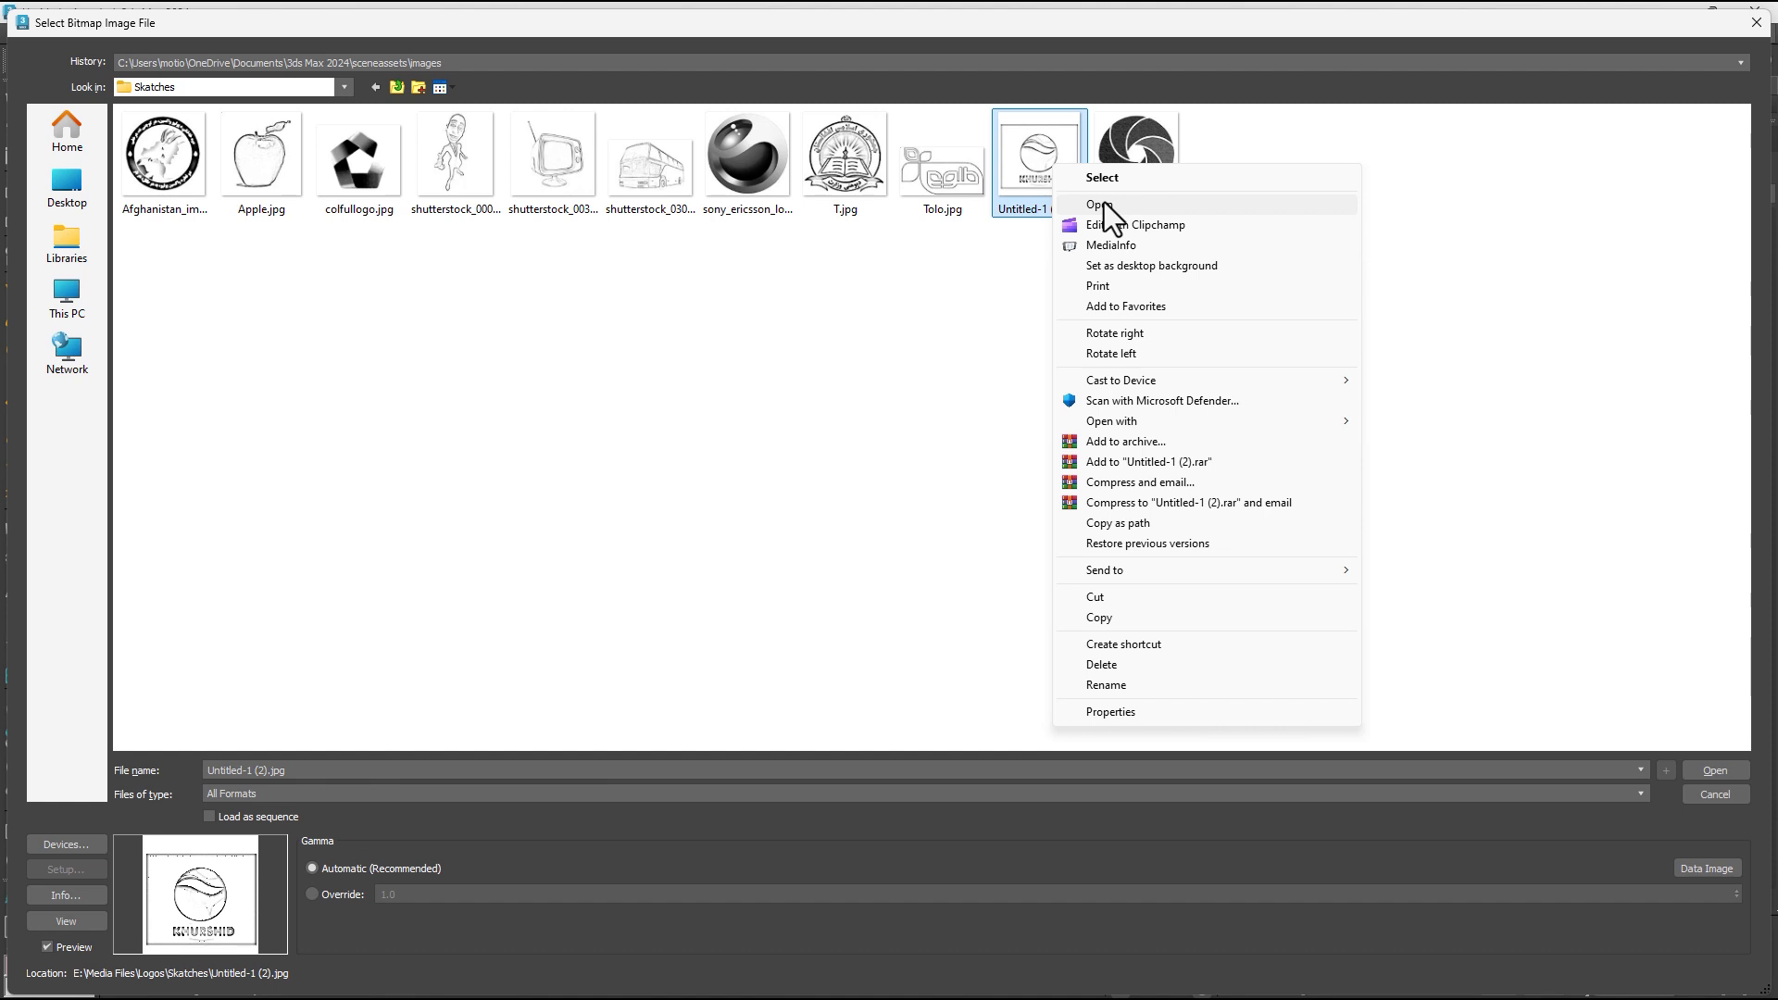
left_click(1102, 204)
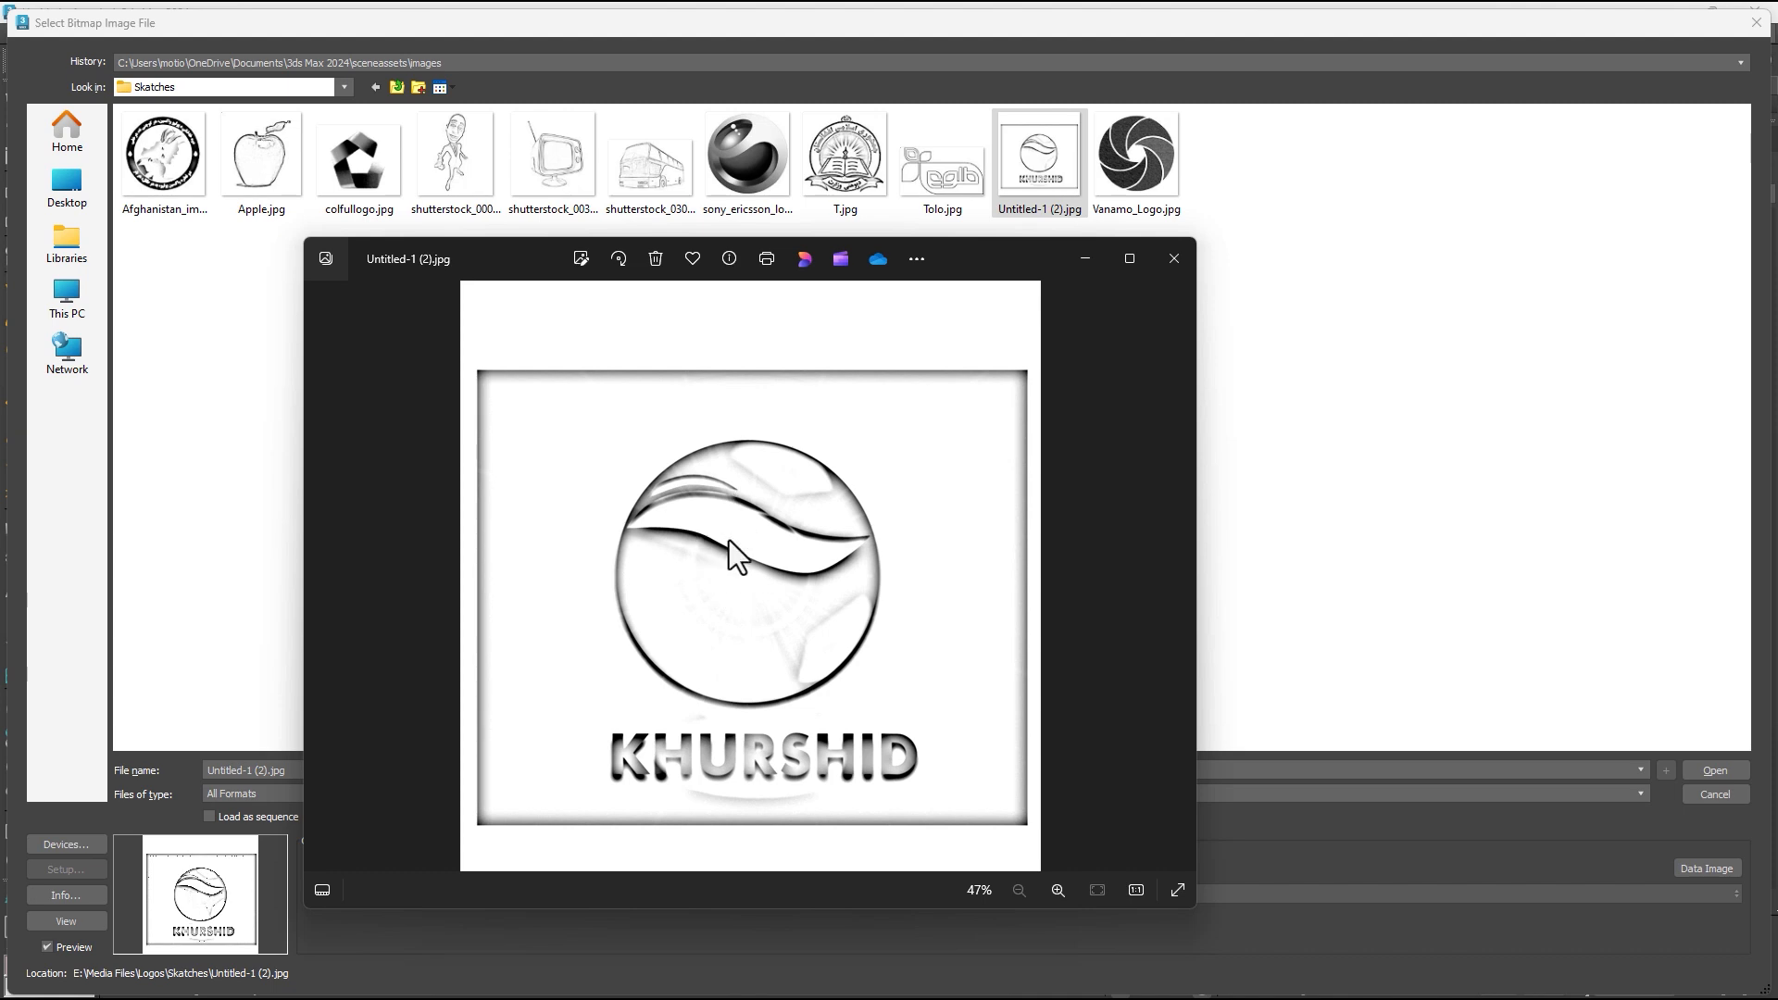
left_click(1172, 258)
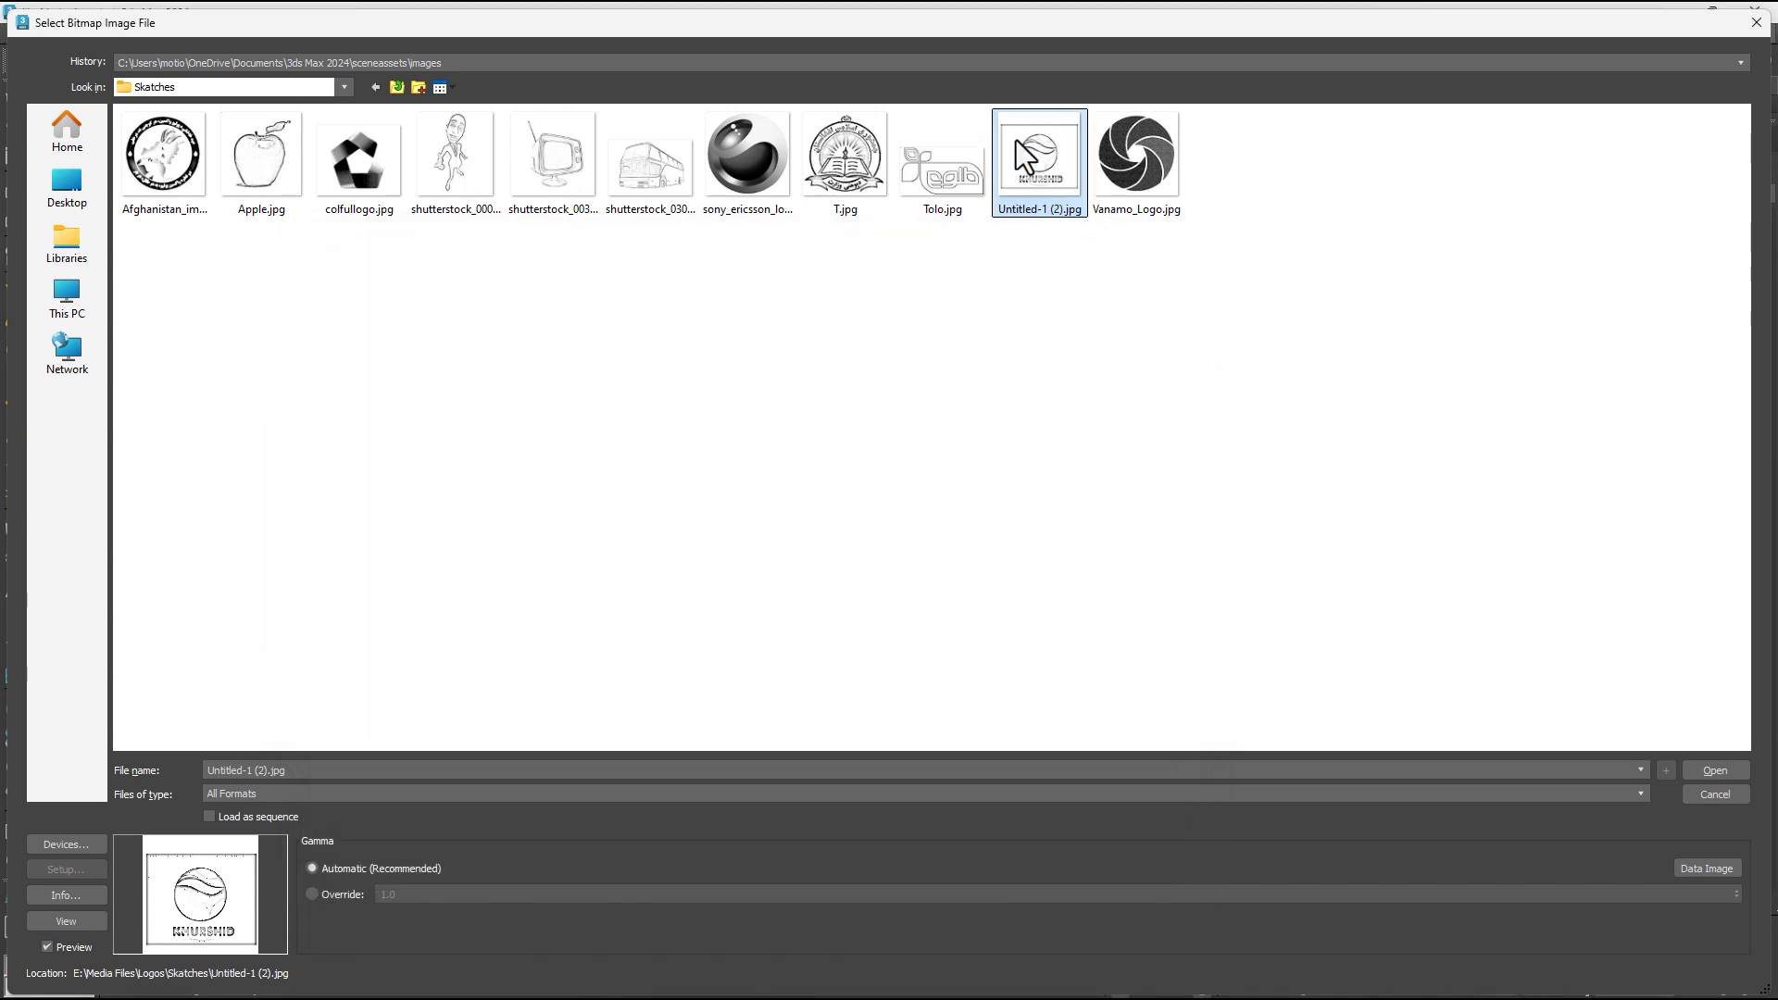
double_click(1028, 152)
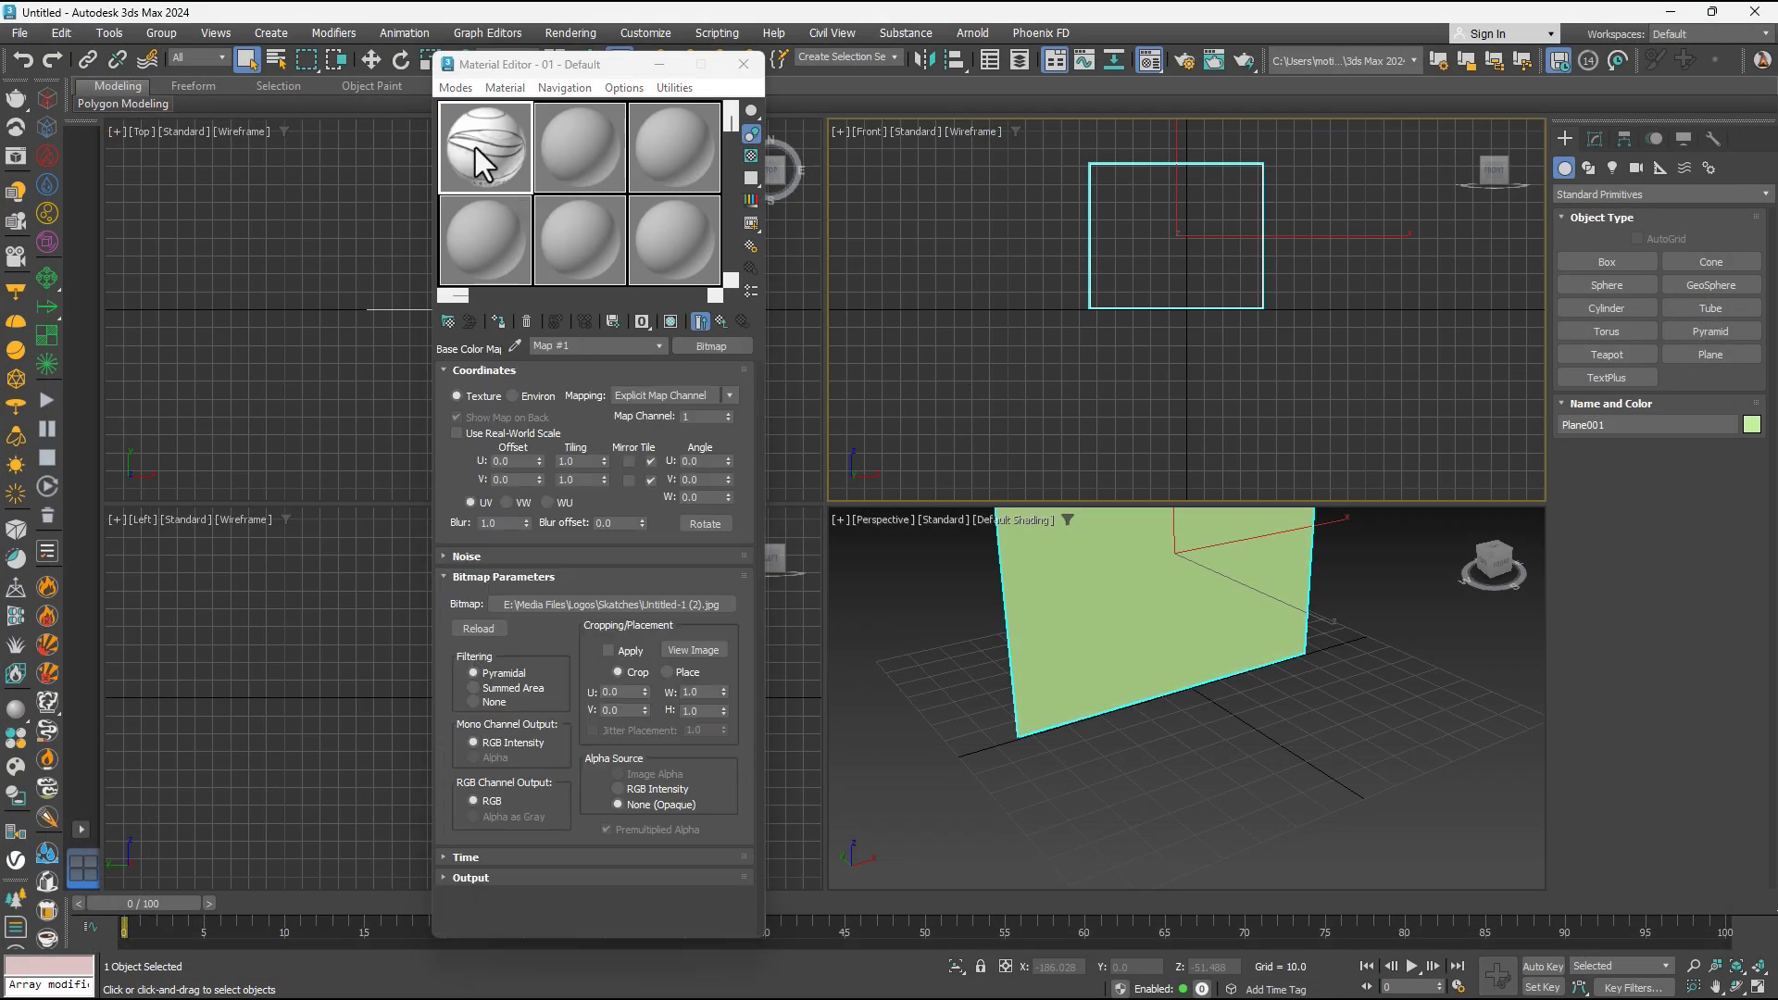
- Apply the logo material to the plane, show its map shaded in the viewport and face the Perspective view to the front
left_click_drag(475, 147, 1186, 624)
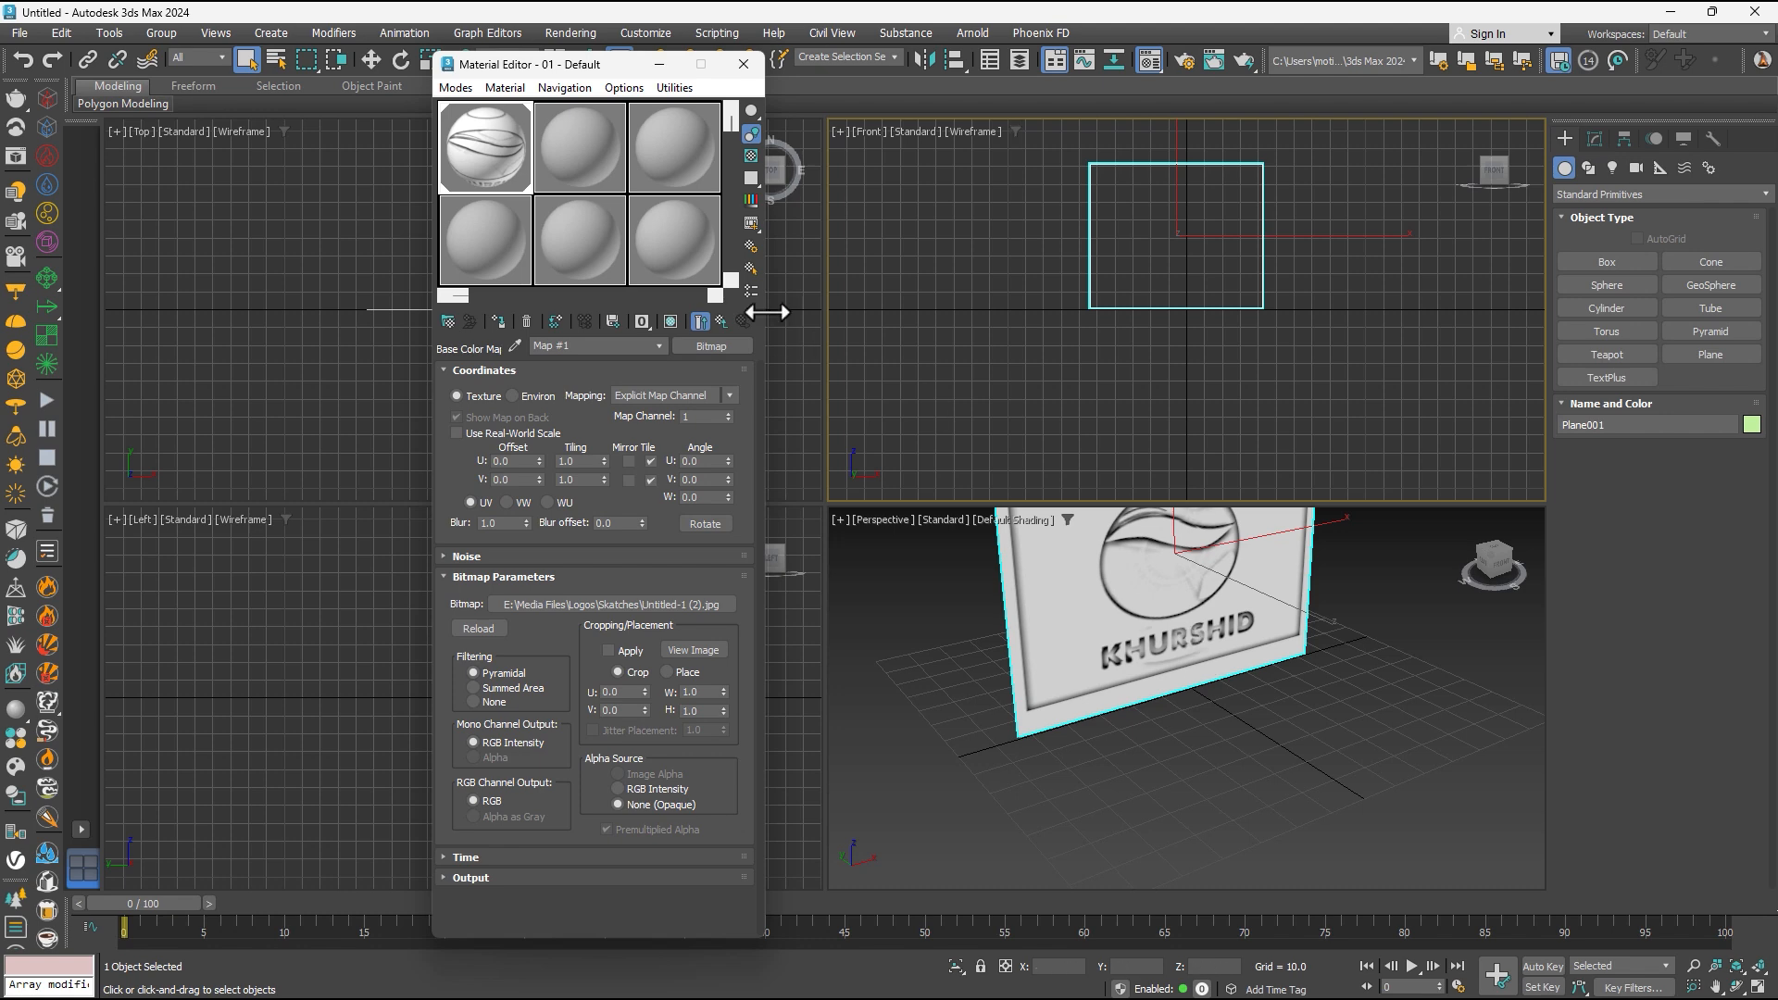
left_click(670, 321)
middle_click_drag(1200, 539, 1212, 654)
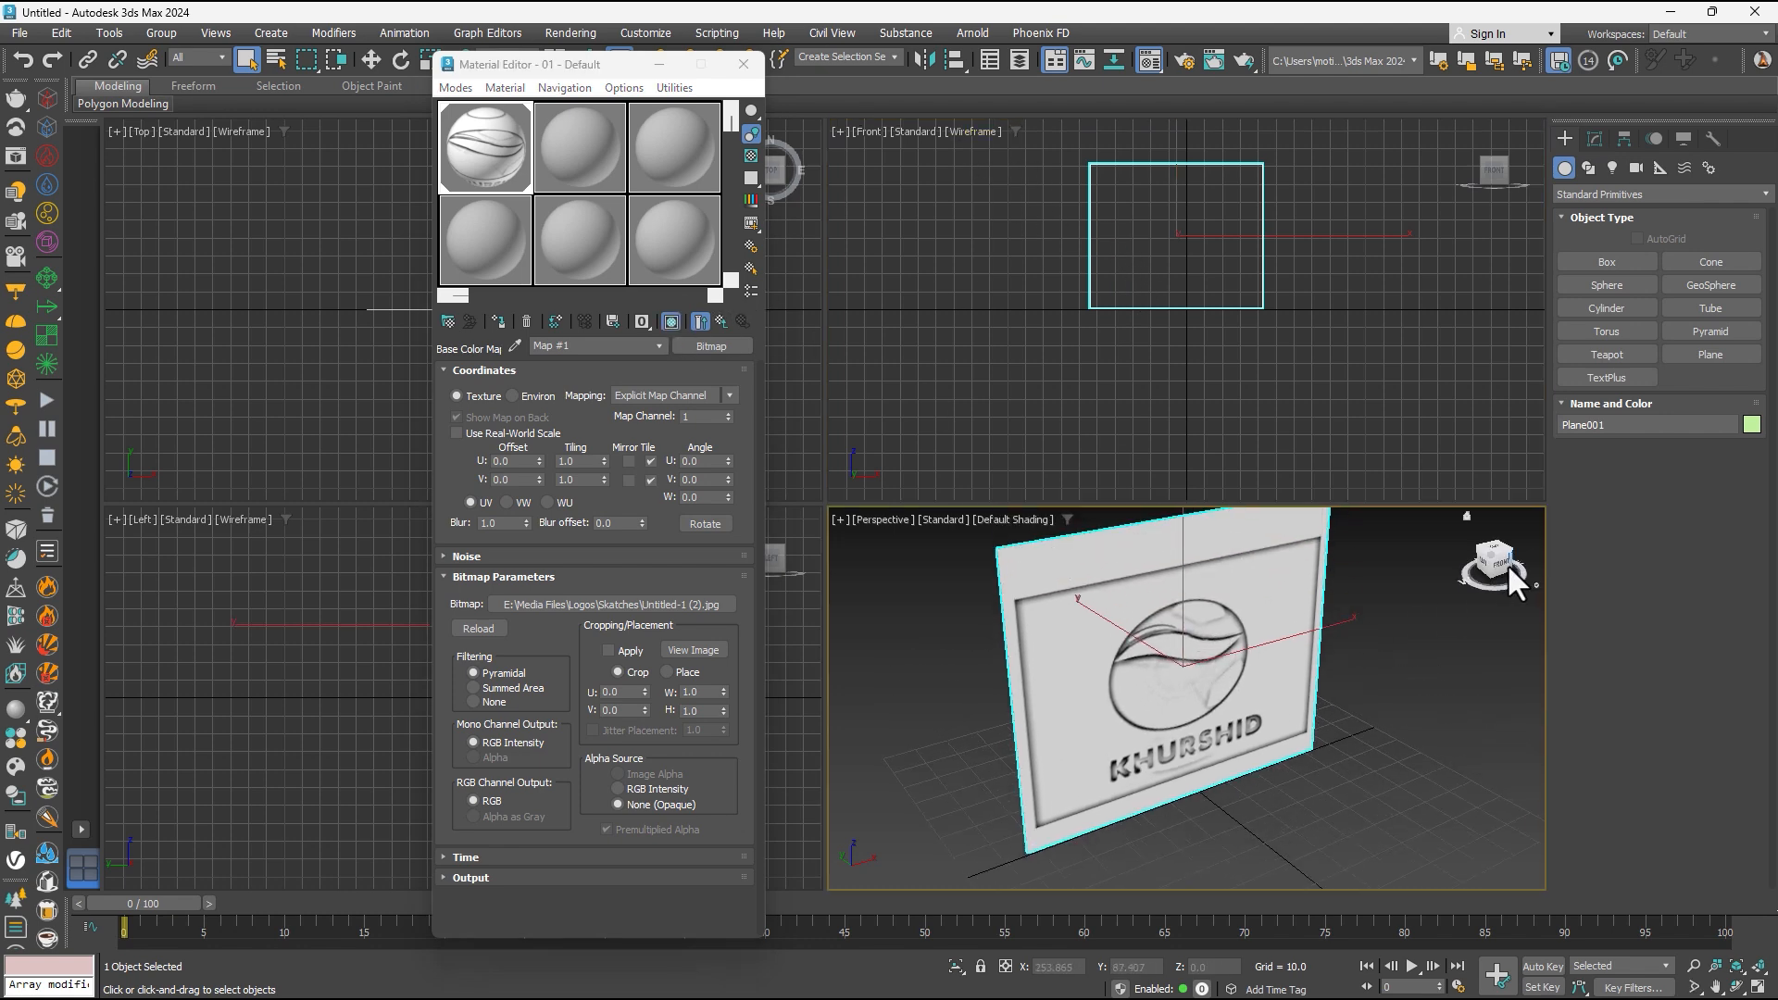
left_click(1511, 571)
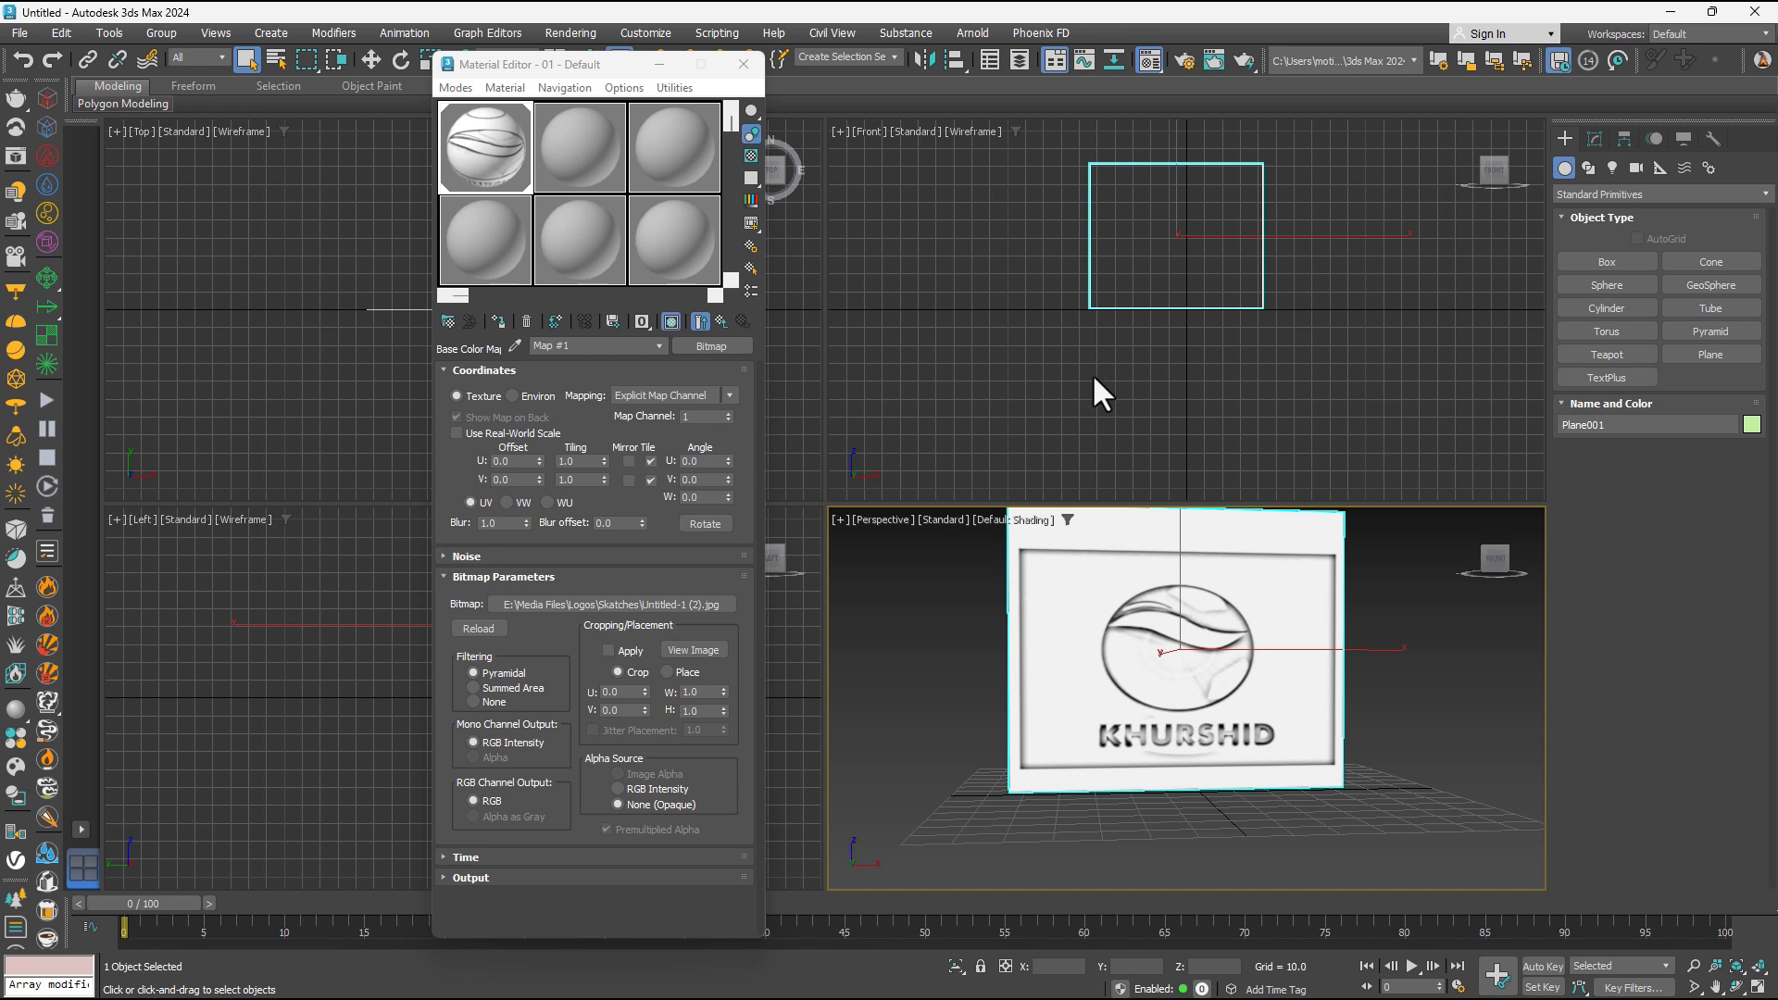
- Set the Front viewport's shading to Facets and close the Material Editor
middle_click_drag(1072, 270, 1102, 339)
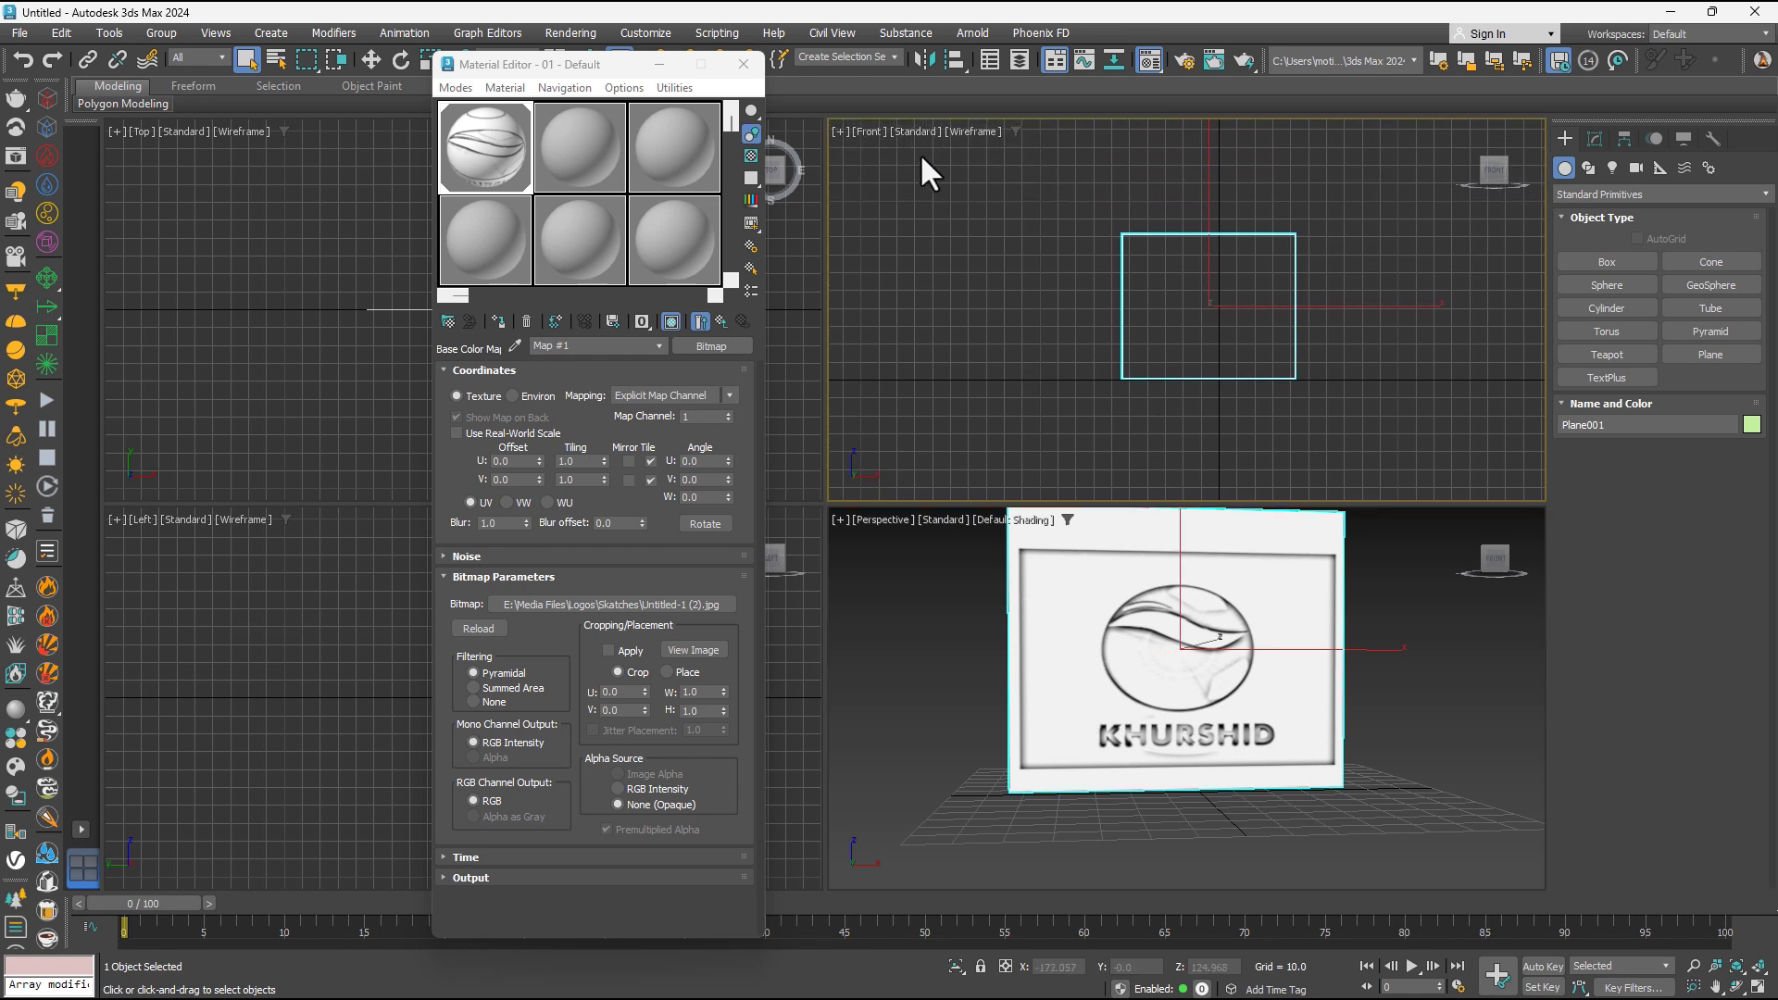
left_click(977, 133)
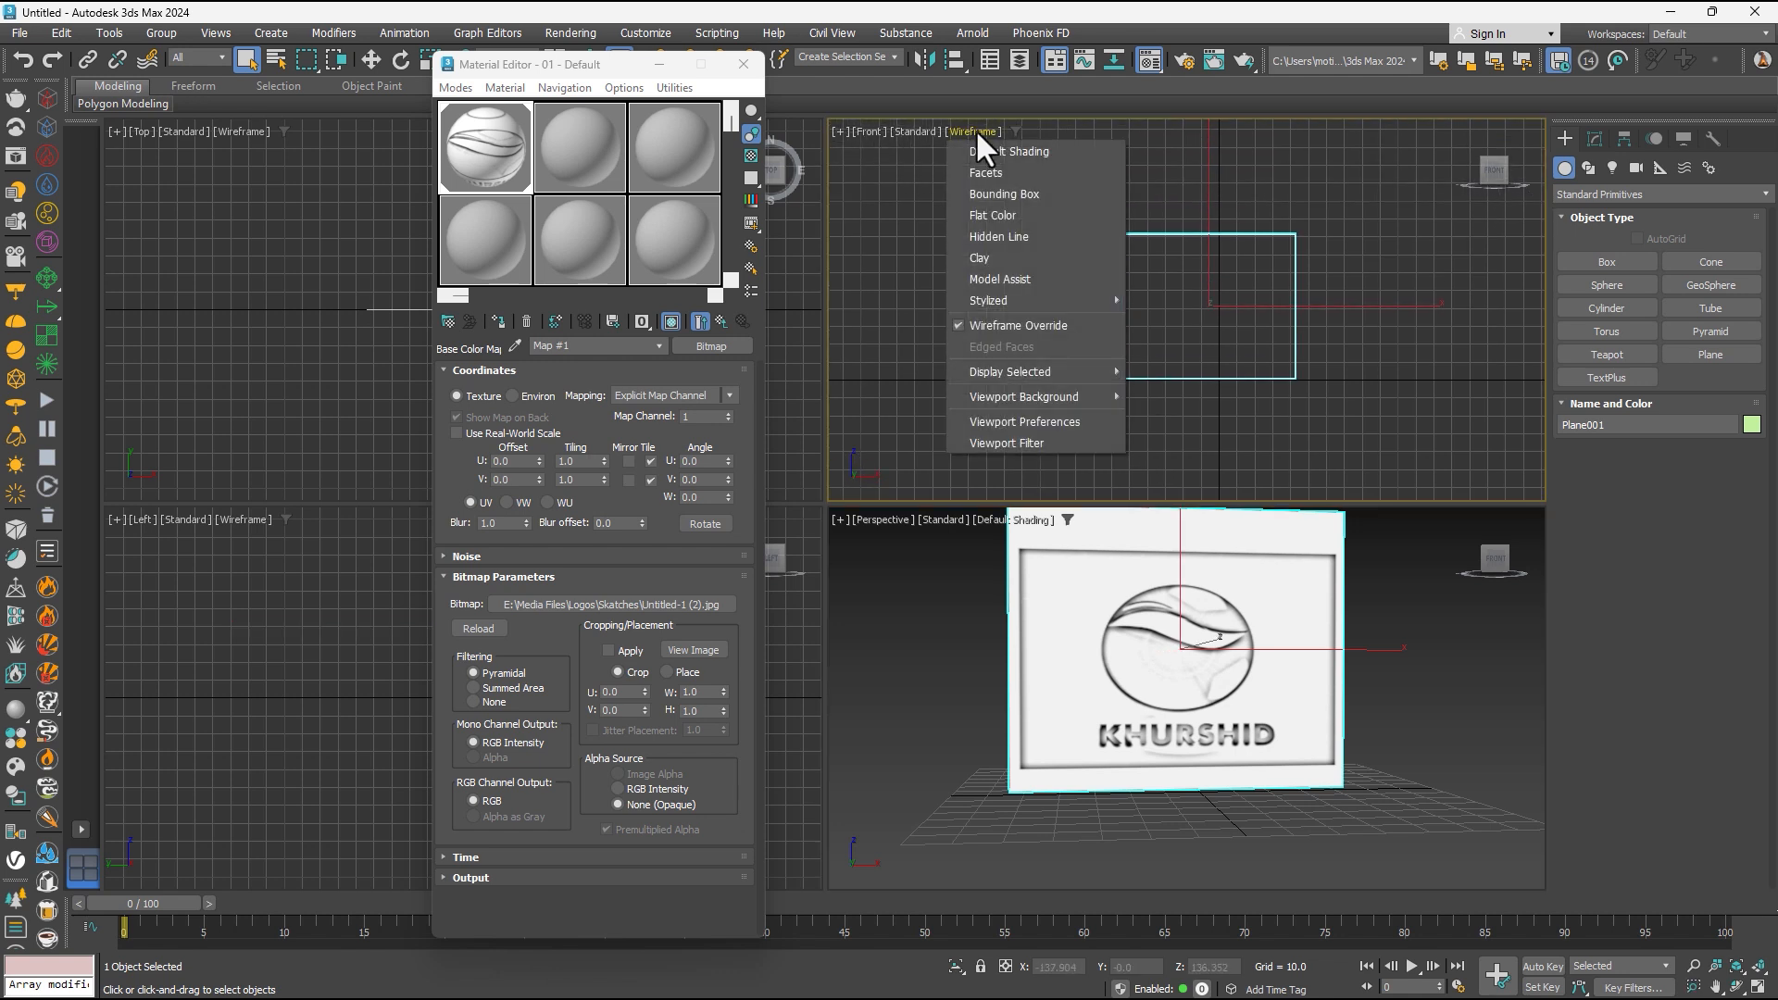
left_click(1057, 174)
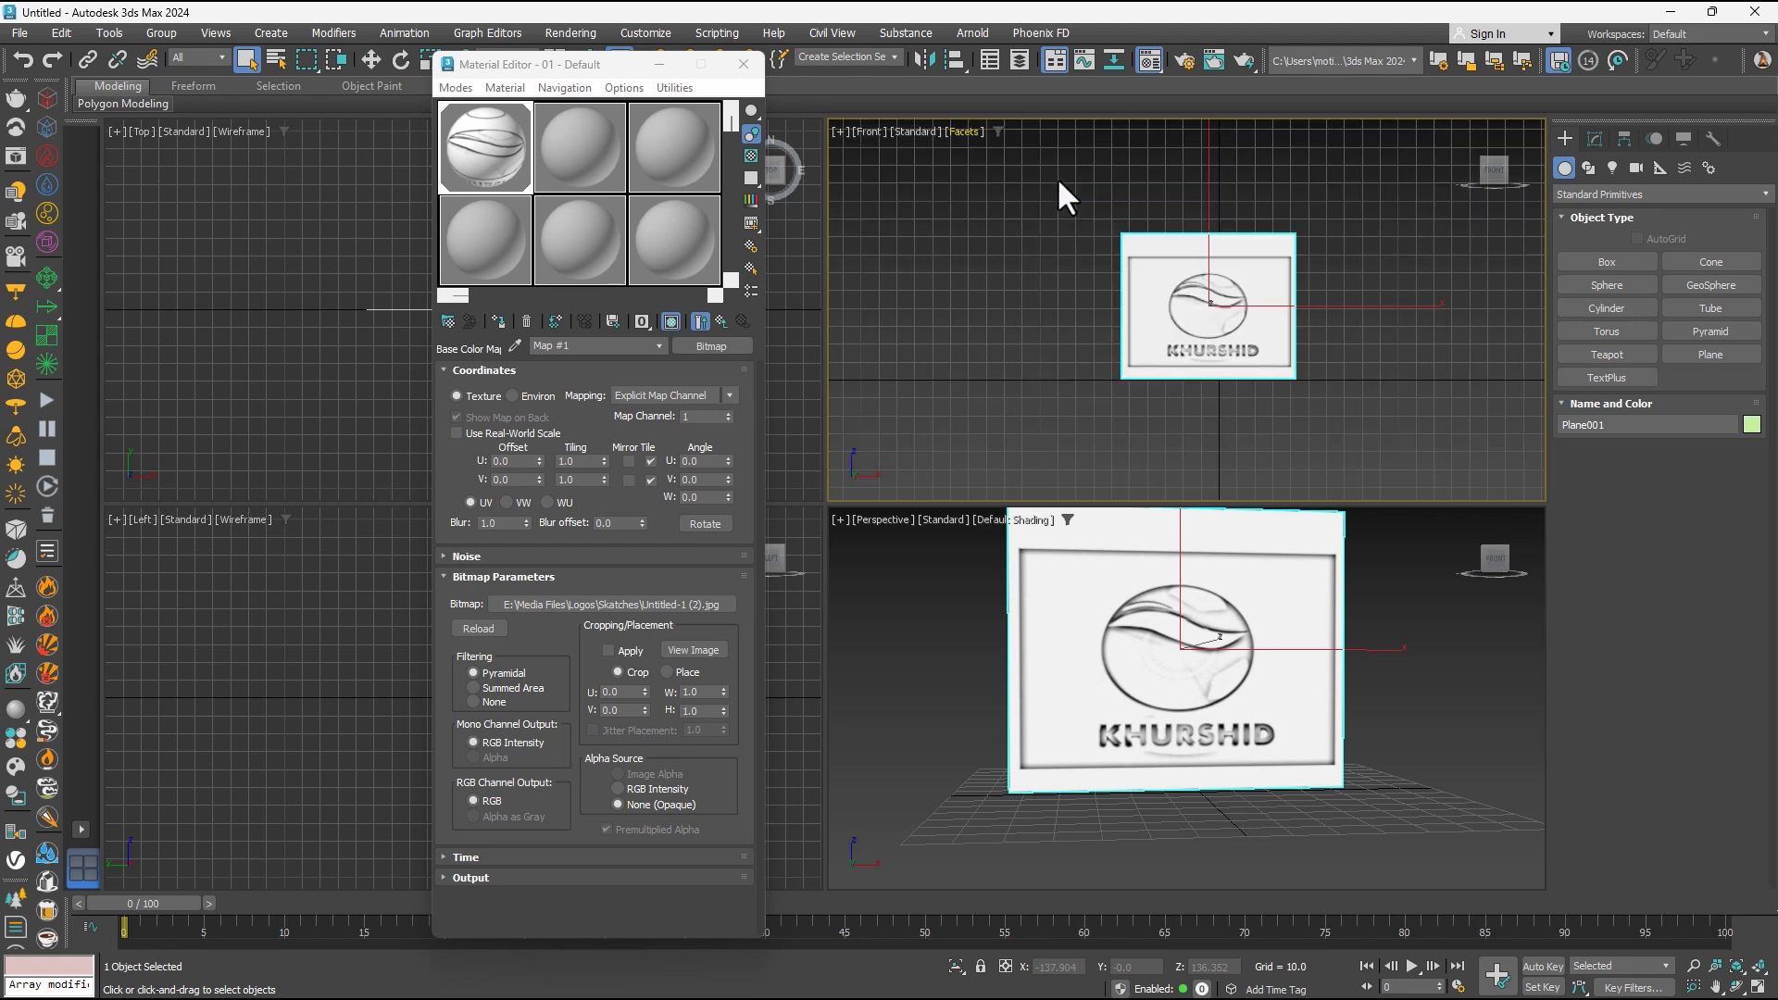
left_click(743, 63)
- Scale the reference plane vertically in the Front view to about 124% so the logo's circle looks round
right_click(1216, 283)
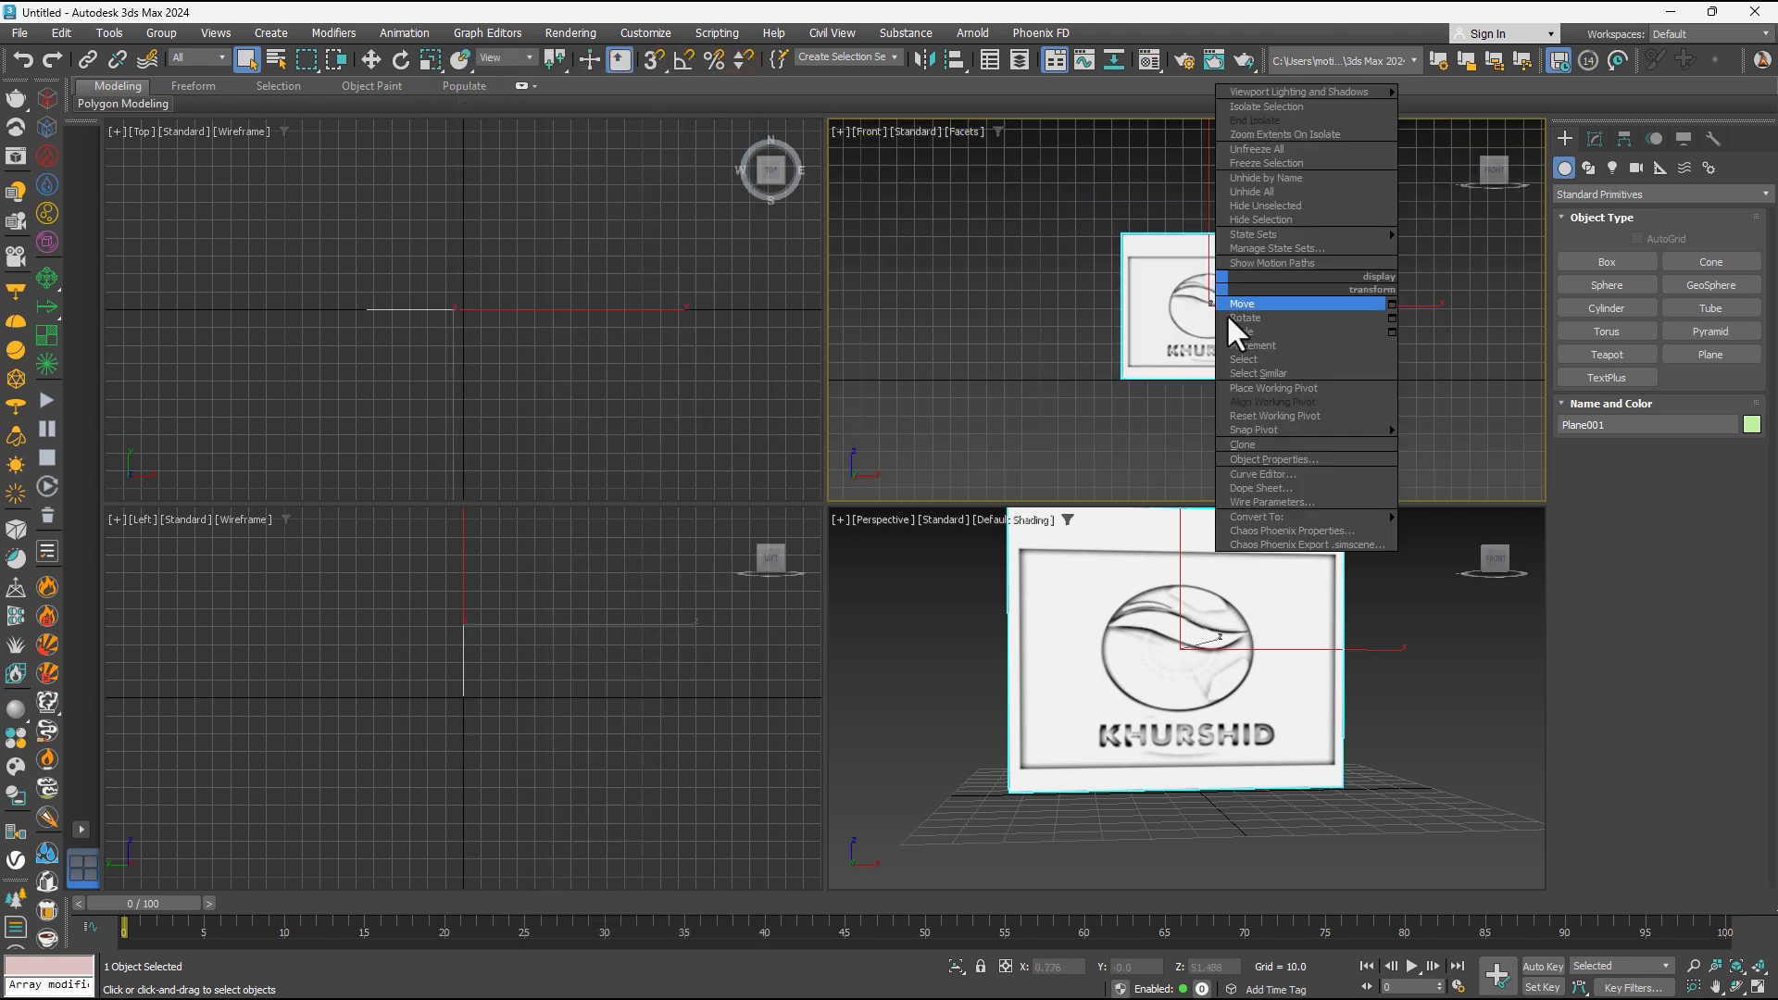
left_click(1240, 332)
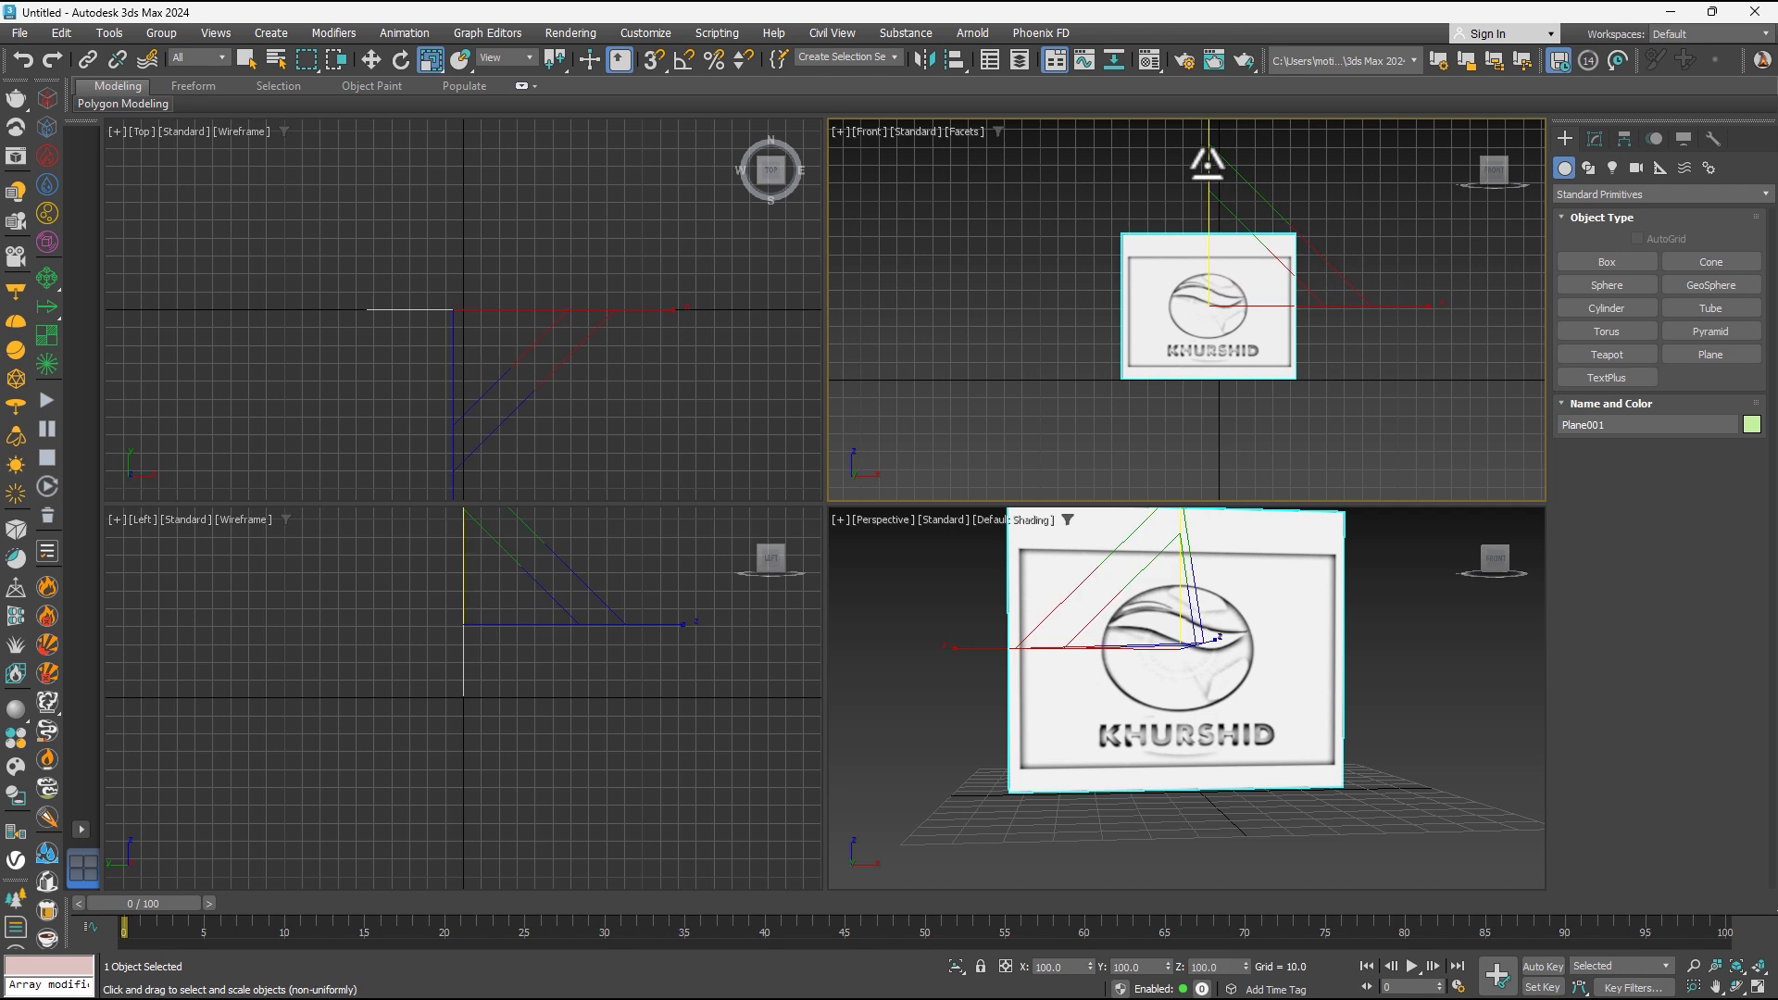
left_click_drag(1202, 151, 1207, 143)
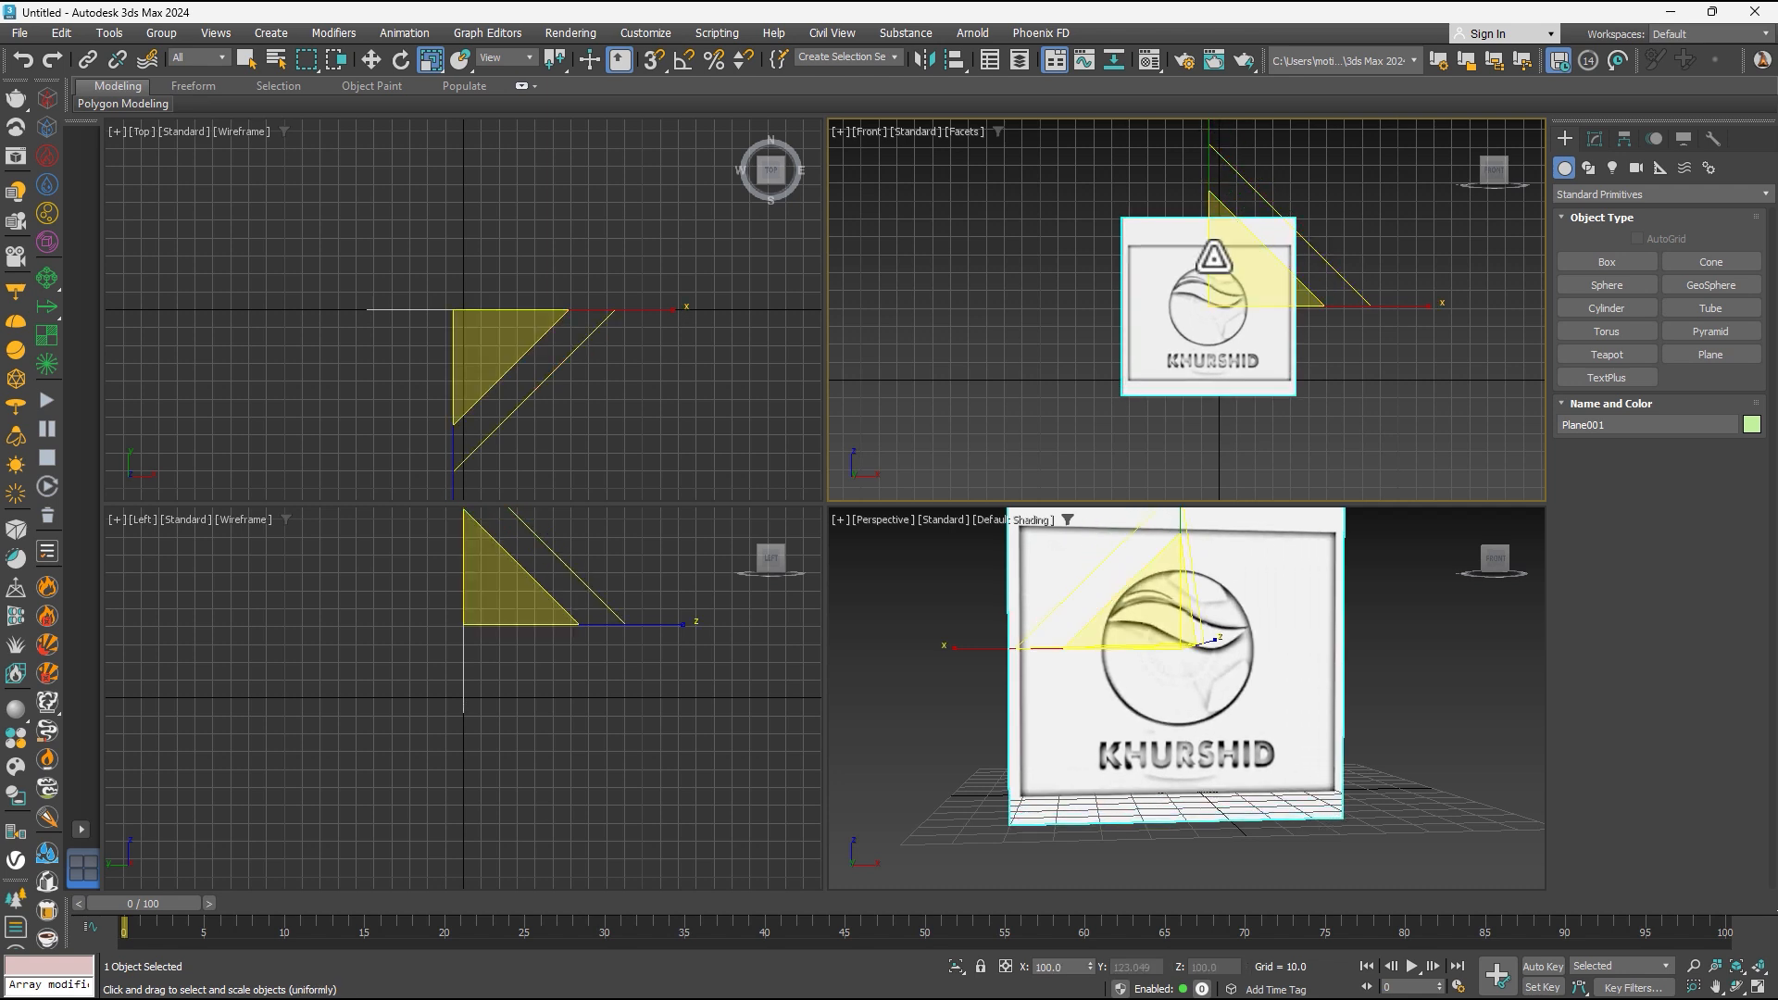
- Create a GeoSphere centred on the logo's circle in the Front view, with a radius of about 22.4
scroll(1217, 298, "up", 6)
scroll(1217, 298, "down", 3)
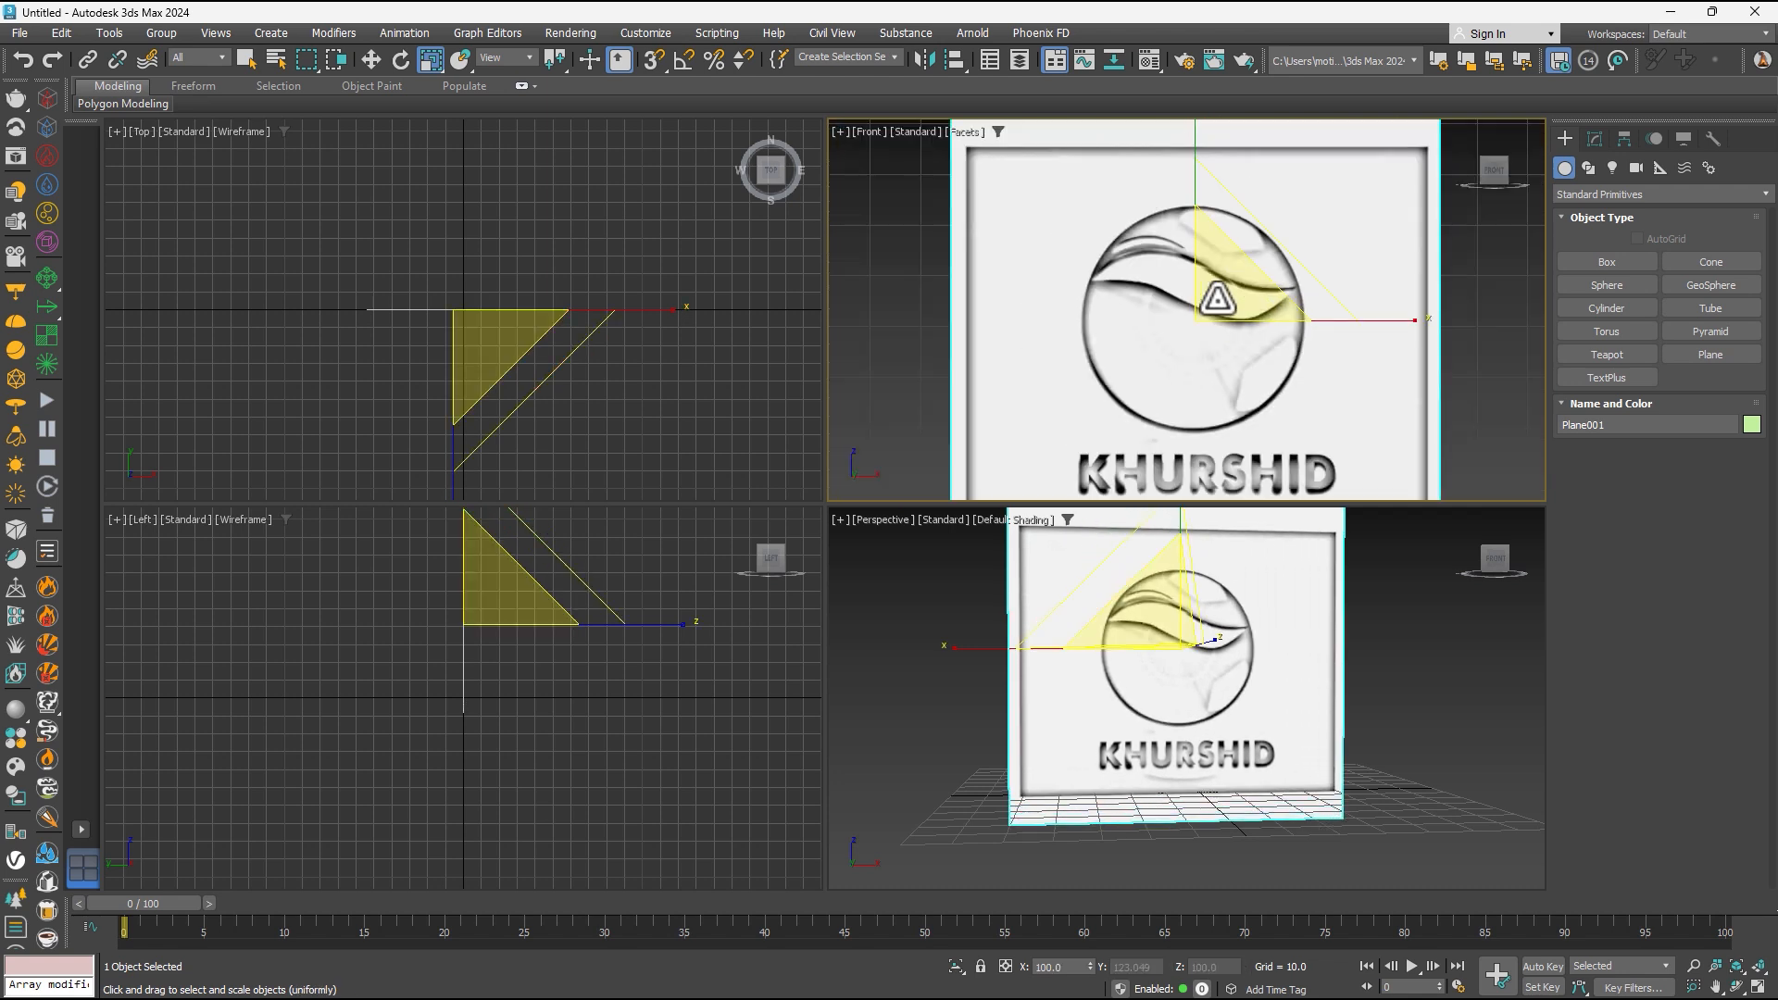
left_click(1687, 282)
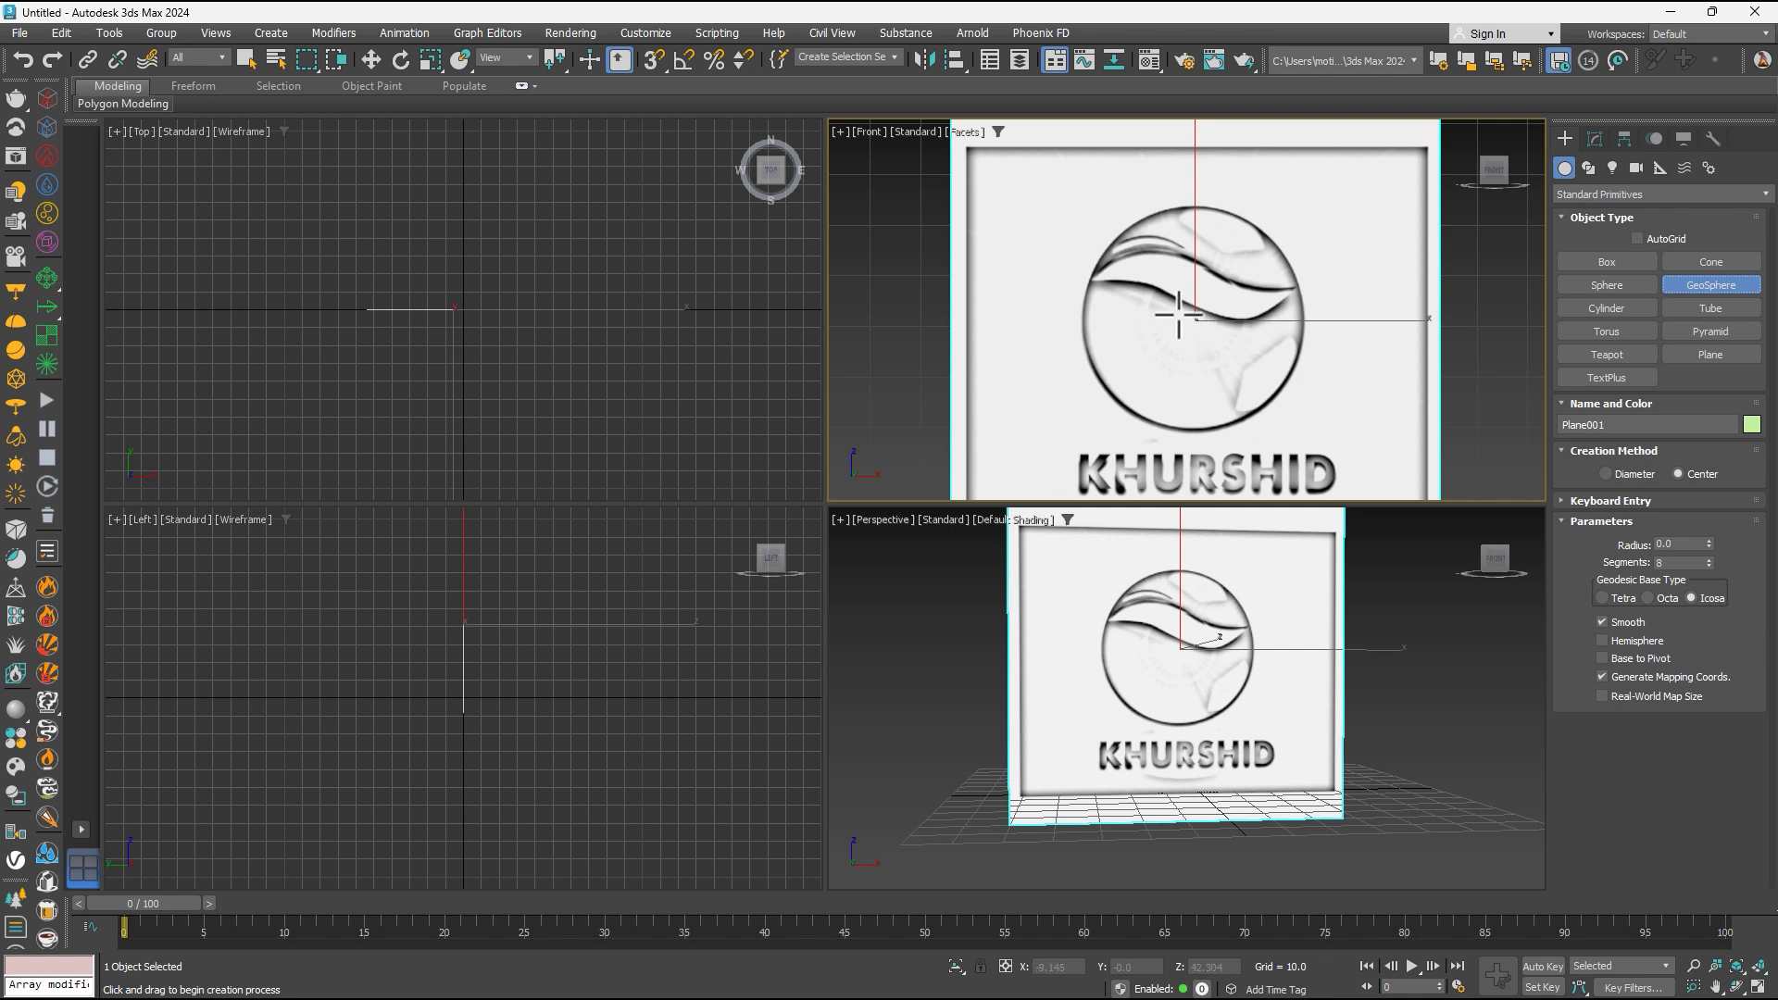
left_click_drag(1194, 319, 1268, 405)
right_click(1265, 400)
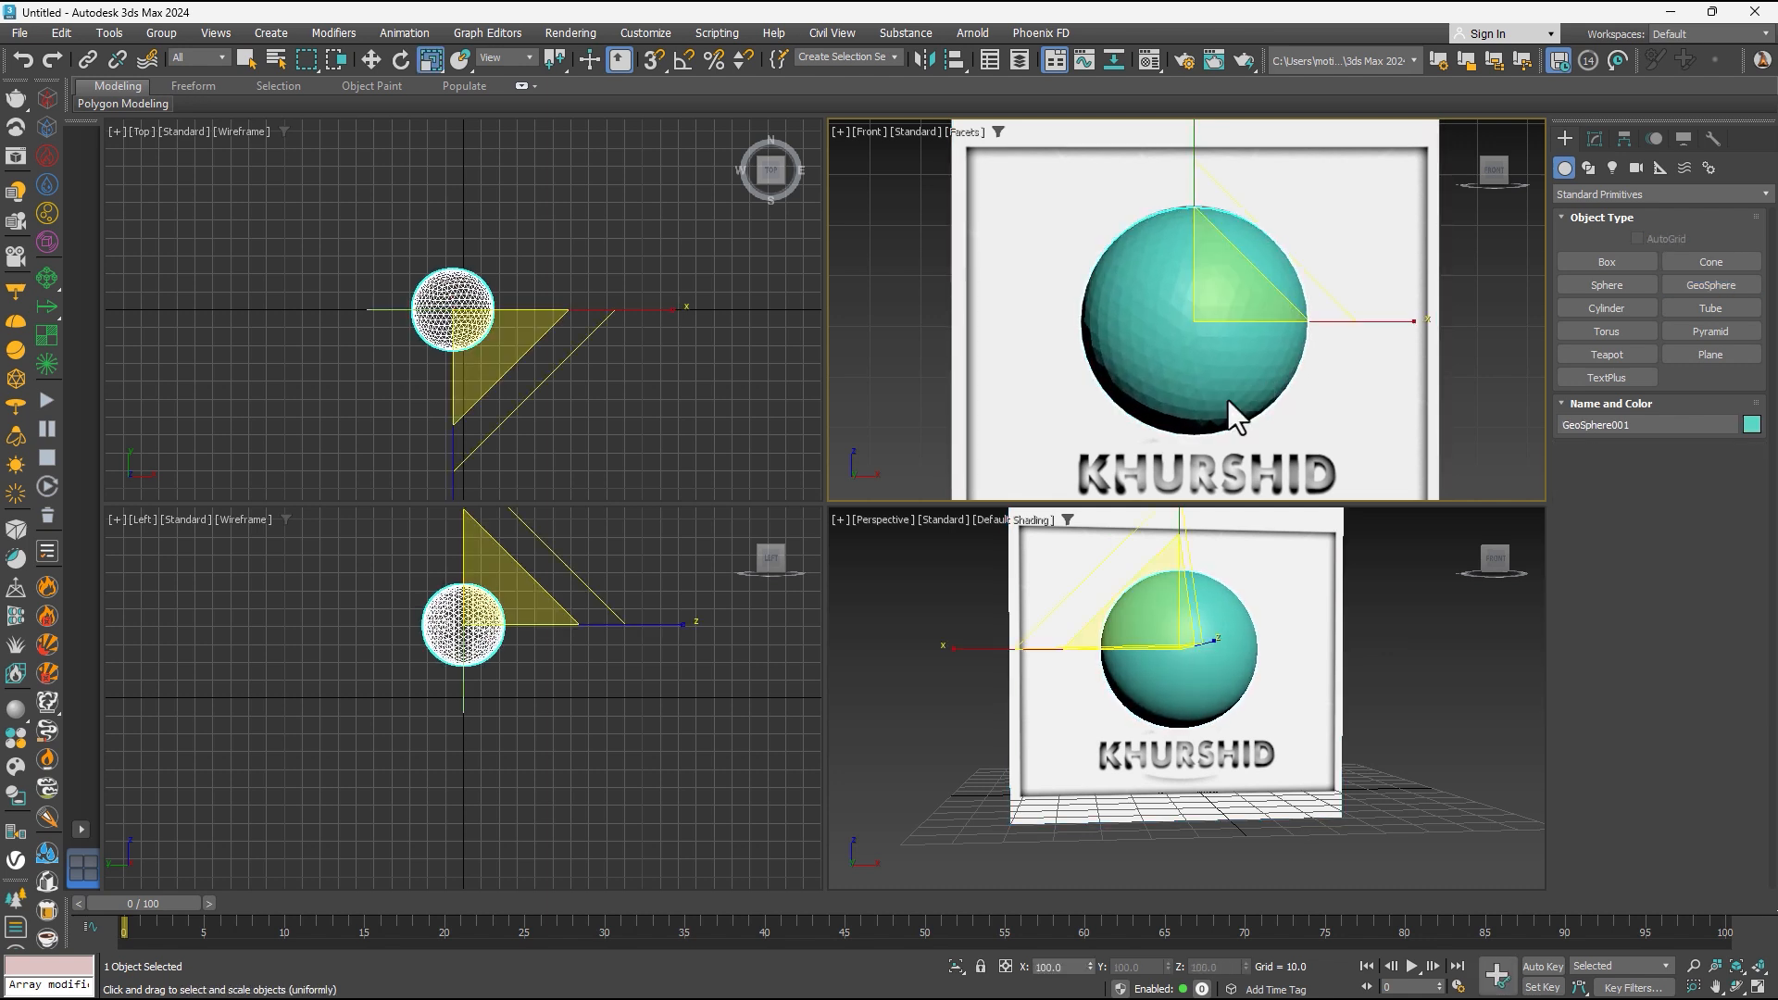
- Set the geosphere's segments to 42 and try the Hemisphere option, leaving it off
left_click(1588, 134)
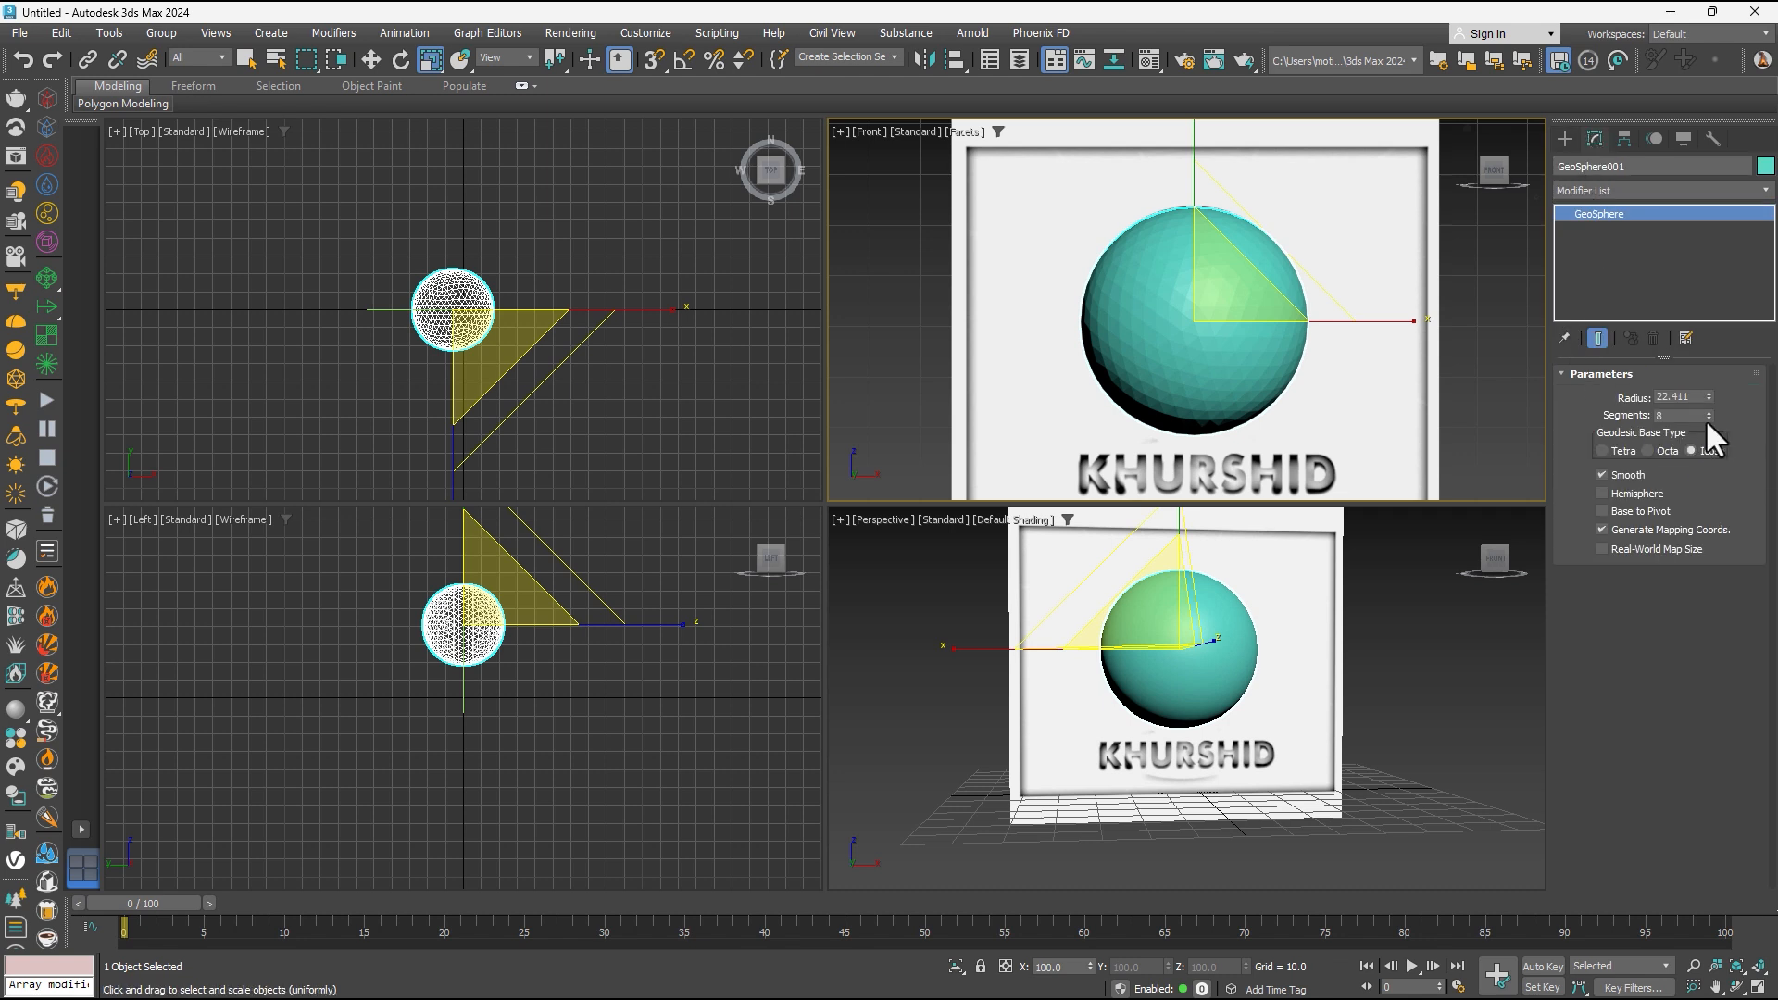
left_click_drag(1708, 416, 1716, 390)
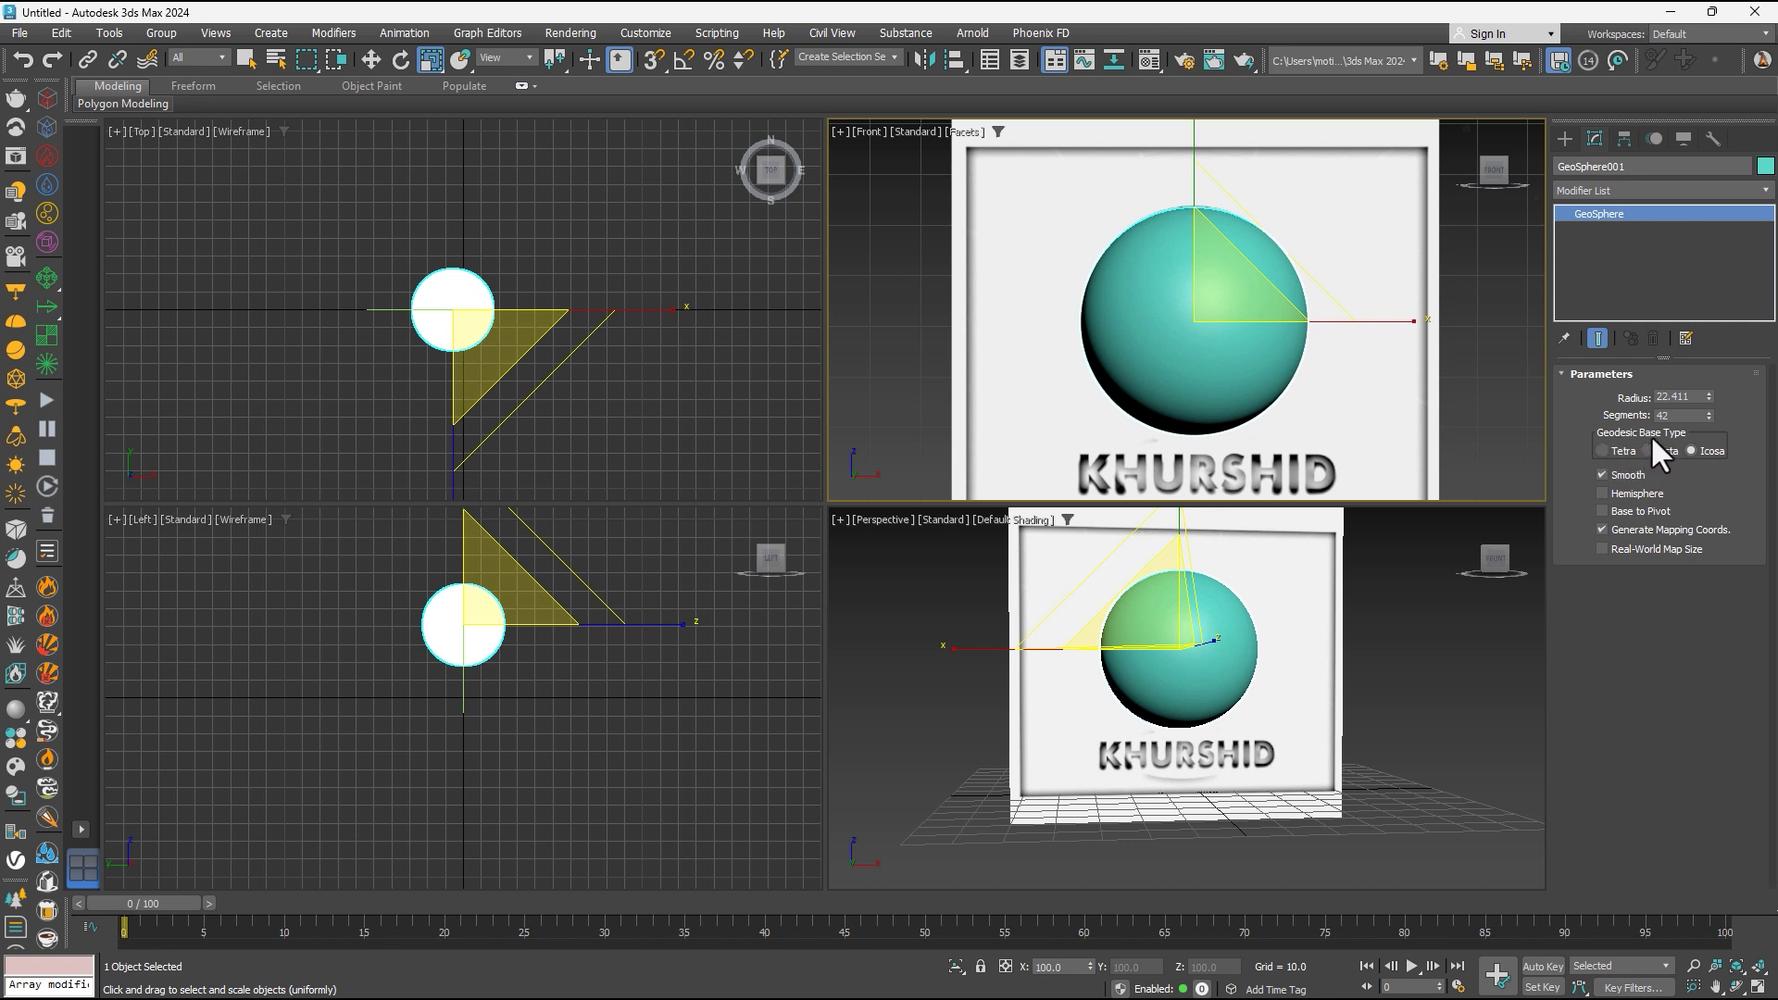
left_click(1603, 494)
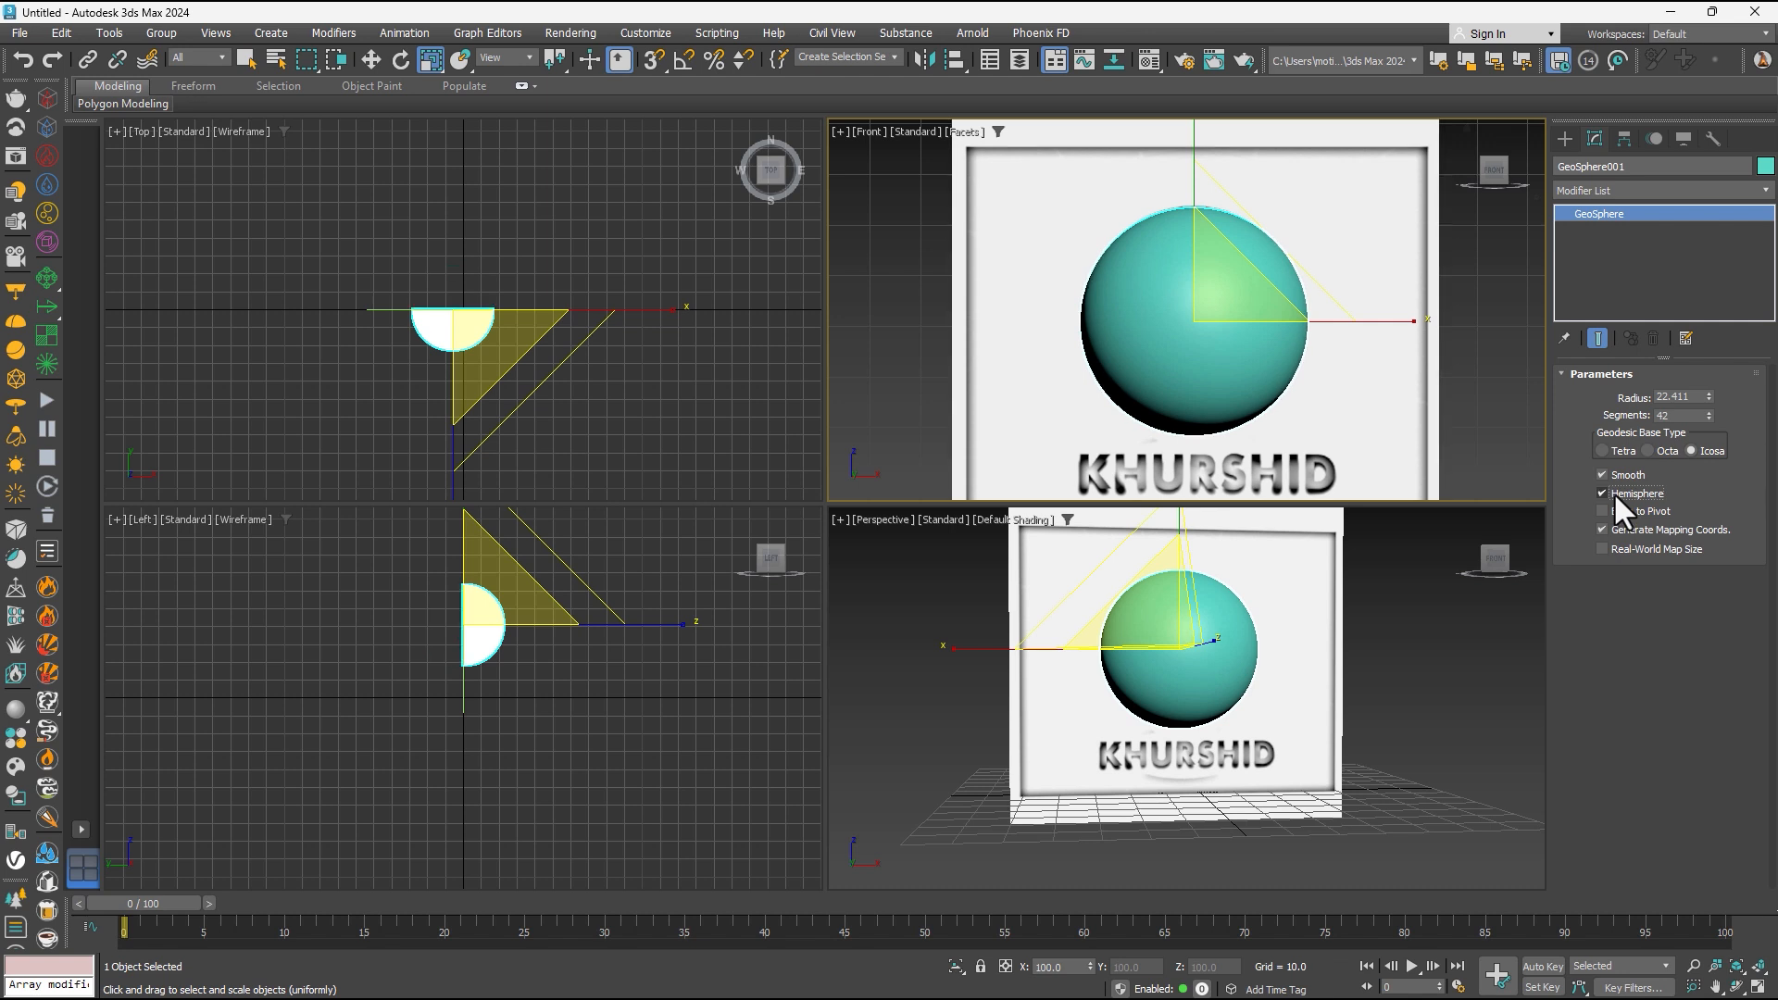
left_click(1614, 492)
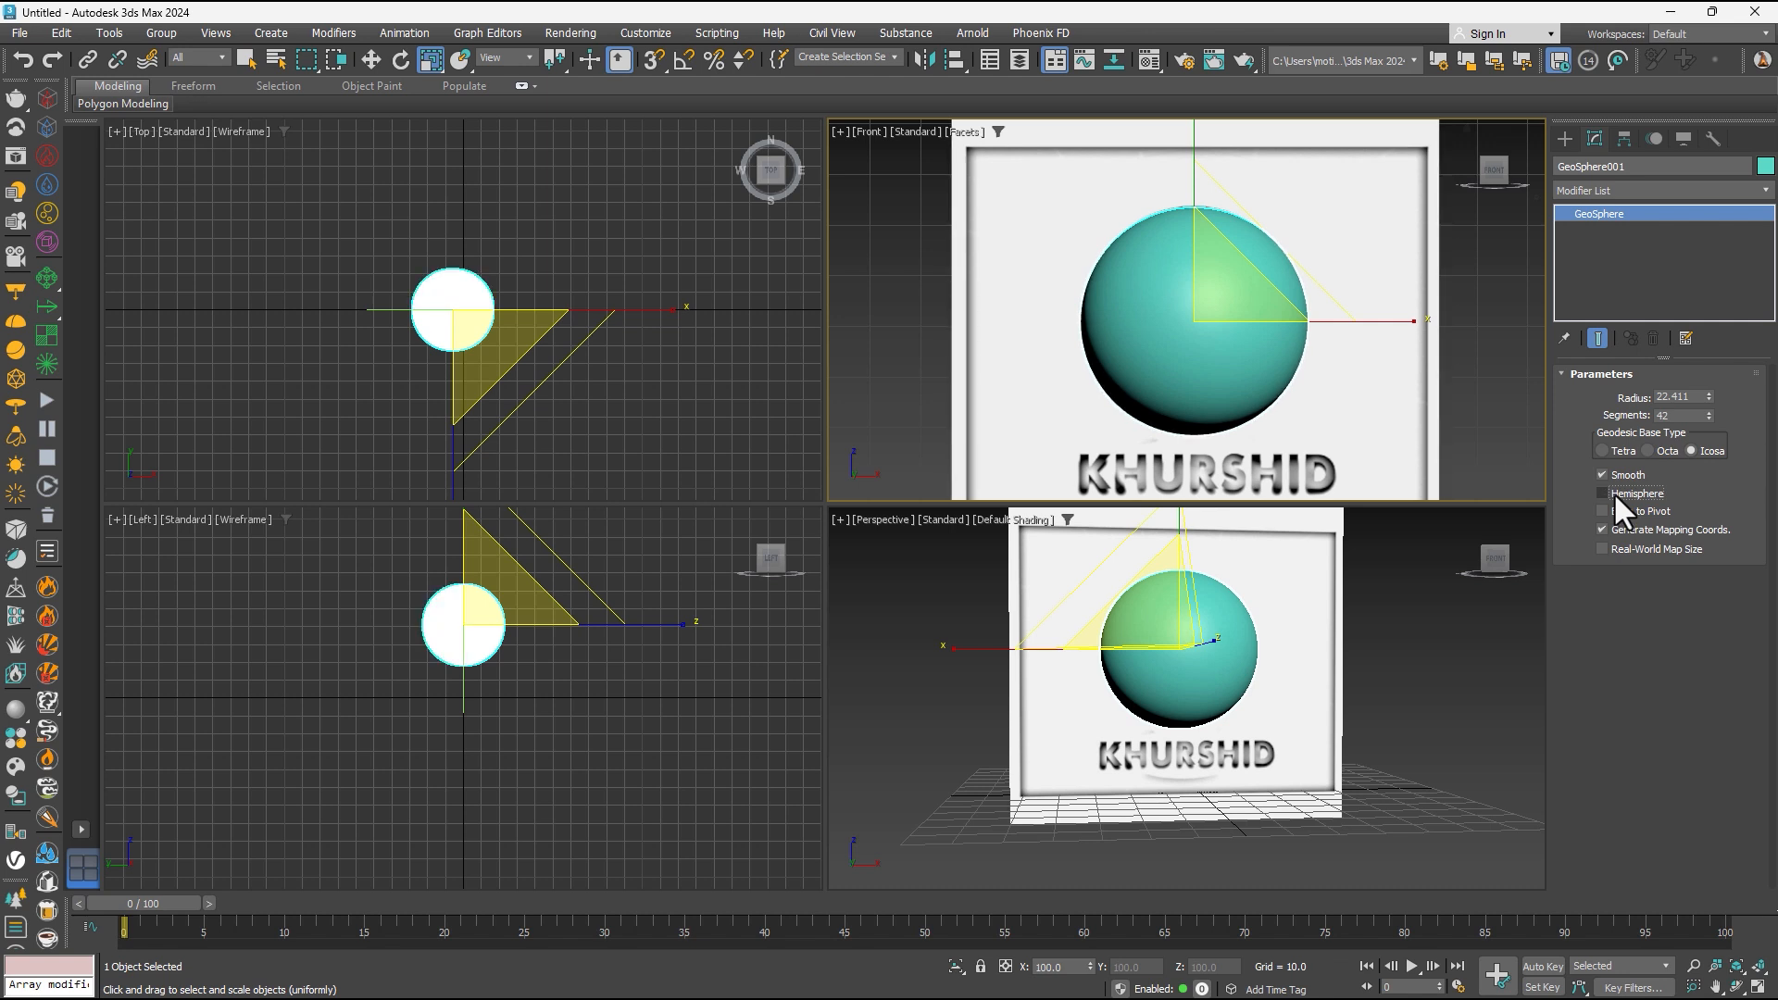
- Hide the geosphere so the sketch on the plane can be traced
middle_click_drag(1203, 622, 1206, 690)
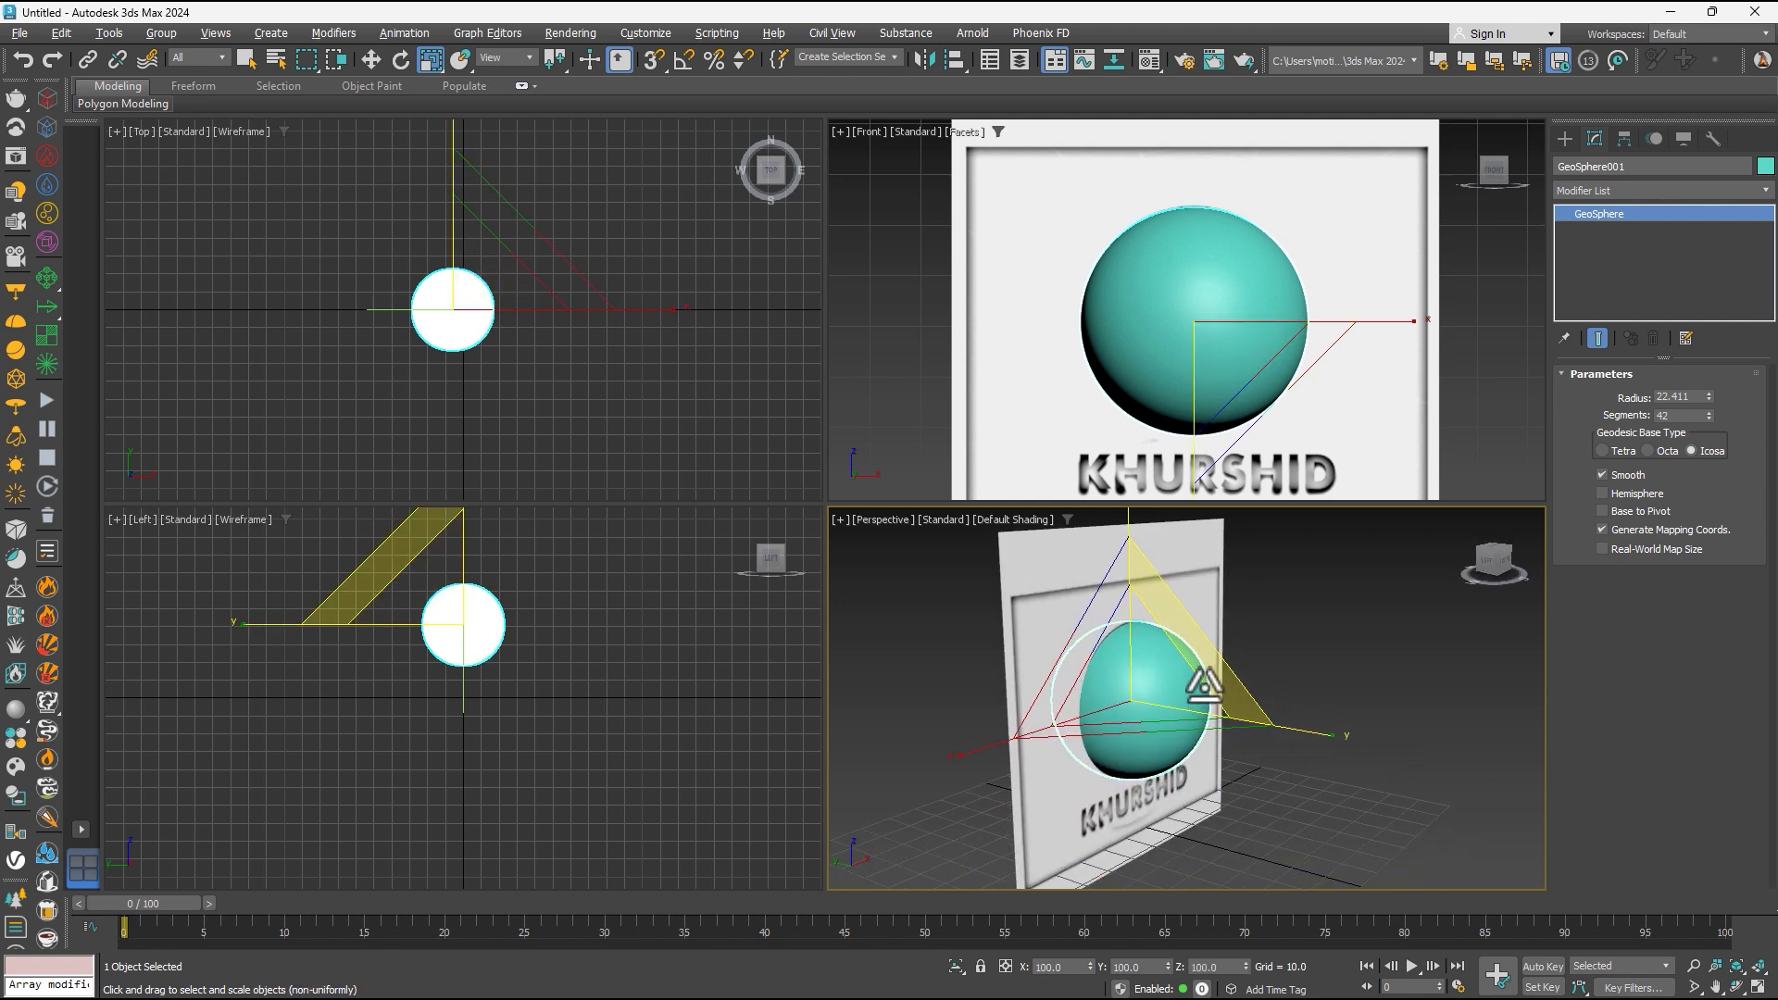
right_click(1156, 696)
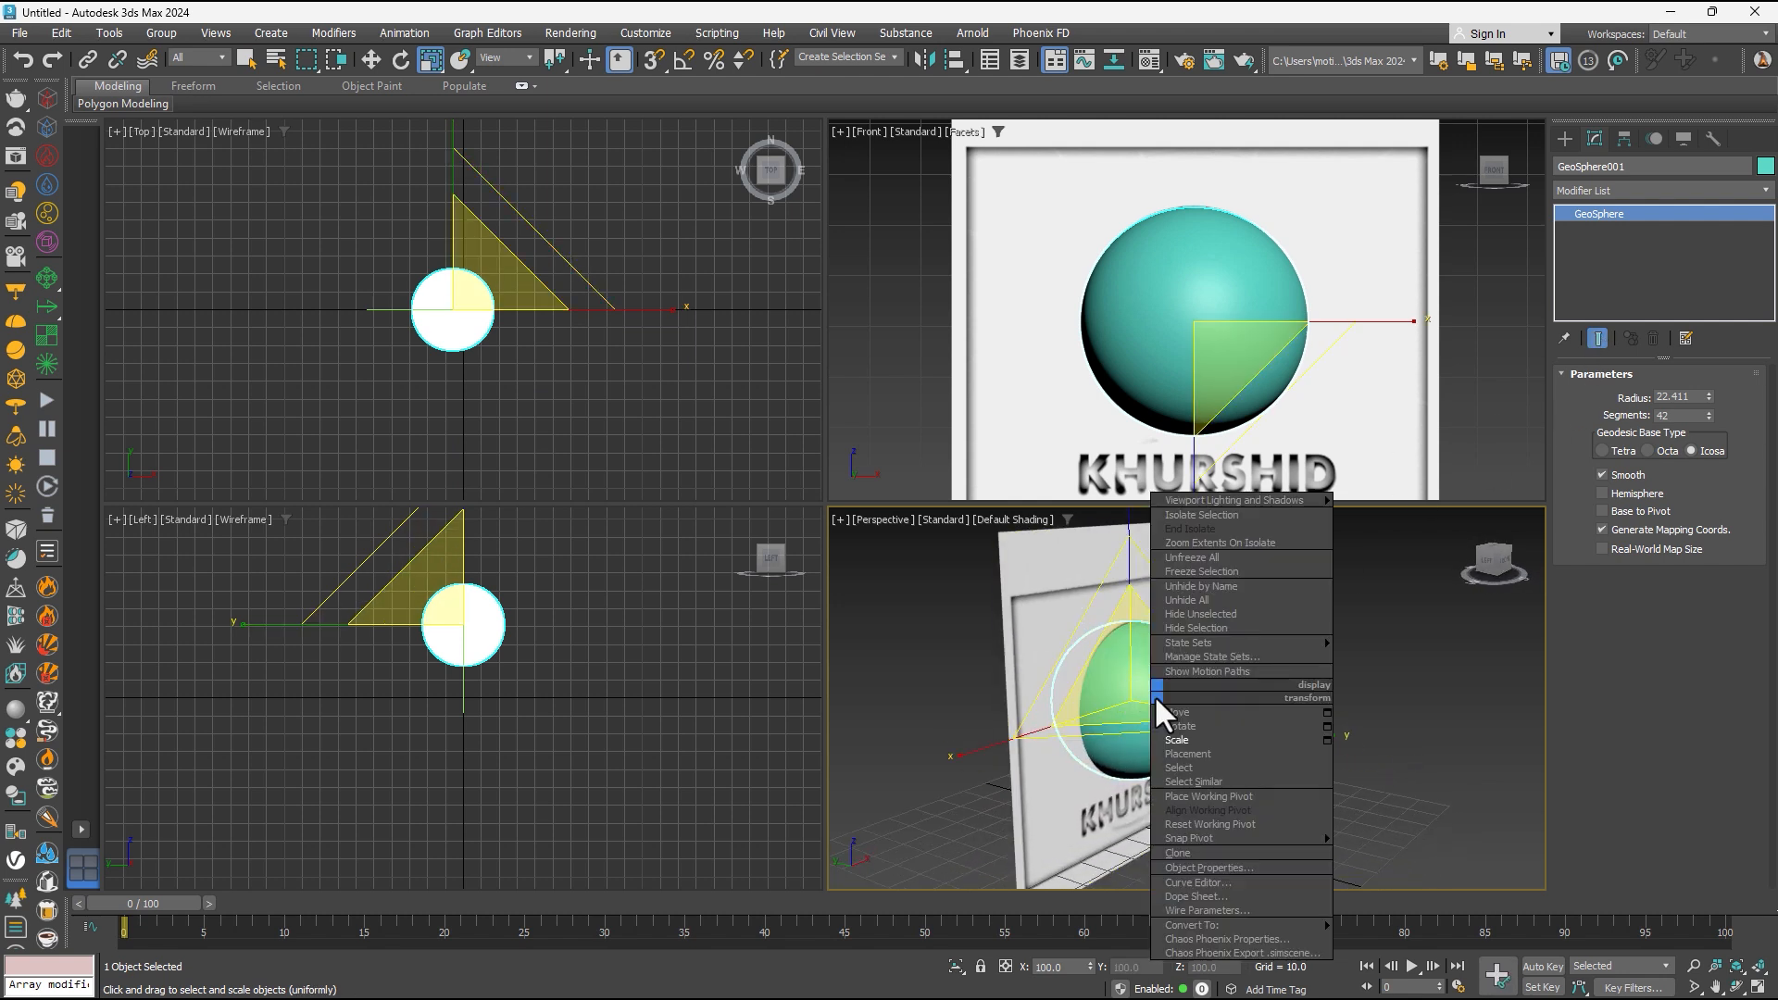
left_click(1185, 624)
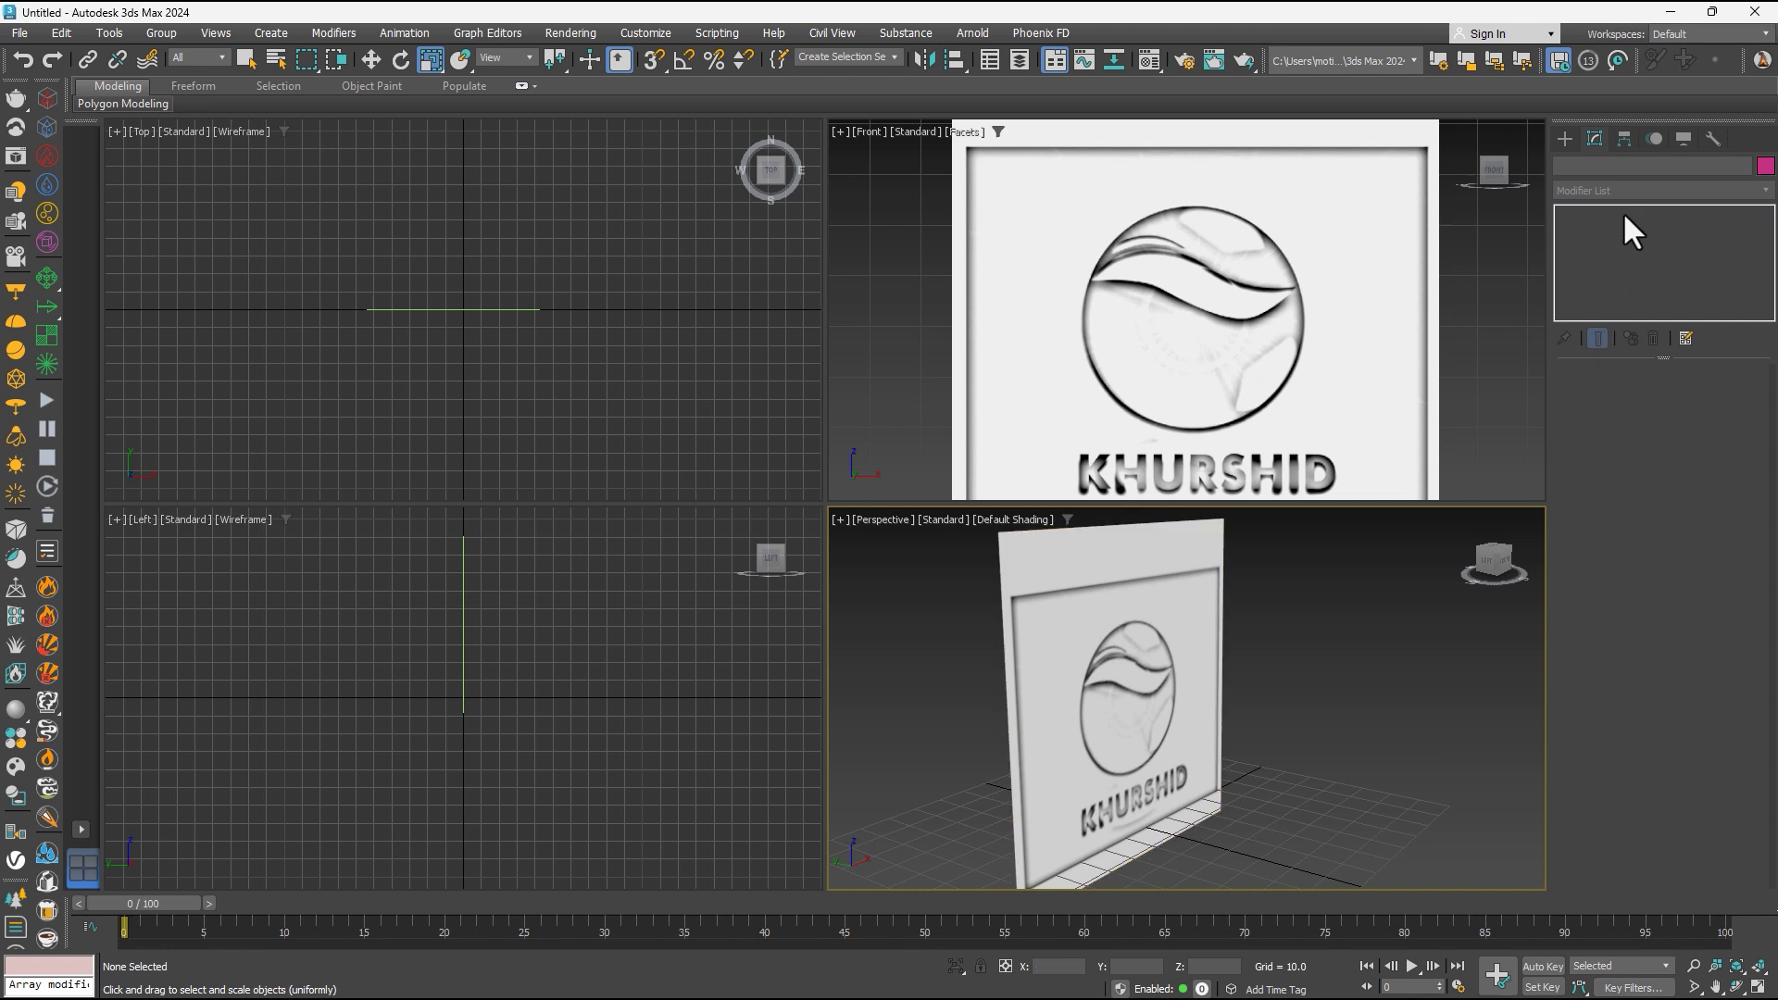
- Maximize the Front view and trace the upper edge of the logo's wave band with a Line spline from its left tip to its right tip
left_click(1563, 137)
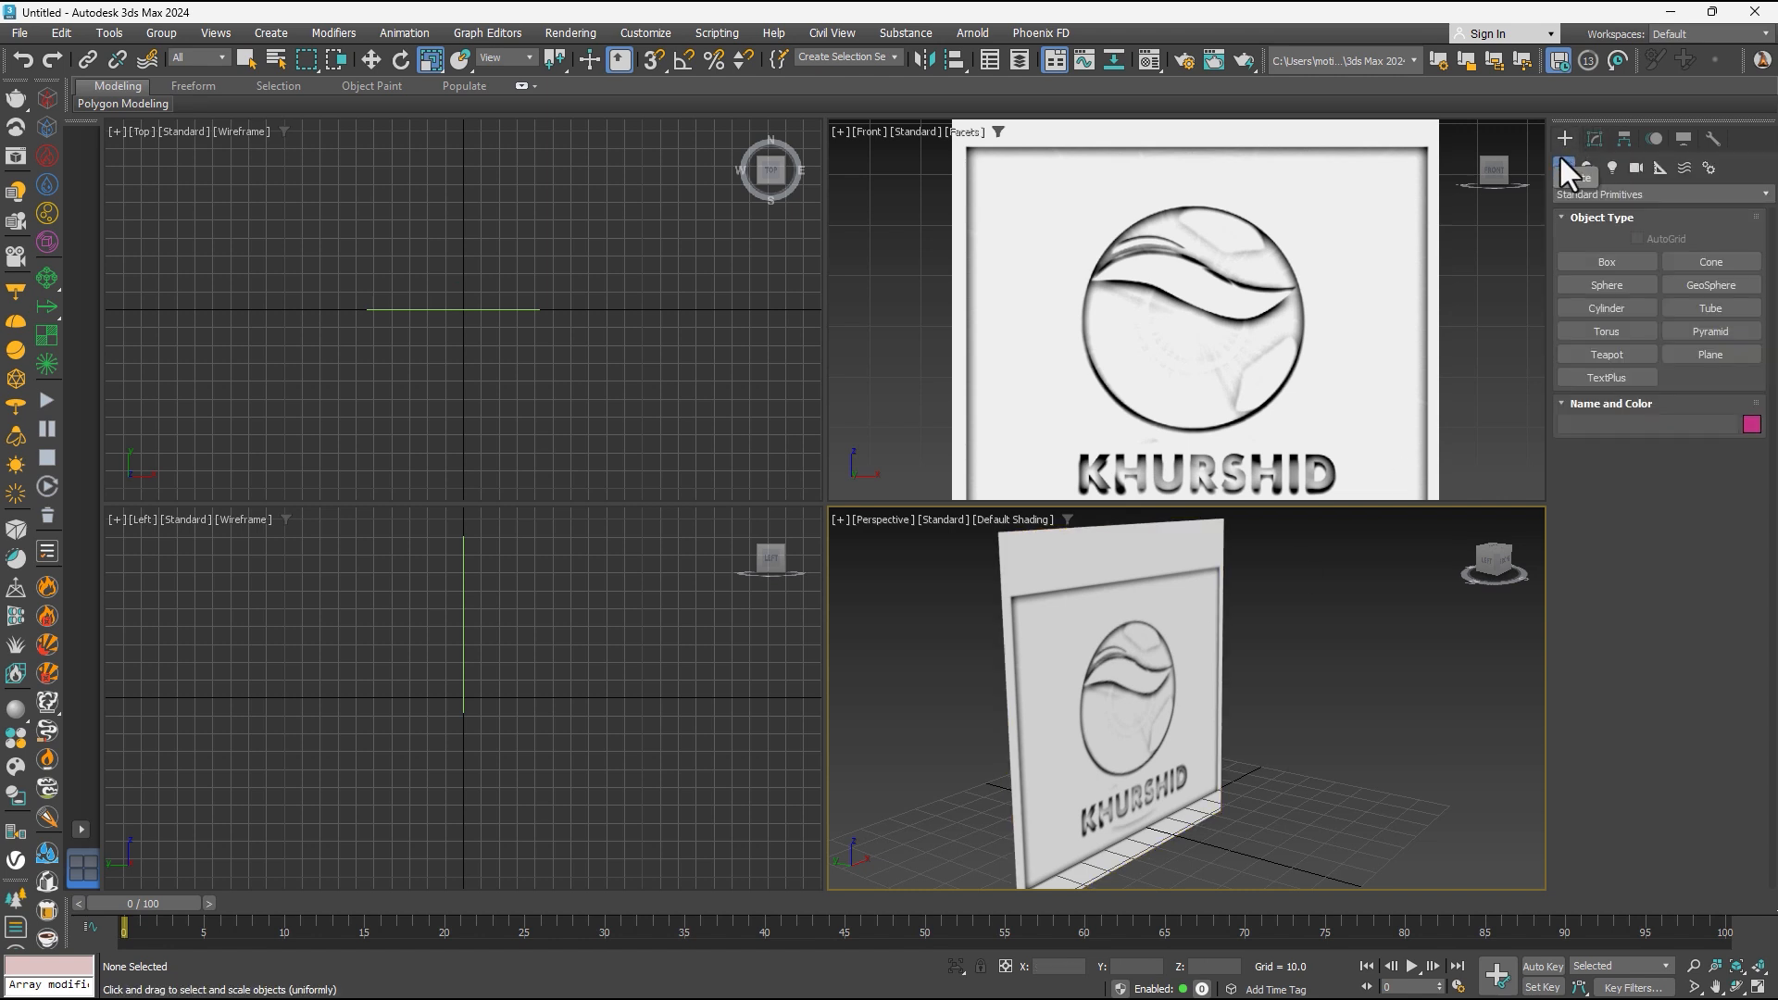
left_click(1586, 170)
left_click(1600, 287)
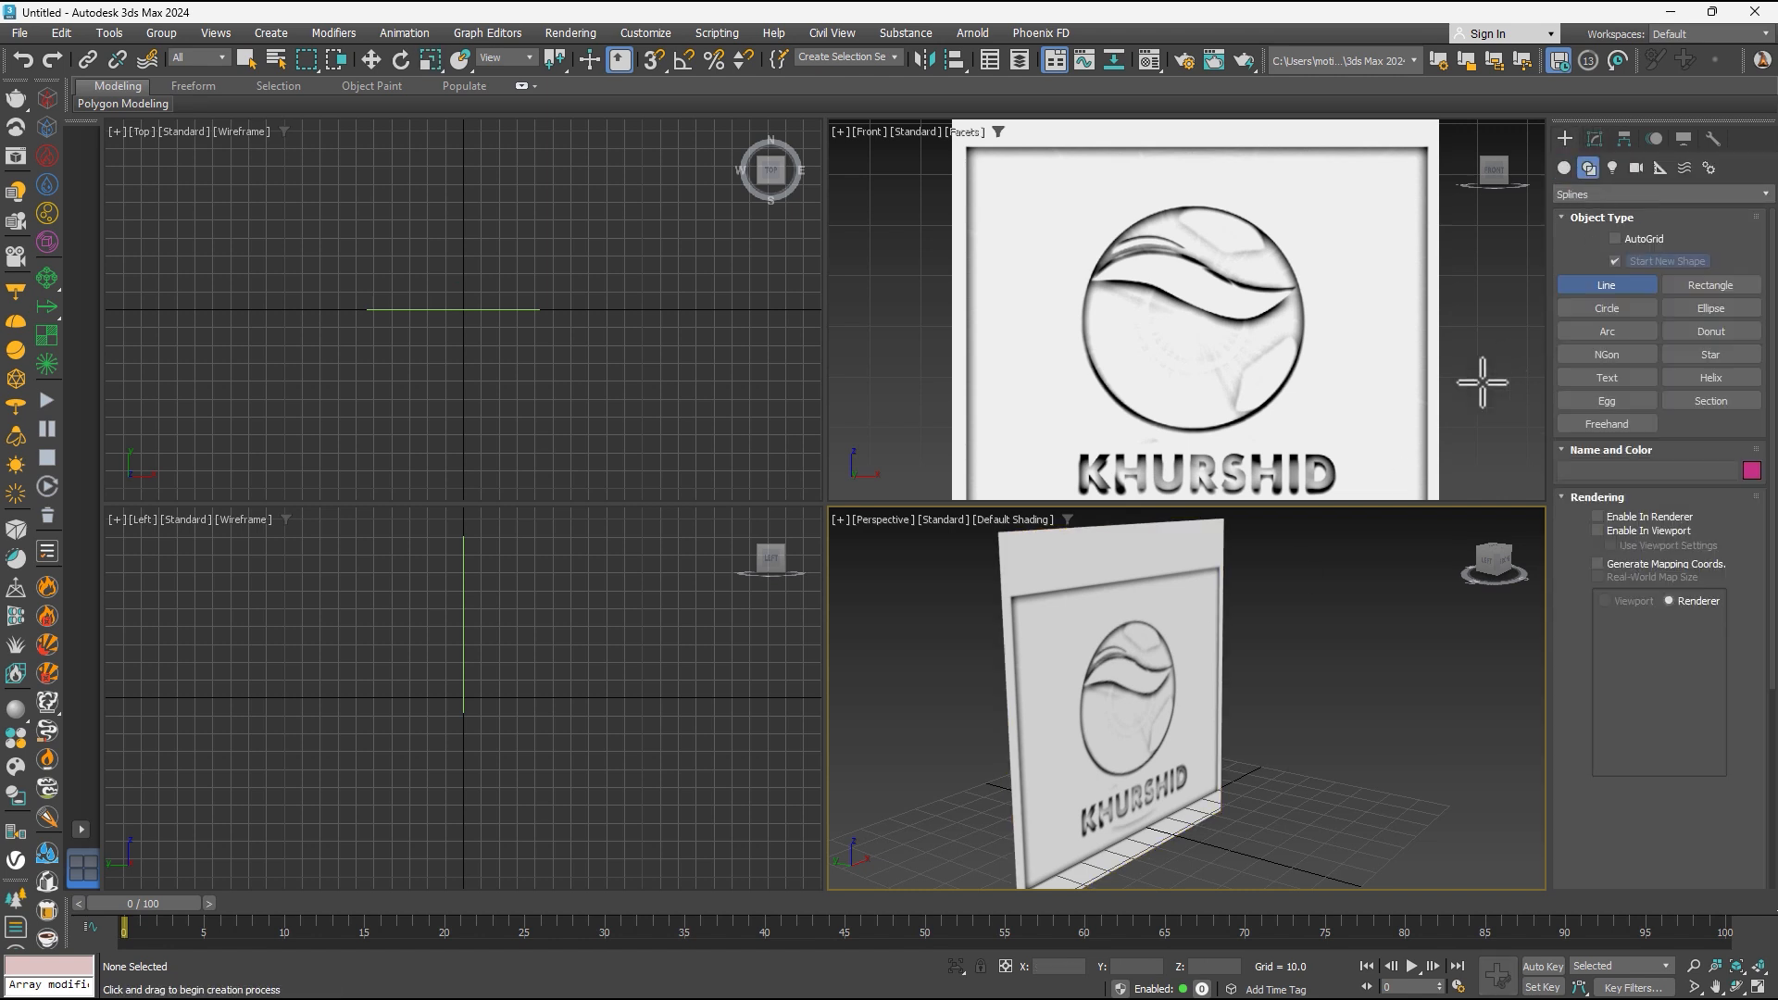
key("alt+w")
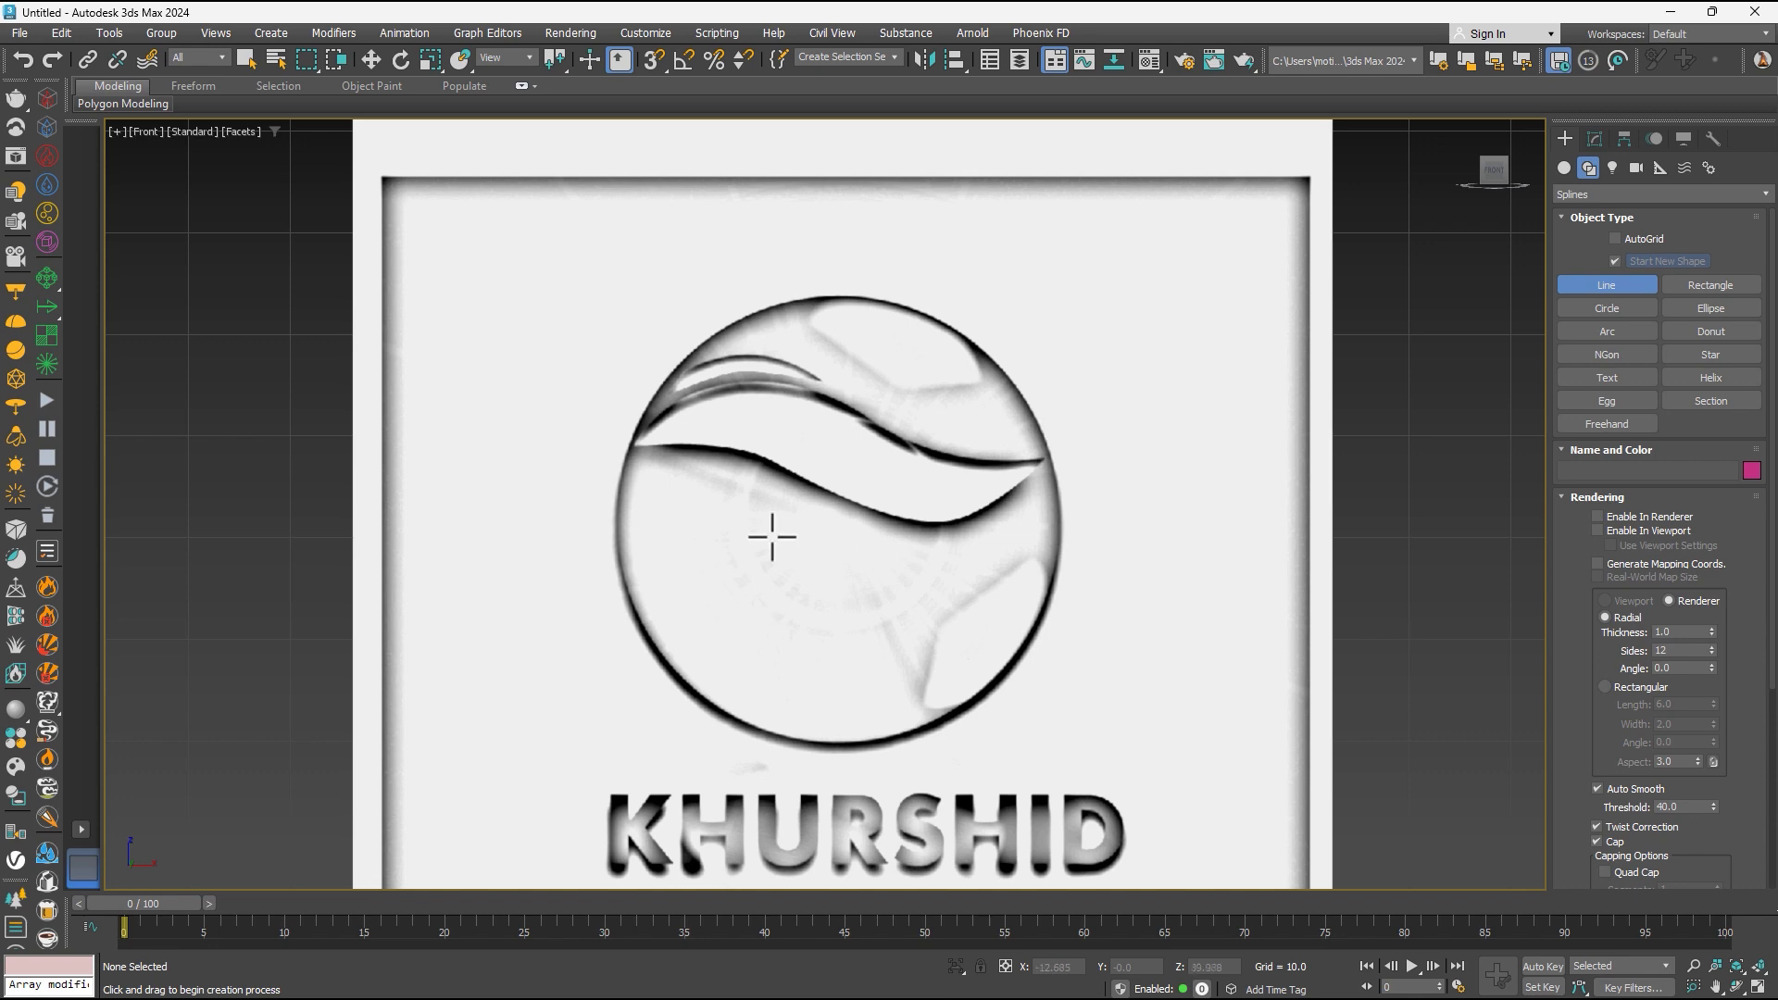
middle_click_drag(791, 497, 901, 552)
scroll(841, 468, "up", 5)
middle_click_drag(977, 456, 629, 455)
left_click(227, 564)
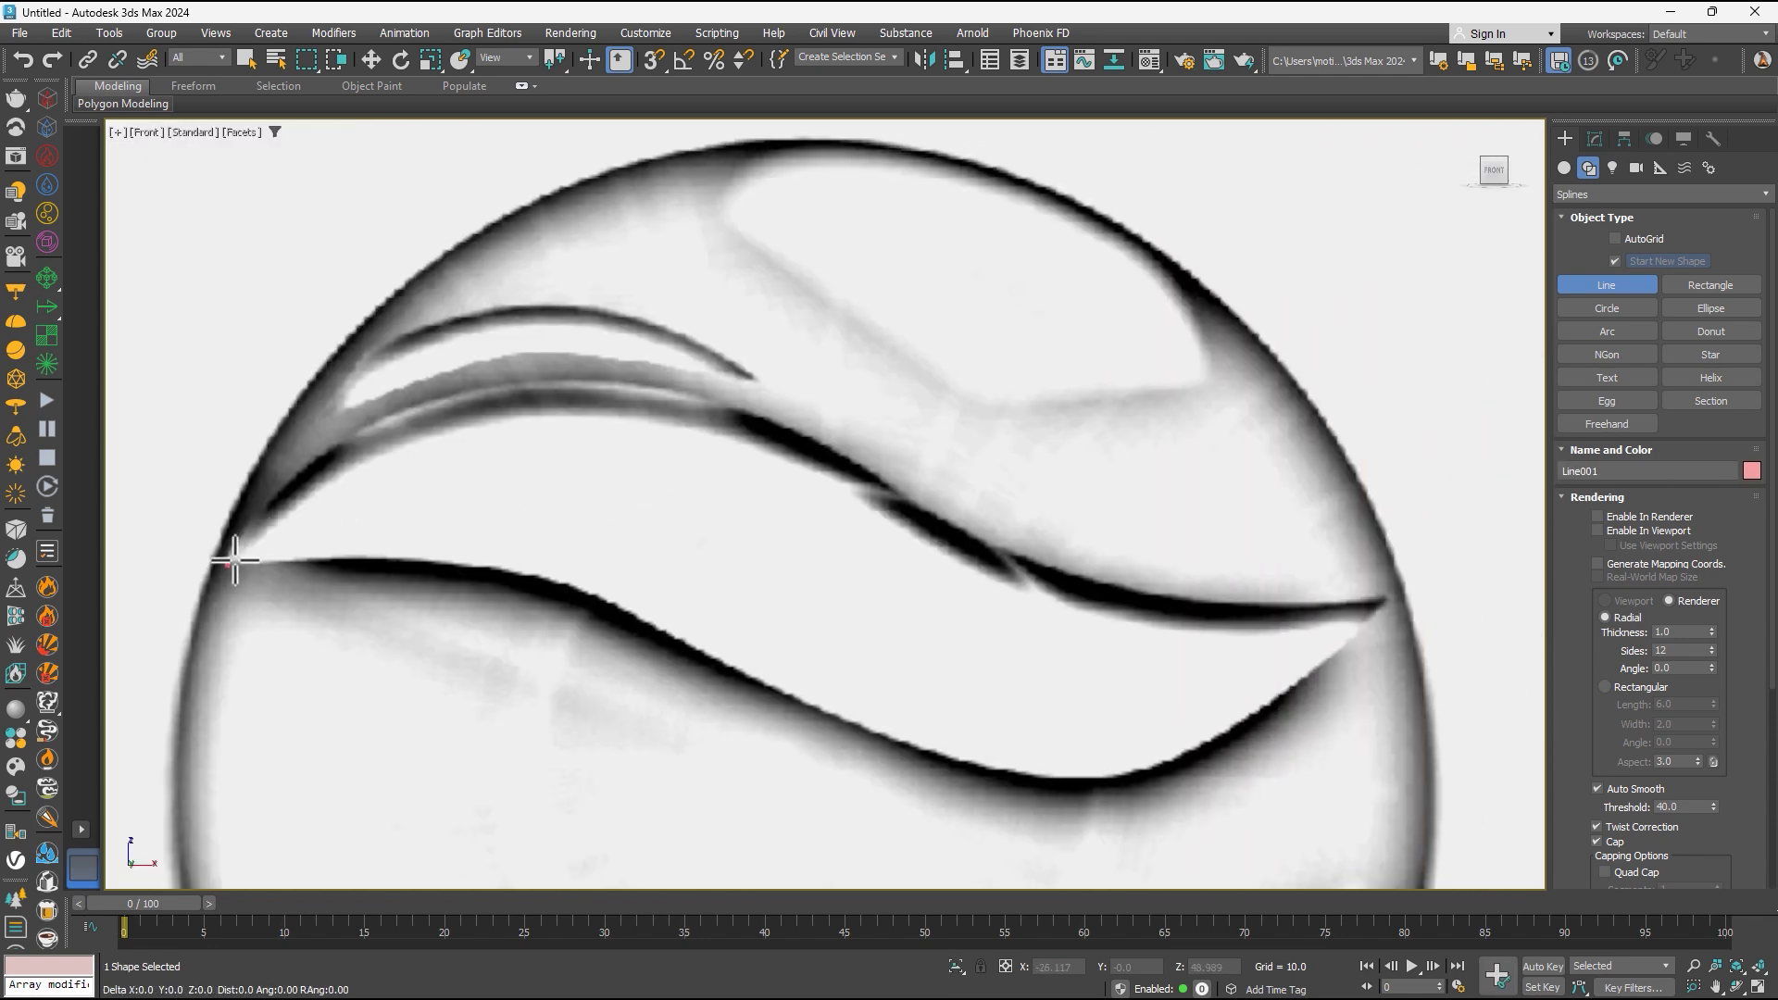
left_click_drag(810, 439, 1079, 528)
left_click_drag(1107, 562, 1045, 589)
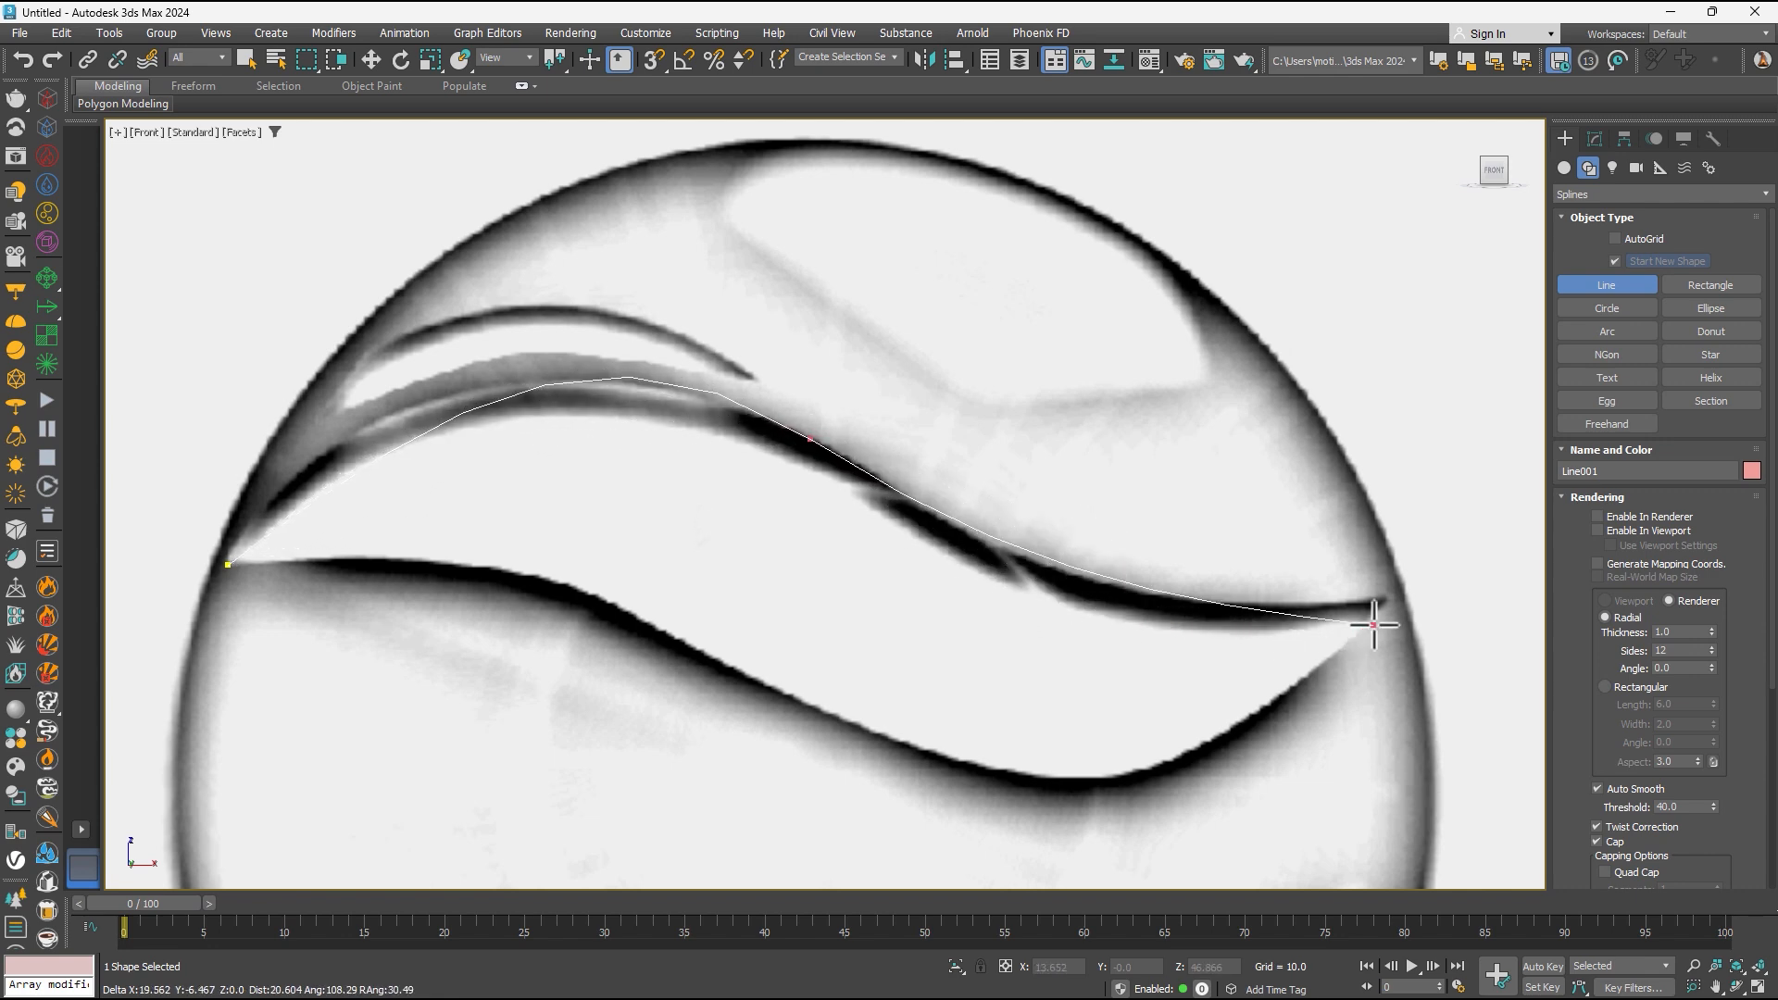
left_click(1383, 599)
- Trace the wave band's lower edge back to the starting tip and close the spline
left_click_drag(748, 675, 452, 500)
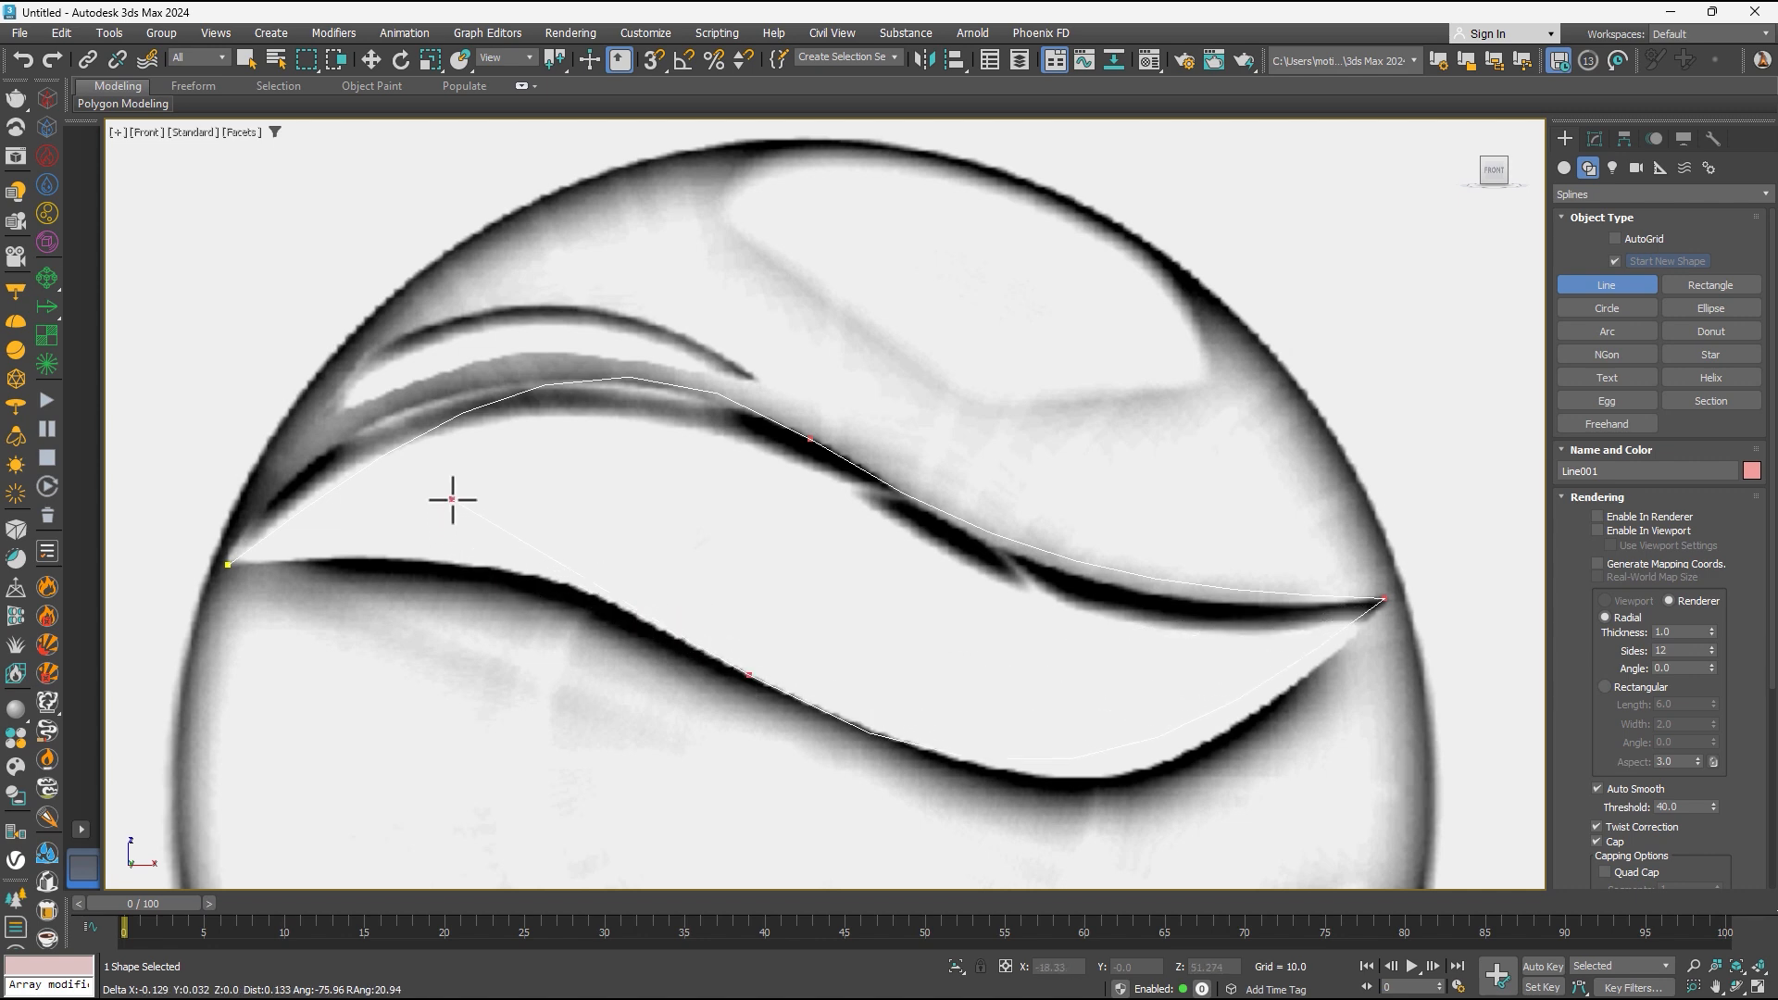
left_click(228, 565)
left_click(847, 530)
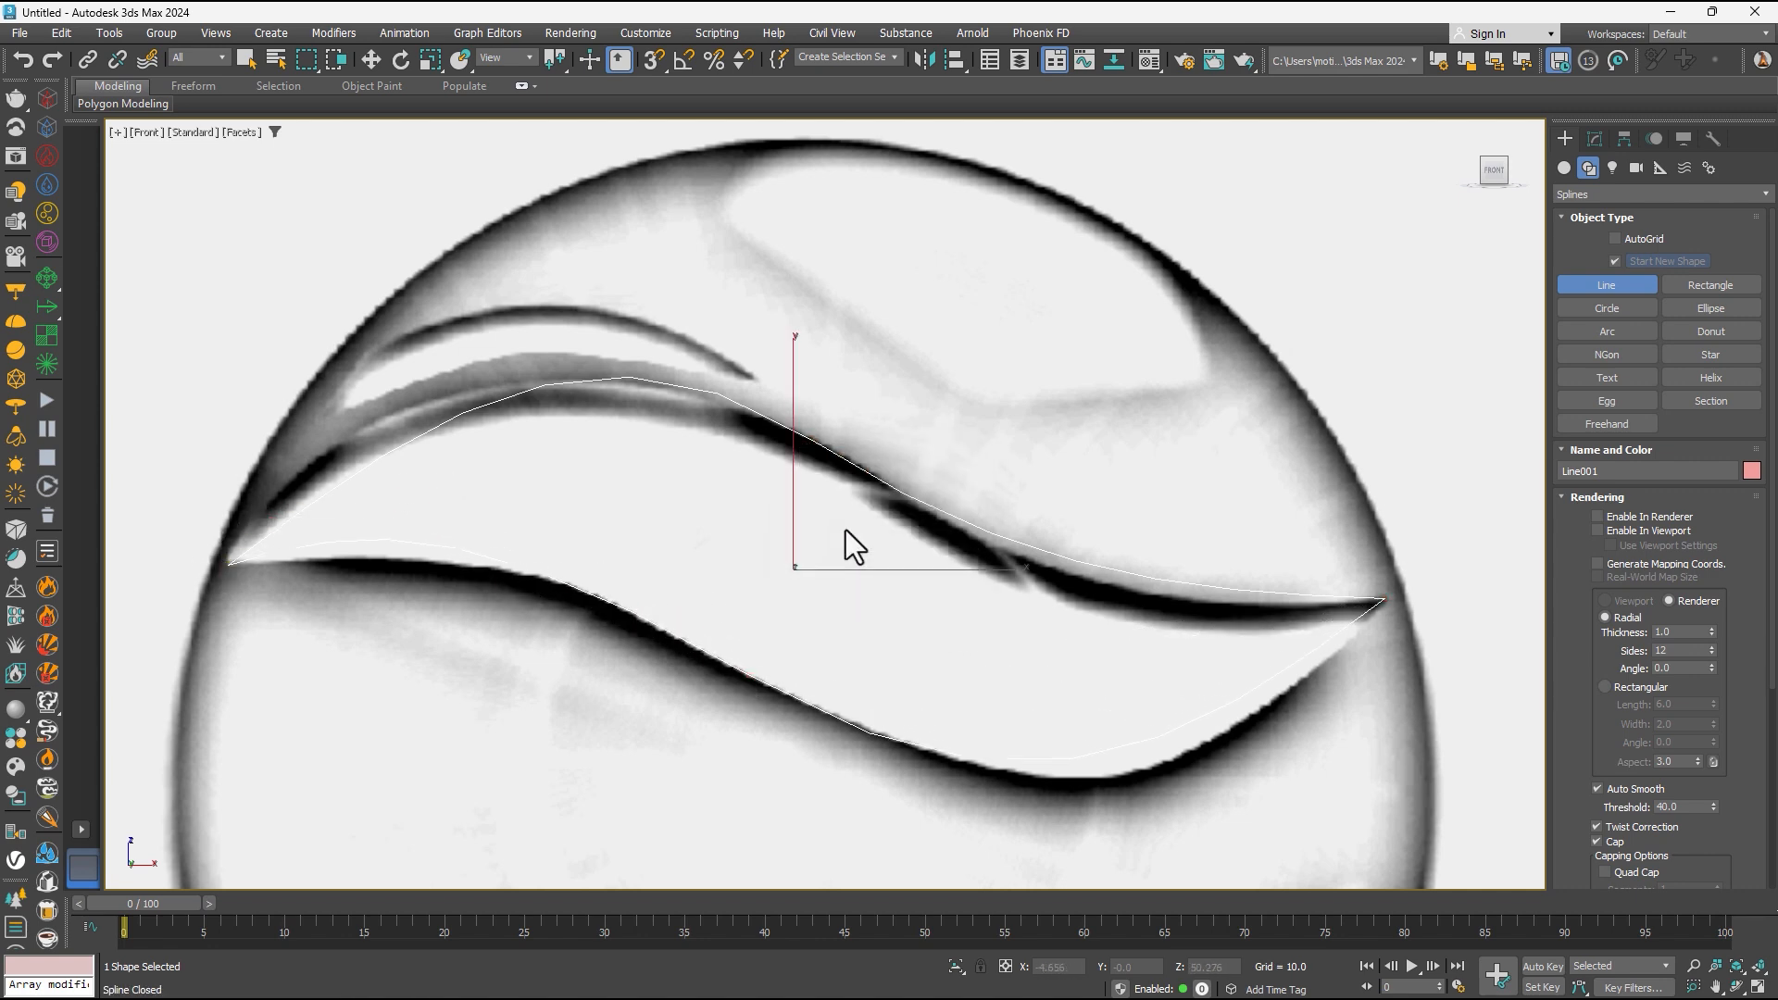
key("r")
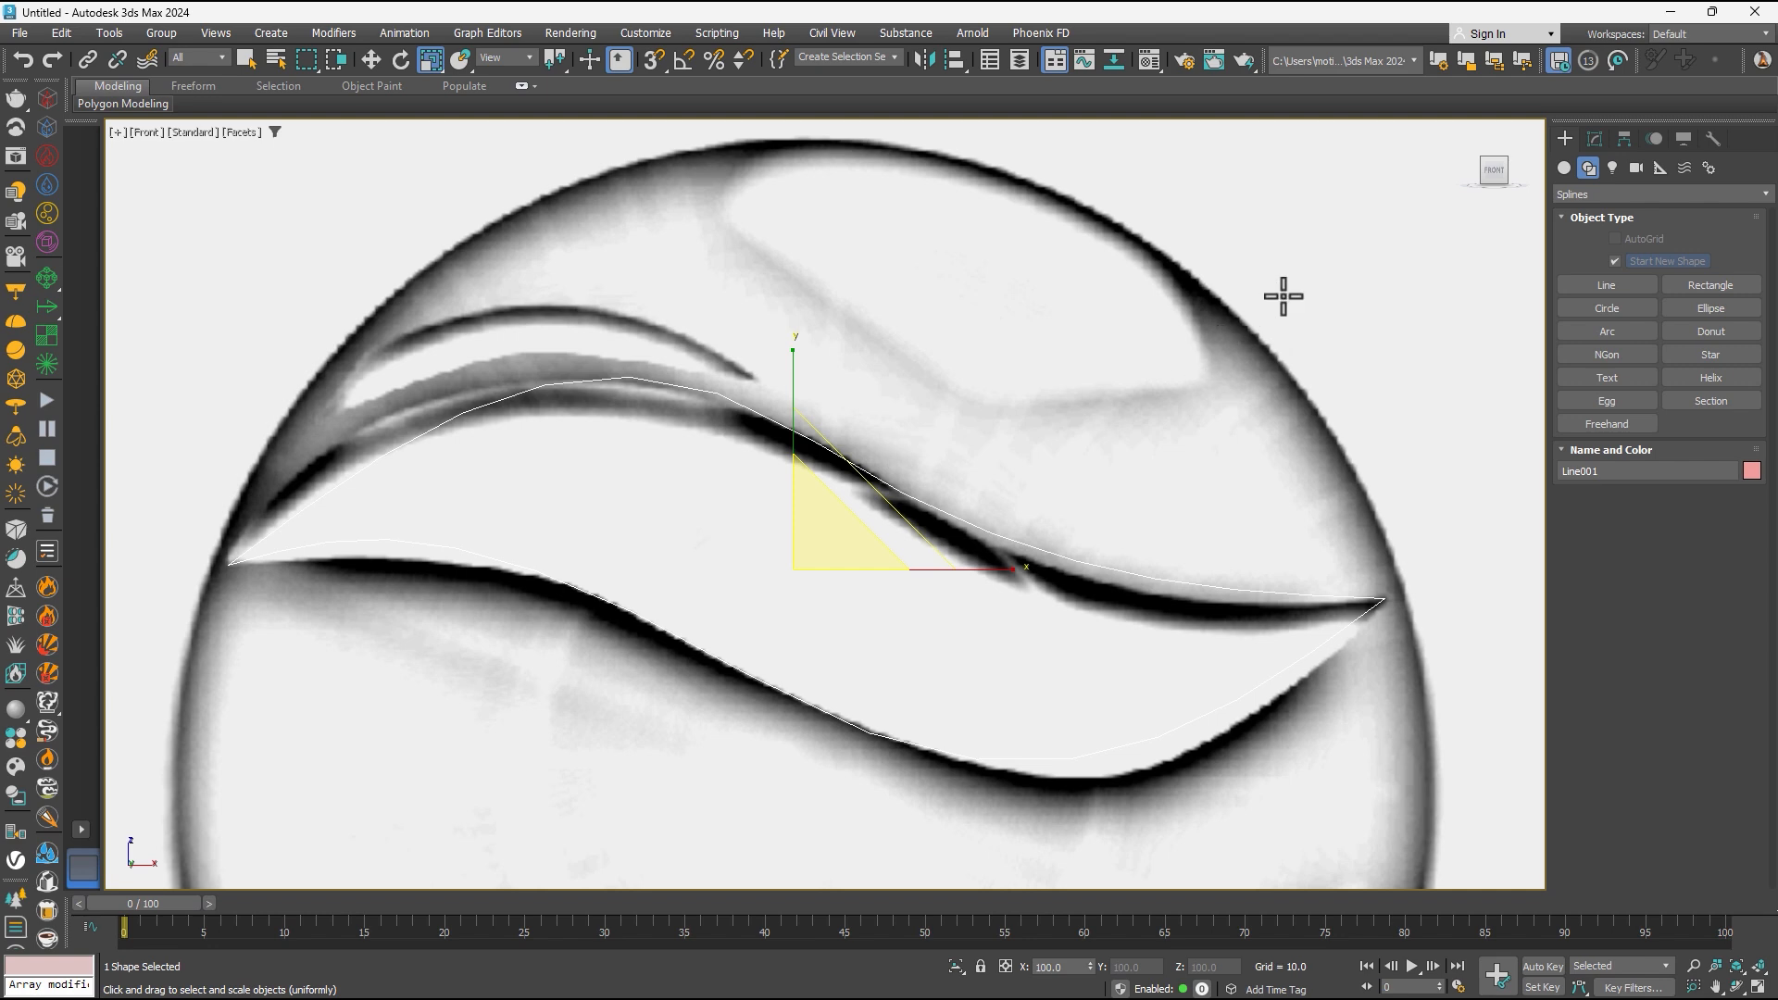
- Move the middle vertex of the wave's upper edge and adjust its Bezier handle to follow the sketch
left_click(1594, 137)
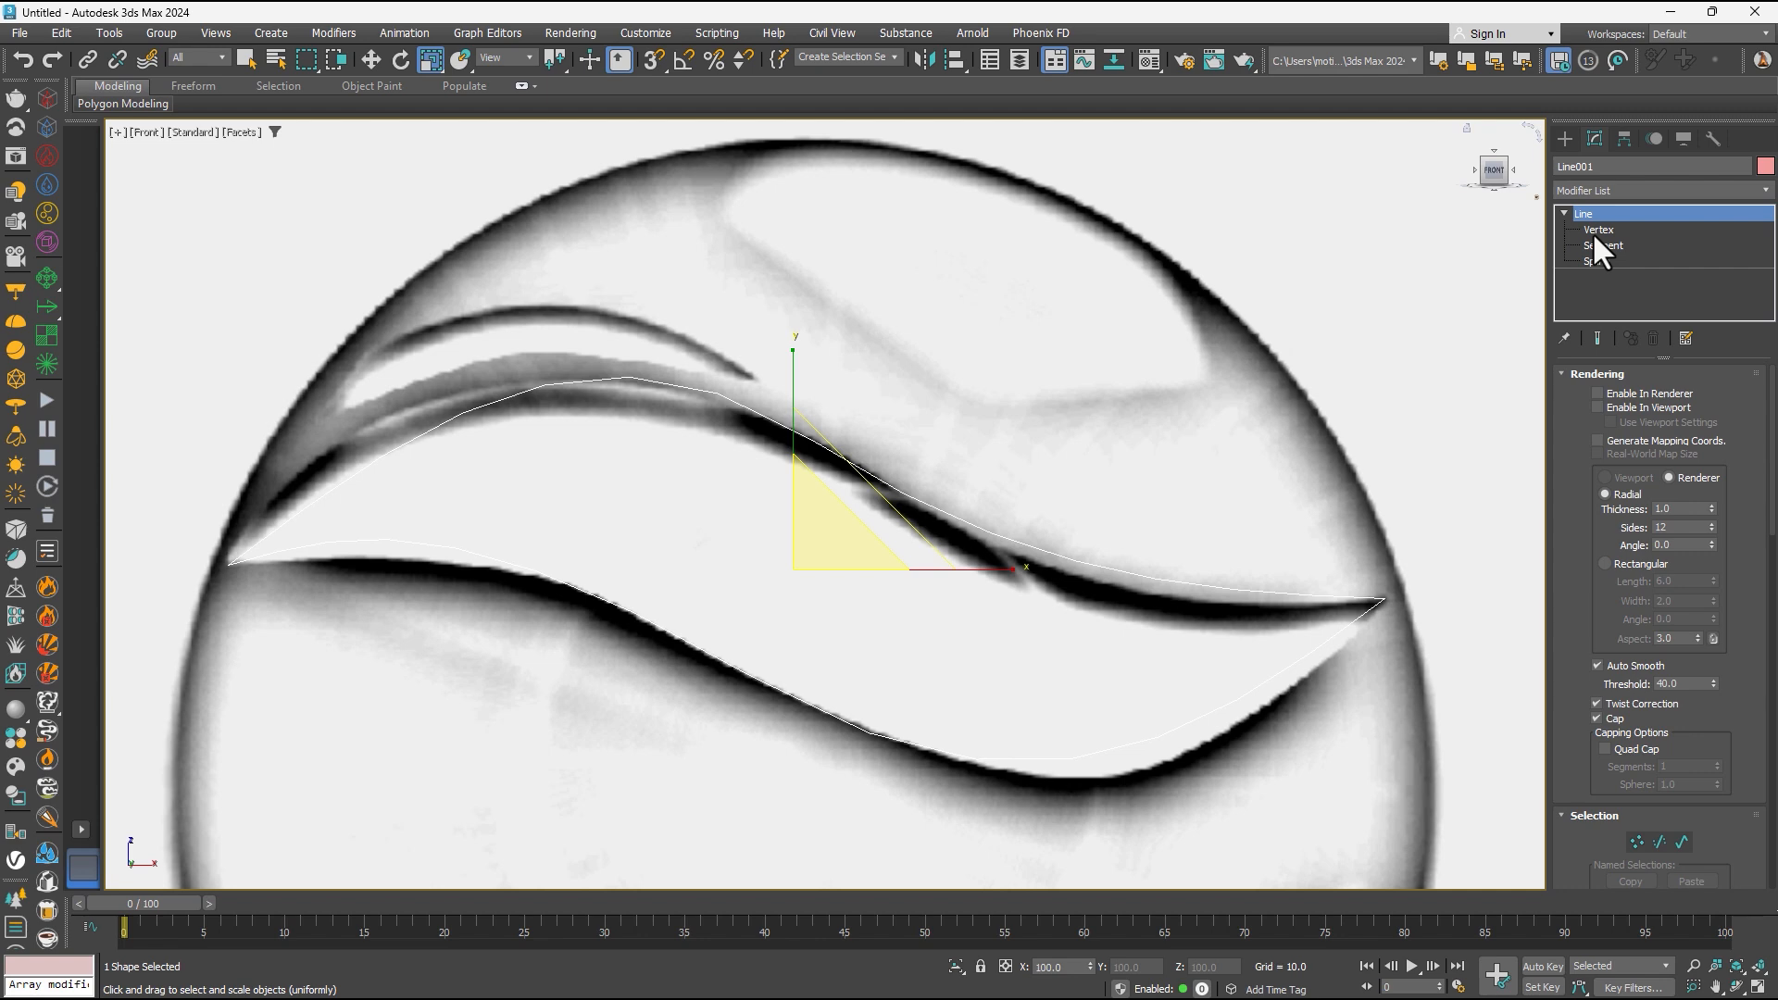
left_click(1592, 230)
left_click(812, 441)
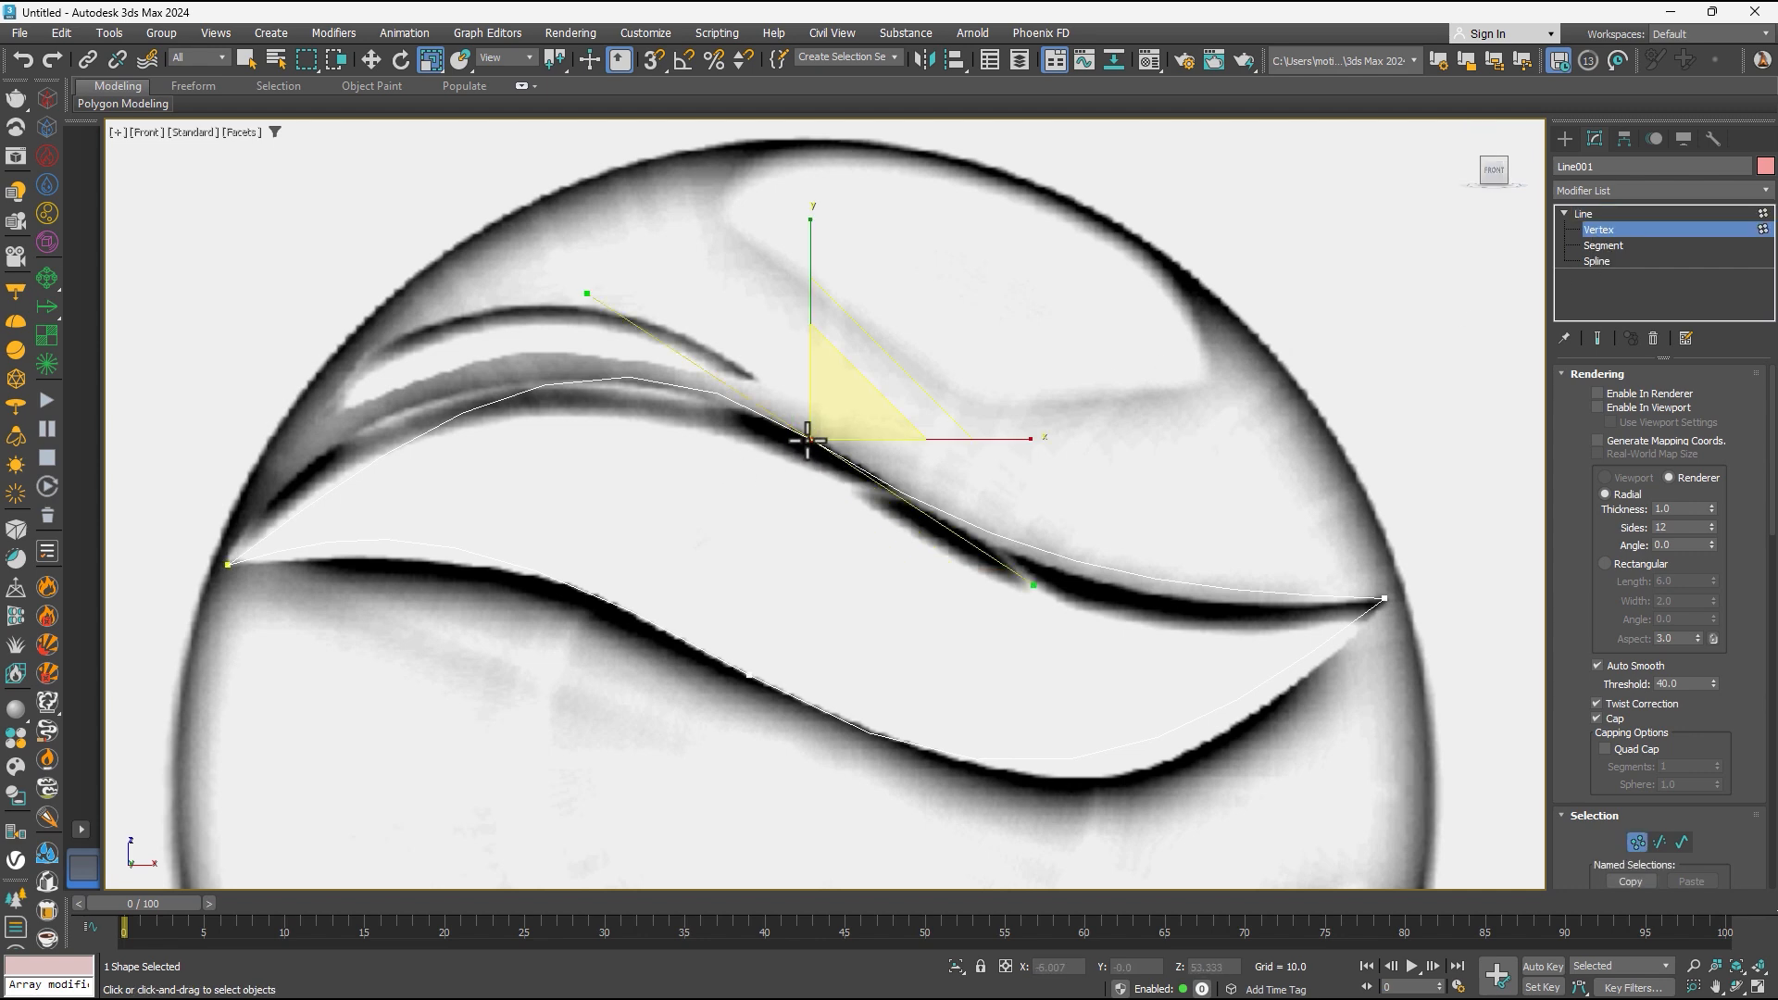
key("w")
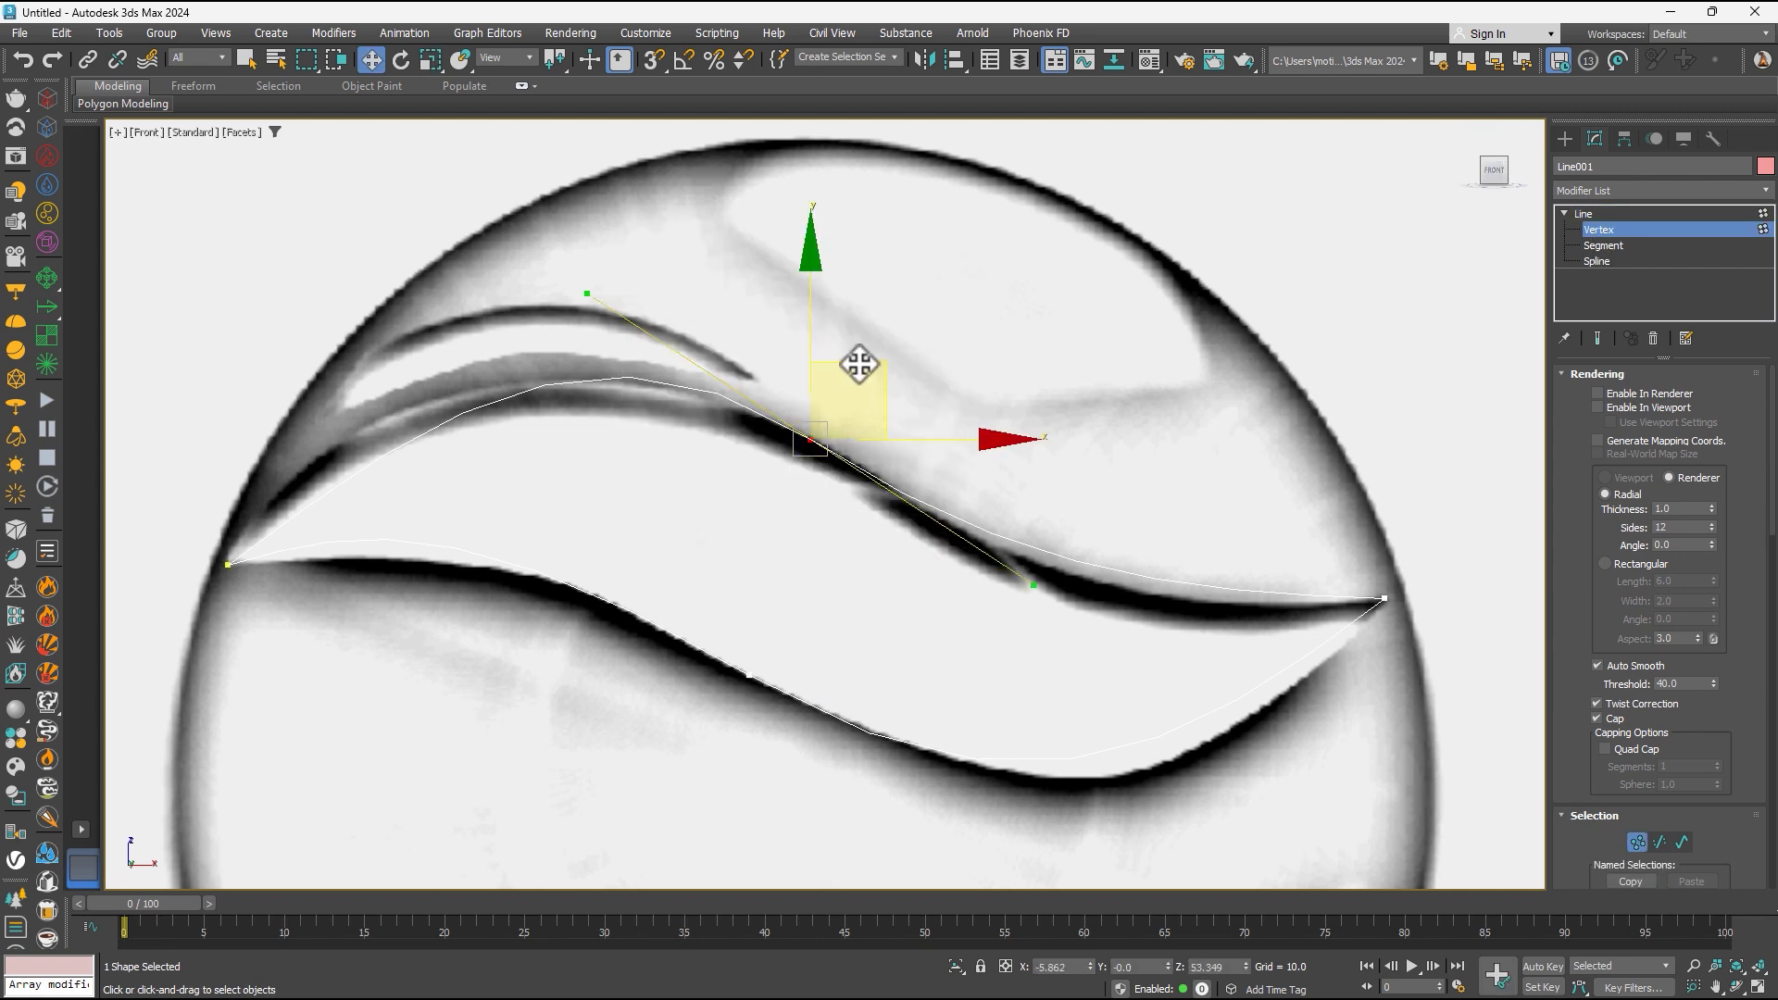
left_click_drag(859, 364, 853, 381)
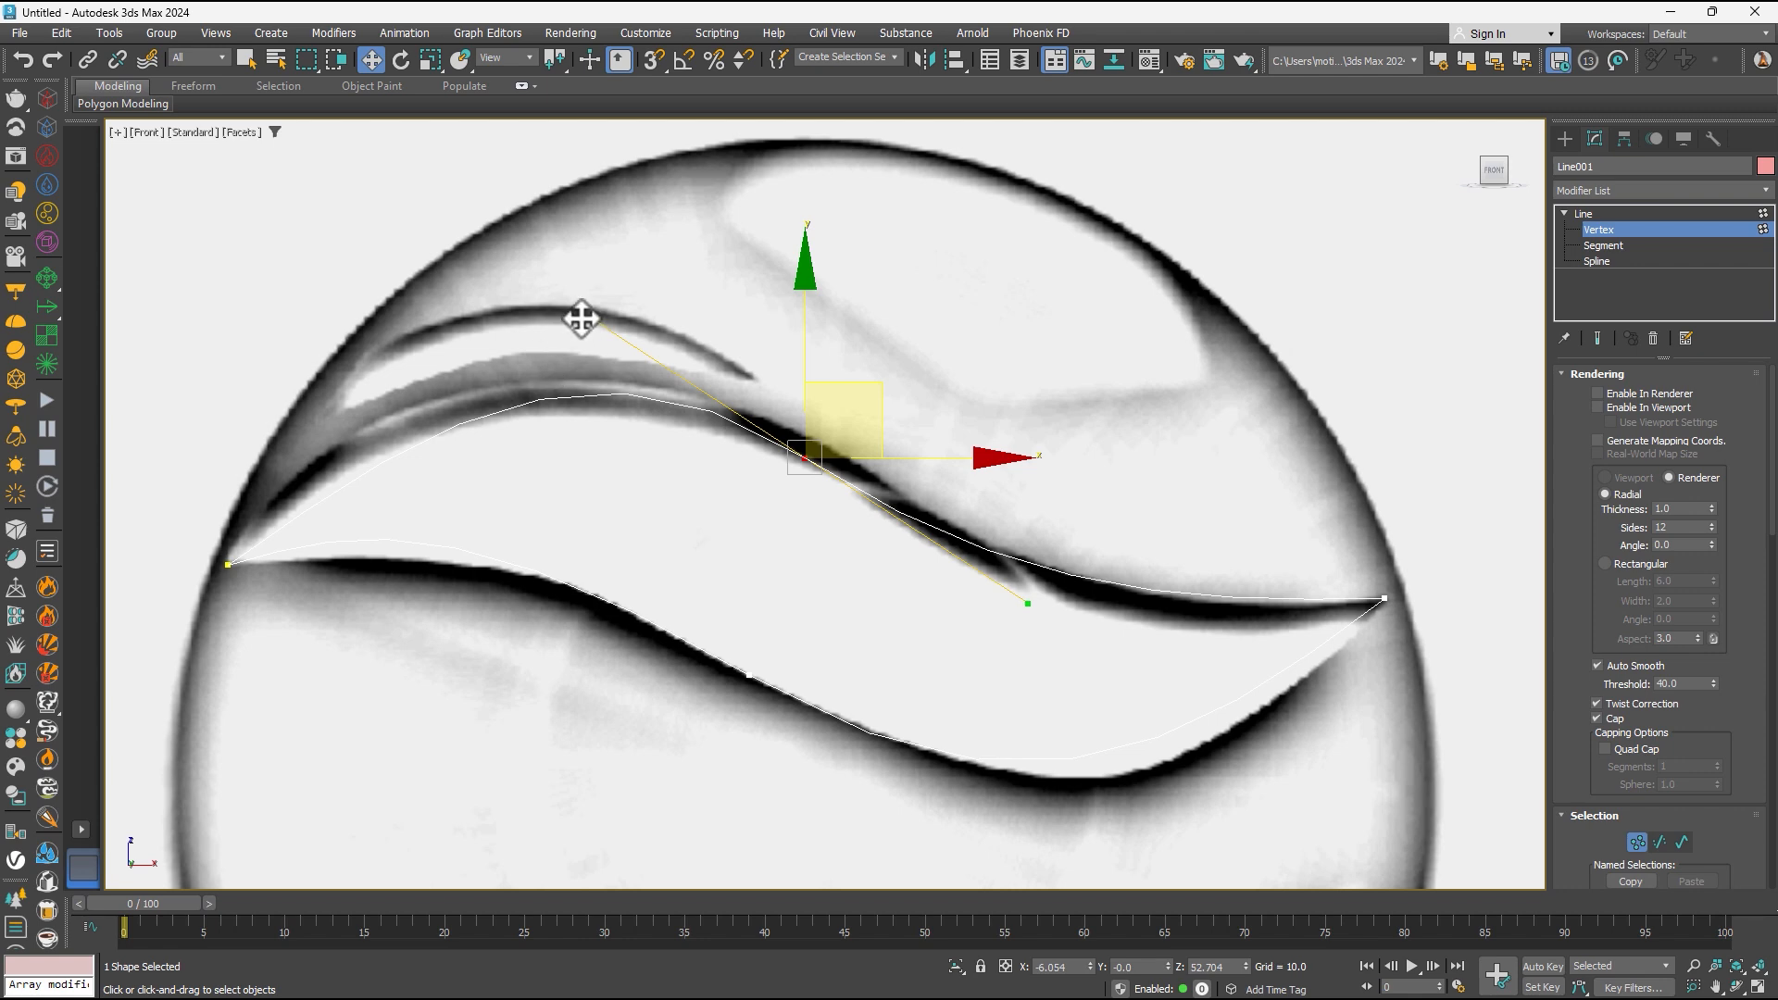
left_click_drag(582, 319, 547, 311)
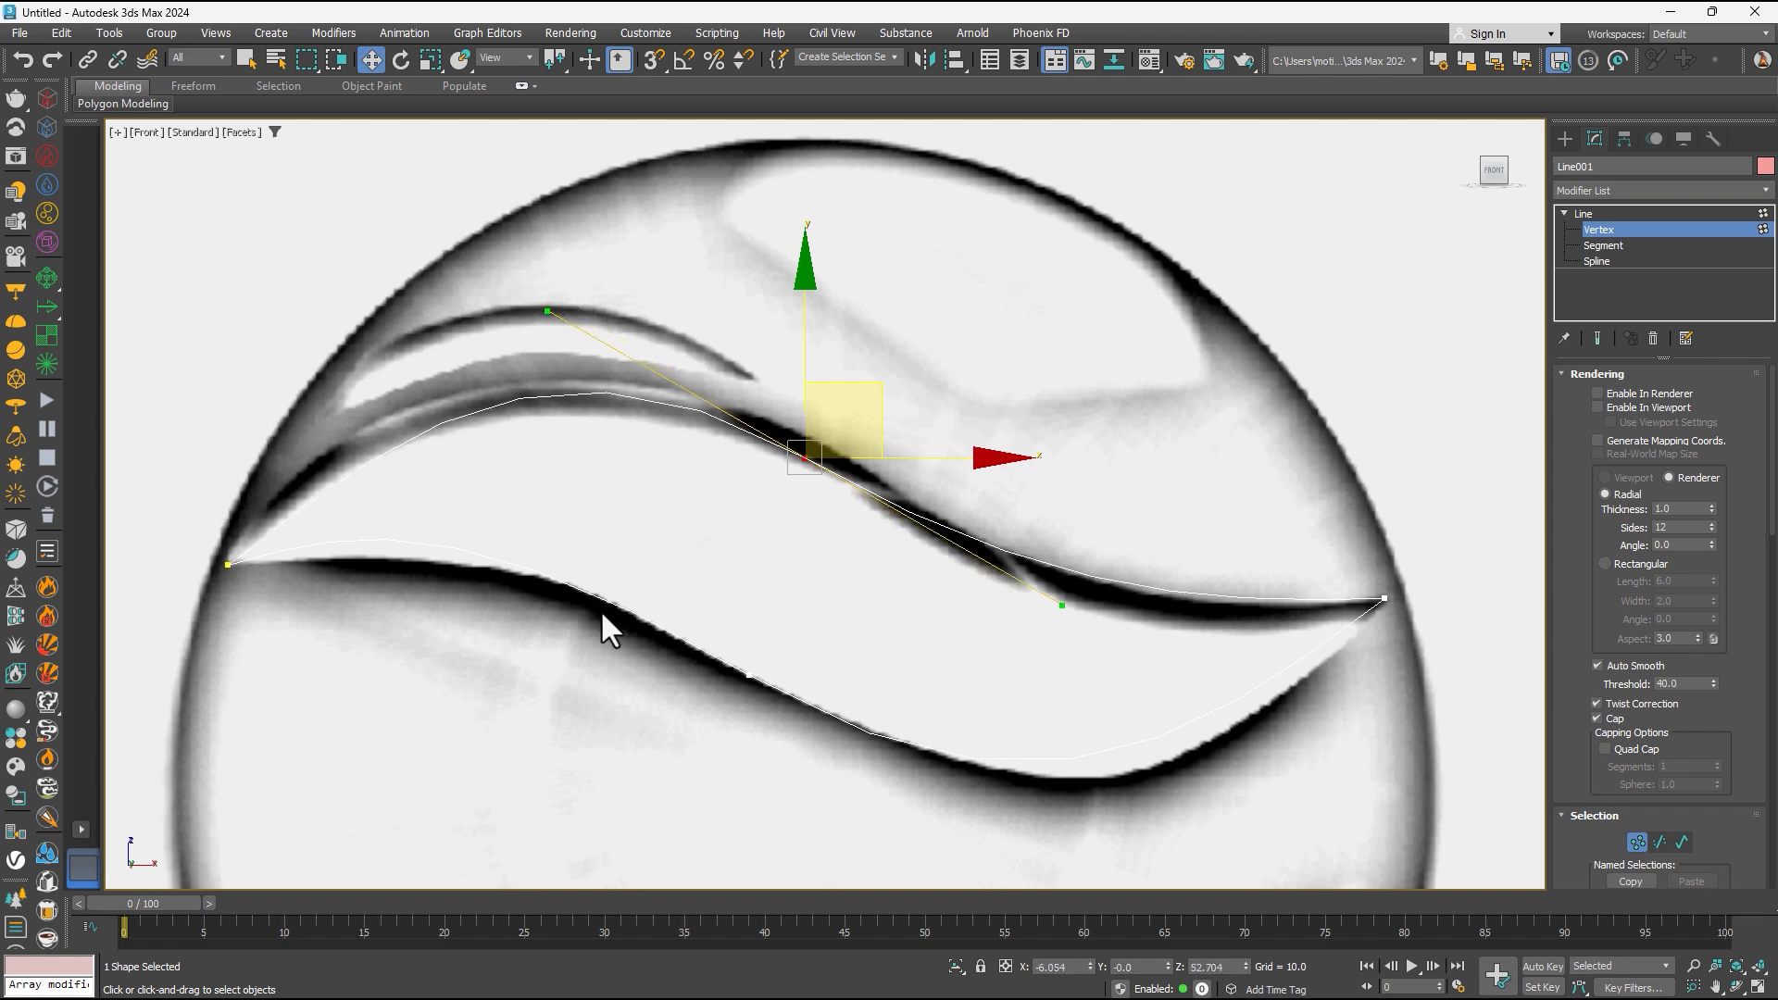
- Adjust the Bezier handles of the middle vertex on the wave's lower edge to fit the sketch, and leave vertex editing
left_click(748, 676)
left_click_drag(1054, 849, 1058, 866)
left_click_drag(788, 600, 816, 598)
left_click(1626, 215)
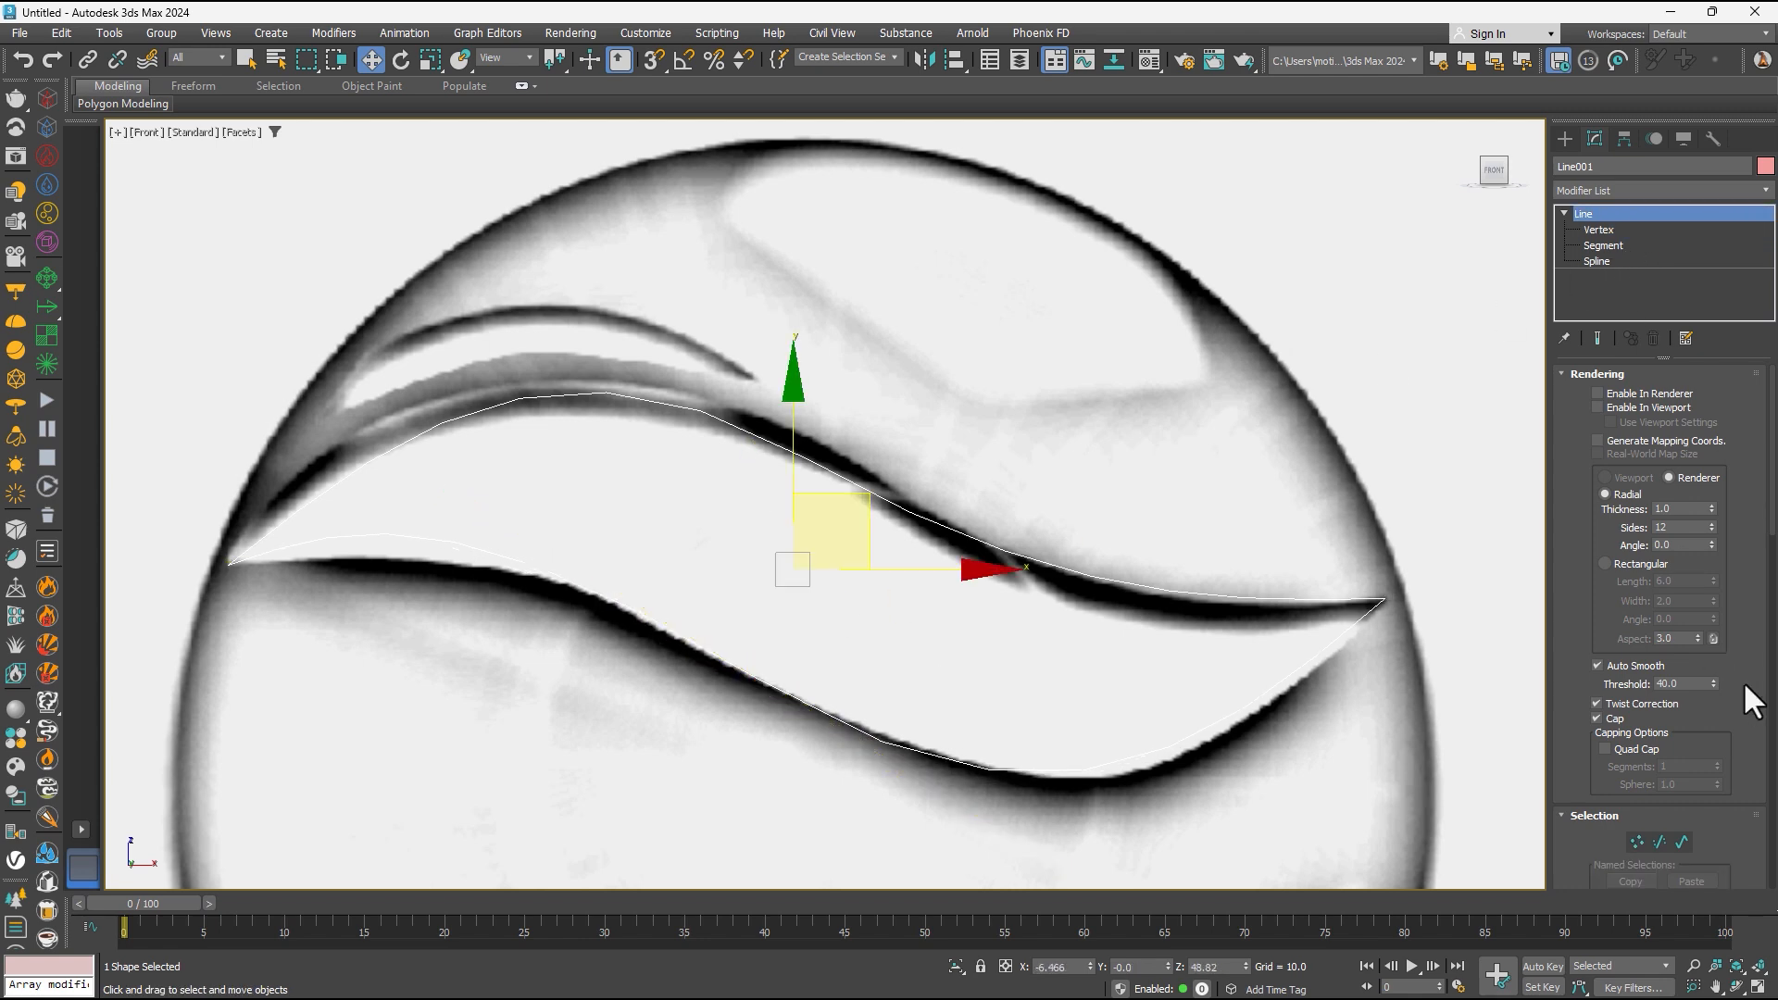
- Set the wave spline's interpolation steps to 100
left_click_drag(1586, 768, 1648, 313)
scroll(1619, 508, "down", 5)
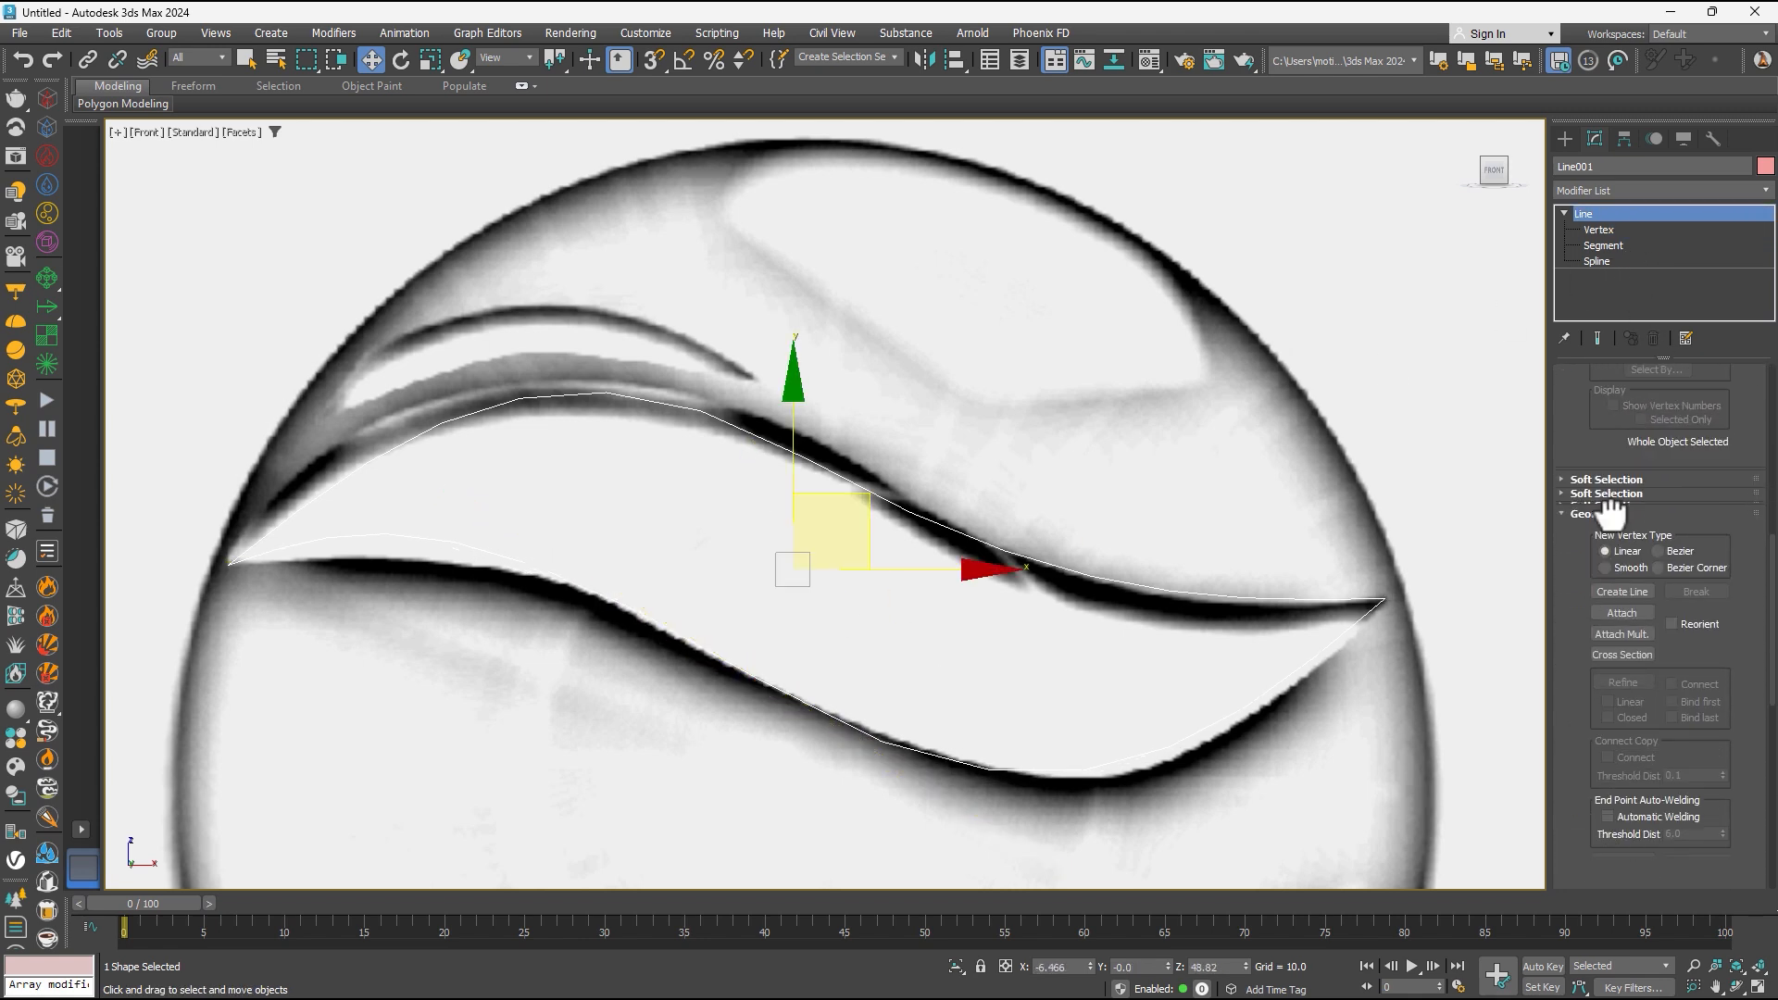
scroll(1599, 682, "down", 5)
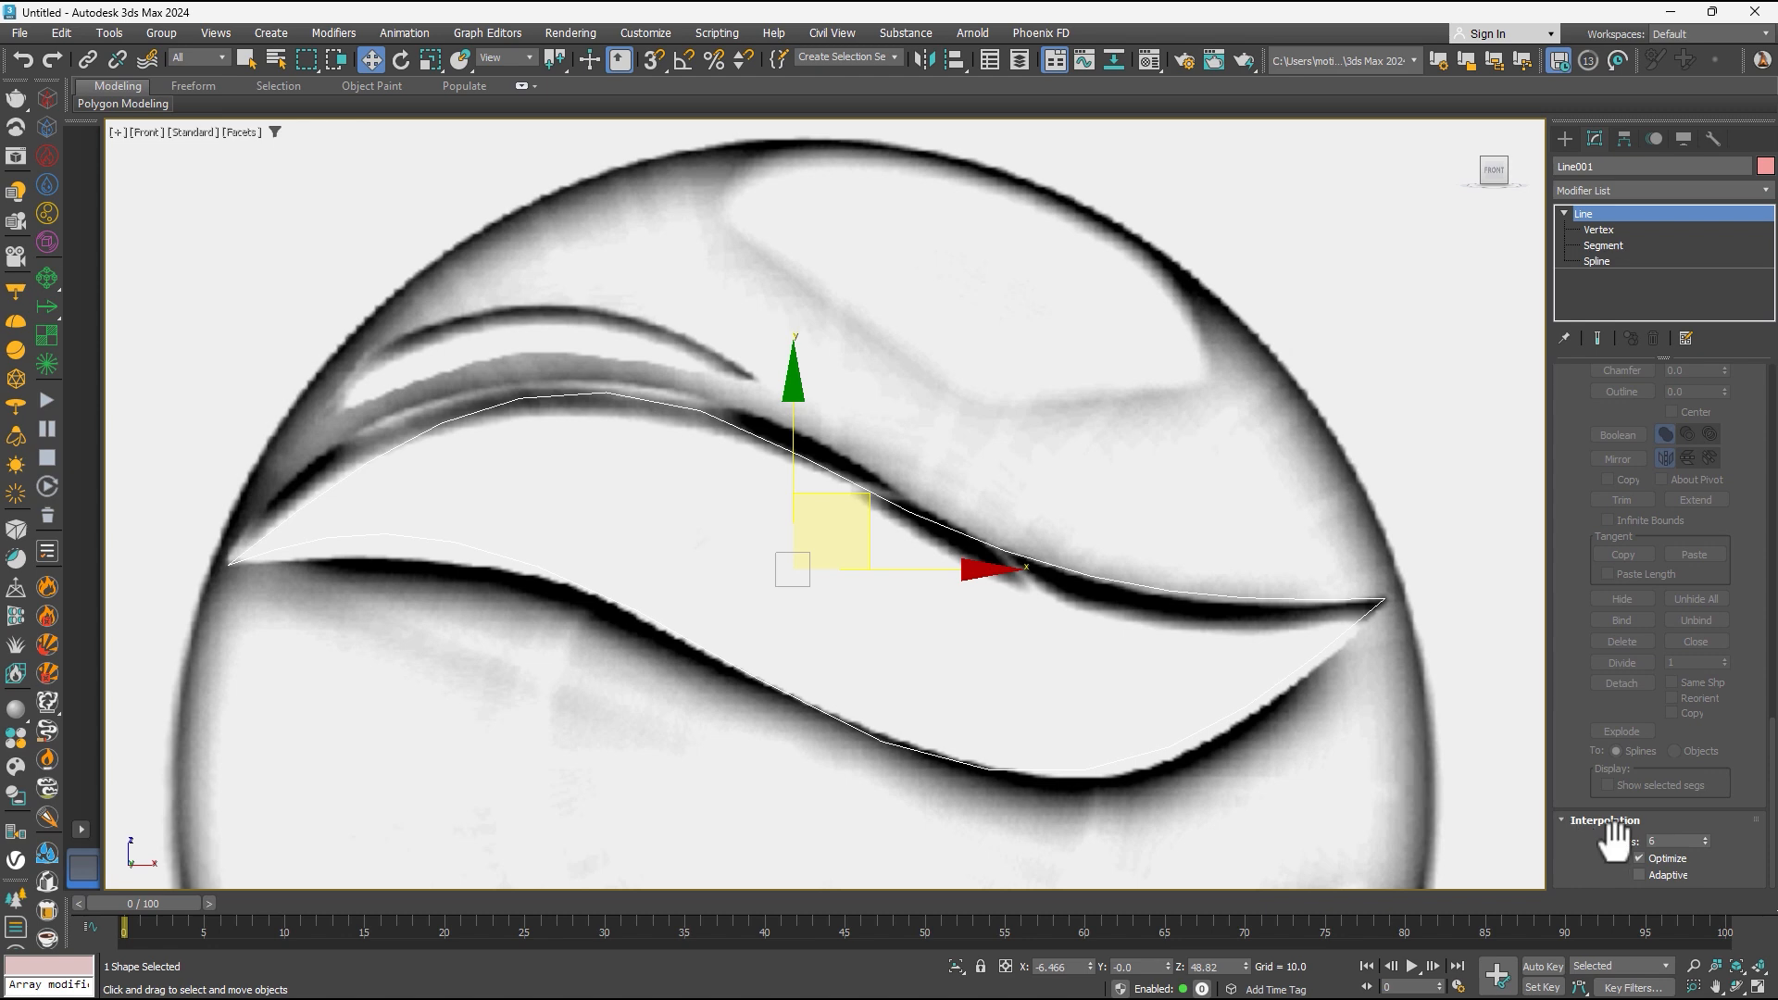
left_click_drag(1704, 842, 1701, 723)
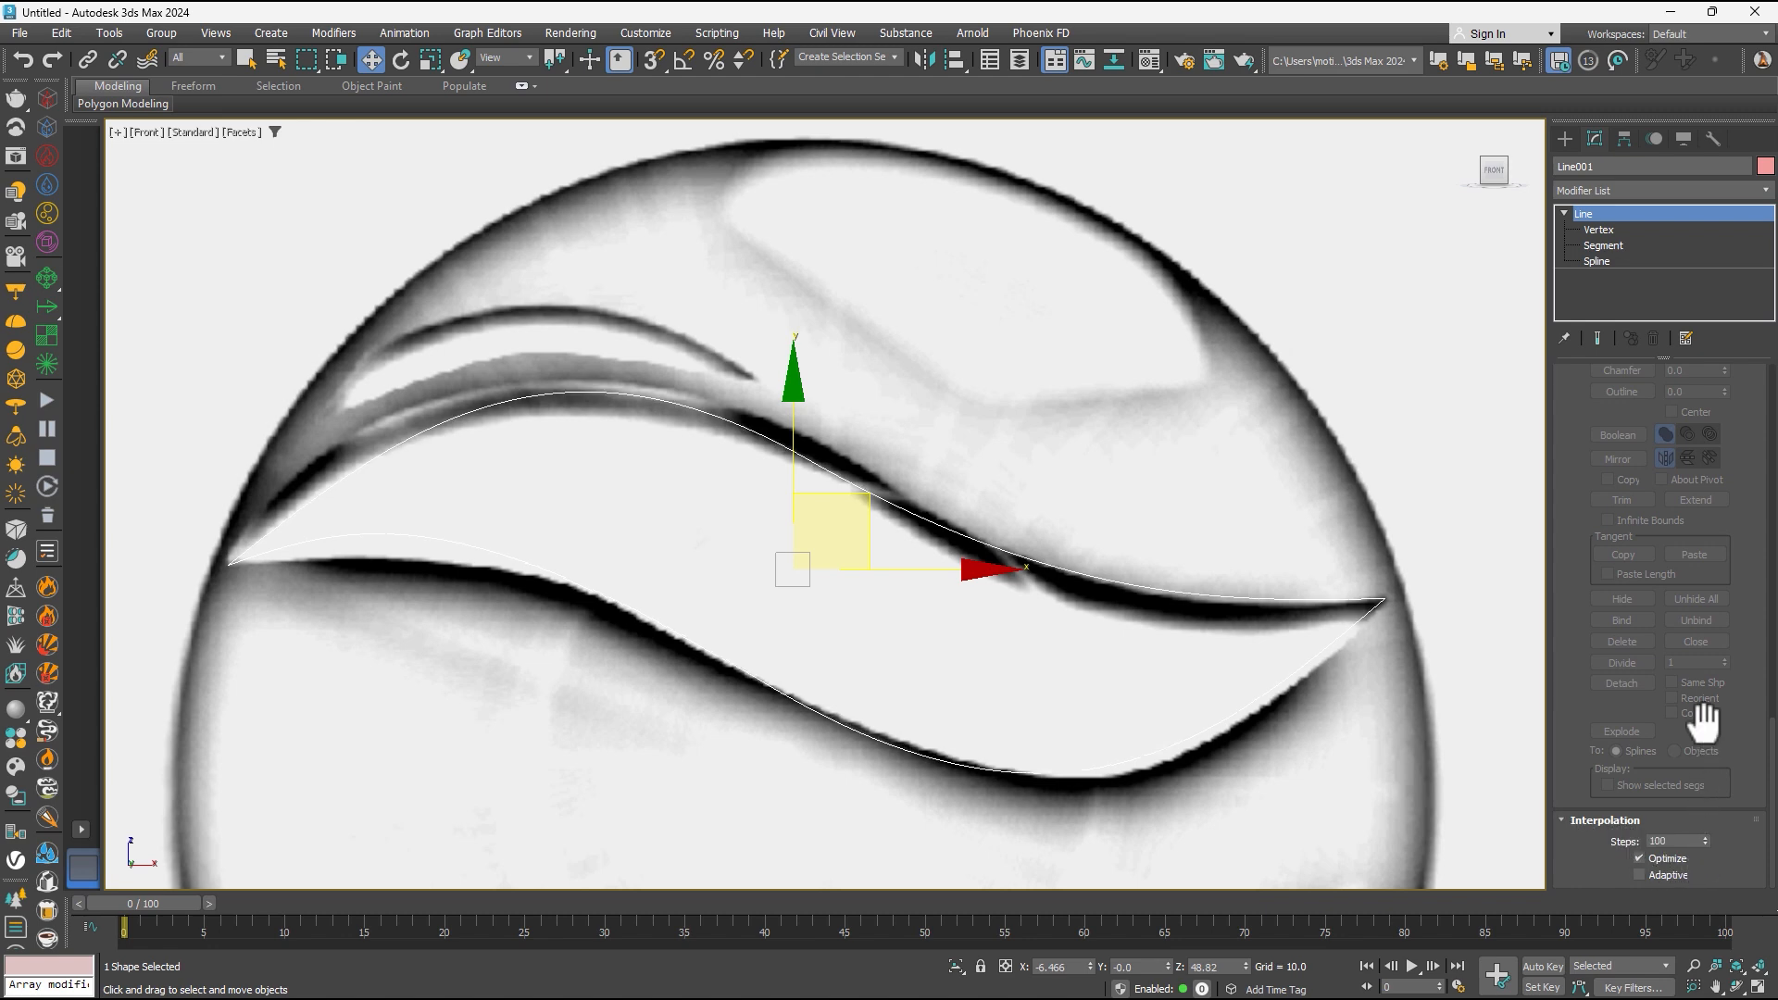
- Trace the upper edge of the small arc above the wave with a new line, from its left tip to its right tip
left_click(1566, 138)
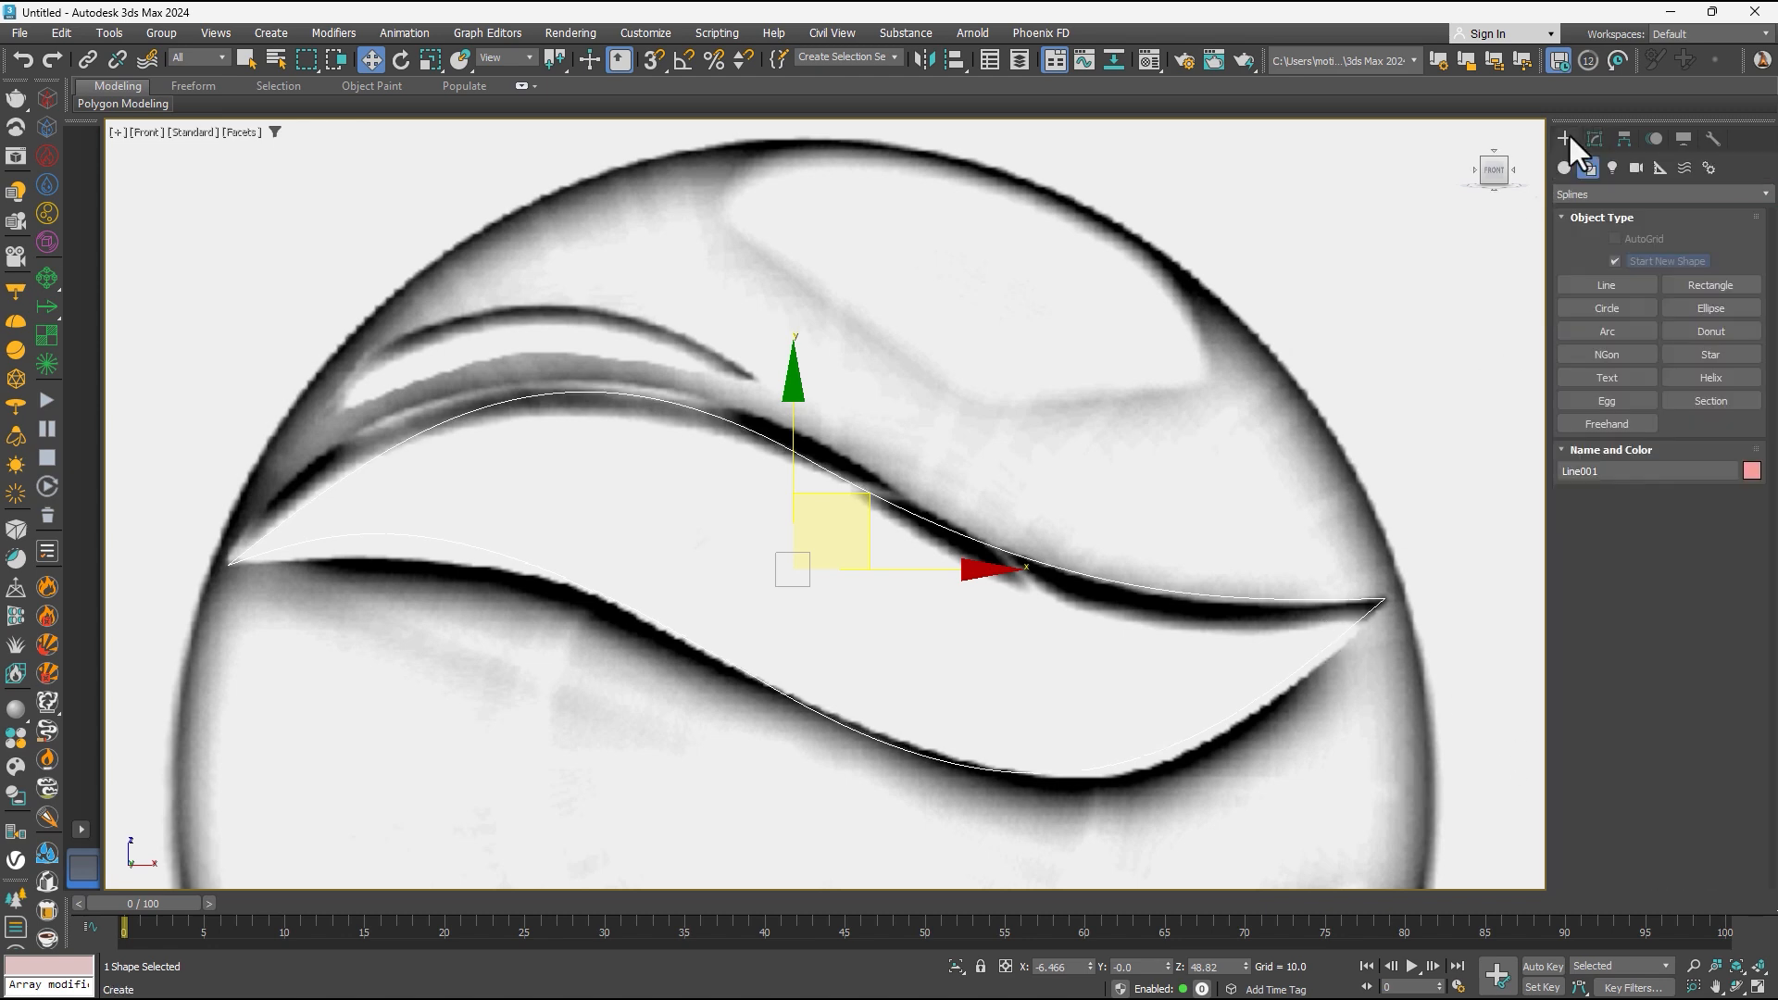
left_click(1594, 281)
middle_click_drag(845, 557, 1051, 686)
scroll(598, 556, "up", 2)
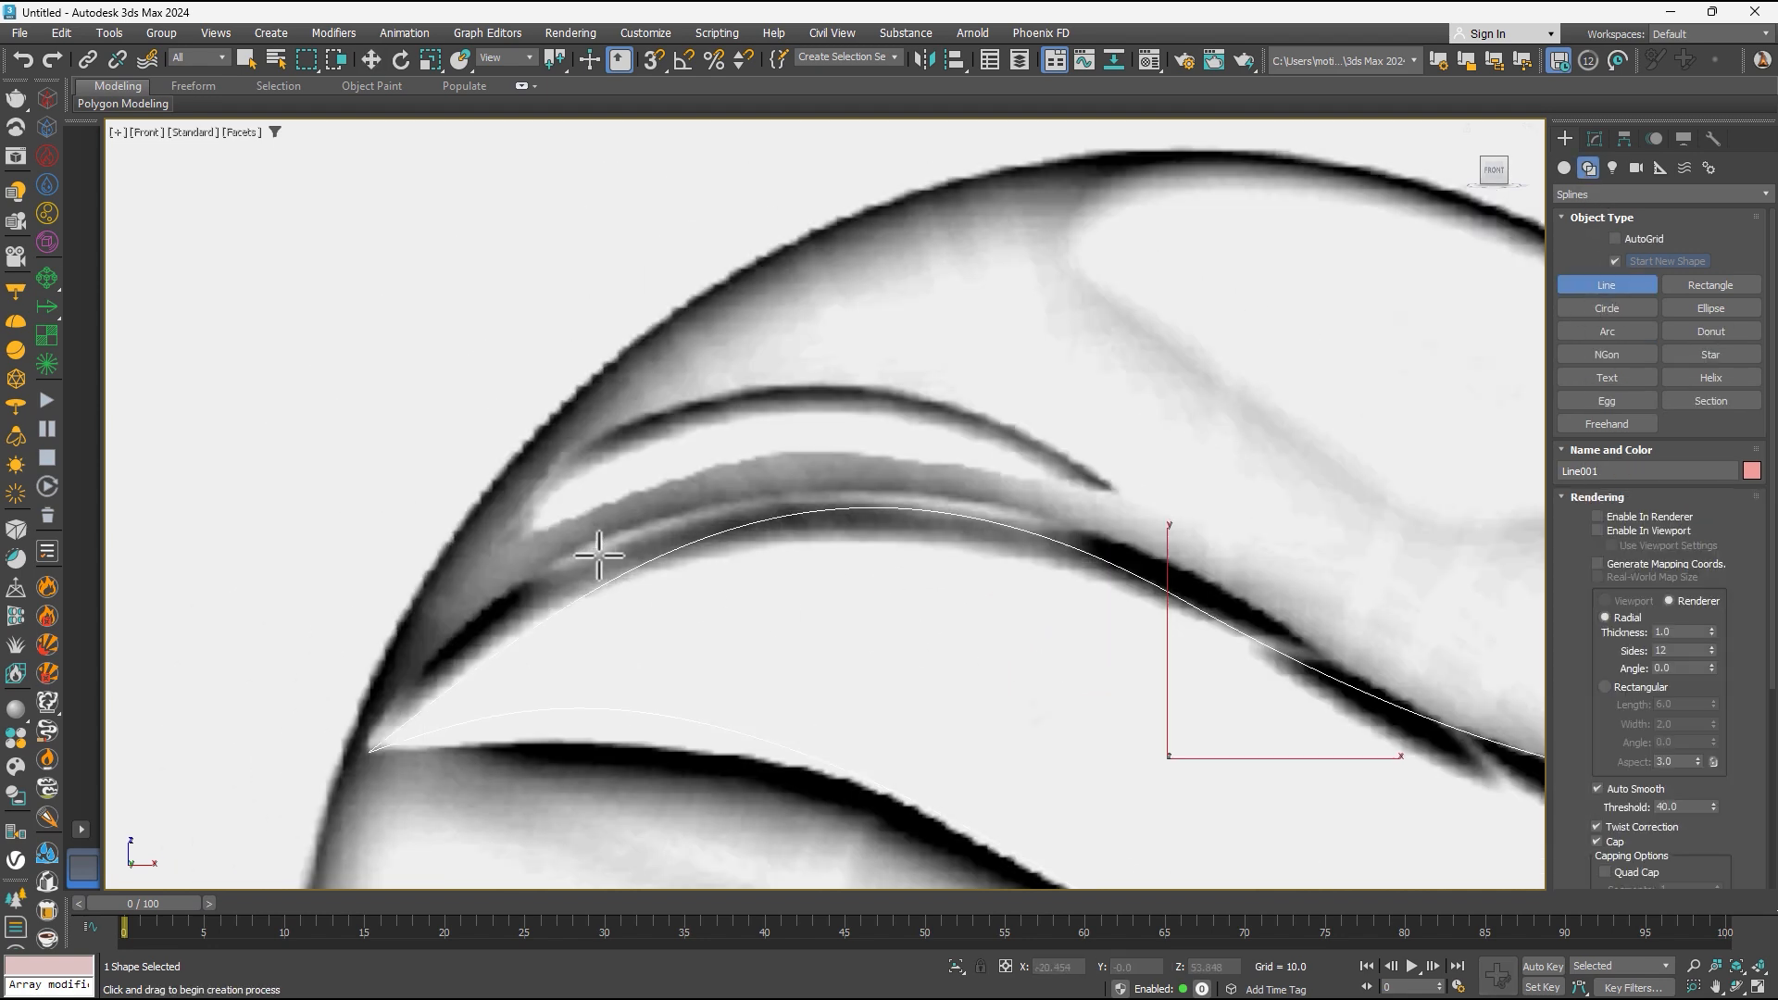
scroll(599, 555, "up", 1)
middle_click_drag(840, 423, 682, 547)
left_click(297, 677)
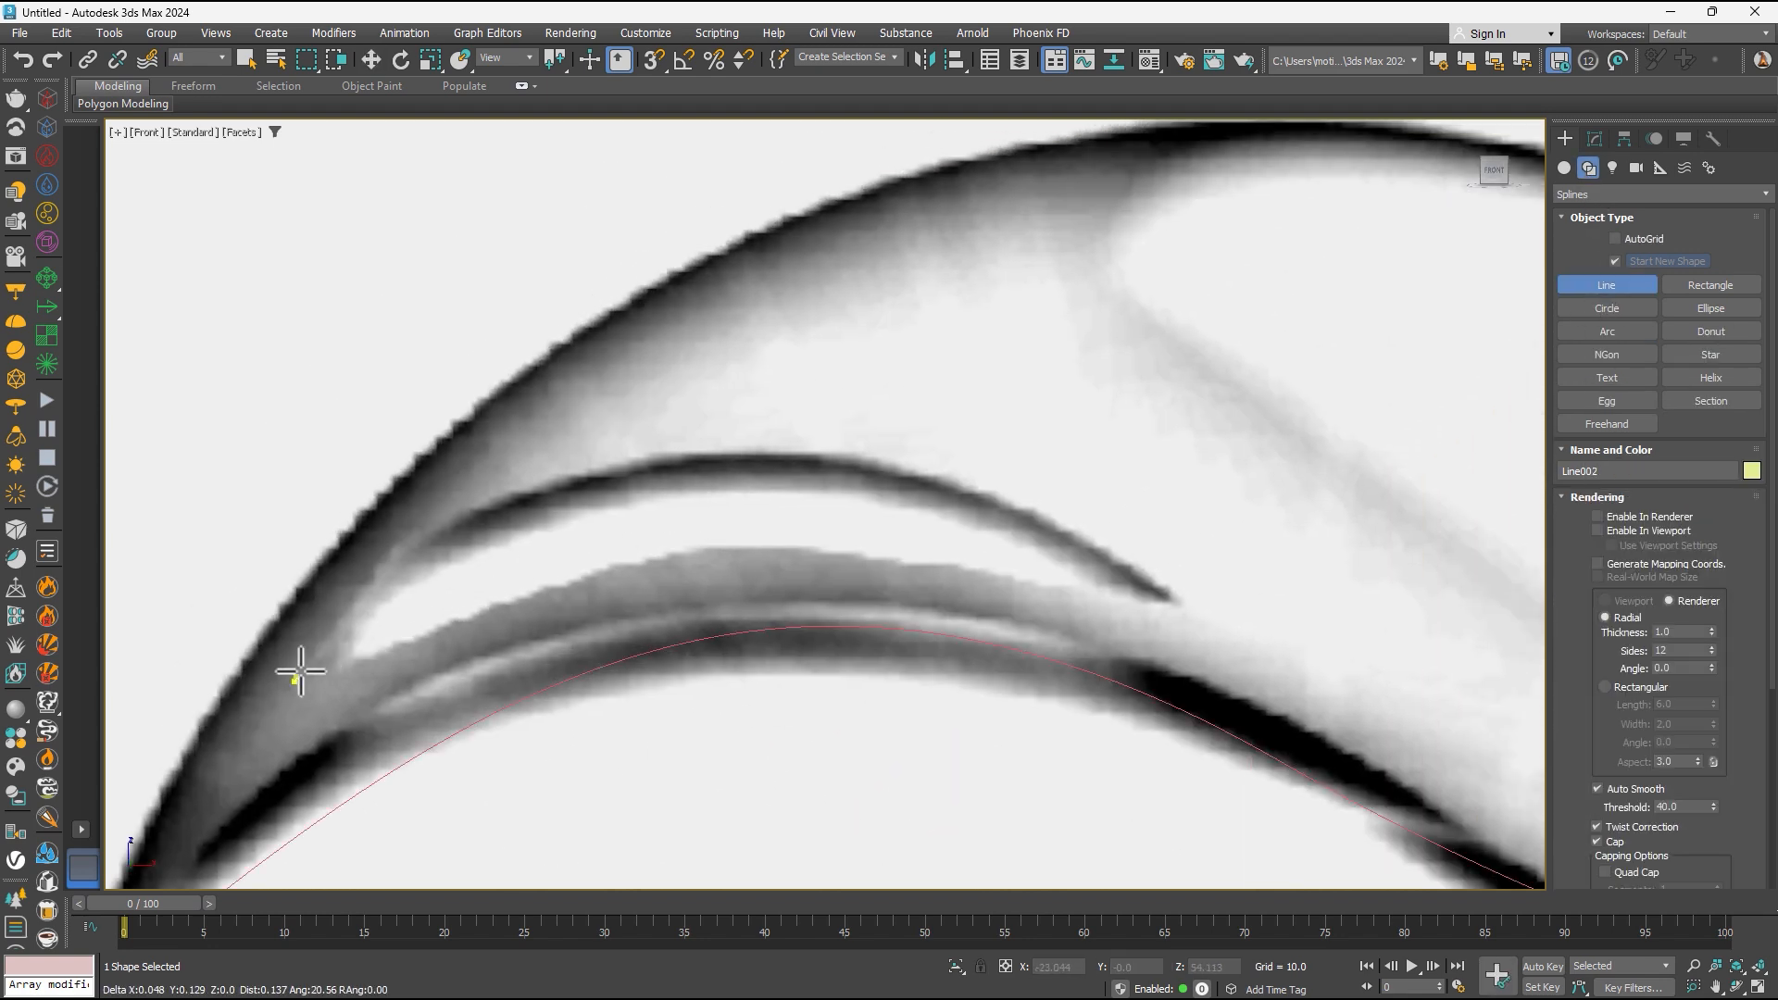
left_click(410, 533)
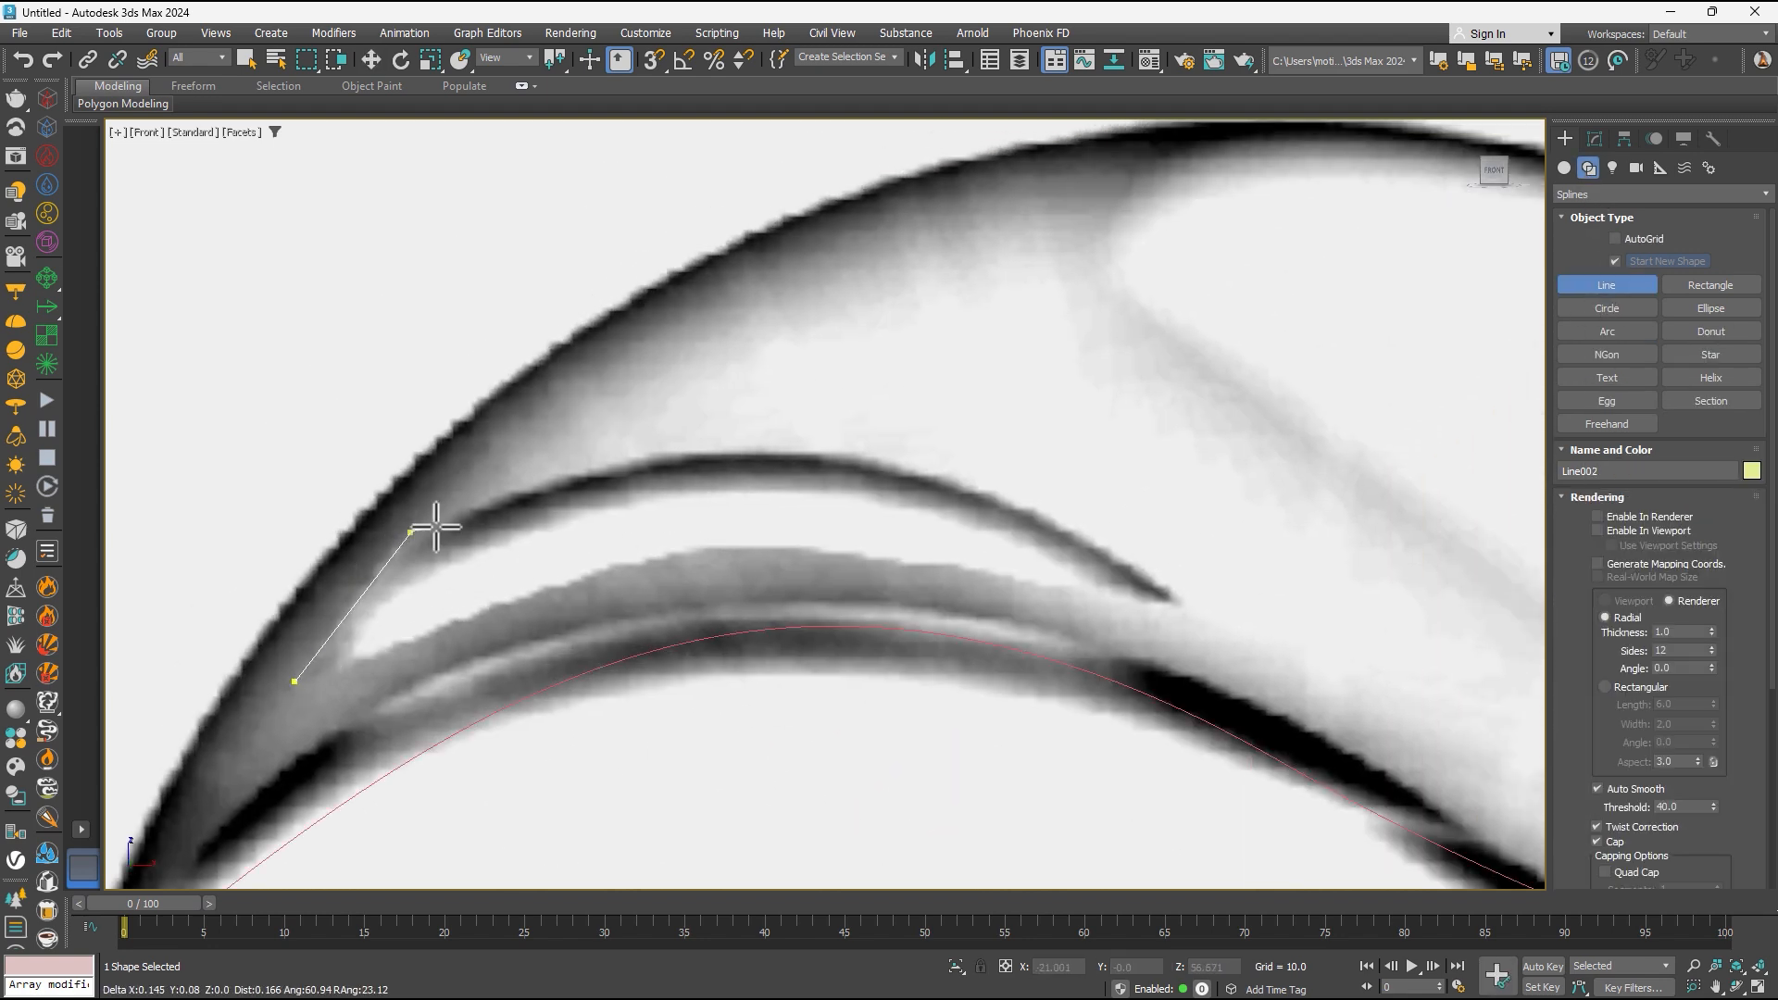
left_click(852, 460)
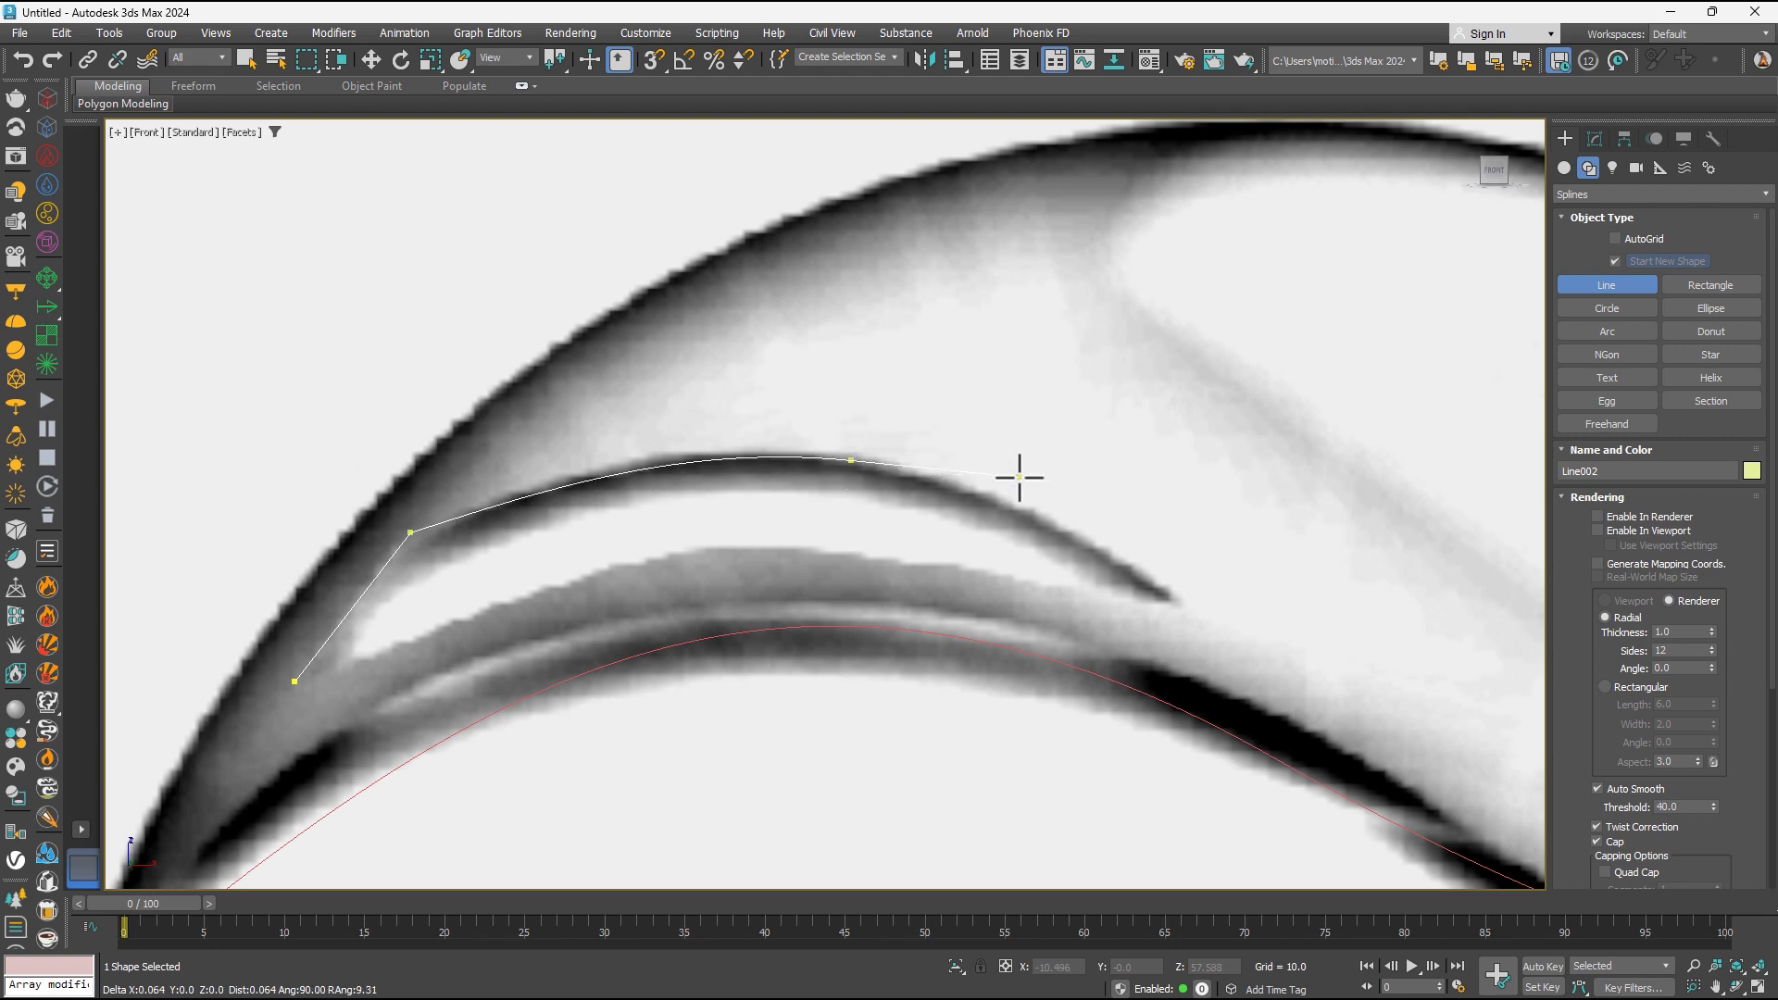
left_click(1181, 604)
- Trace the small arc's lower edge back to its starting point, close the spline and leave the Line tool
left_click(665, 558)
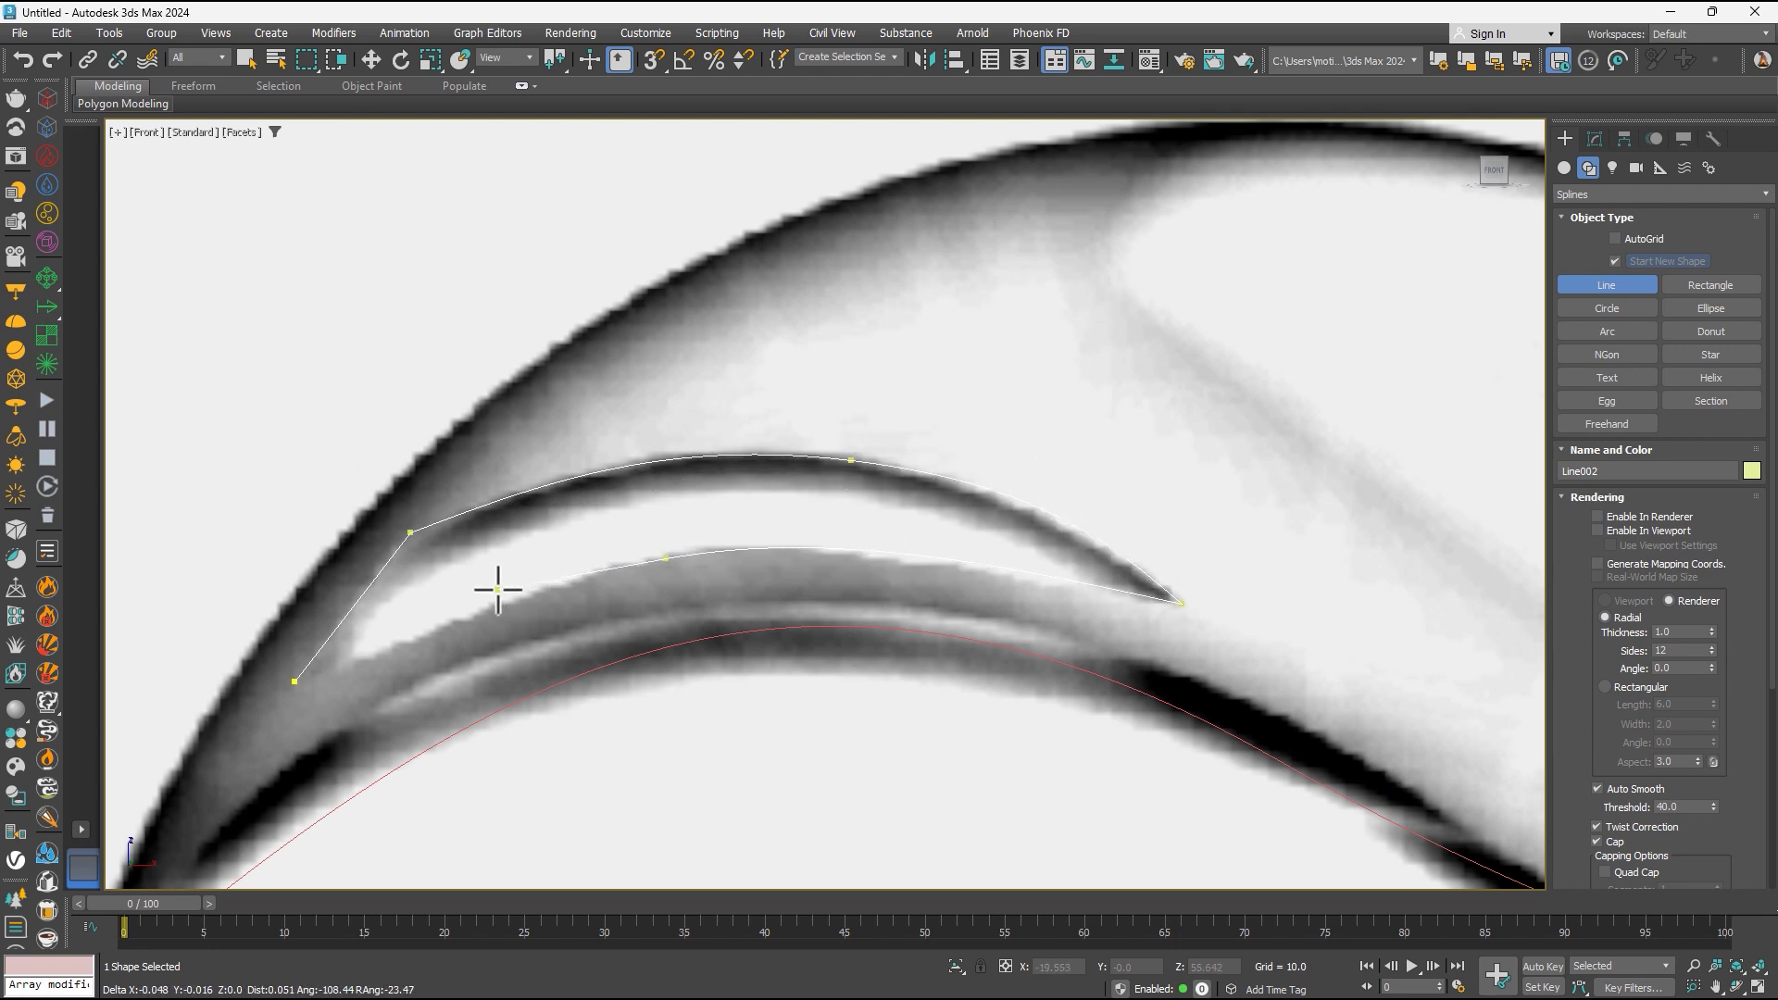
left_click(294, 681)
left_click(866, 524)
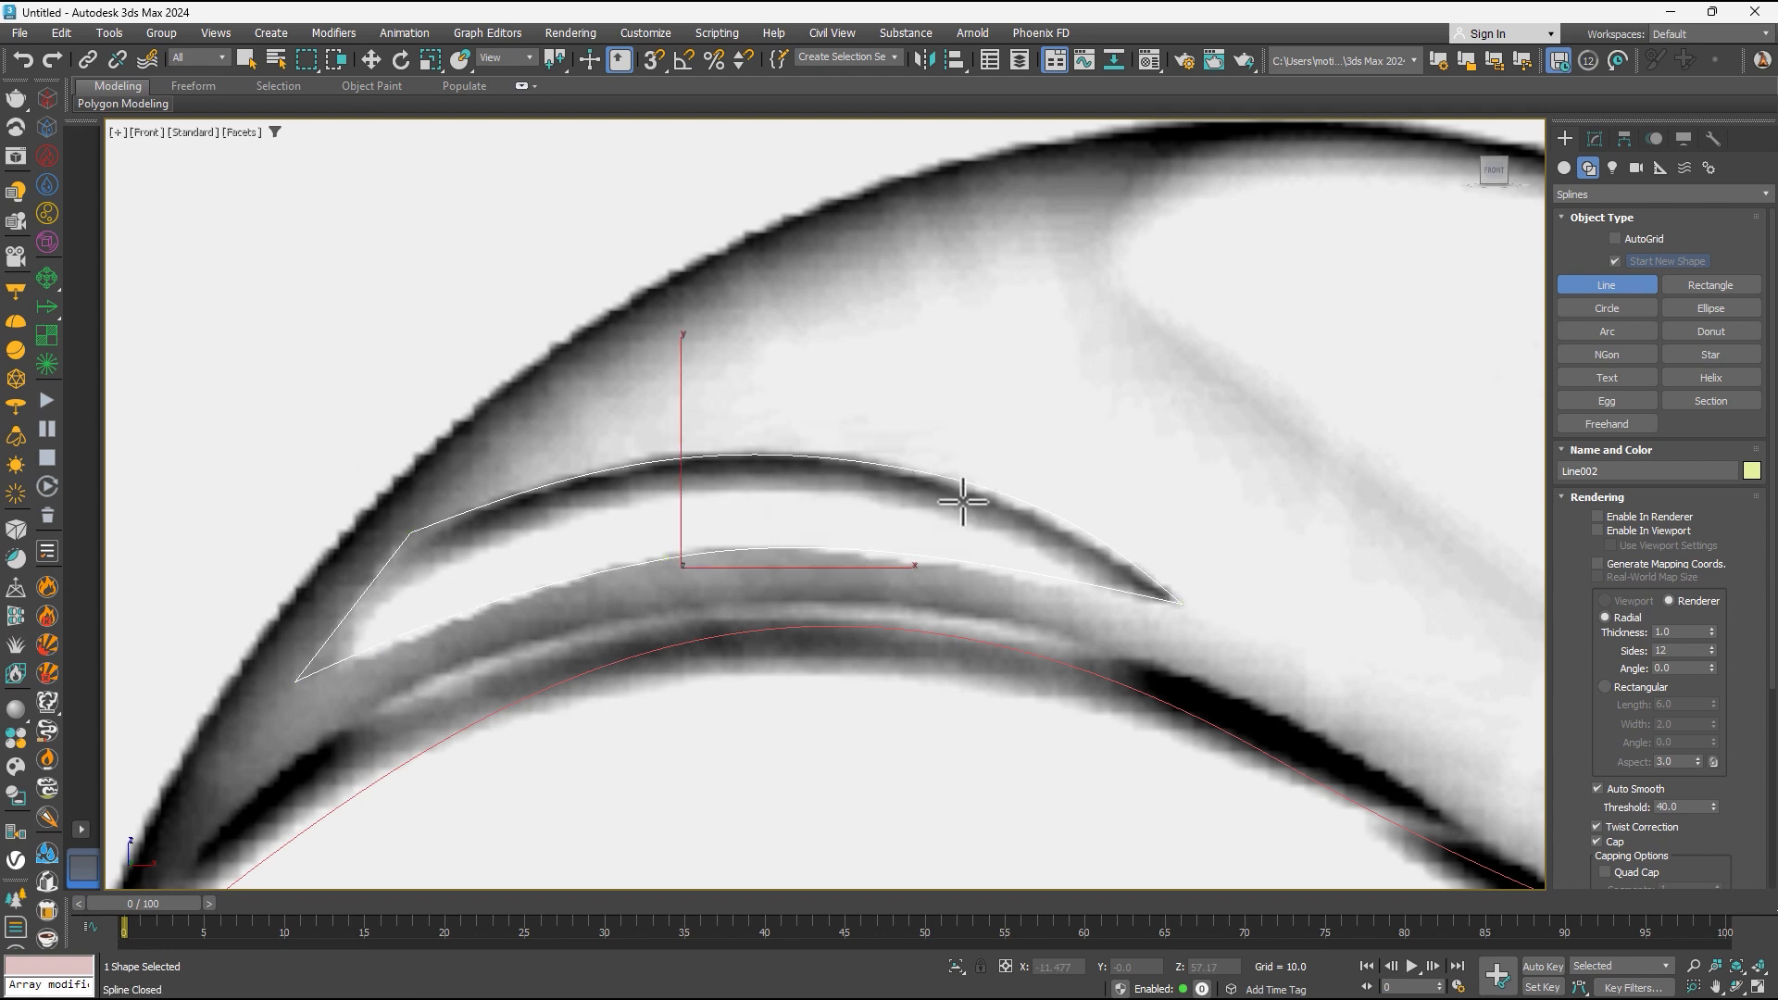
left_click_drag(1611, 768, 1662, 467)
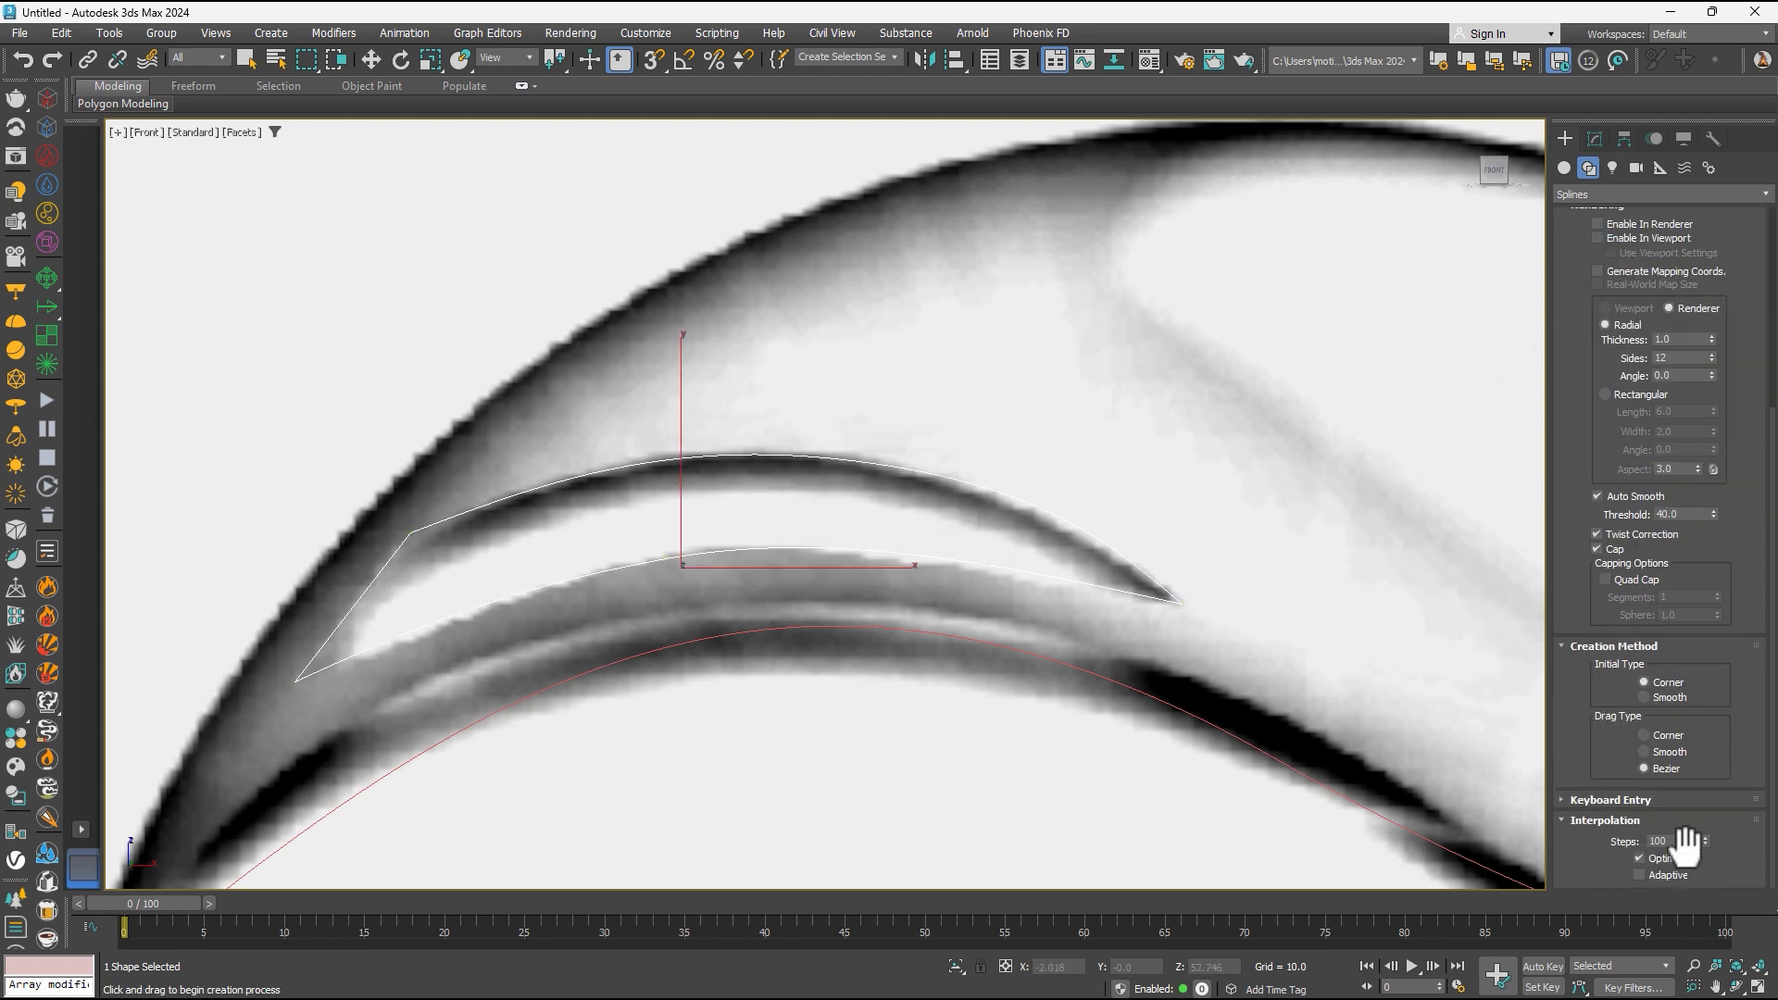
right_click(985, 535)
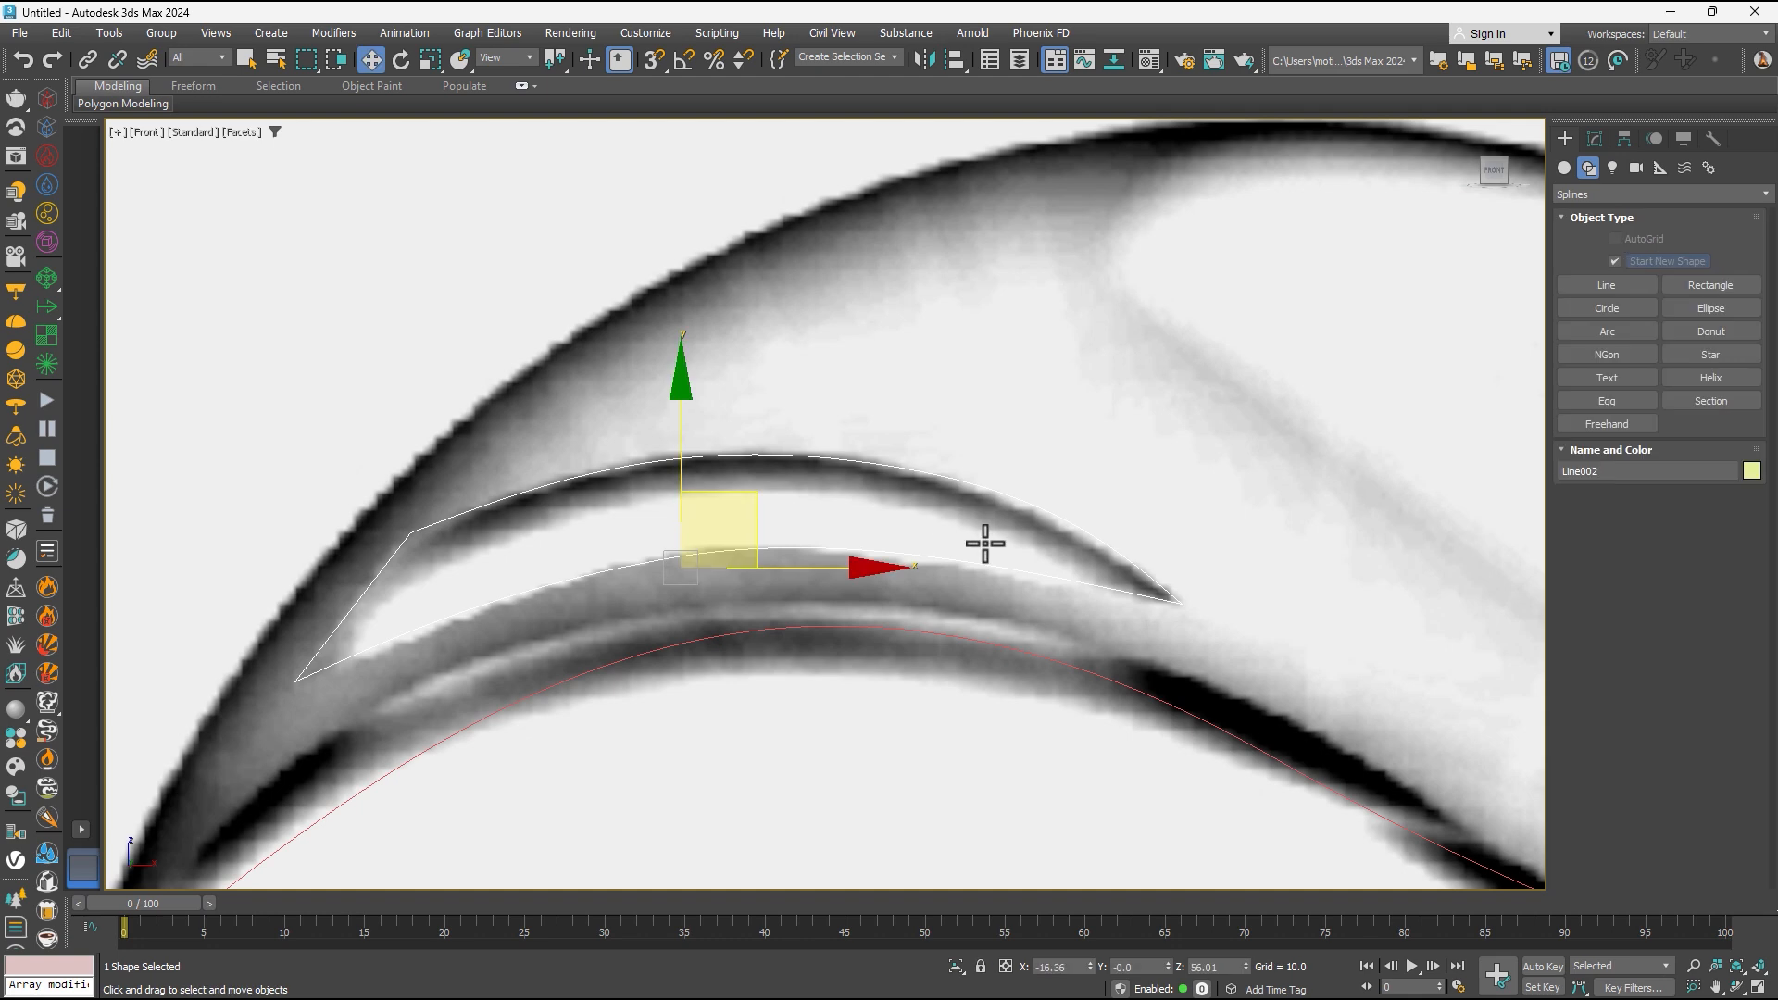
right_click(984, 548)
left_click(1014, 561)
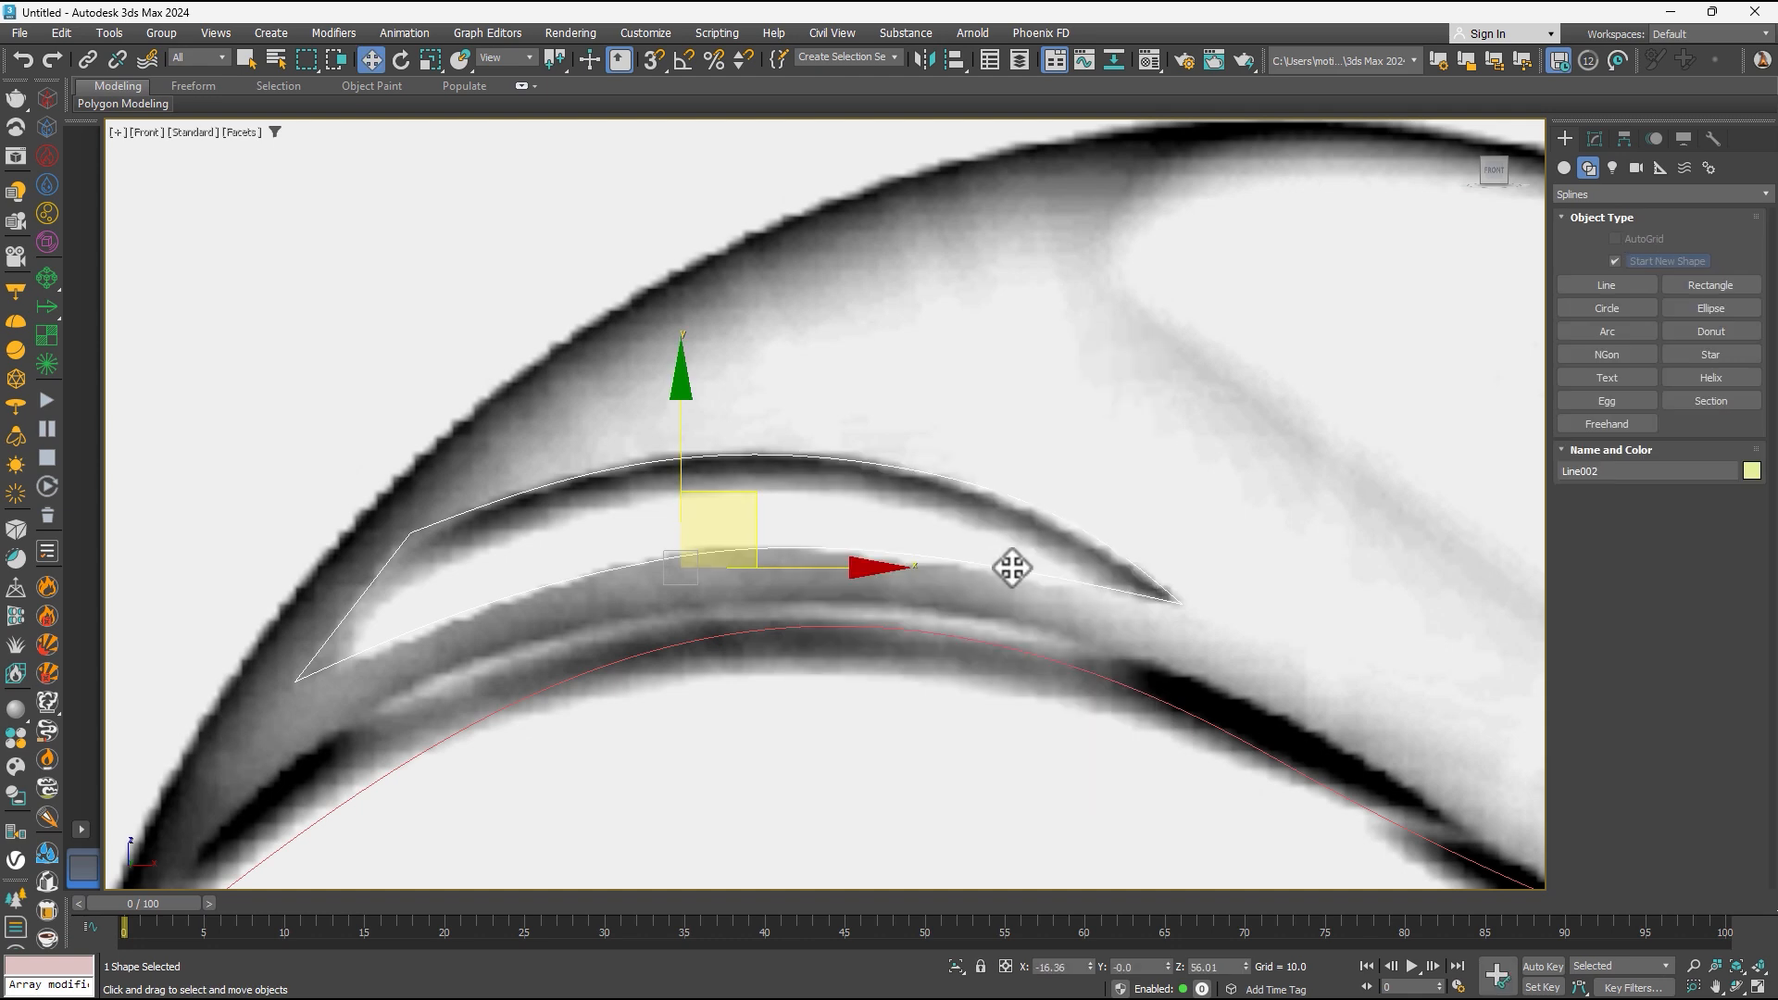
- Attach the wave spline to the small arc spline so both form one shape
left_click(1594, 135)
left_click_drag(1583, 645, 1599, 818)
left_click(1626, 600)
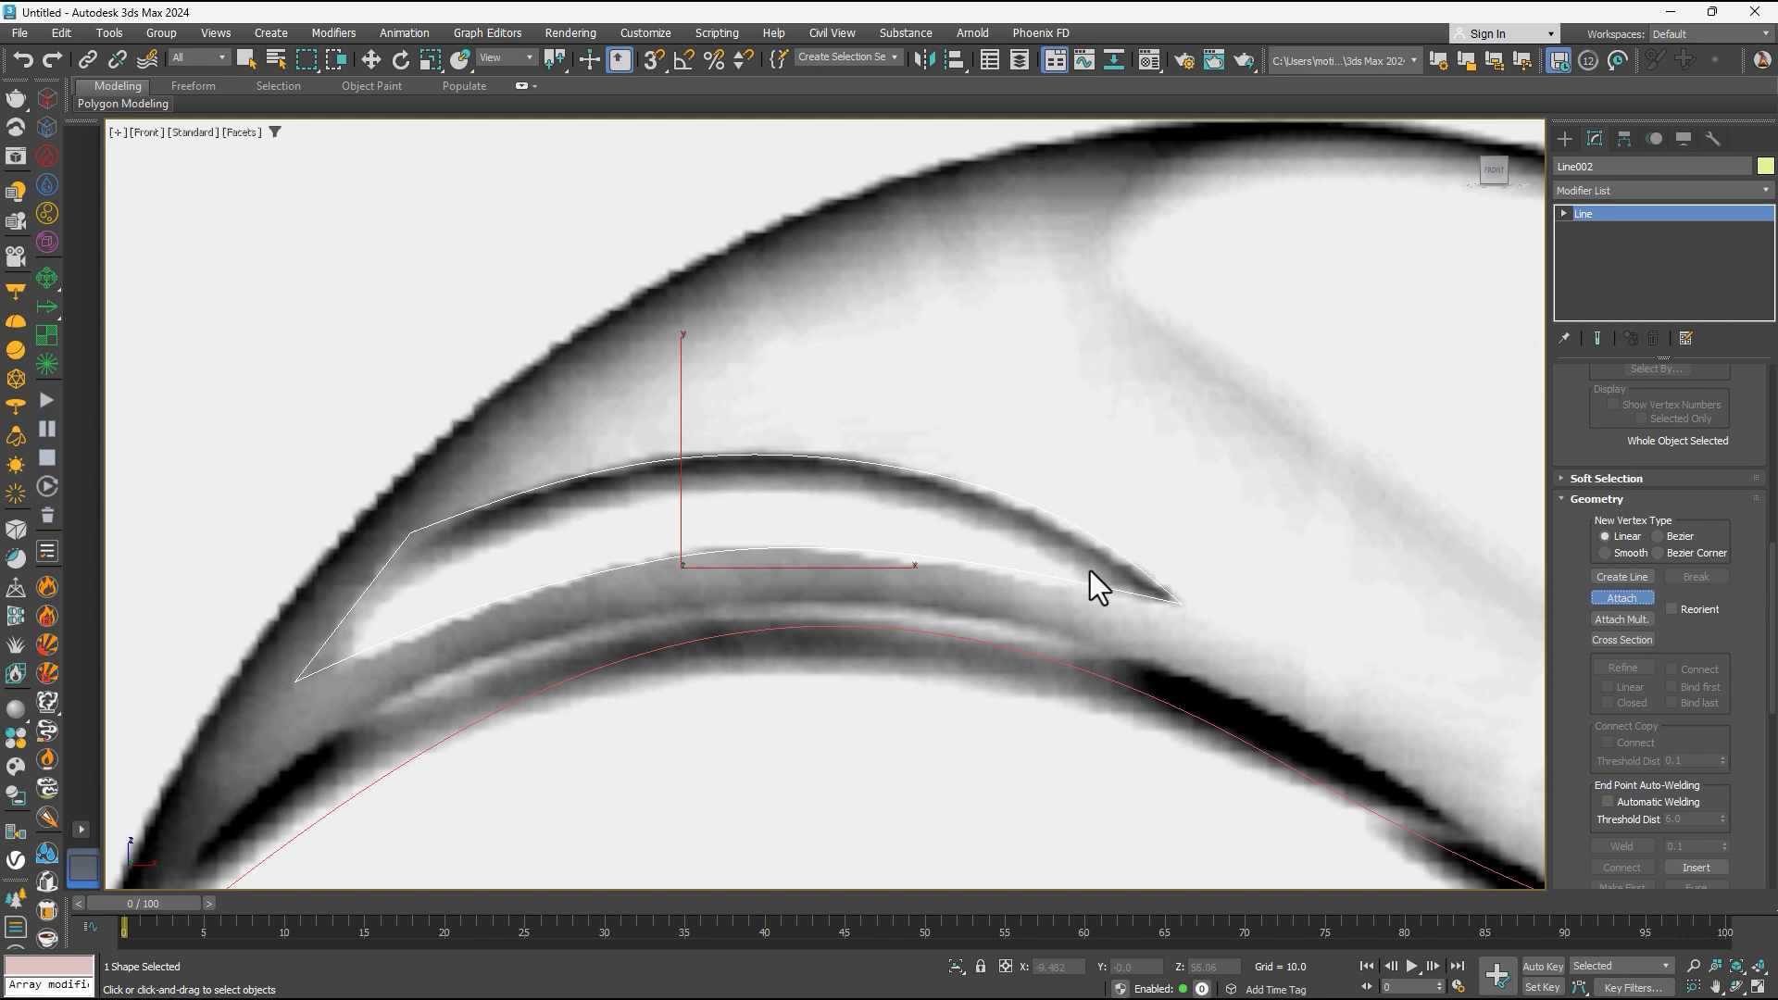
left_click(1138, 693)
scroll(1159, 682, "down", 6)
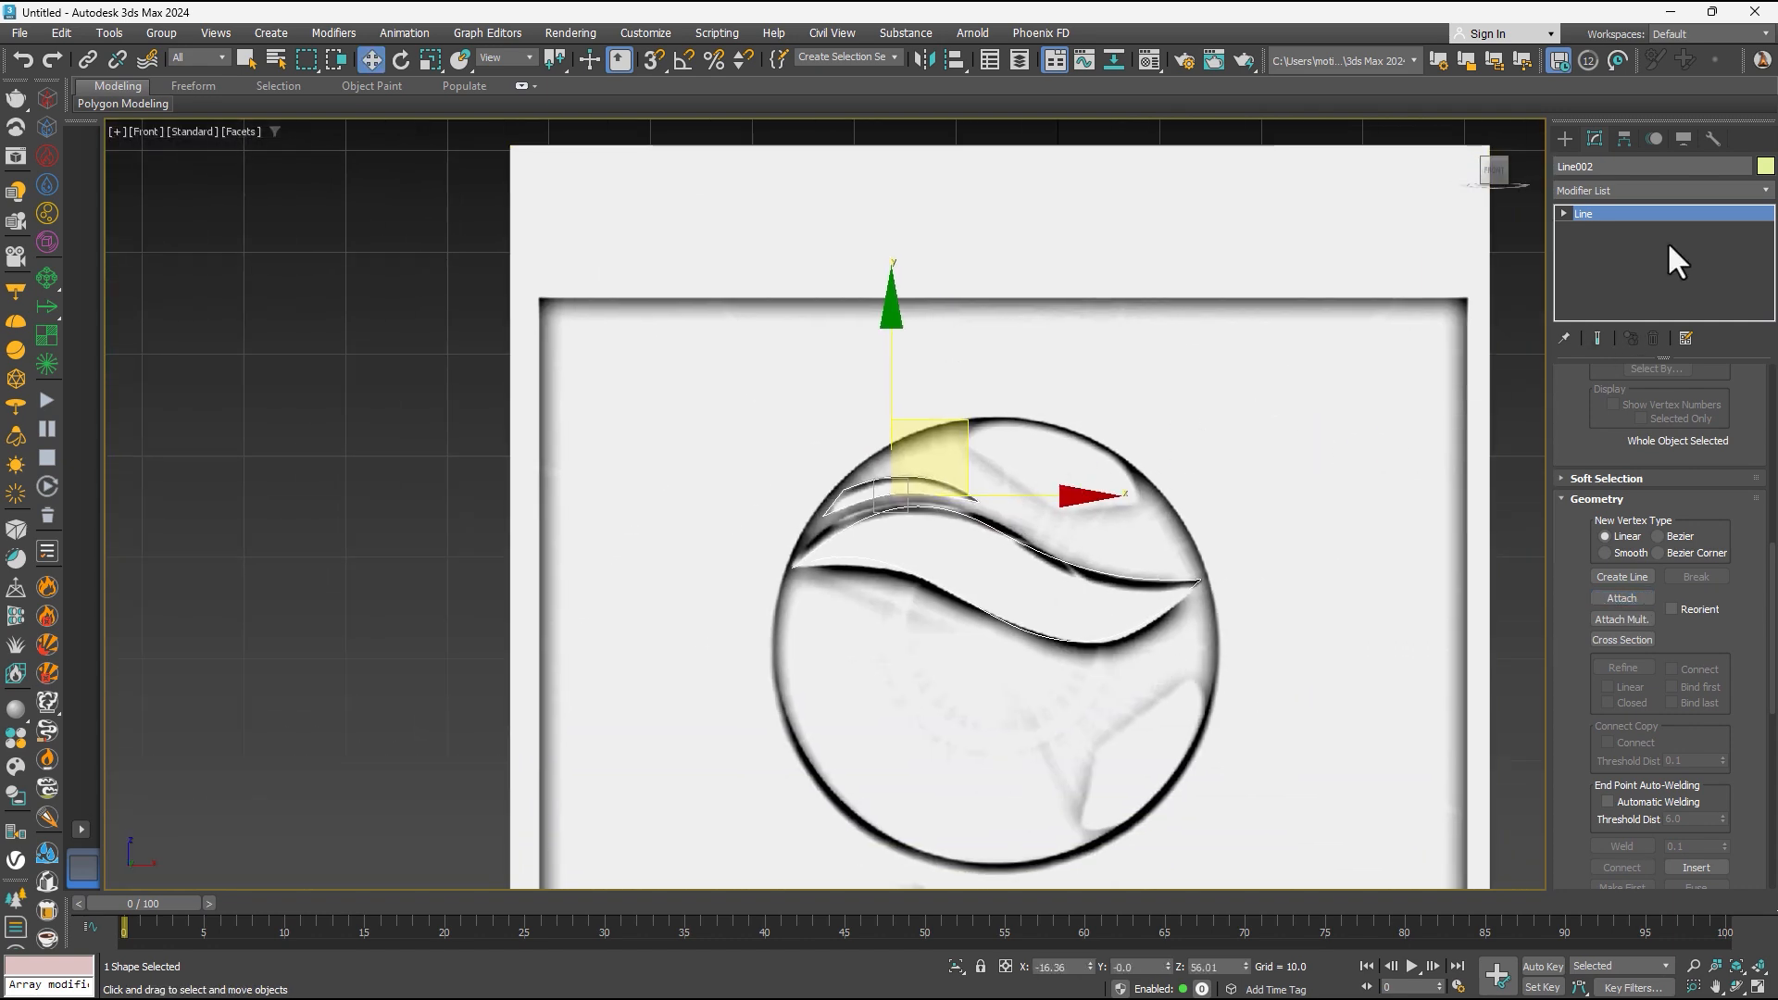
- Apply an Extrude modifier to the combined wave and arc shape with an amount of 29.5
left_click(1659, 190)
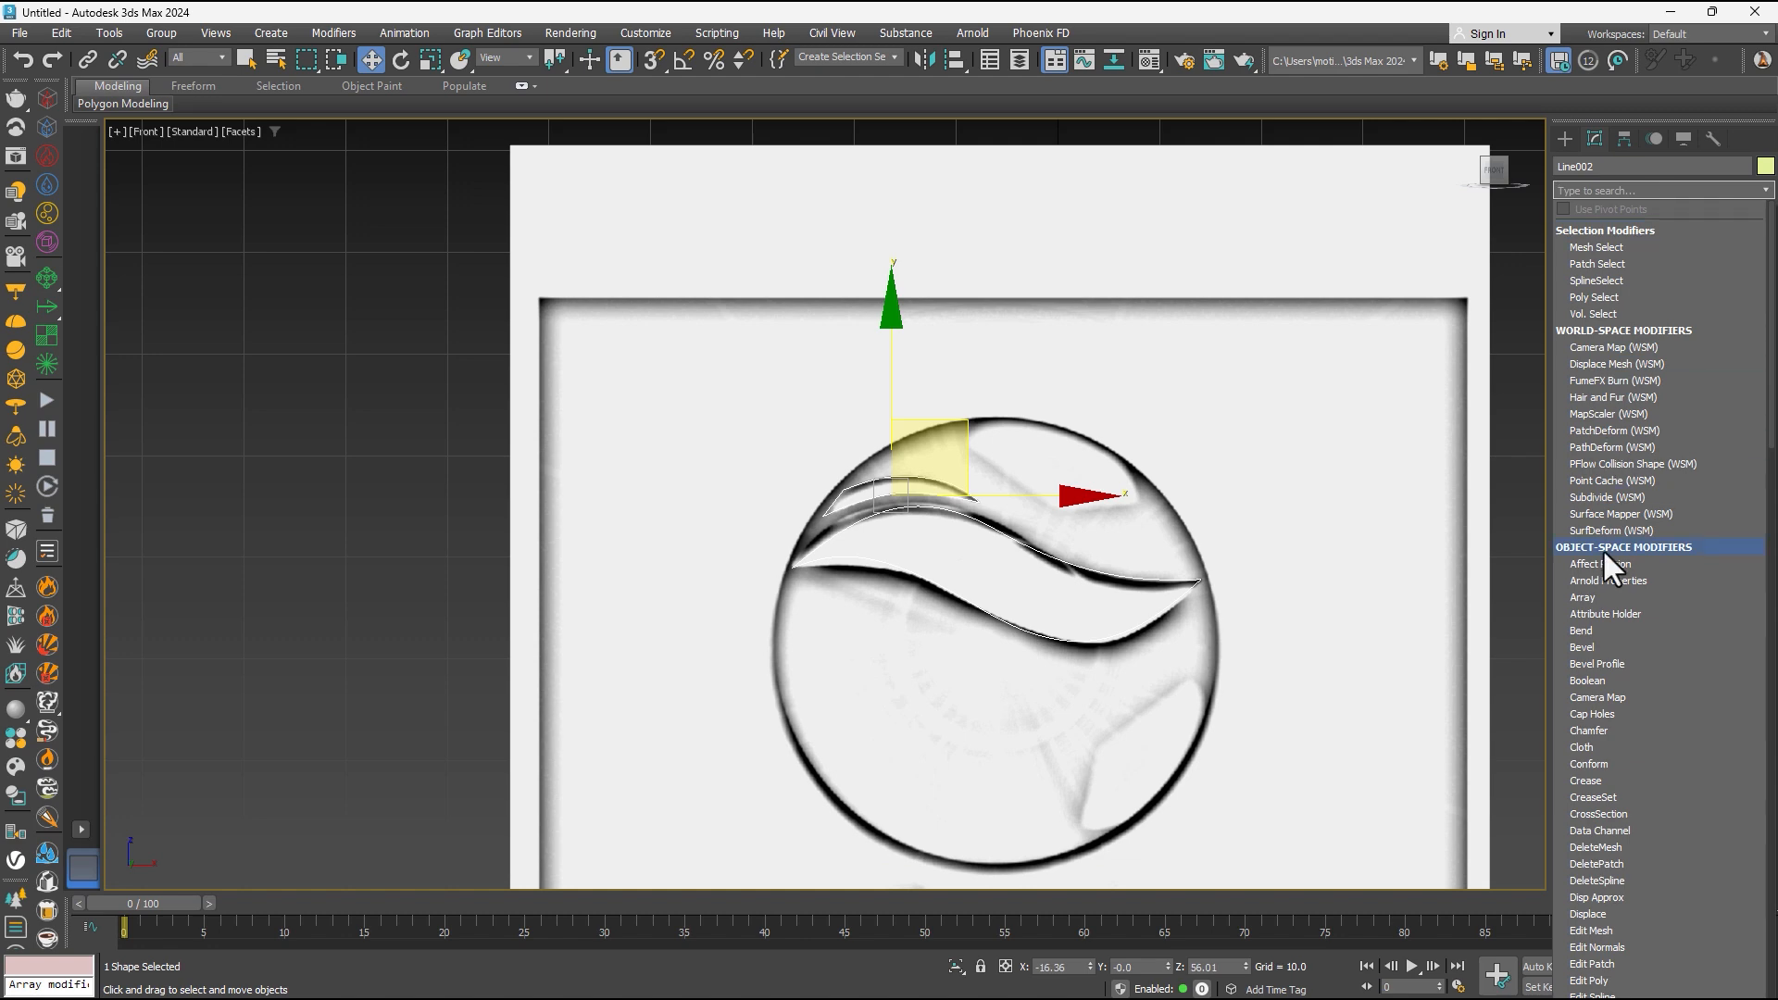
scroll(1613, 915, "down", 2)
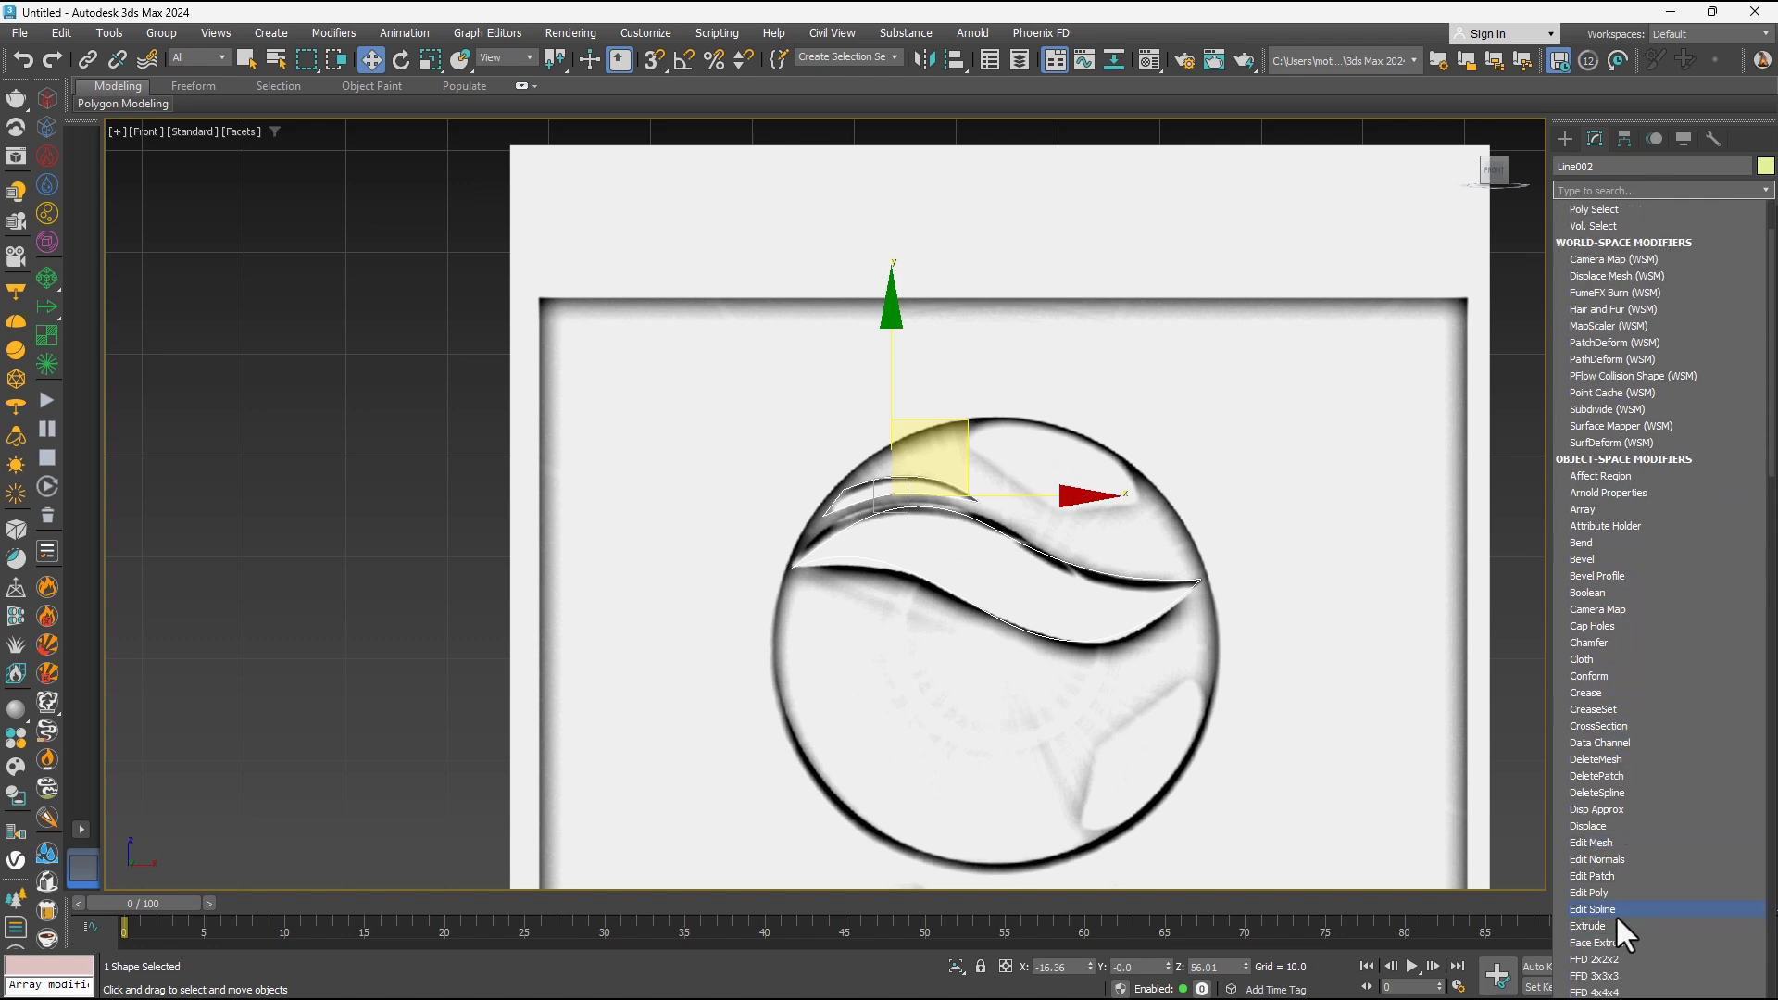
left_click(1615, 914)
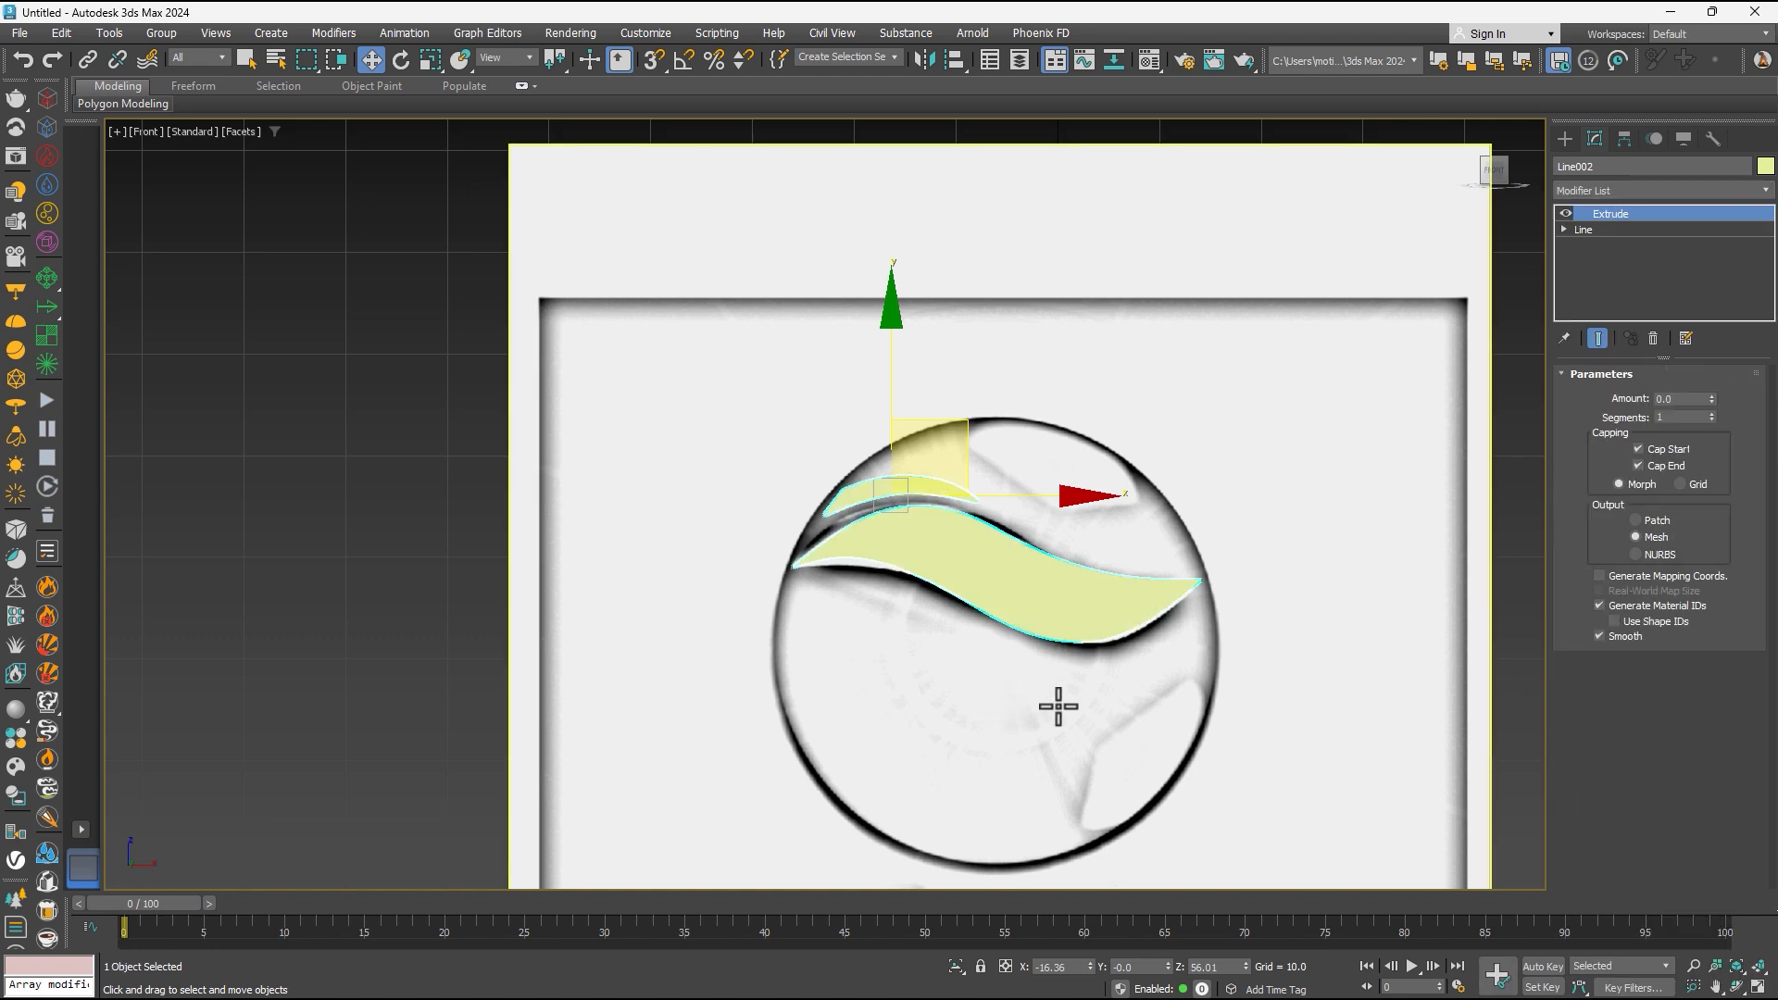
key("alt+w")
left_click(1156, 676)
key("alt+w")
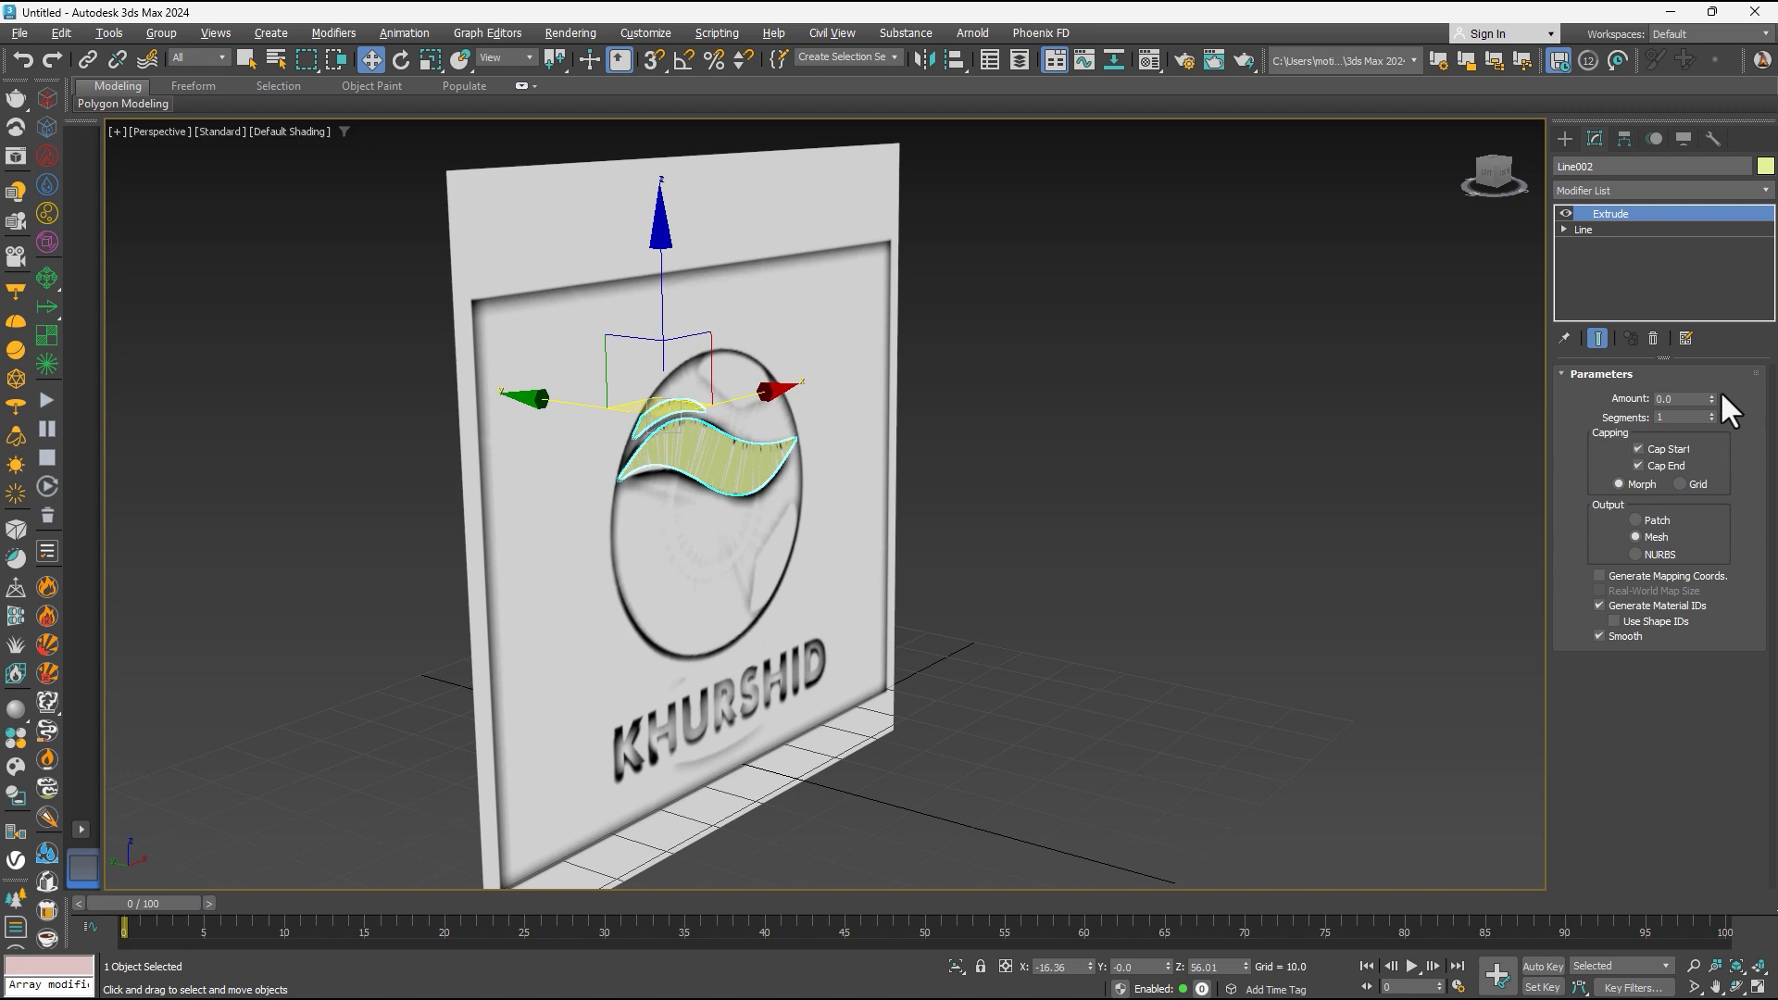
left_click_drag(1711, 398, 1711, 331)
- Unhide all objects and select the geosphere
right_click(1158, 508)
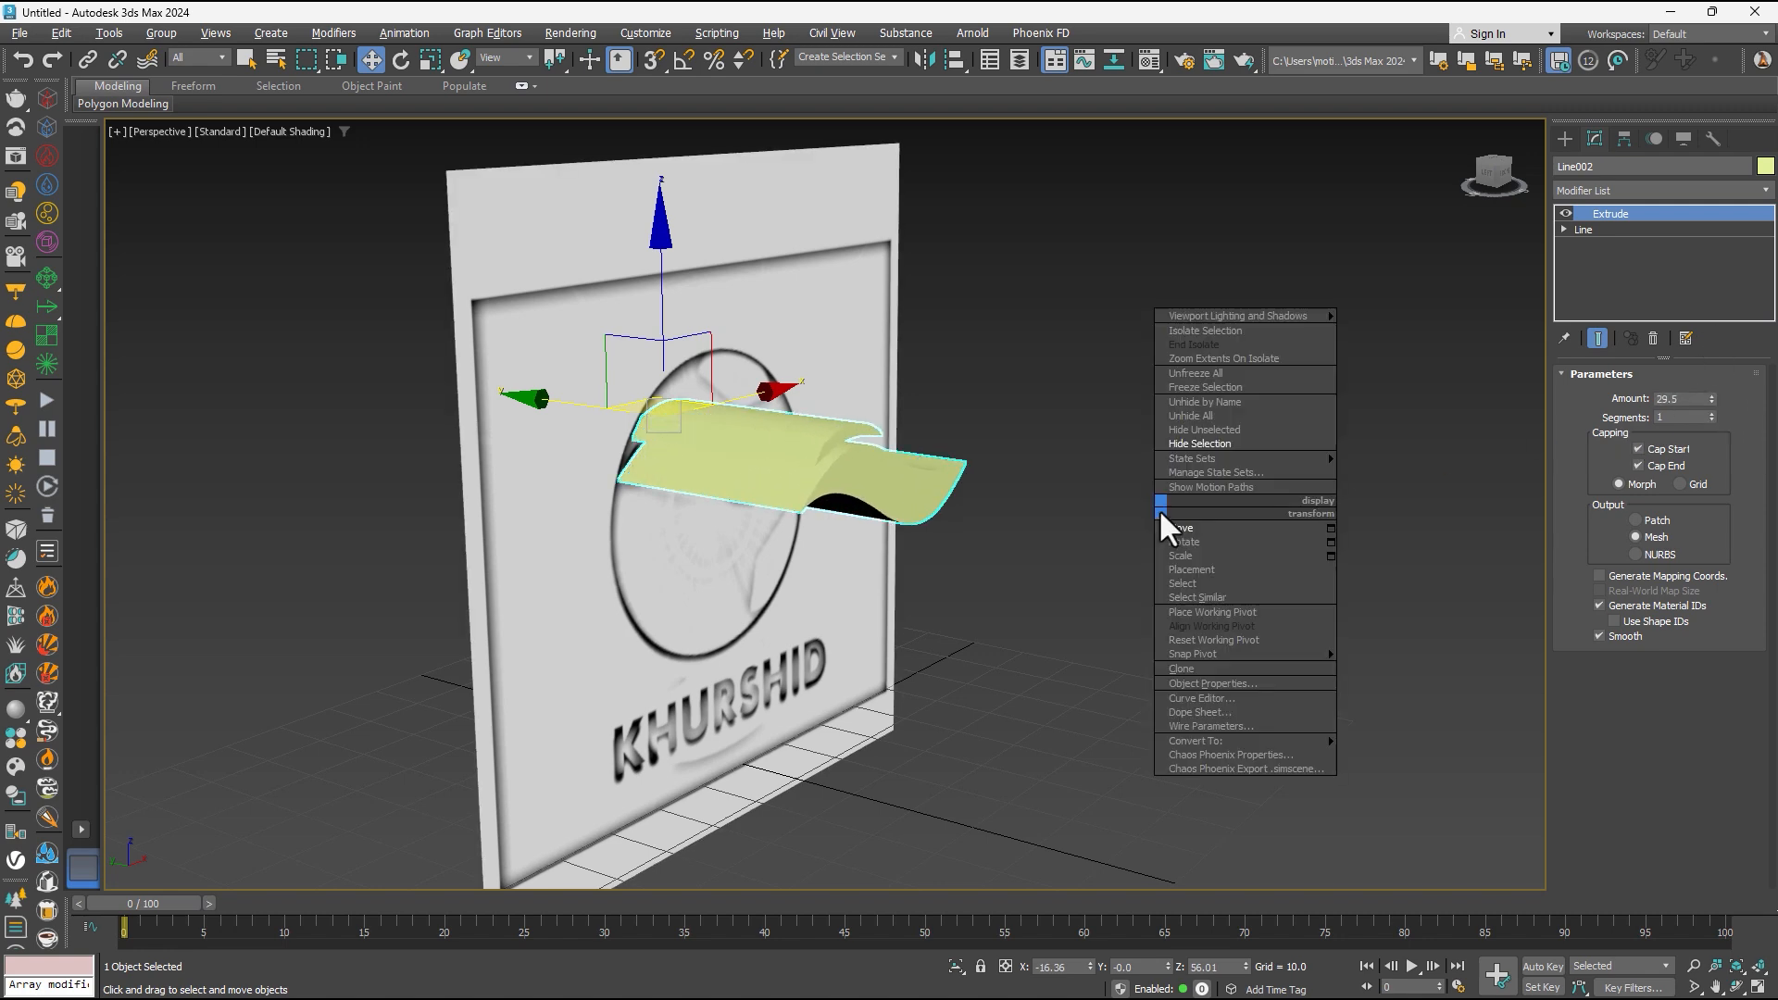
left_click(1204, 415)
left_click(740, 574)
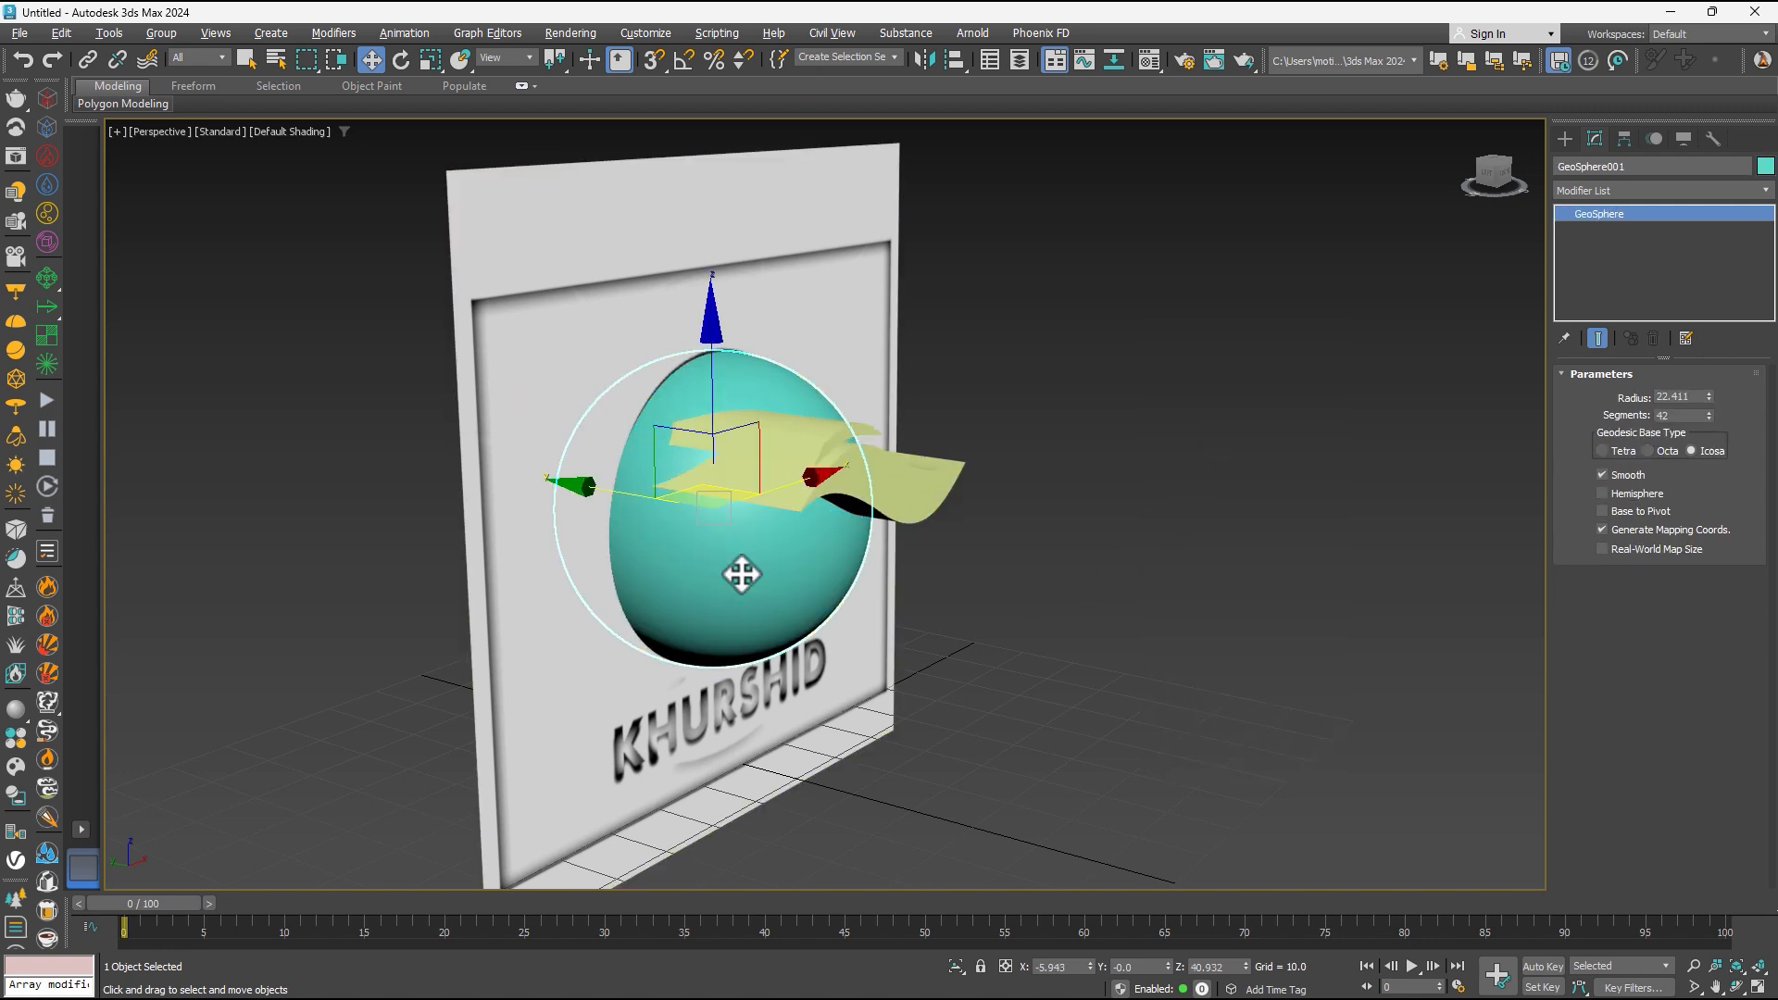
- Subtract the extruded wave and arc shape from the geosphere with a Boolean compound object
left_click(1606, 190)
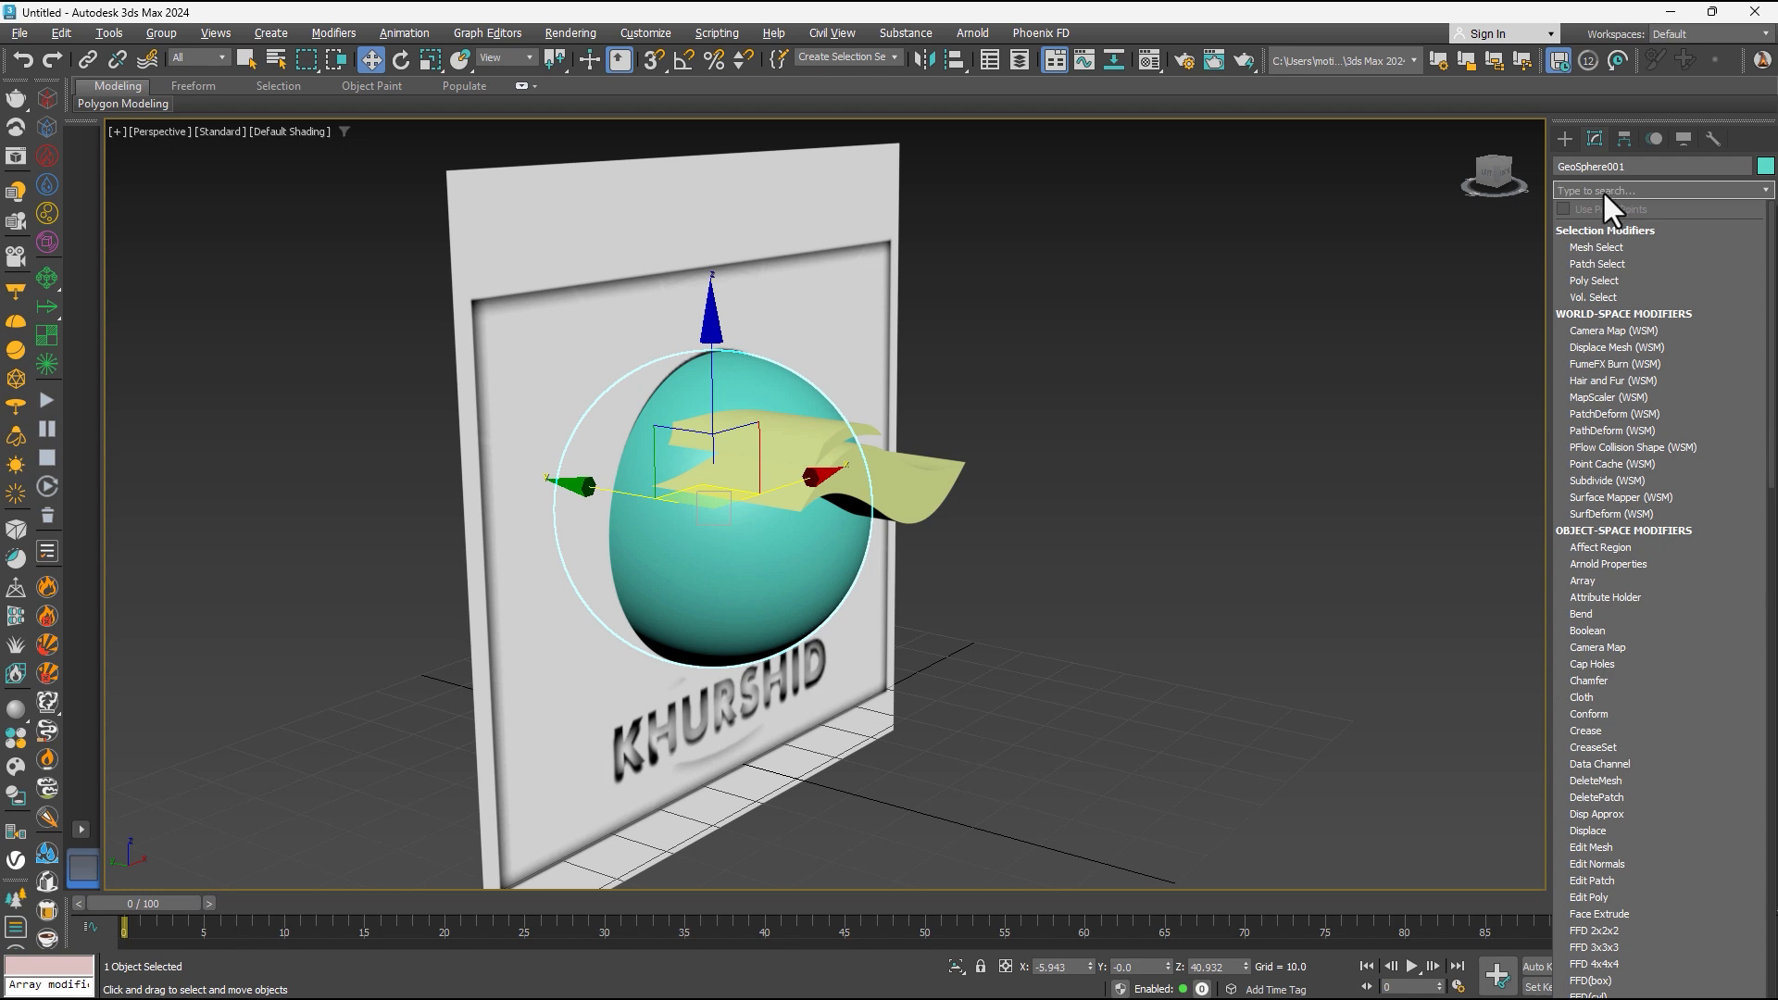
left_click(1564, 138)
left_click(1565, 138)
left_click(1563, 170)
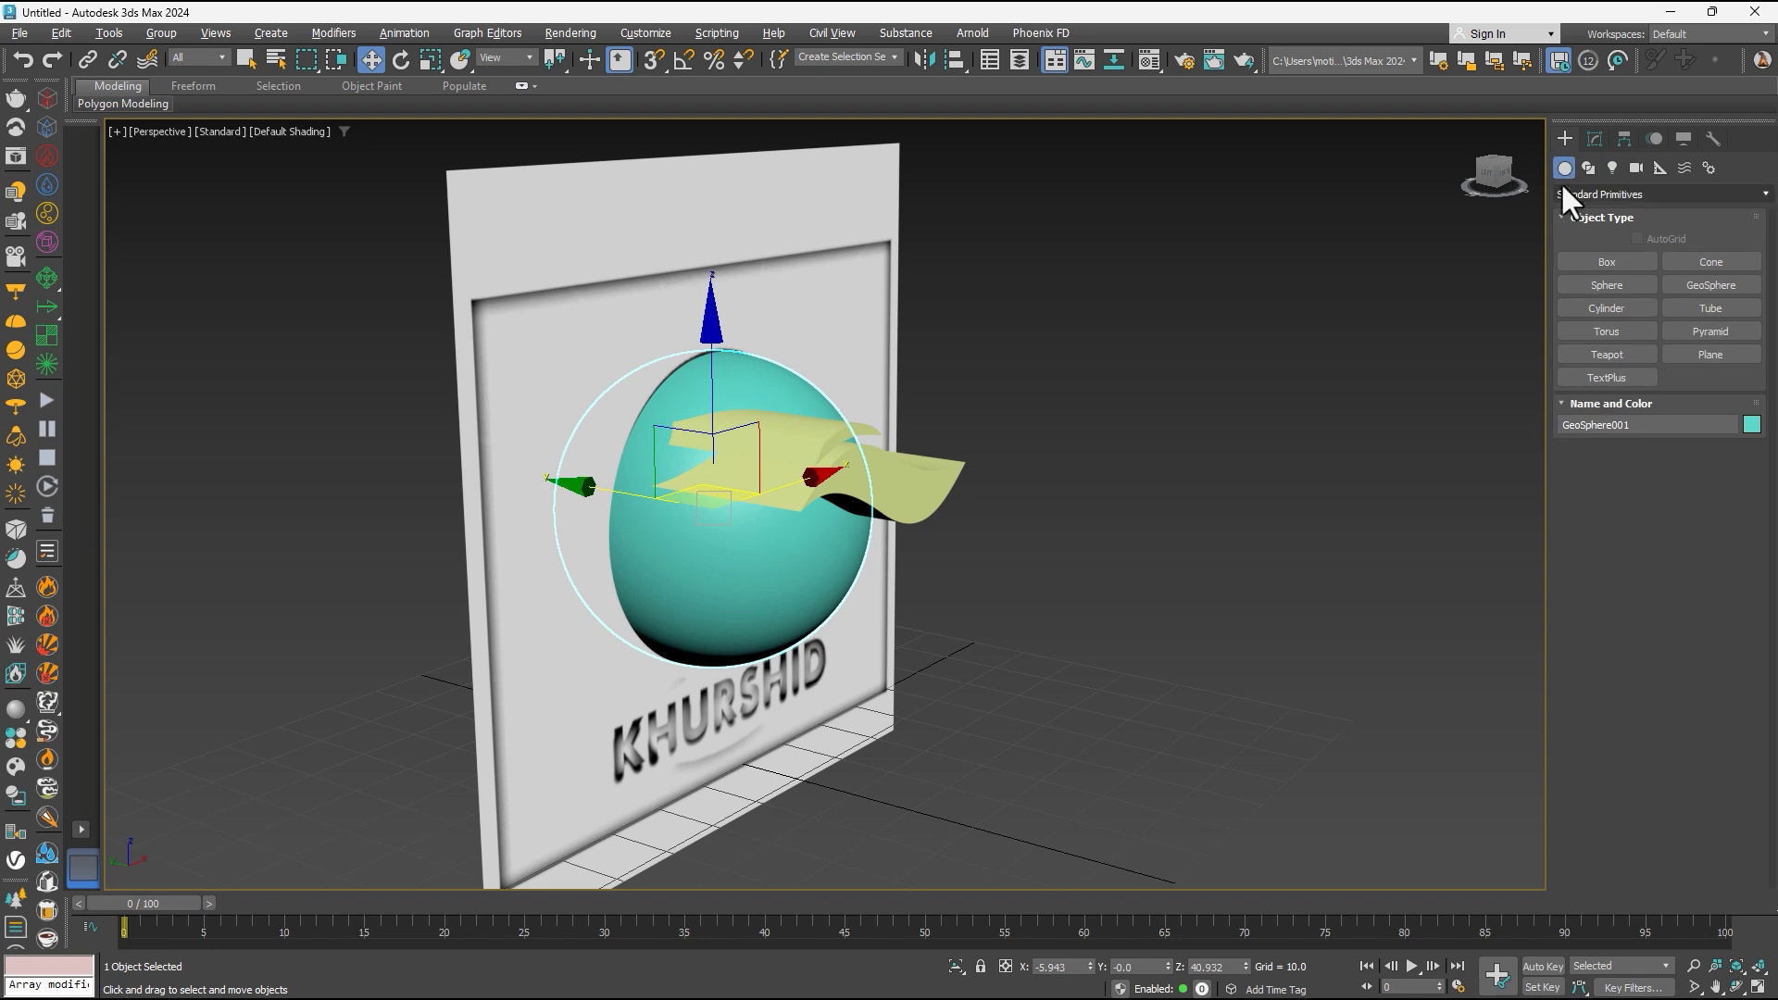
left_click(1571, 194)
left_click(1602, 247)
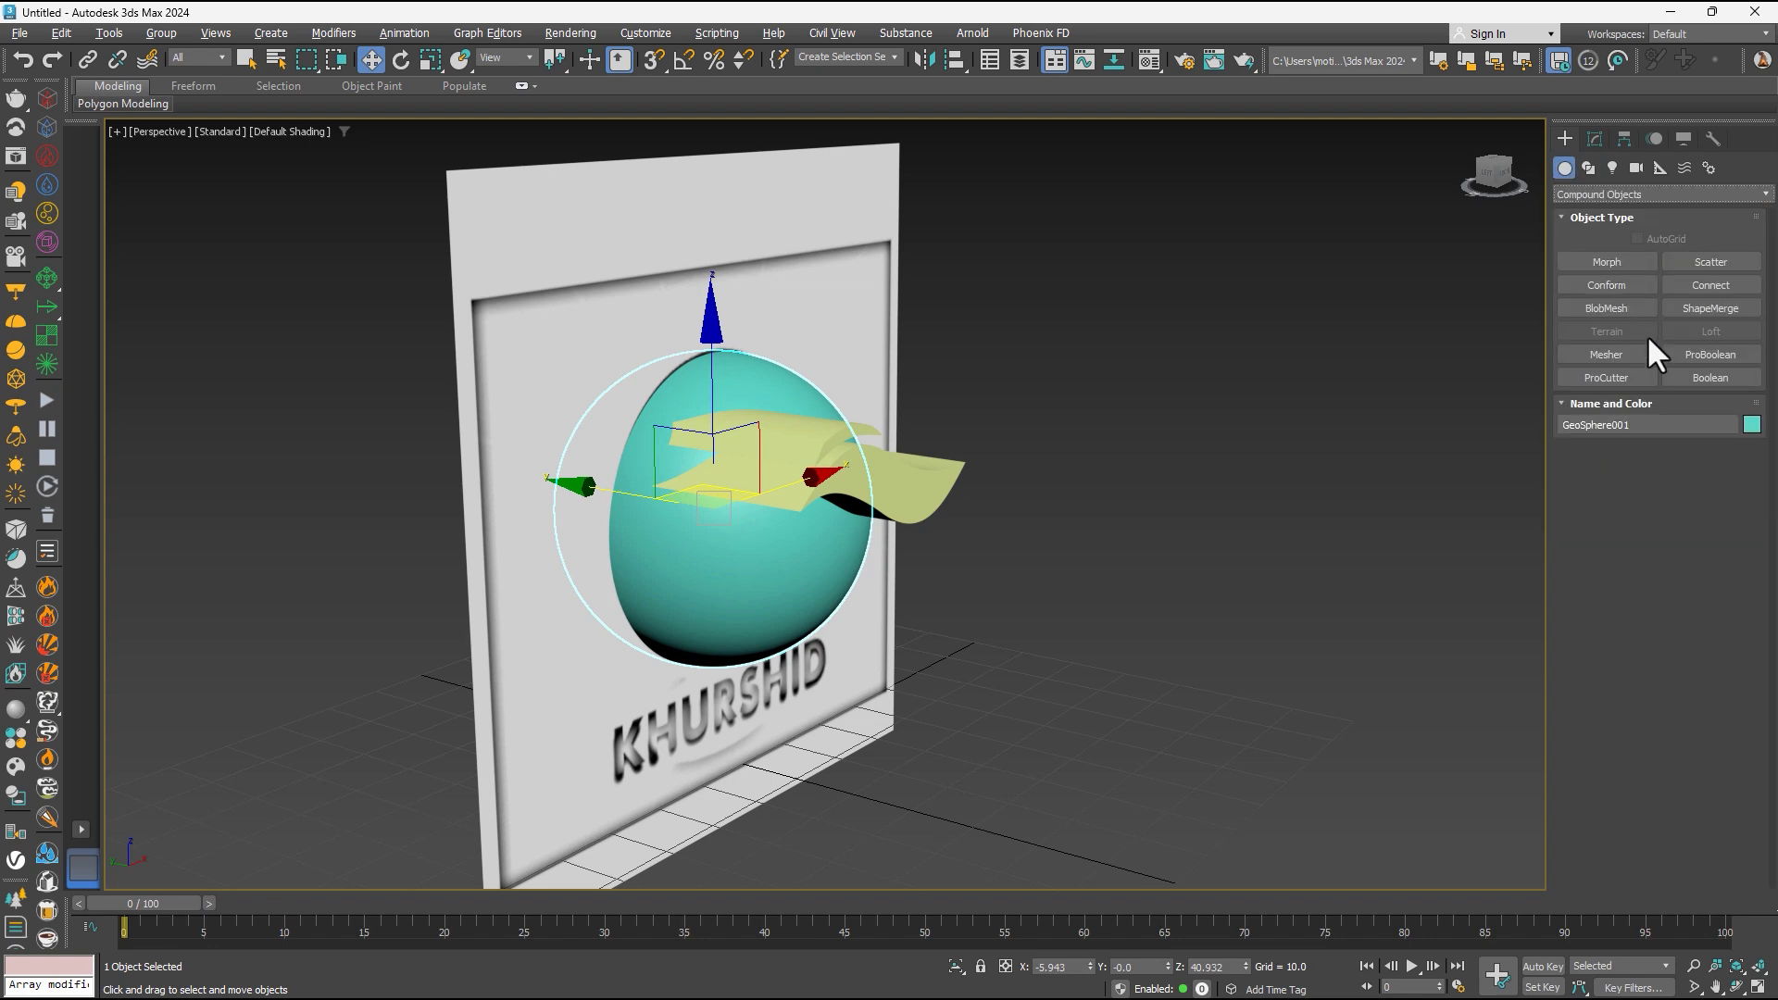
left_click(1709, 378)
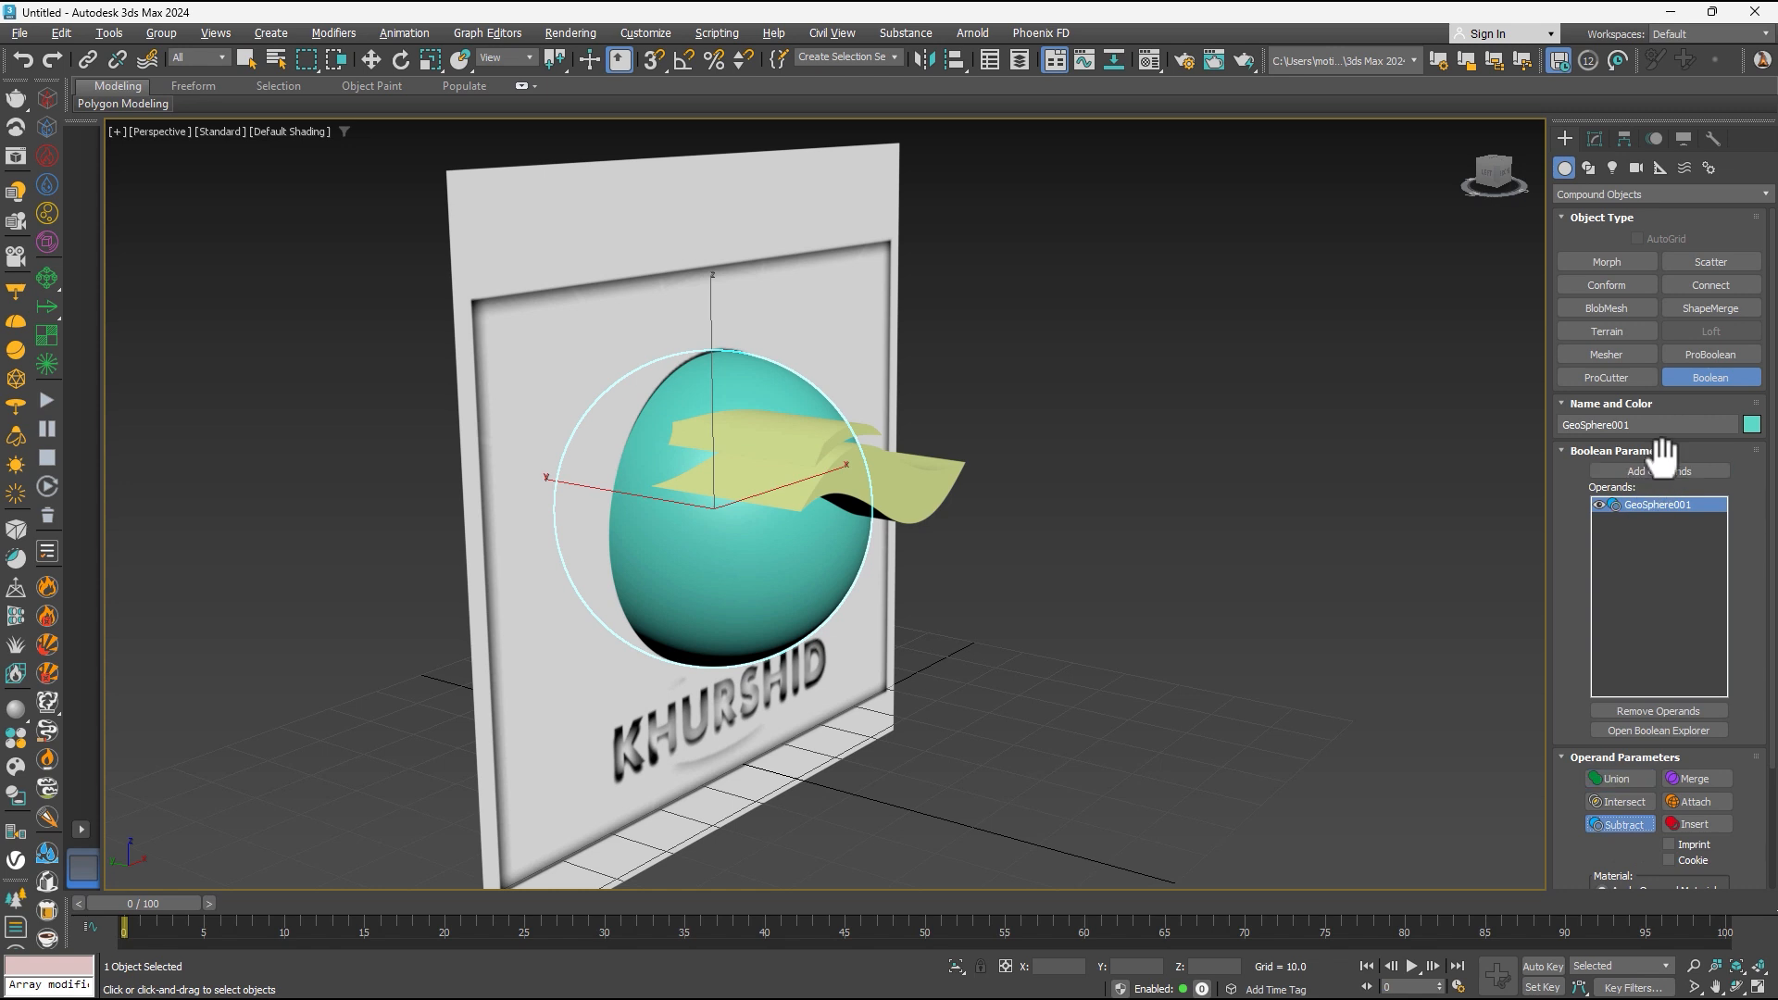
left_click(1659, 471)
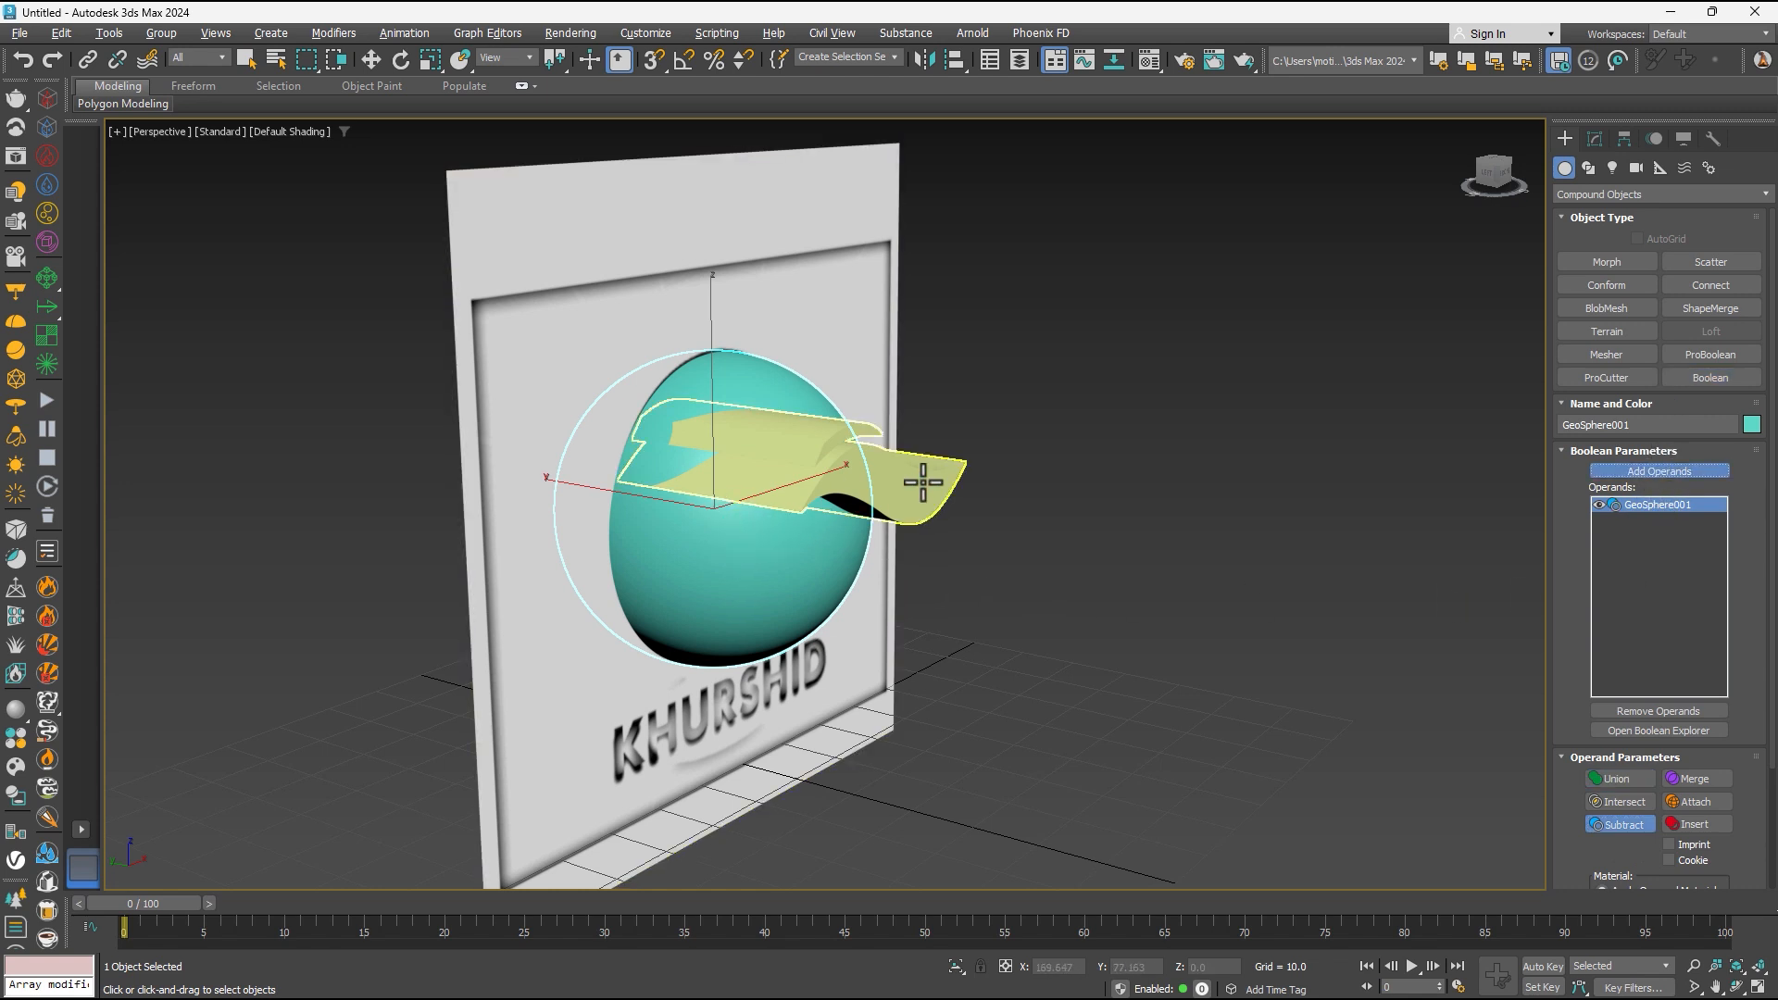
left_click(834, 472)
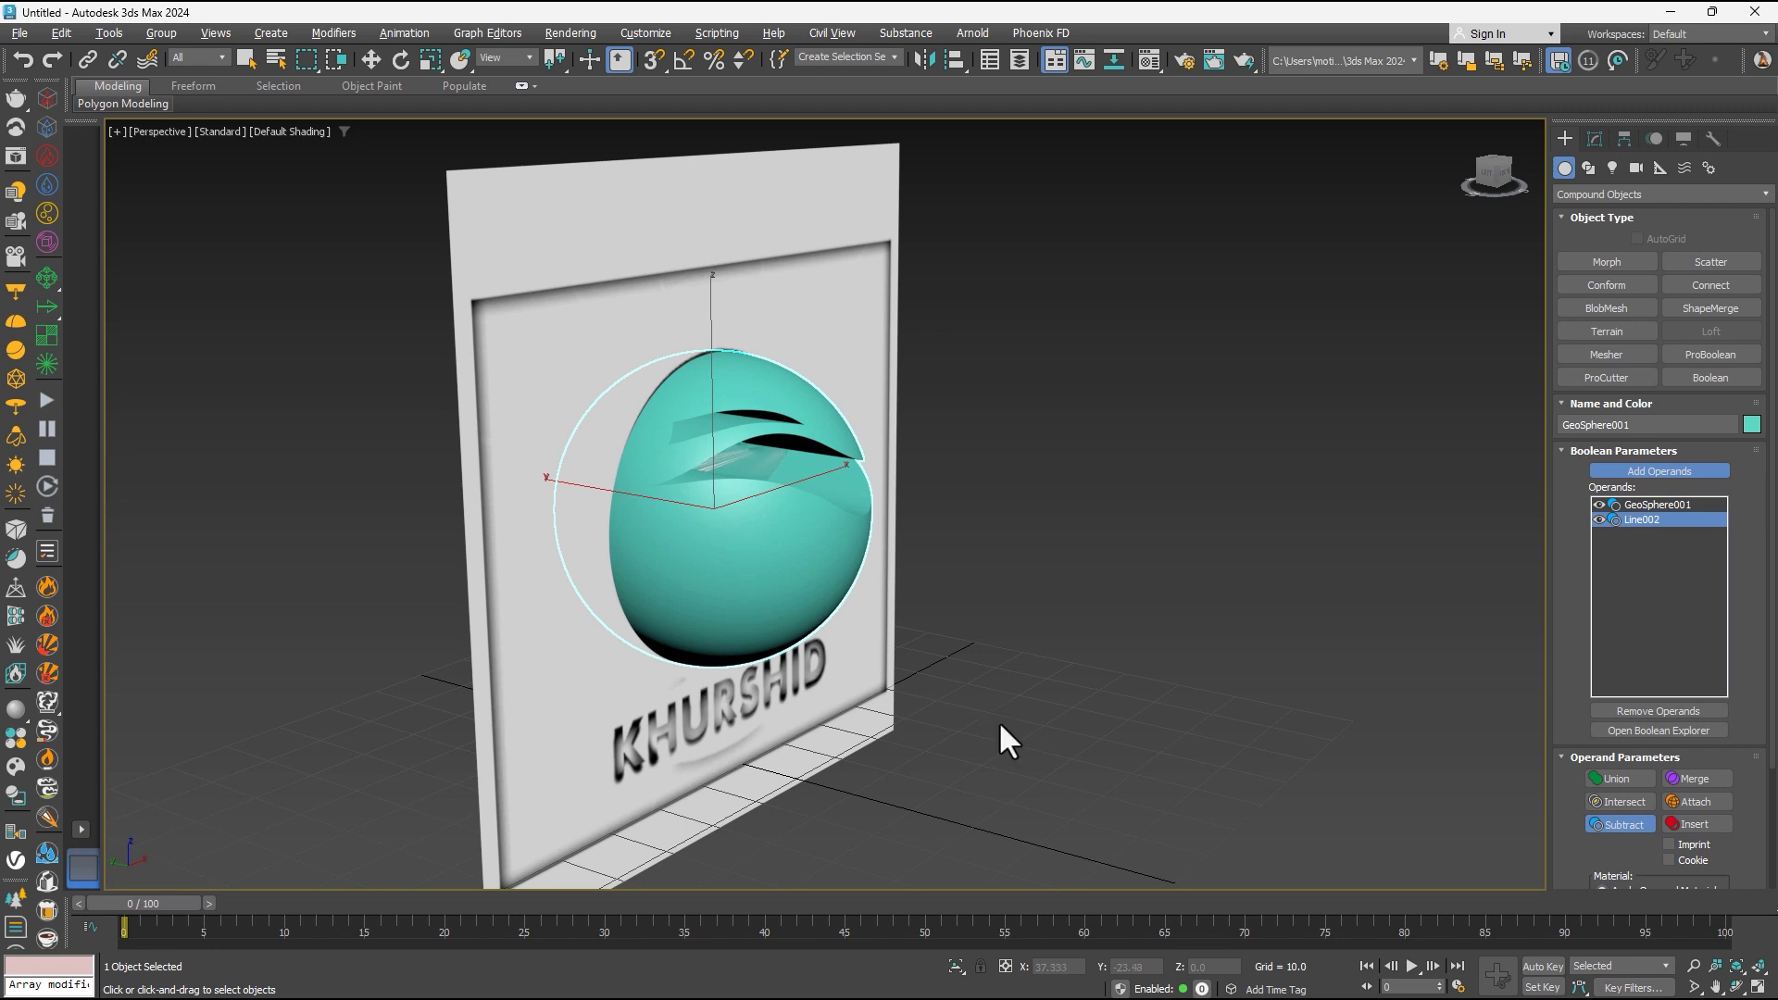
- Create a standard sphere with a radius of about 21.2 beside the reference plane and set its segments to 91
middle_click_drag(825, 509, 727, 497, "alt")
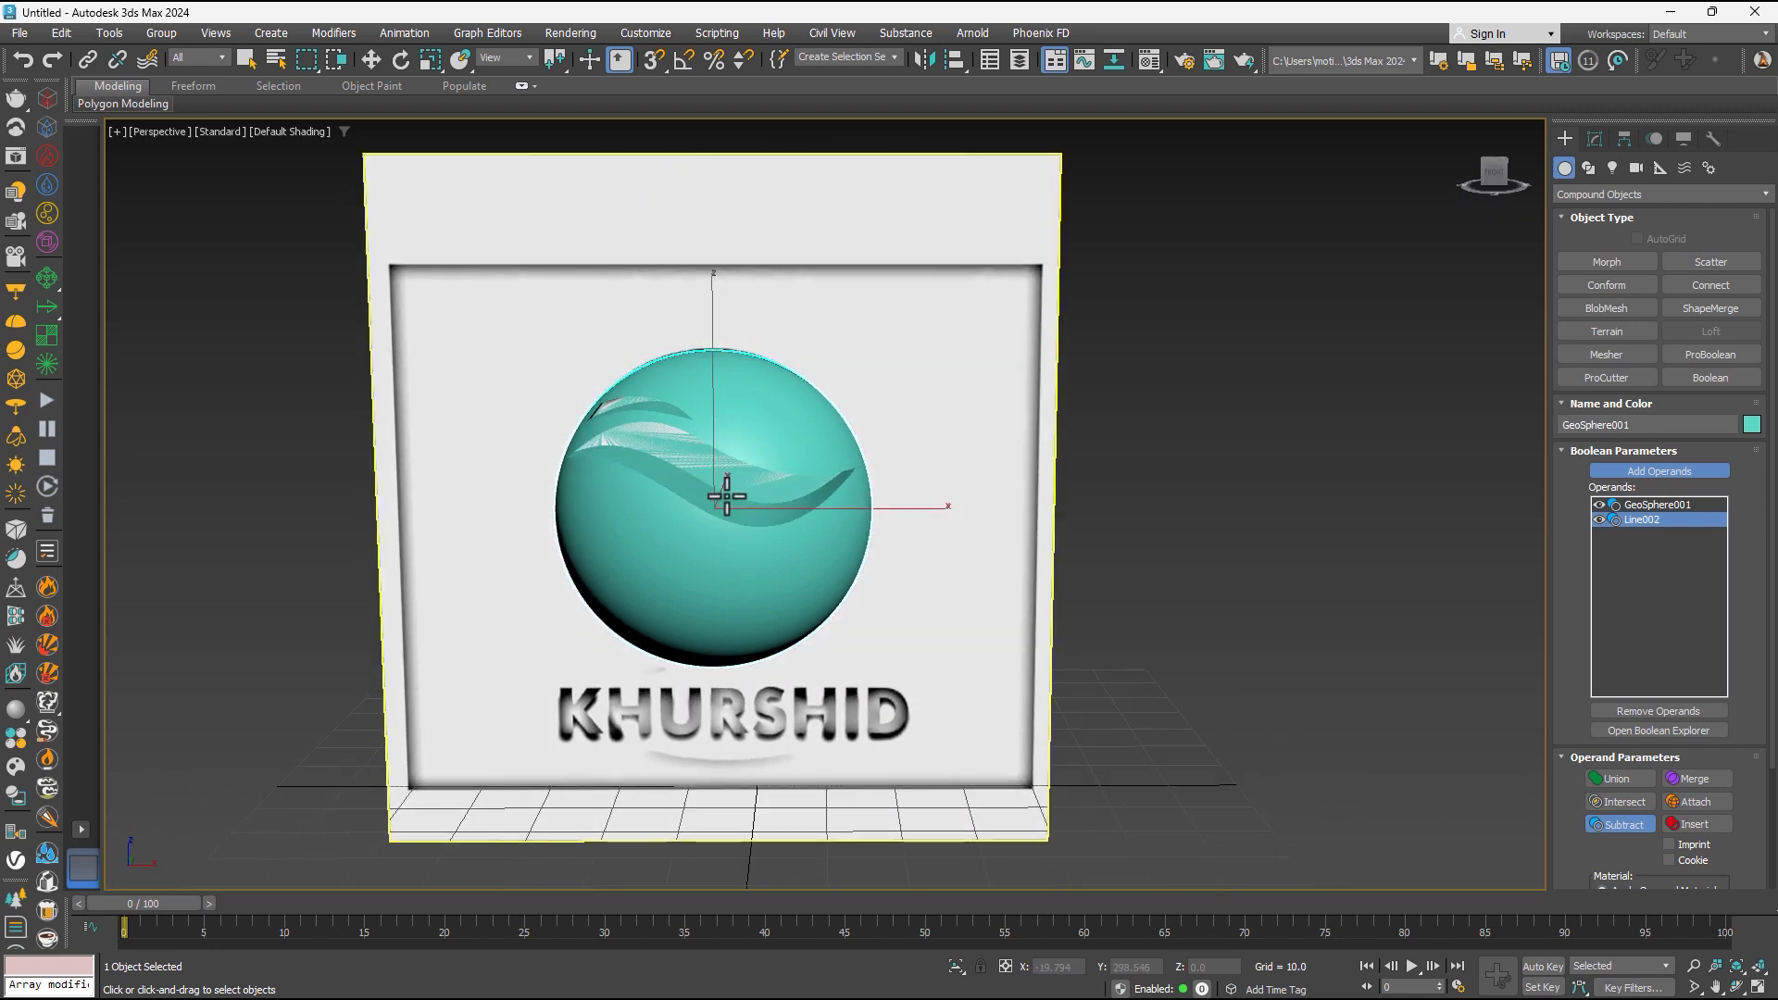
left_click_drag(1512, 165, 1552, 182)
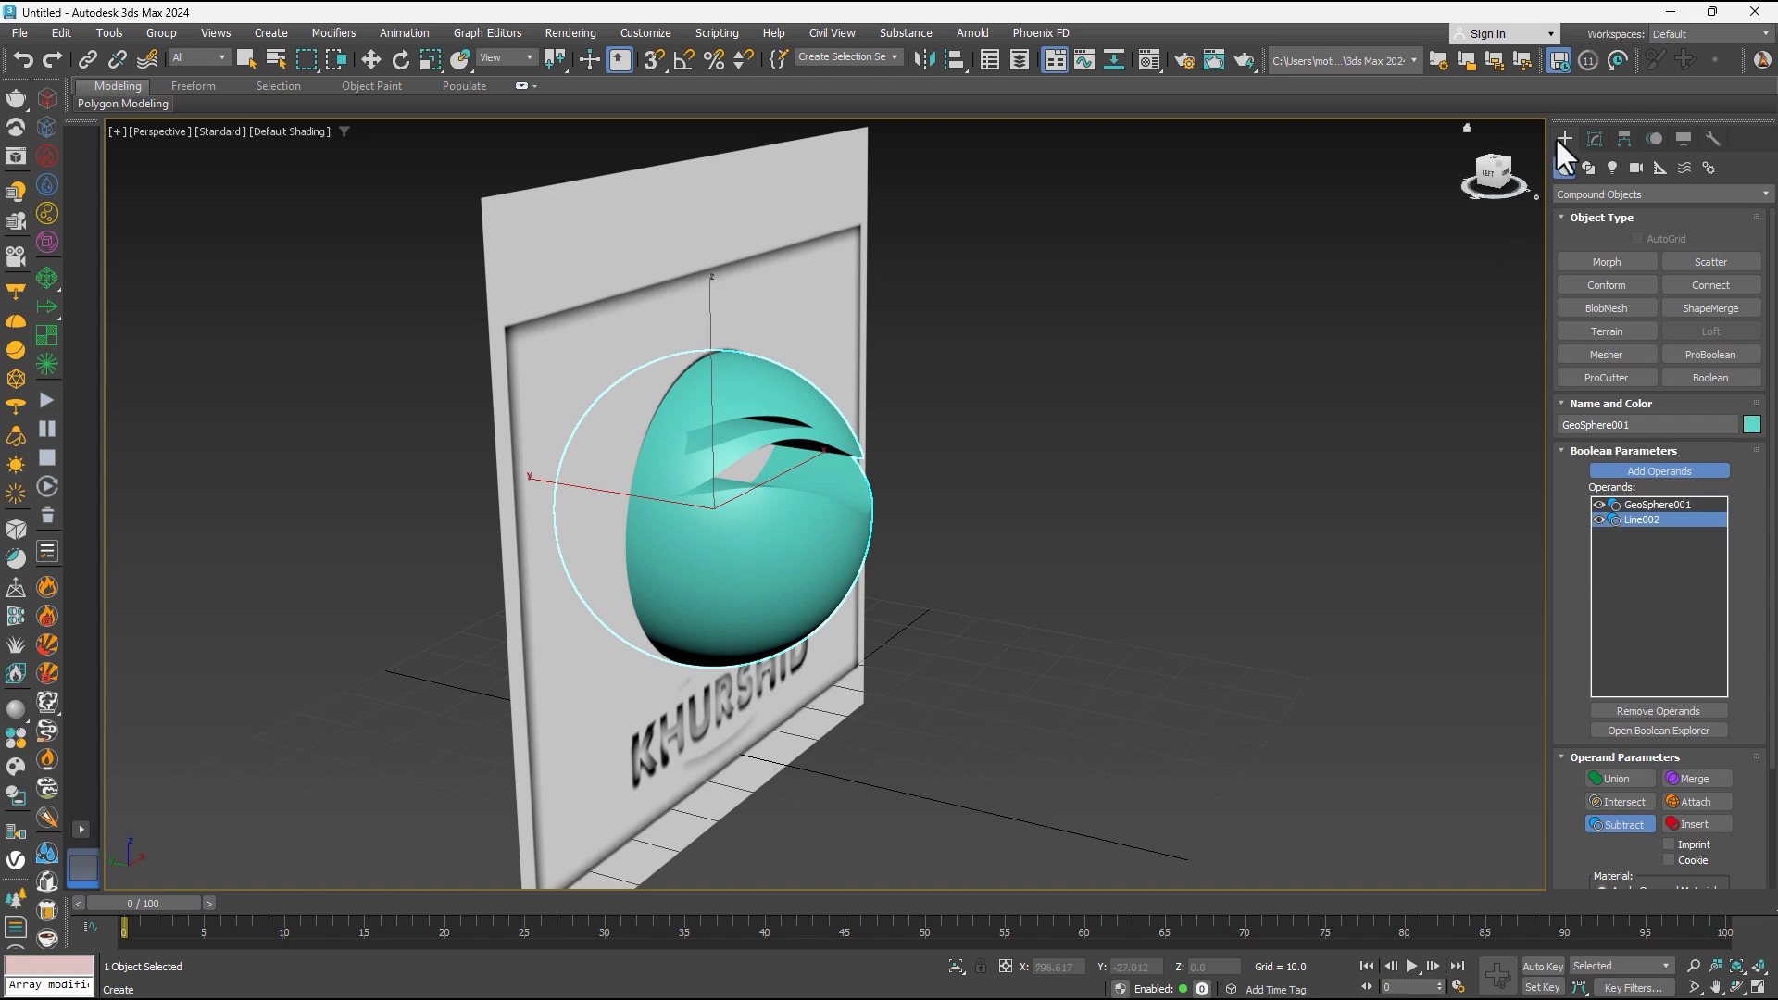
left_click(1580, 199)
left_click(1585, 211)
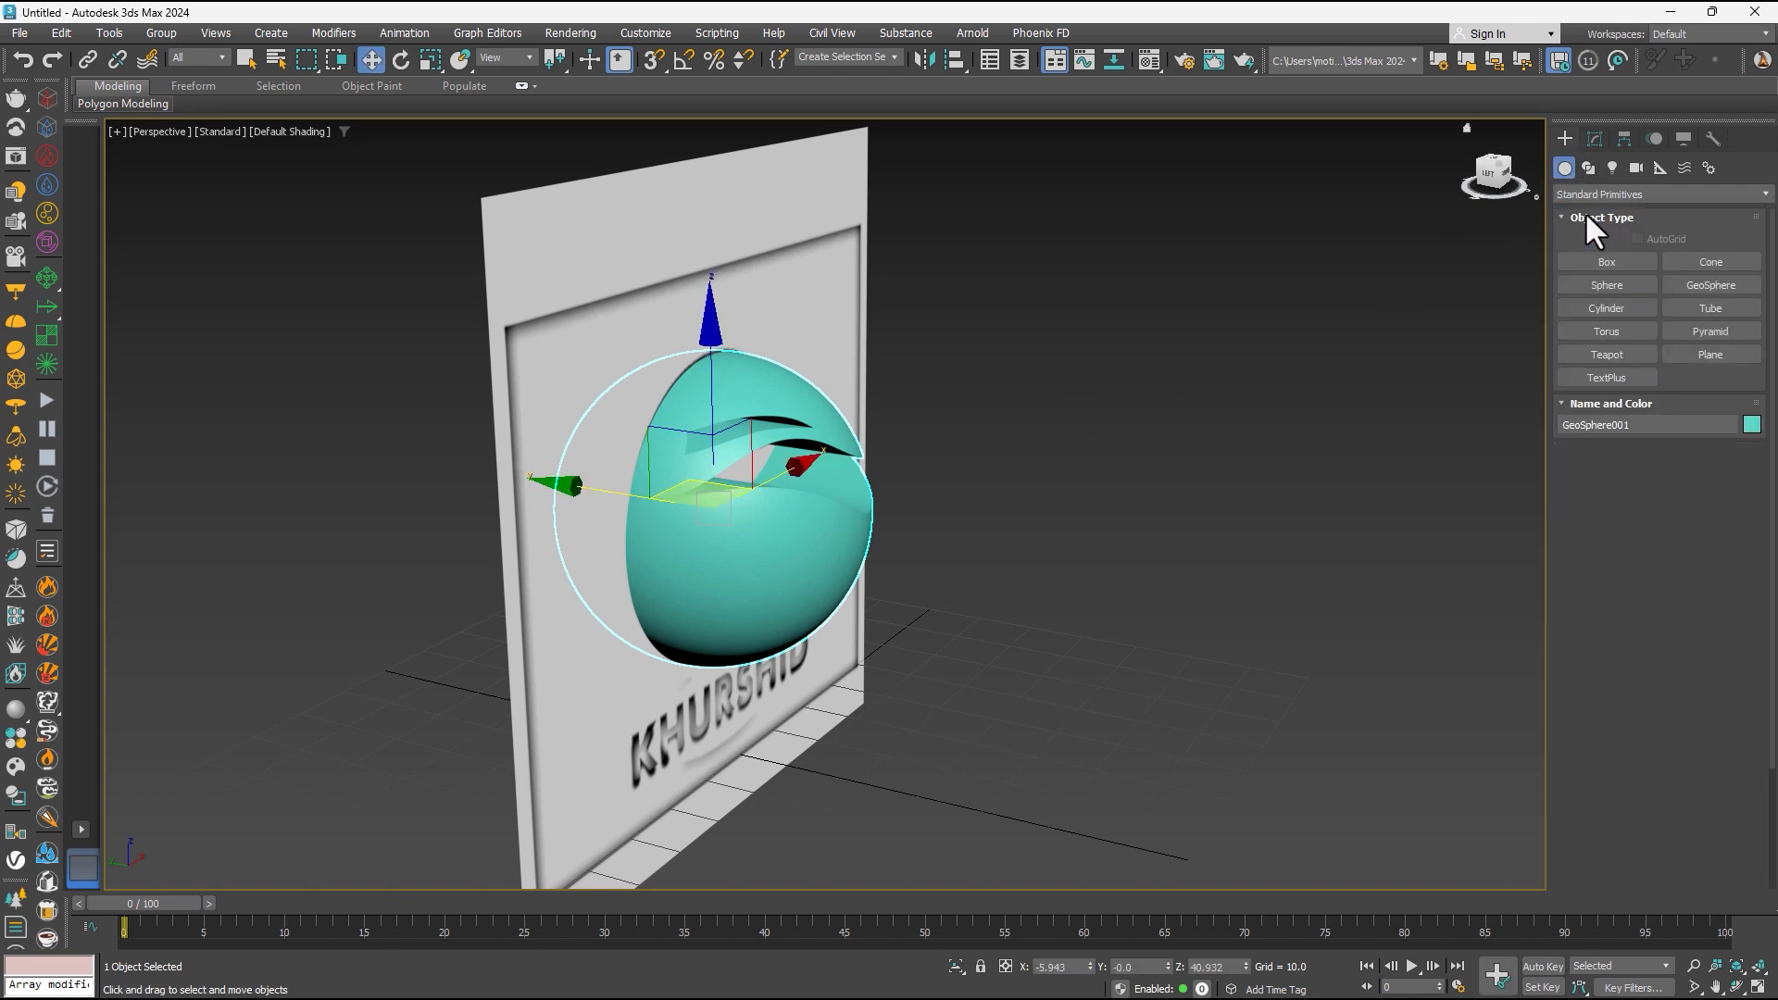
left_click(1583, 285)
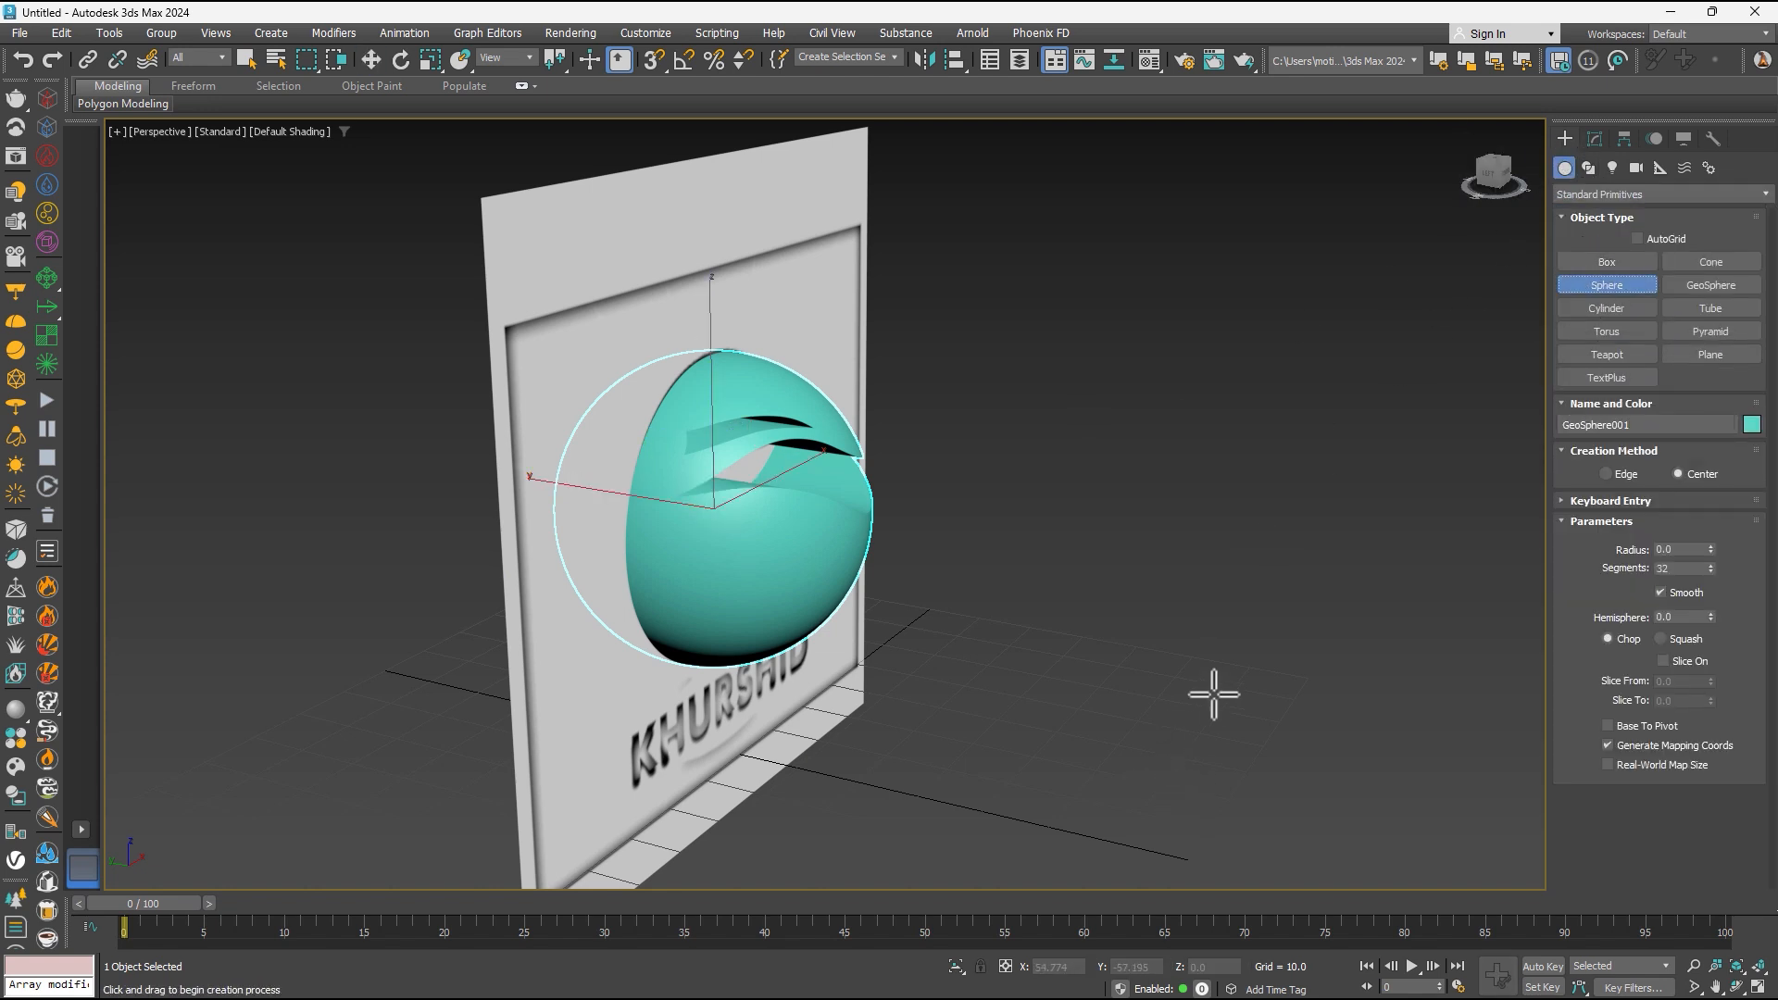
left_click_drag(1211, 693, 1274, 745)
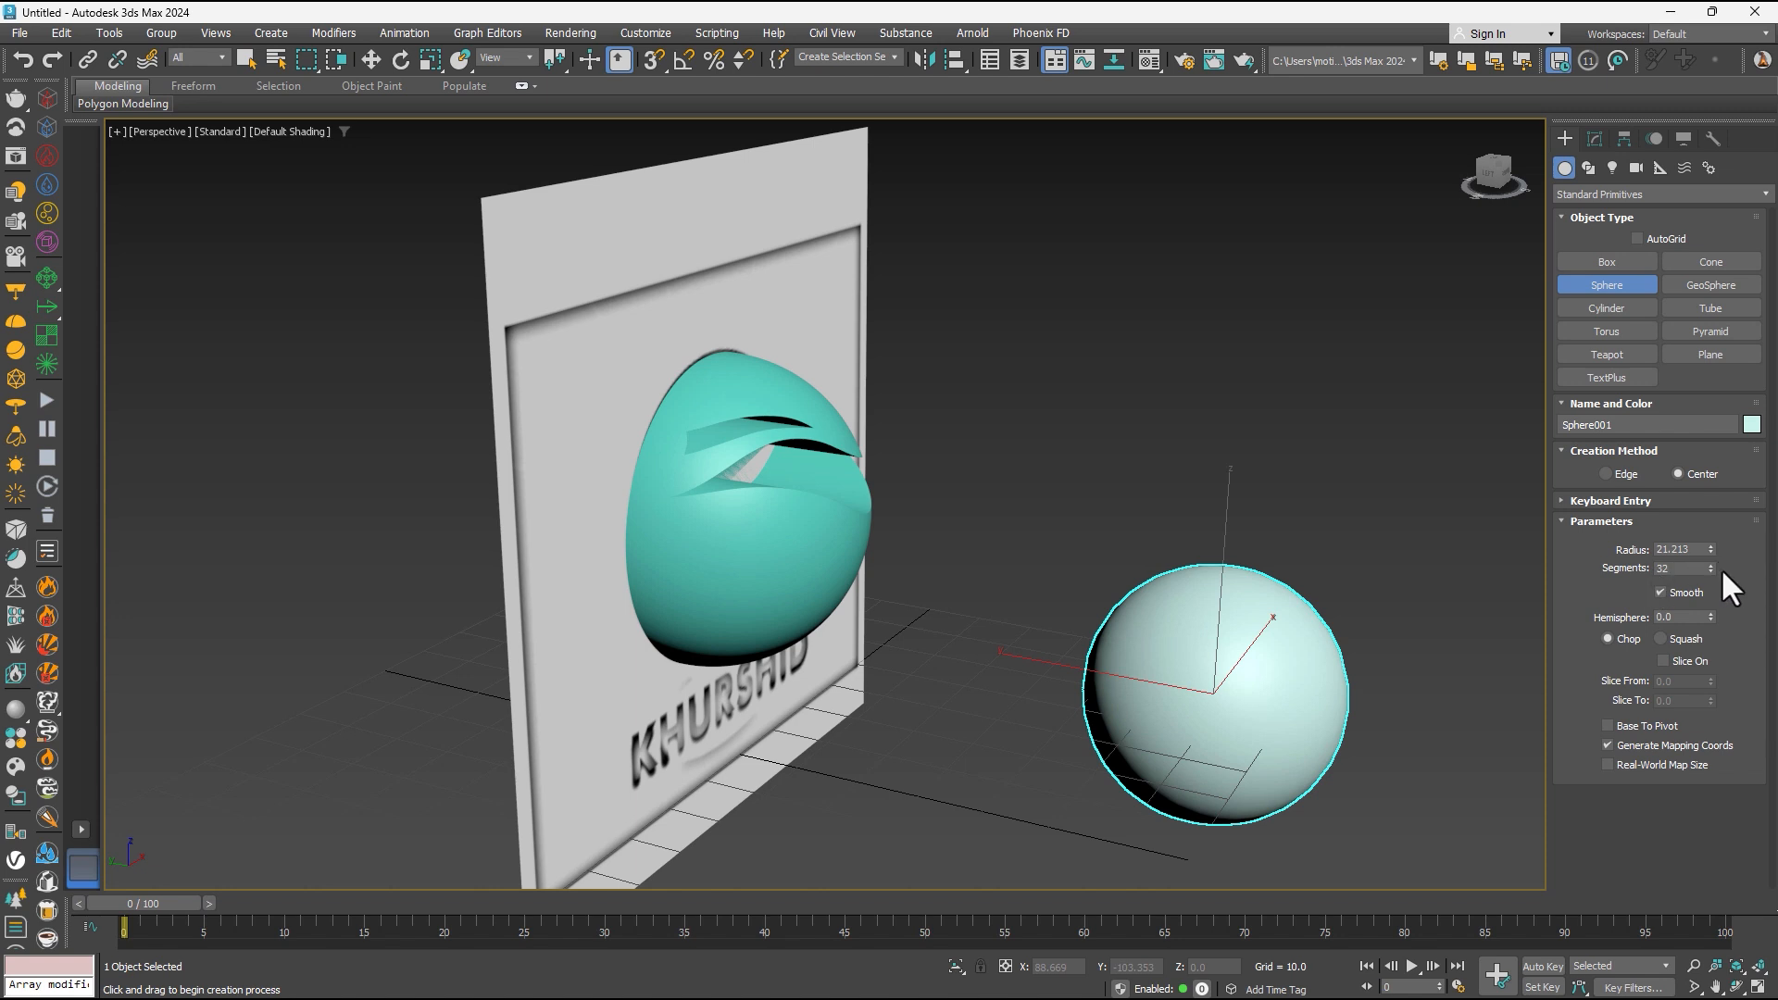
left_click_drag(1710, 567, 1715, 520)
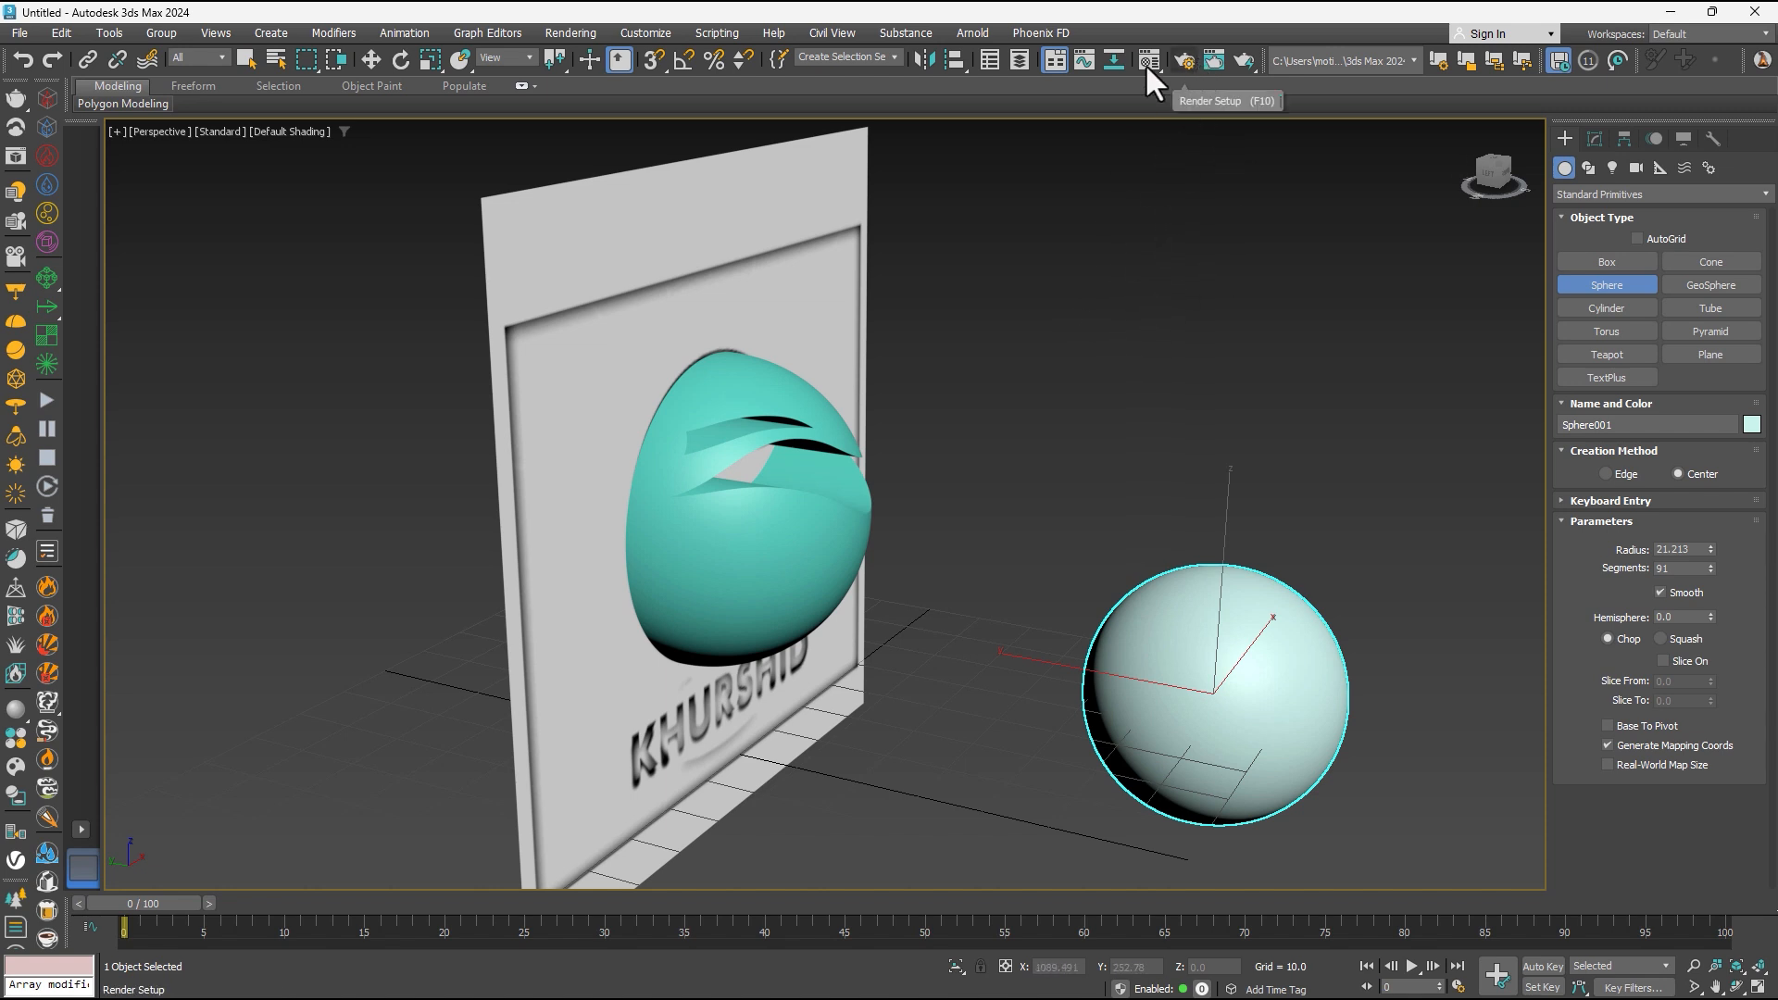
- Align the new sphere center to center with the cut geosphere on the X, Y and Z positions
left_click(953, 59)
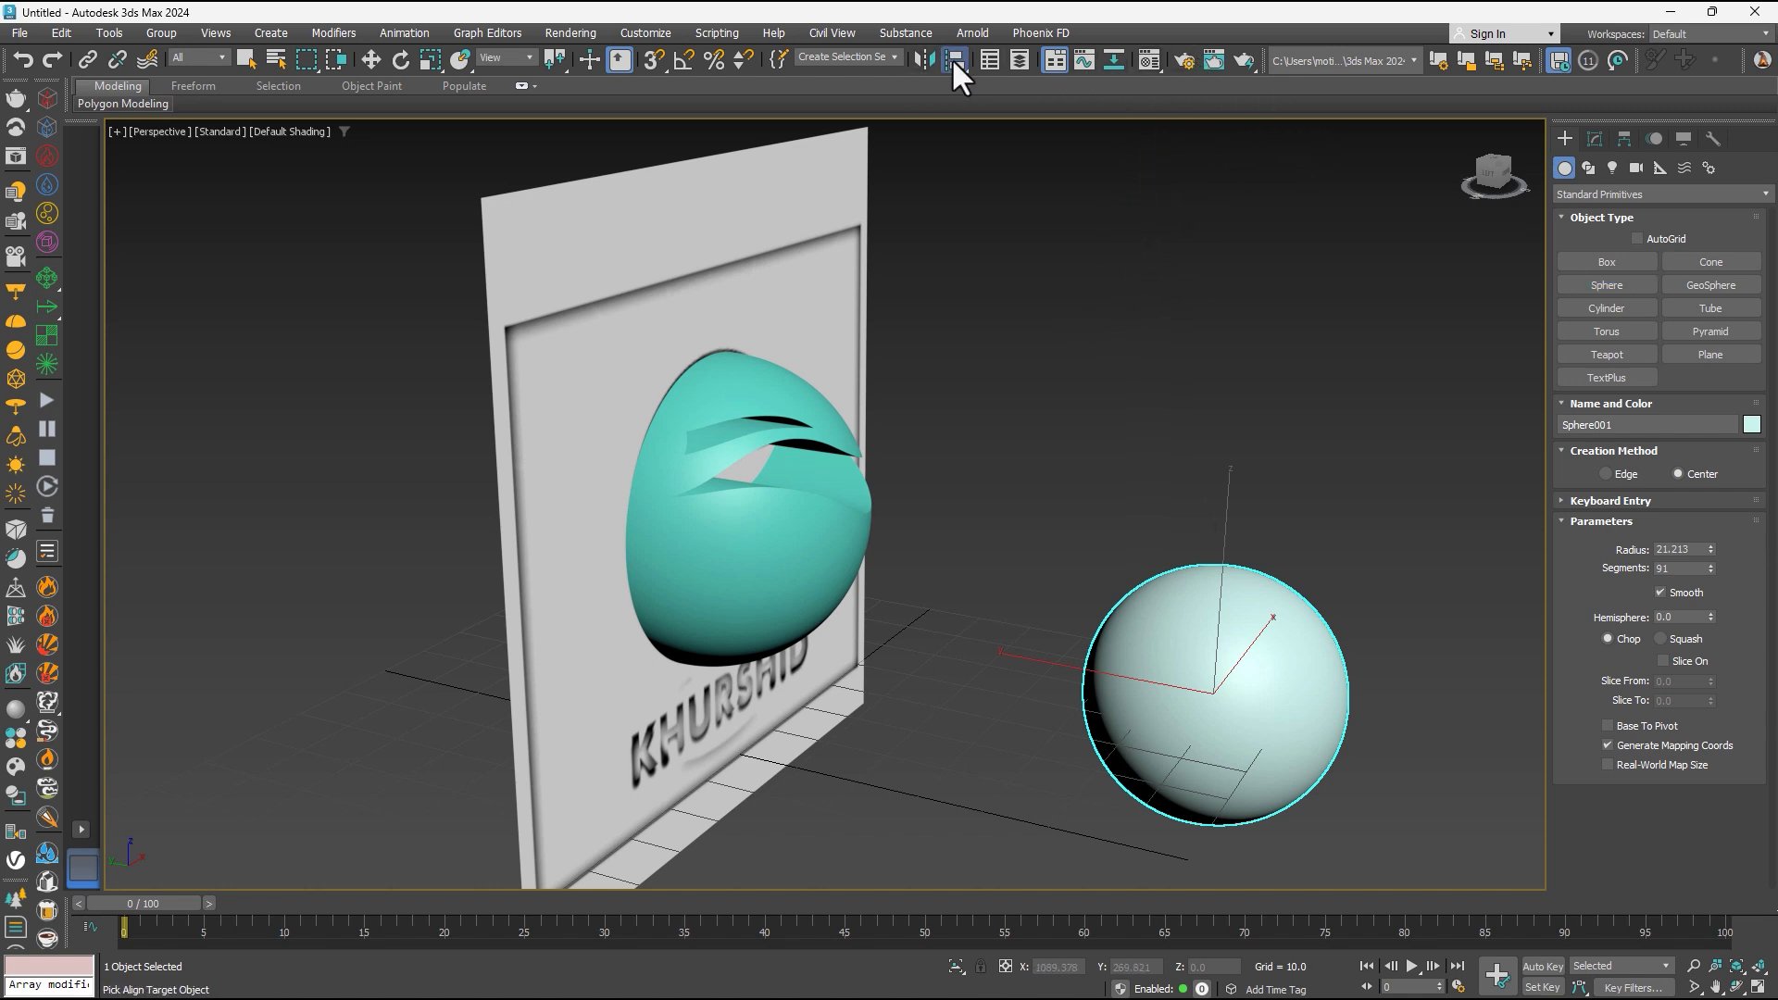
left_click(805, 531)
left_click_drag(853, 342, 1166, 318)
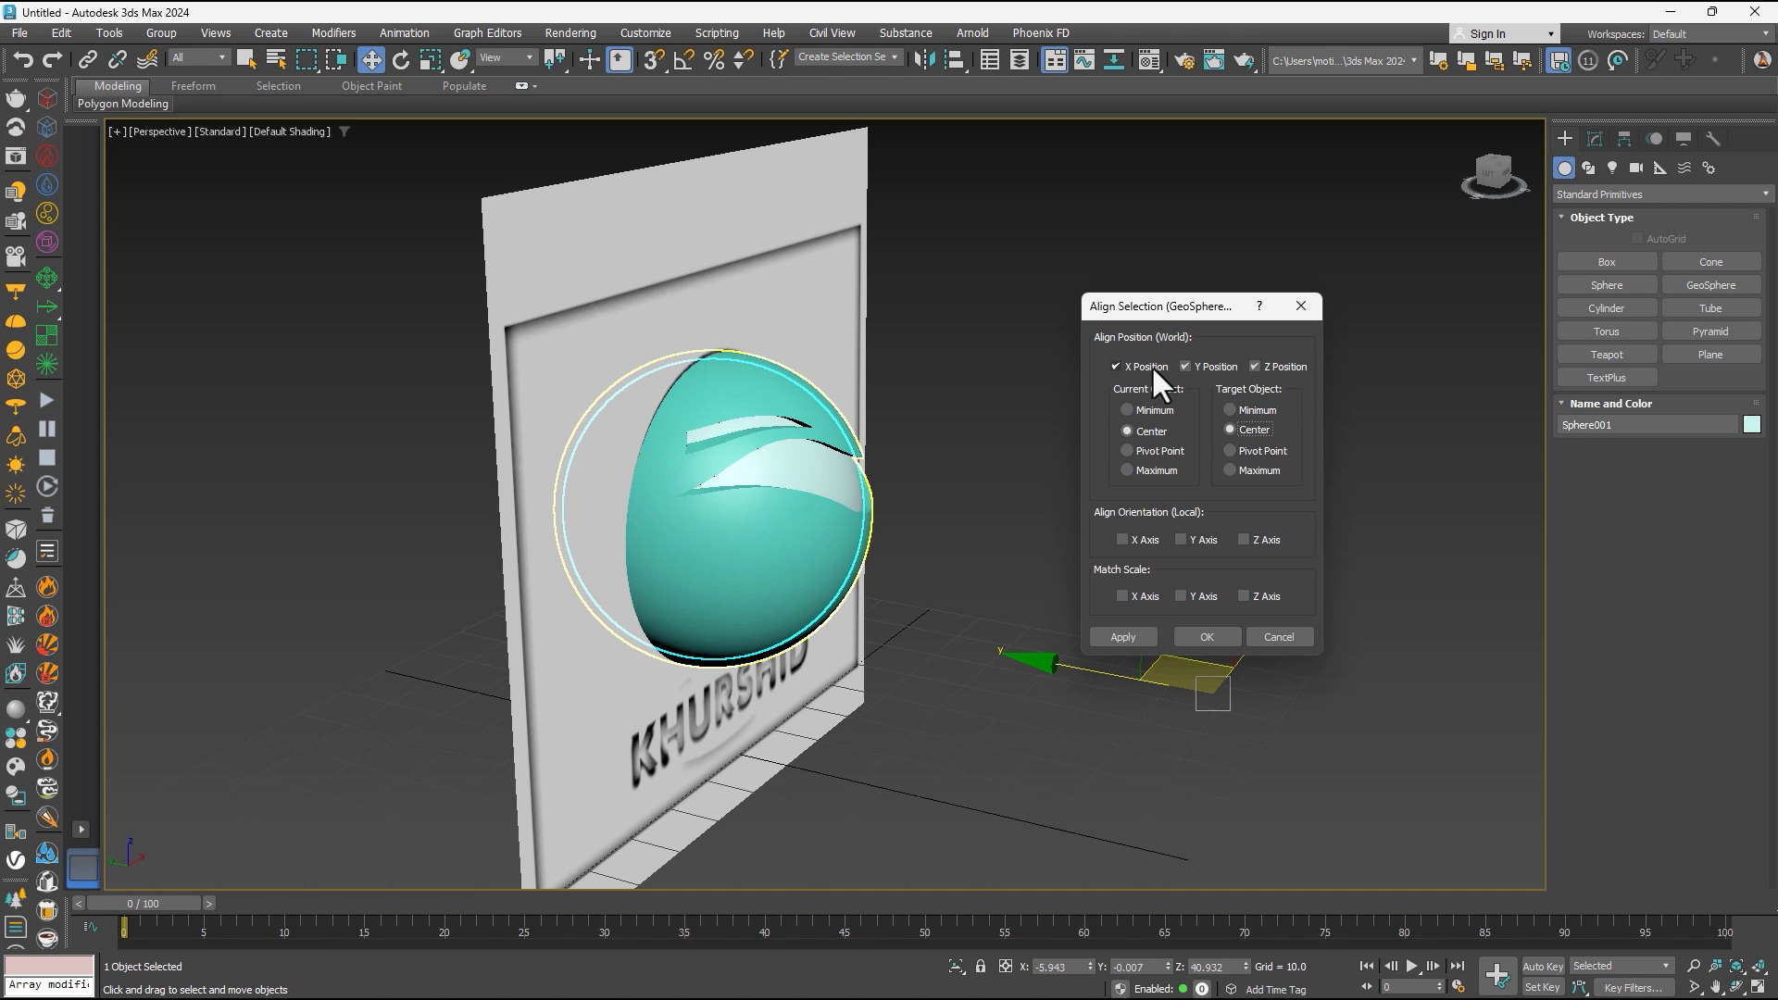
left_click(1218, 635)
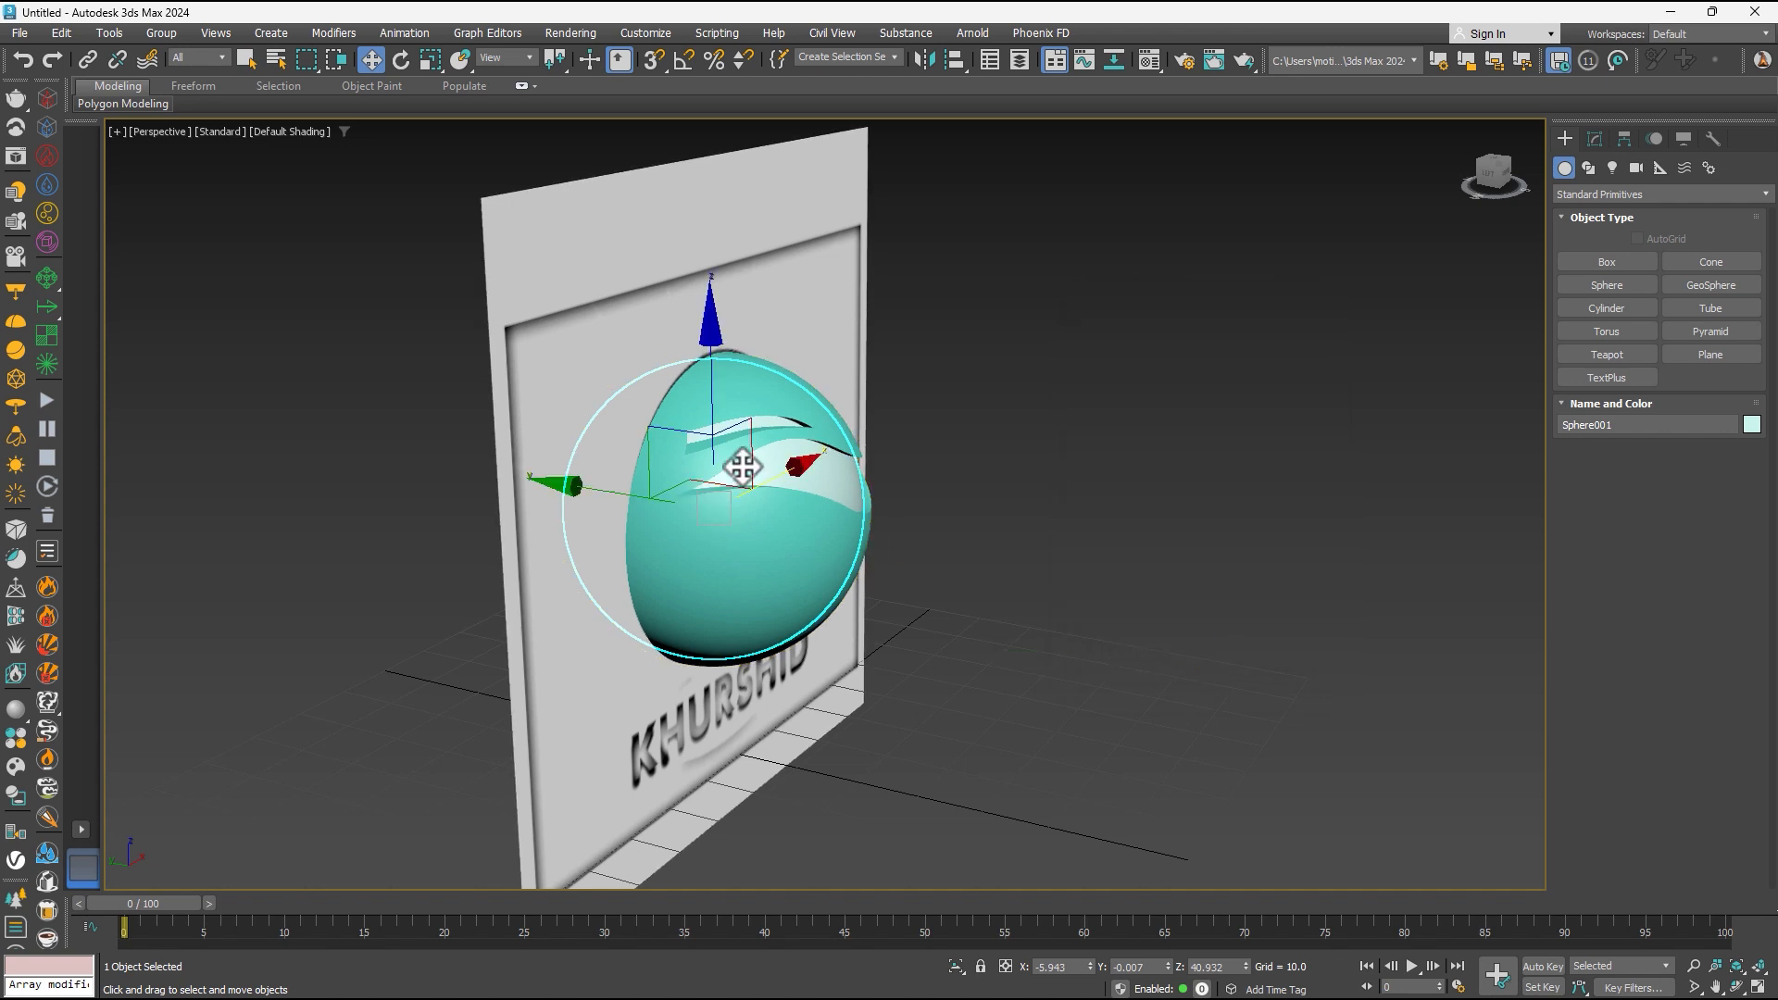
- Delete the reference plane holding the logo sketch
right_click(796, 424)
left_click(817, 441)
left_click(824, 266)
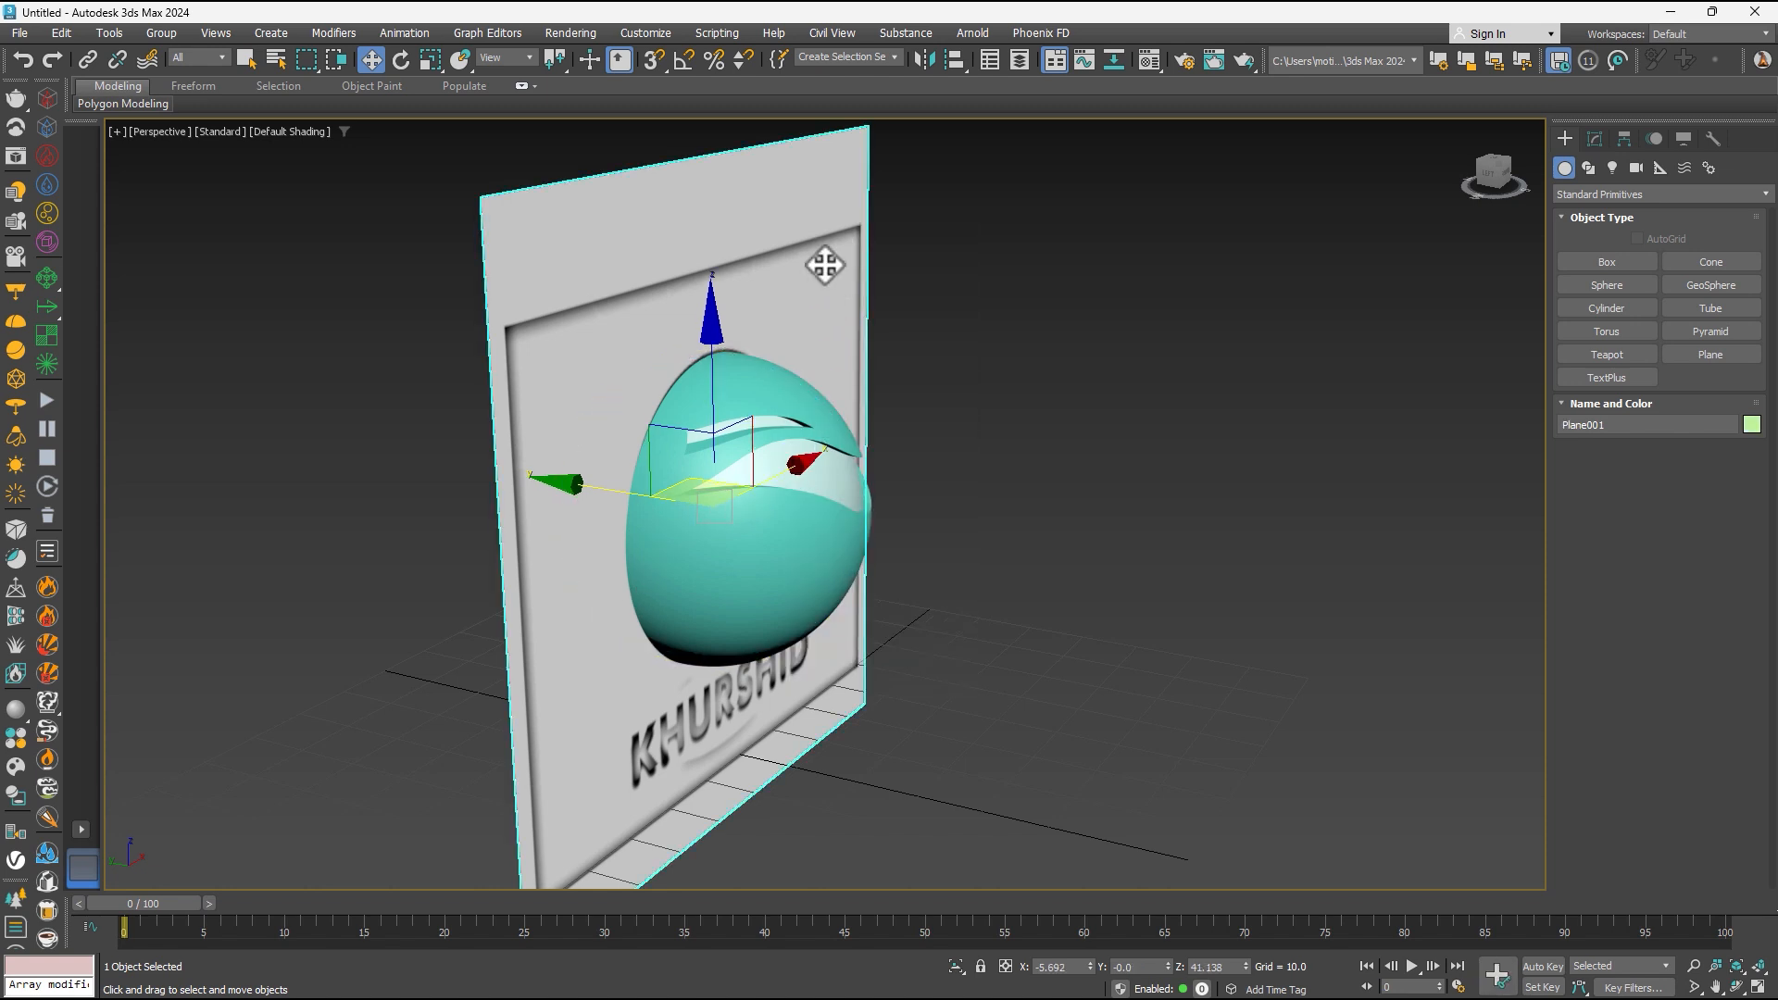
key("Delete")
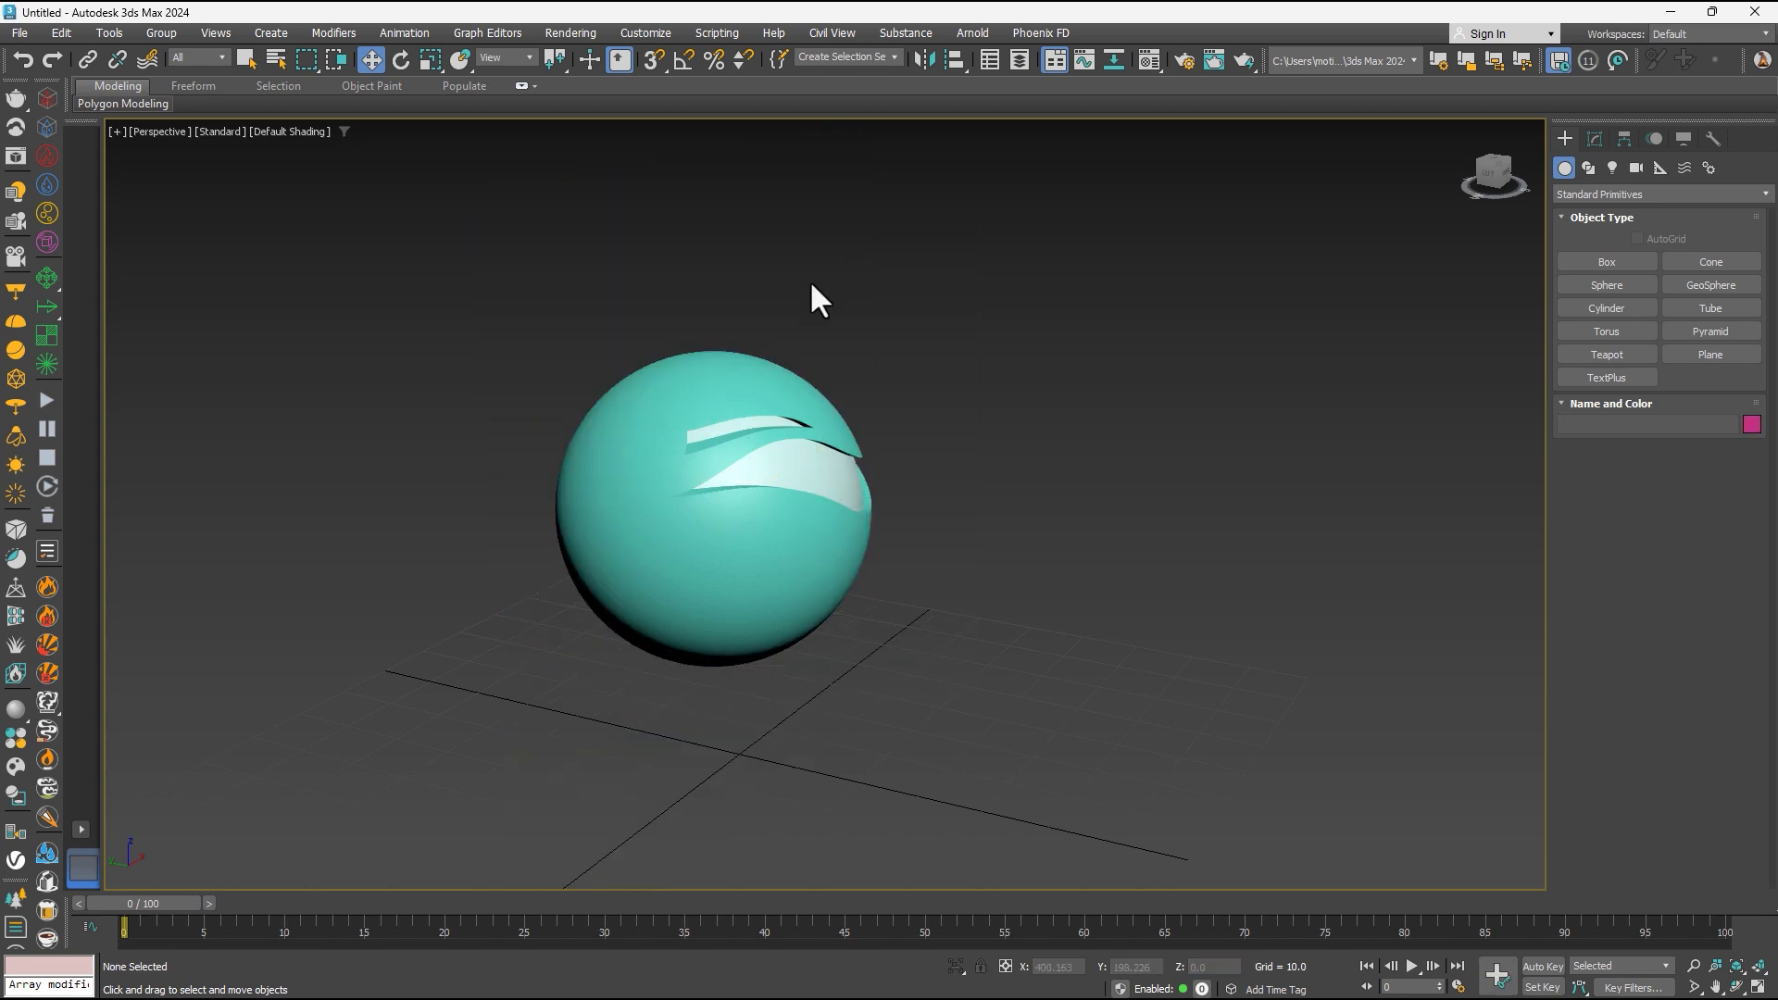
- Scale the inner sphere uniformly to about 103.9% so it fills the cut geosphere just beneath its surface
left_click(812, 472)
middle_click_drag(839, 494, 765, 476, "alt")
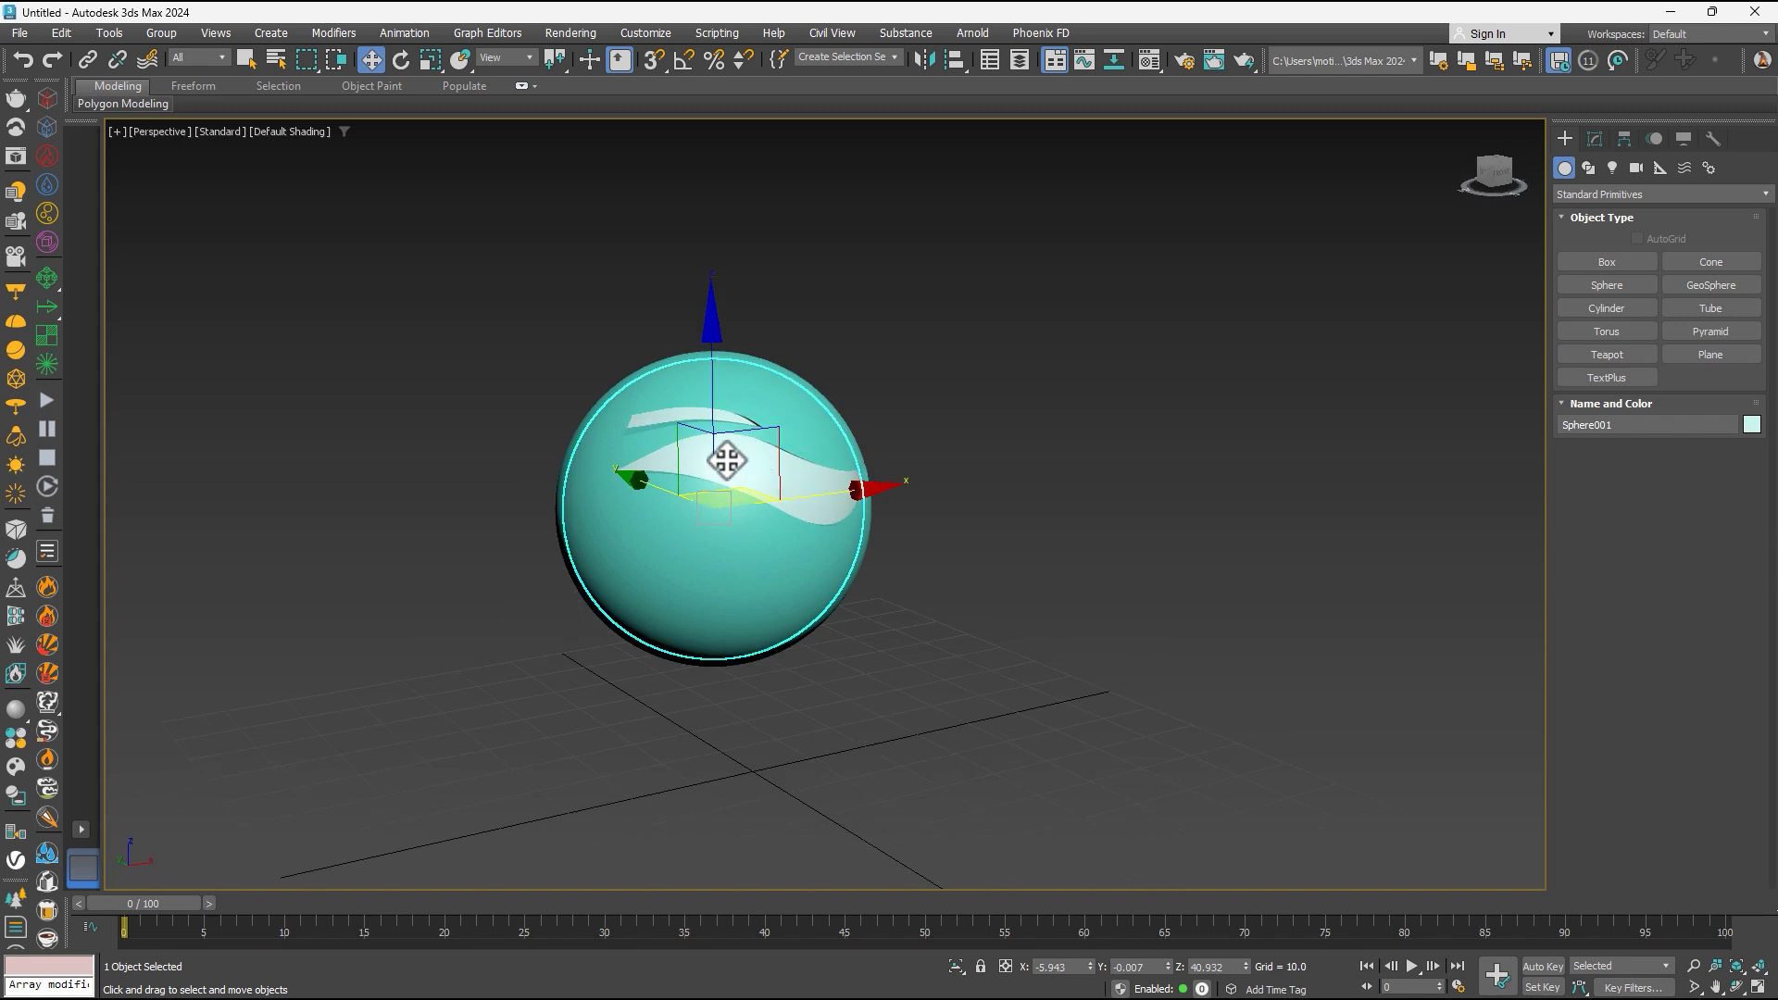
key("r")
mouse_move(691, 480)
middle_mouse_down("alt")
mouse_move(802, 472)
mouse_move(746, 480)
mouse_move(767, 478)
middle_mouse_up("alt")
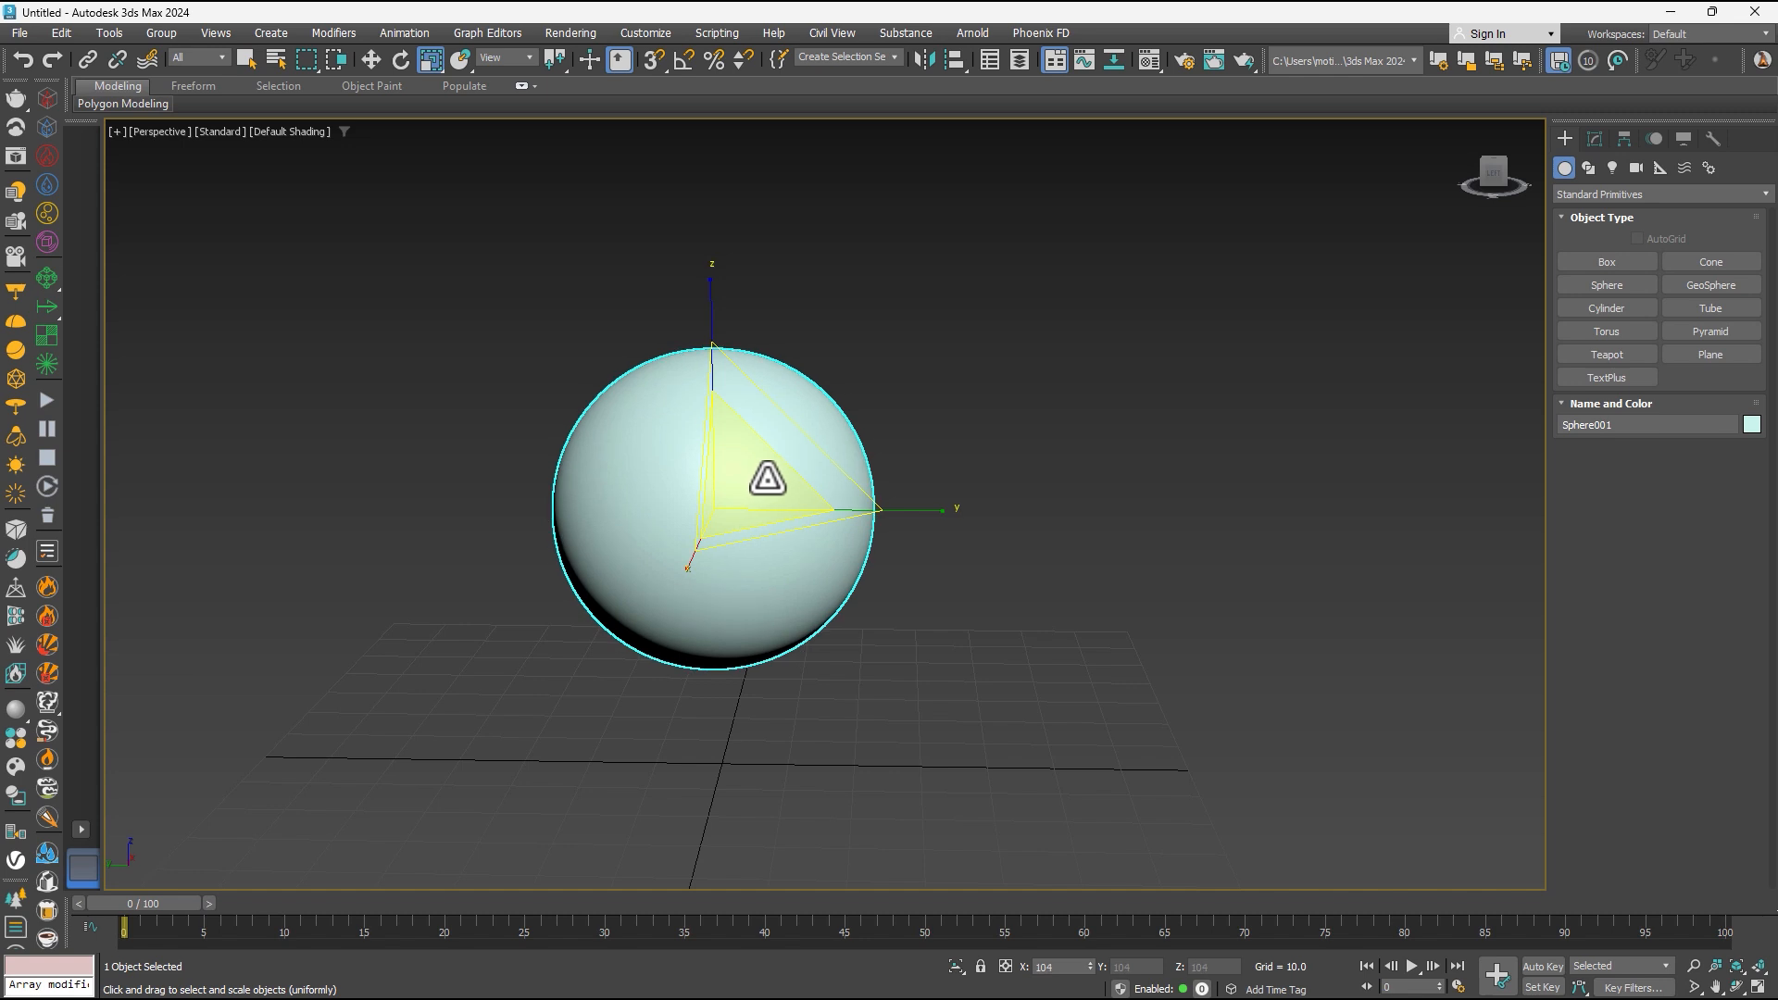
left_click_drag(767, 477, 782, 479)
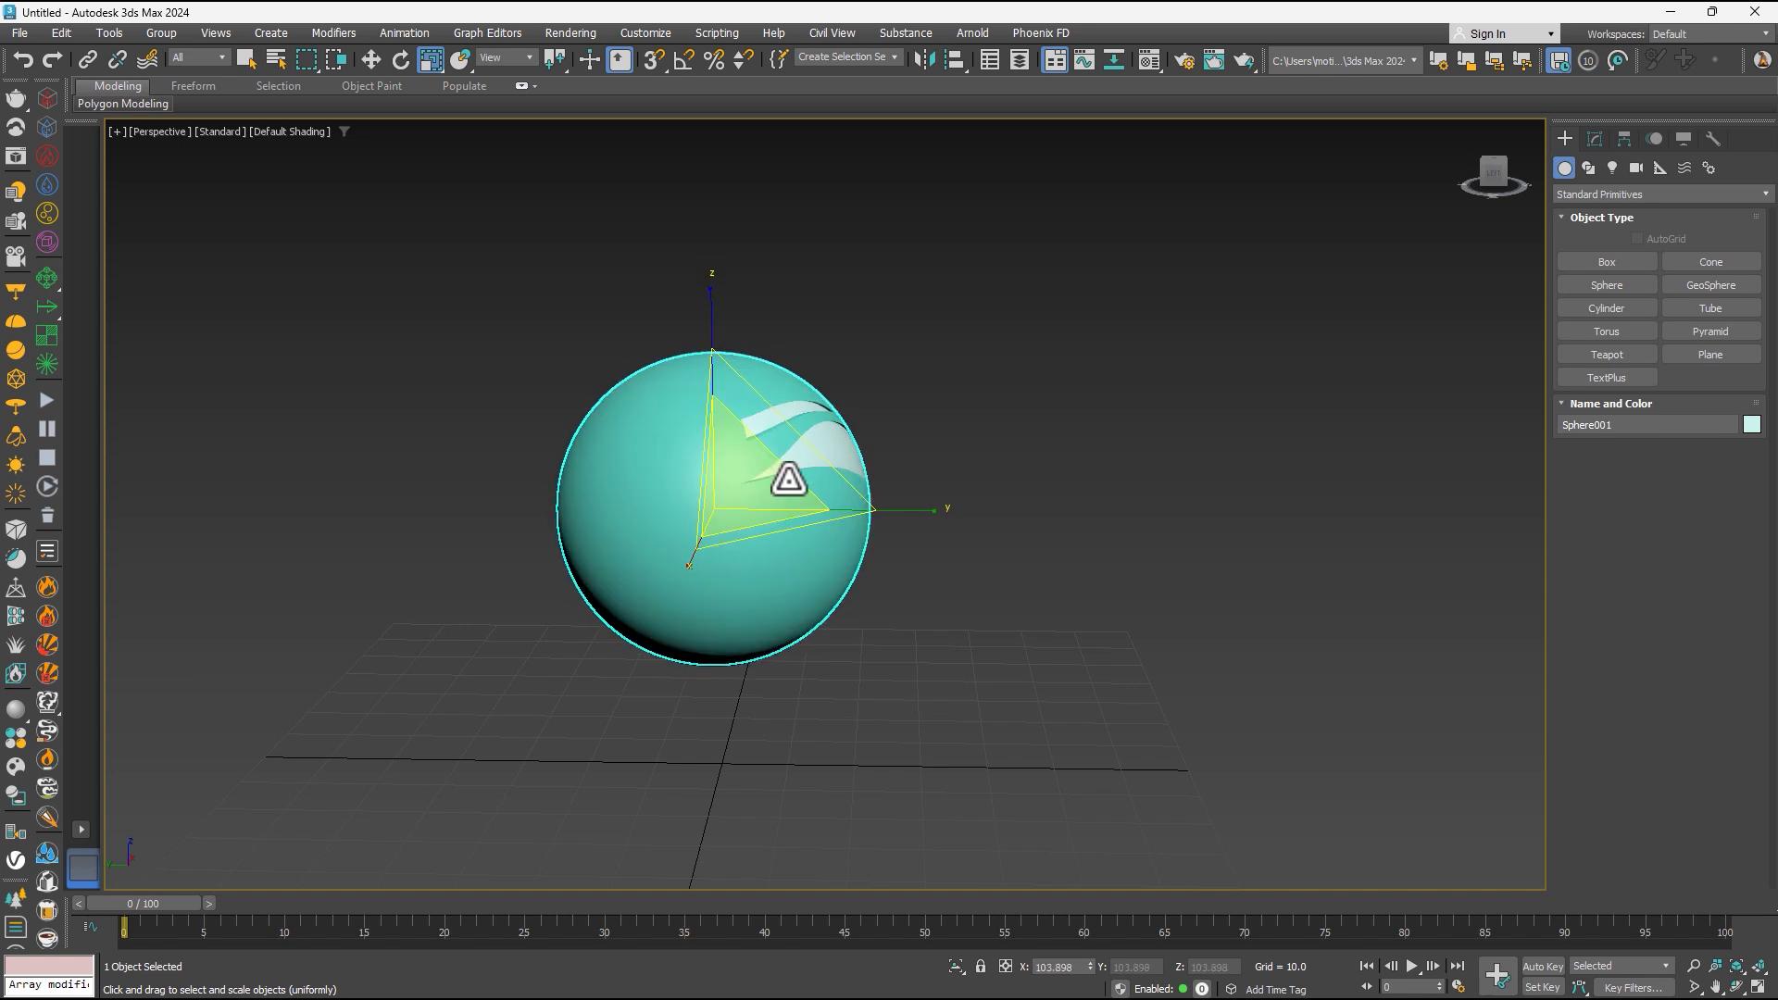
middle_click_drag(782, 479, 841, 454, "alt")
right_click(830, 468)
left_click(907, 459)
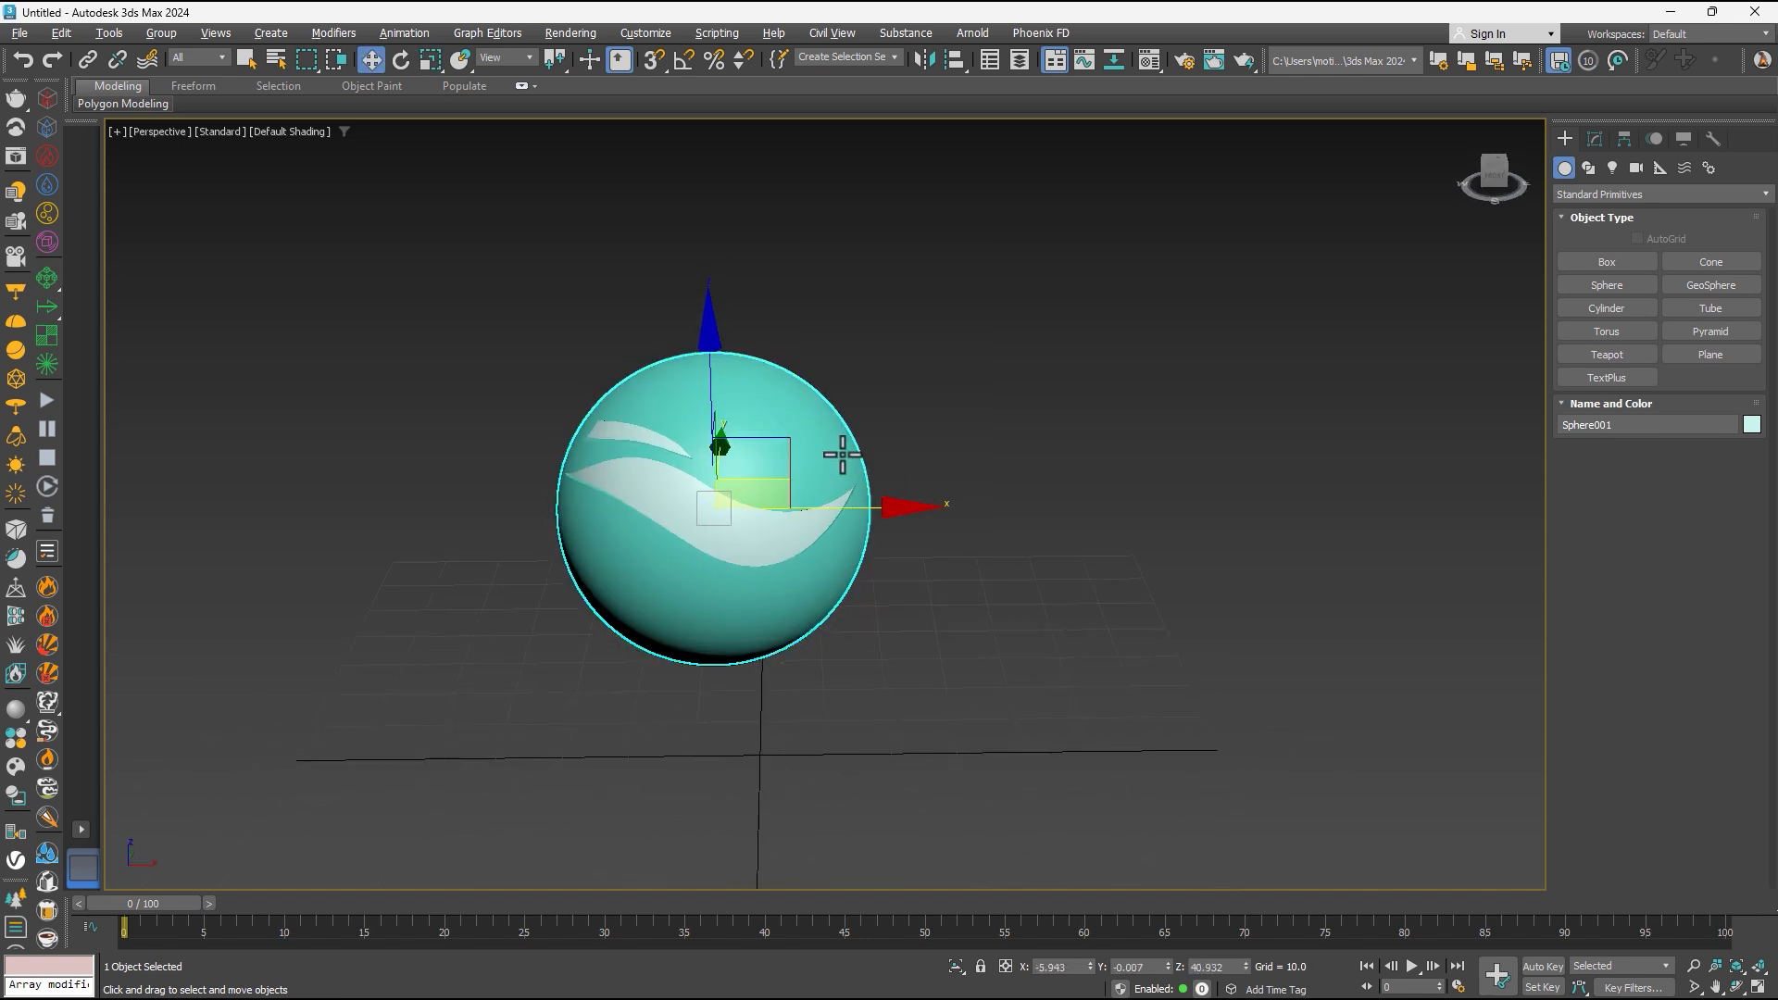
- Select both spheres and flatten them together along the Y axis, undoing a trial scaling along X first
left_click_drag(191, 784, 192, 786)
middle_click_drag(635, 666, 824, 635, "alt")
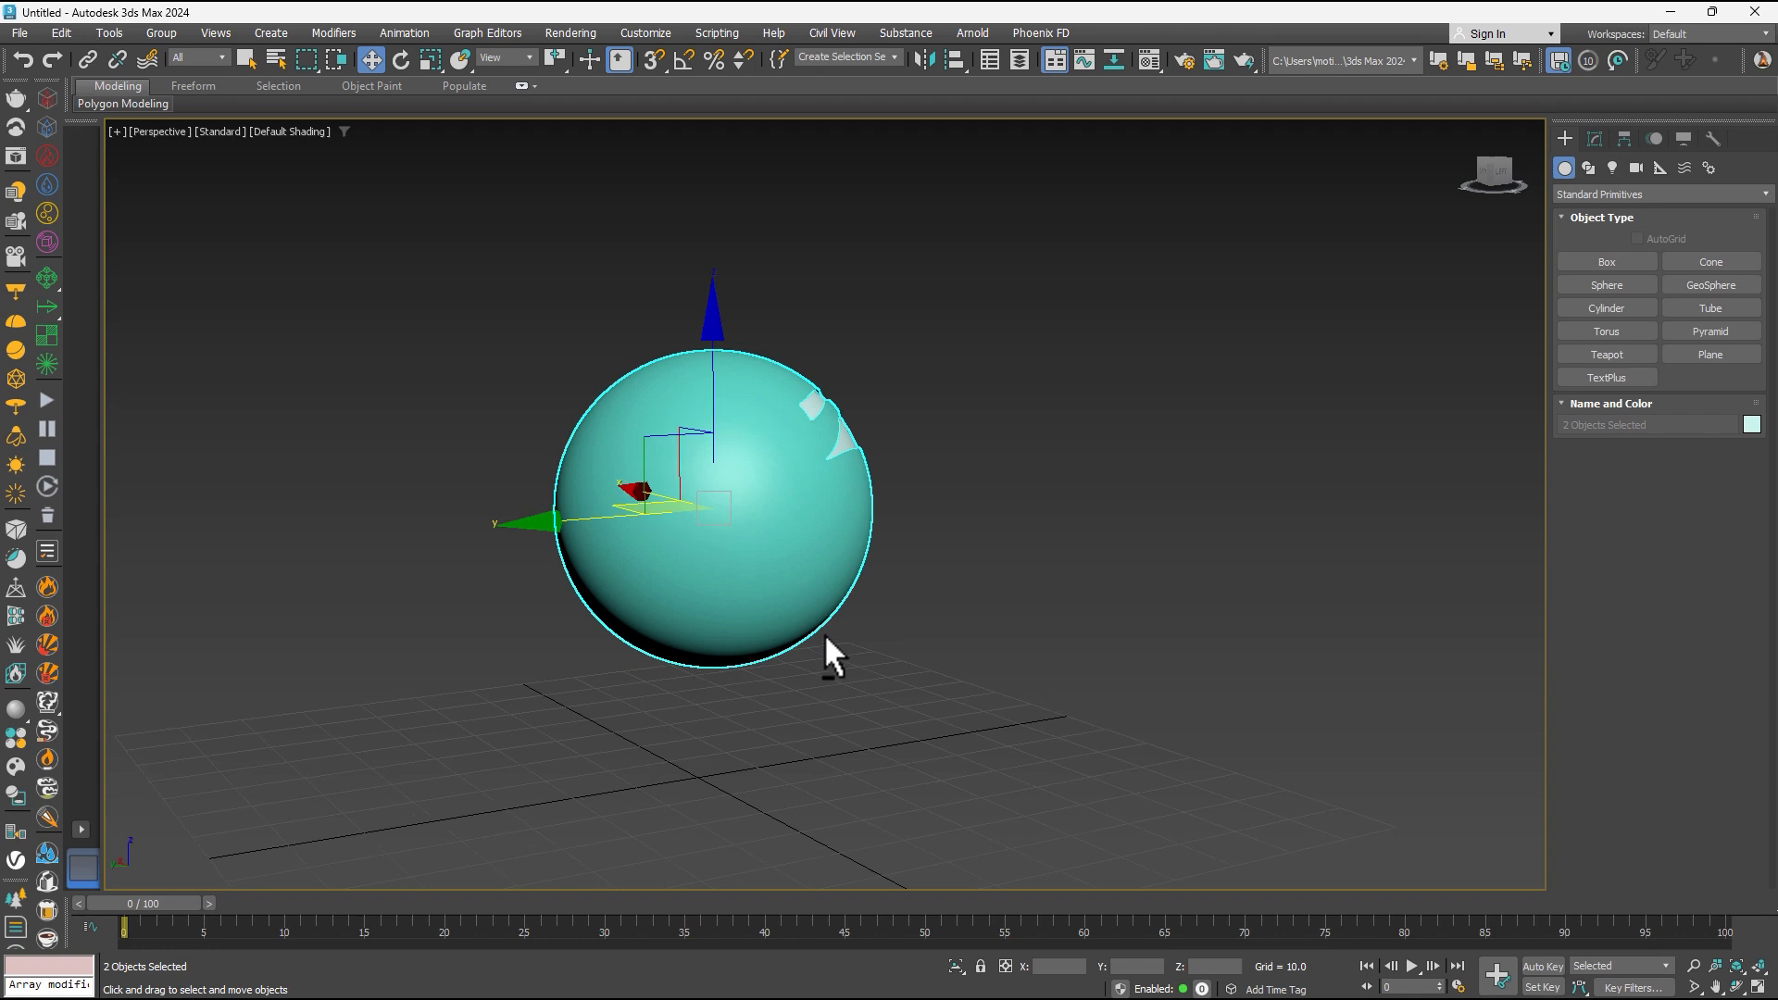
key("r")
middle_click_drag(810, 523, 766, 575, "alt")
scroll(792, 612, "up", 4)
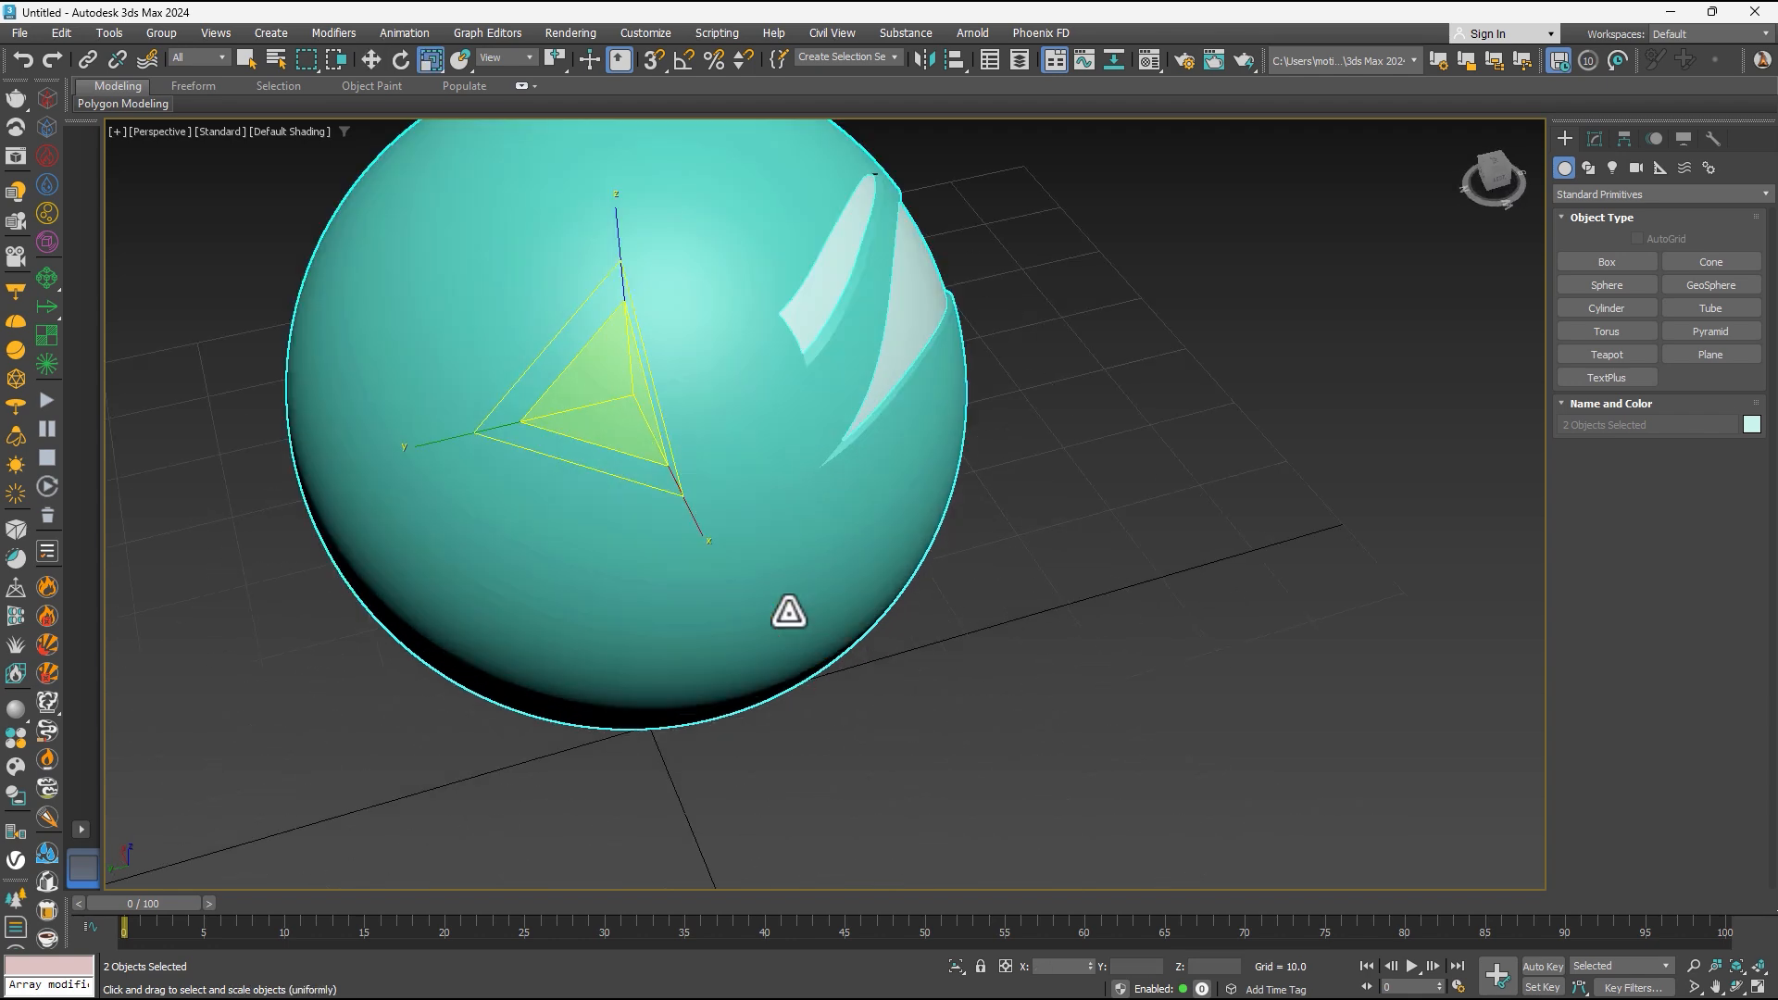
middle_click_drag(856, 466, 791, 463, "alt")
key("alt+w")
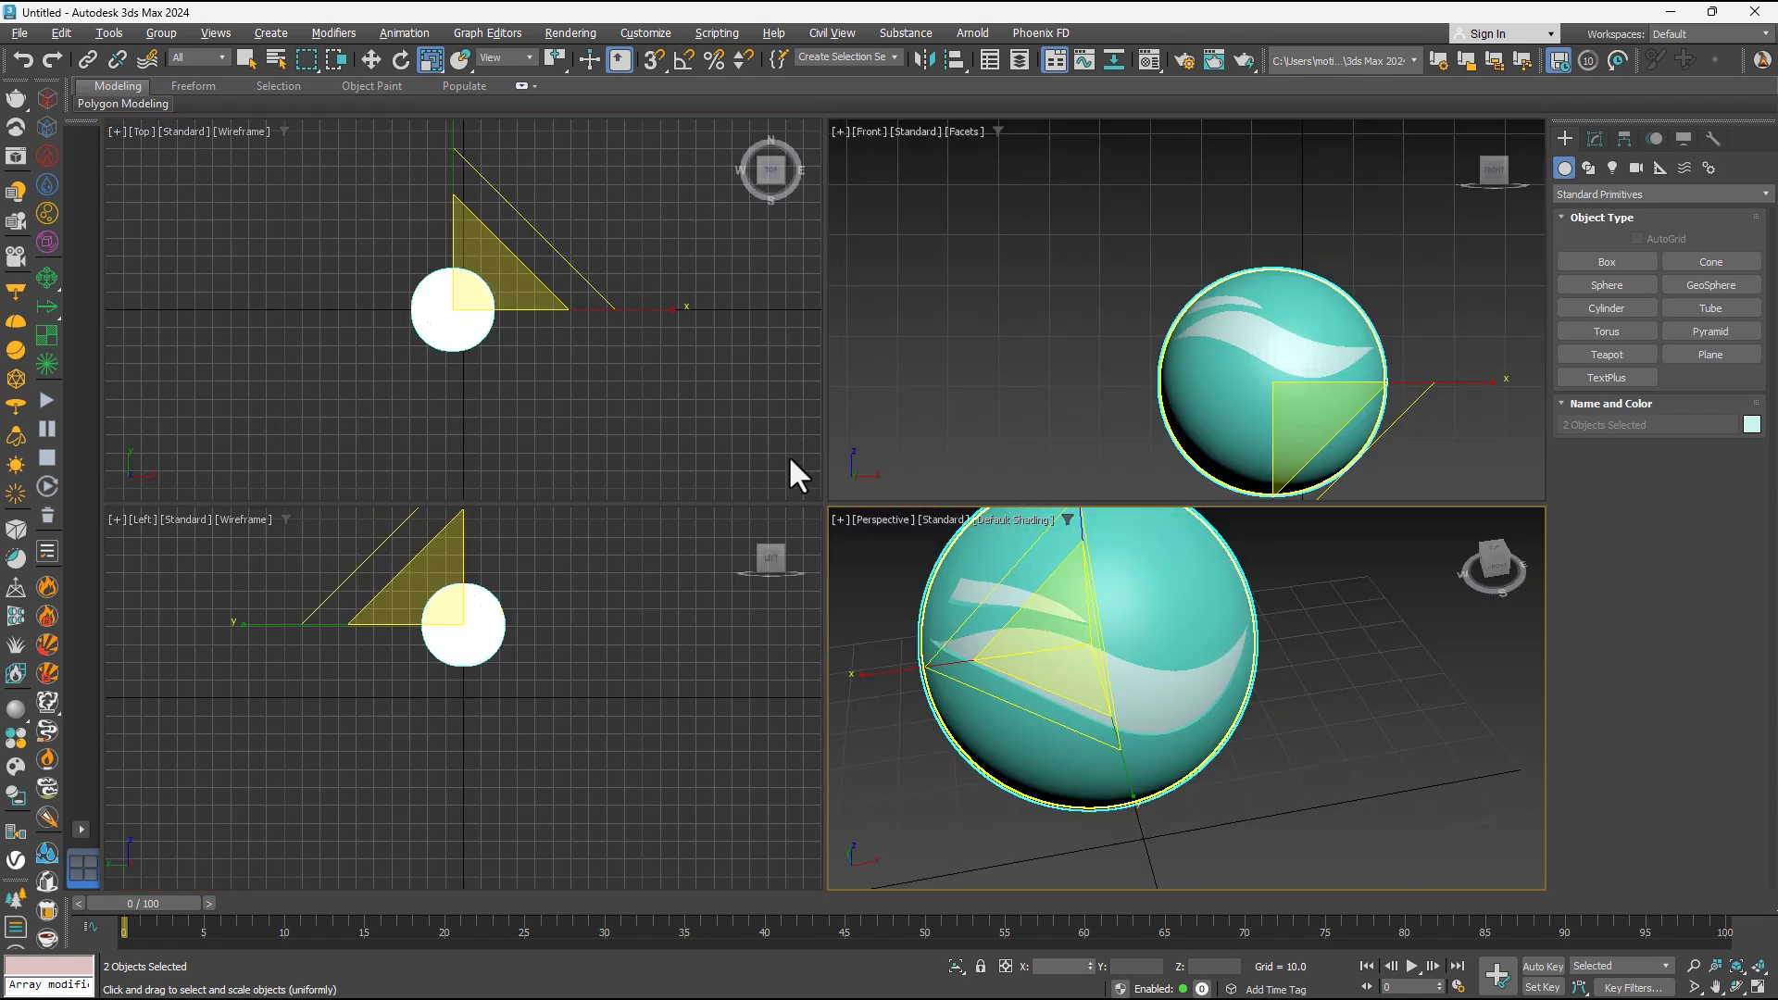
right_click(718, 387)
key("alt+w")
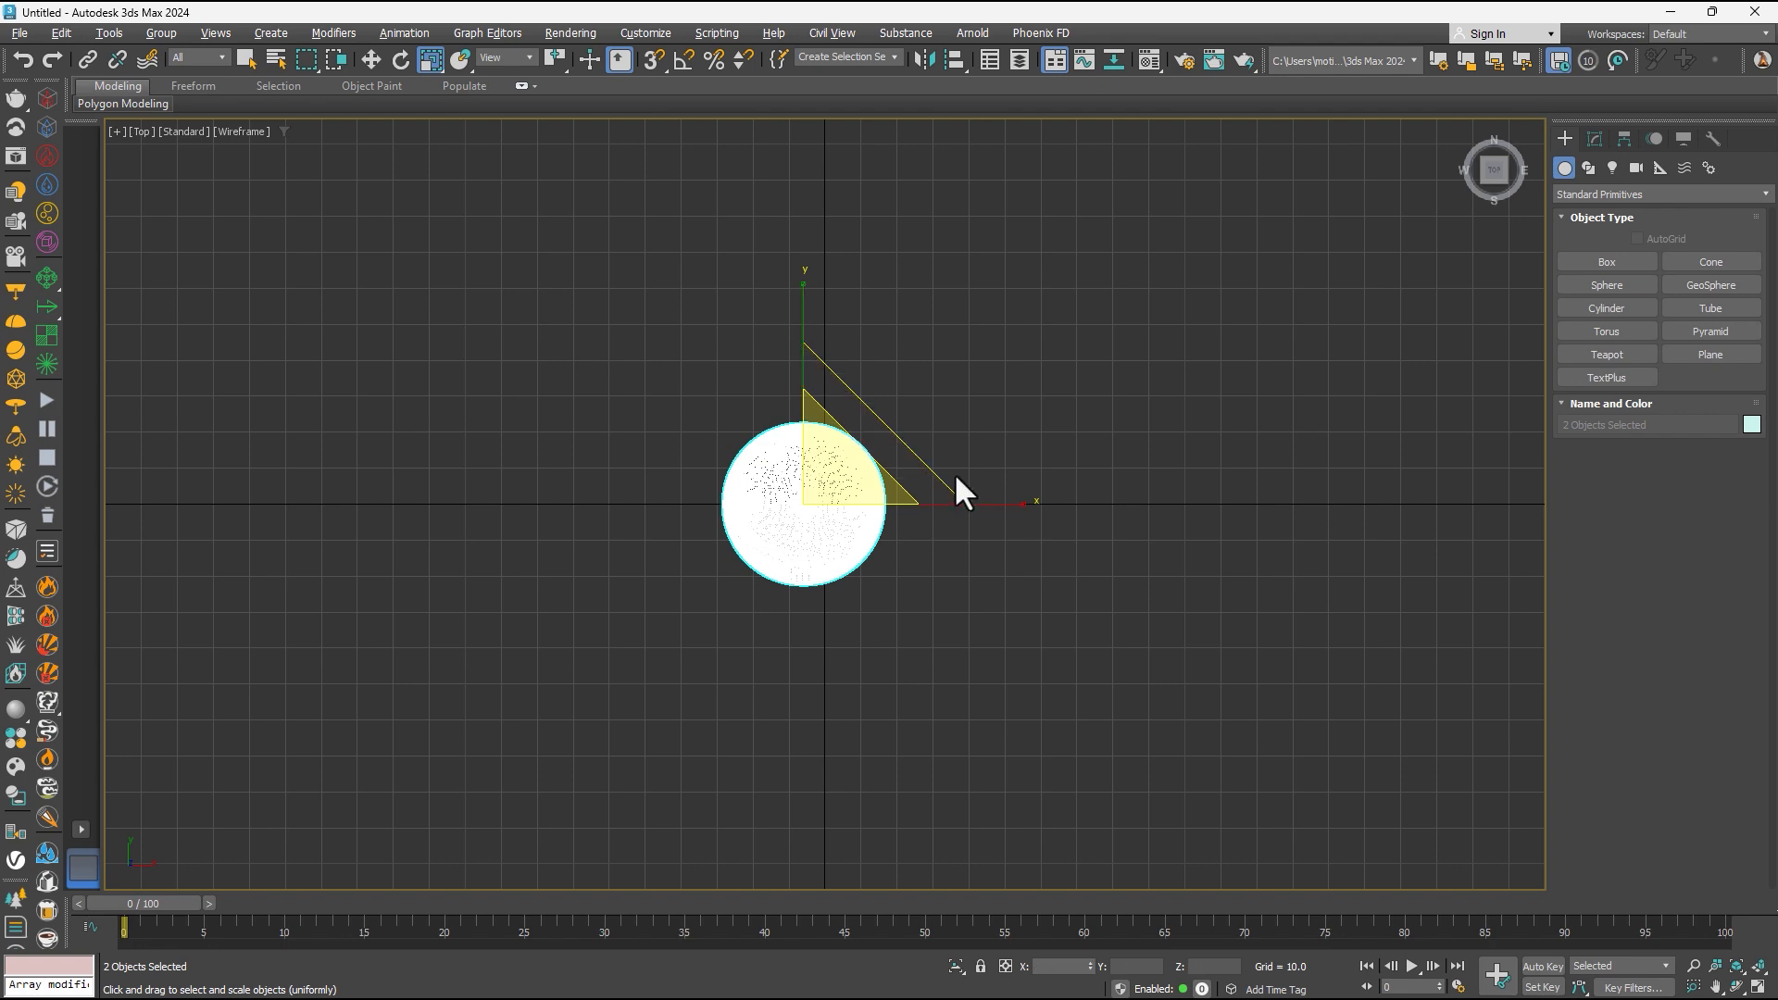
key("alt+w")
left_click_drag(635, 306, 617, 306)
key("ctrl+z")
left_click_drag(455, 138, 463, 194)
middle_click_drag(1064, 690, 1207, 621, "alt")
key("alt+w")
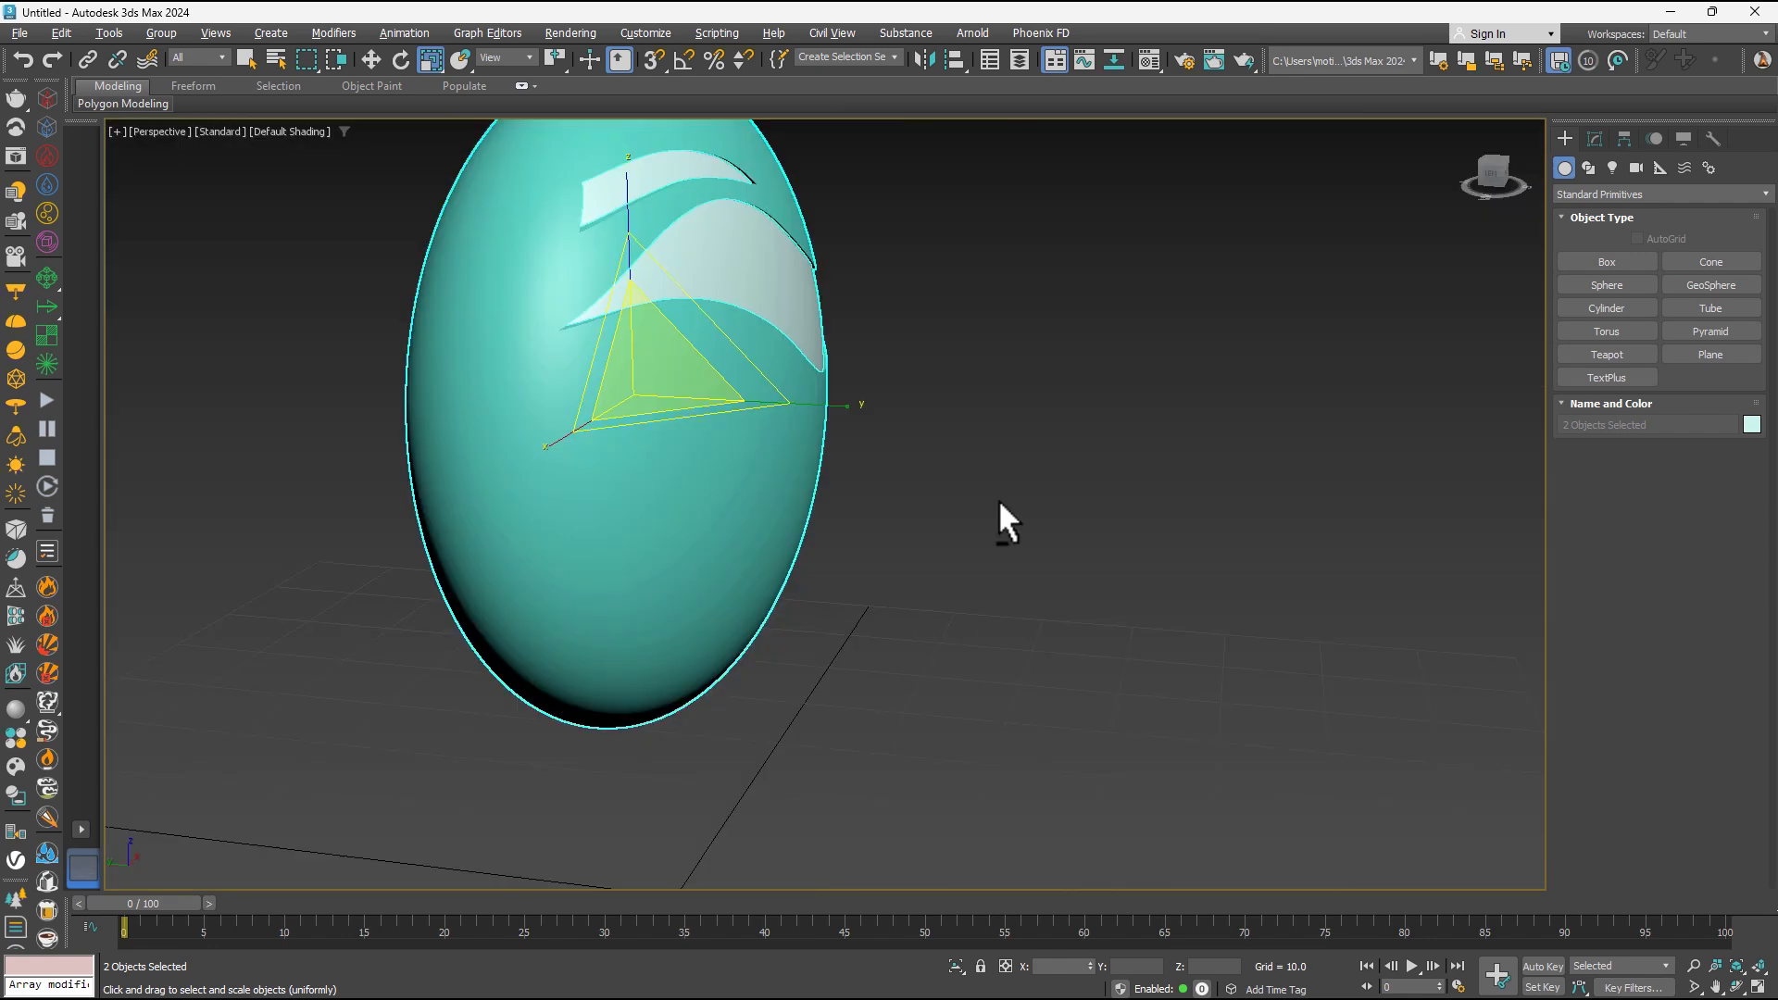
- Export the selected spheres to the Desktop as an OBJ file named Logo, using the gw::OBJ-Exporter format with triangle faces
middle_click_drag(998, 498, 683, 452, "alt")
middle_click_drag(683, 452, 858, 546)
scroll(813, 555, "down", 3)
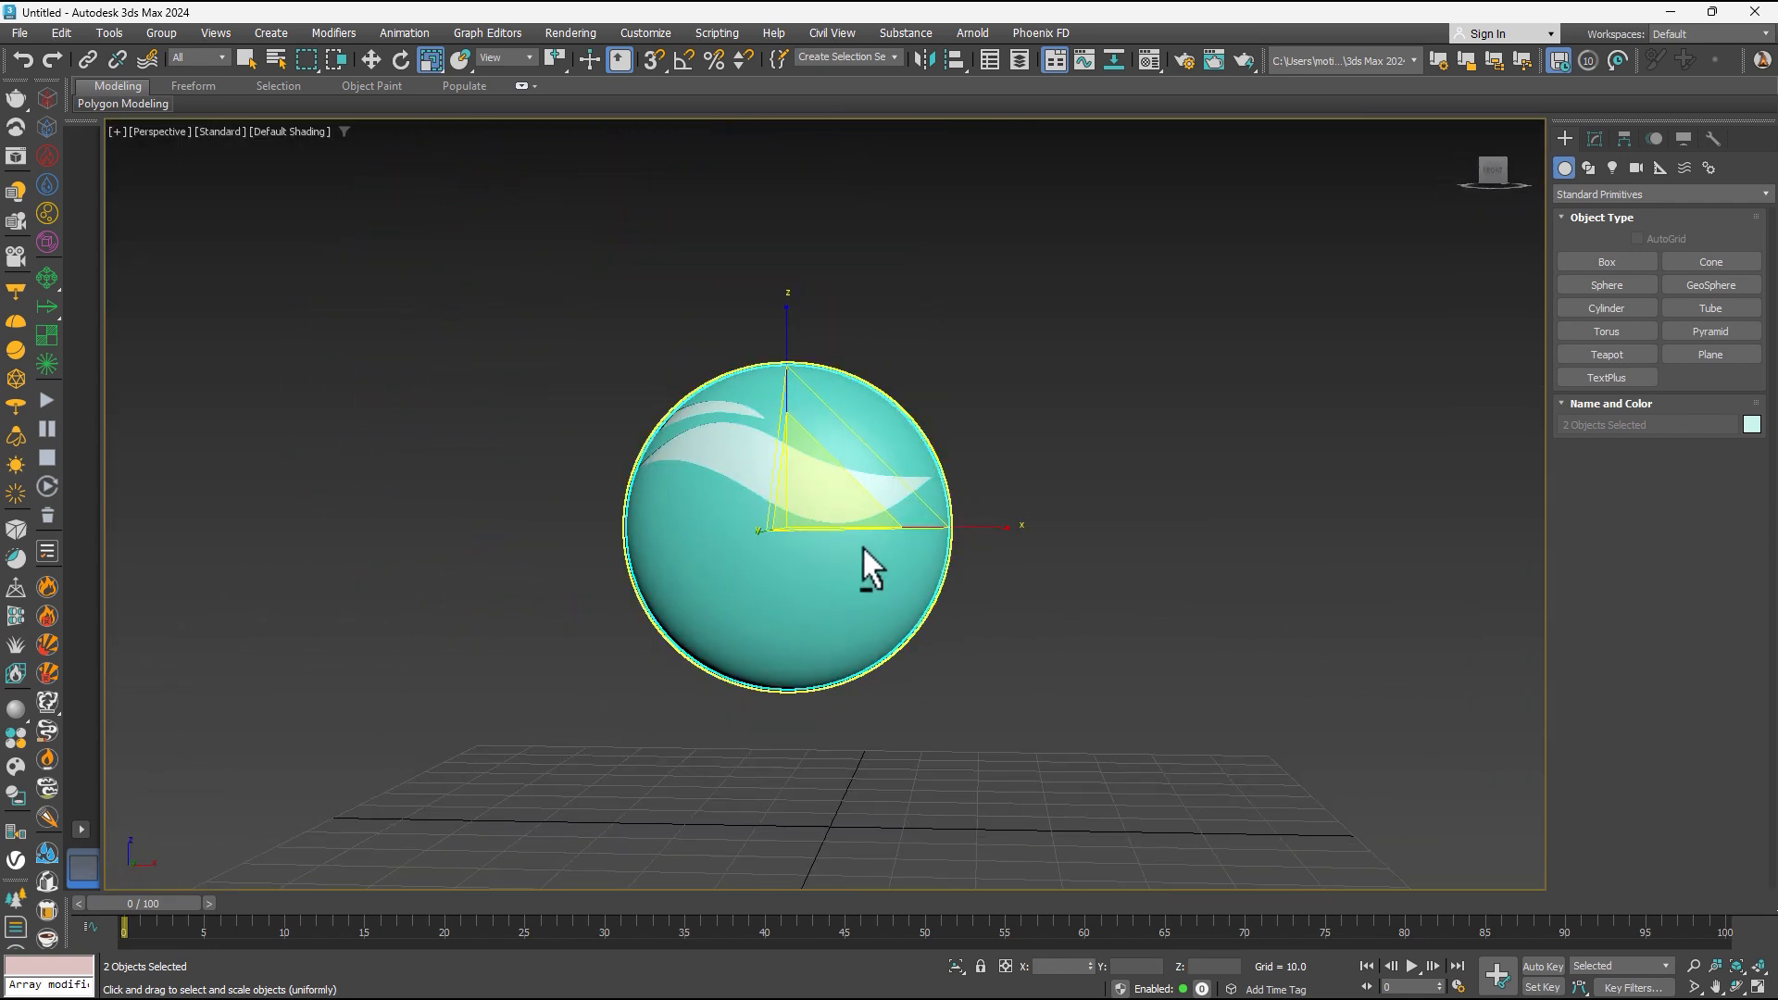
left_click_drag(1075, 311, 816, 518)
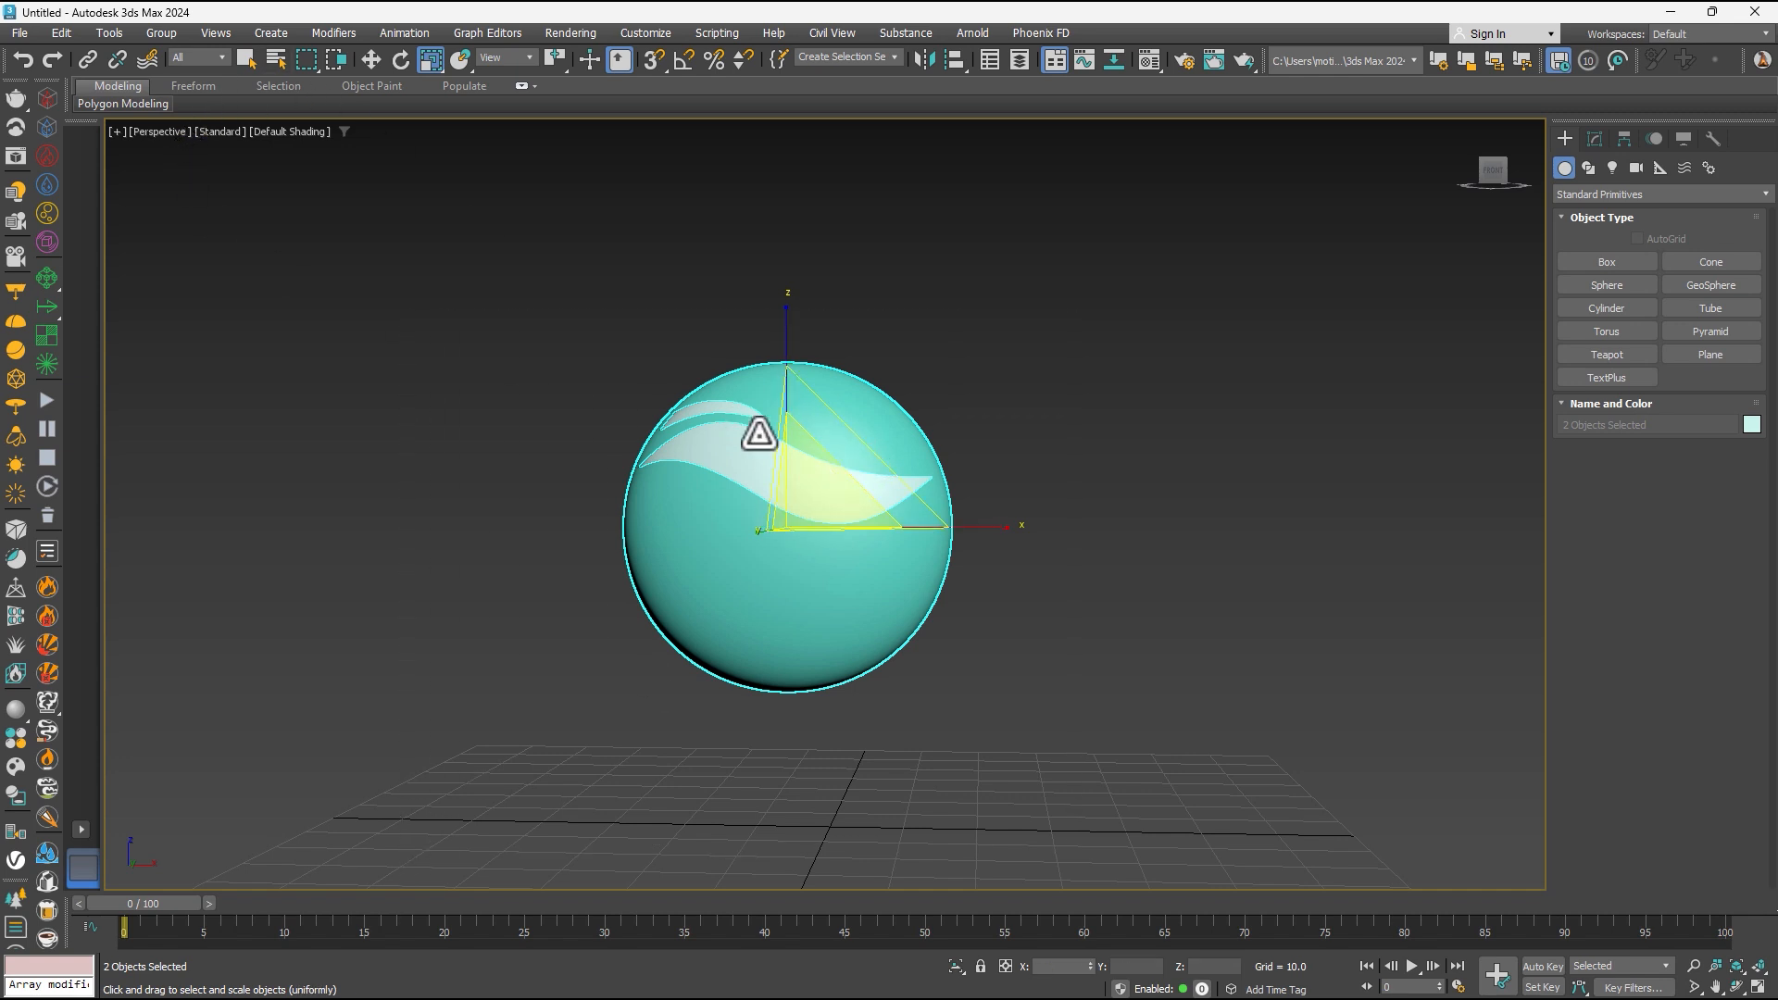
left_click(20, 34)
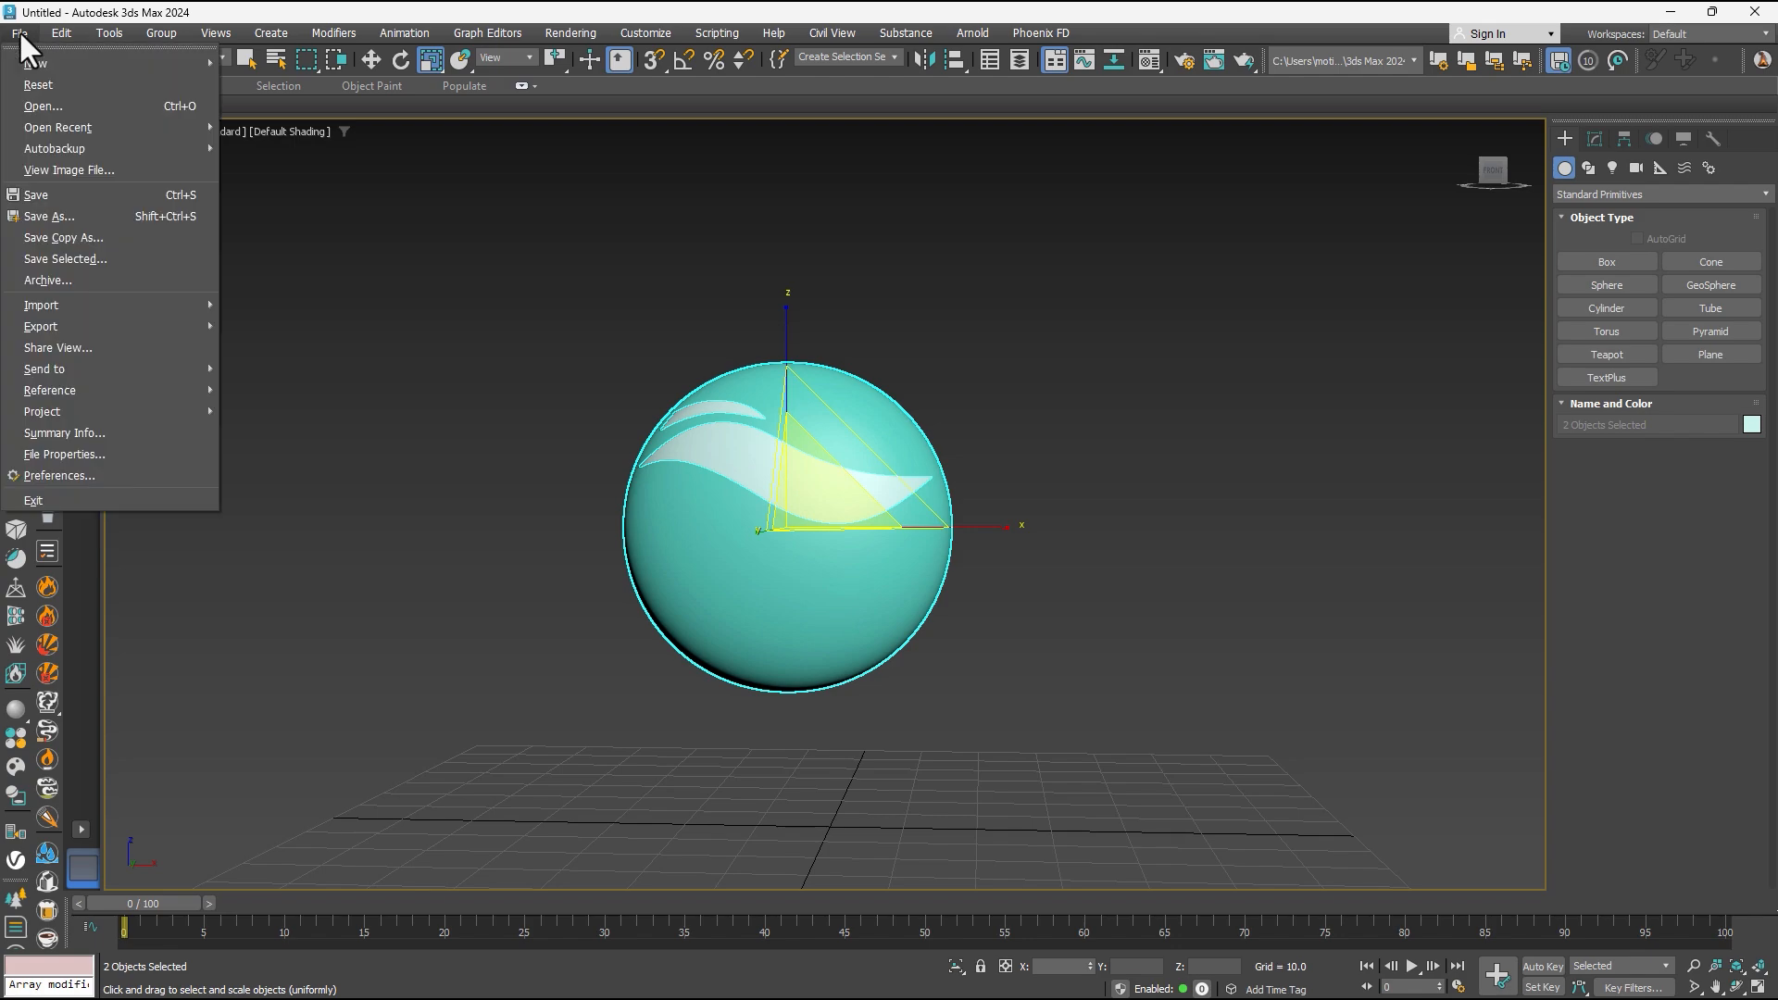
mouse_move(62, 322)
left_click(304, 349)
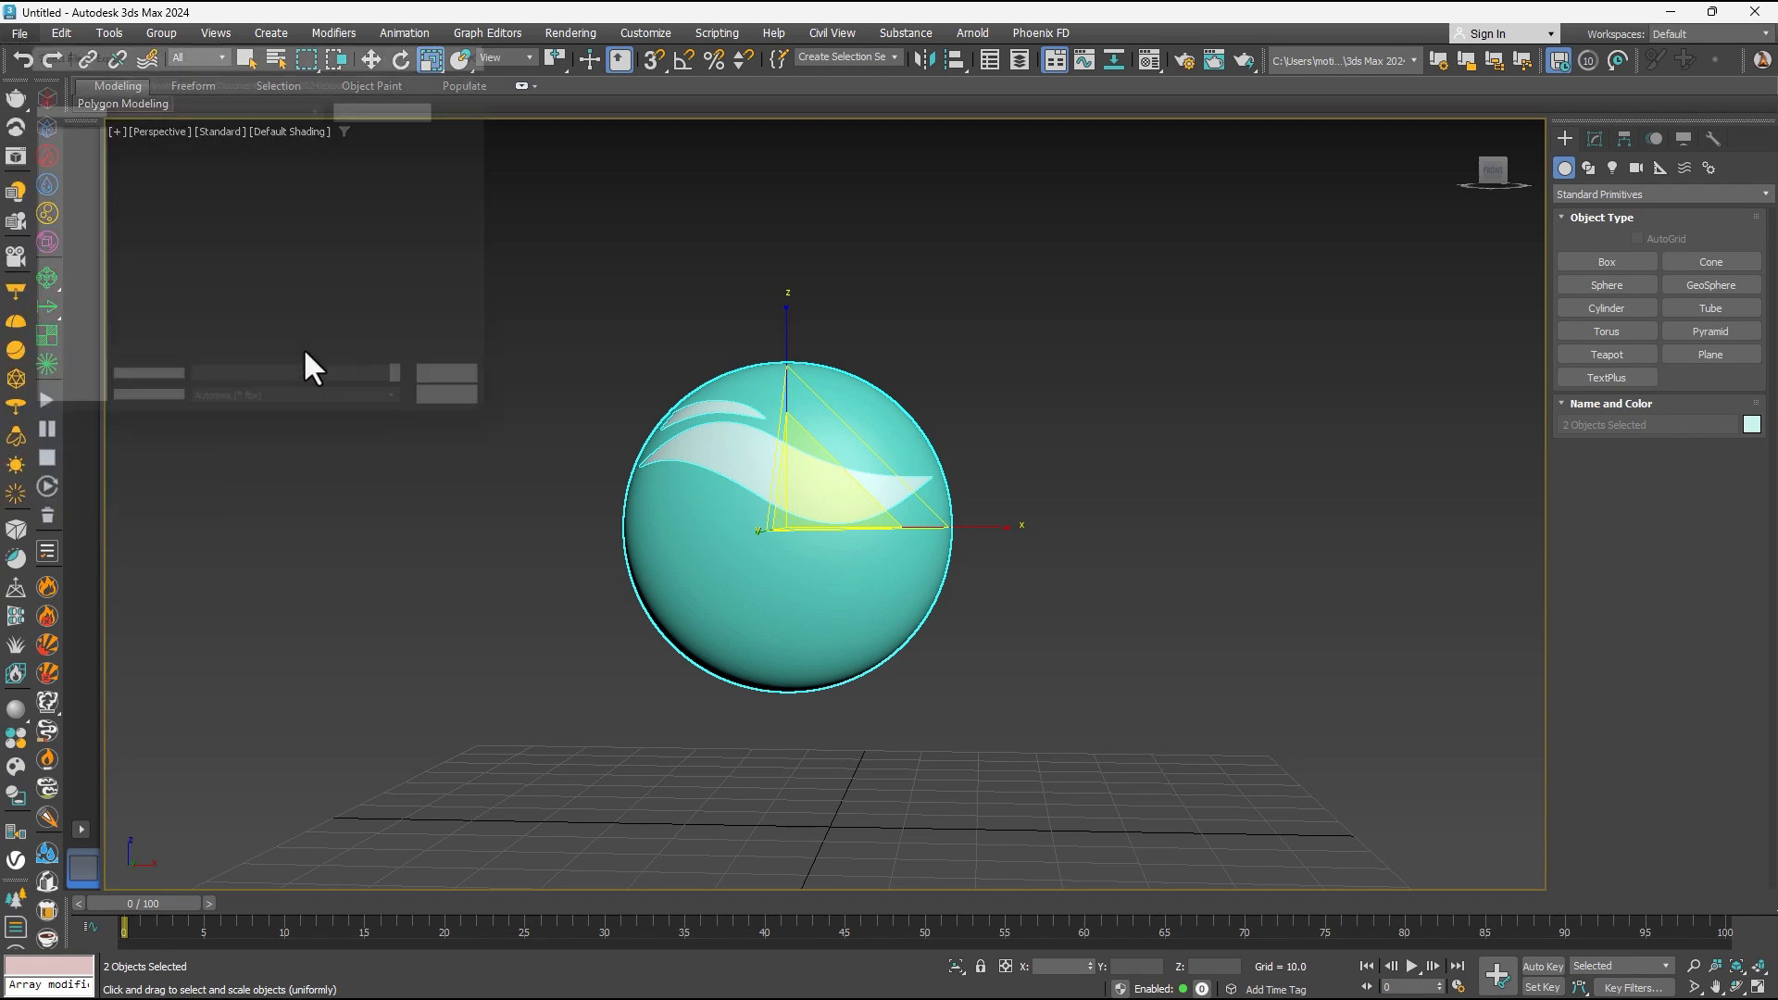
left_click(33, 183)
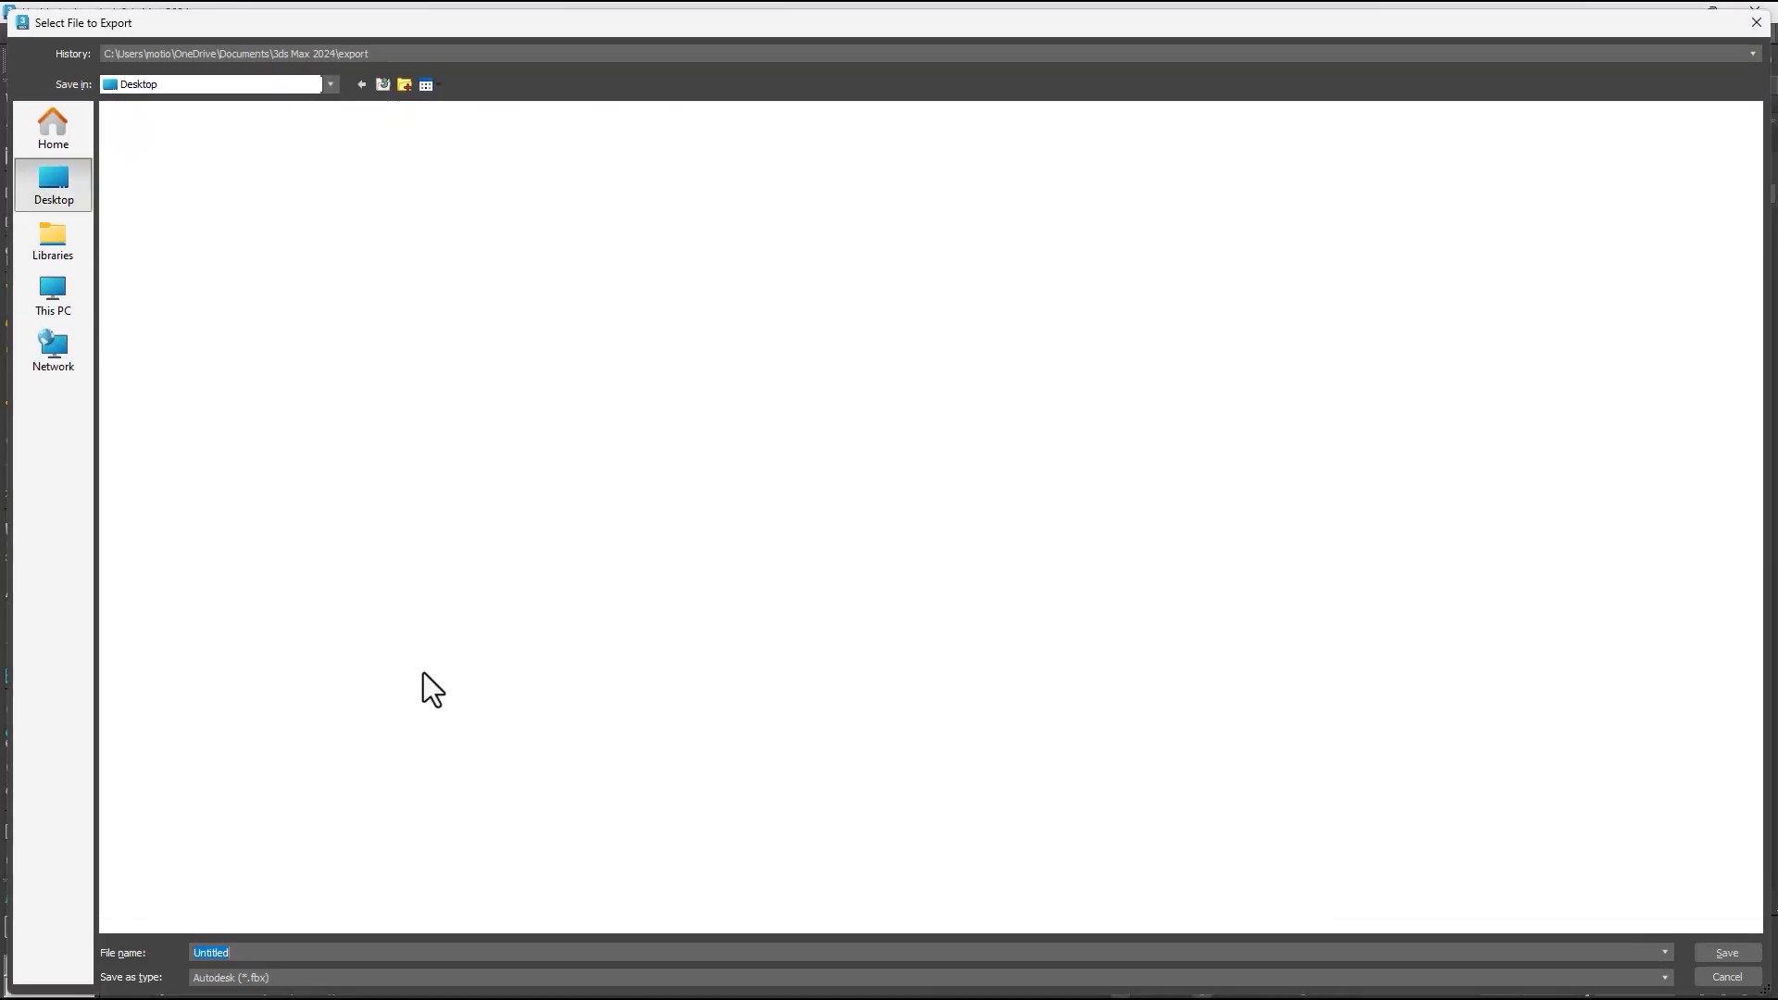
left_click(359, 978)
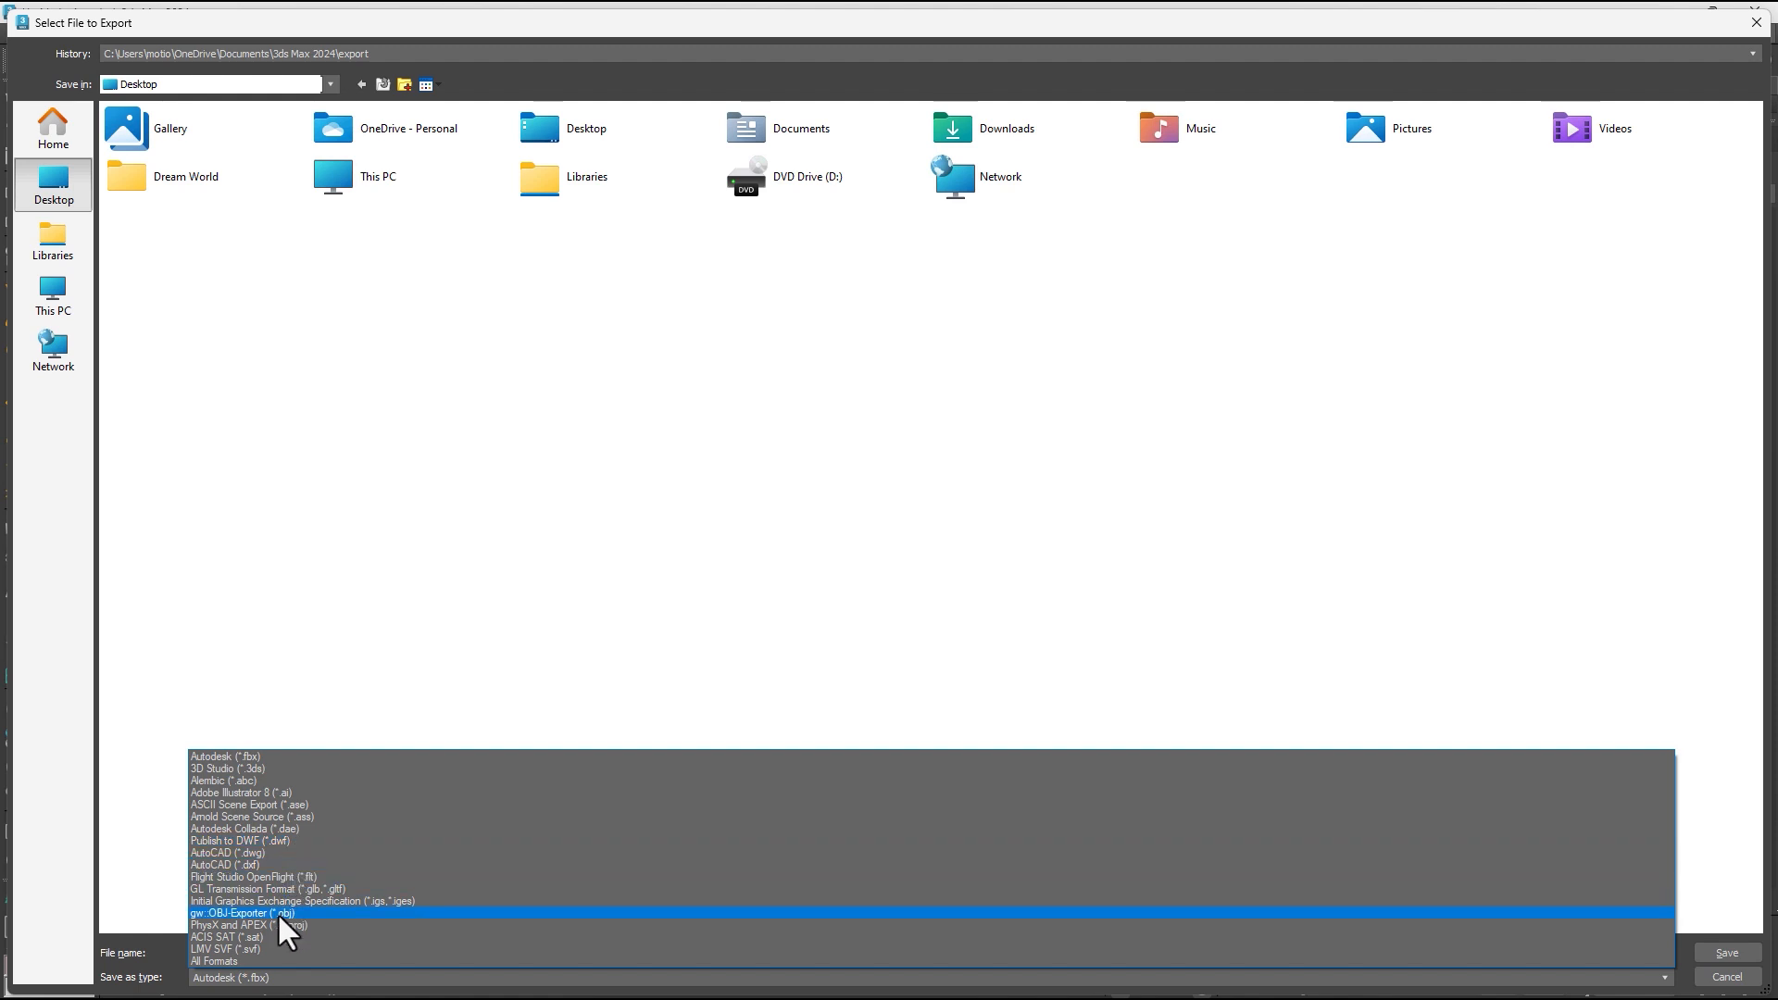
left_click(276, 913)
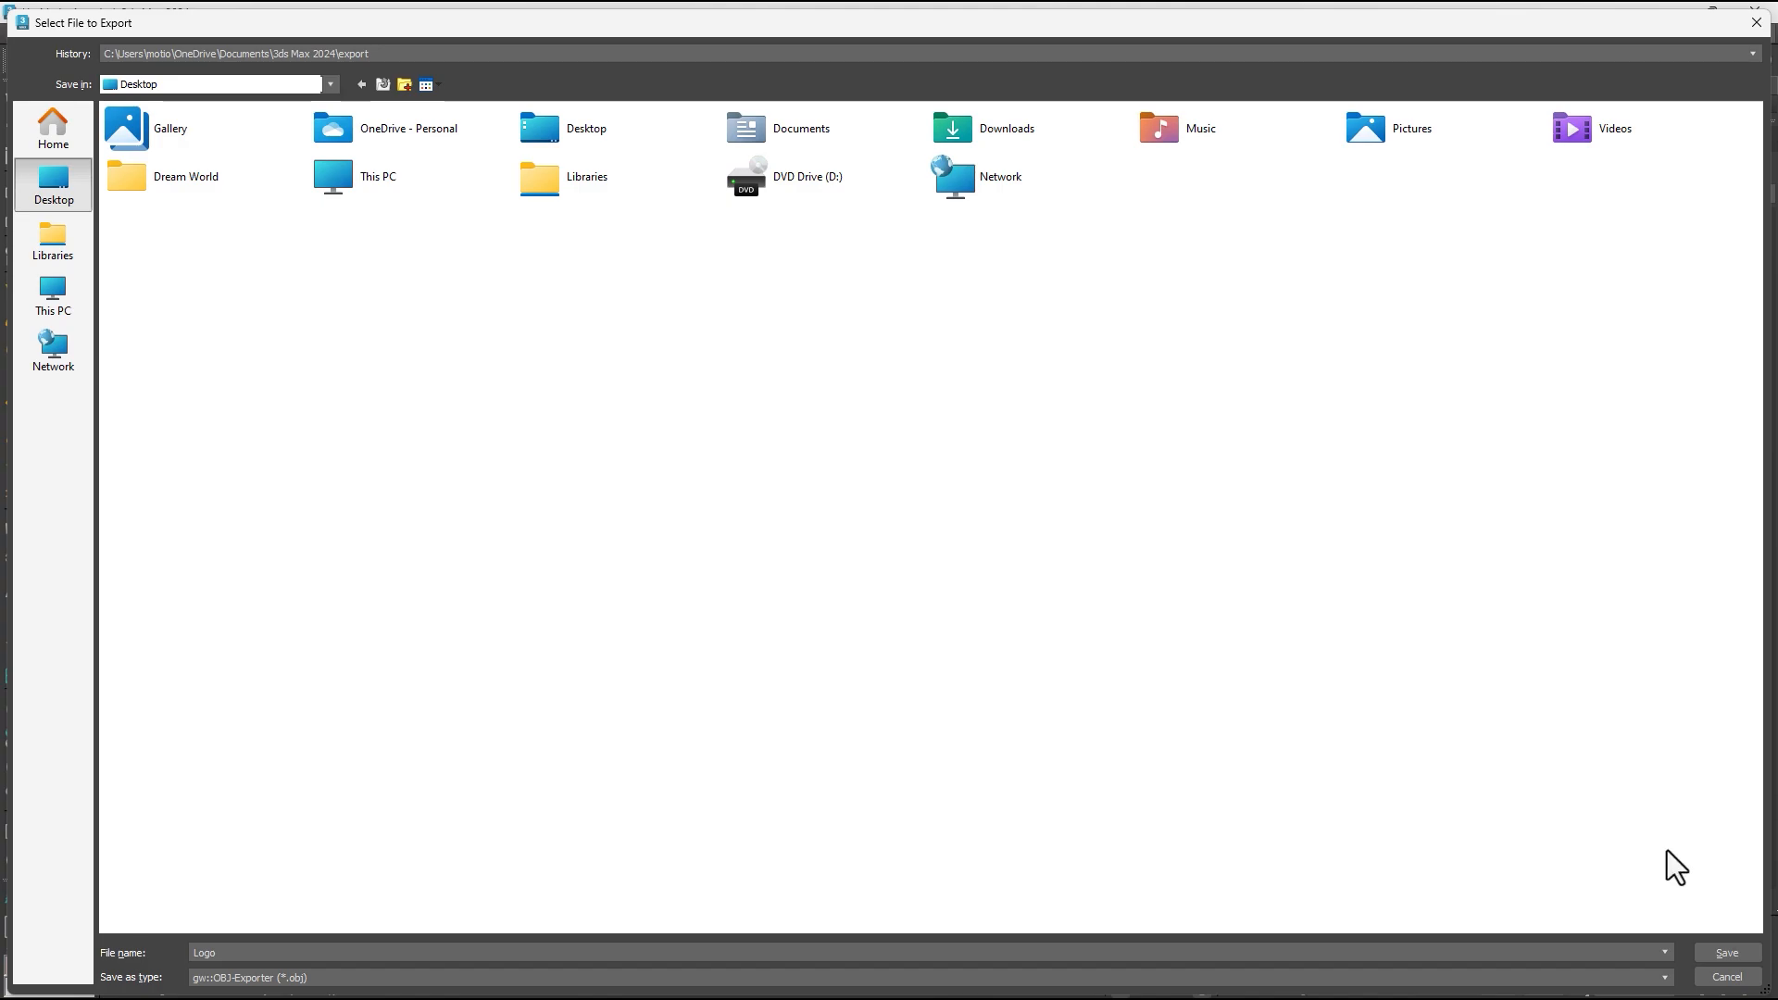
left_click(1731, 955)
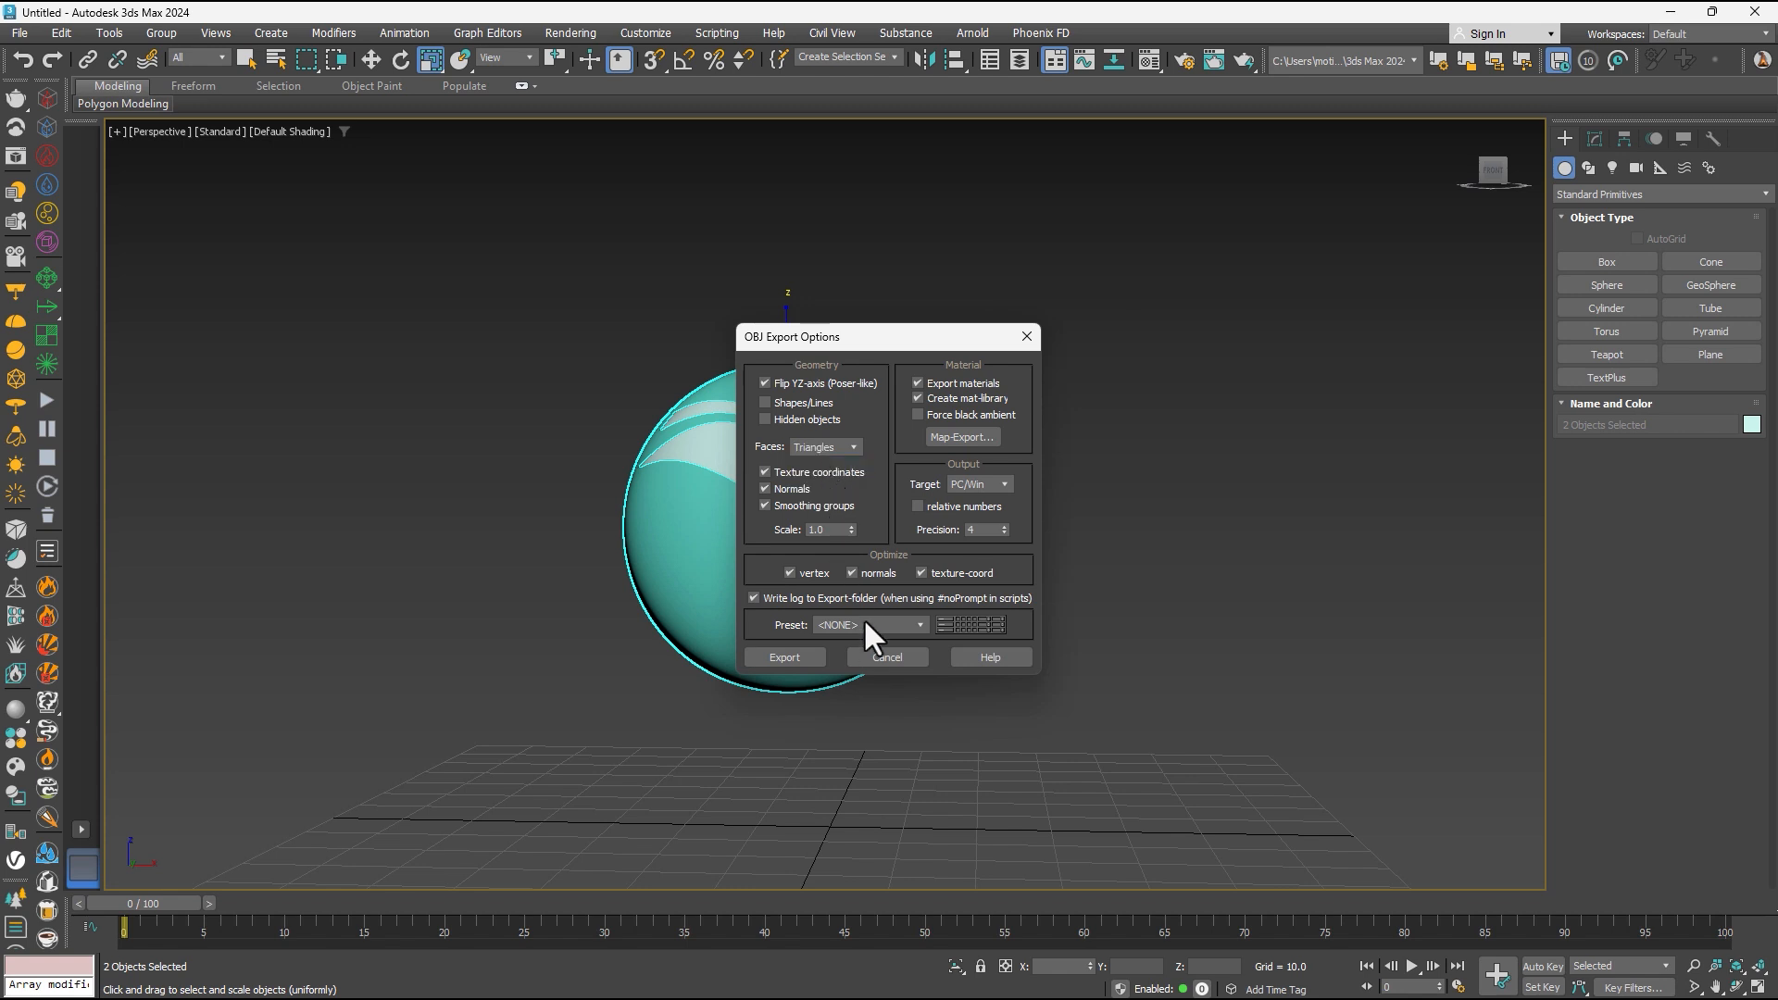
left_click(785, 656)
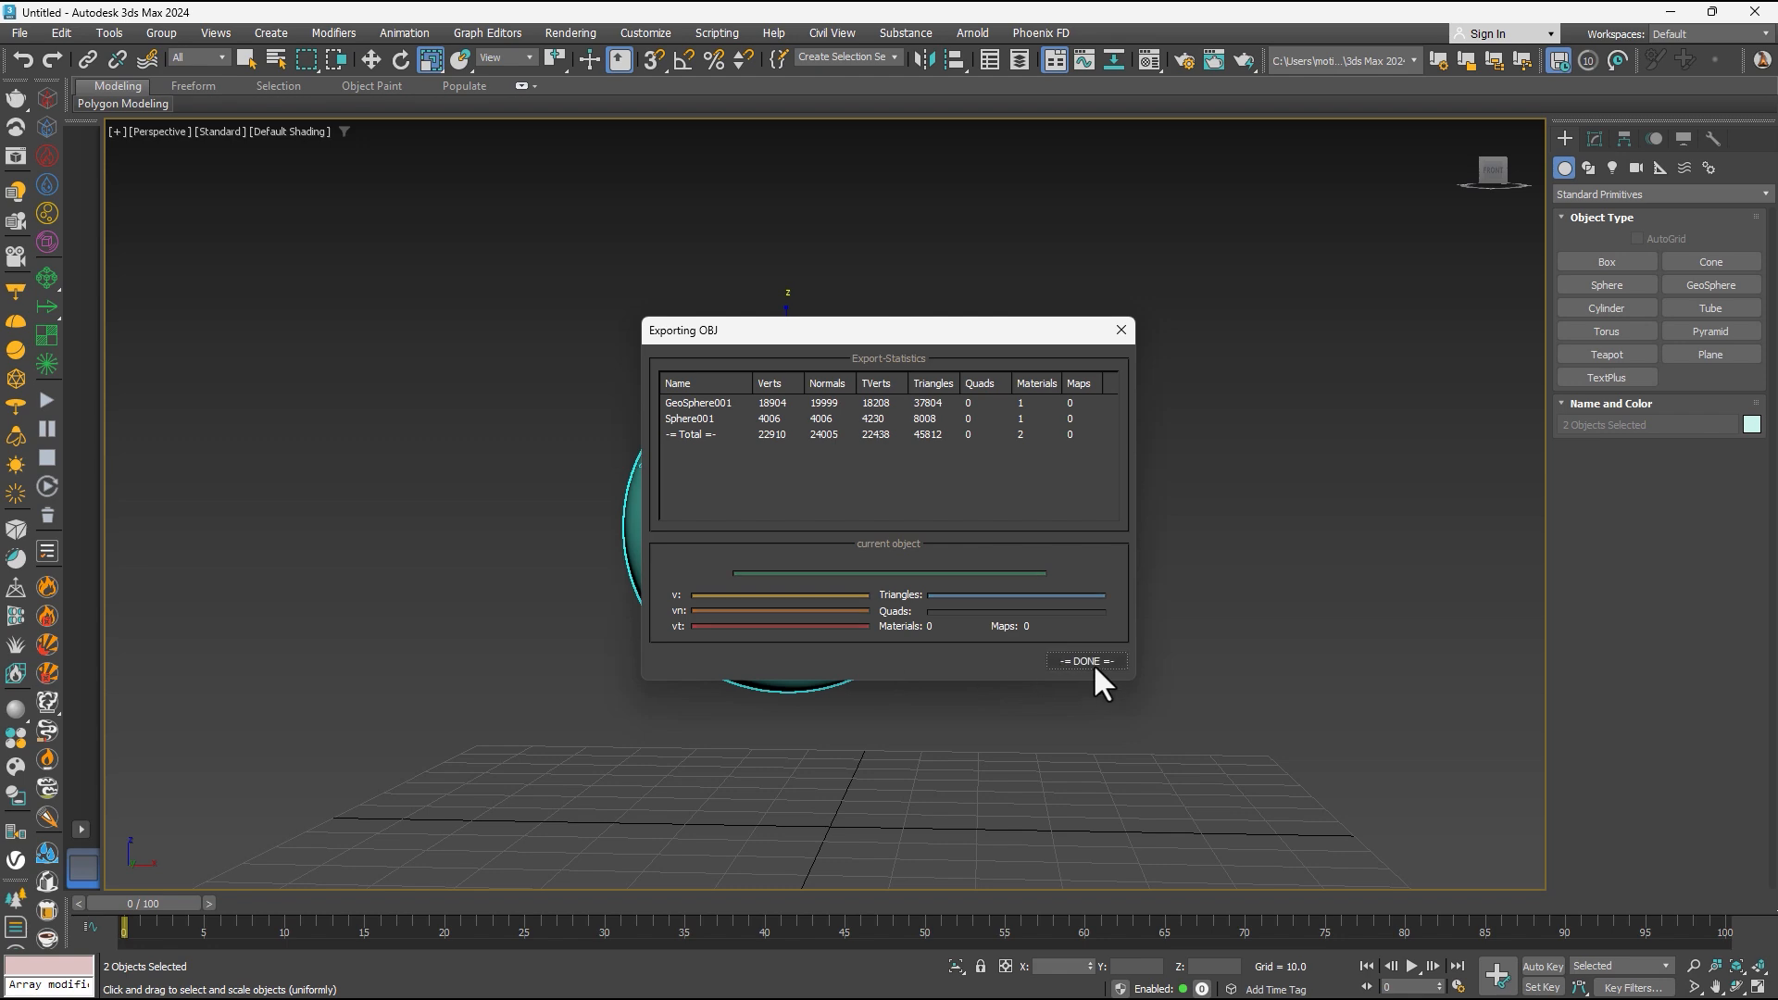
left_click(1091, 661)
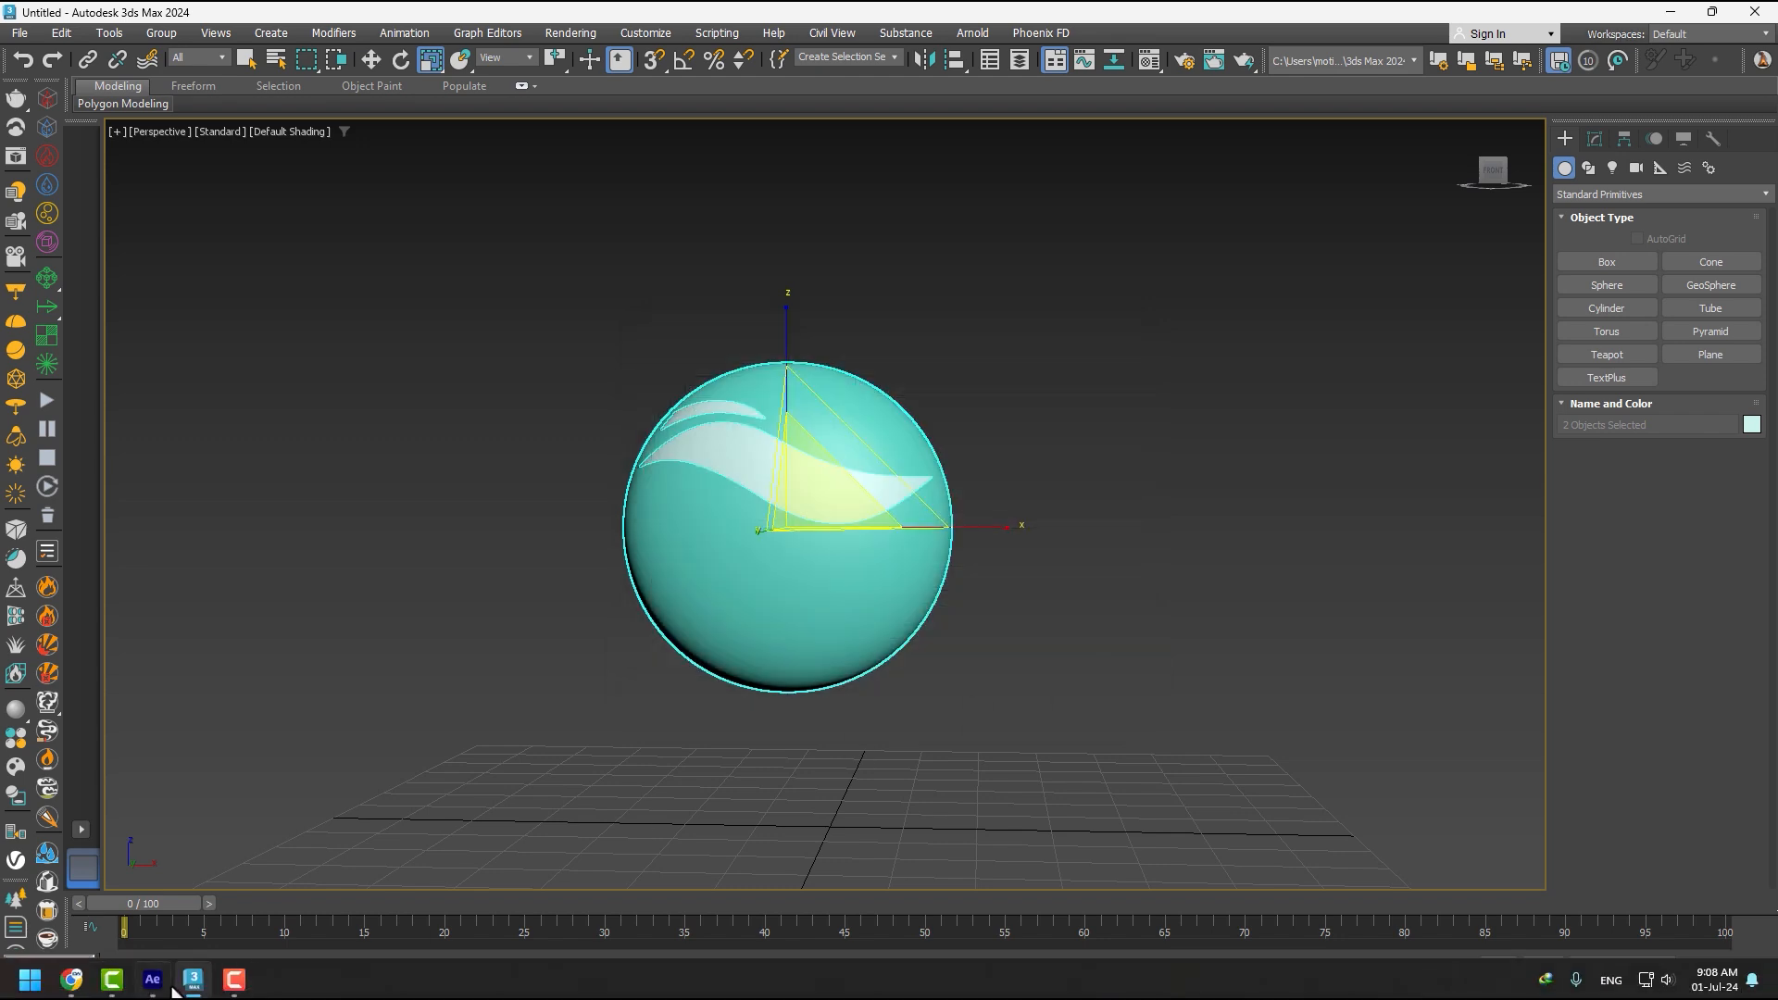
- Switch to After Effects, create a composition named Logo and fit it to the viewer
left_click(153, 979)
left_click(92, 179)
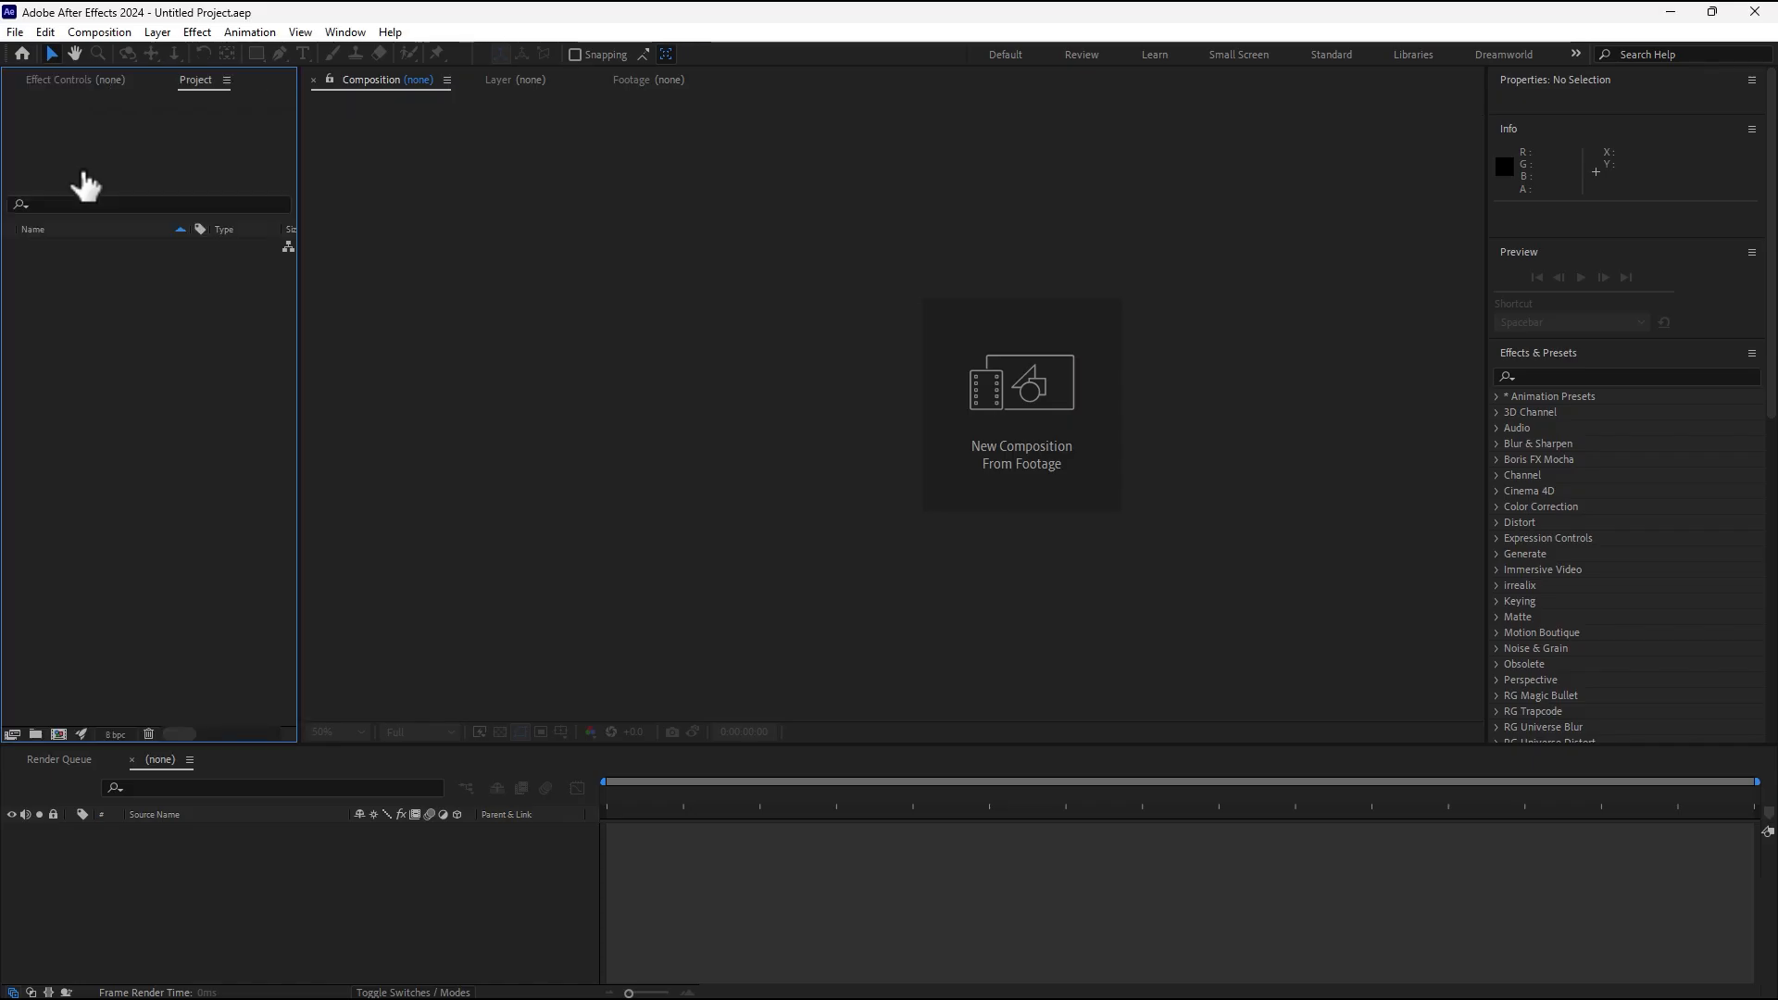
left_click(750, 355)
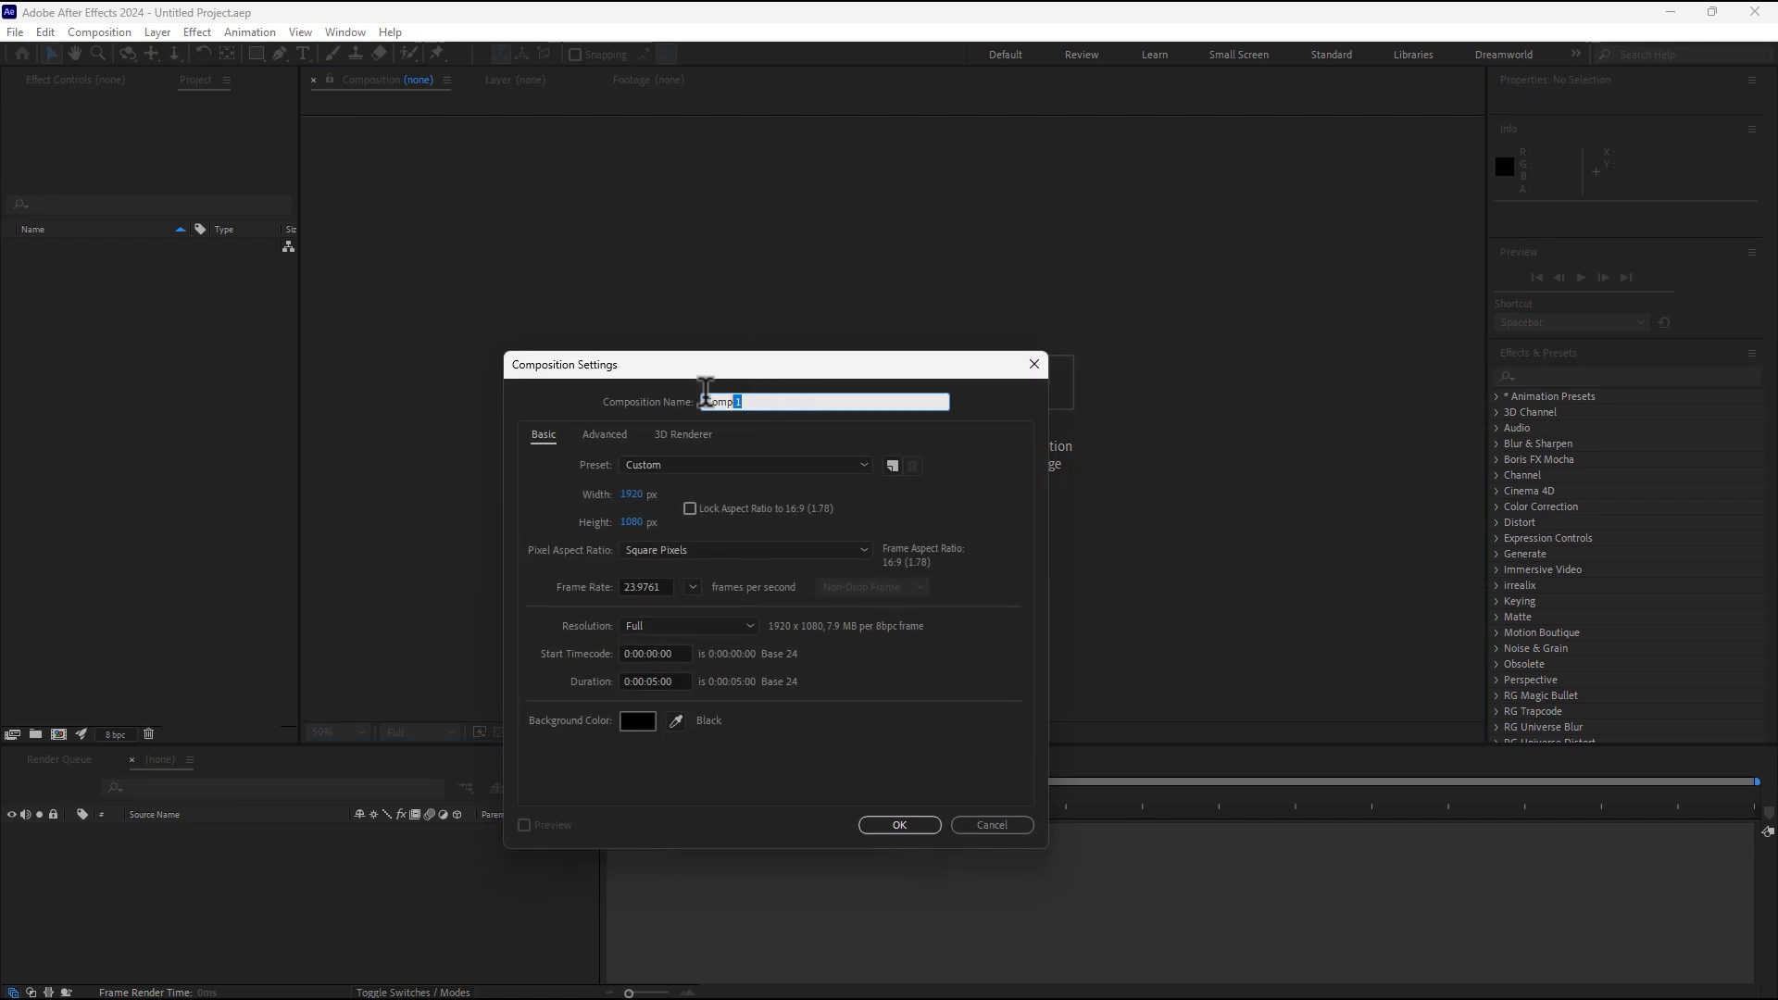
type("Logo")
left_click(897, 827)
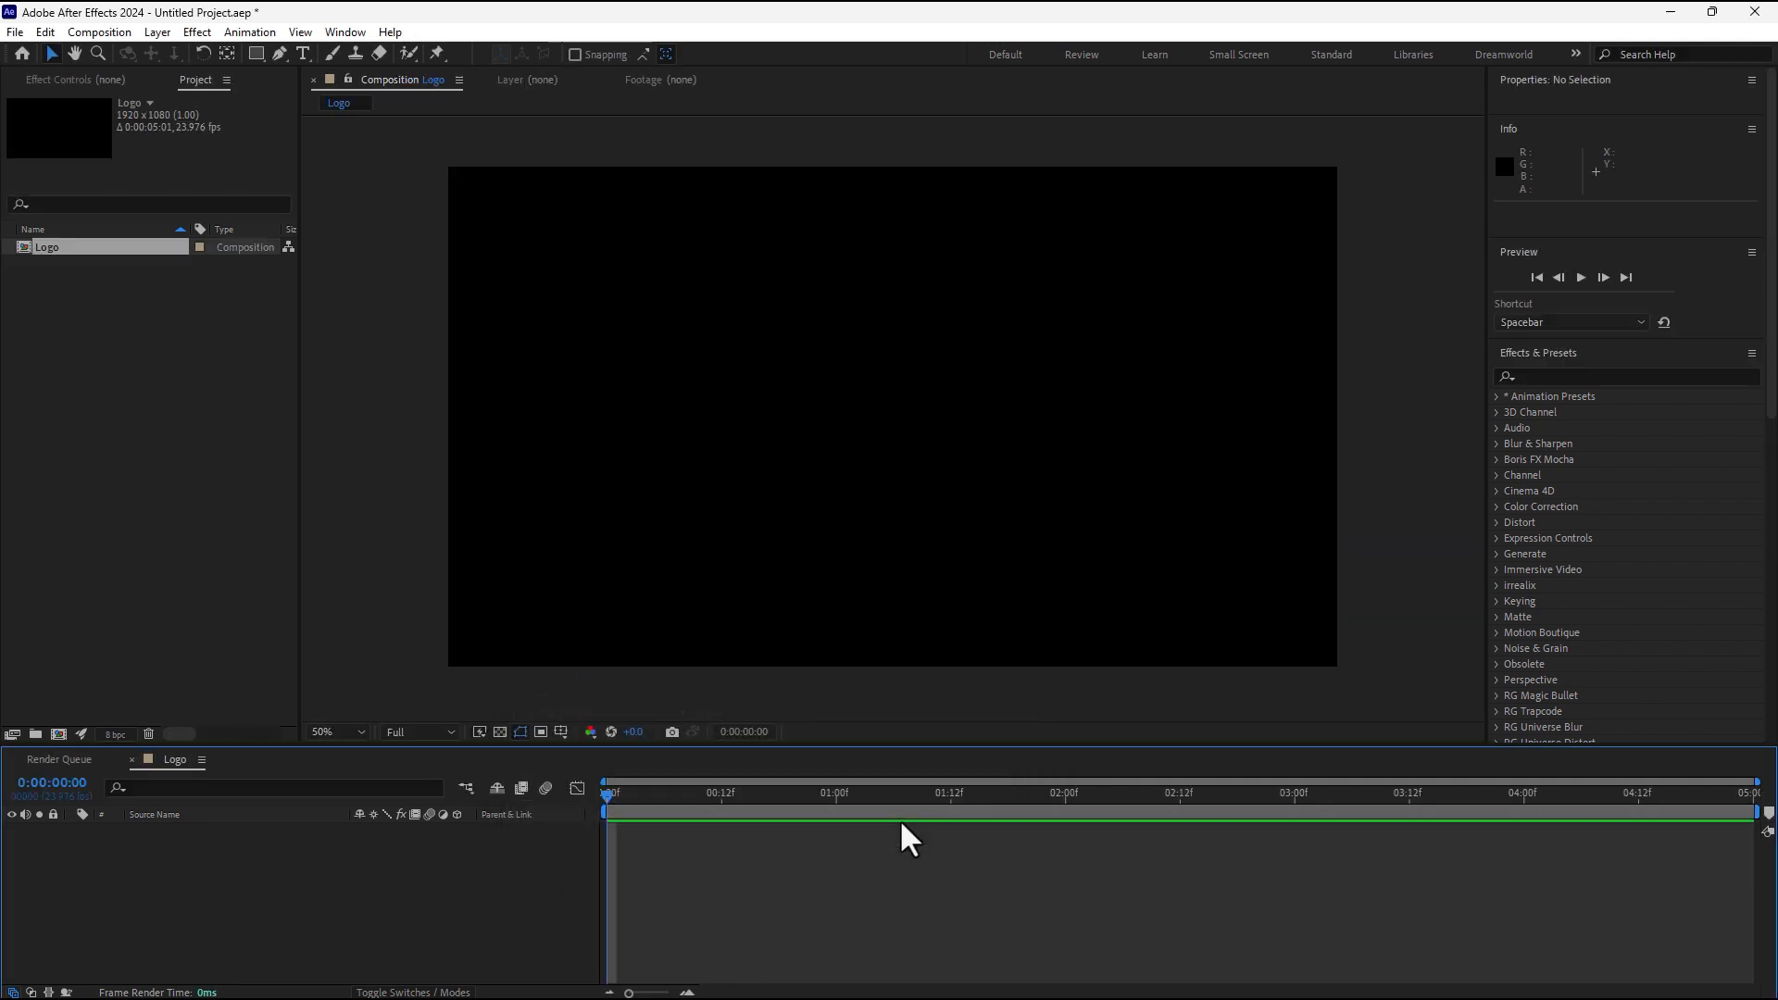
left_click(348, 738)
left_click(349, 425)
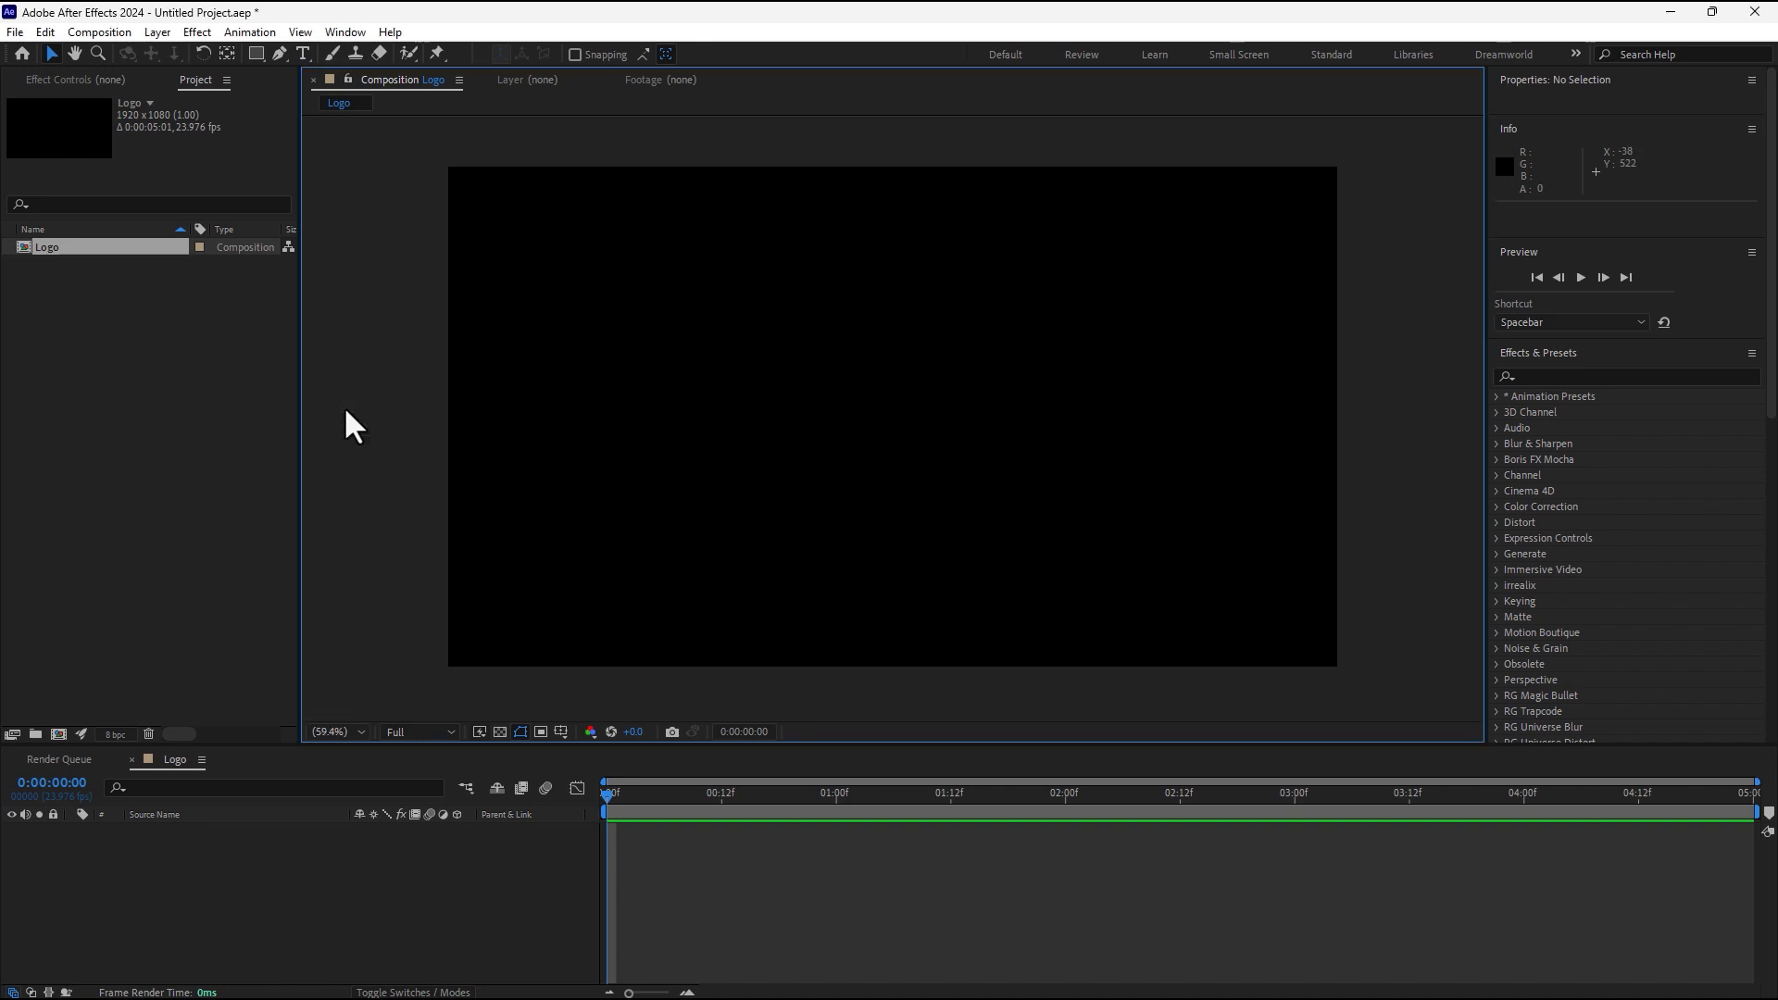
- Add a full-frame solid layer named 3D Logo to the Logo composition
right_click(372, 906)
mouse_move(421, 680)
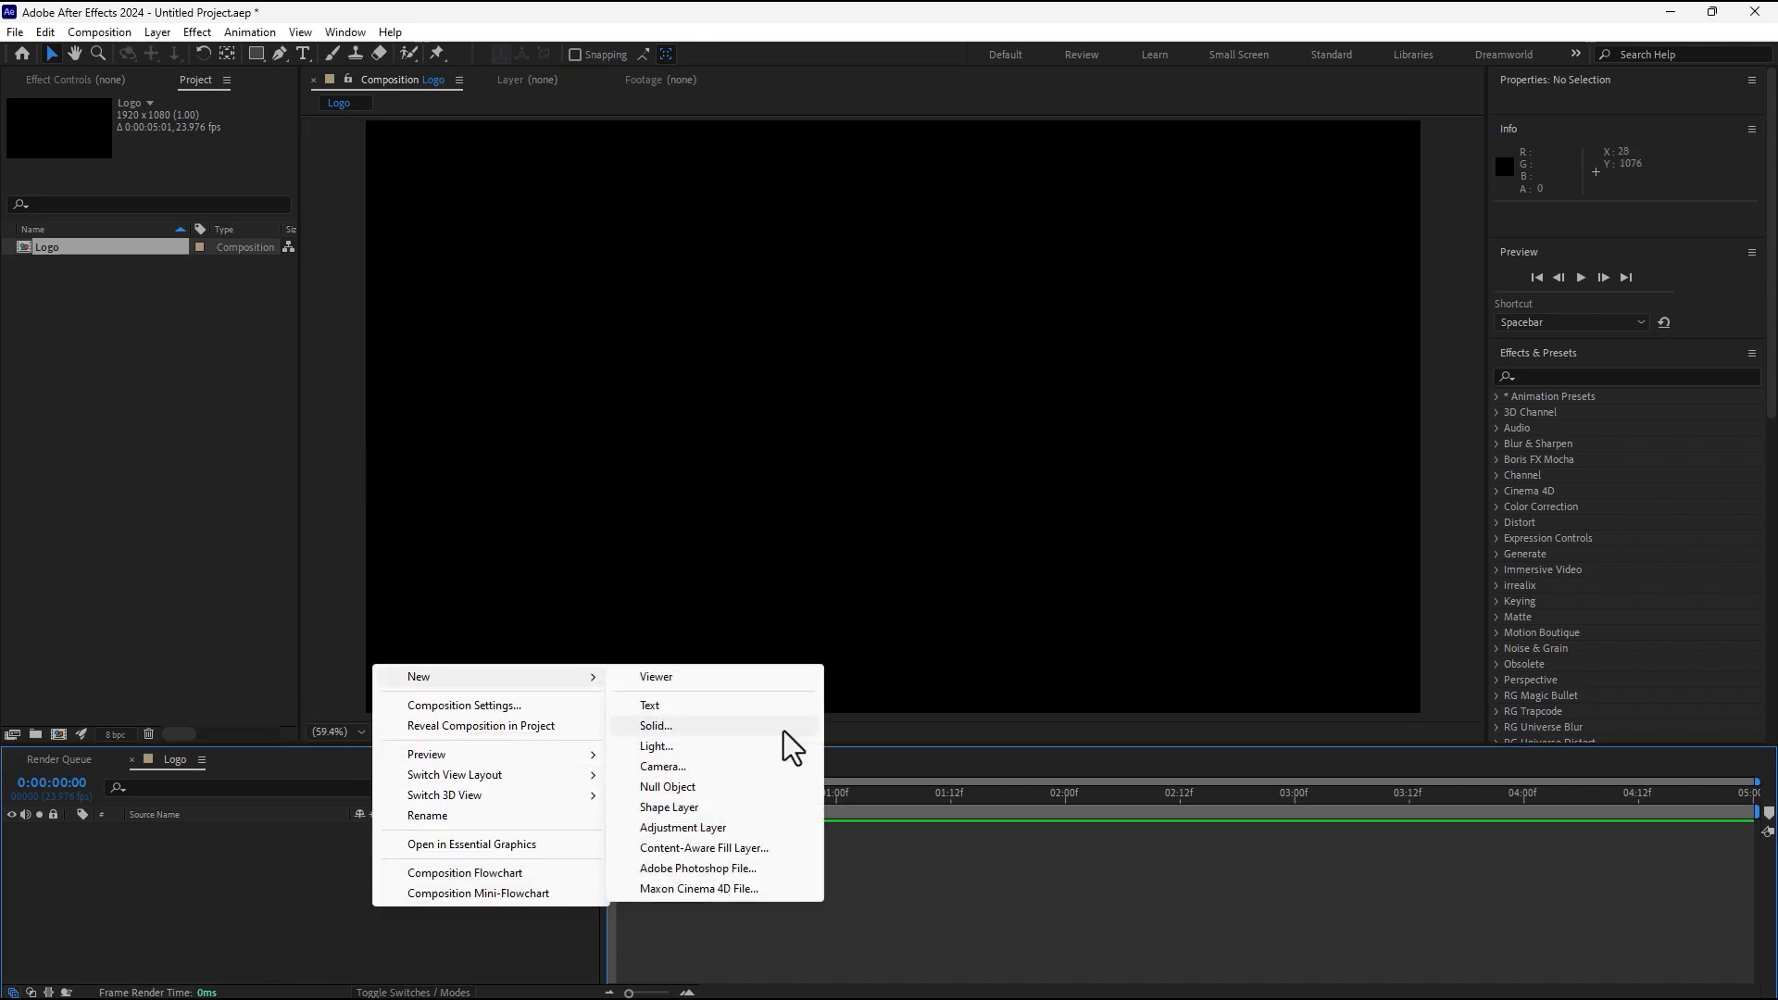
left_click(758, 726)
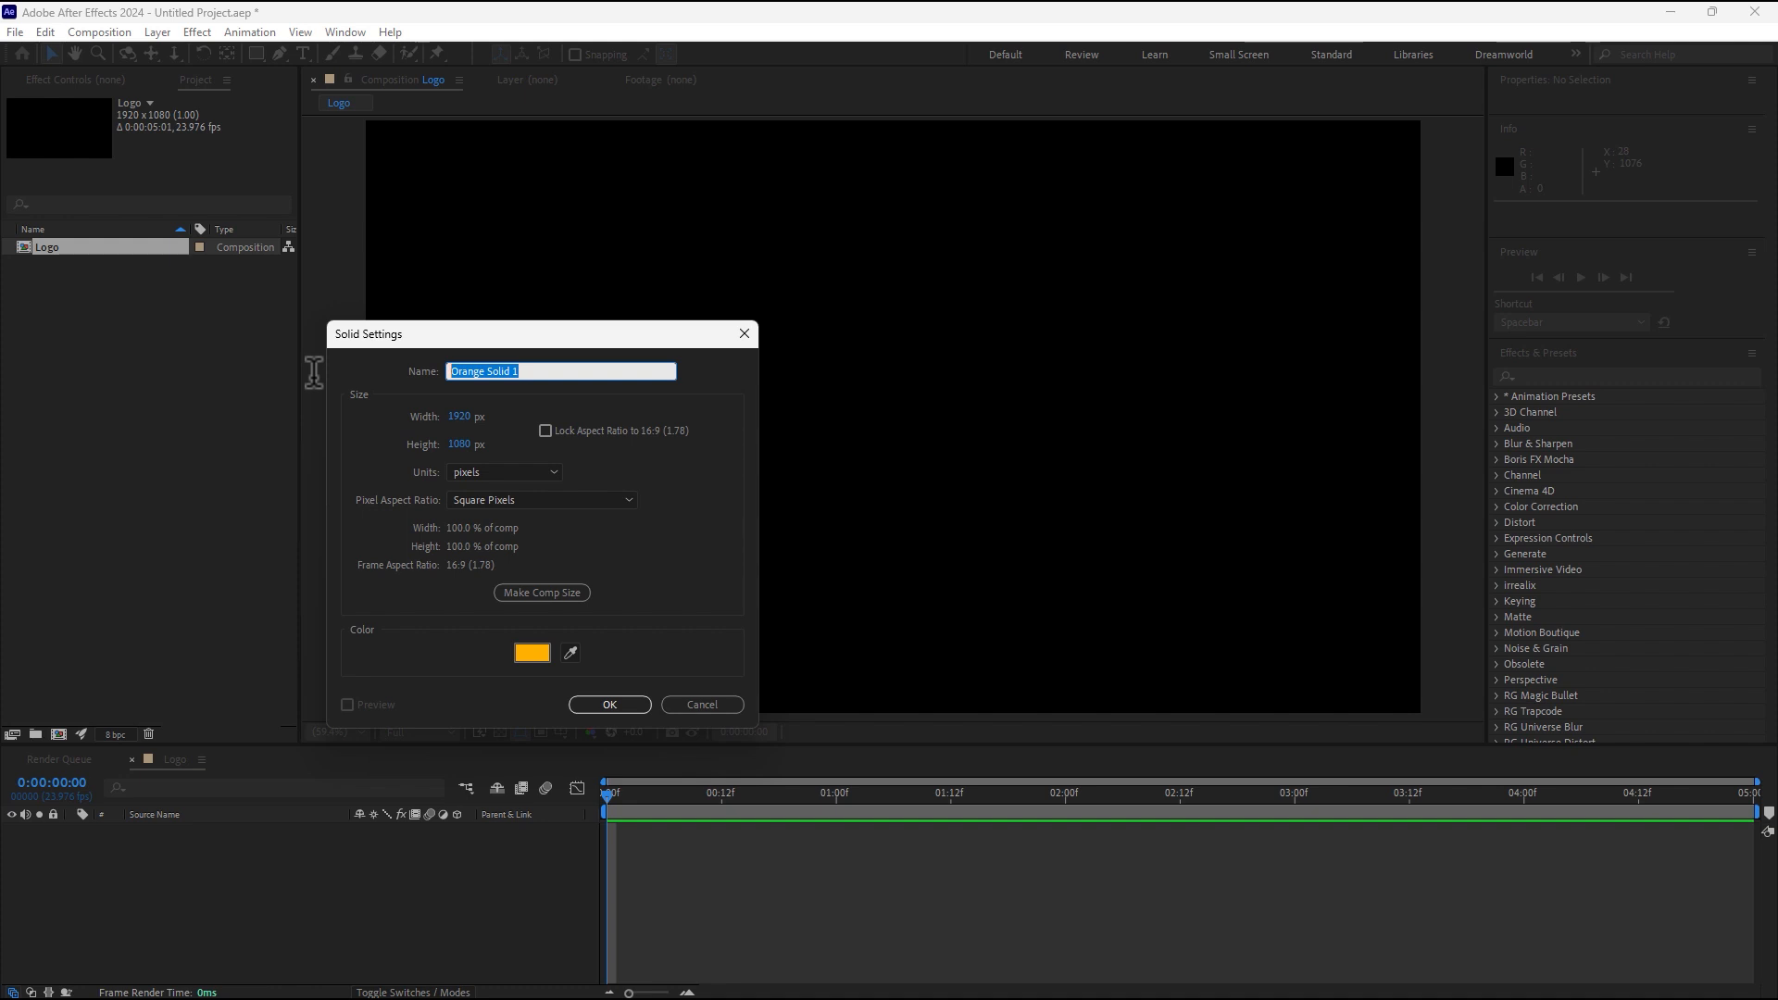
type("3D Logo")
left_click(611, 707)
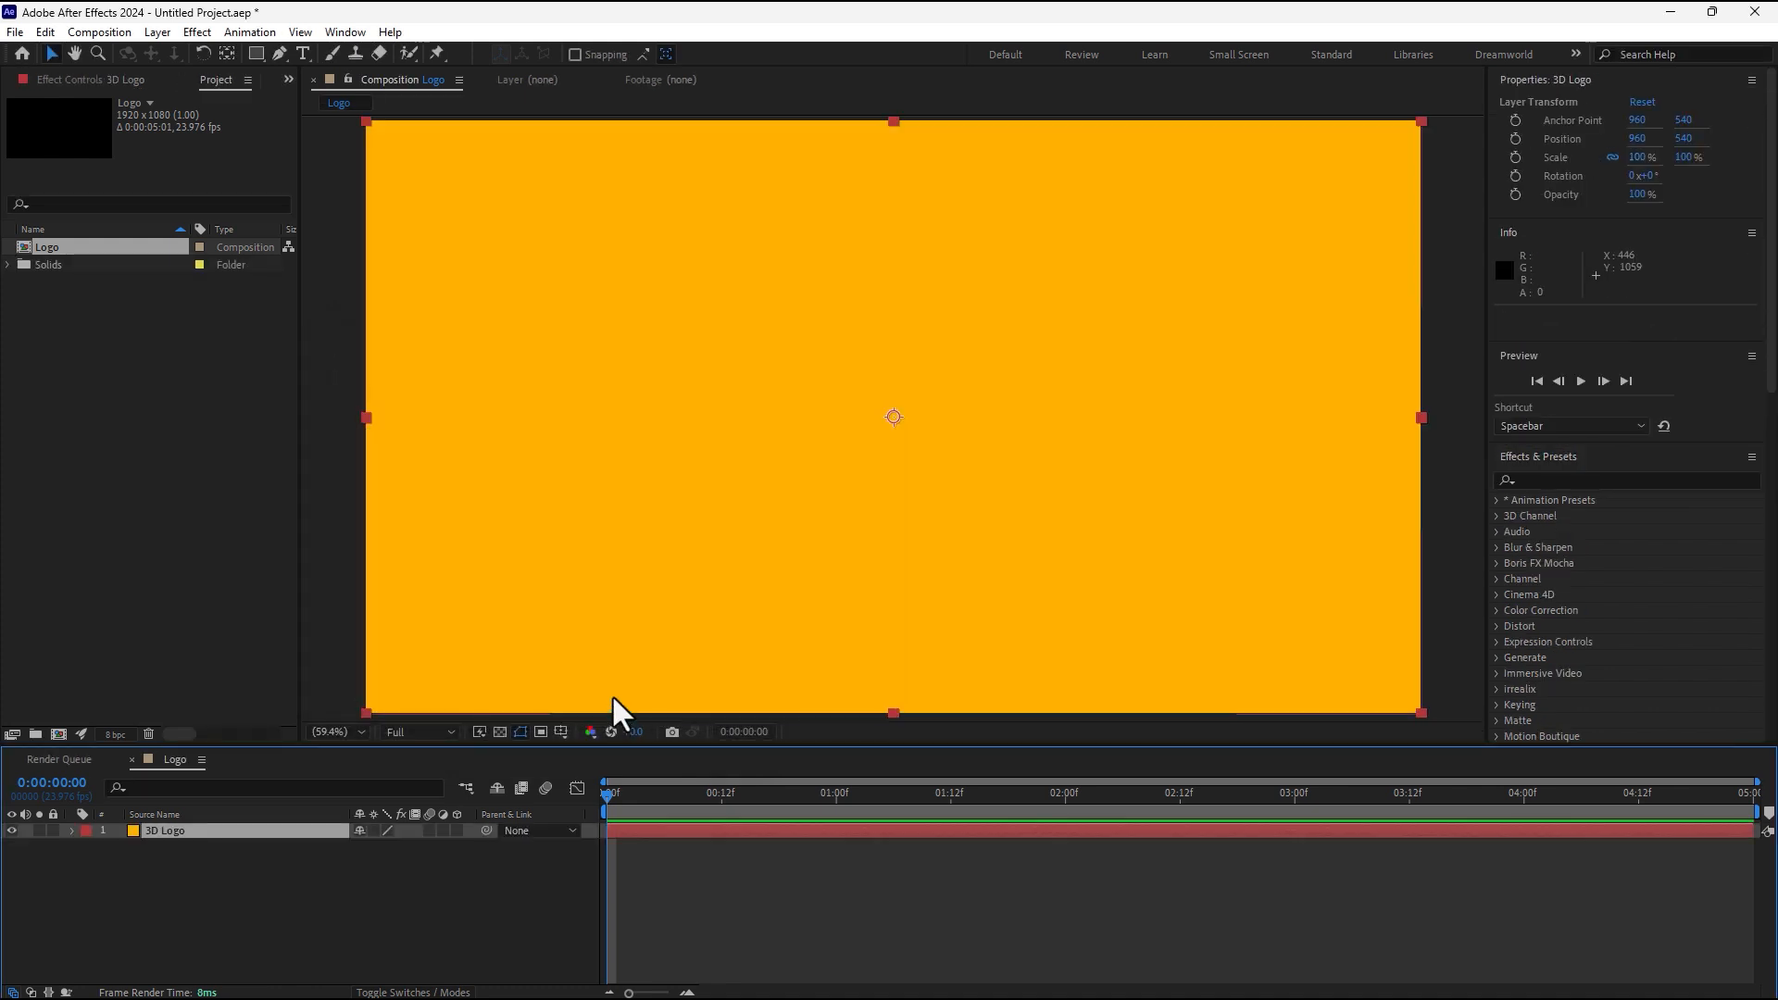
- Apply the Video Copilot Element effect to the 3D Logo layer and open its Scene Setup
left_click(198, 32)
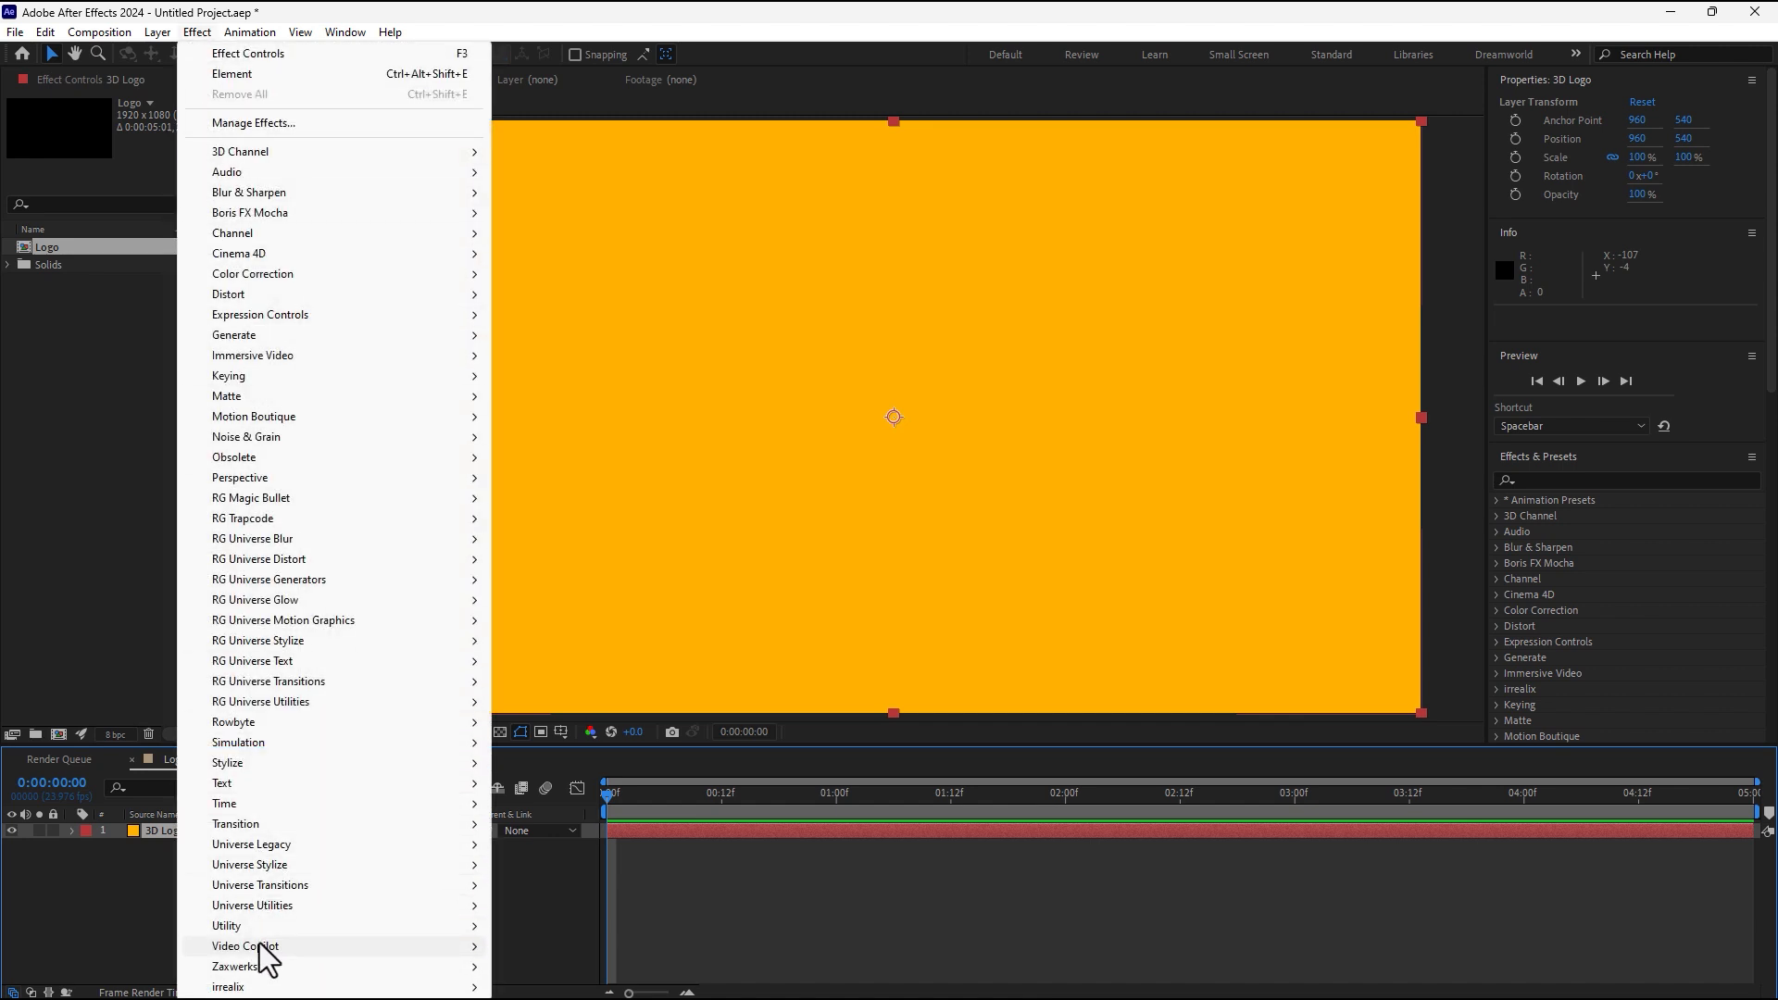
mouse_move(264, 954)
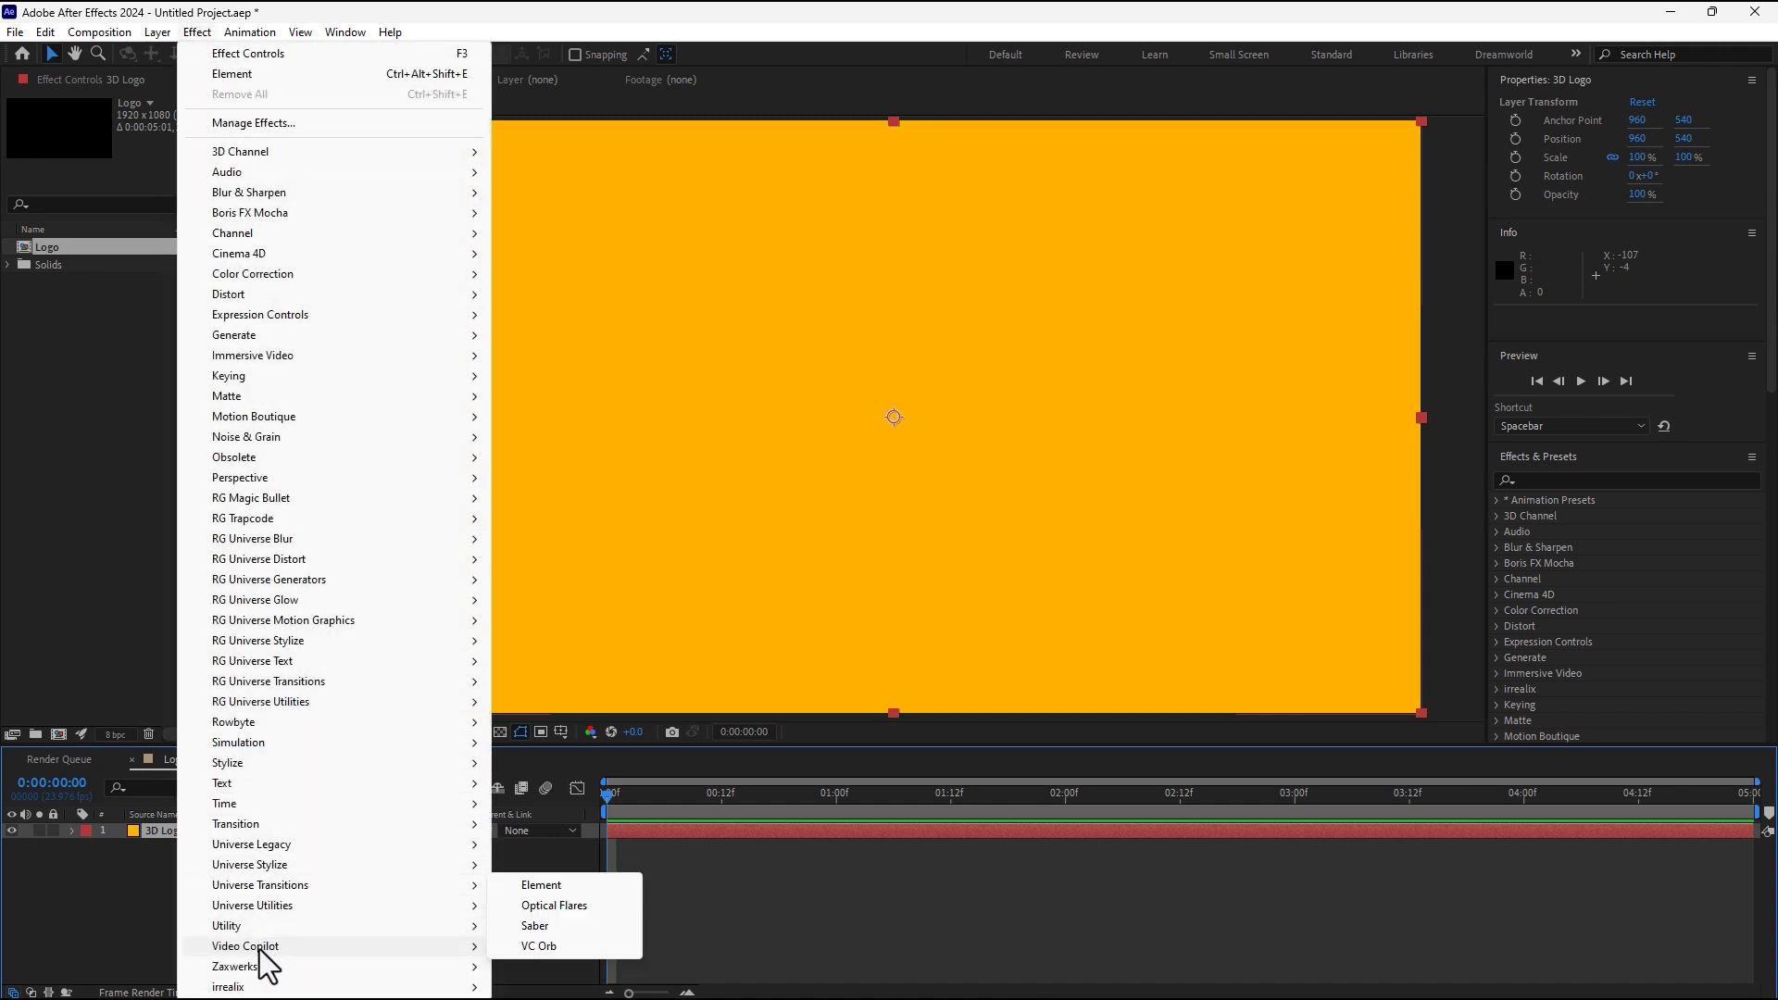
left_click(587, 885)
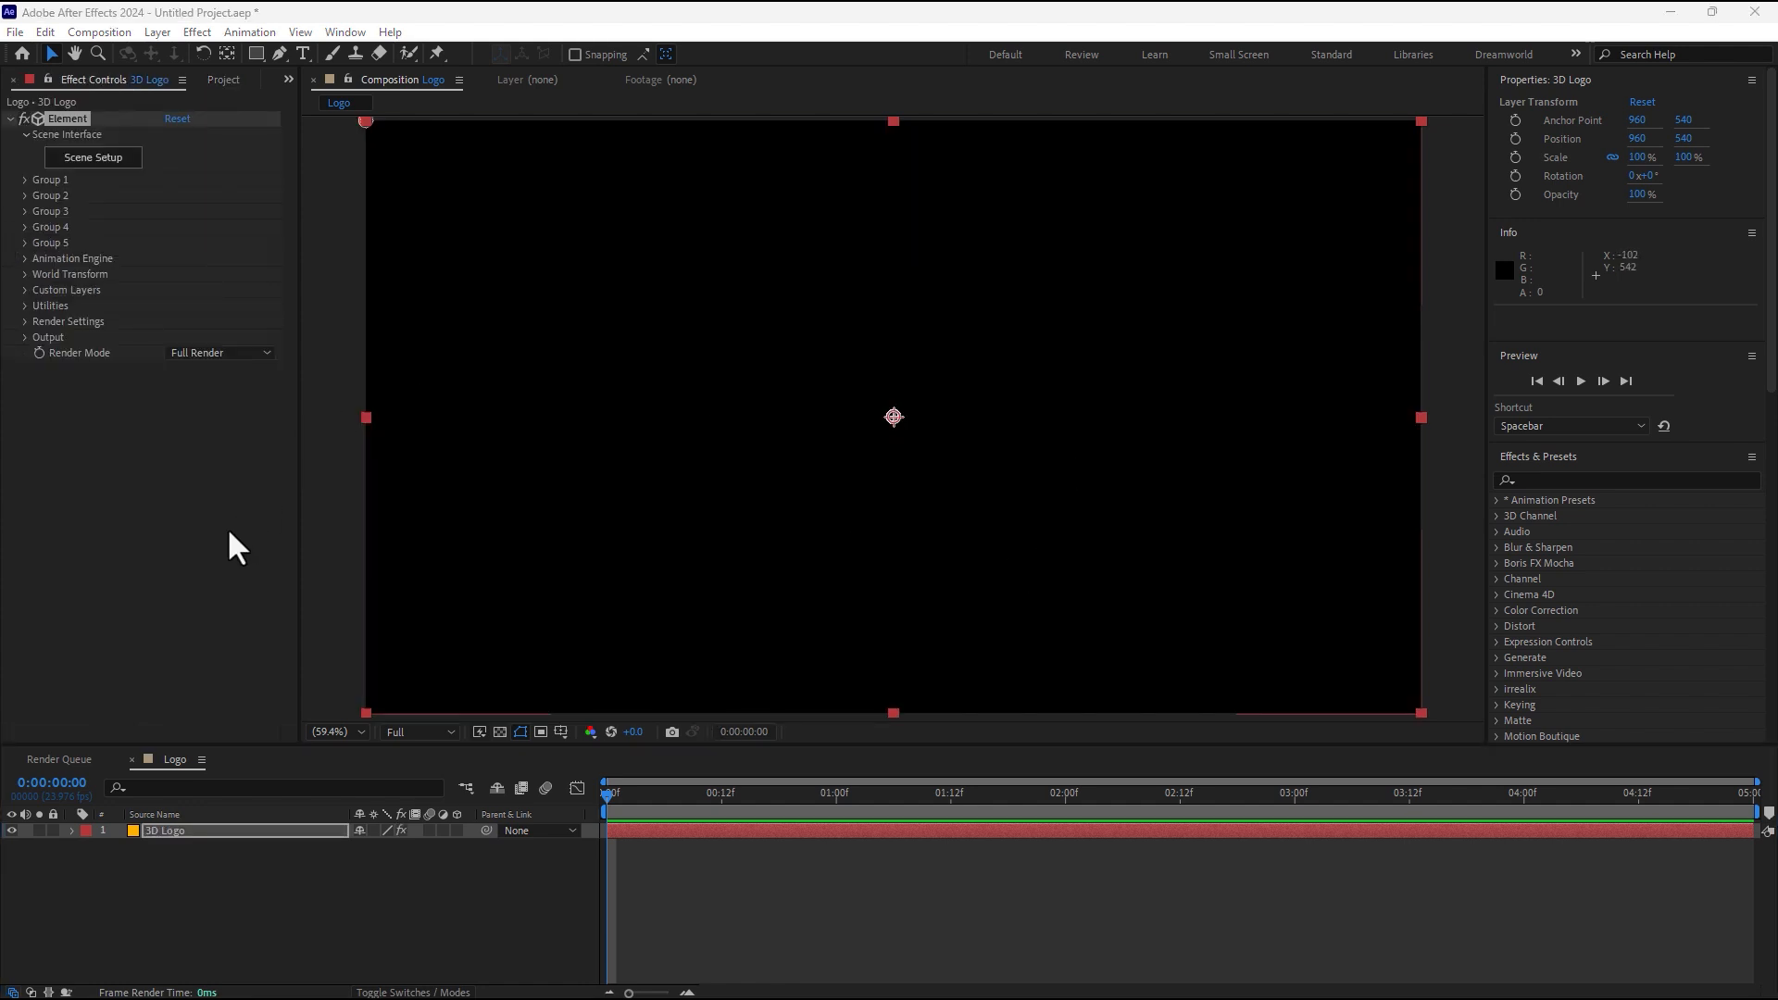
left_click(95, 159)
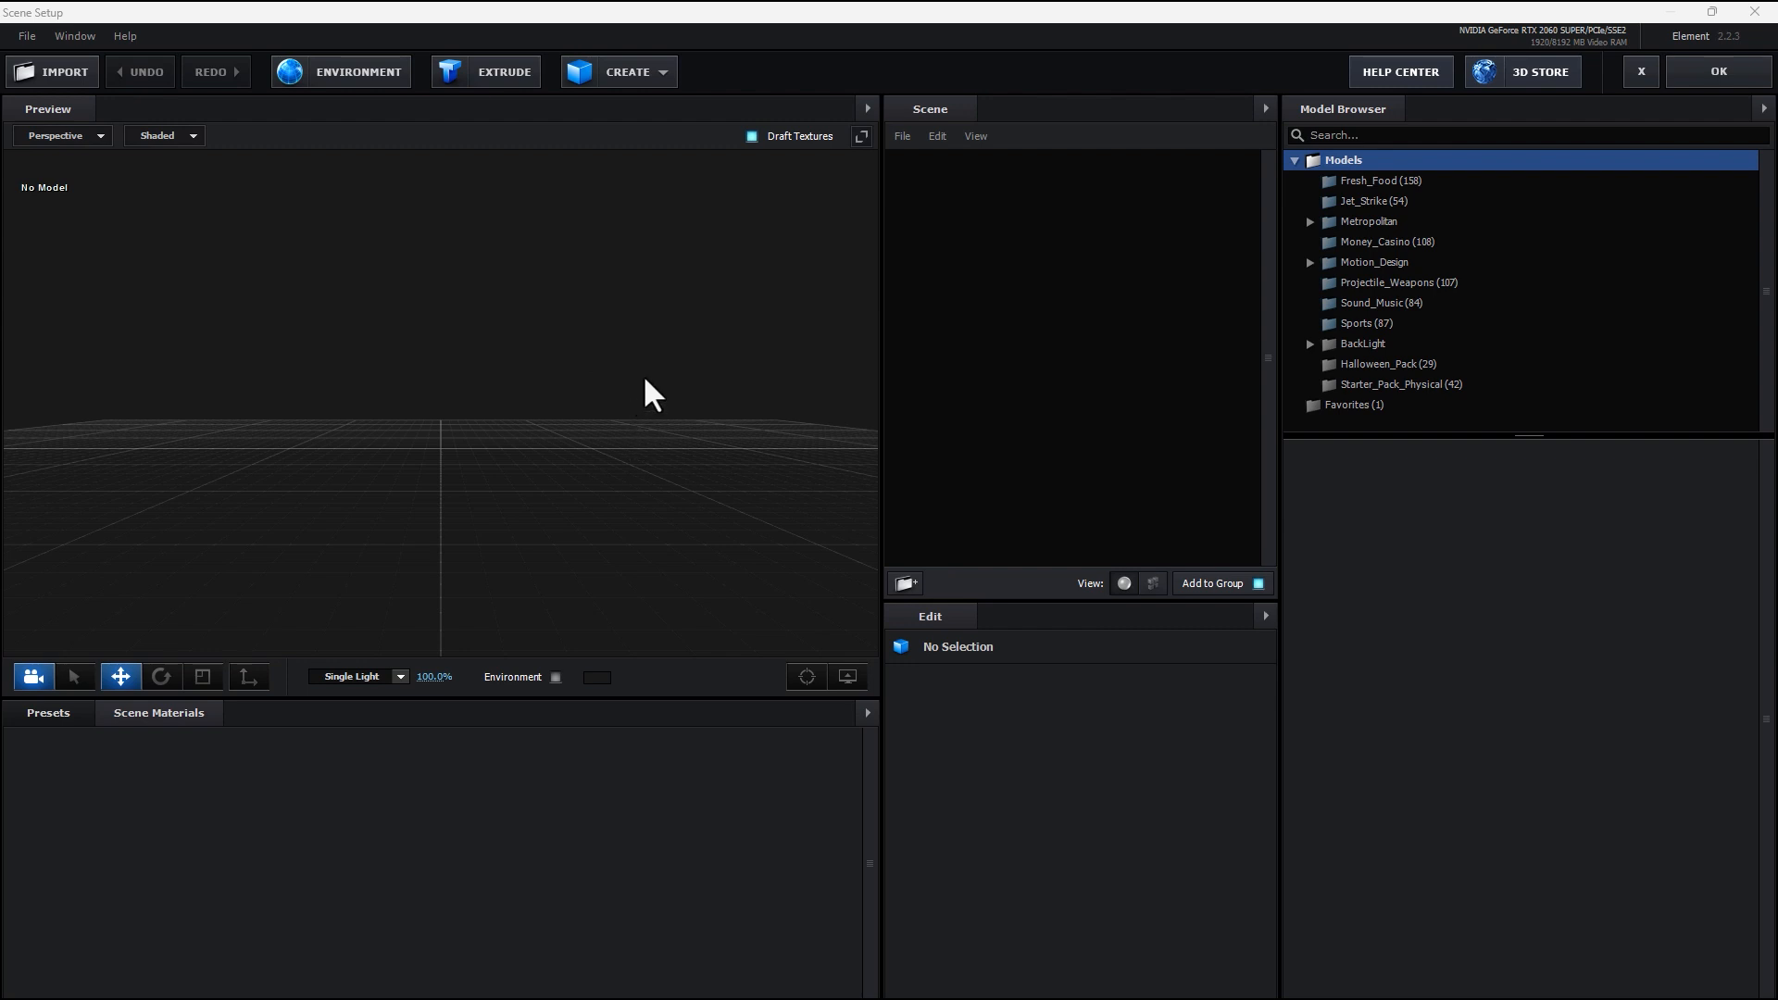
- Examine the empty preview scene and the Fresh_Food, Jet_Strike, Money_Casino and Projectile_Weapons model collections
mouse_move(644, 378)
left_mouse_down()
mouse_move(635, 394)
mouse_move(651, 375)
left_mouse_up()
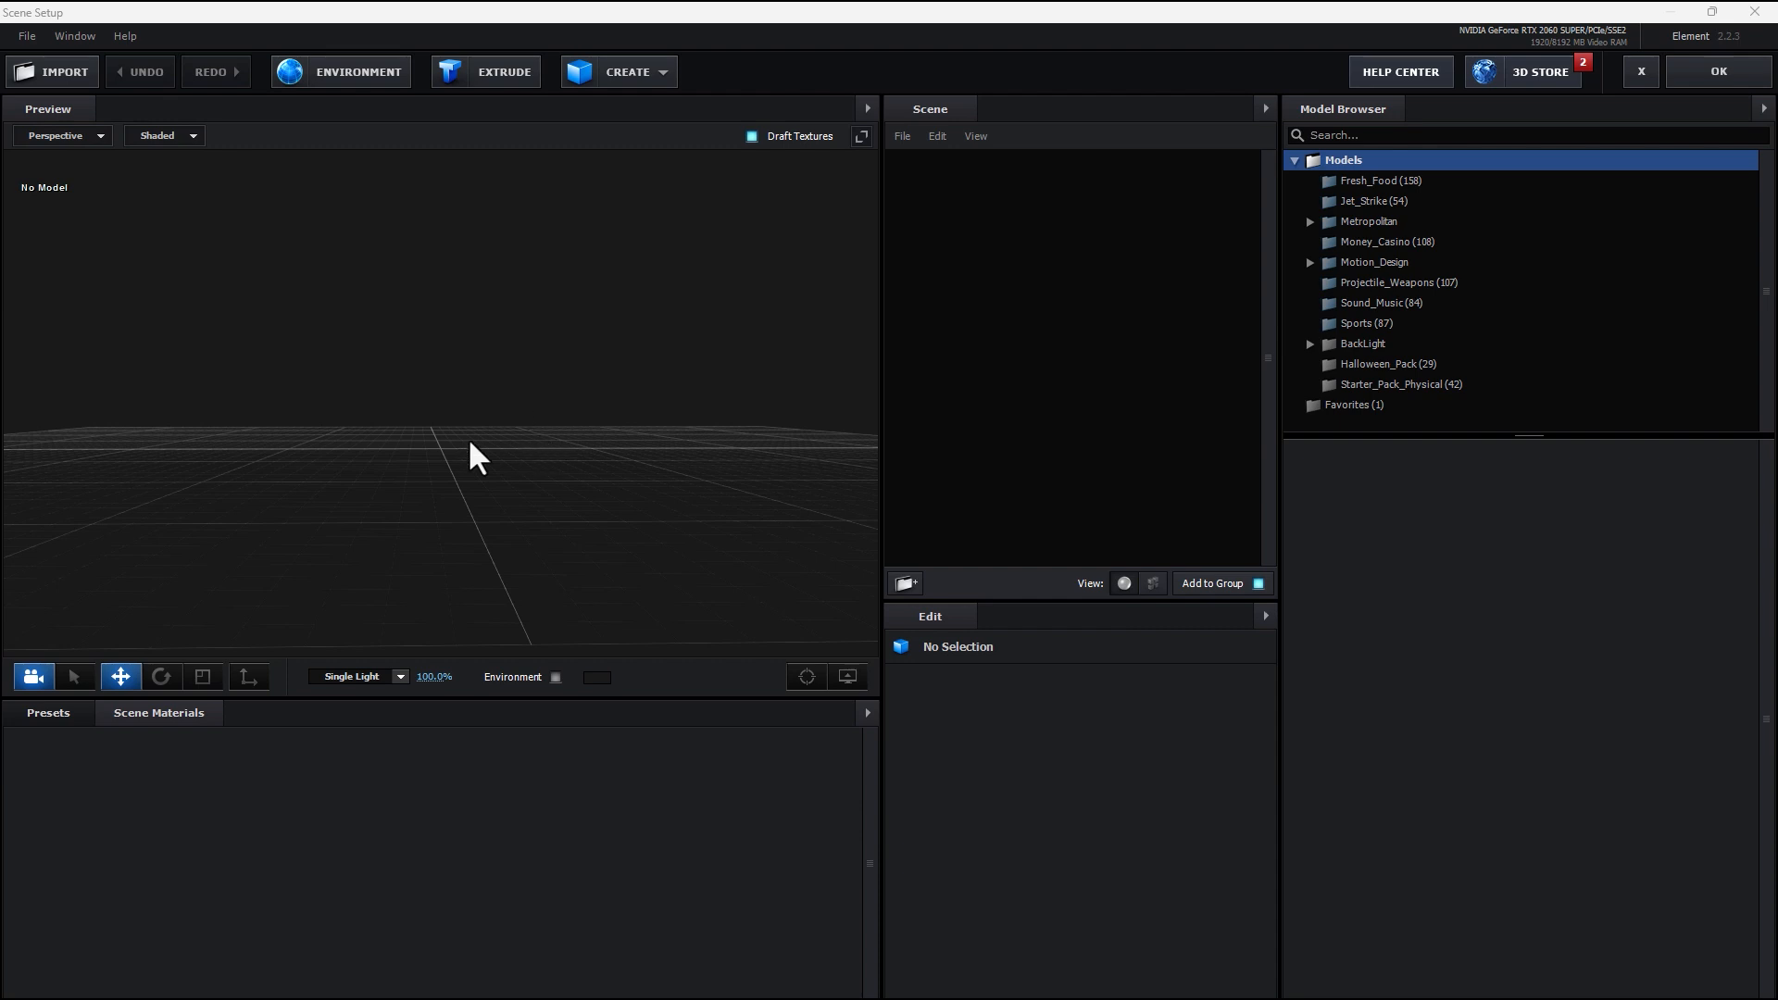
mouse_move(469, 441)
left_mouse_down()
mouse_move(436, 345)
mouse_move(460, 385)
mouse_move(373, 310)
mouse_move(526, 439)
mouse_move(473, 377)
mouse_move(469, 416)
mouse_move(517, 392)
mouse_move(500, 365)
mouse_move(464, 428)
left_mouse_up()
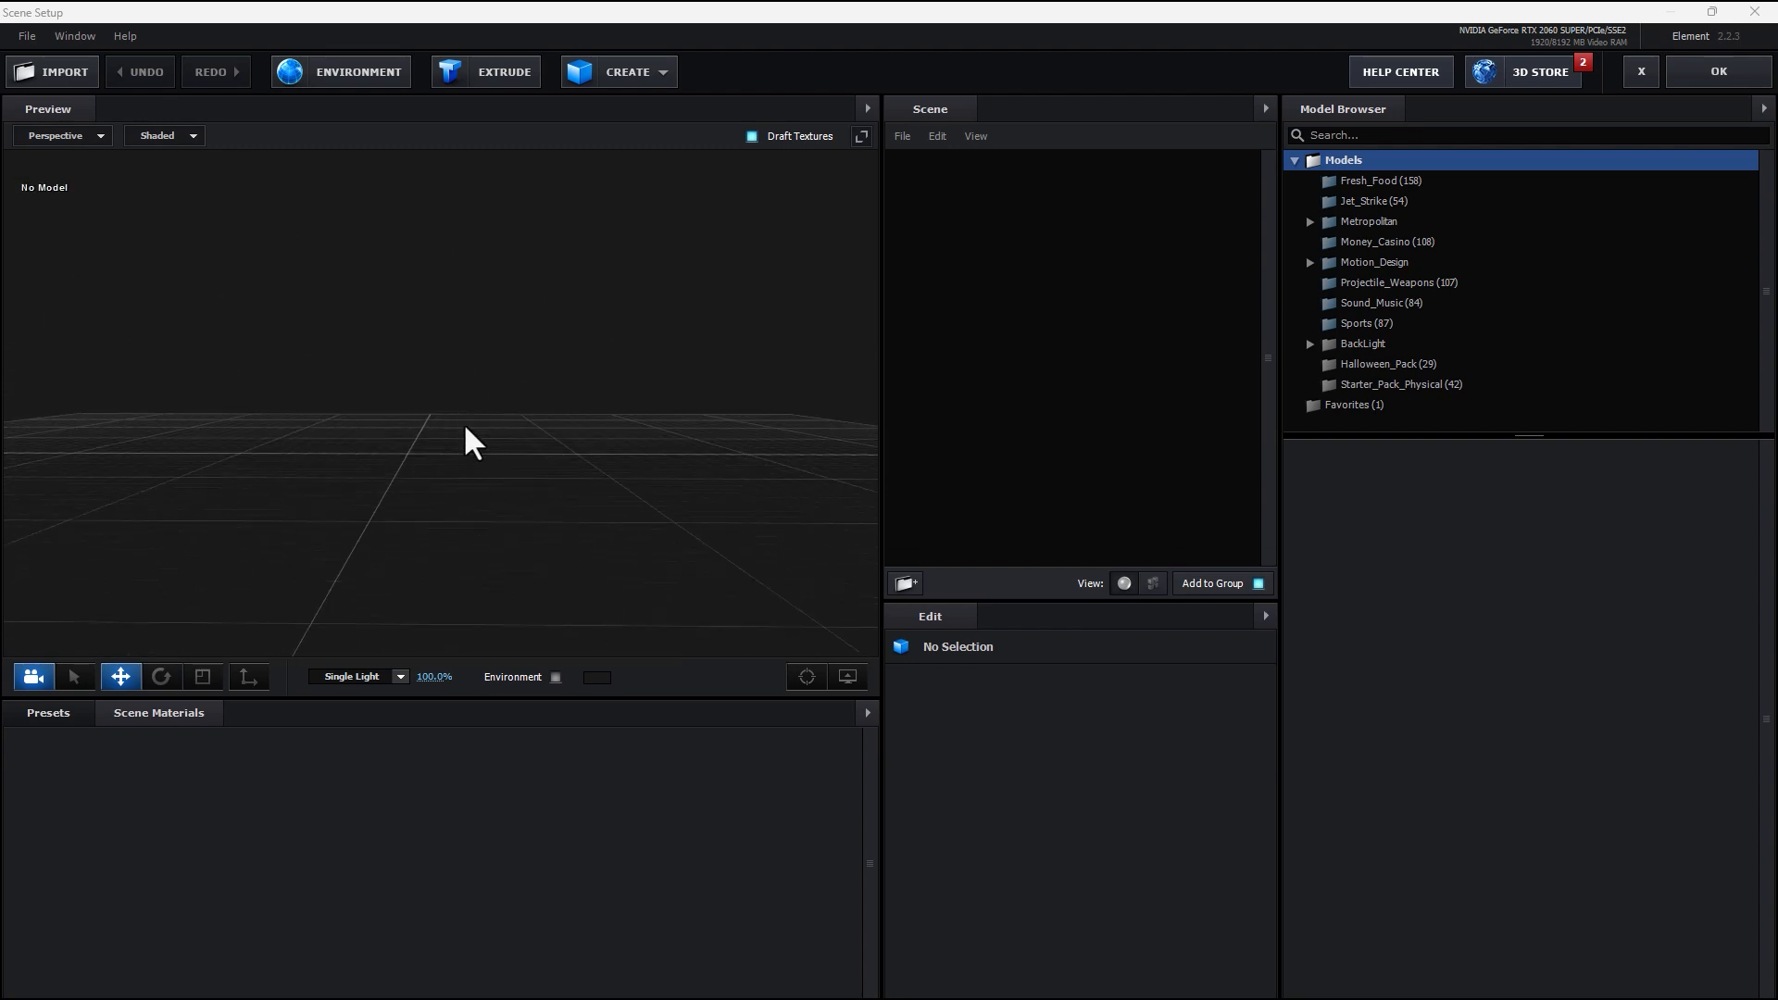
left_click_drag(465, 490, 452, 427)
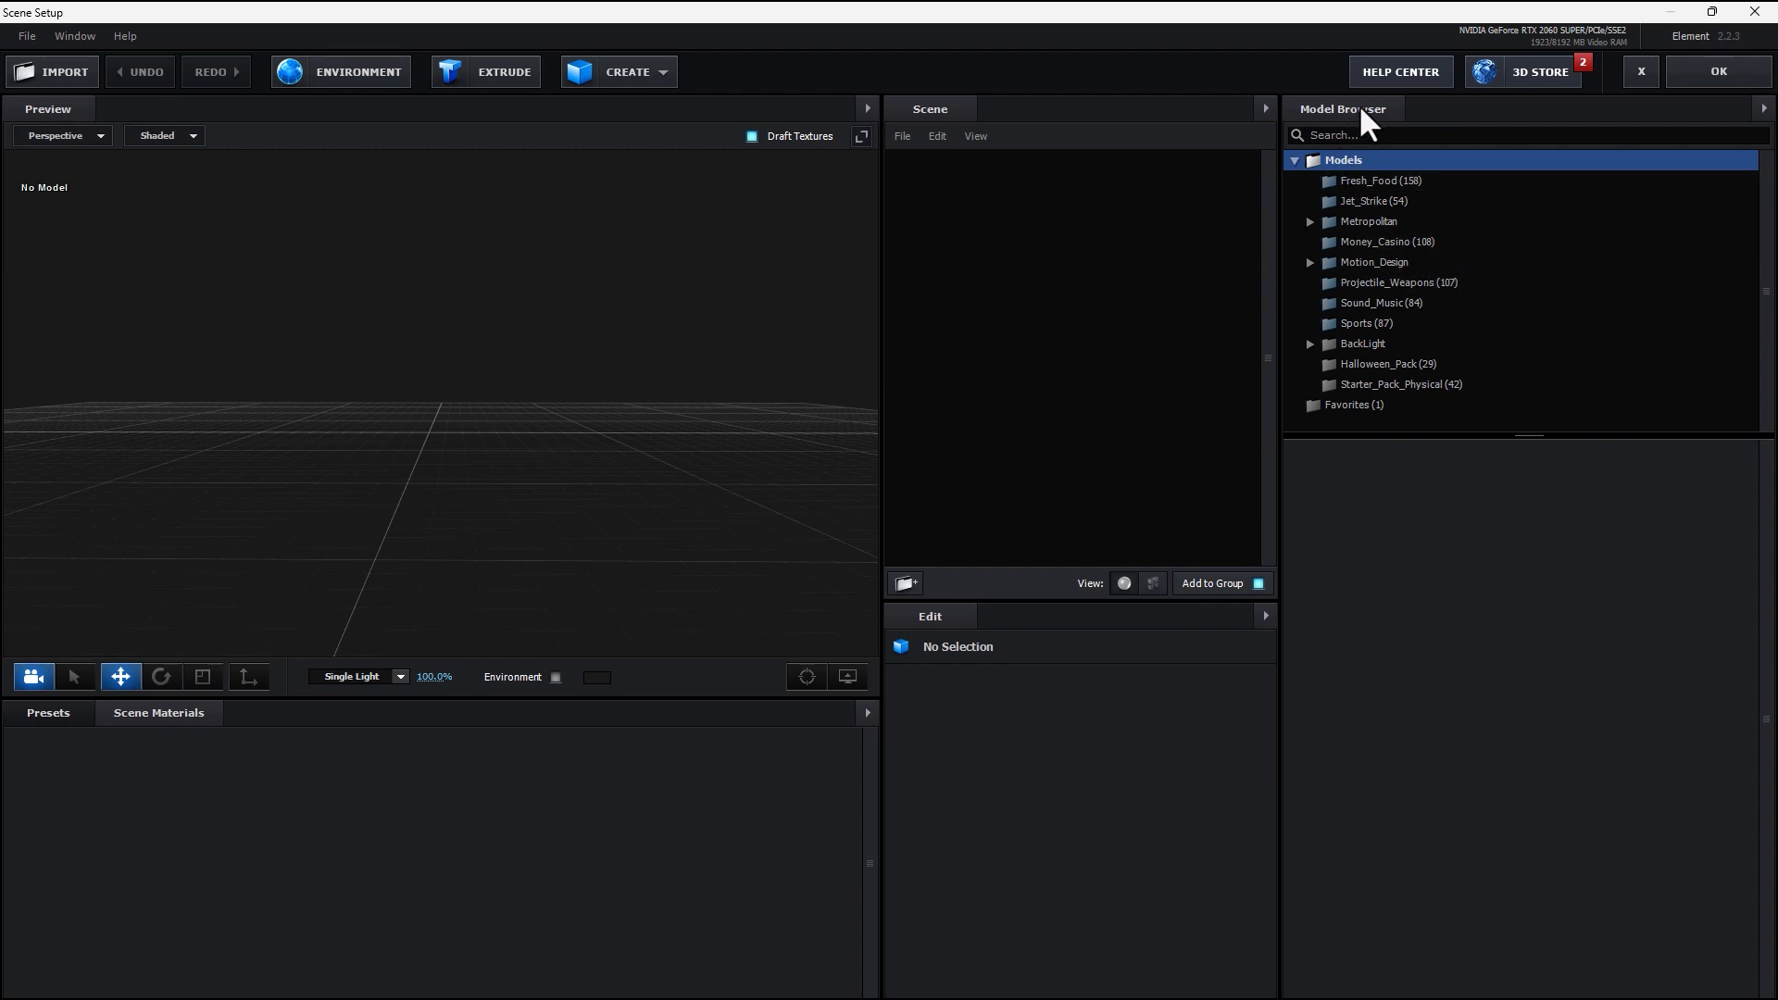
left_click(1363, 179)
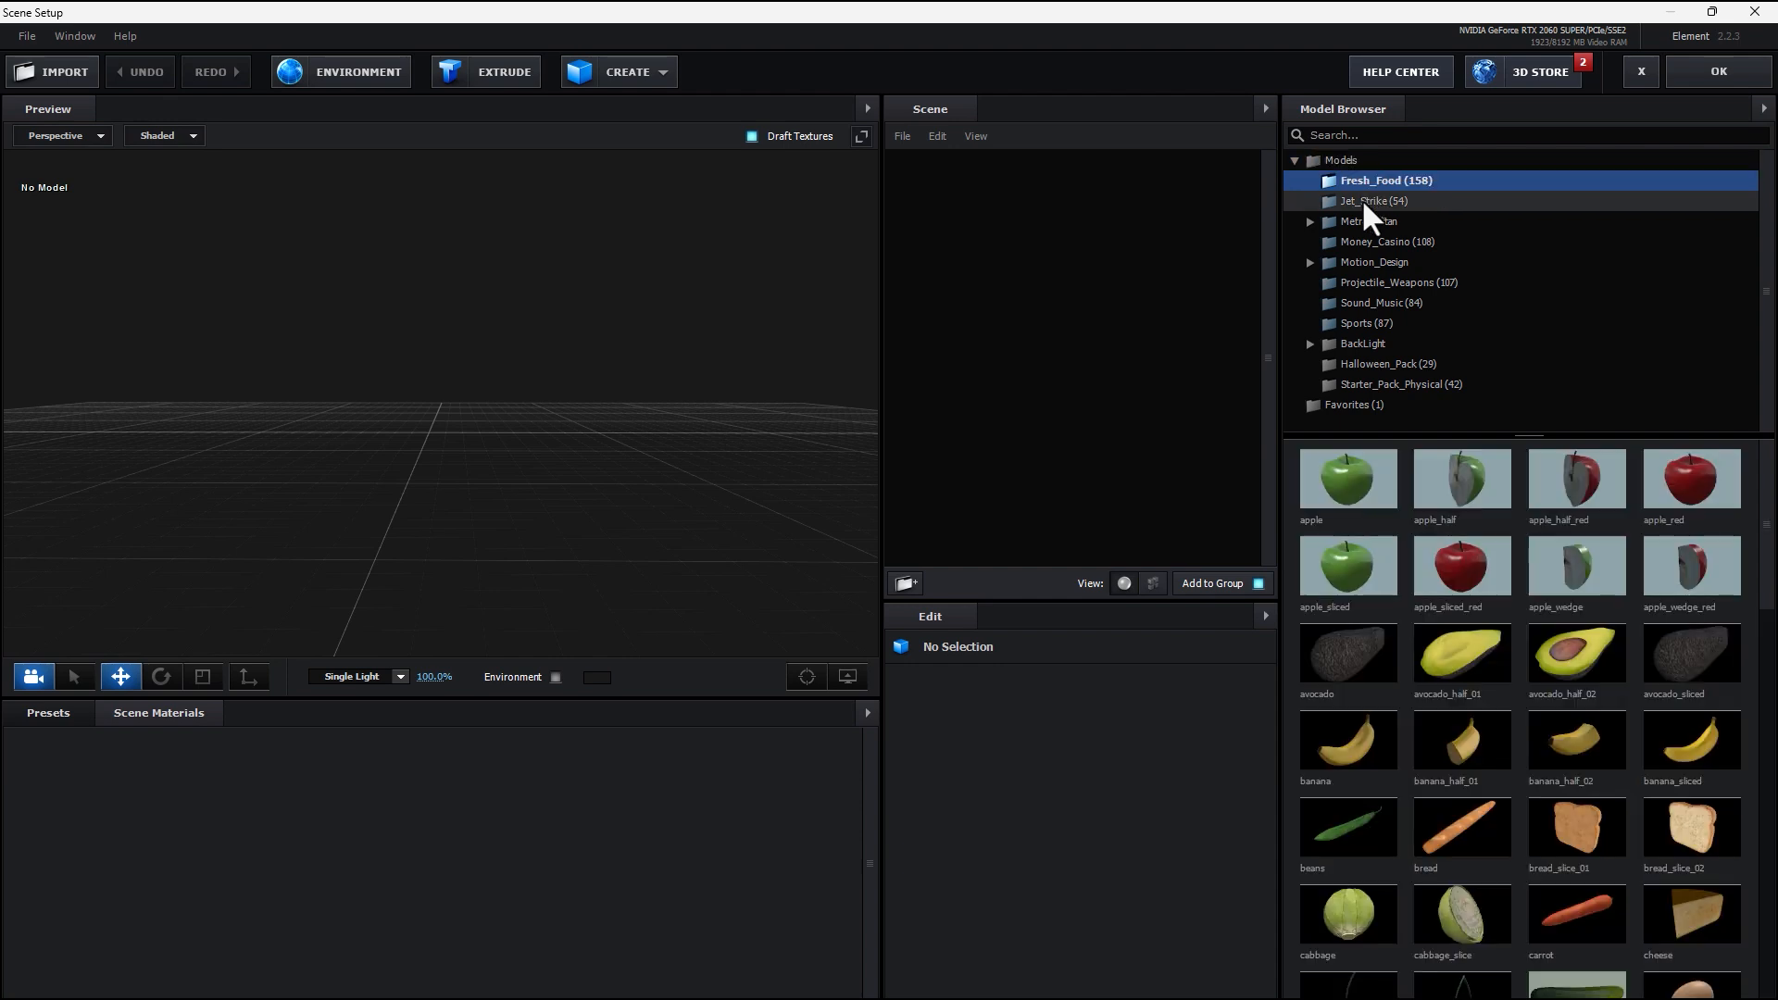
left_click(1361, 200)
left_click(1358, 241)
left_click(1357, 281)
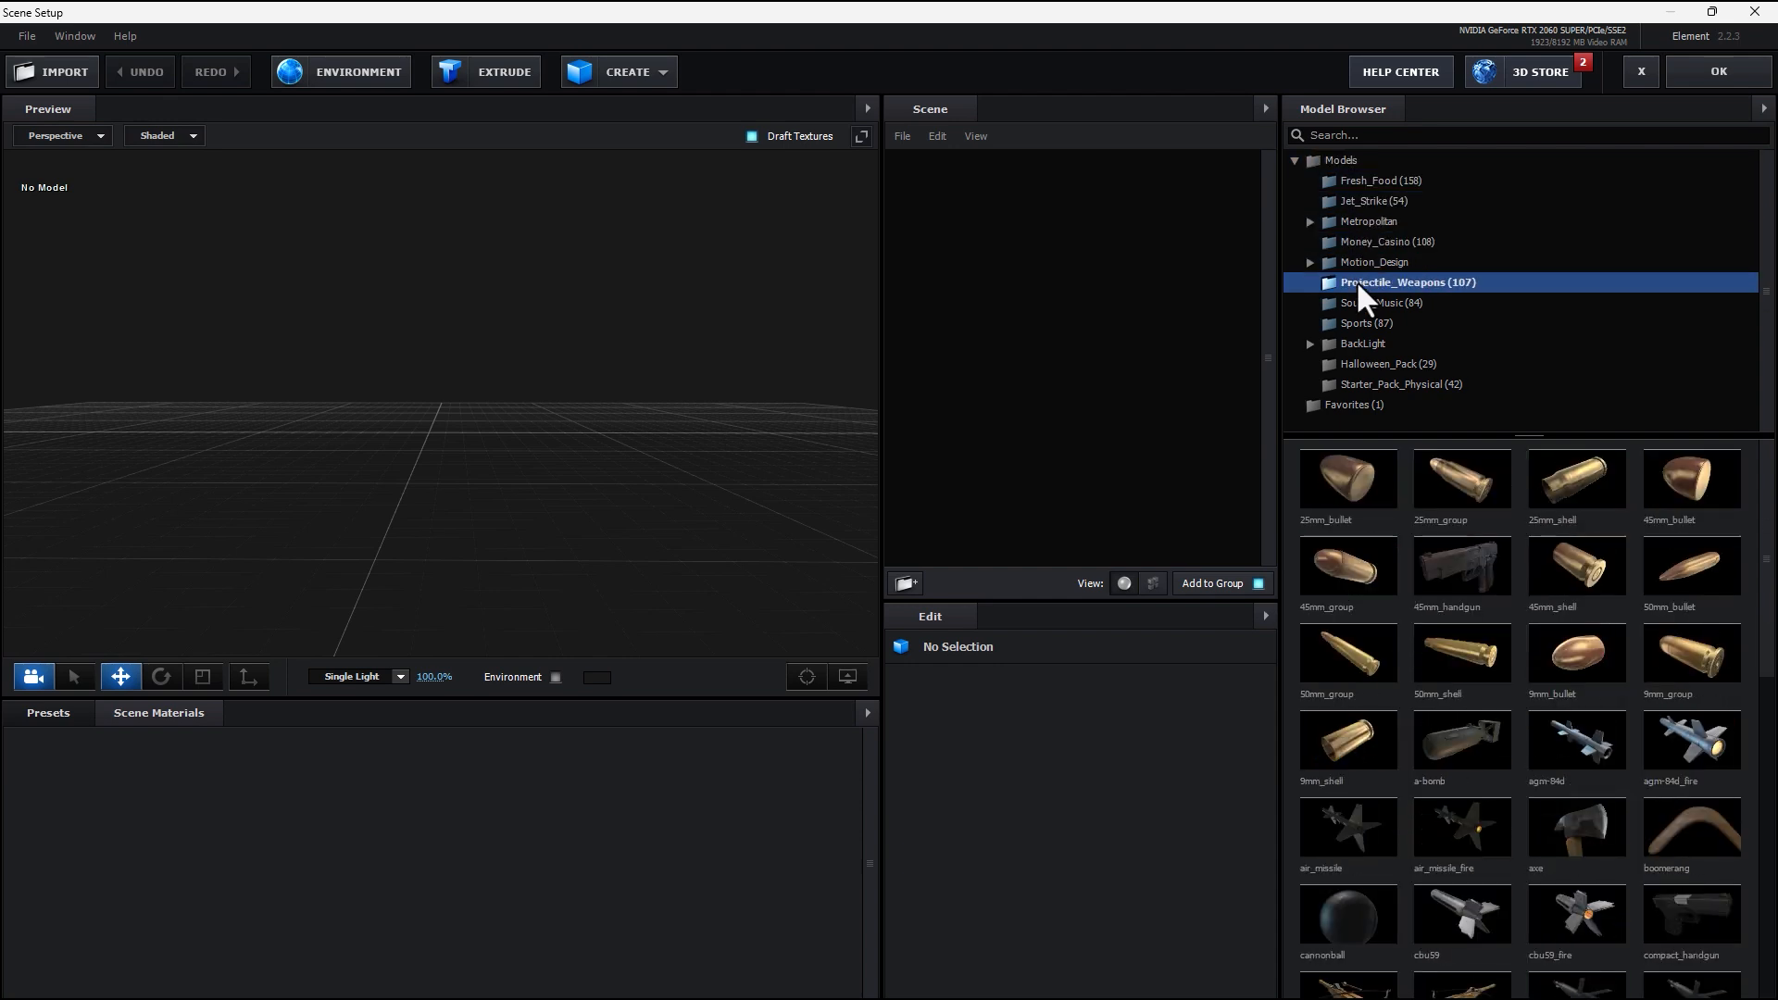
- Browse the Arrows models of Motion_Design and the Projectile_Weapons, Sound_Music and Sports model collections
double_click(1365, 262)
left_click(1366, 324)
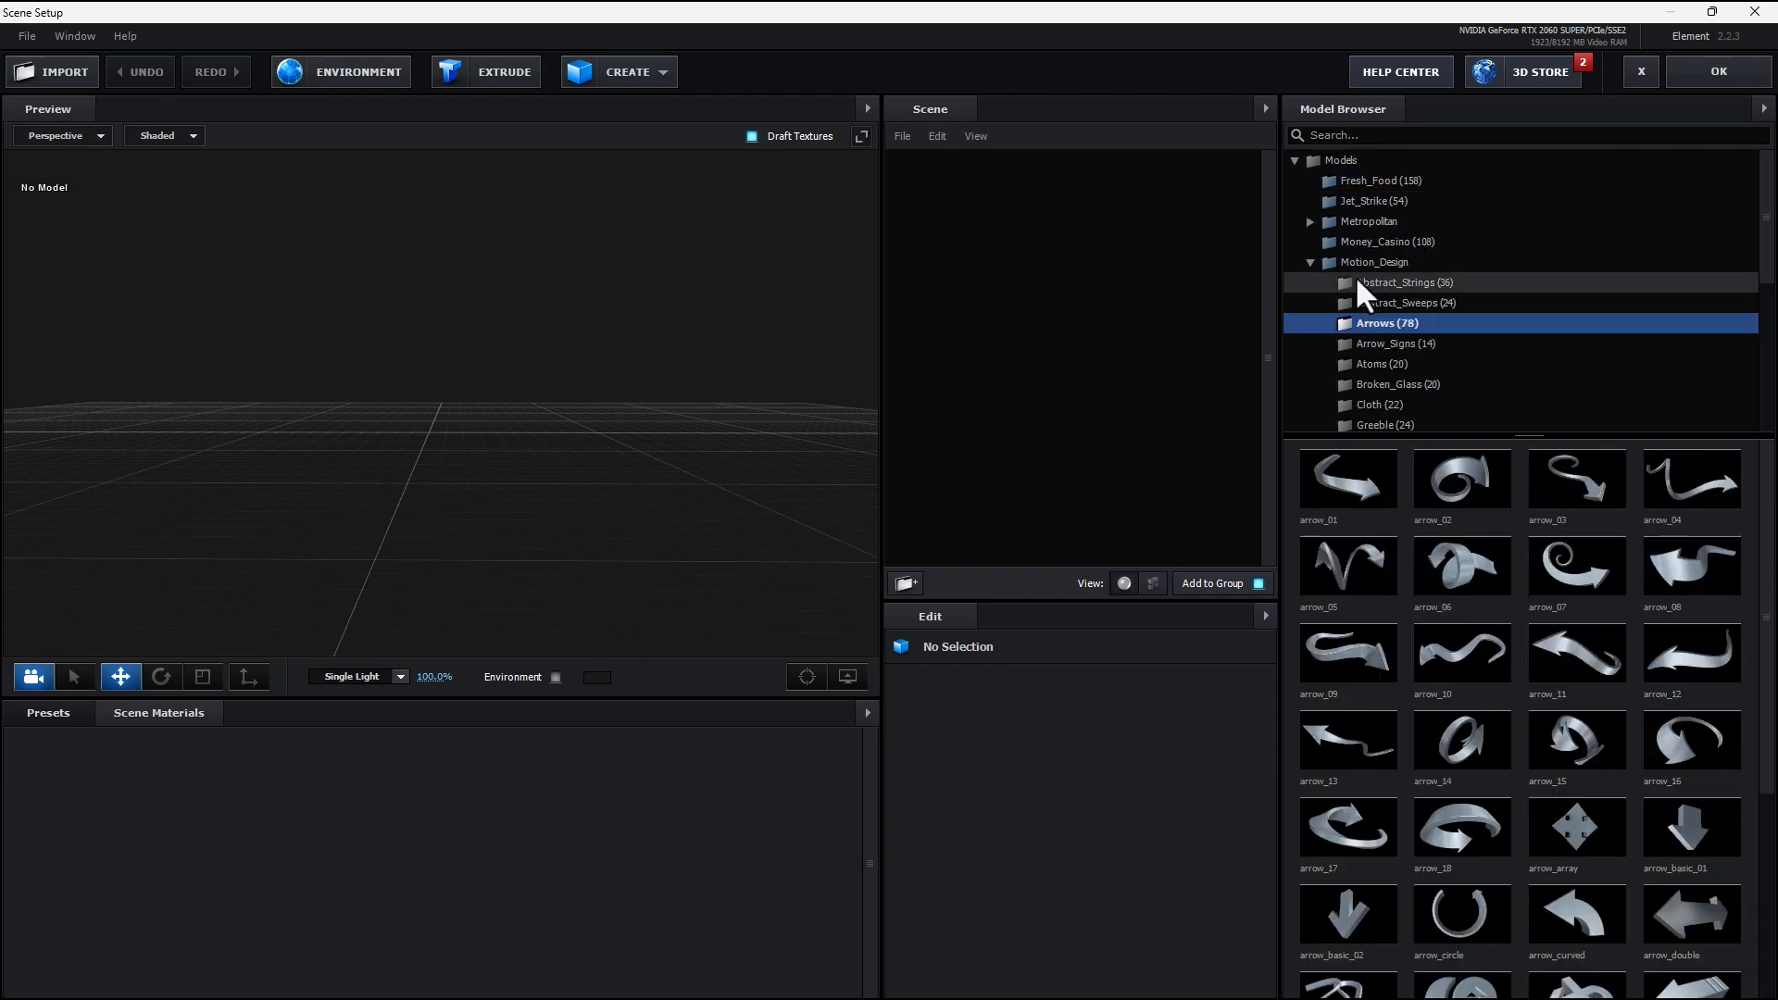
left_click(1316, 262)
left_click(1311, 262)
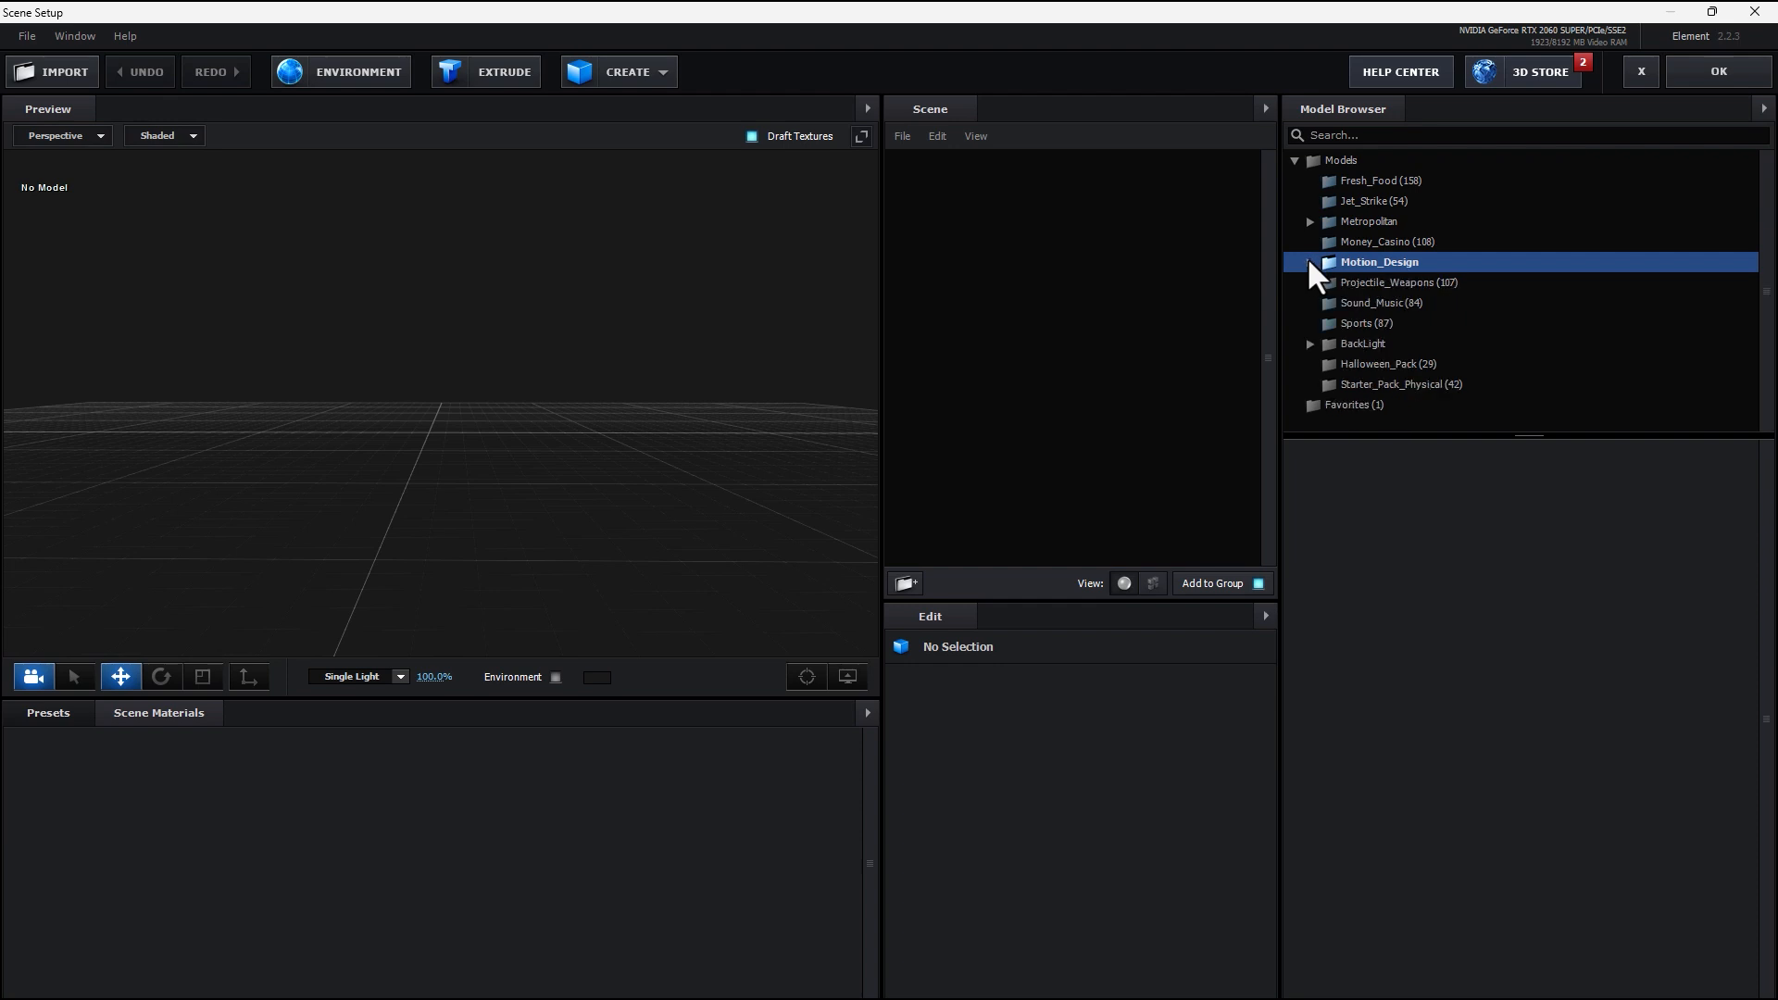
left_click(1353, 282)
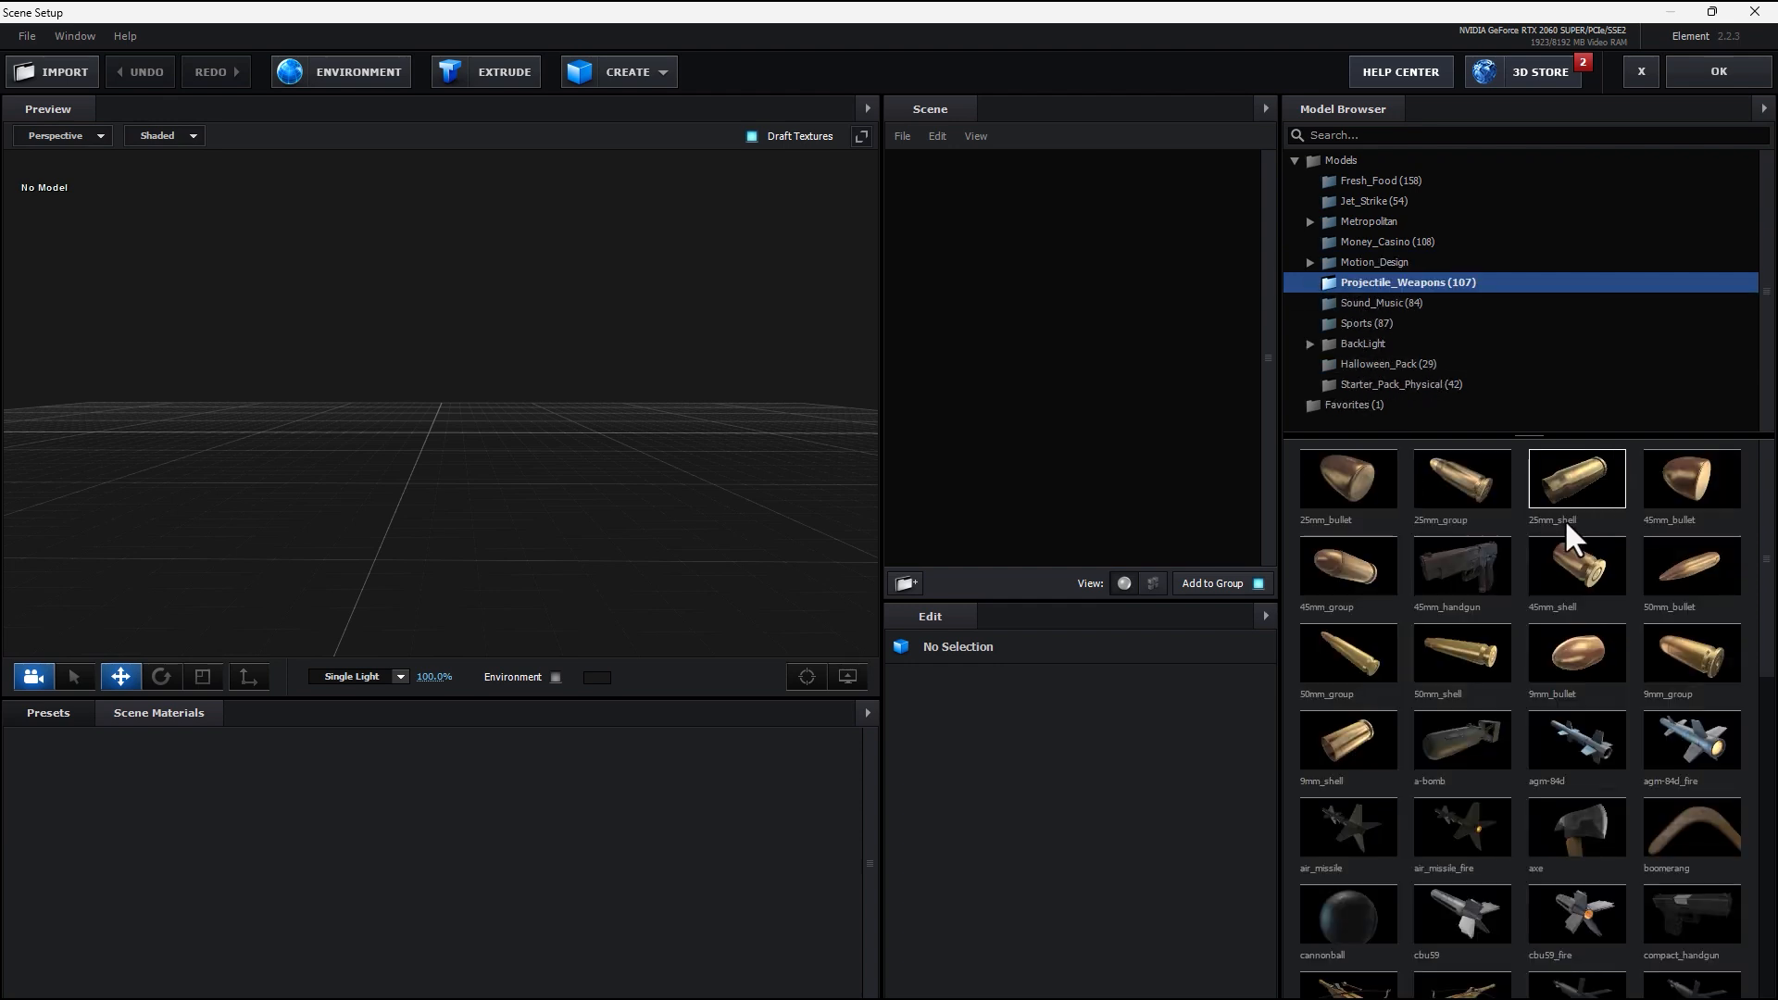
scroll(1574, 555, "down", 5)
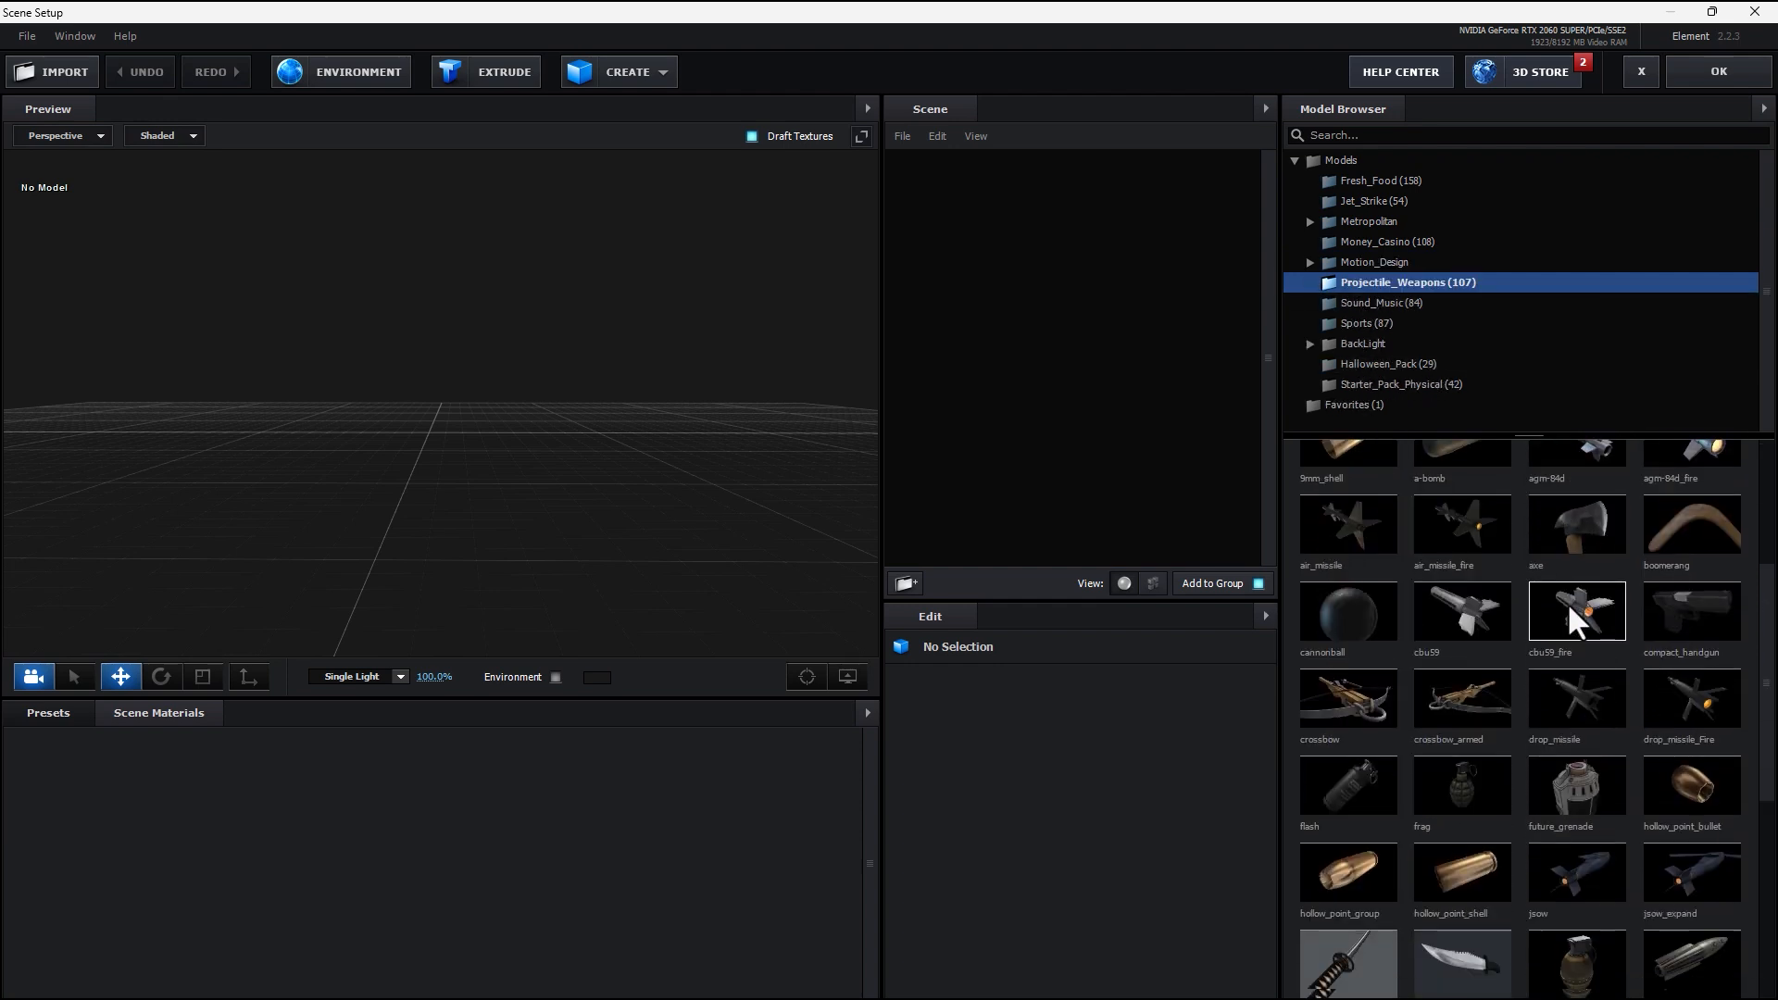
left_click(1370, 302)
left_click(1363, 322)
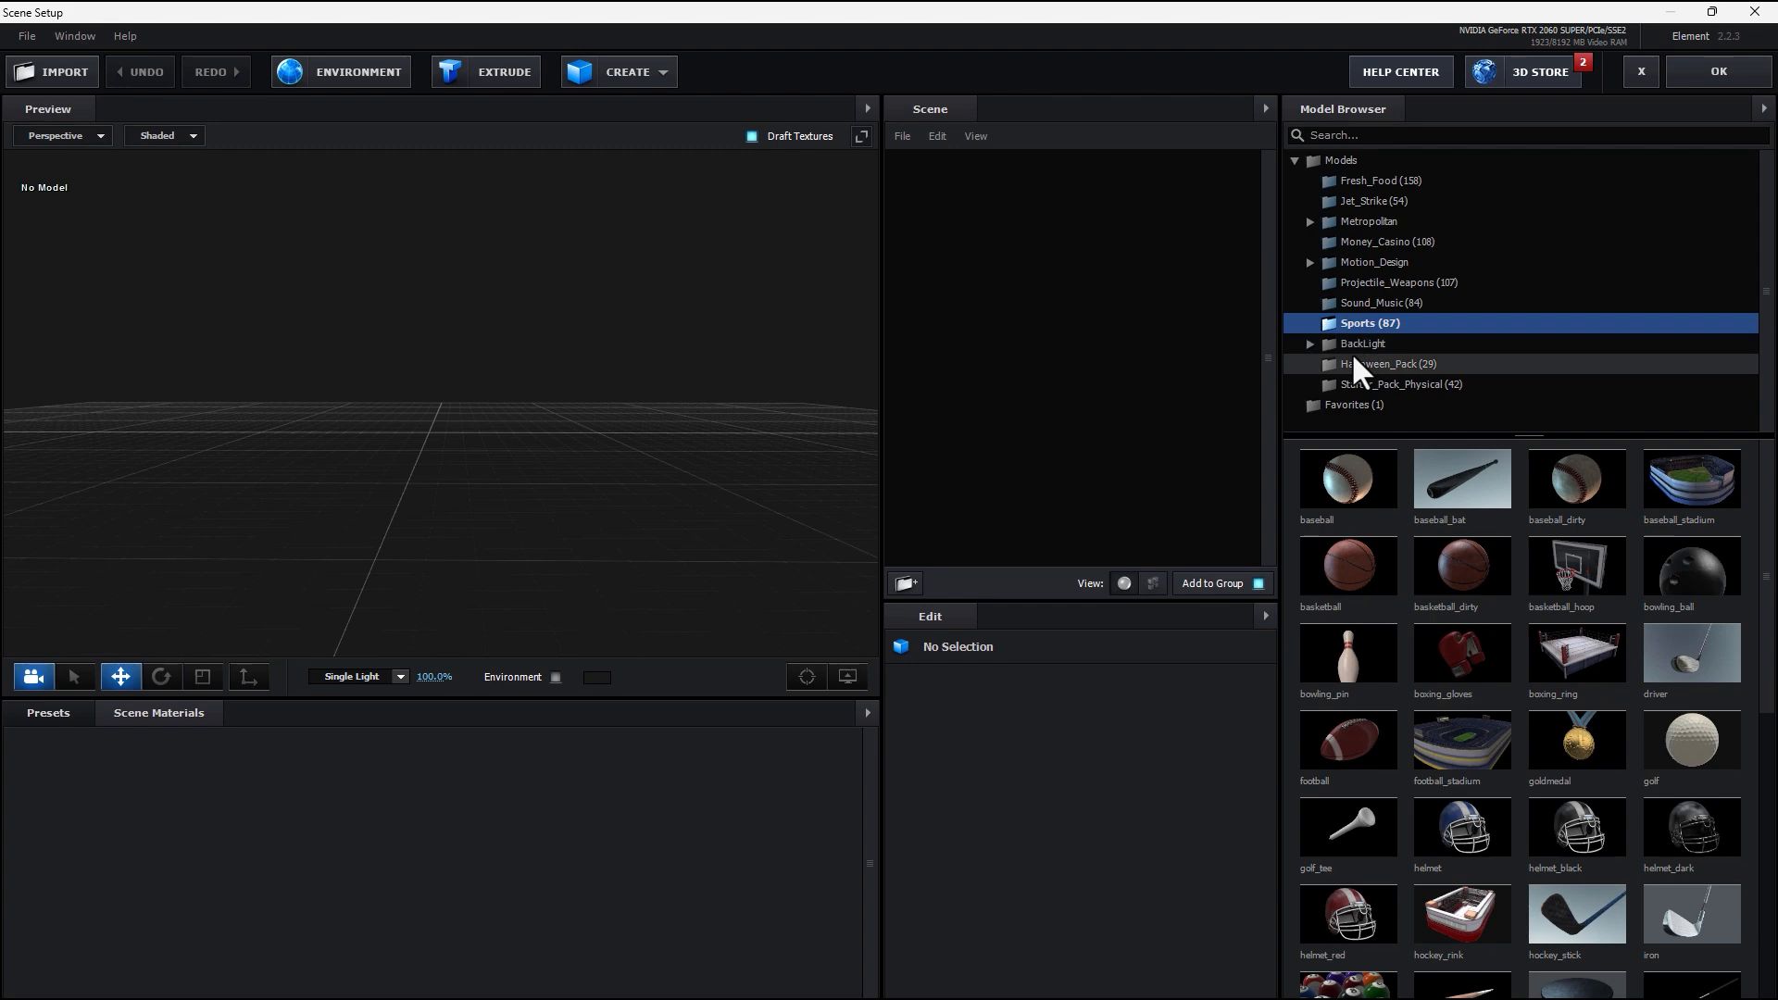
- Browse the BackLight Single_Lights_2K models and the Halloween_Pack and Starter_Pack_Physical collections
double_click(1353, 343)
left_click(1352, 363)
left_click(1365, 386)
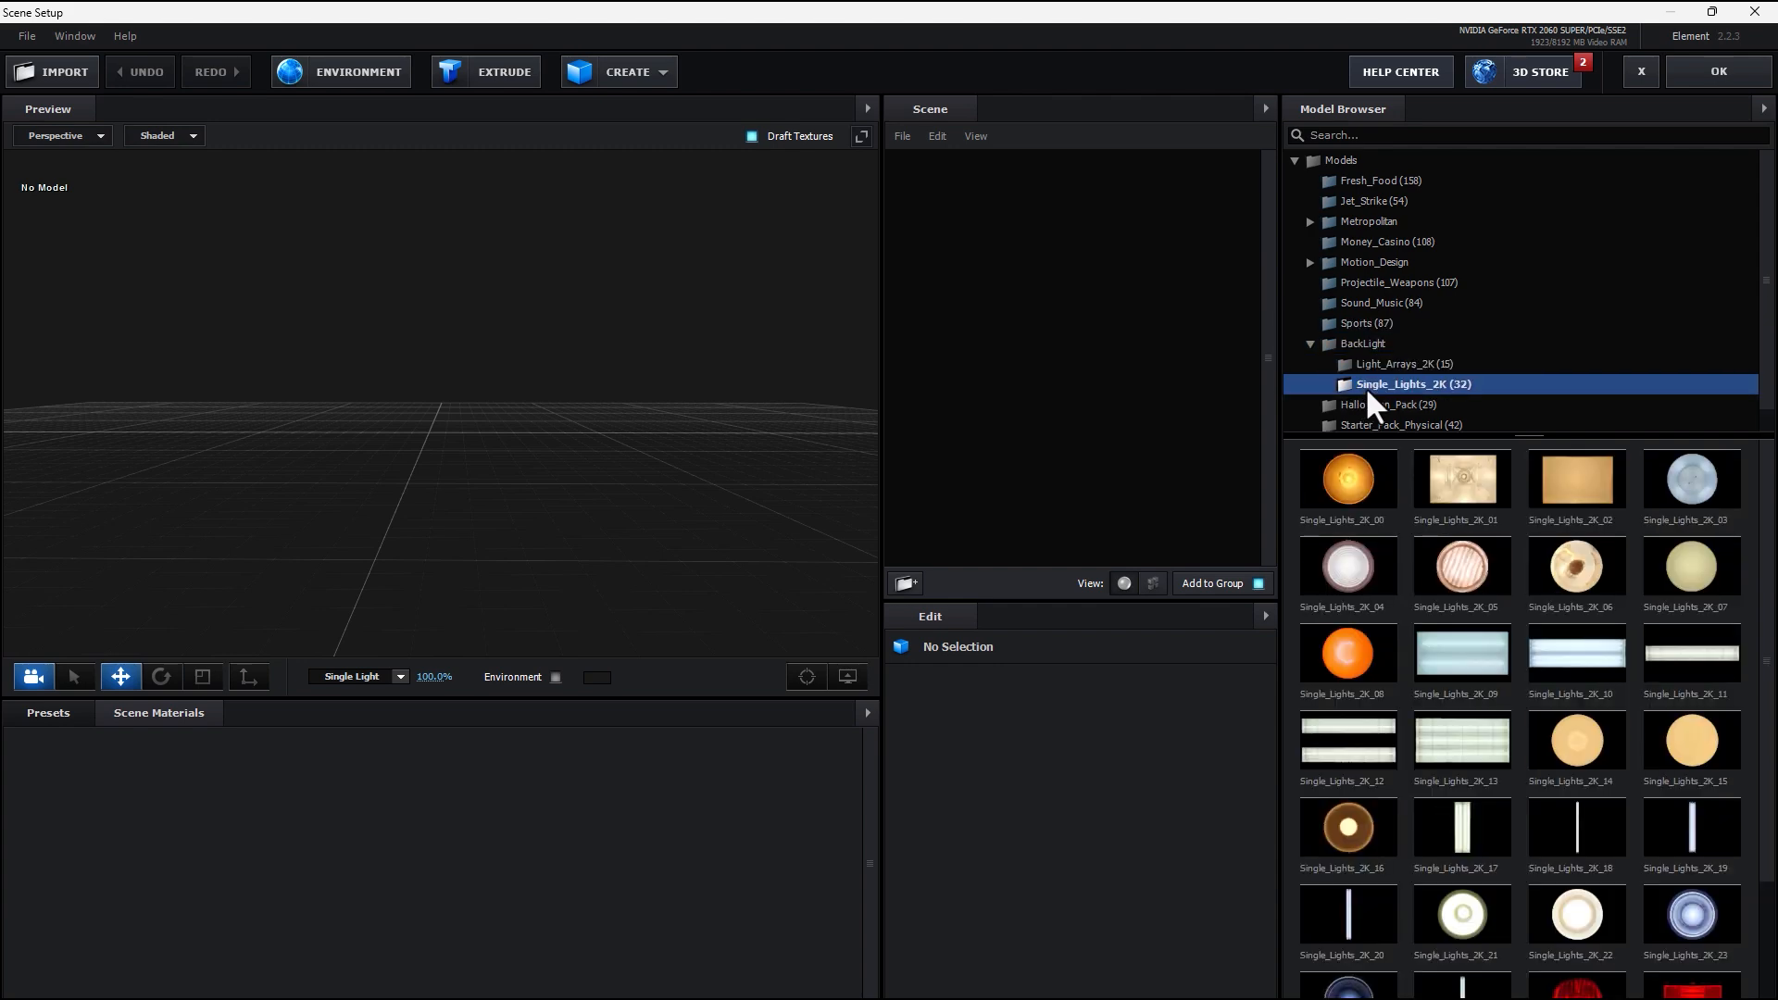
scroll(1367, 380, "down", 1)
left_click(1362, 382)
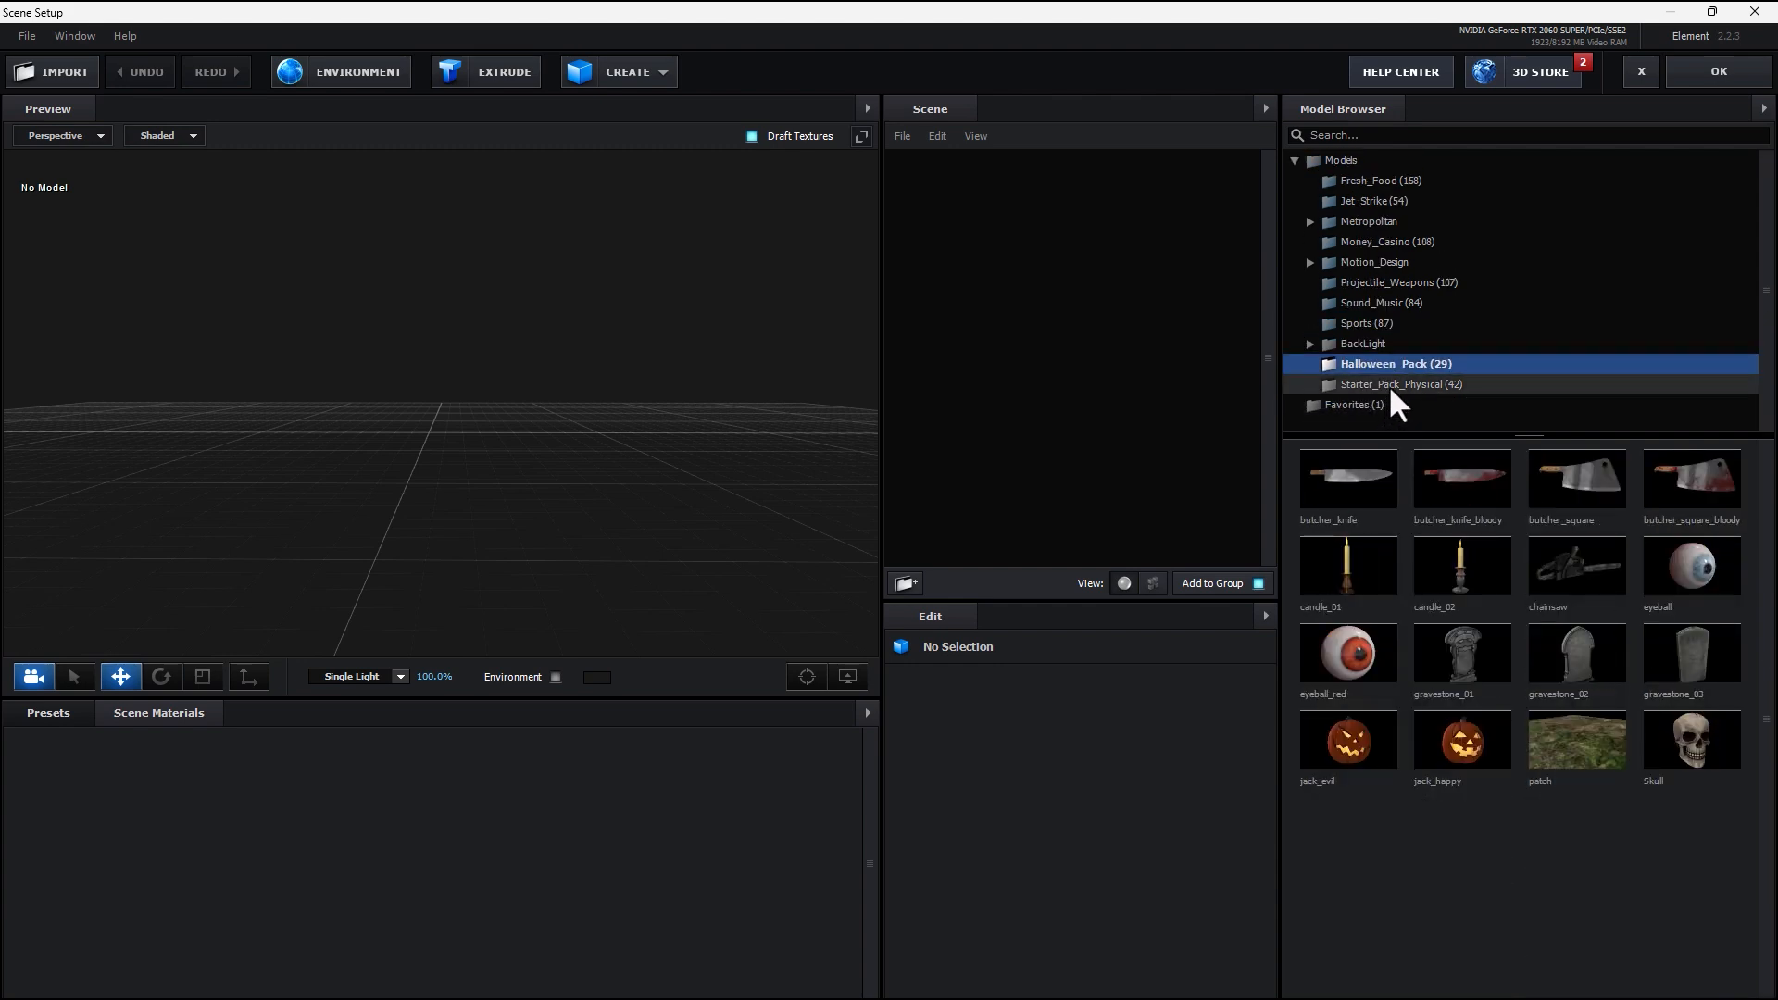
left_click(1384, 389)
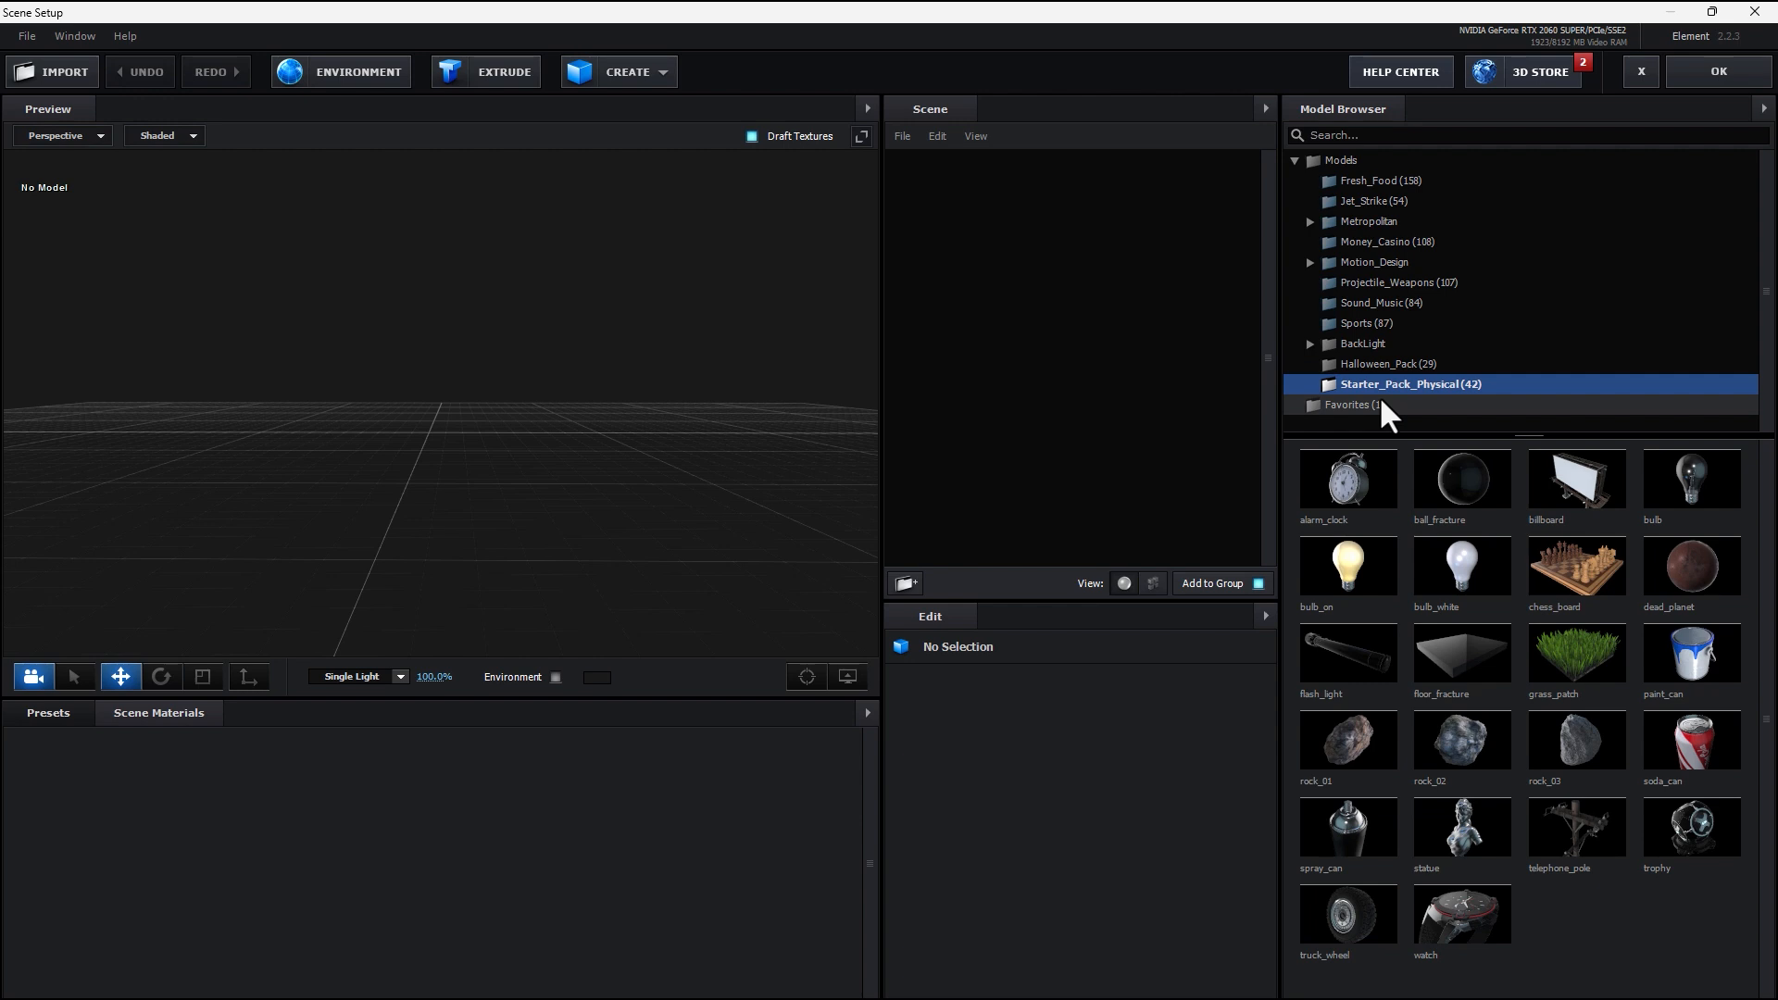
- Look through the Physical bevel presets and the Environment preset folders
left_click(41, 715)
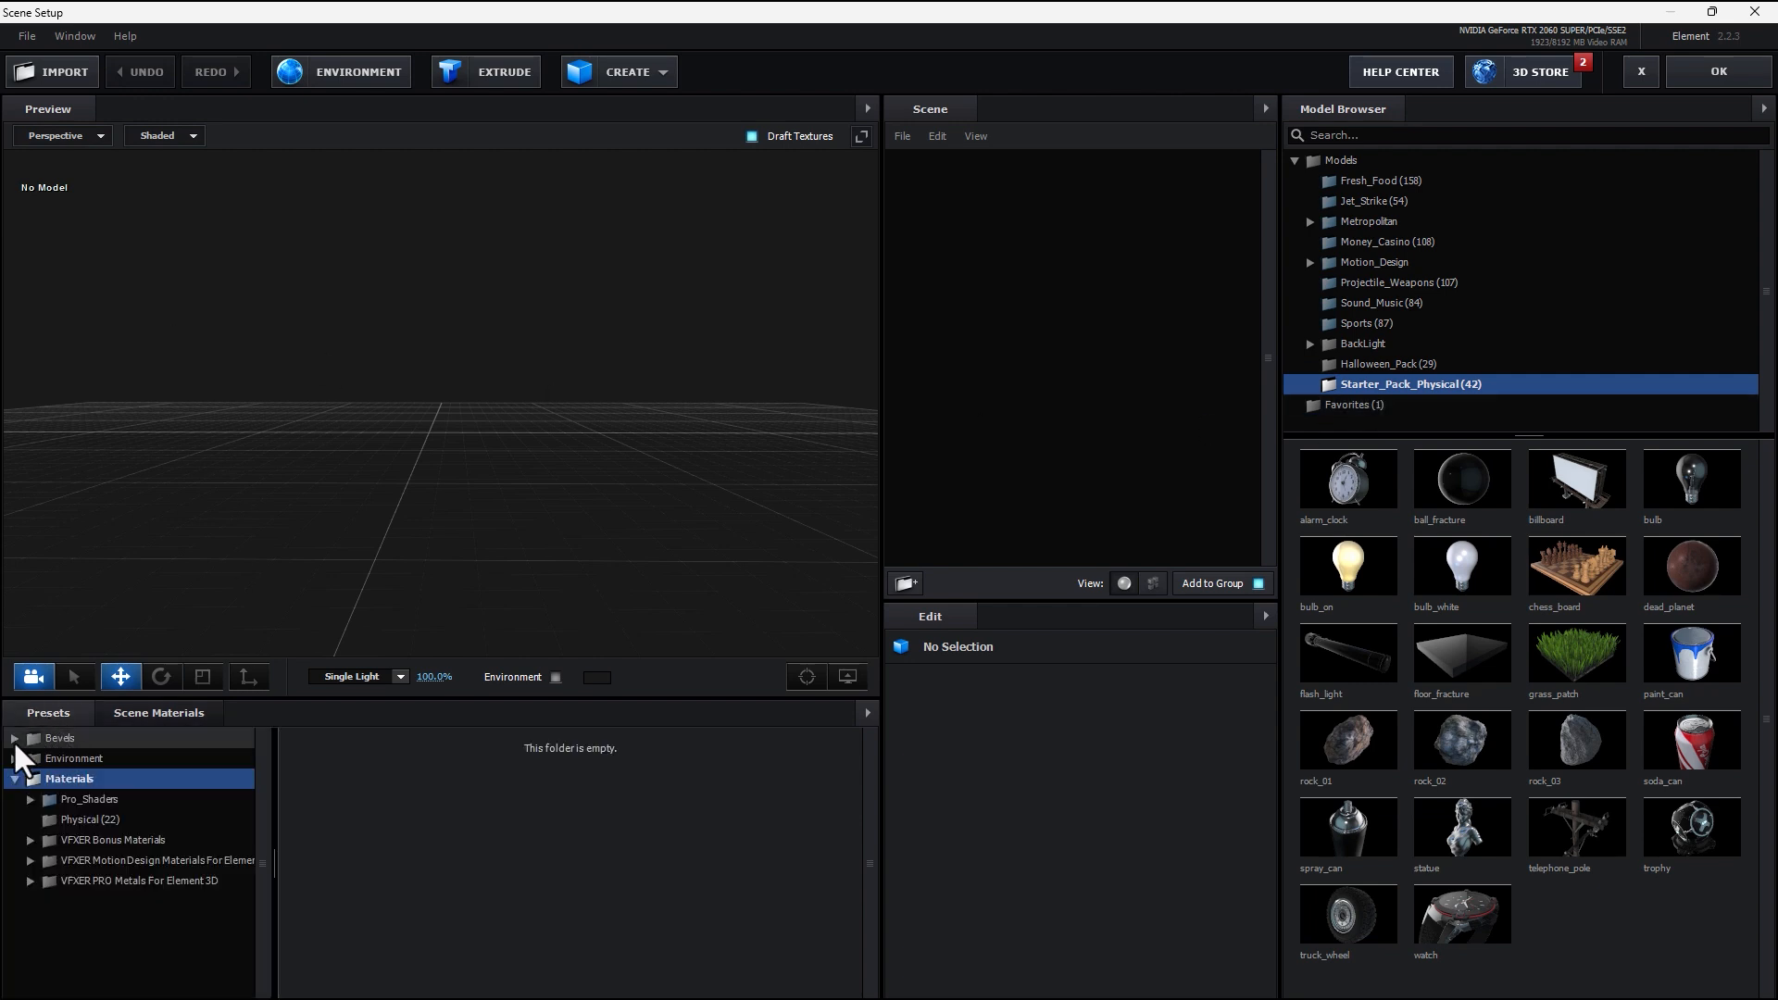
left_click(14, 738)
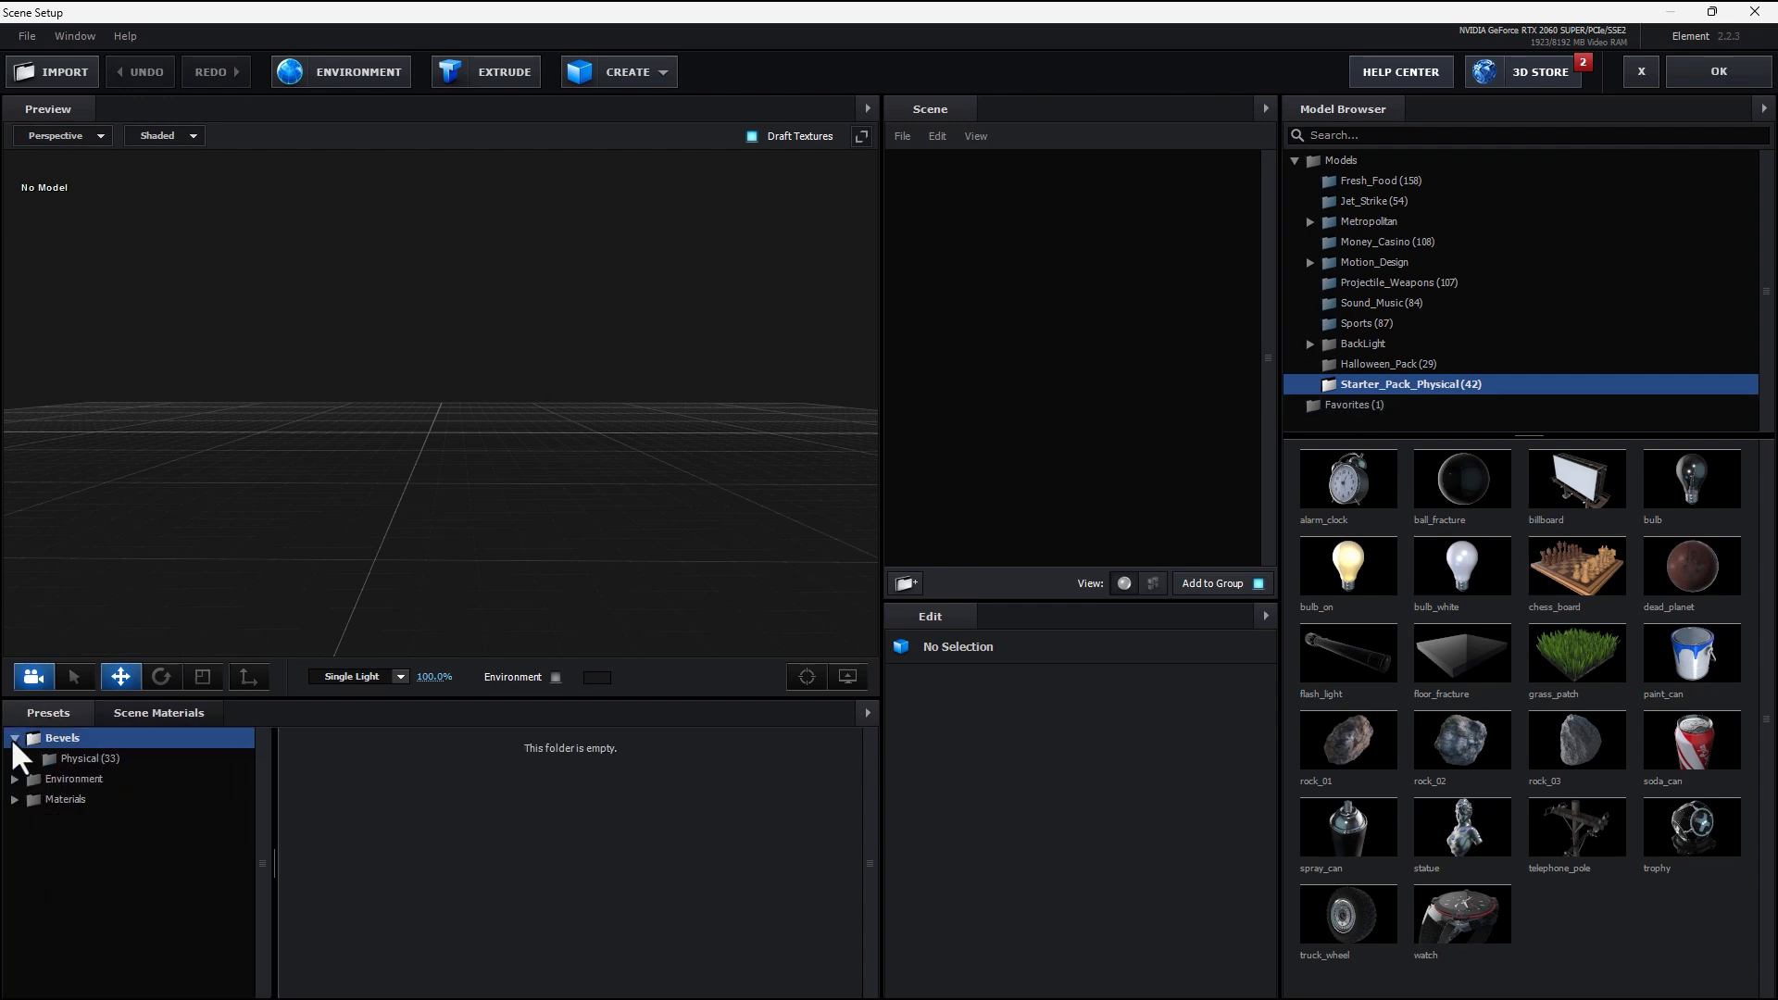
left_click(78, 757)
scroll(624, 869, "down", 5)
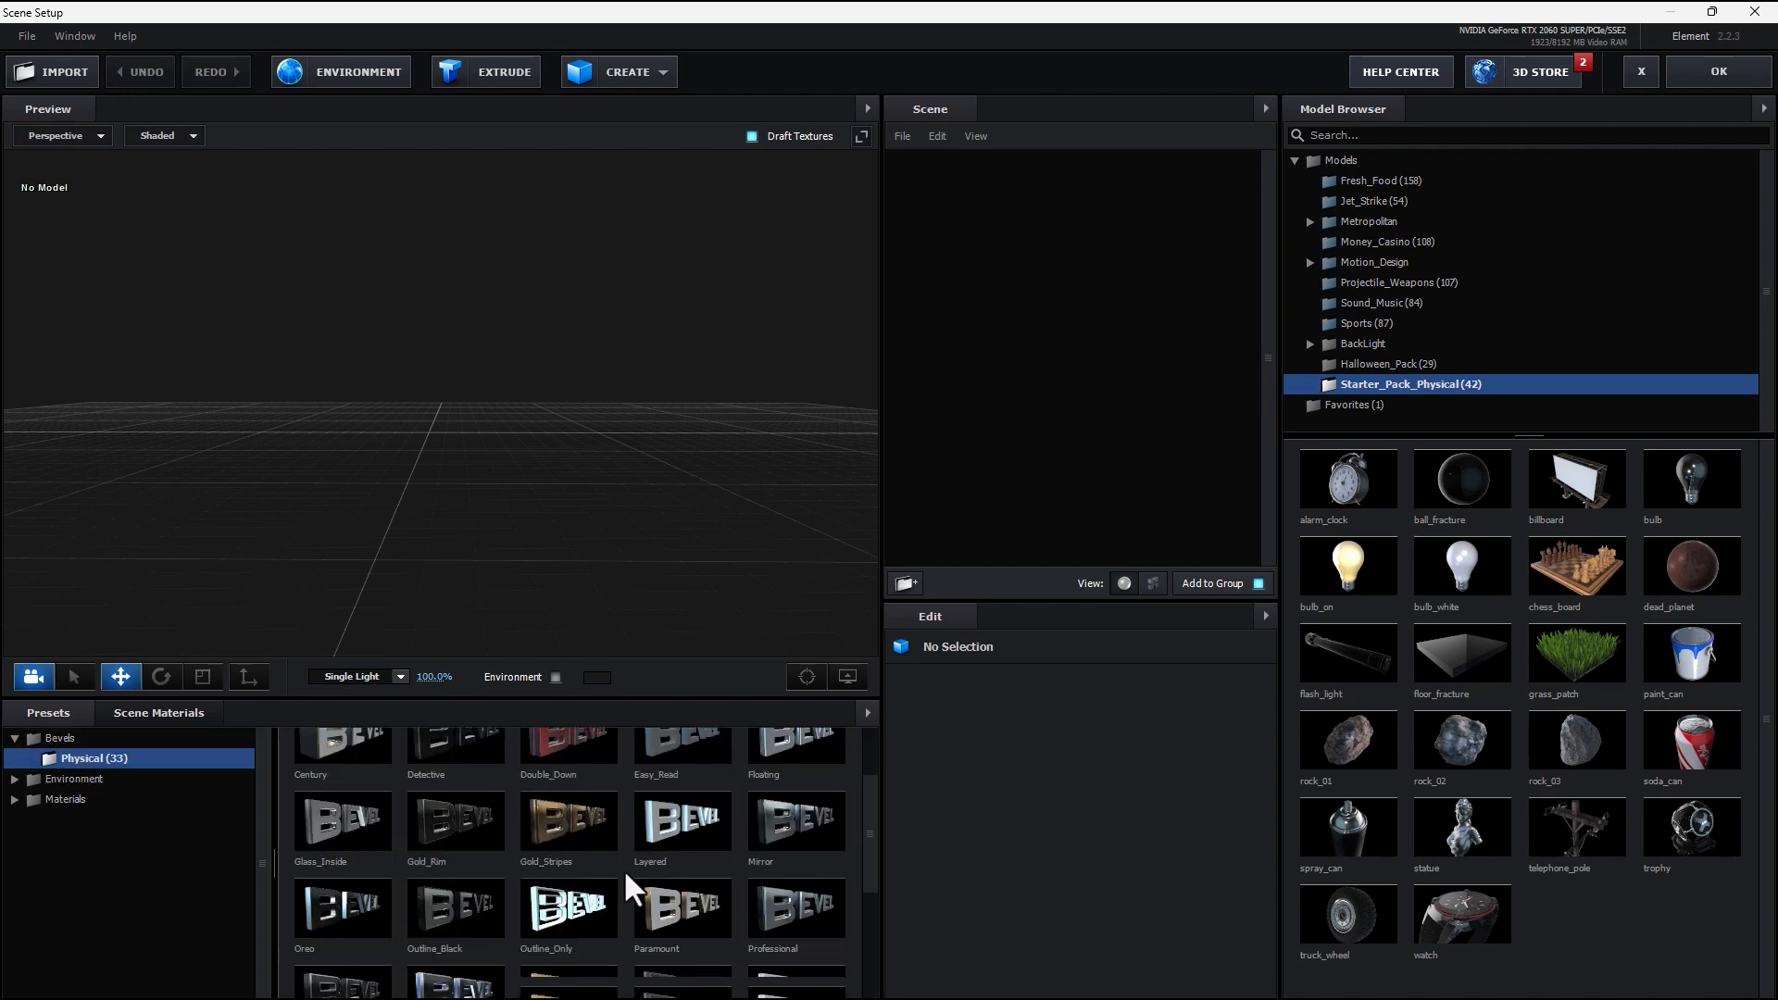
left_click(13, 777)
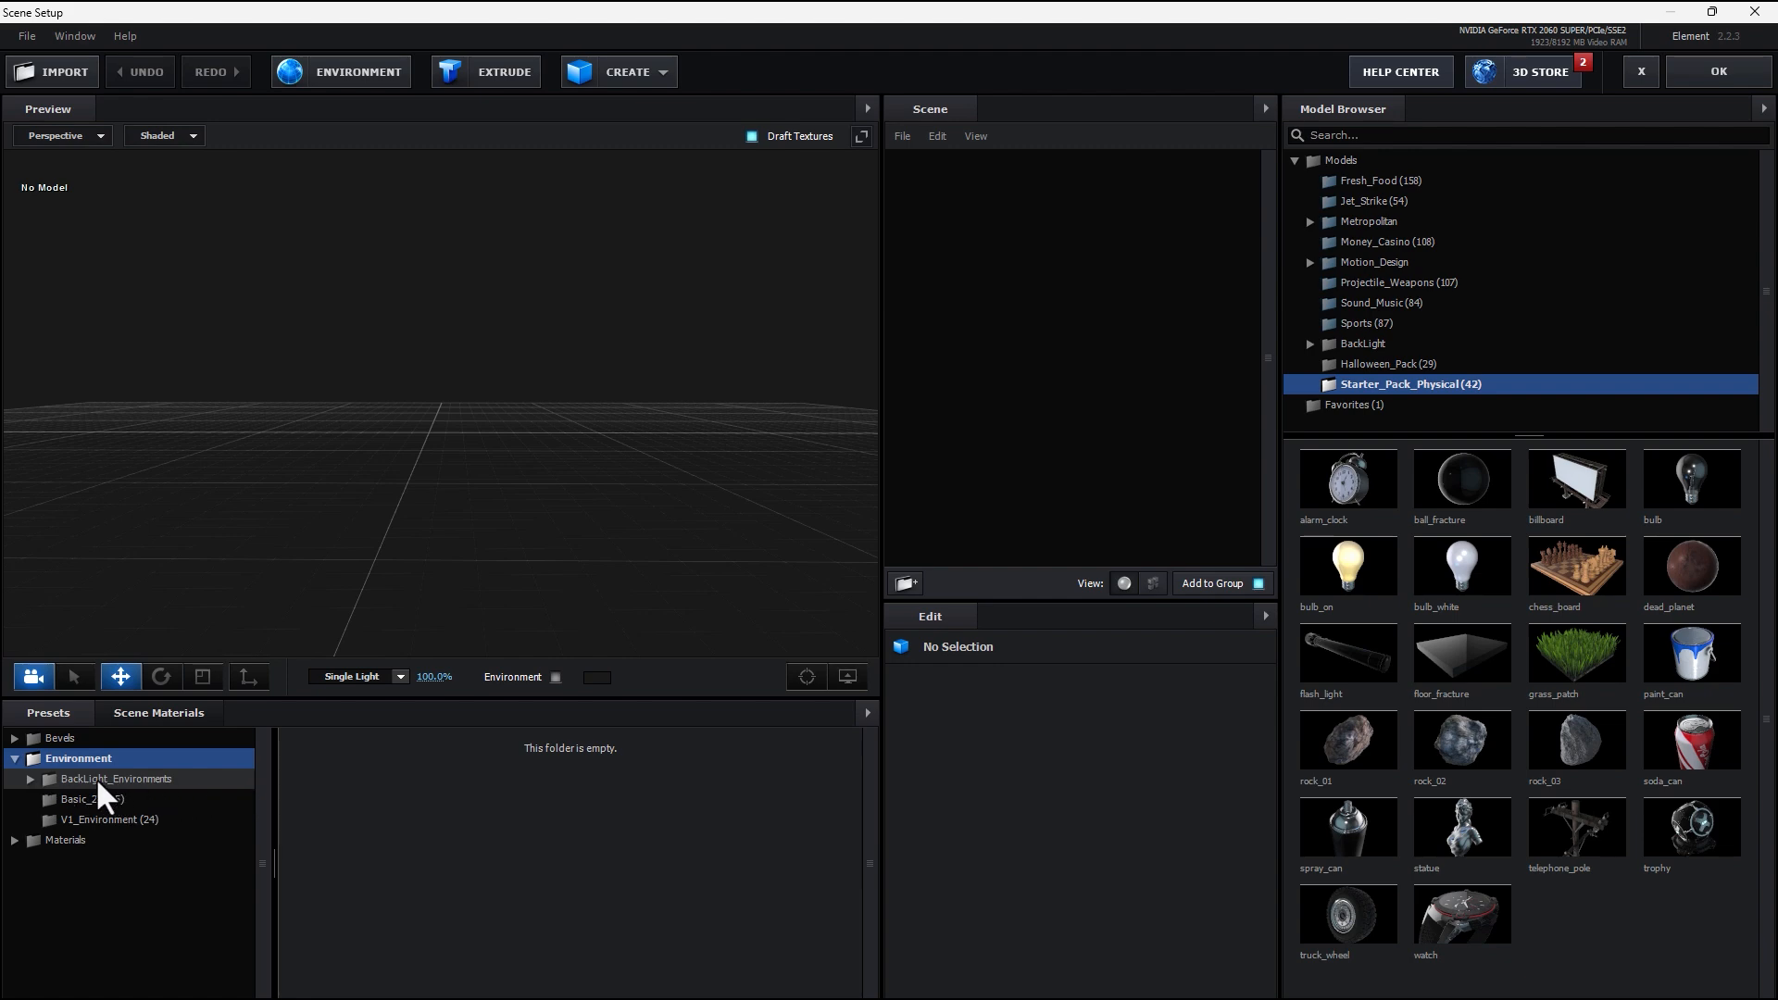
- Examine the VFXER Bonus, Motion Design and PRO Metals material preset collections
left_click(11, 841)
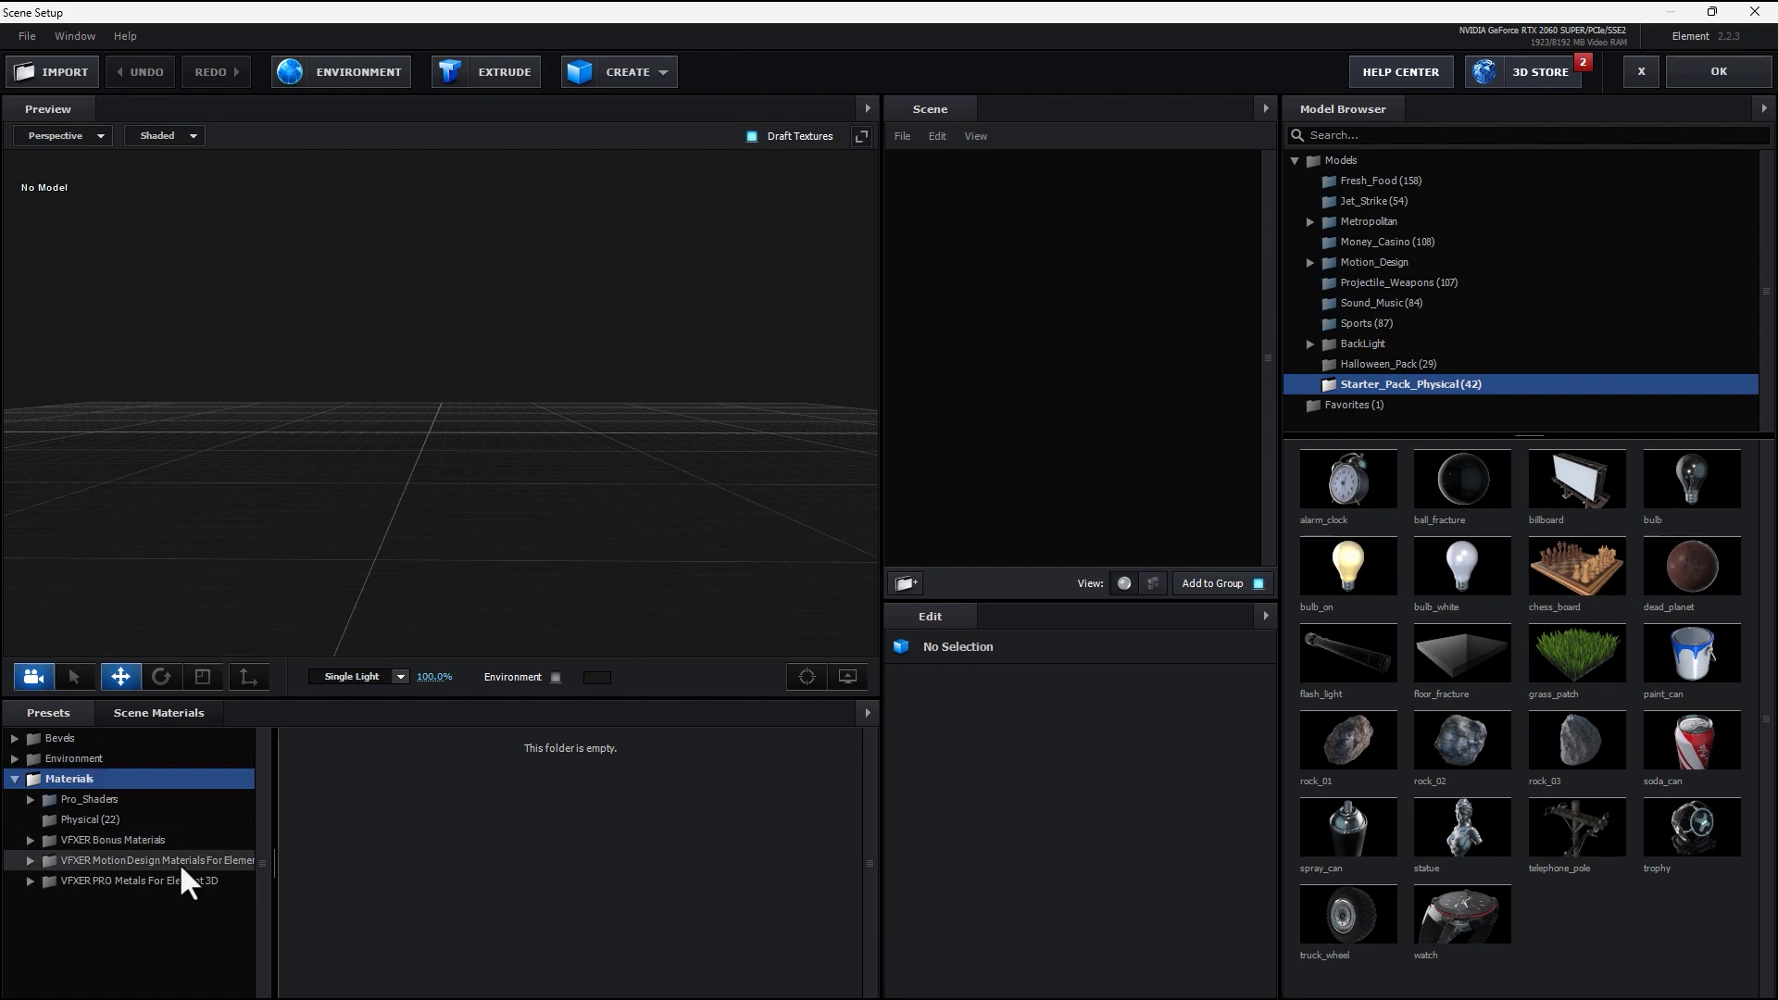
left_click(91, 833)
left_click(70, 859)
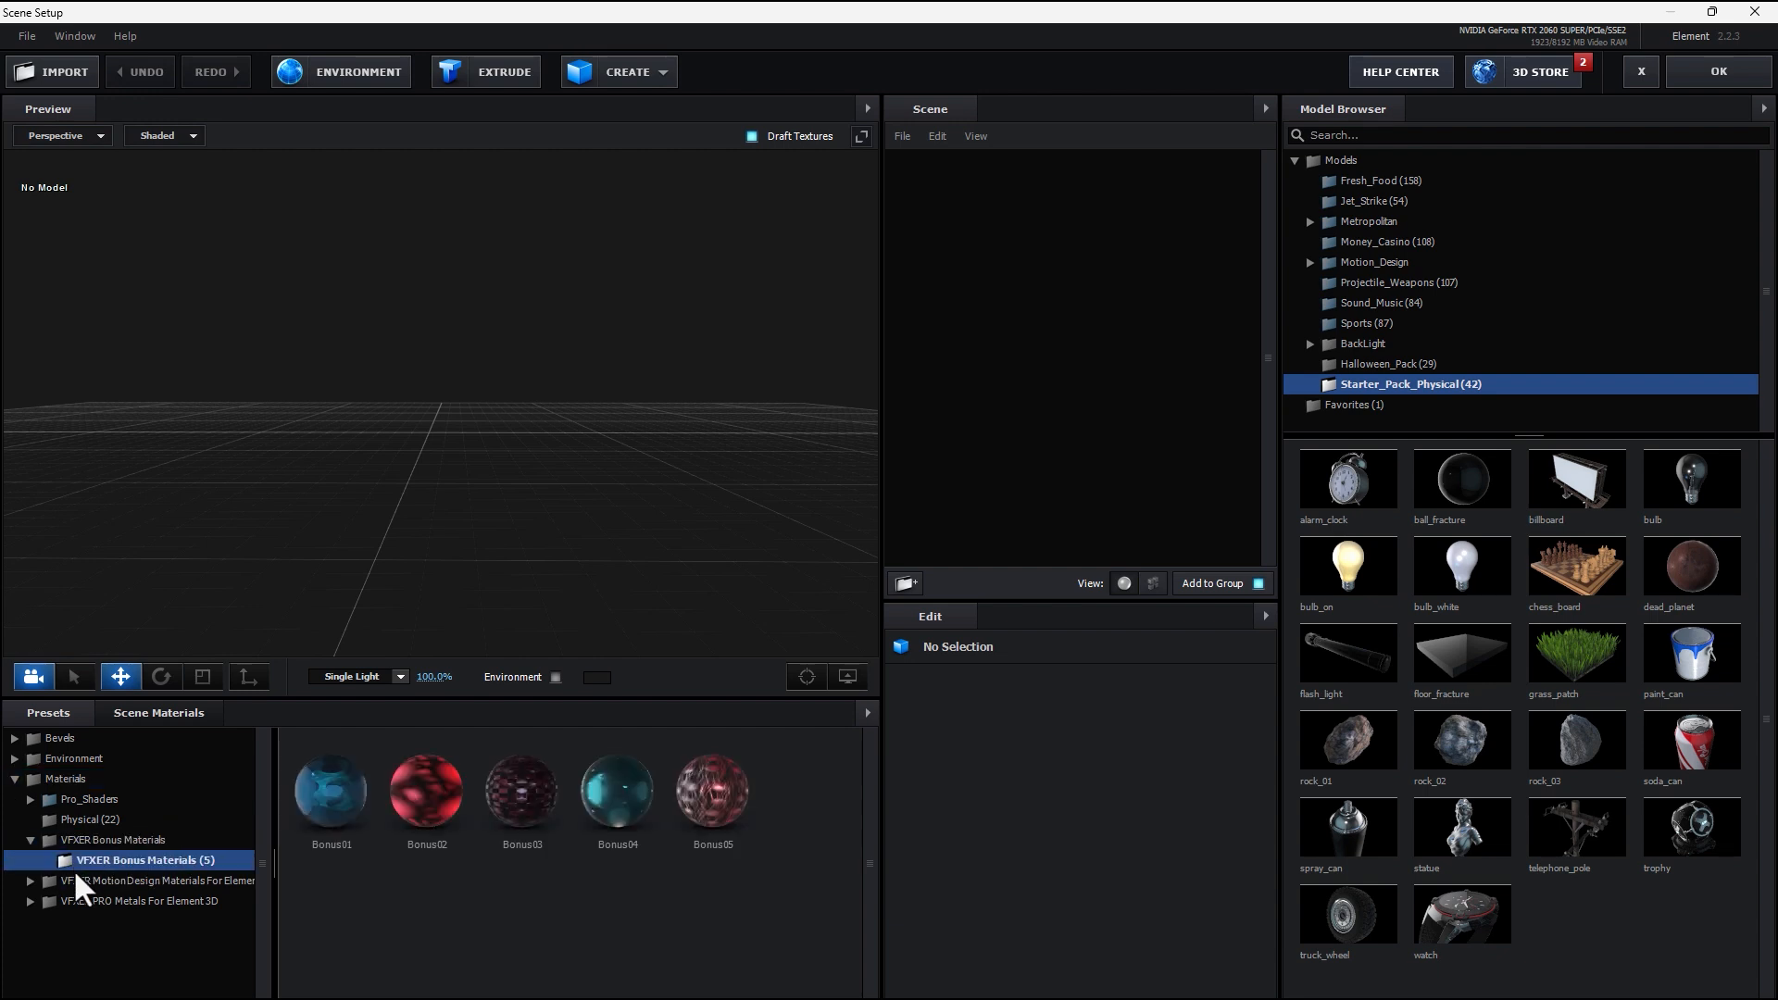
left_click(74, 879)
left_click(79, 895)
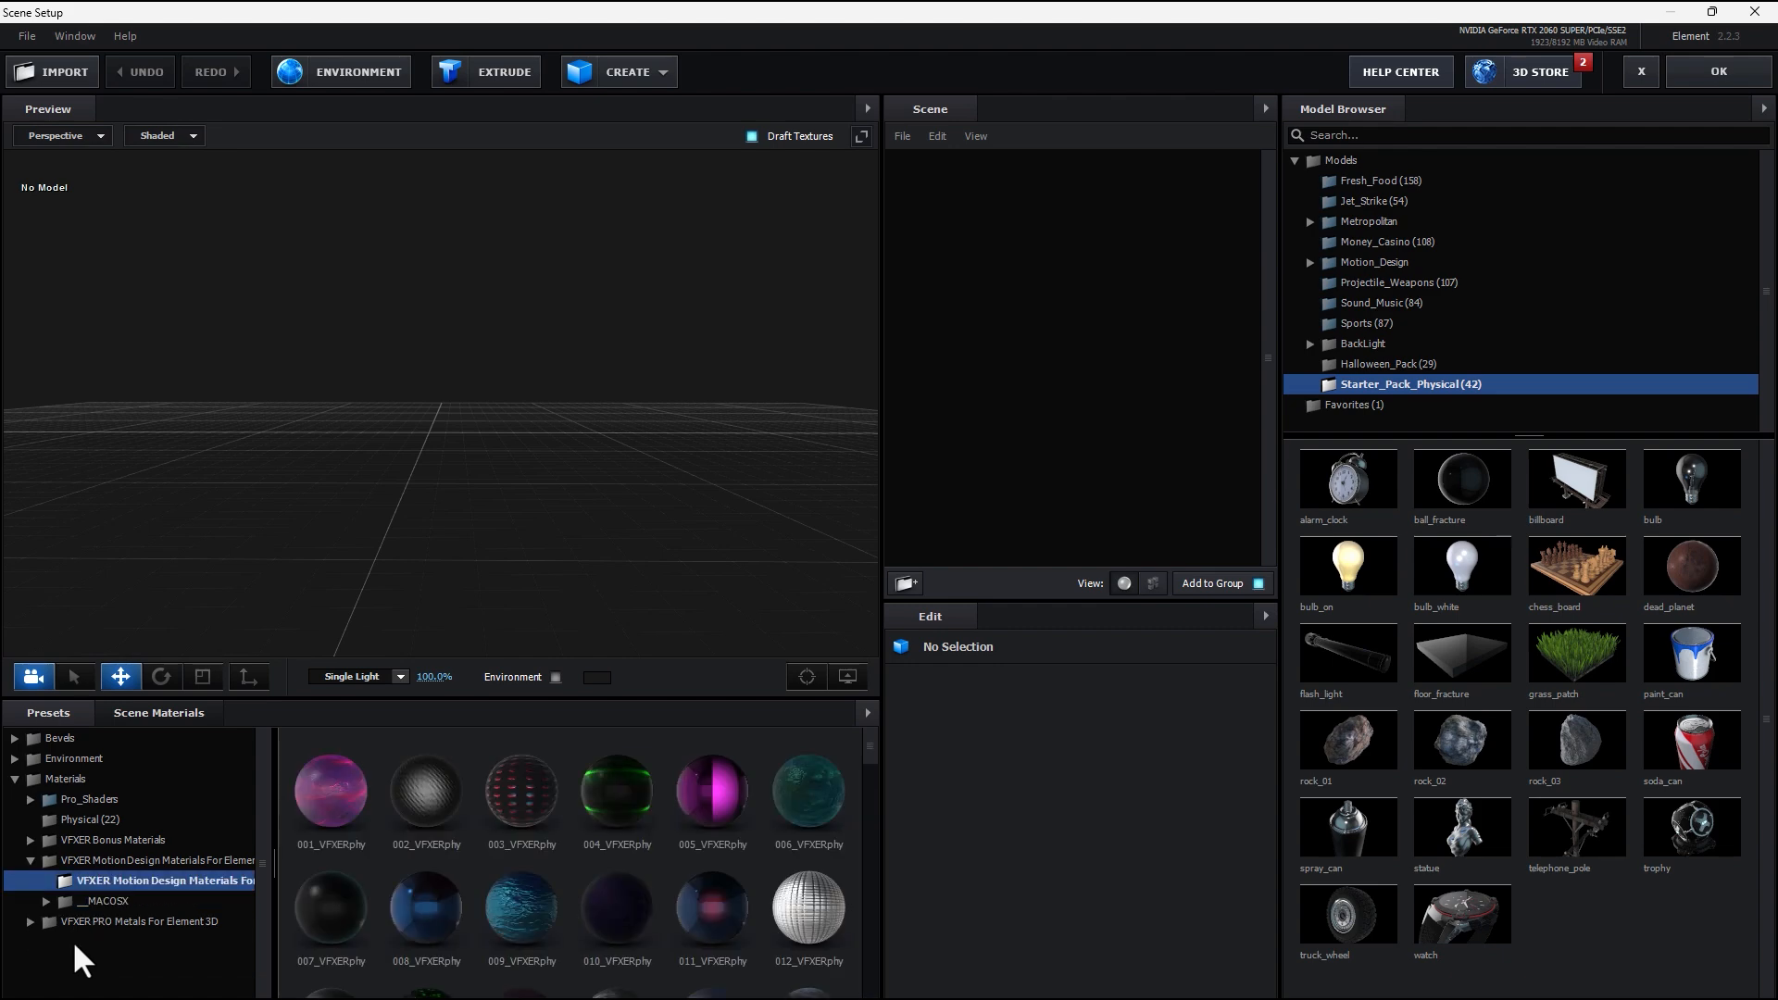
left_click(79, 923)
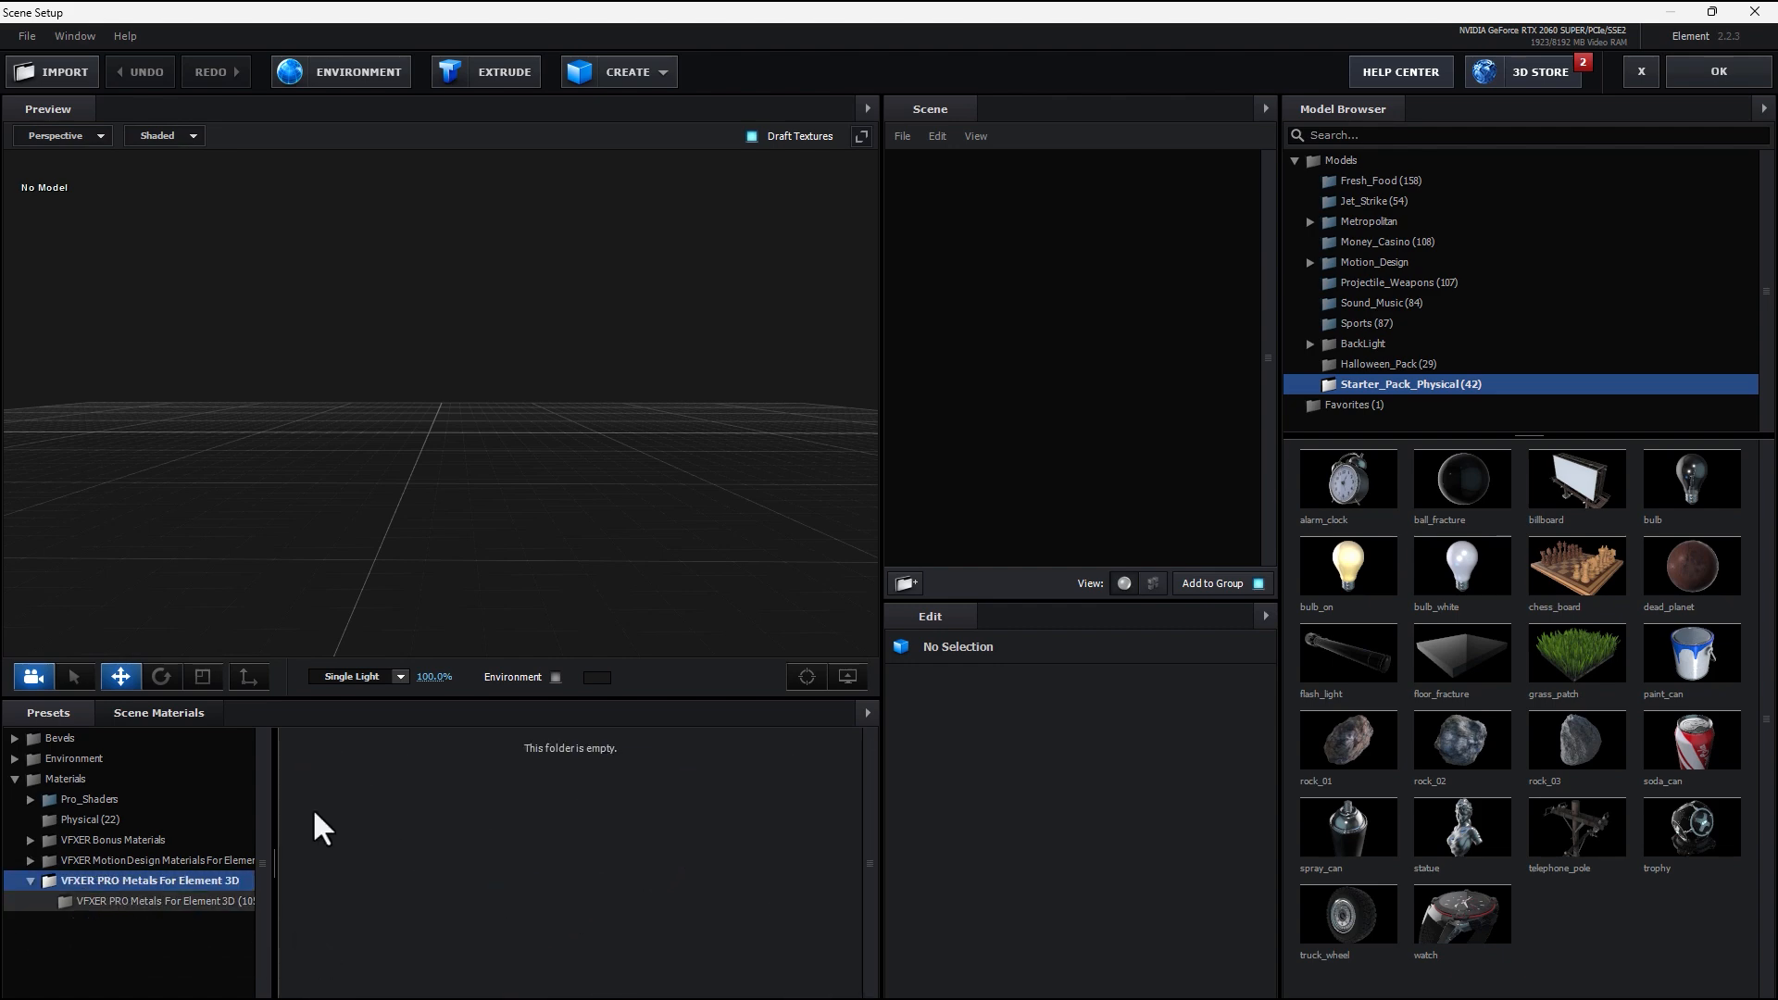
left_click(158, 900)
scroll(645, 810, "down", 3)
scroll(642, 808, "down", 7)
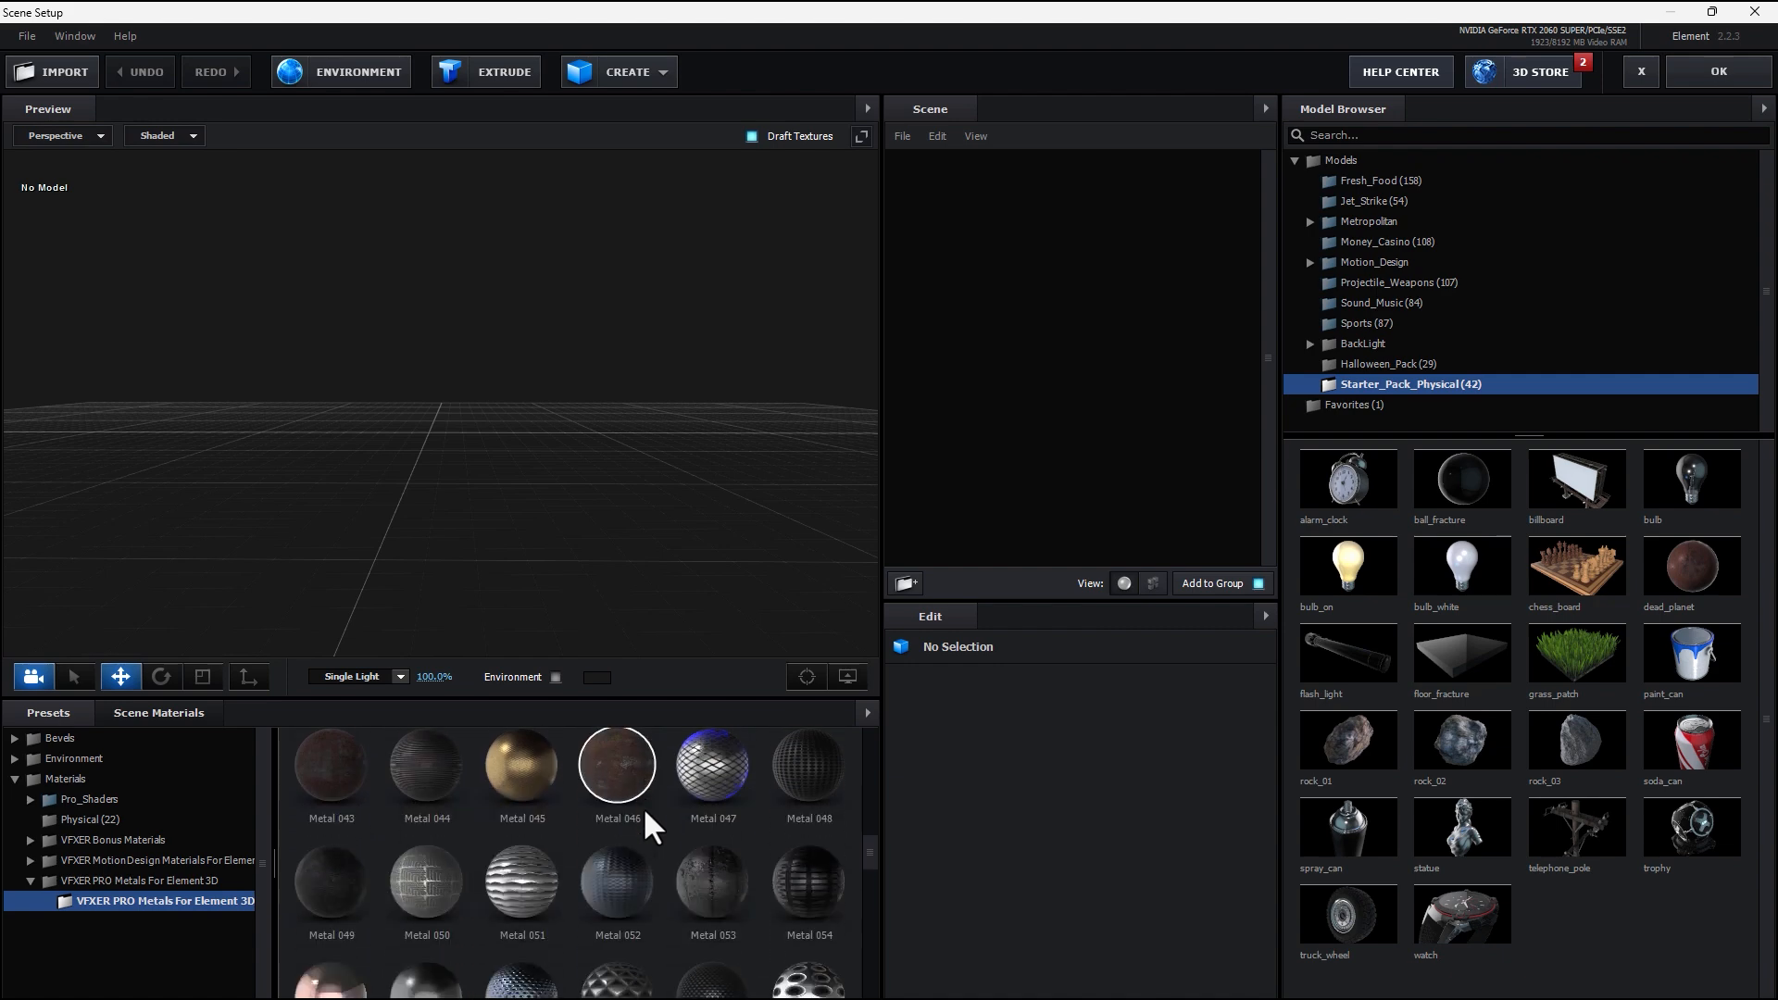
scroll(642, 808, "up", 9)
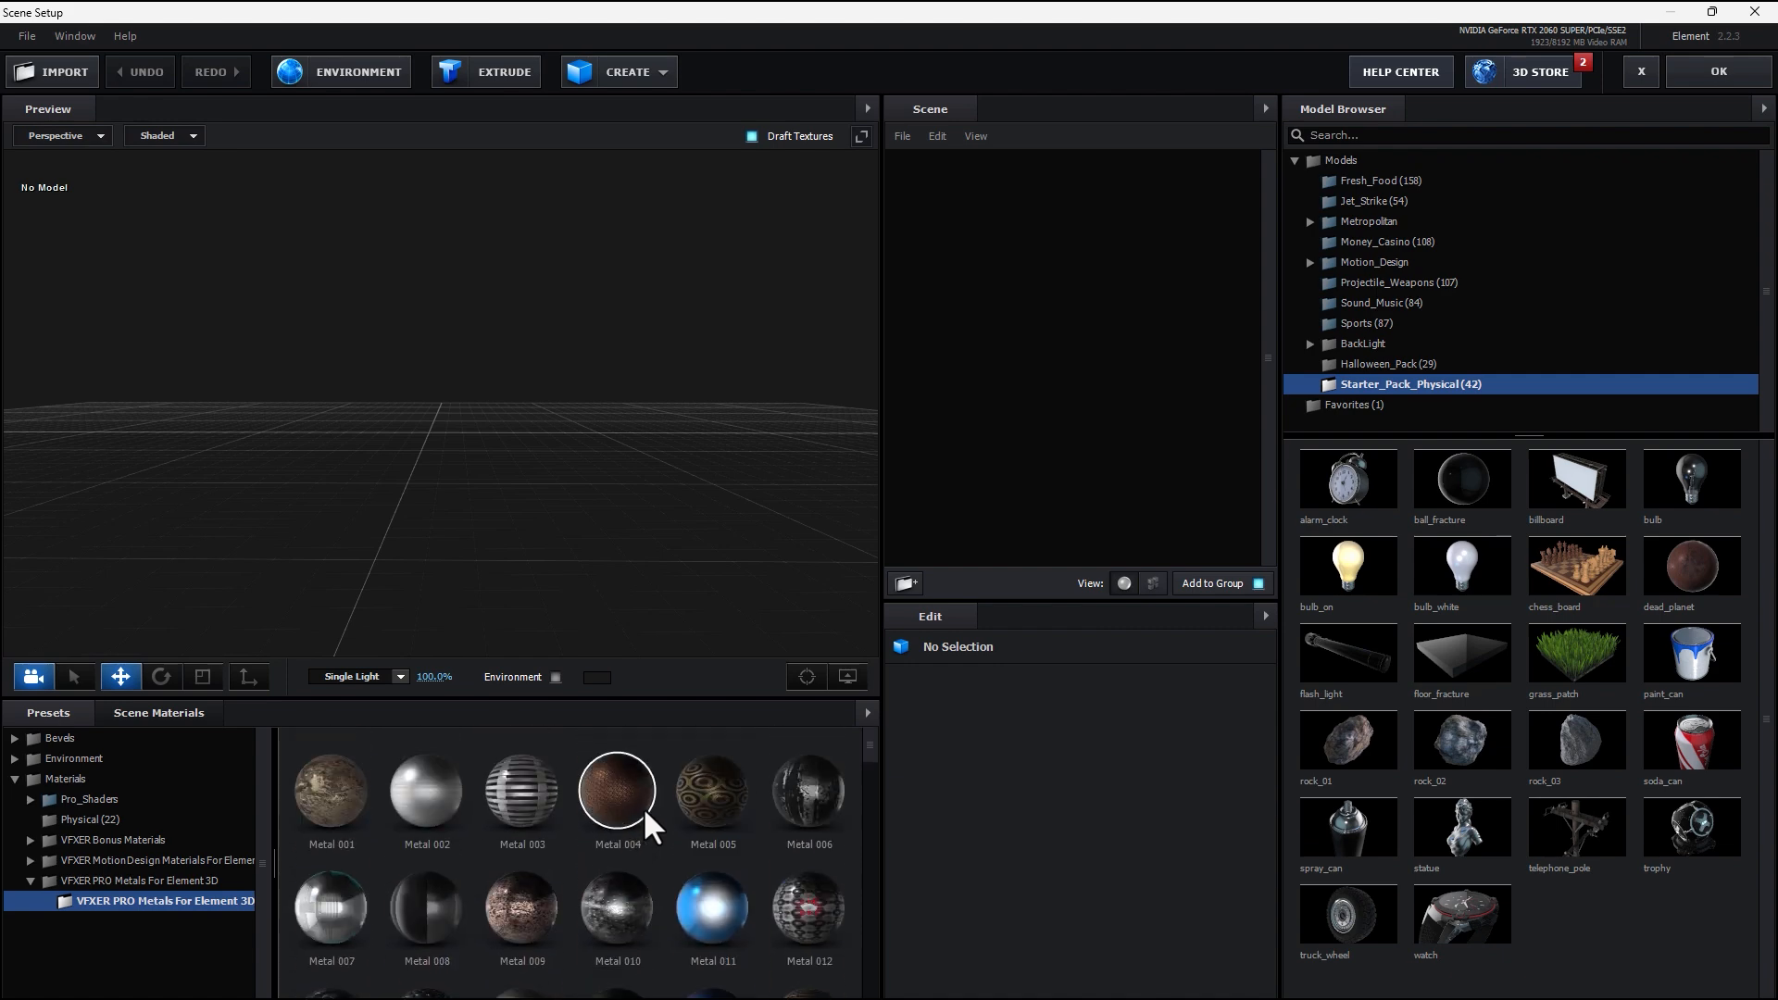
- Import Logo.obj from the Desktop with the default import preferences and frame the model from the front
left_click(41, 68)
left_click(139, 264)
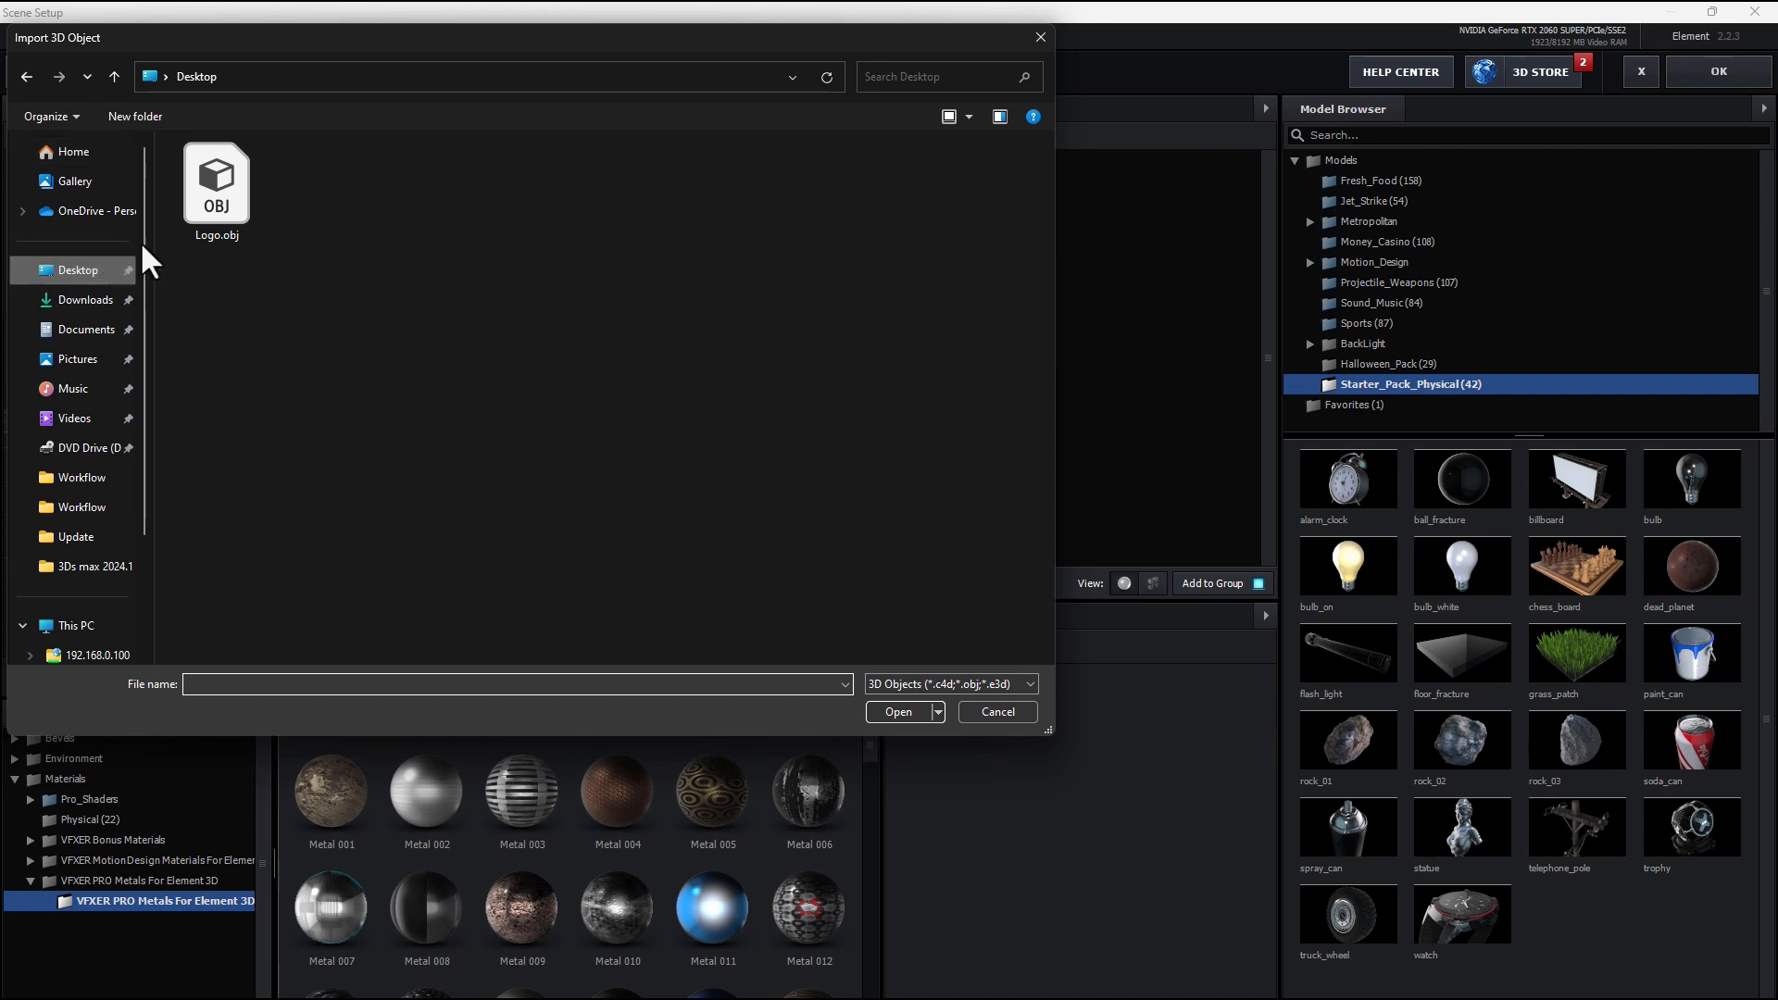
left_click(217, 190)
left_click(891, 701)
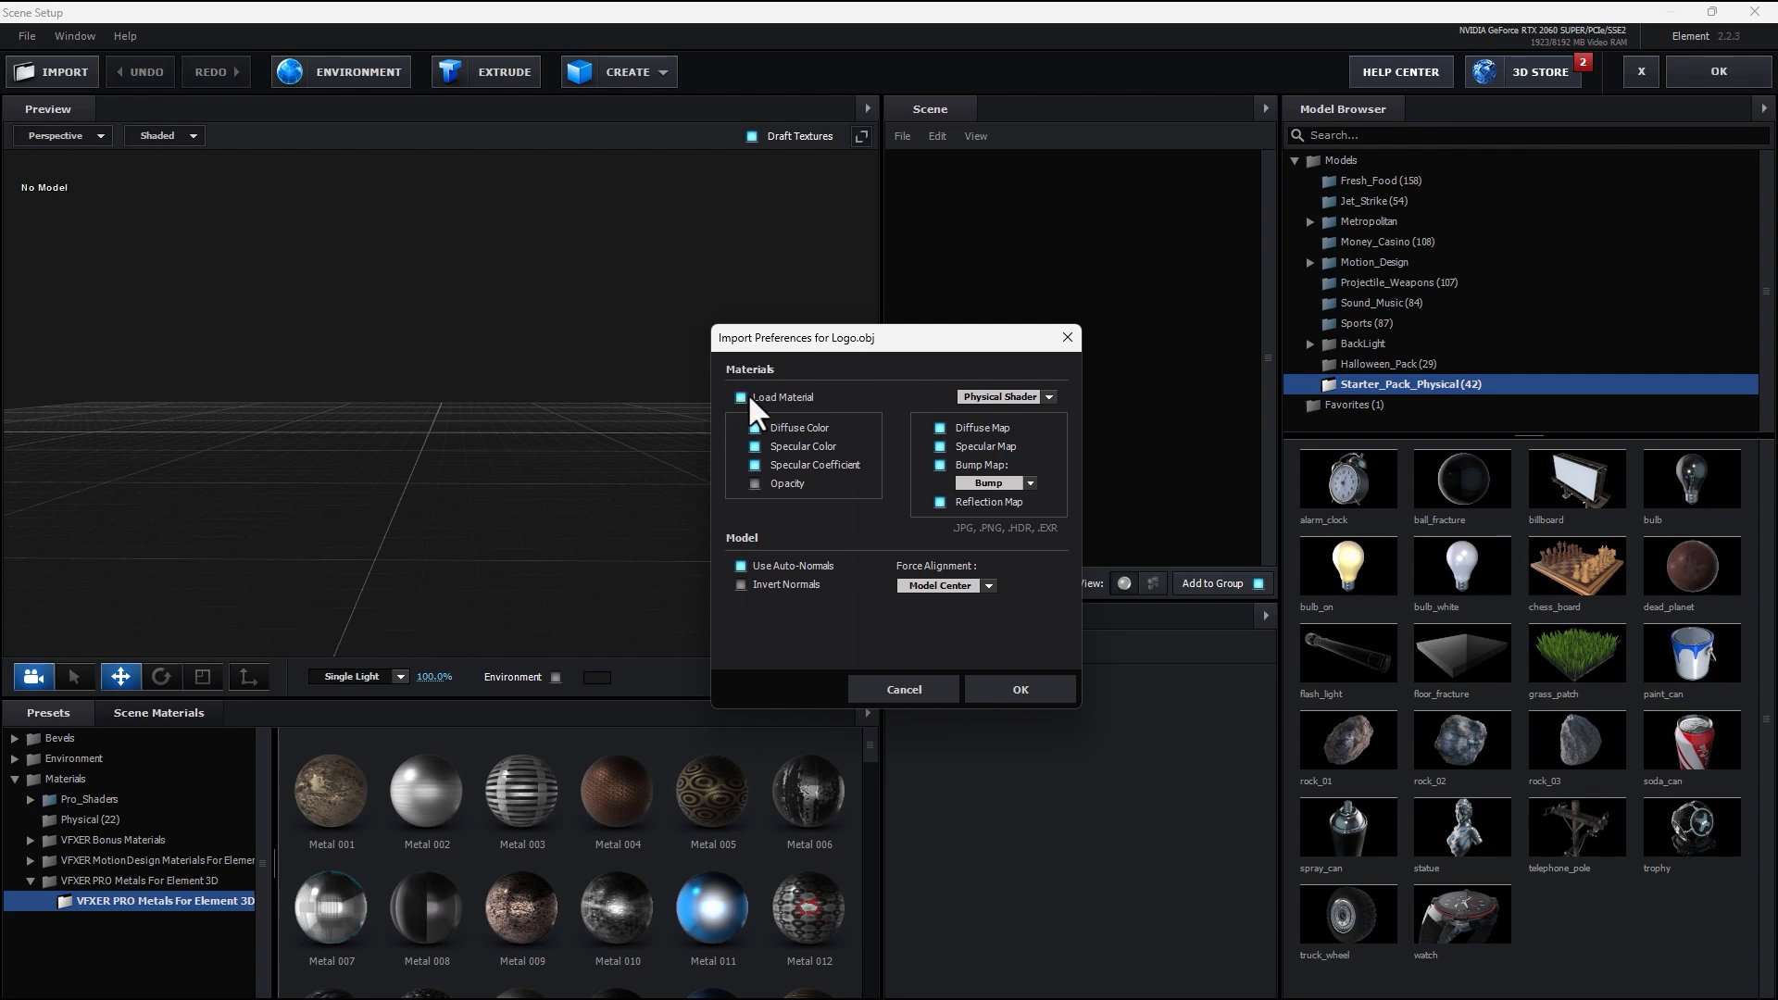
left_click(1018, 685)
left_click_drag(501, 516, 327, 489)
scroll(416, 469, "up", 4)
scroll(325, 492, "up", 5)
mouse_move(409, 441)
left_mouse_down()
mouse_move(436, 457)
mouse_move(393, 480)
mouse_move(407, 463)
left_mouse_up()
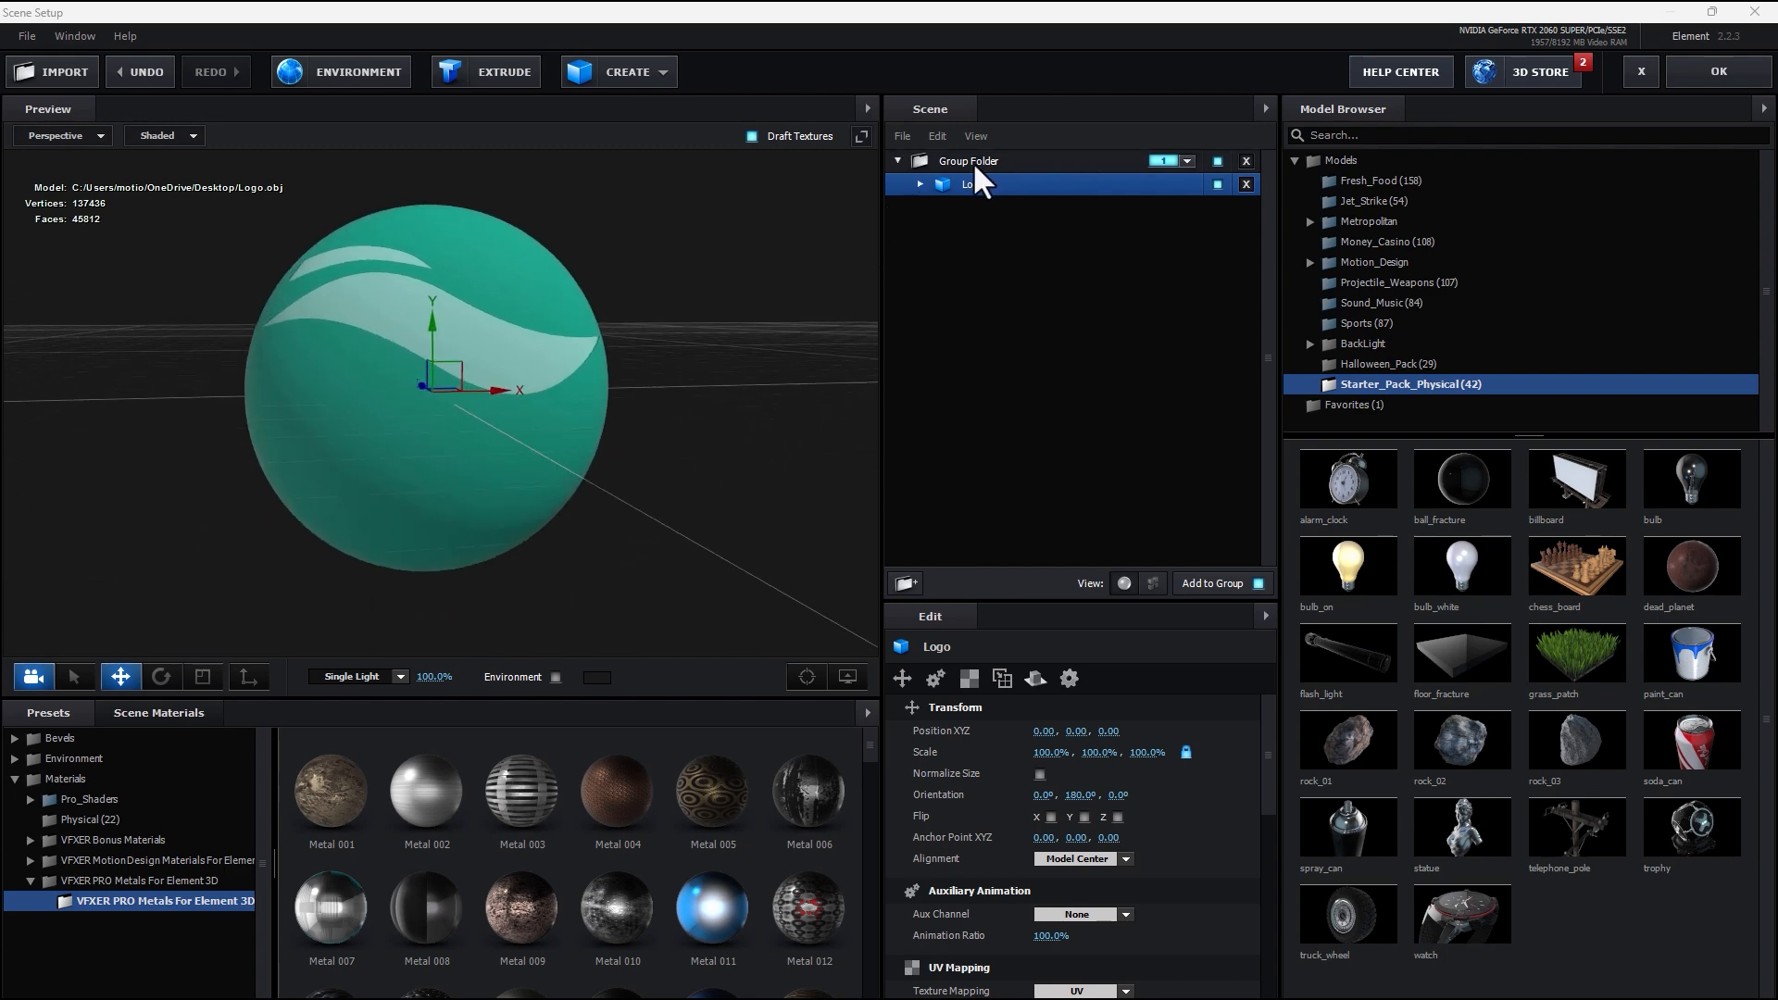
- Inspect the Logo model's two surface materials and the advanced settings of wire_153228214
left_click(920, 184)
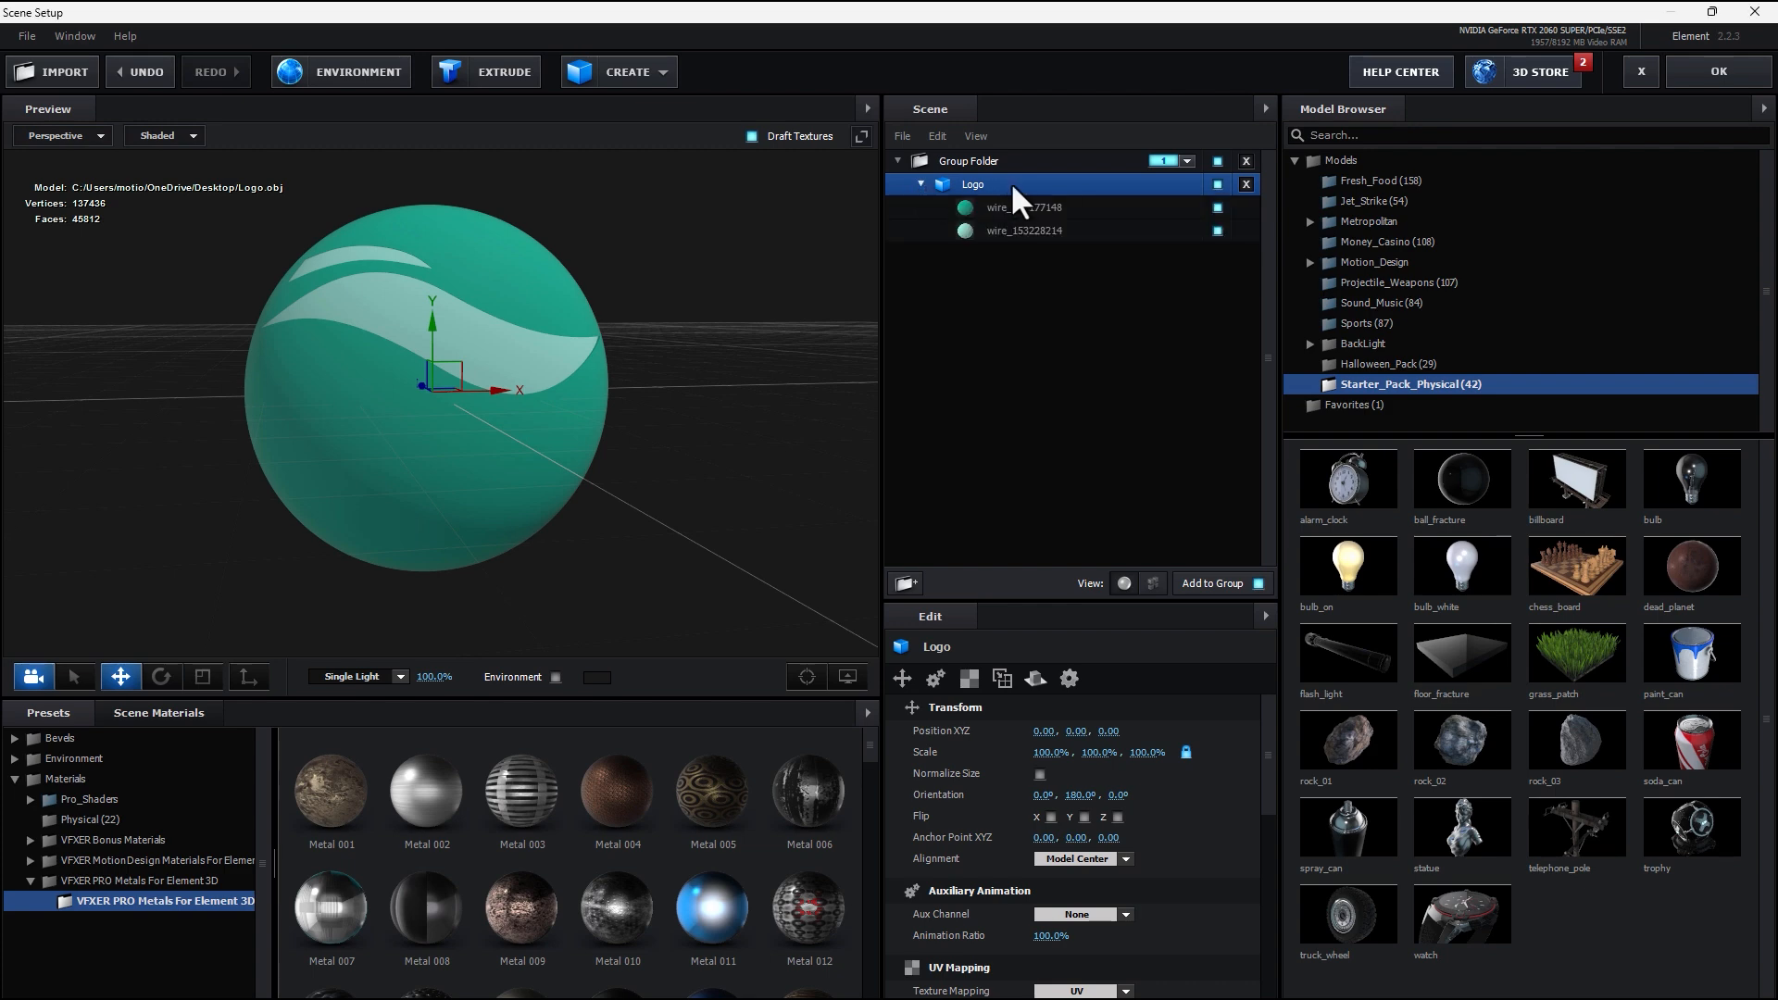
left_click(1009, 206)
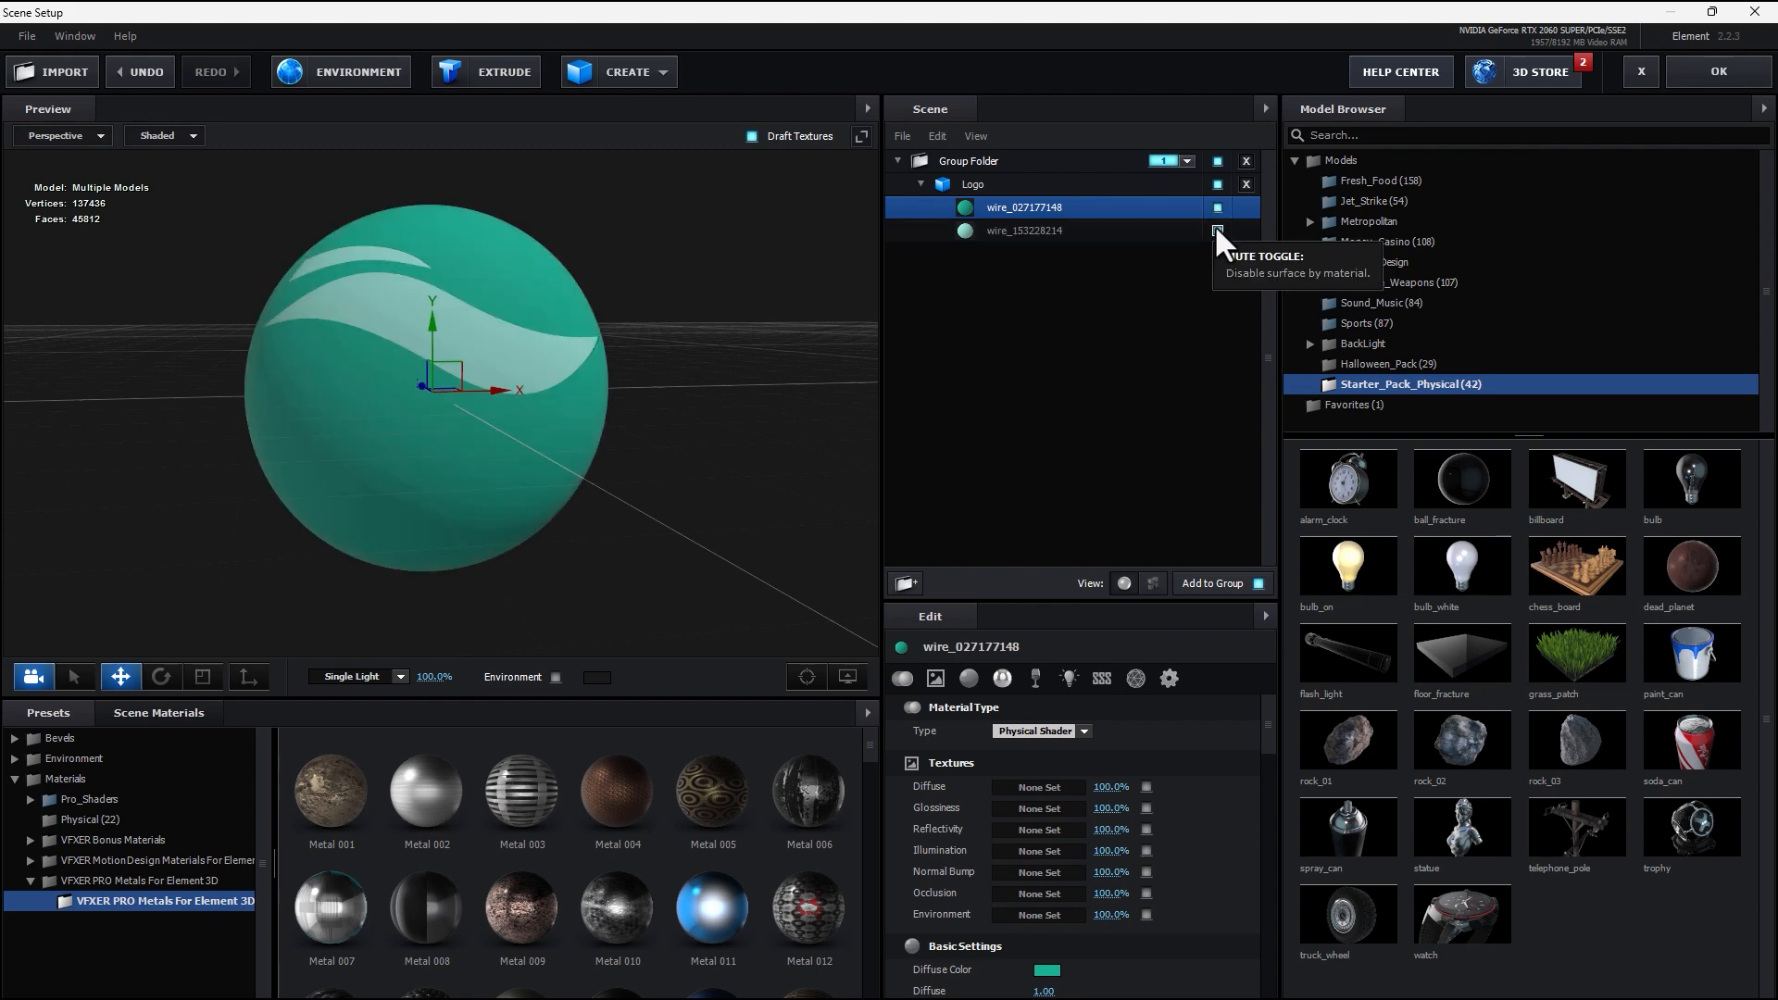
left_click(989, 231)
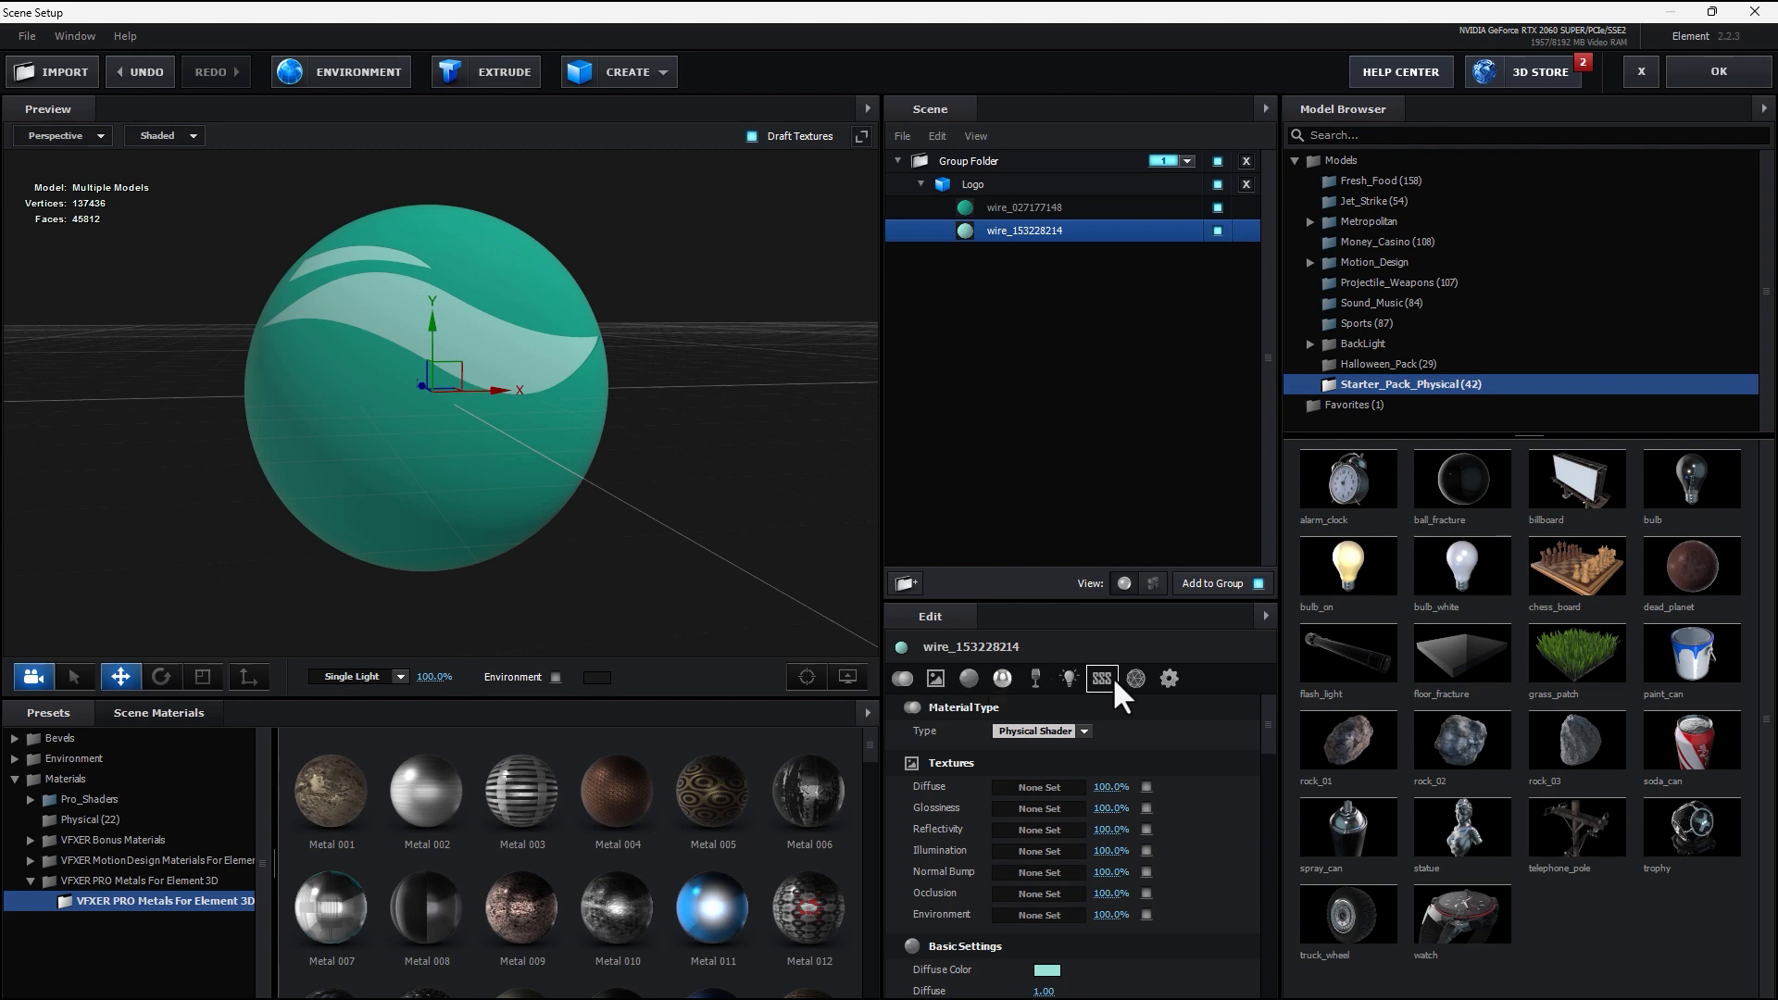
left_click(1169, 679)
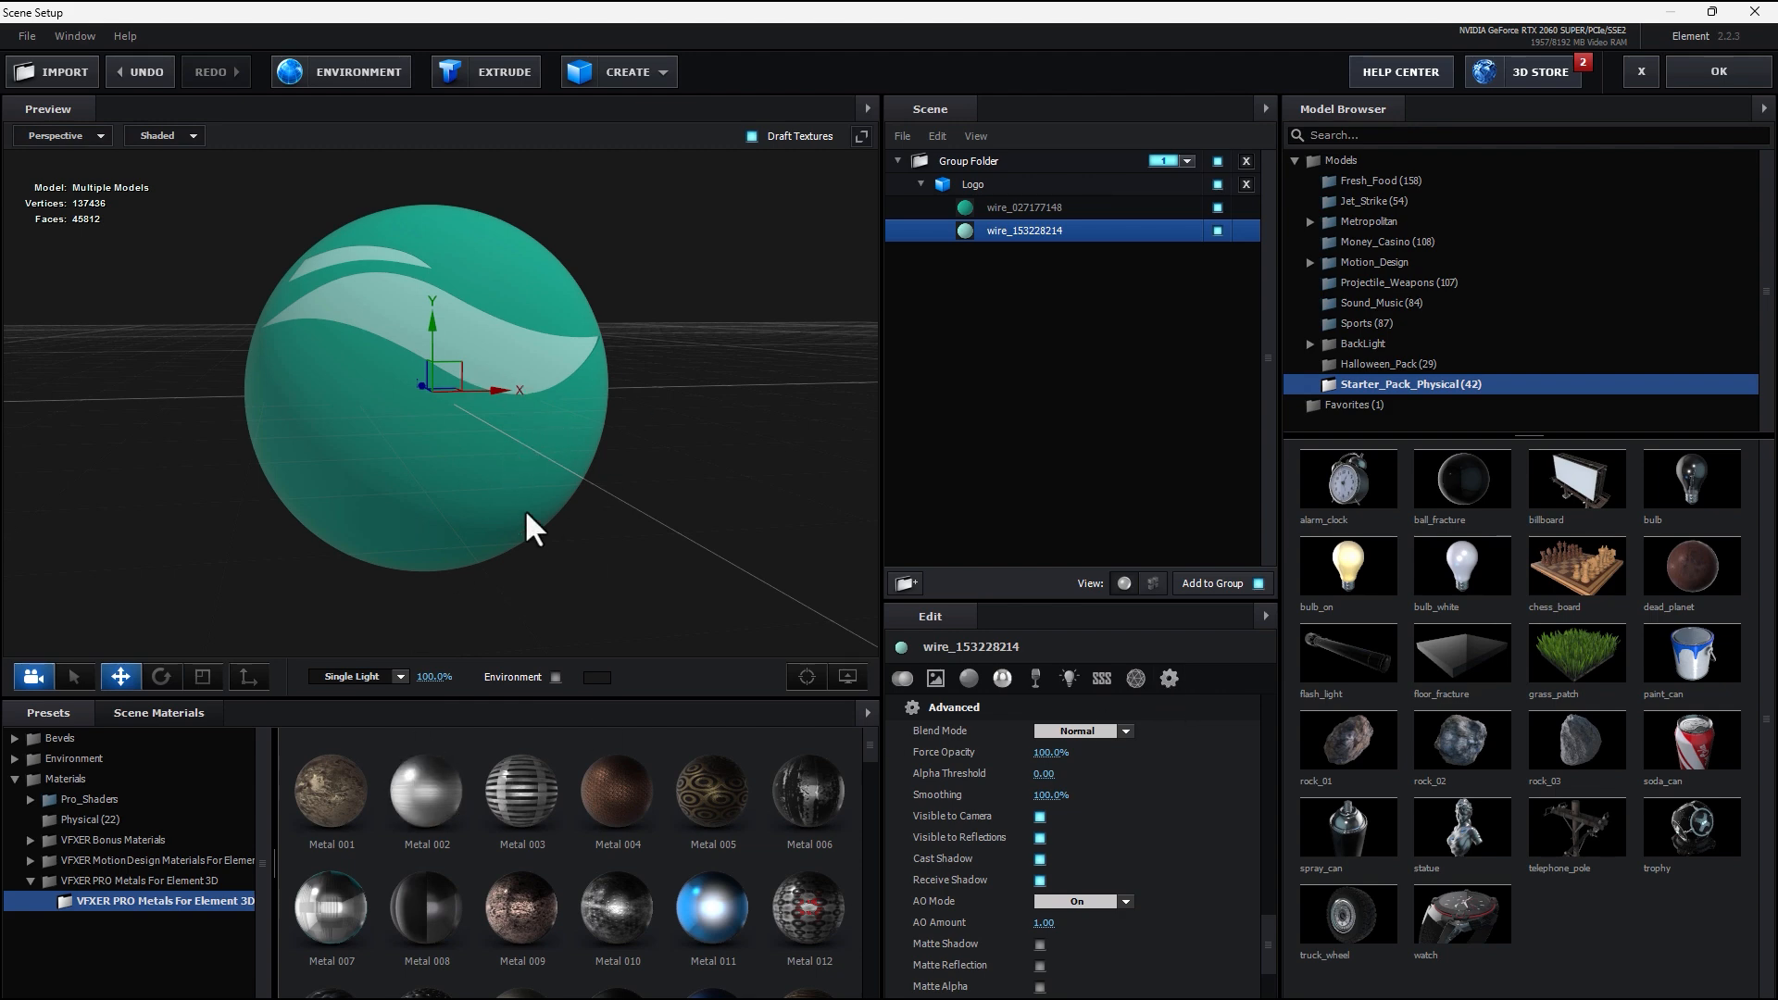
- Identify the surface that uses wire_027177148 and replace its material with the Gold preset from the Physical materials
left_click(90, 820)
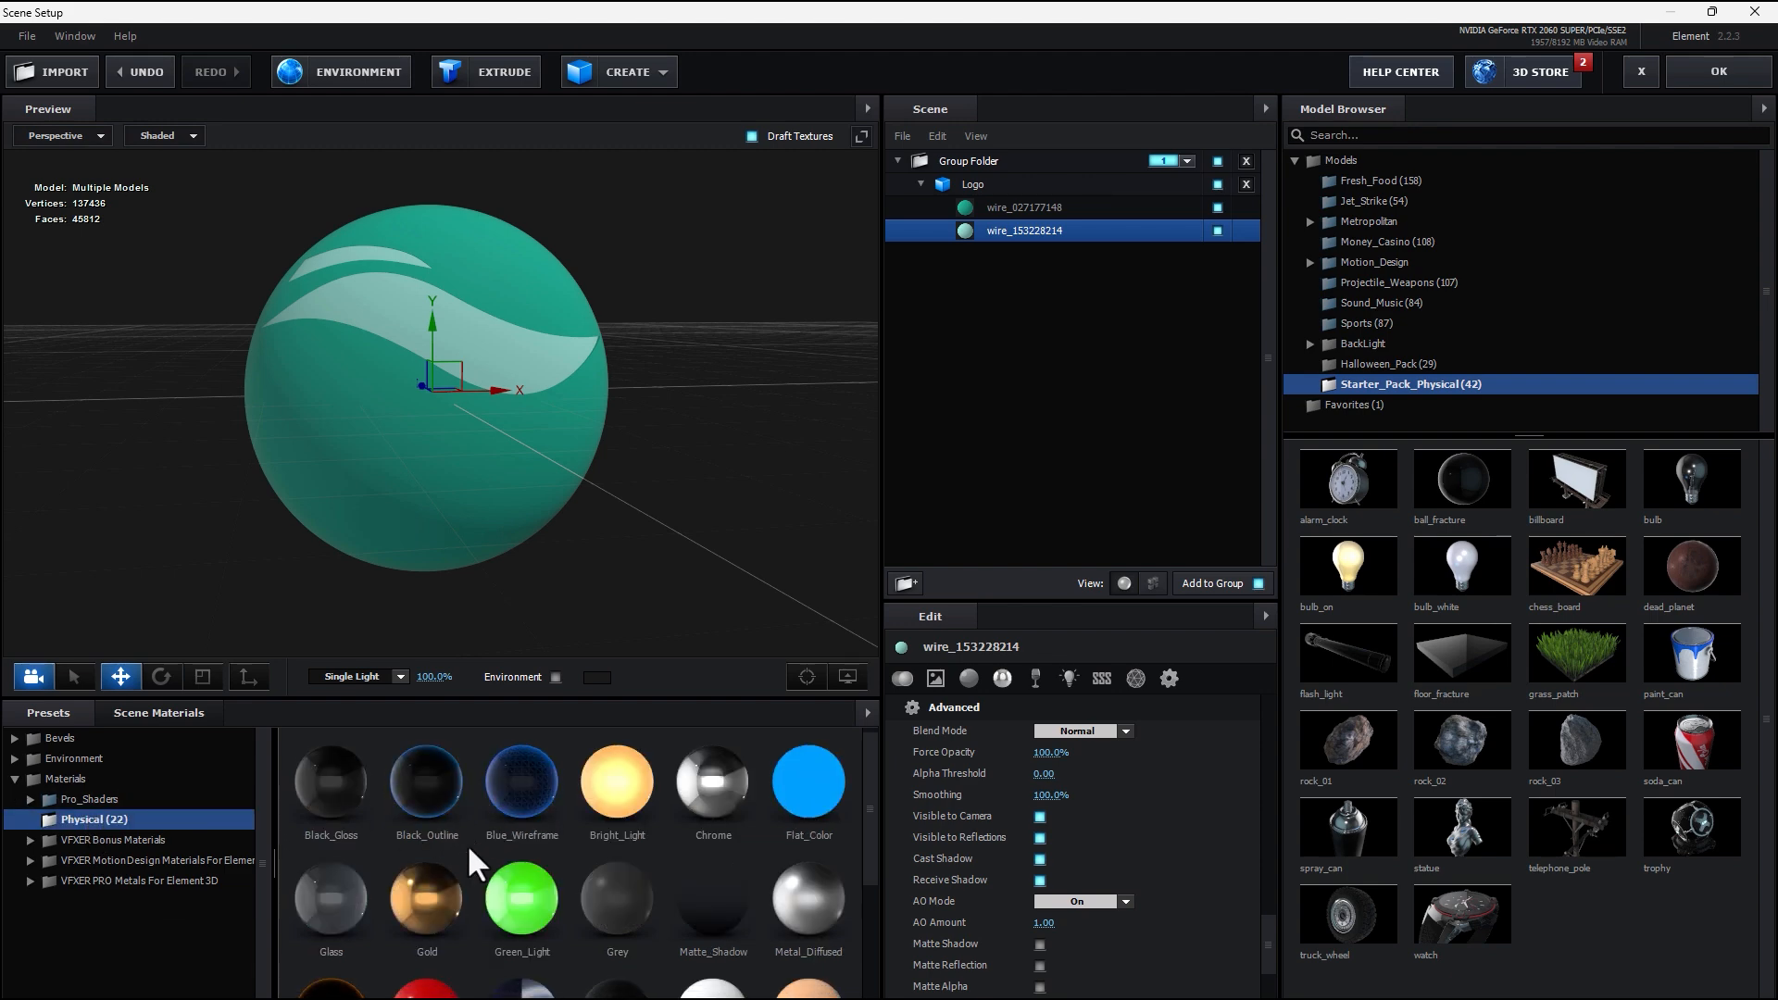
scroll(467, 843, "down", 1)
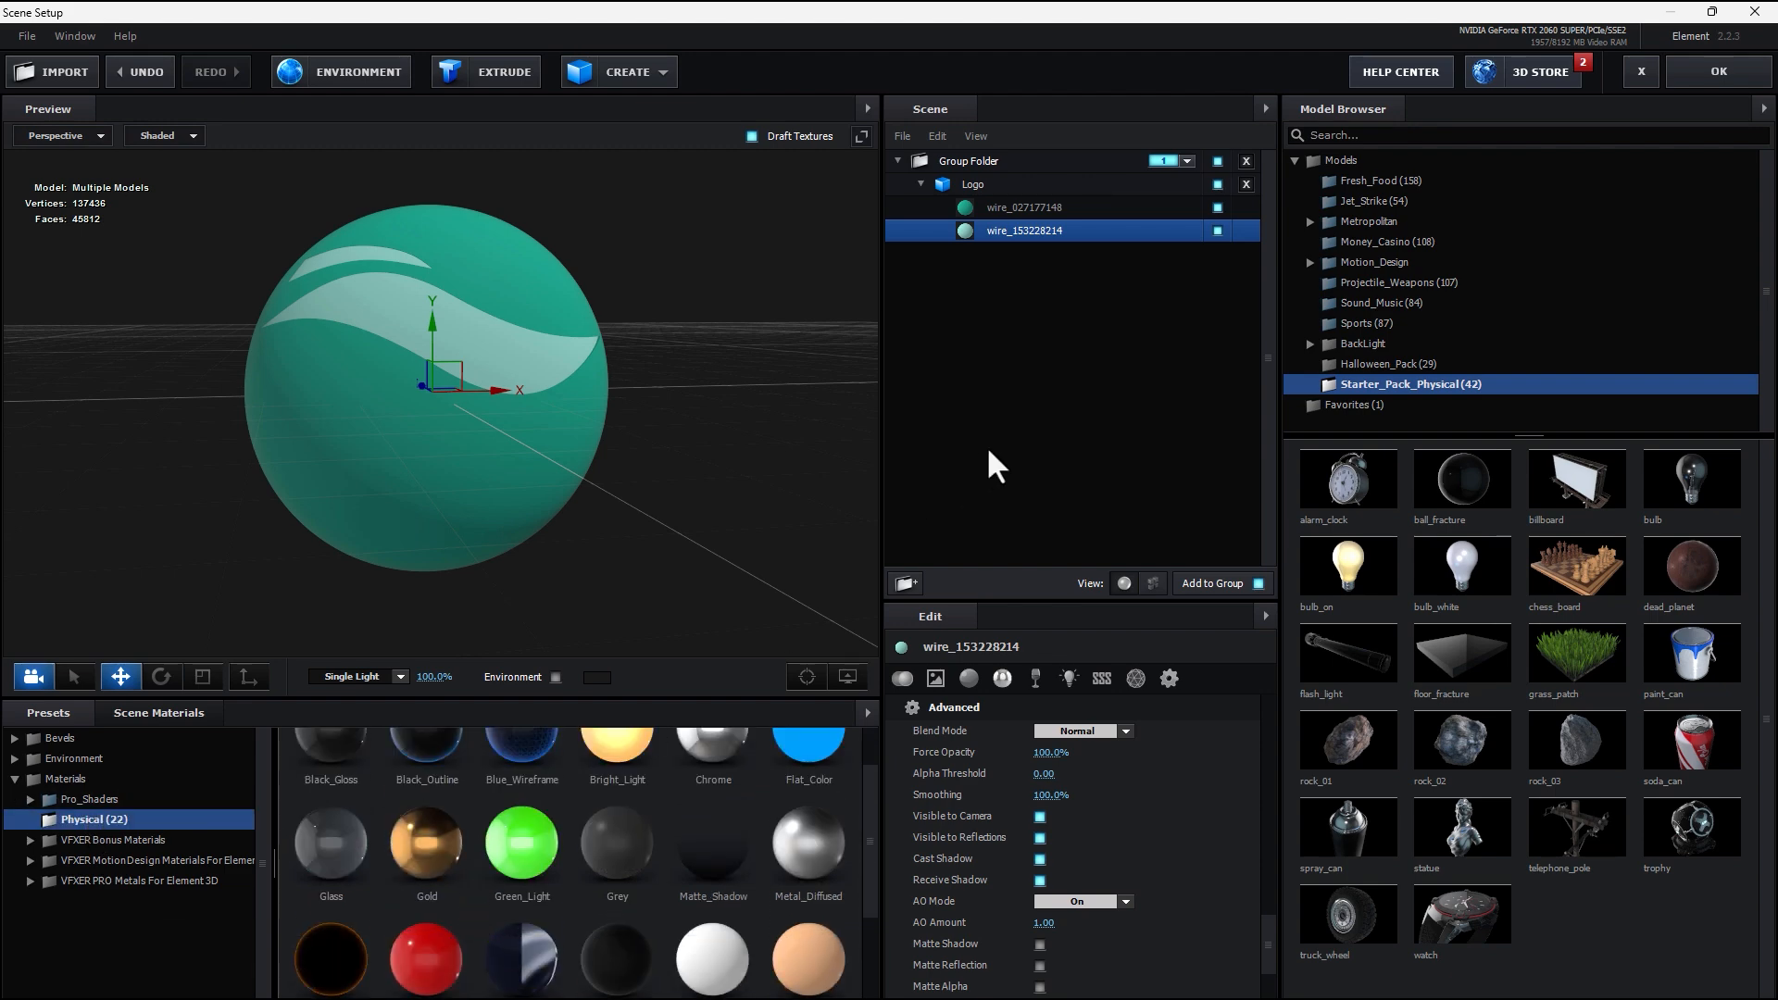
left_click(1146, 207)
left_click(1218, 207)
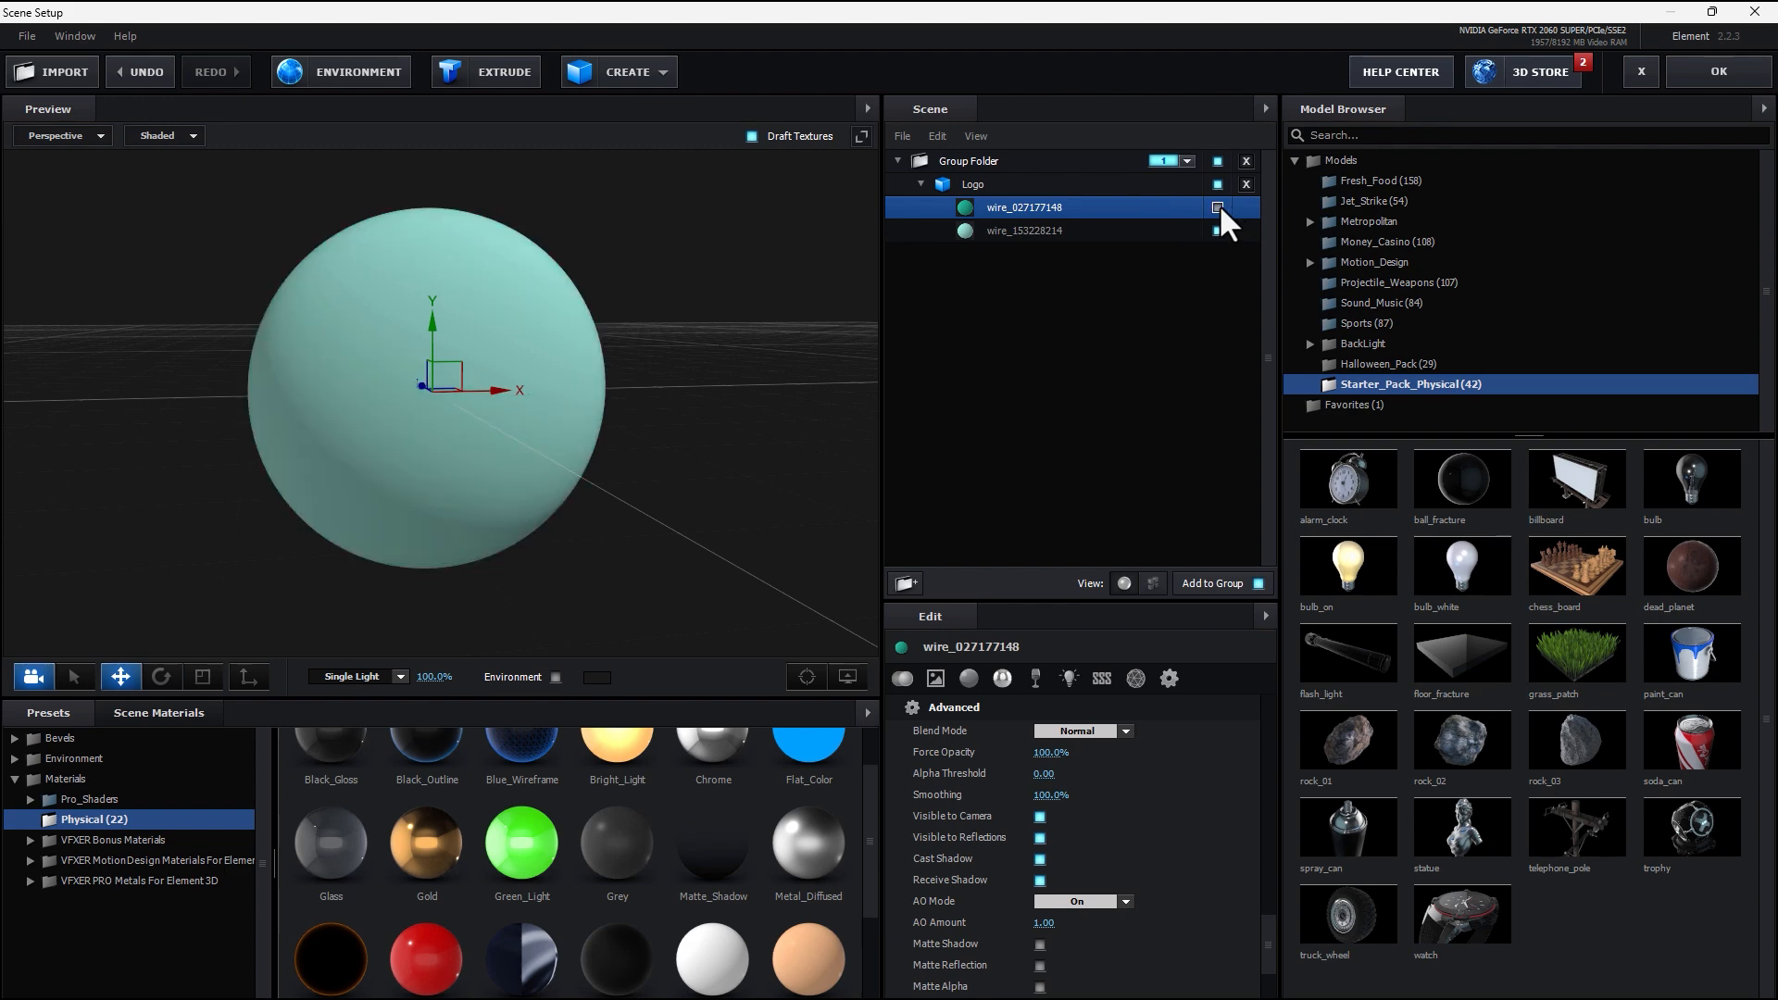
left_click(1218, 208)
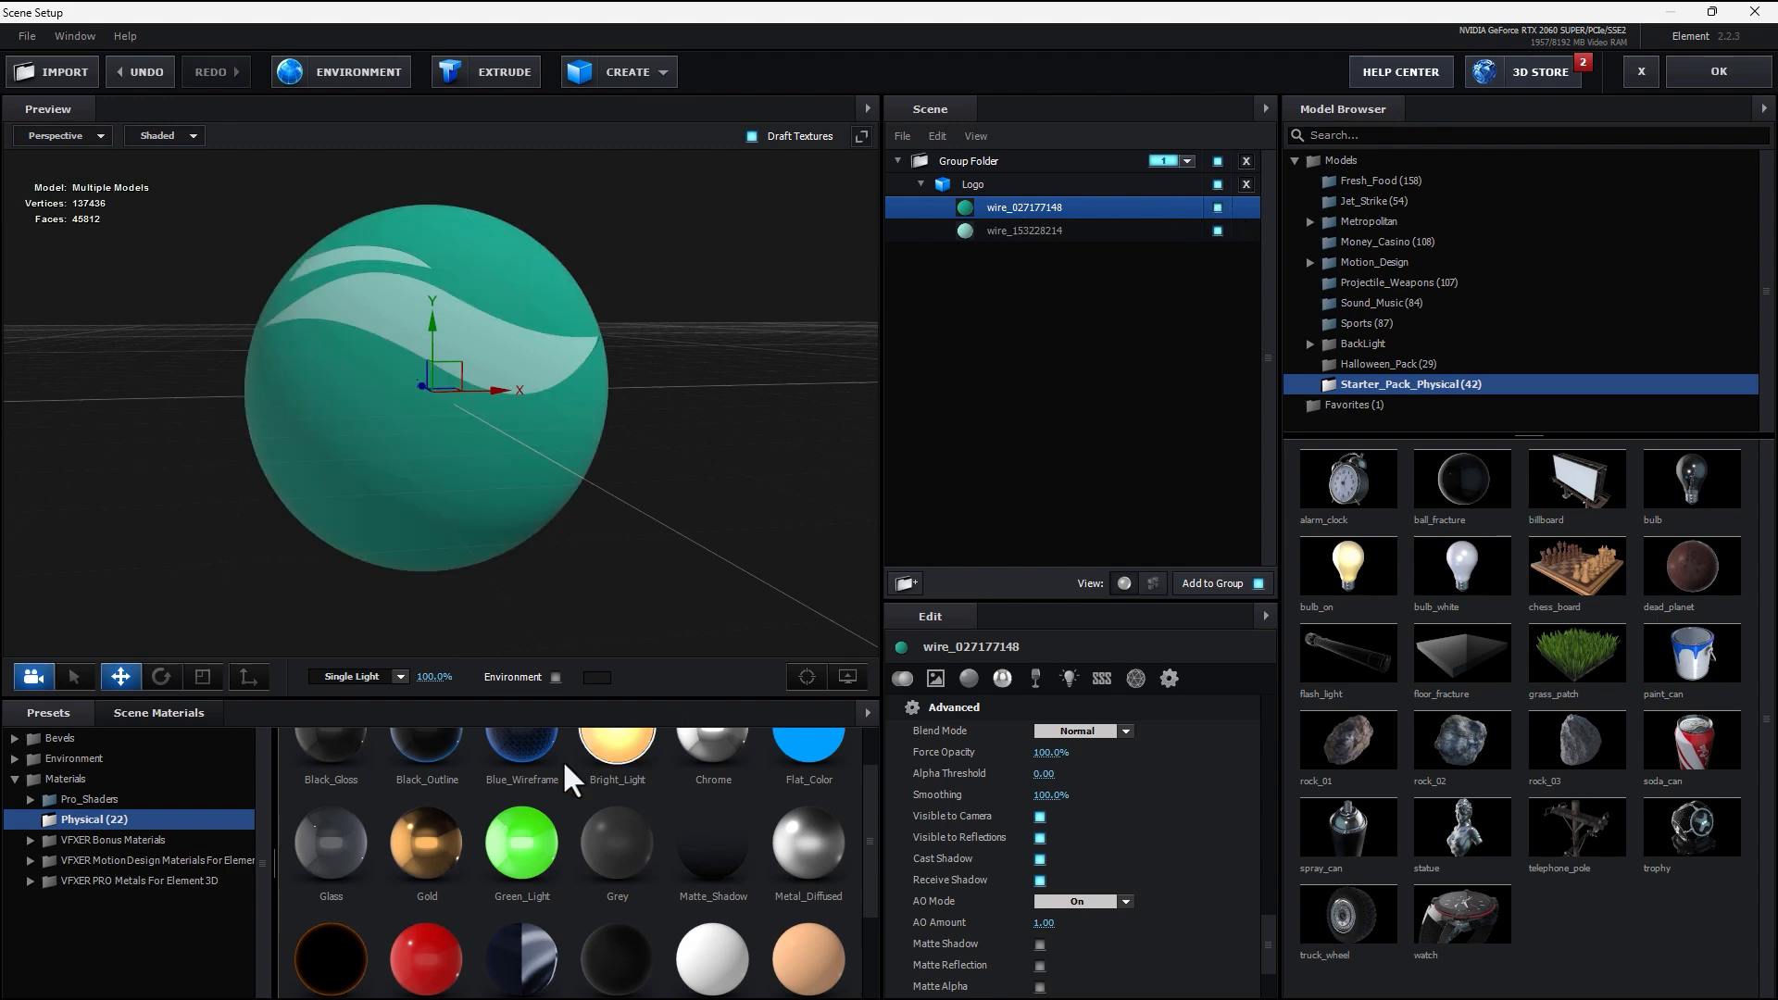
left_click_drag(426, 843, 1019, 209)
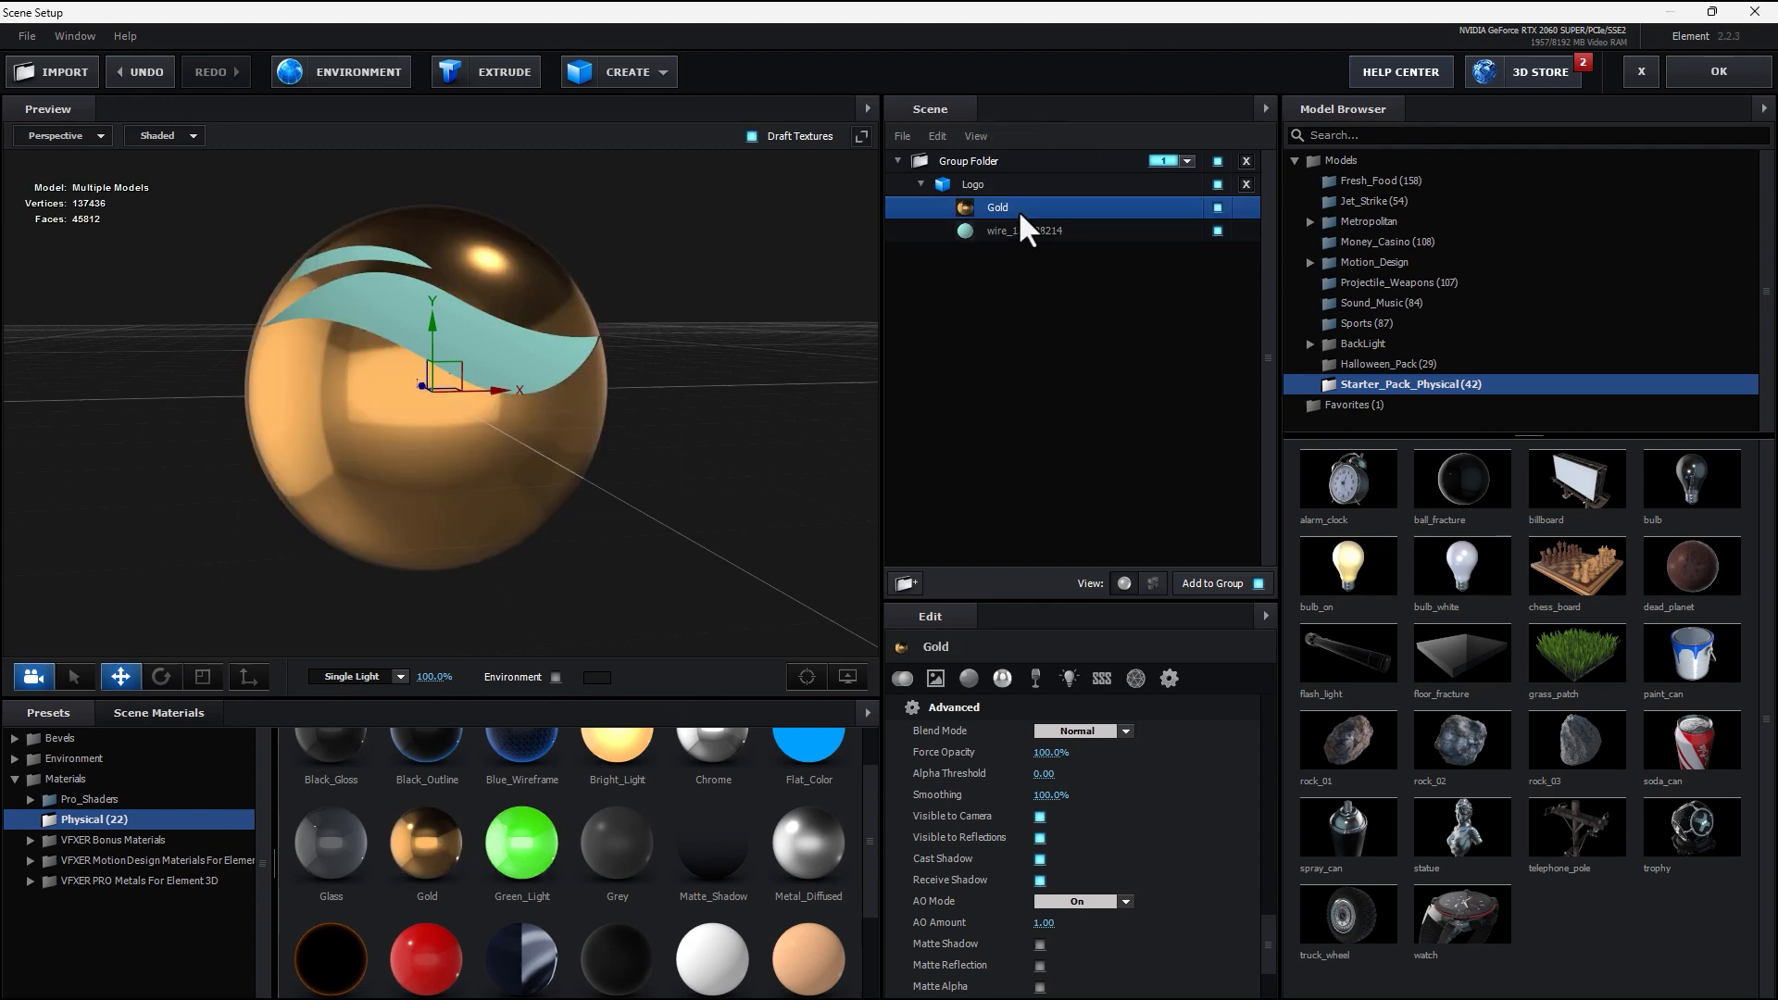
- Set the Gold material's diffuse color to orange FF7E00 in its basic settings
scroll(1152, 948, "up", 10)
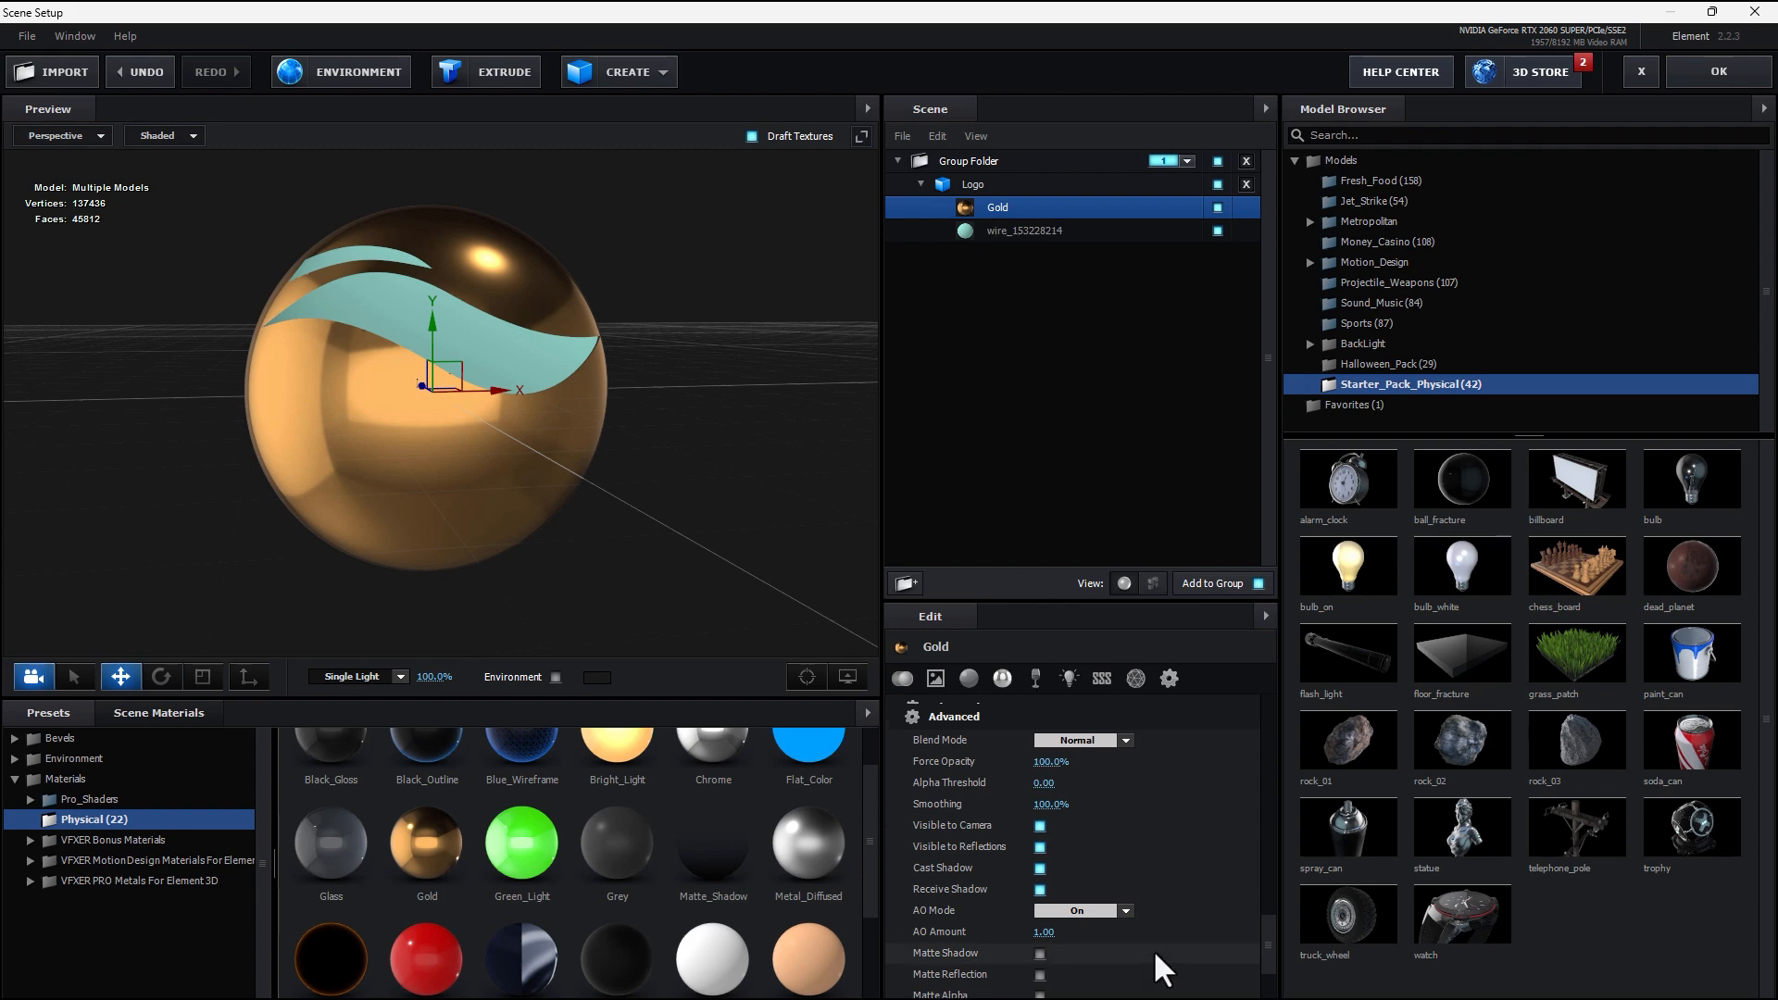
scroll(1134, 816, "up", 4)
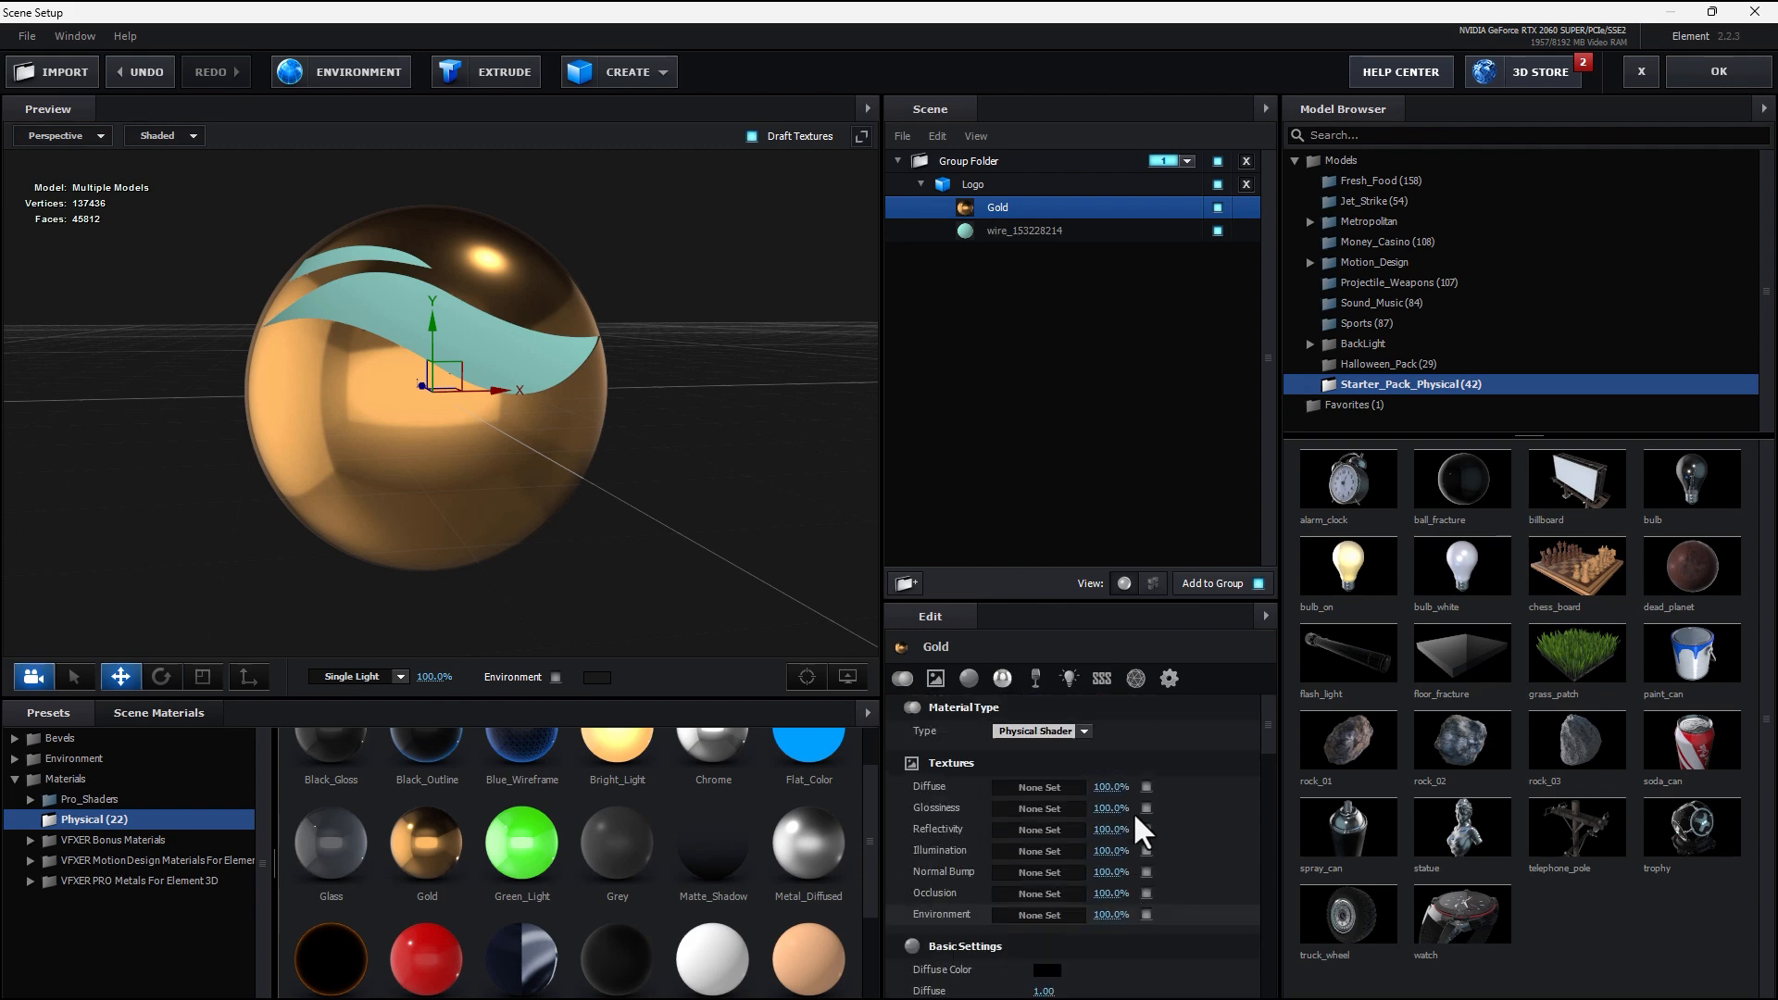
scroll(1134, 815, "down", 5)
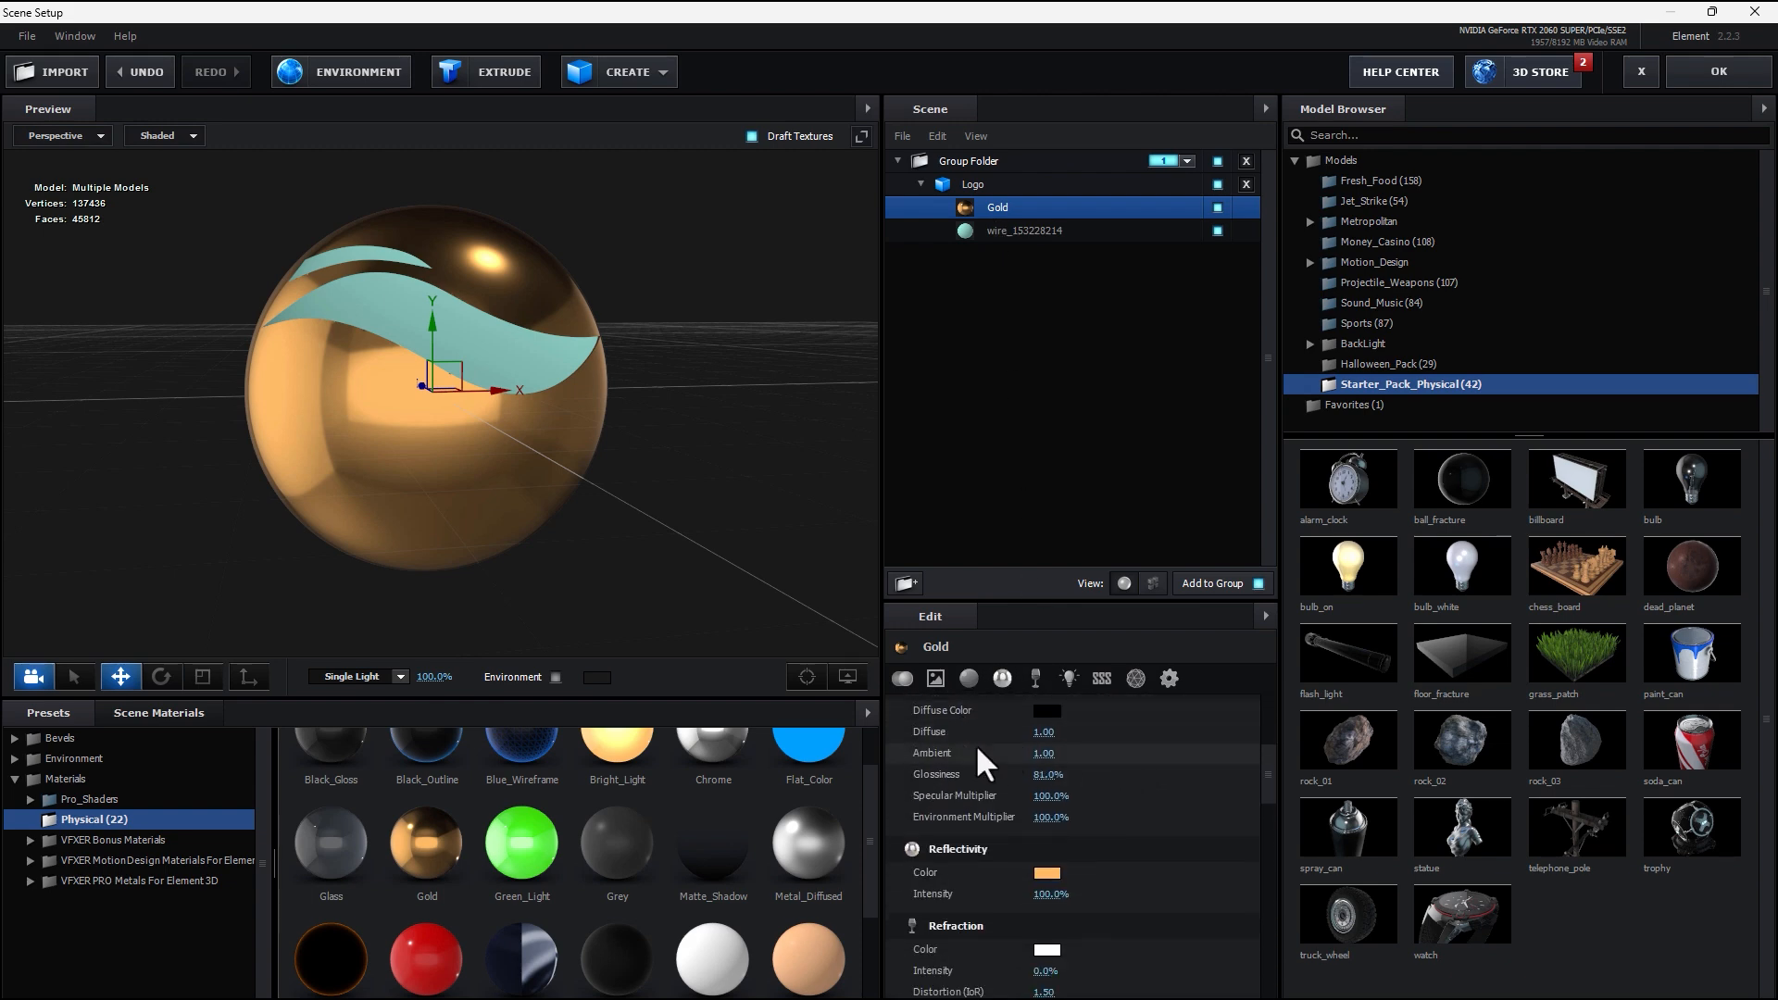
scroll(981, 752, "up", 2)
left_click(1047, 774)
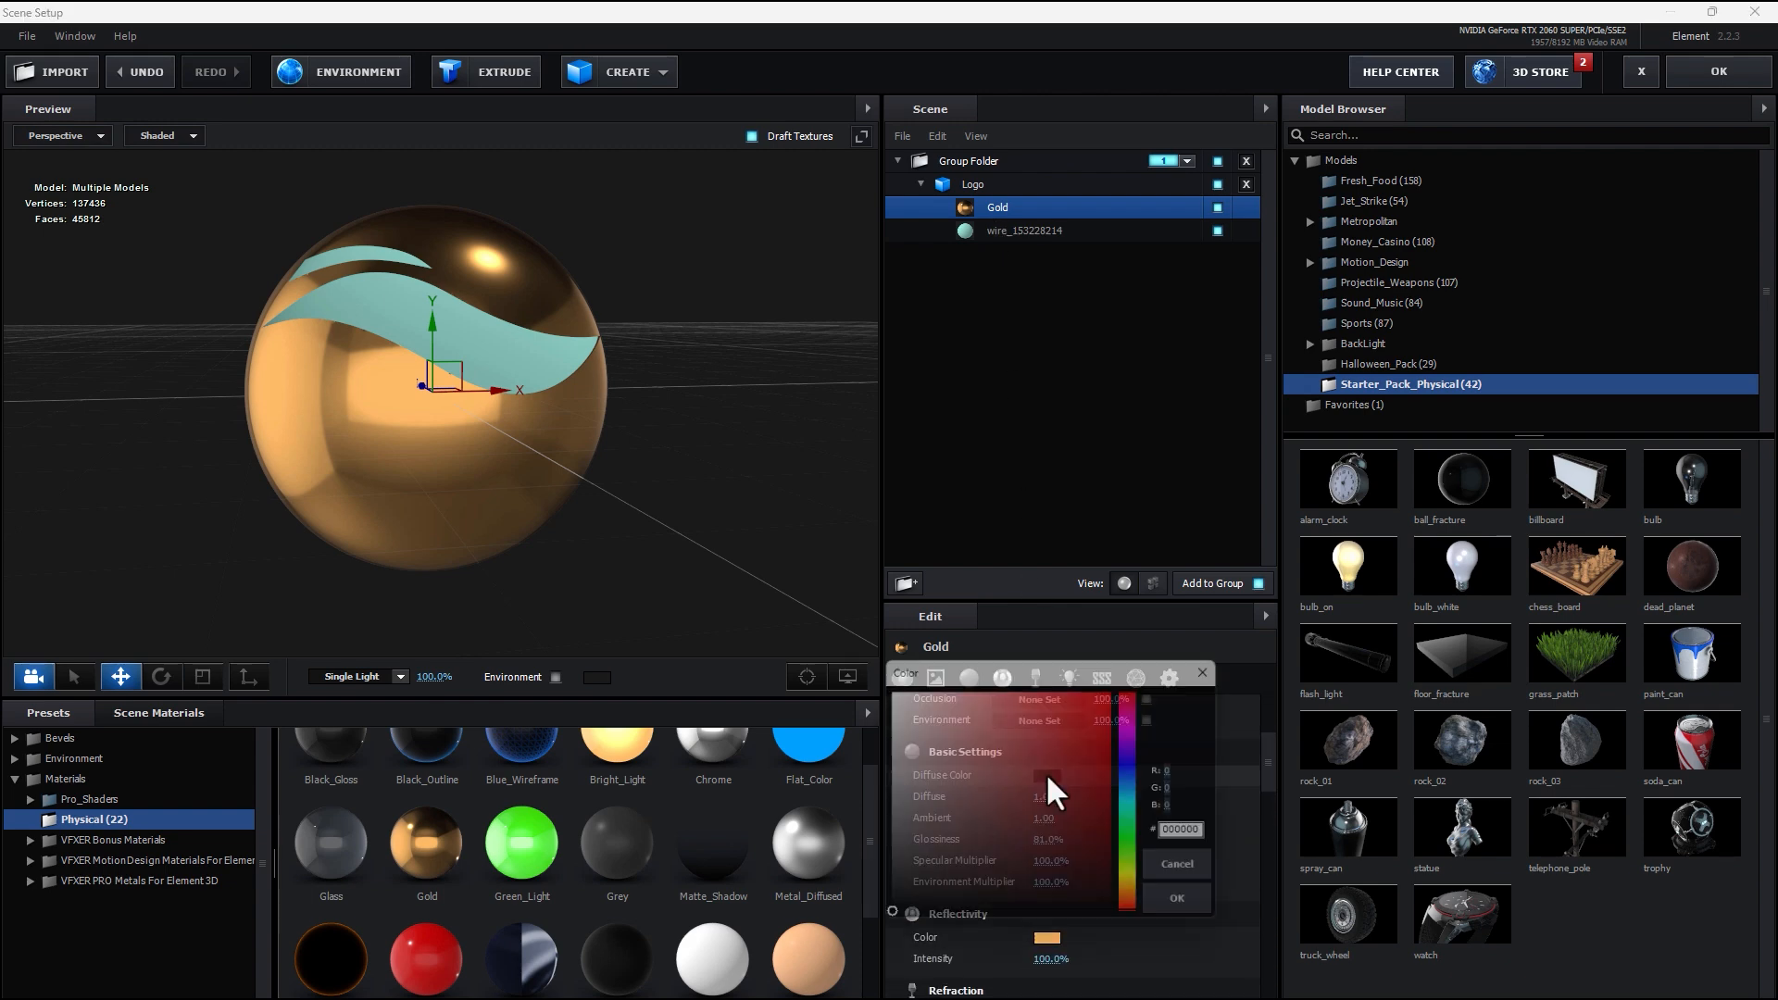
left_click(1138, 895)
left_click_drag(1082, 794, 1120, 687)
left_click(1137, 902)
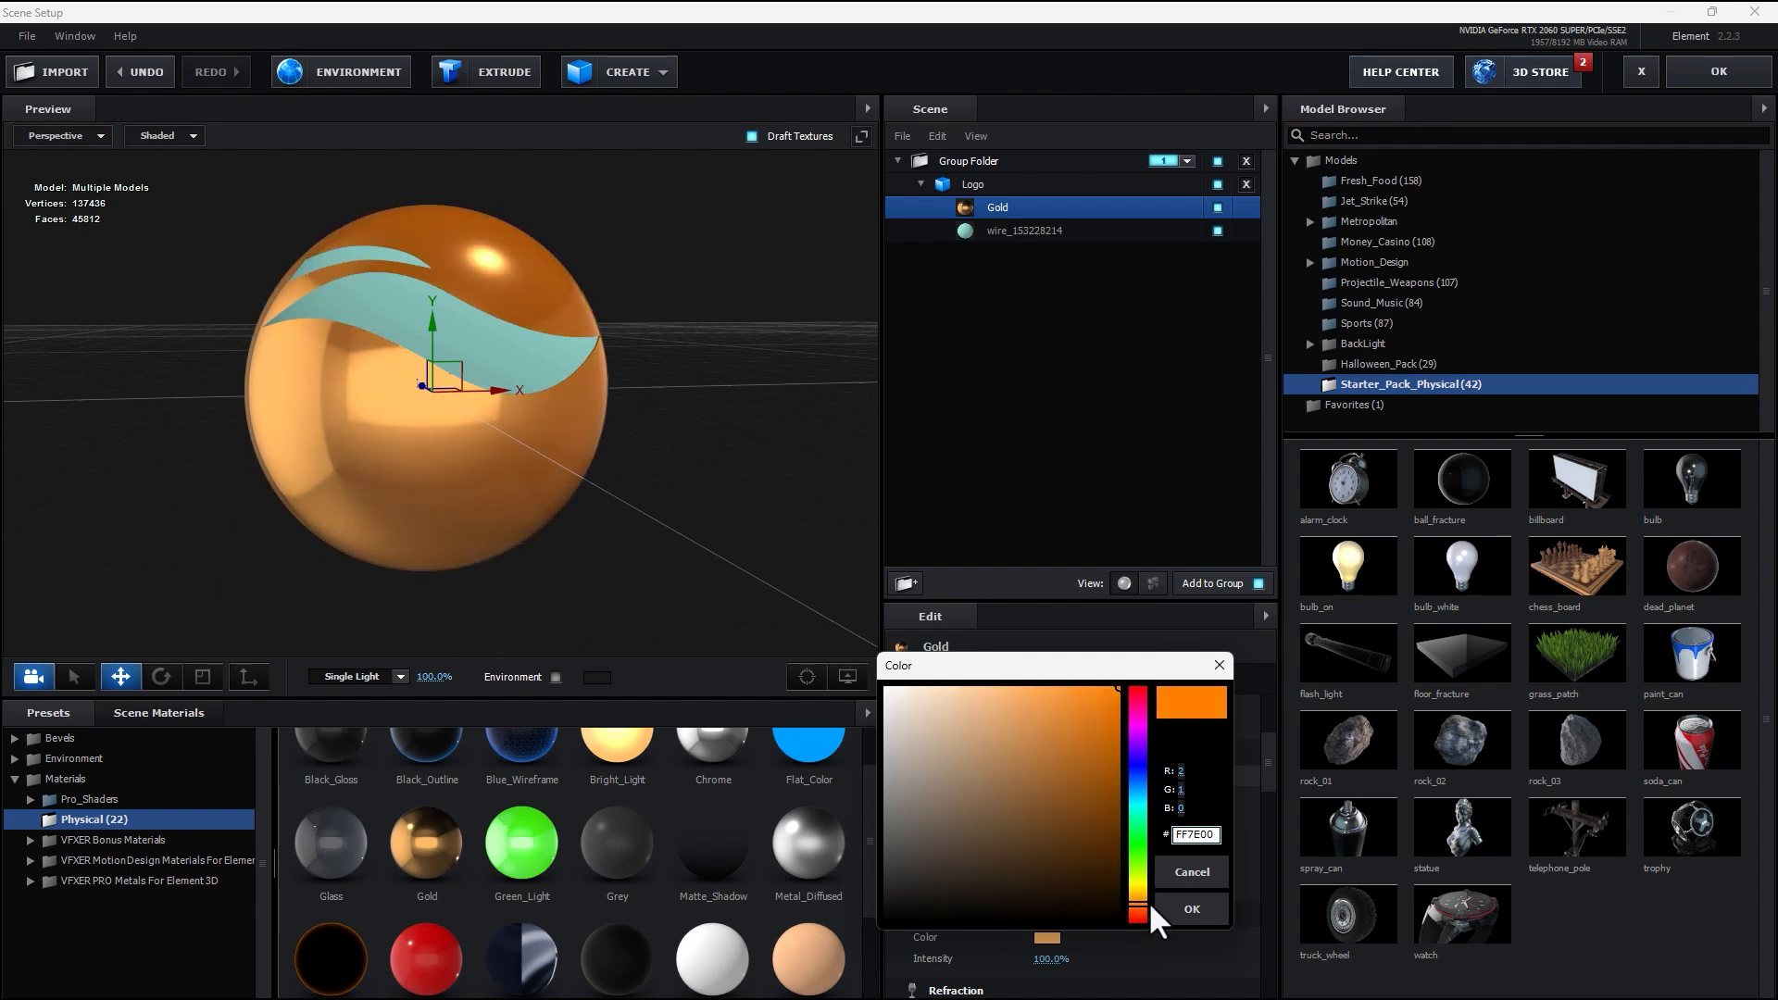
left_click(1194, 908)
left_click_drag(494, 461, 607, 475)
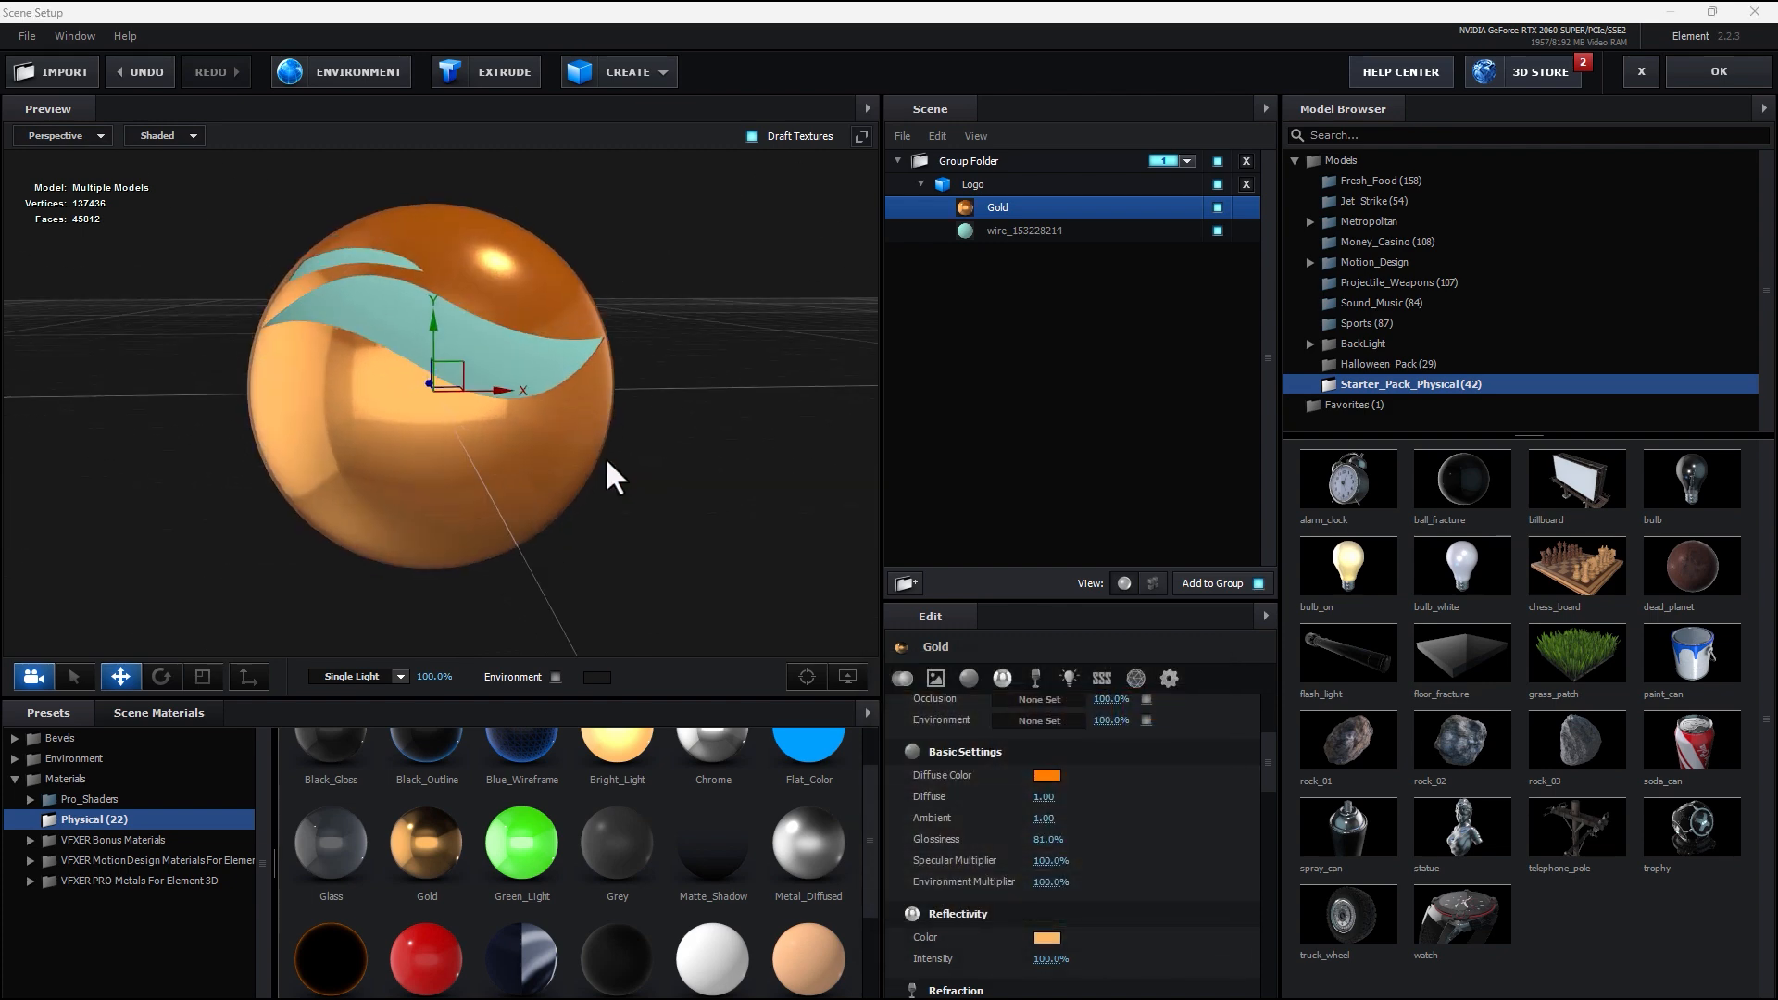
- Replace the wire_153228214 material on the Logo's wave stripes with the Plastic_White preset and inspect the model from several angles
left_click(1032, 232)
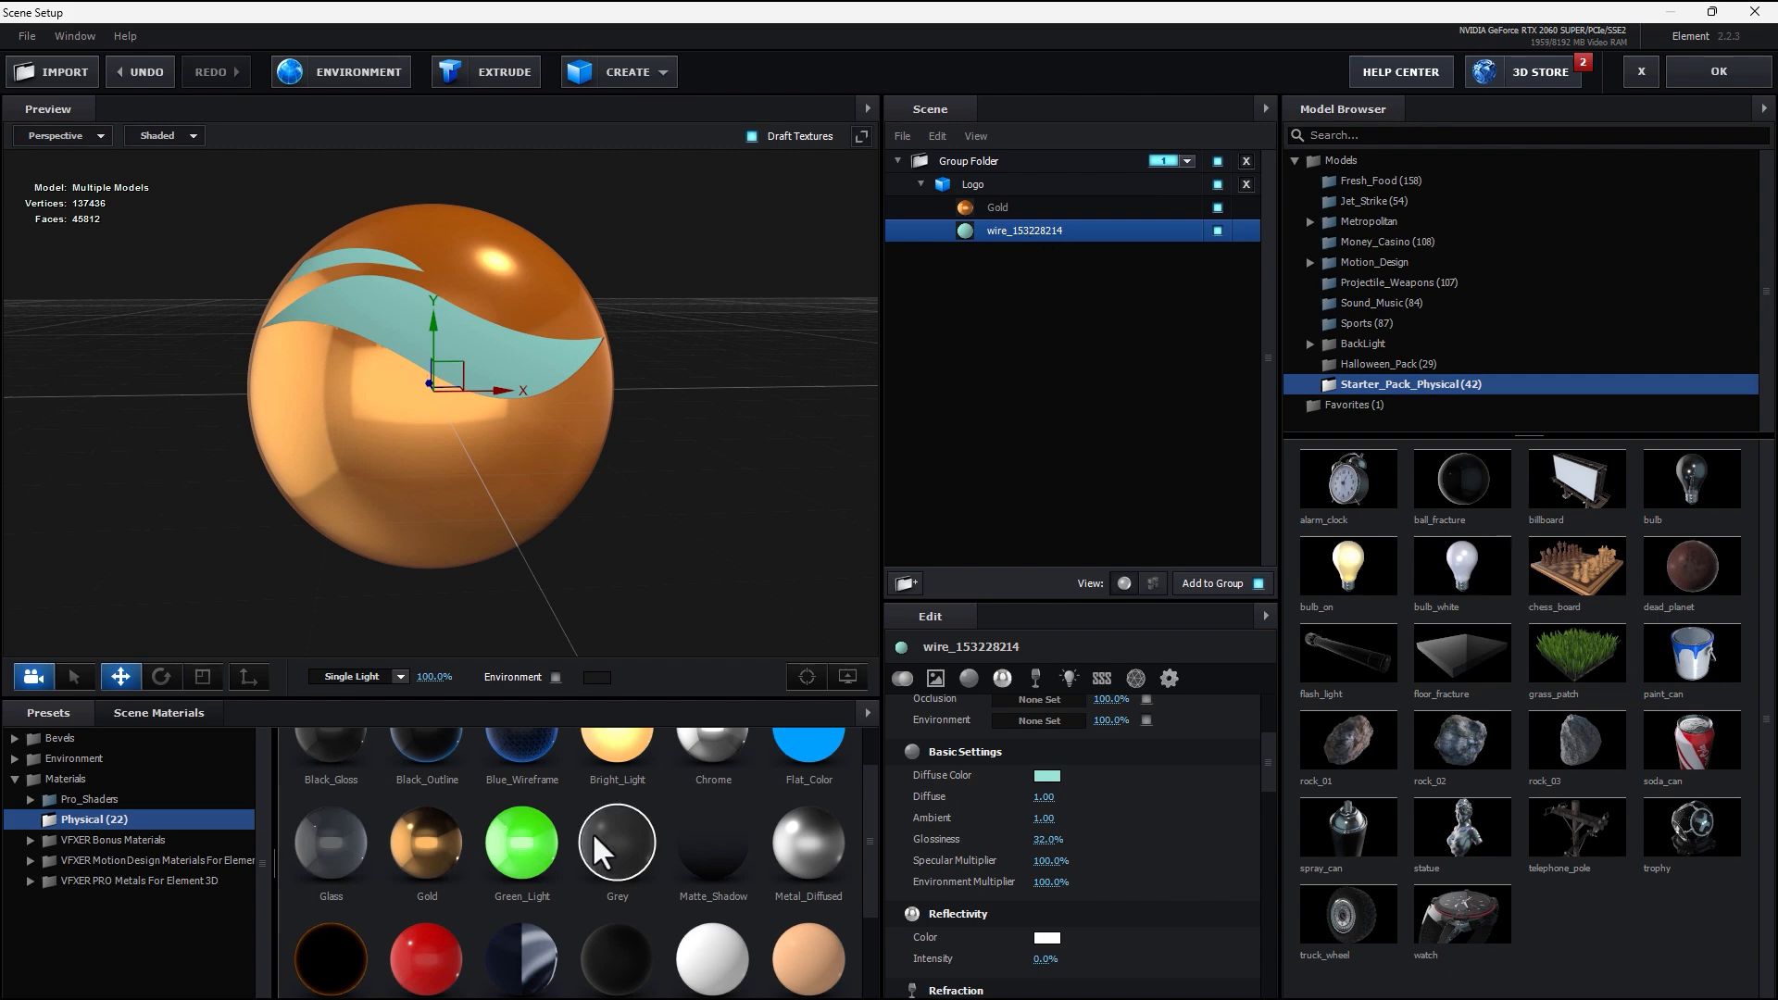
scroll(597, 834, "down", 2)
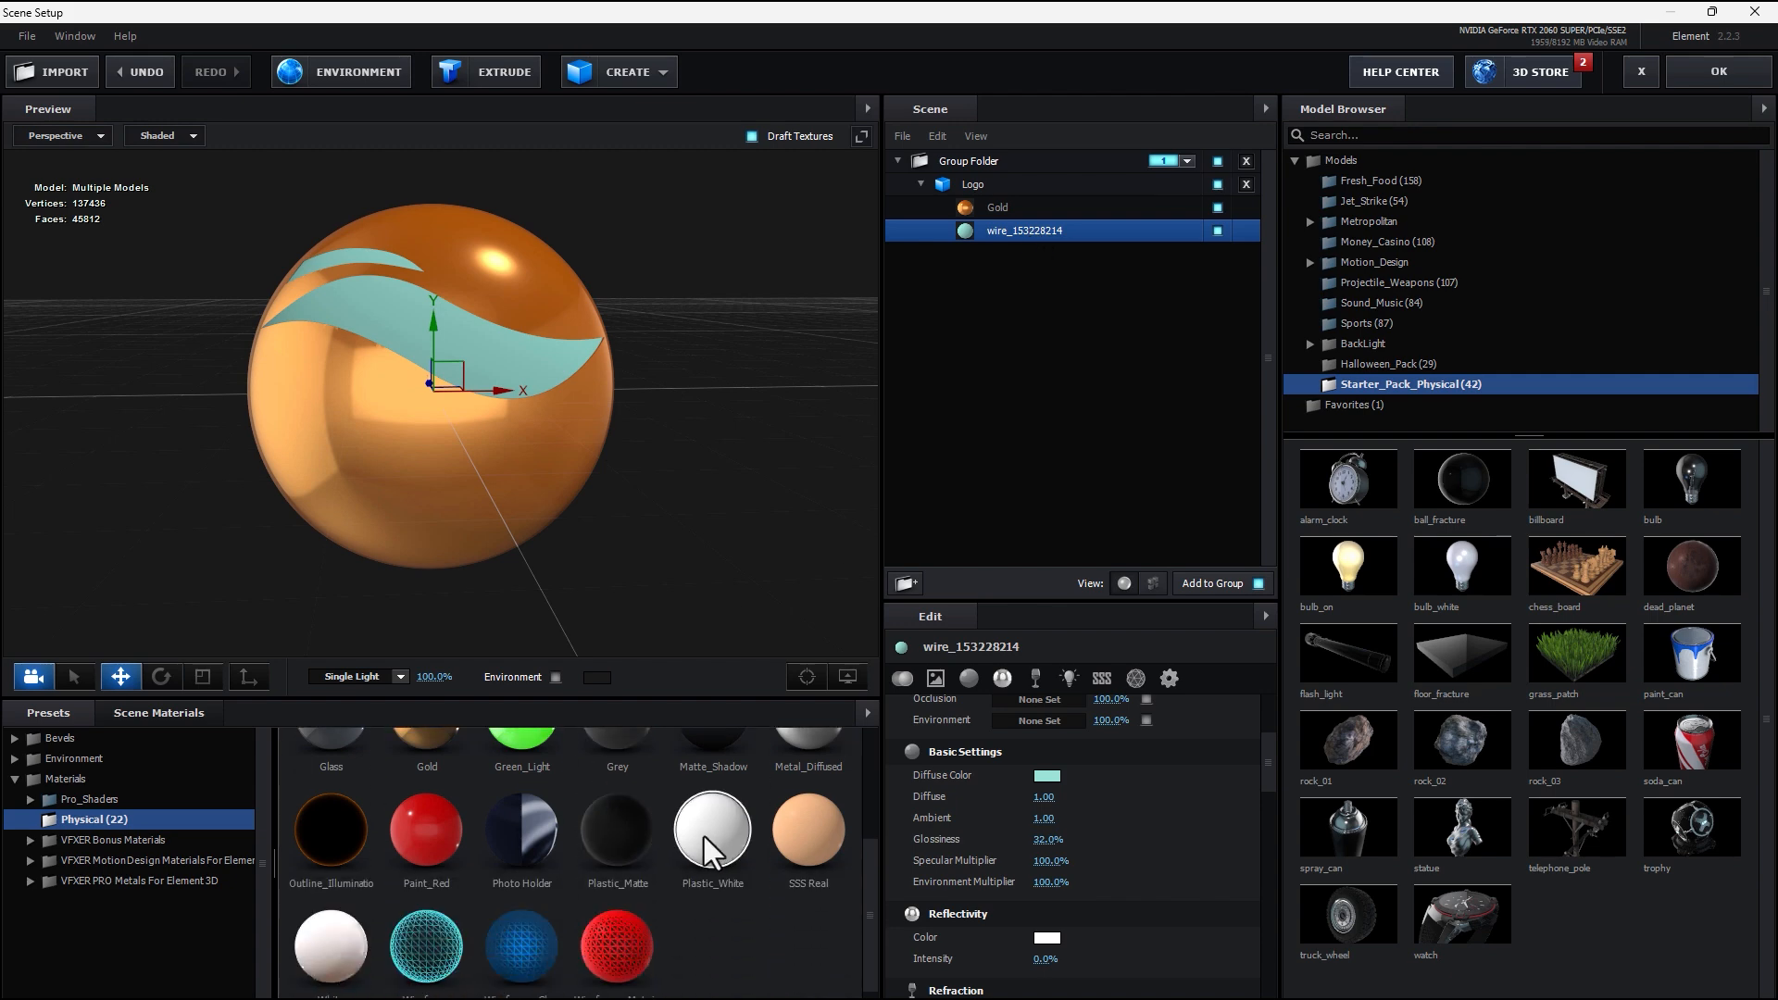
left_click_drag(704, 836, 1011, 233)
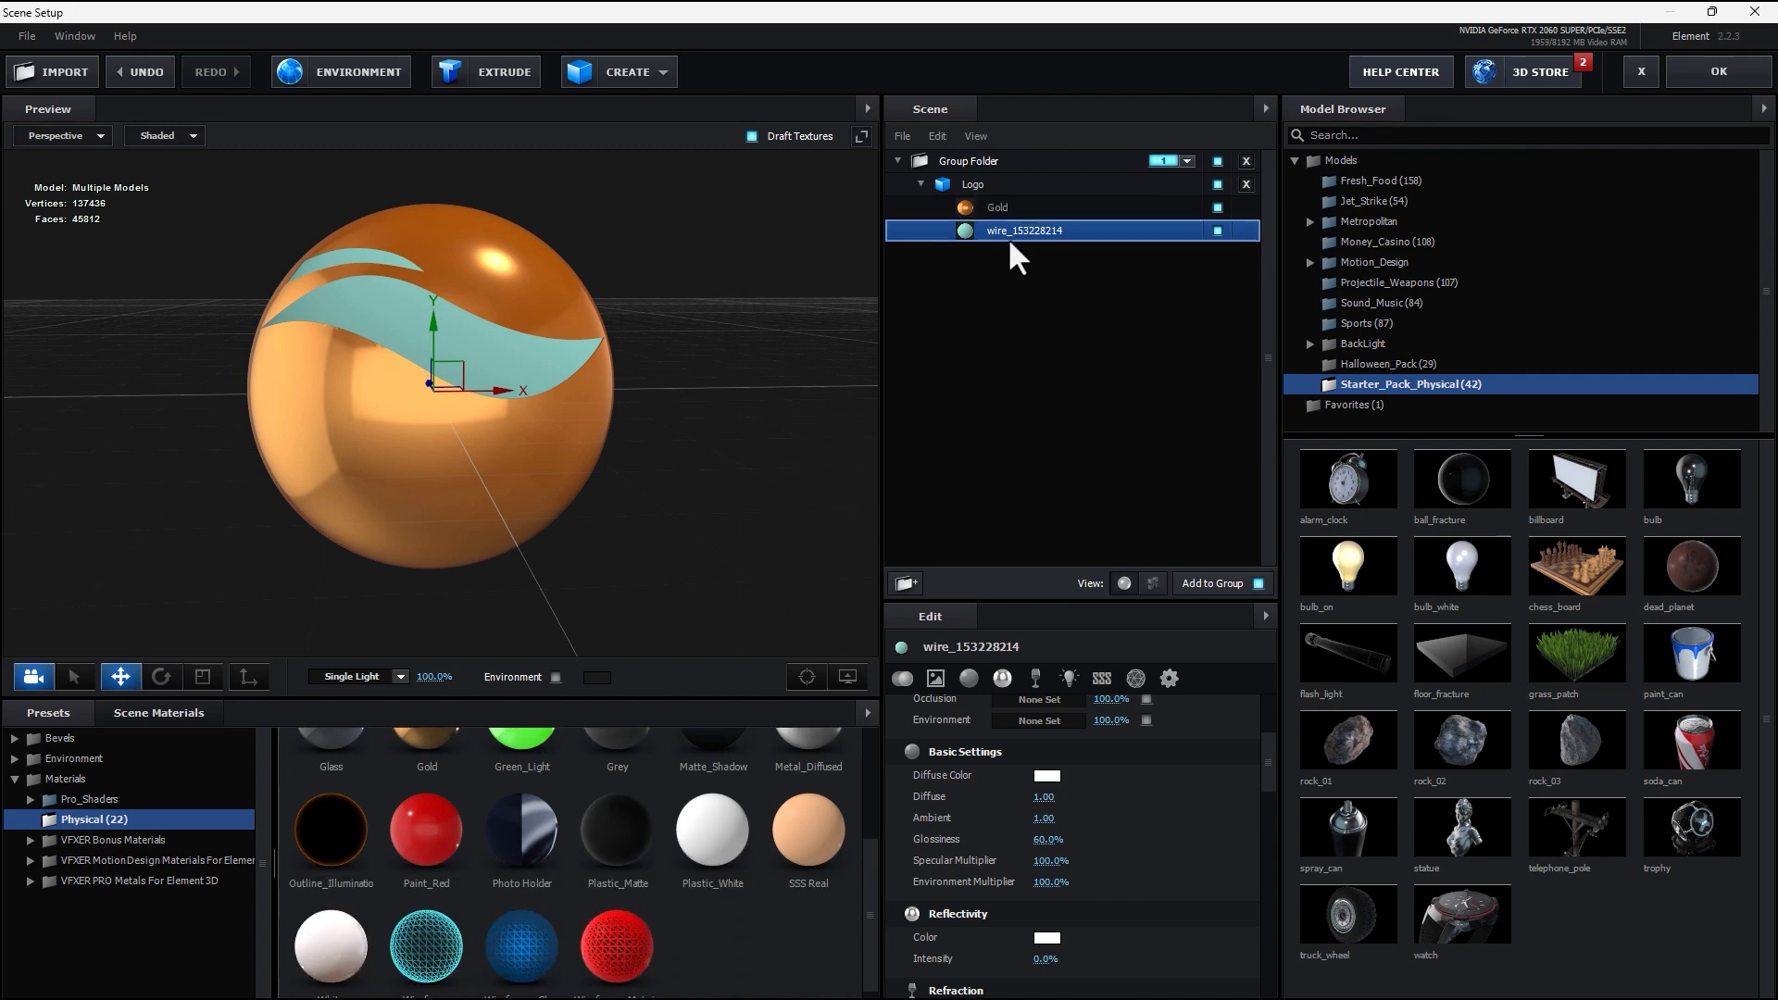
left_click_drag(615, 537, 610, 574)
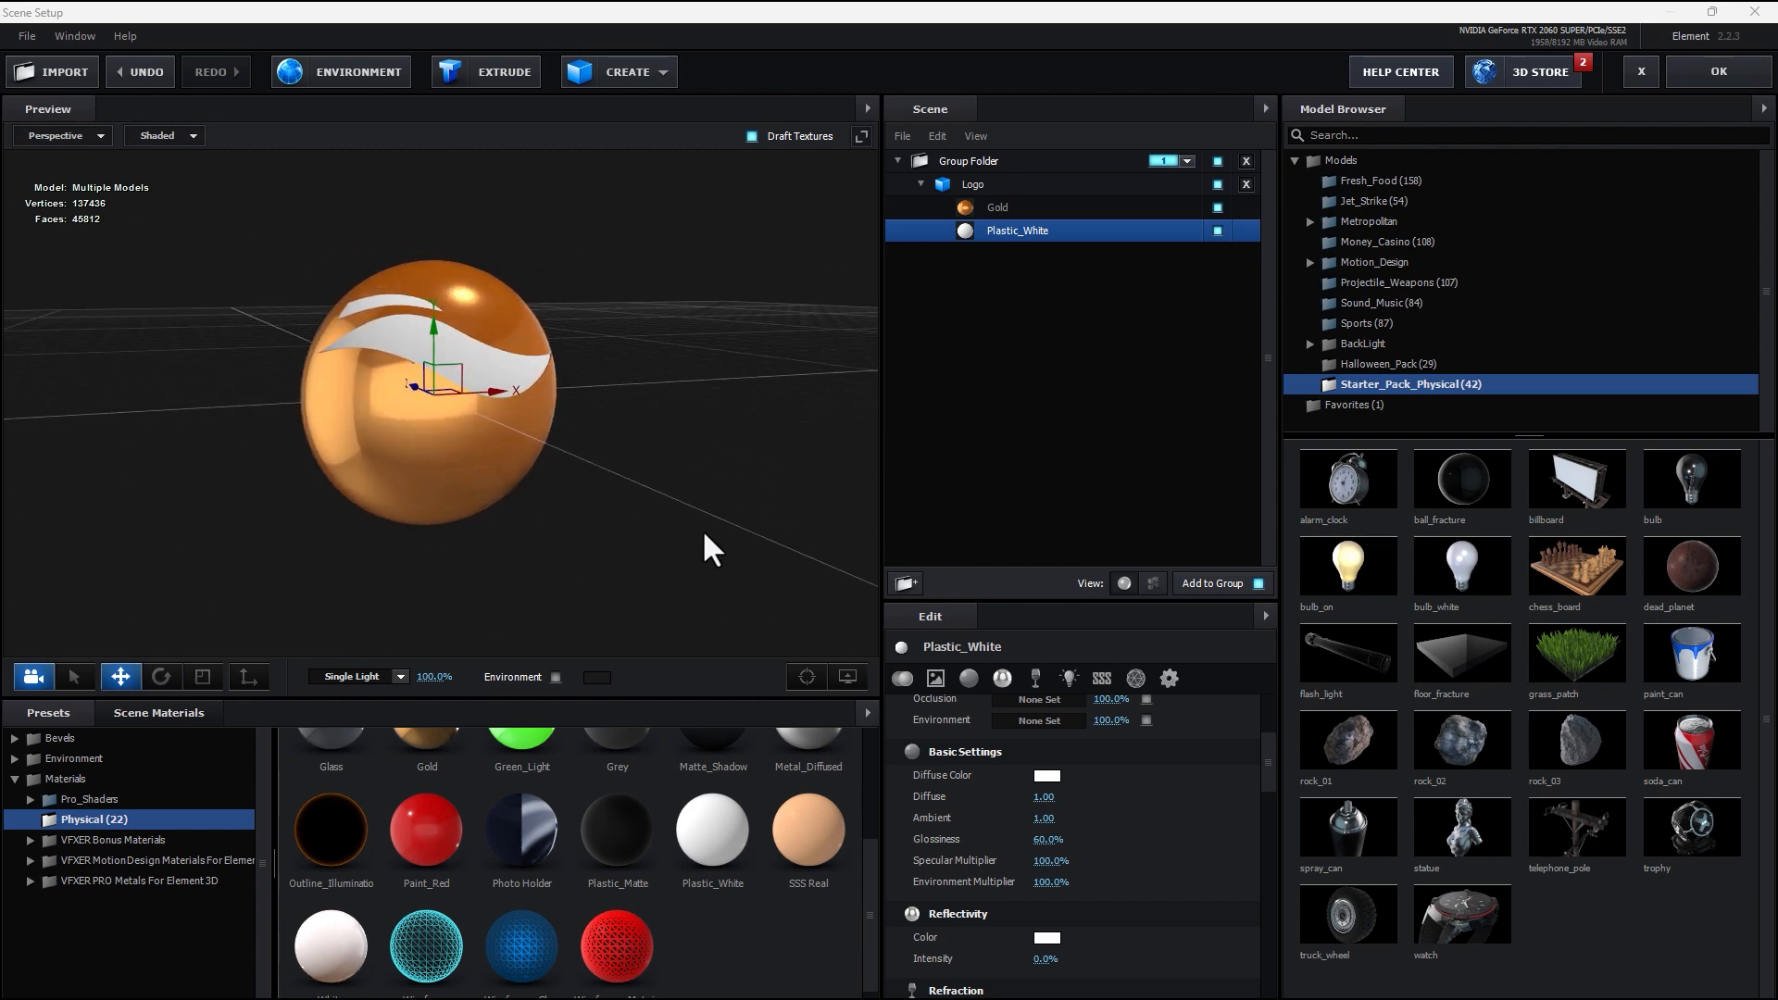
left_click_drag(704, 534, 659, 567)
left_click_drag(566, 389, 677, 343)
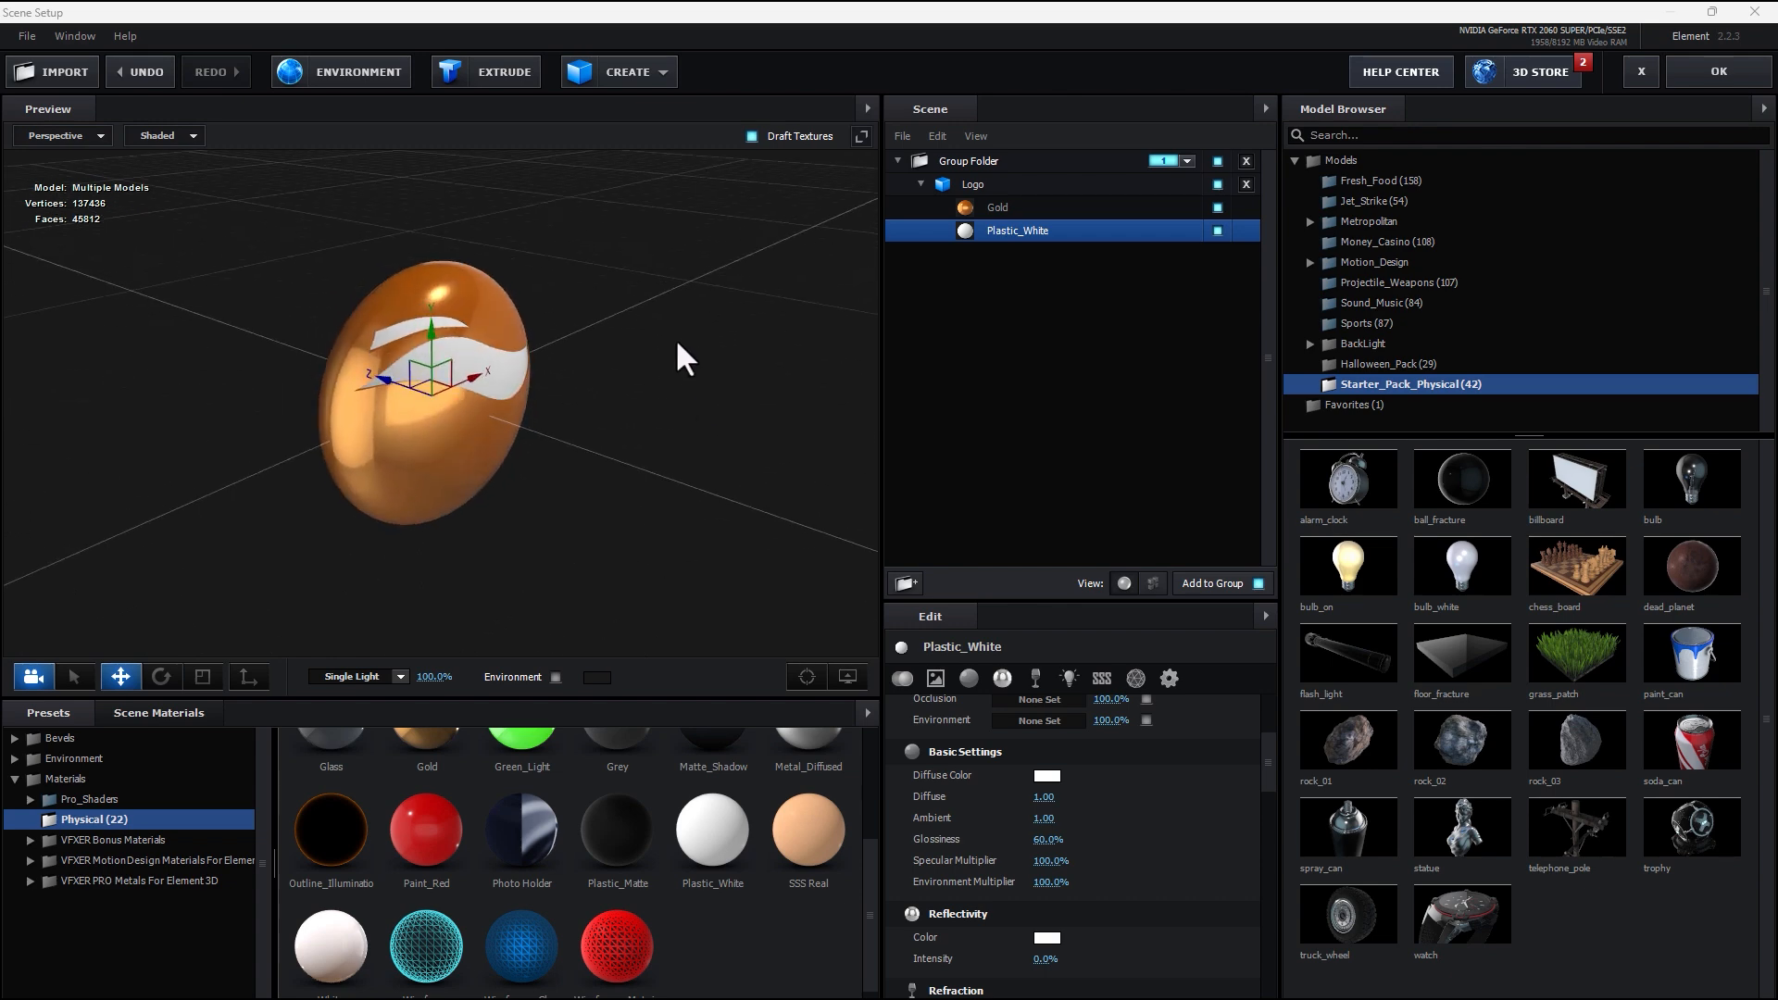
- Load BackLight_4K_31.dds from the BackLight_4K folder as the environment texture and check the reflections on the logo
left_click(375, 65)
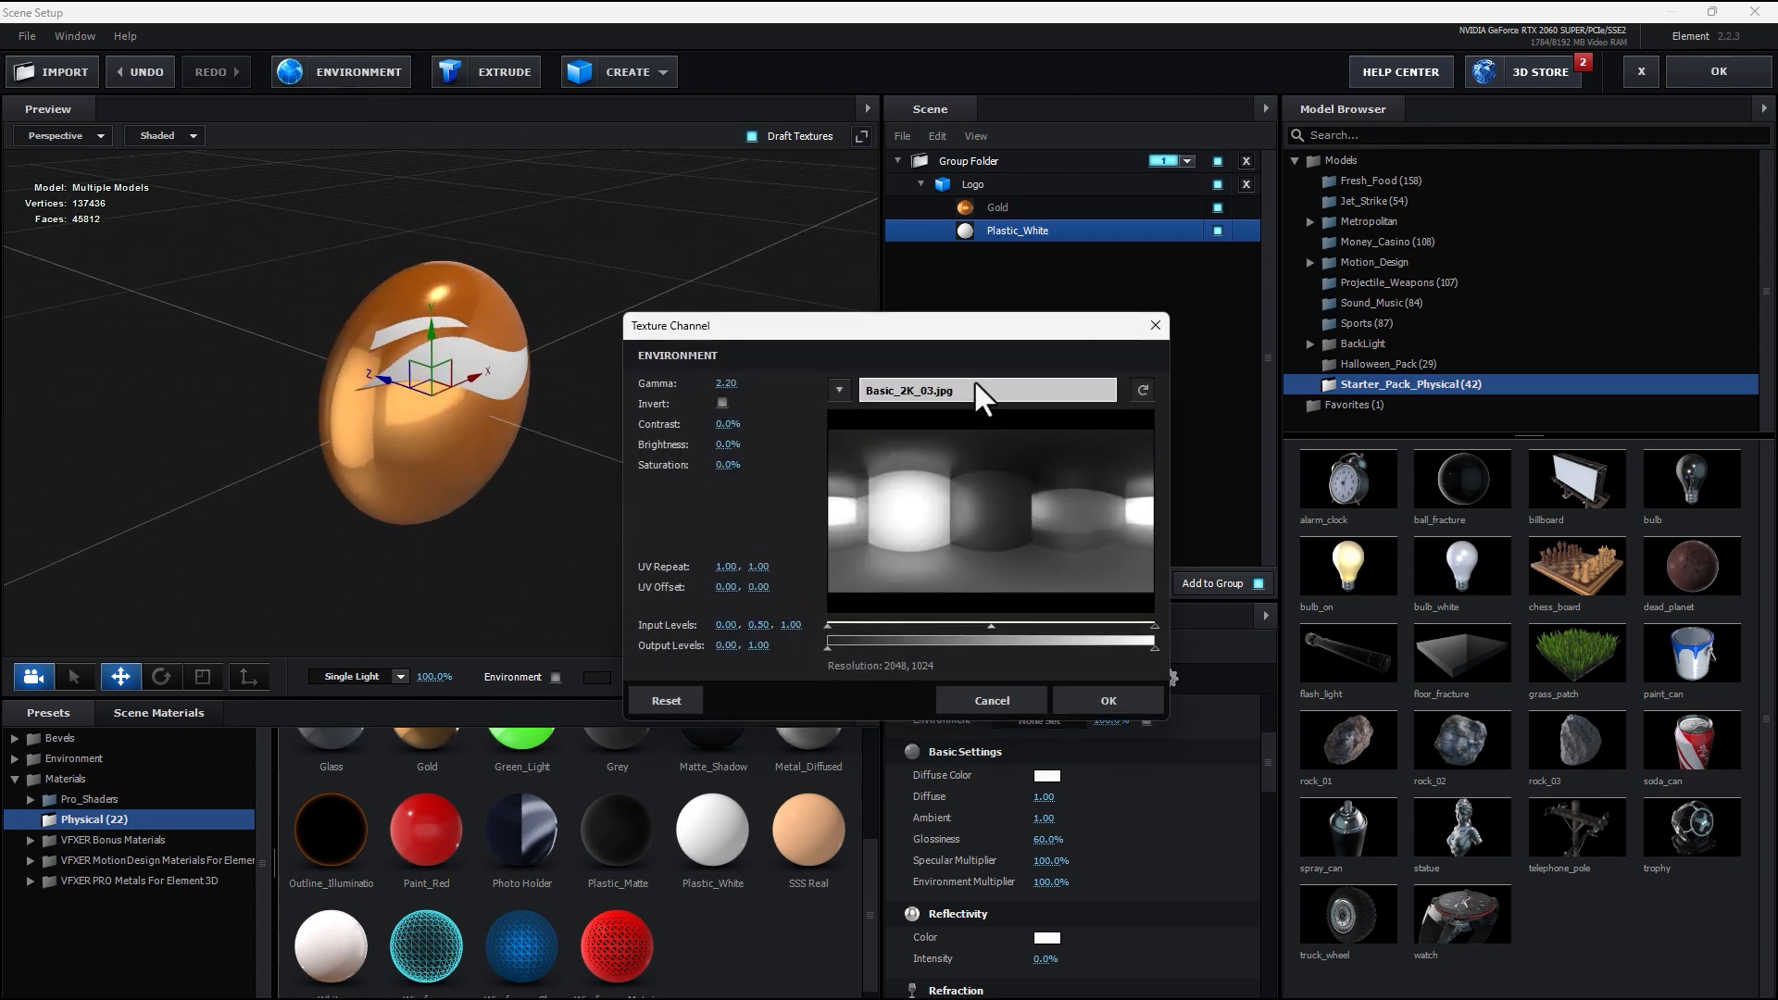
left_click(949, 390)
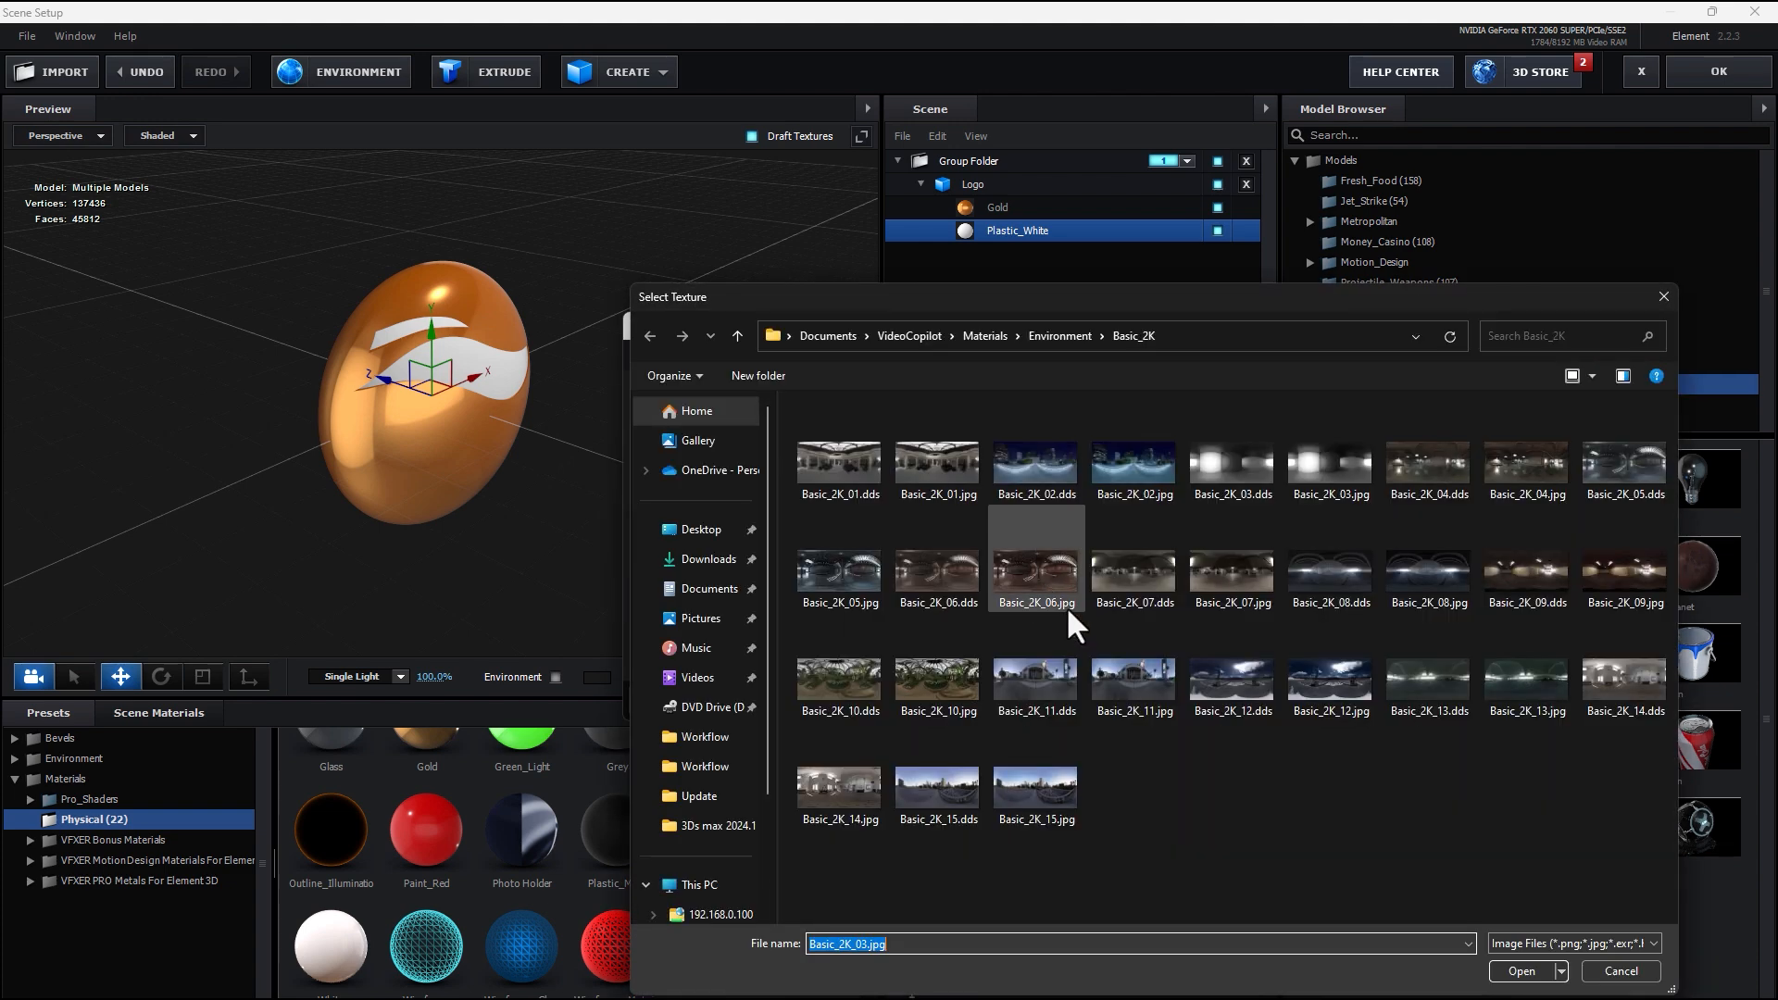
left_click(1042, 335)
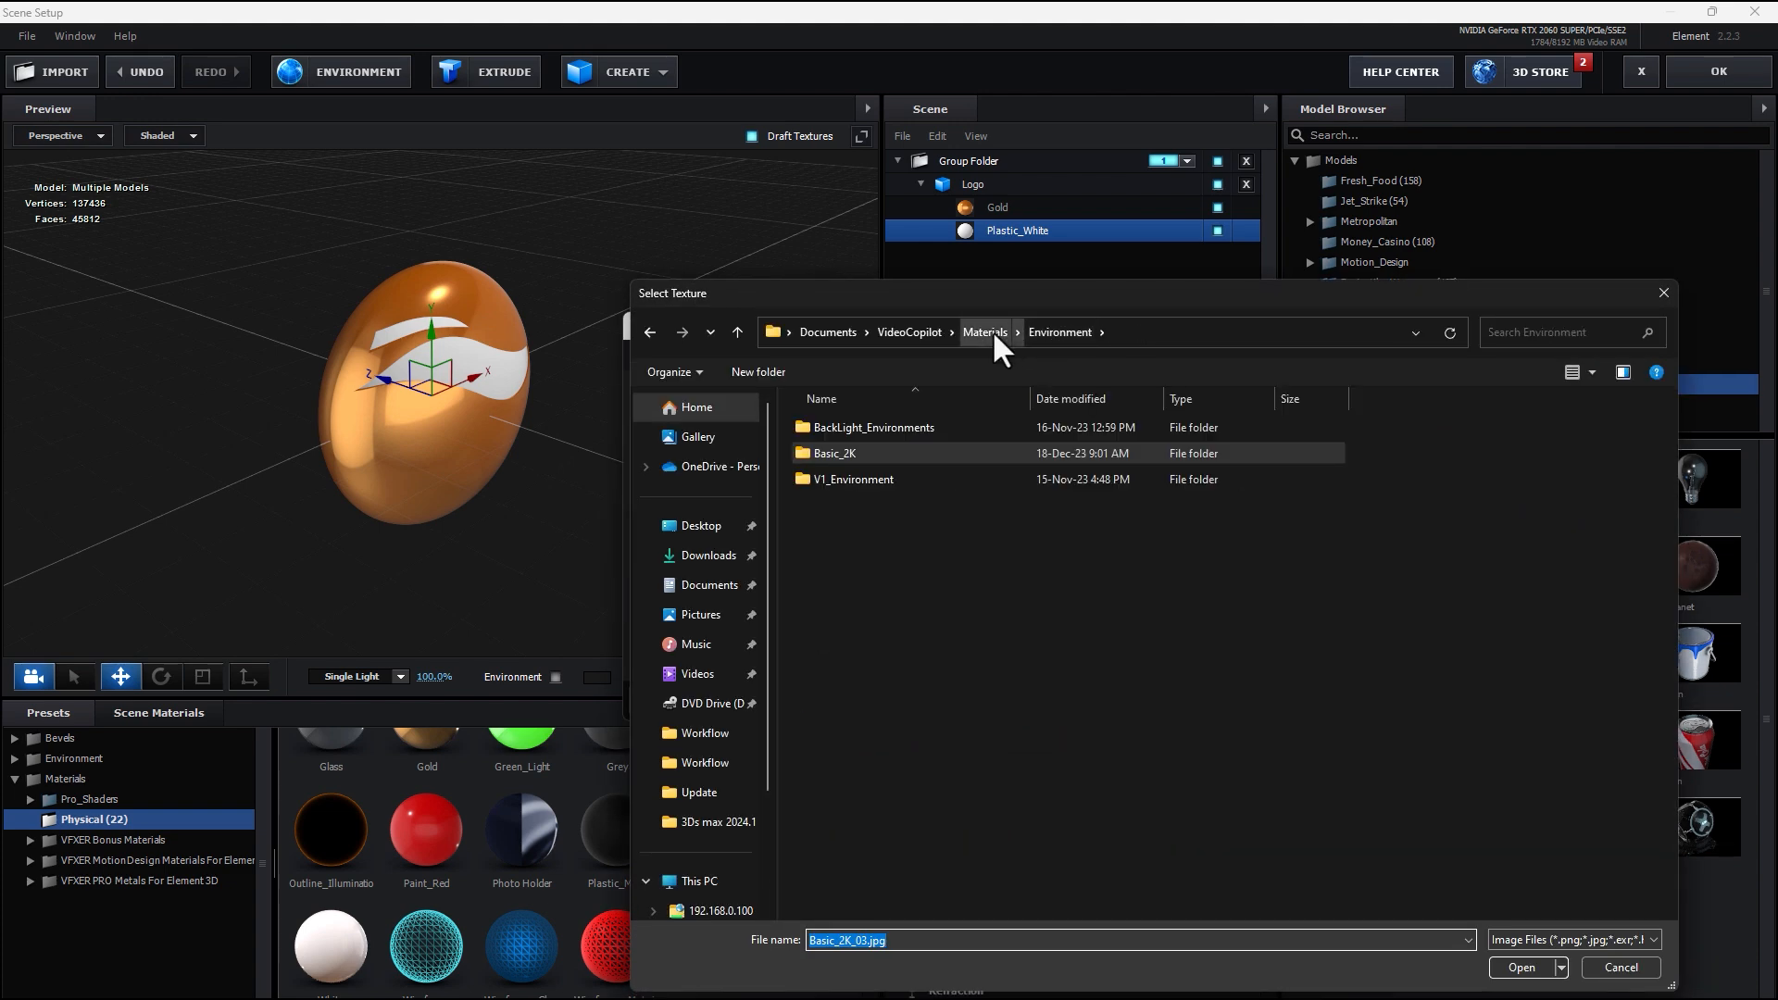
double_click(852, 423)
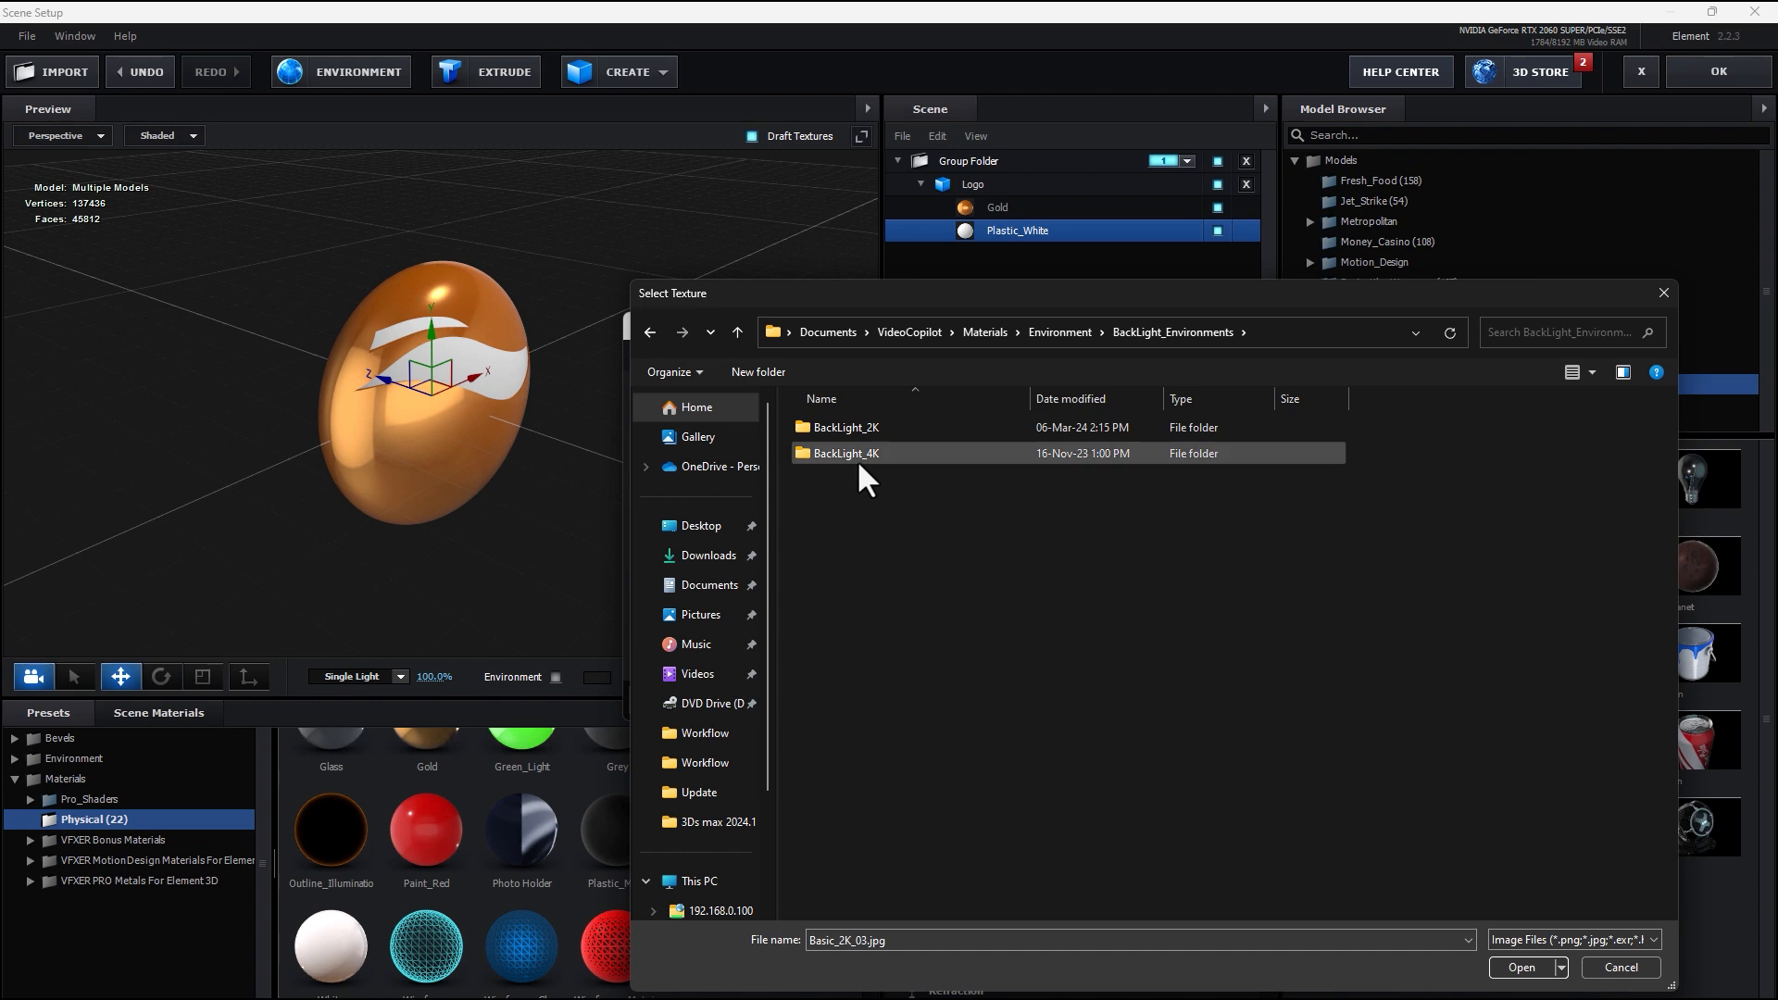
double_click(857, 461)
scroll(1369, 730, "down", 5)
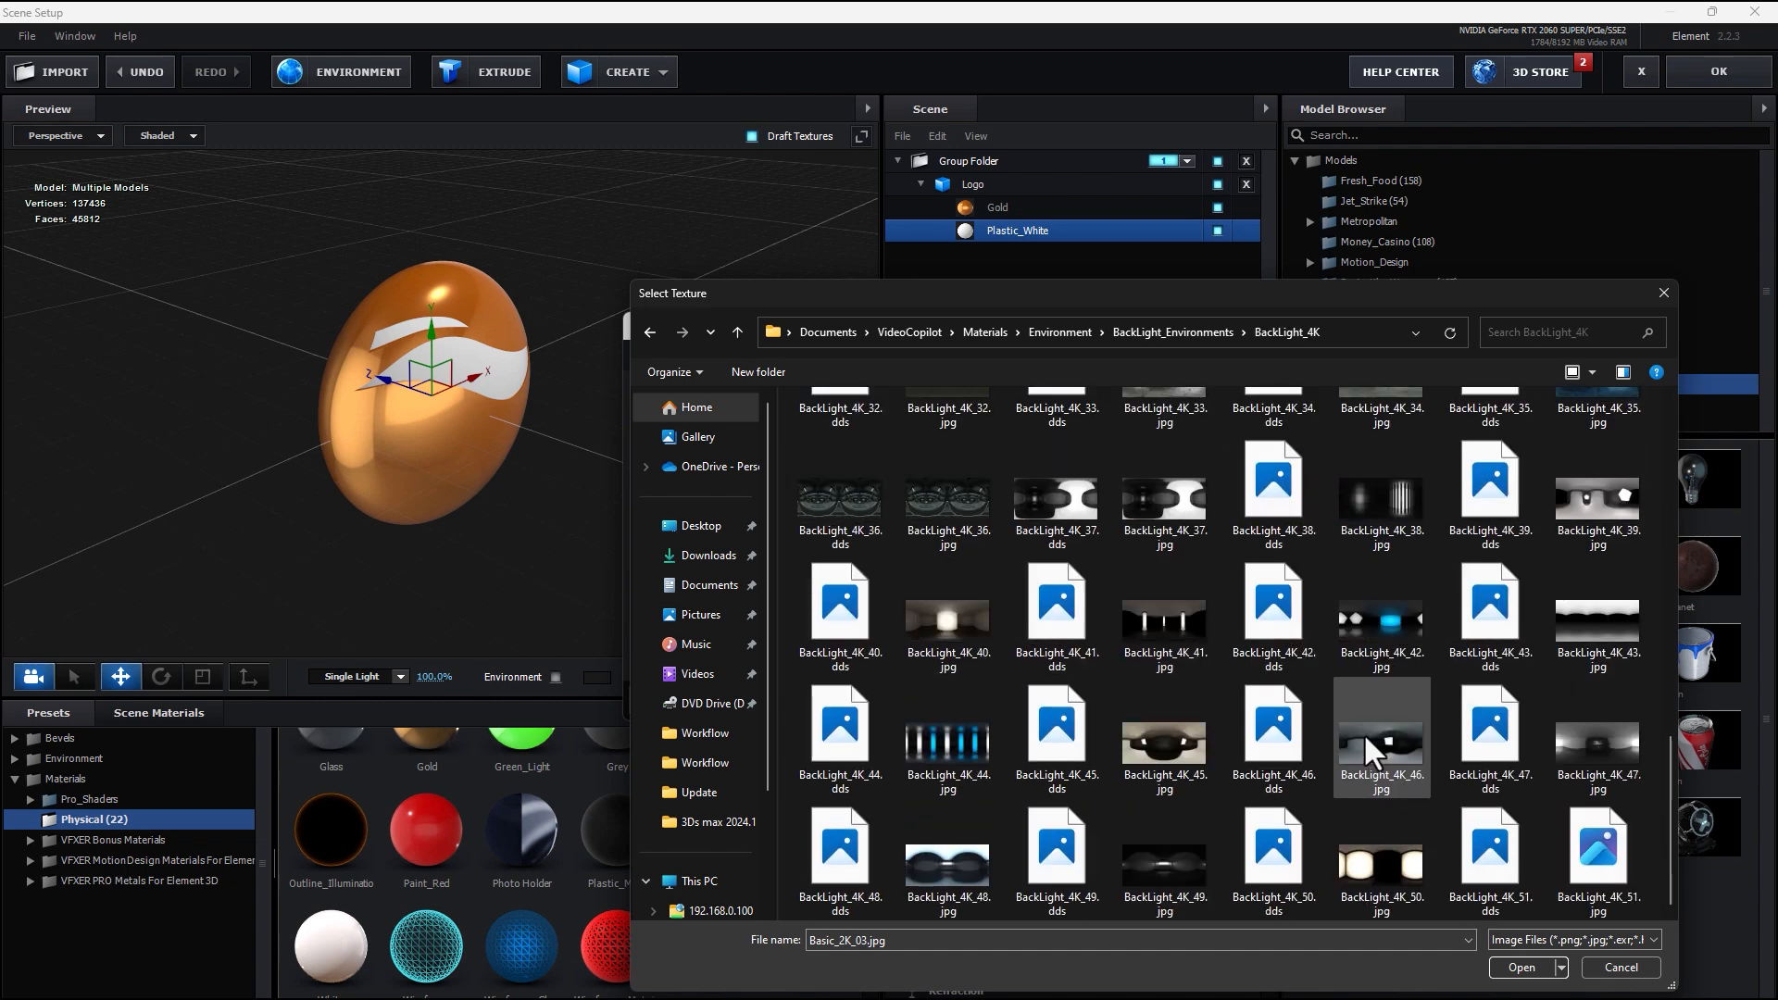
scroll(1363, 732, "up", 3)
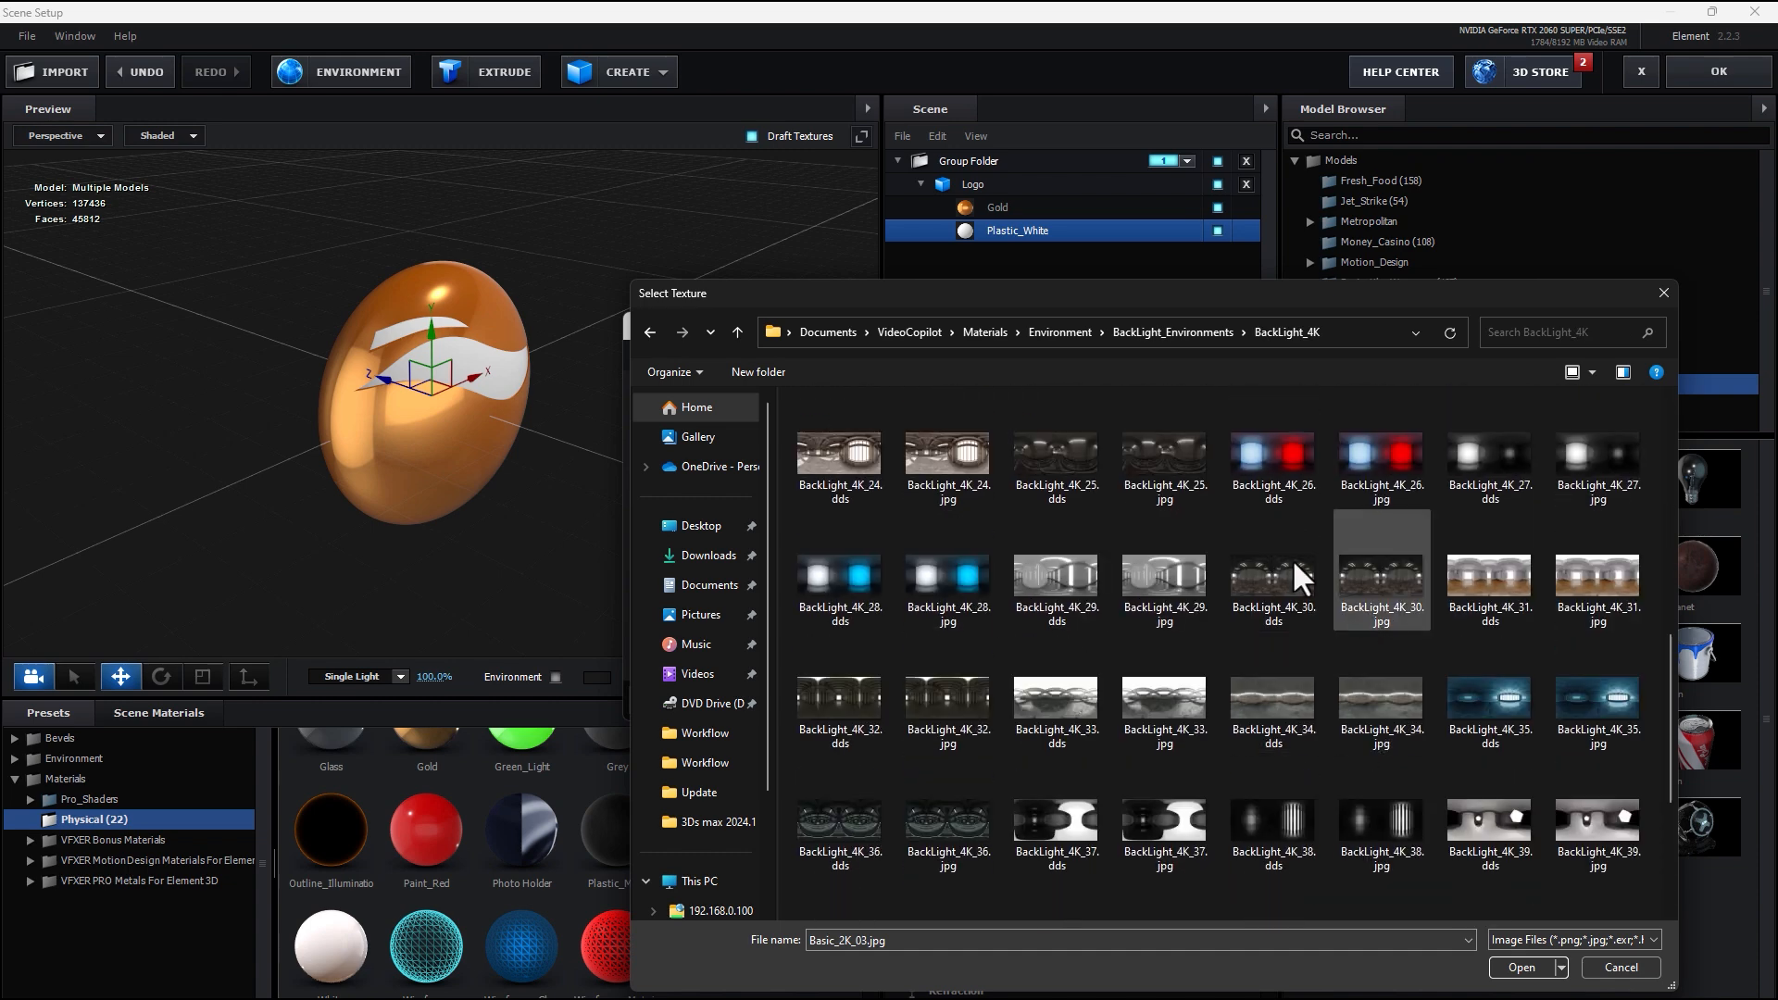
double_click(1463, 569)
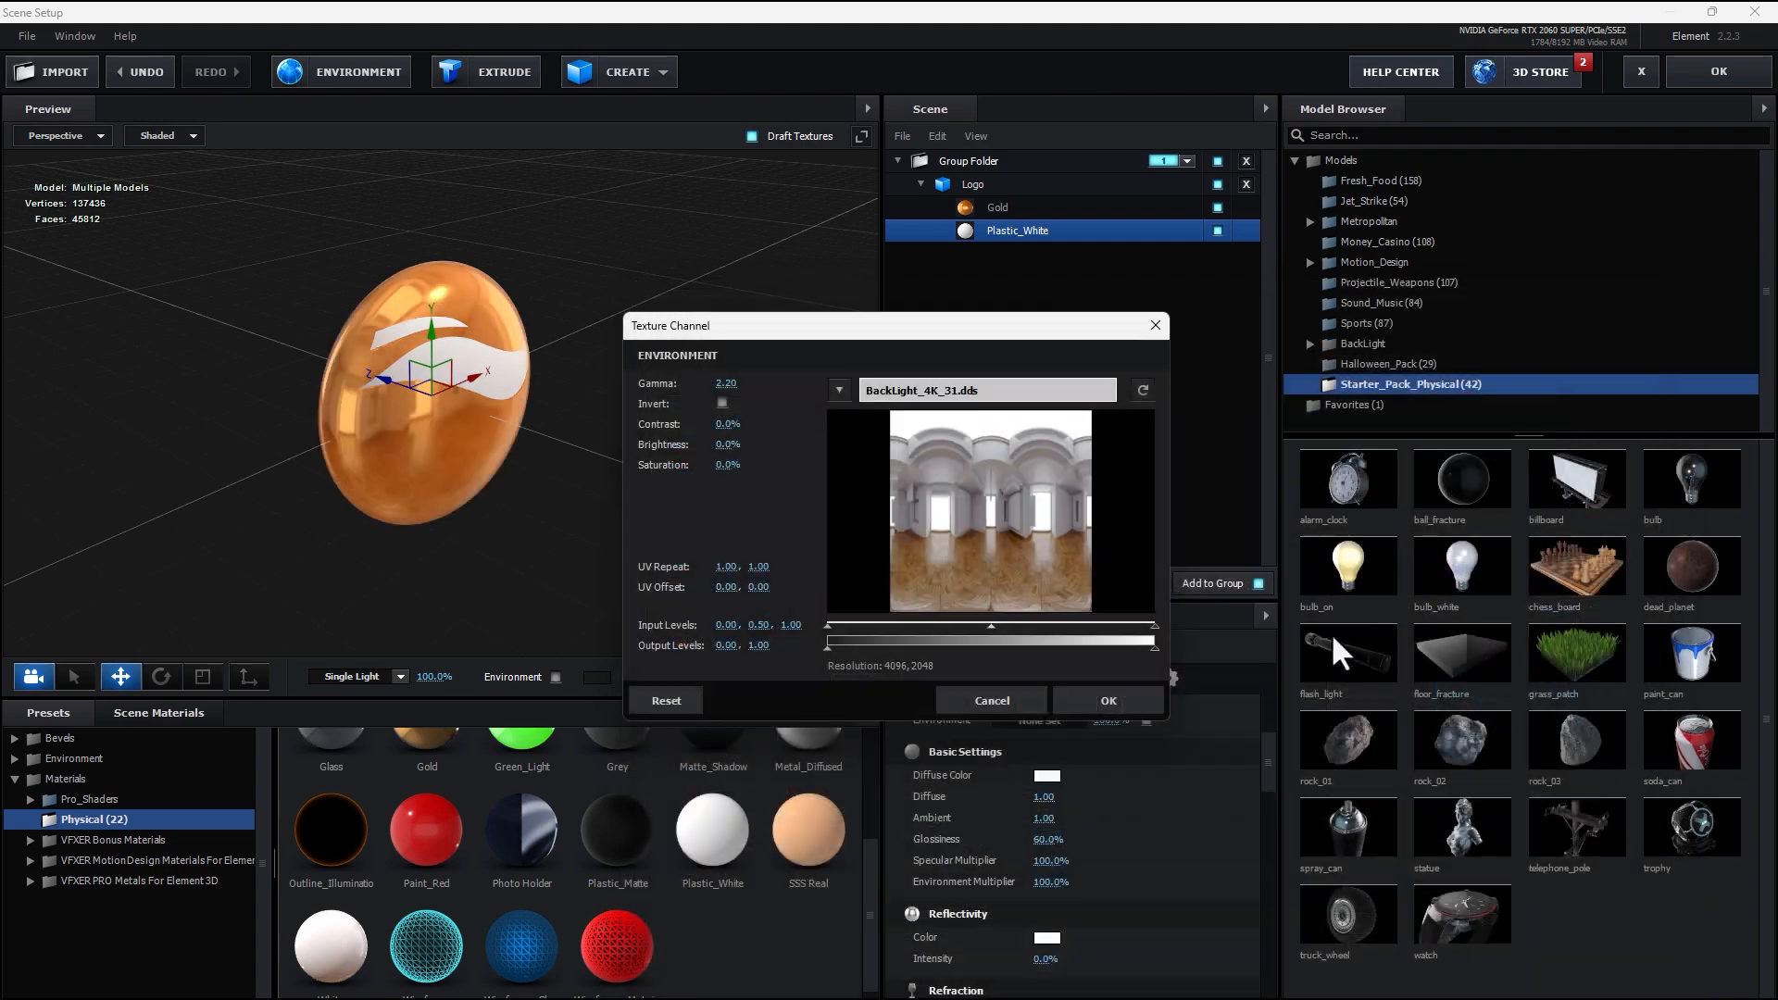
left_click(1157, 695)
left_click_drag(632, 465, 632, 391)
- Change the environment texture to BackLight_4K_26.jpg, accept the downscaling, and view the logo's reflections
left_click(370, 63)
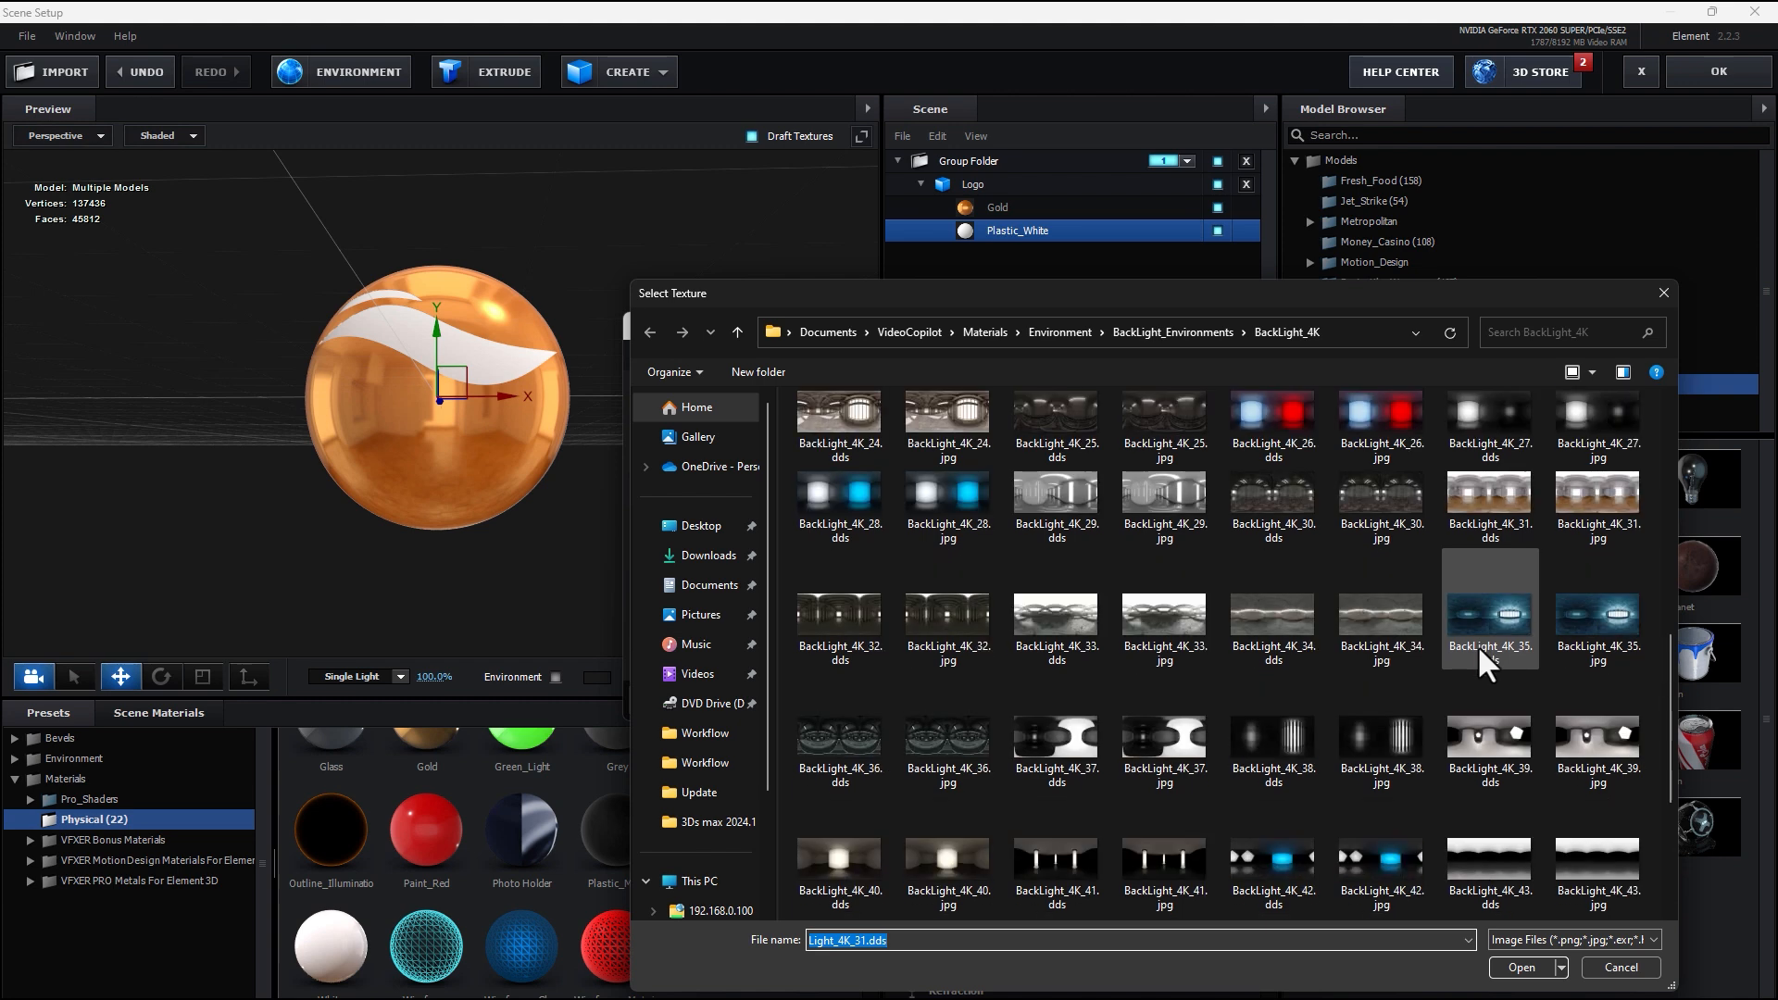
left_click(1369, 415)
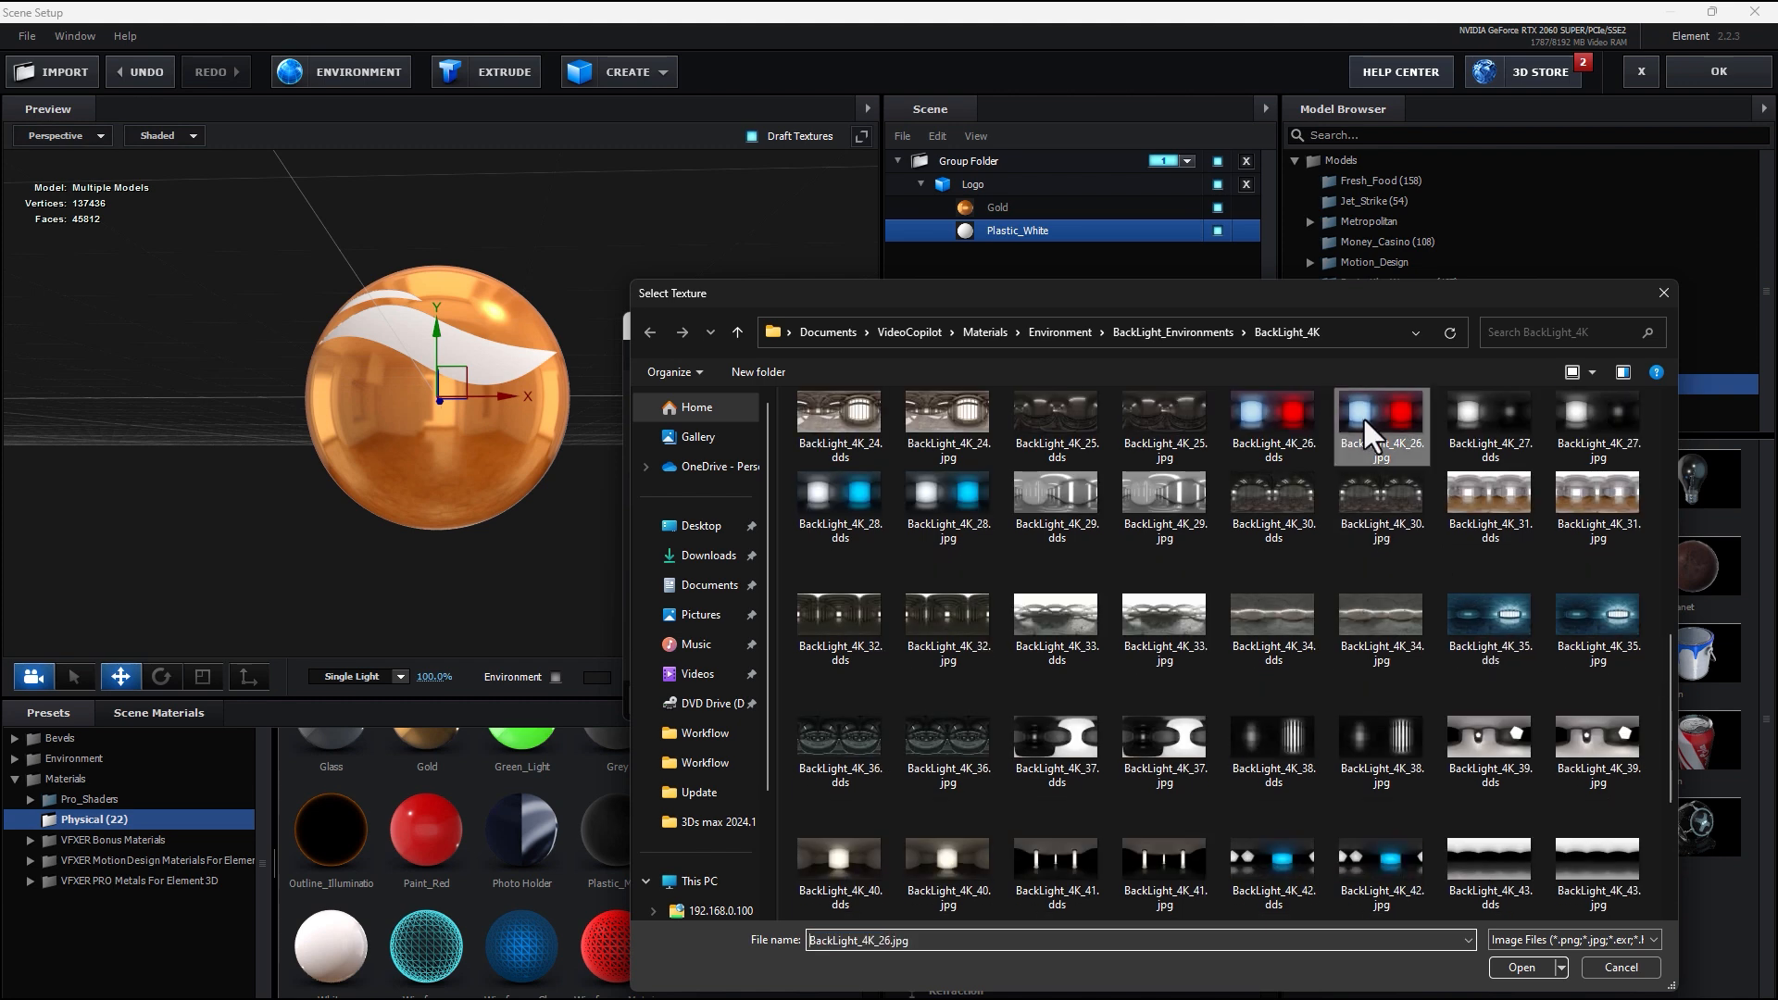
left_click(1521, 967)
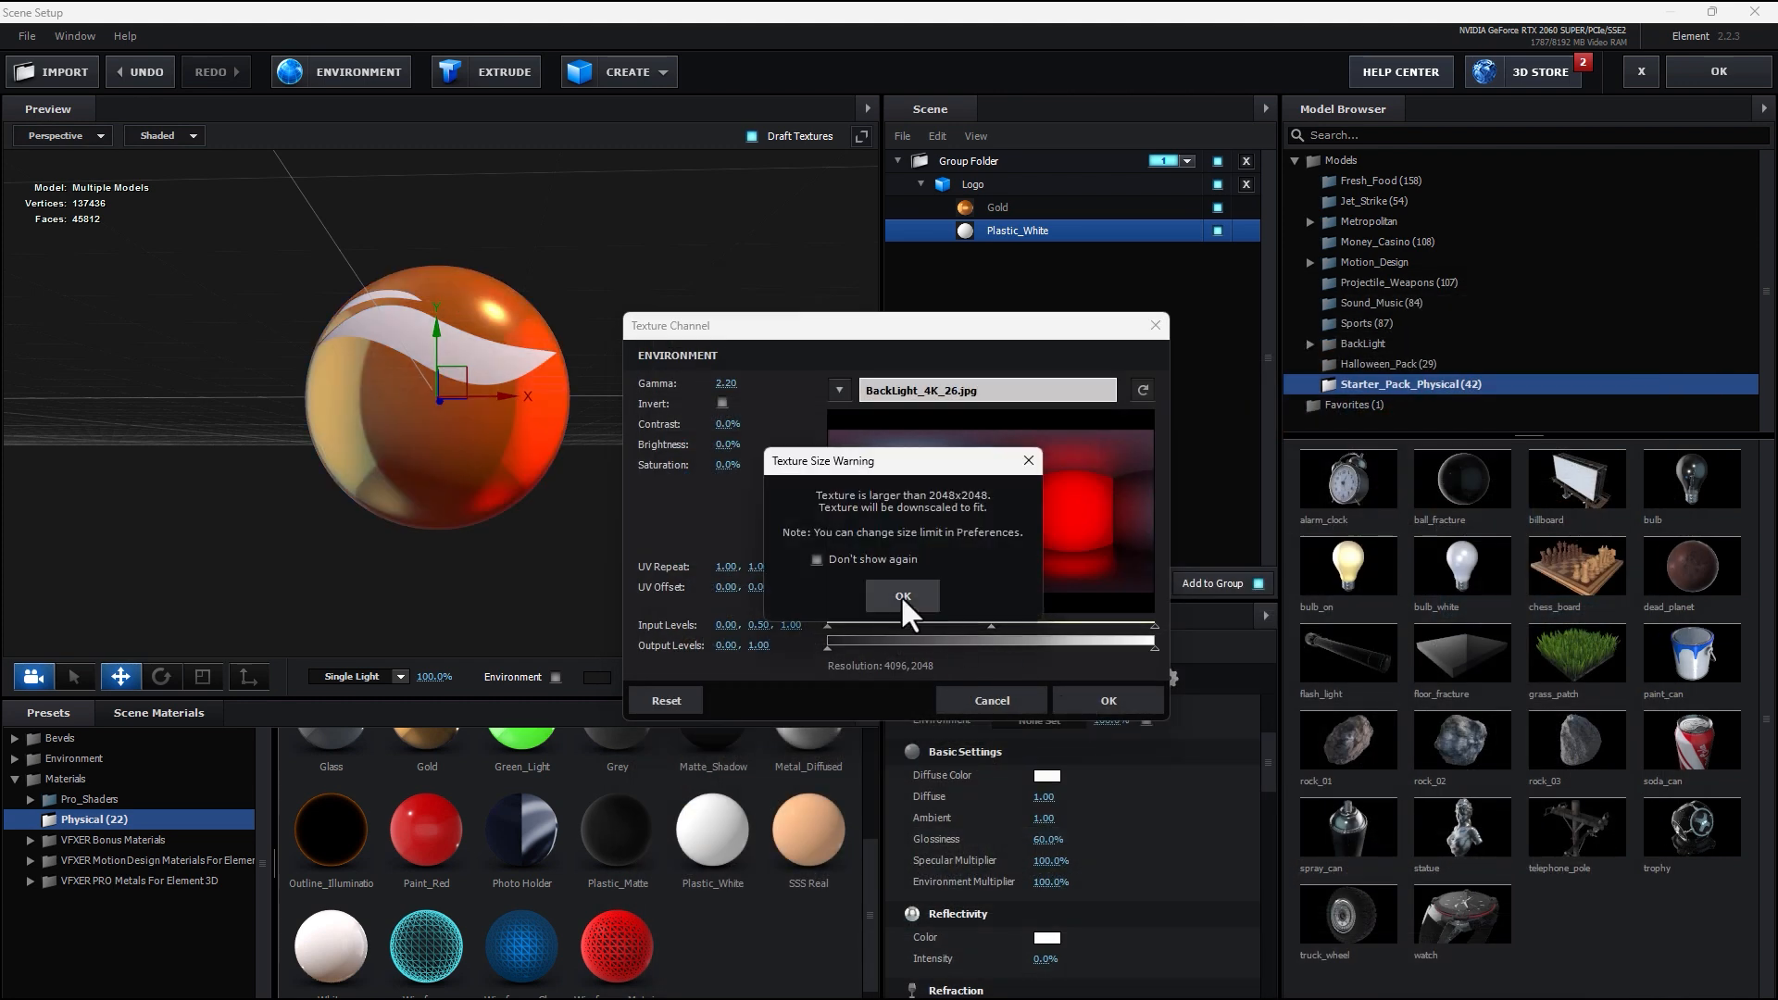
left_click(902, 597)
left_click(1104, 701)
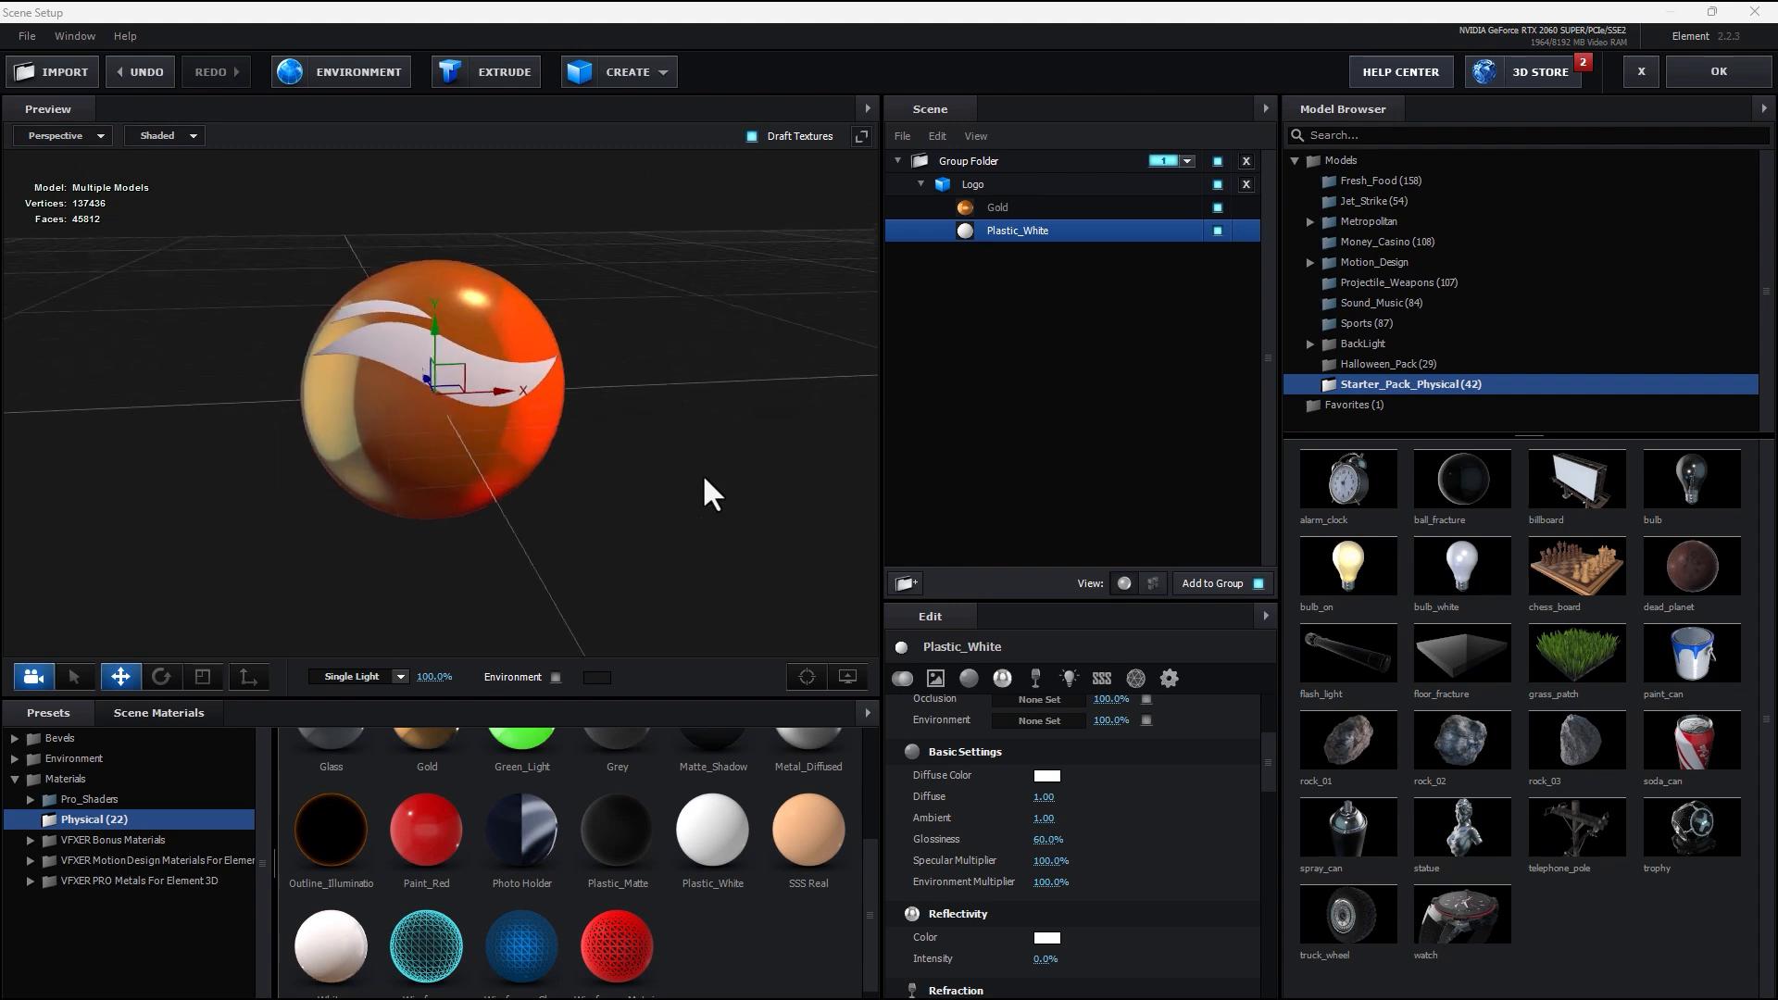
left_click_drag(704, 479, 687, 446)
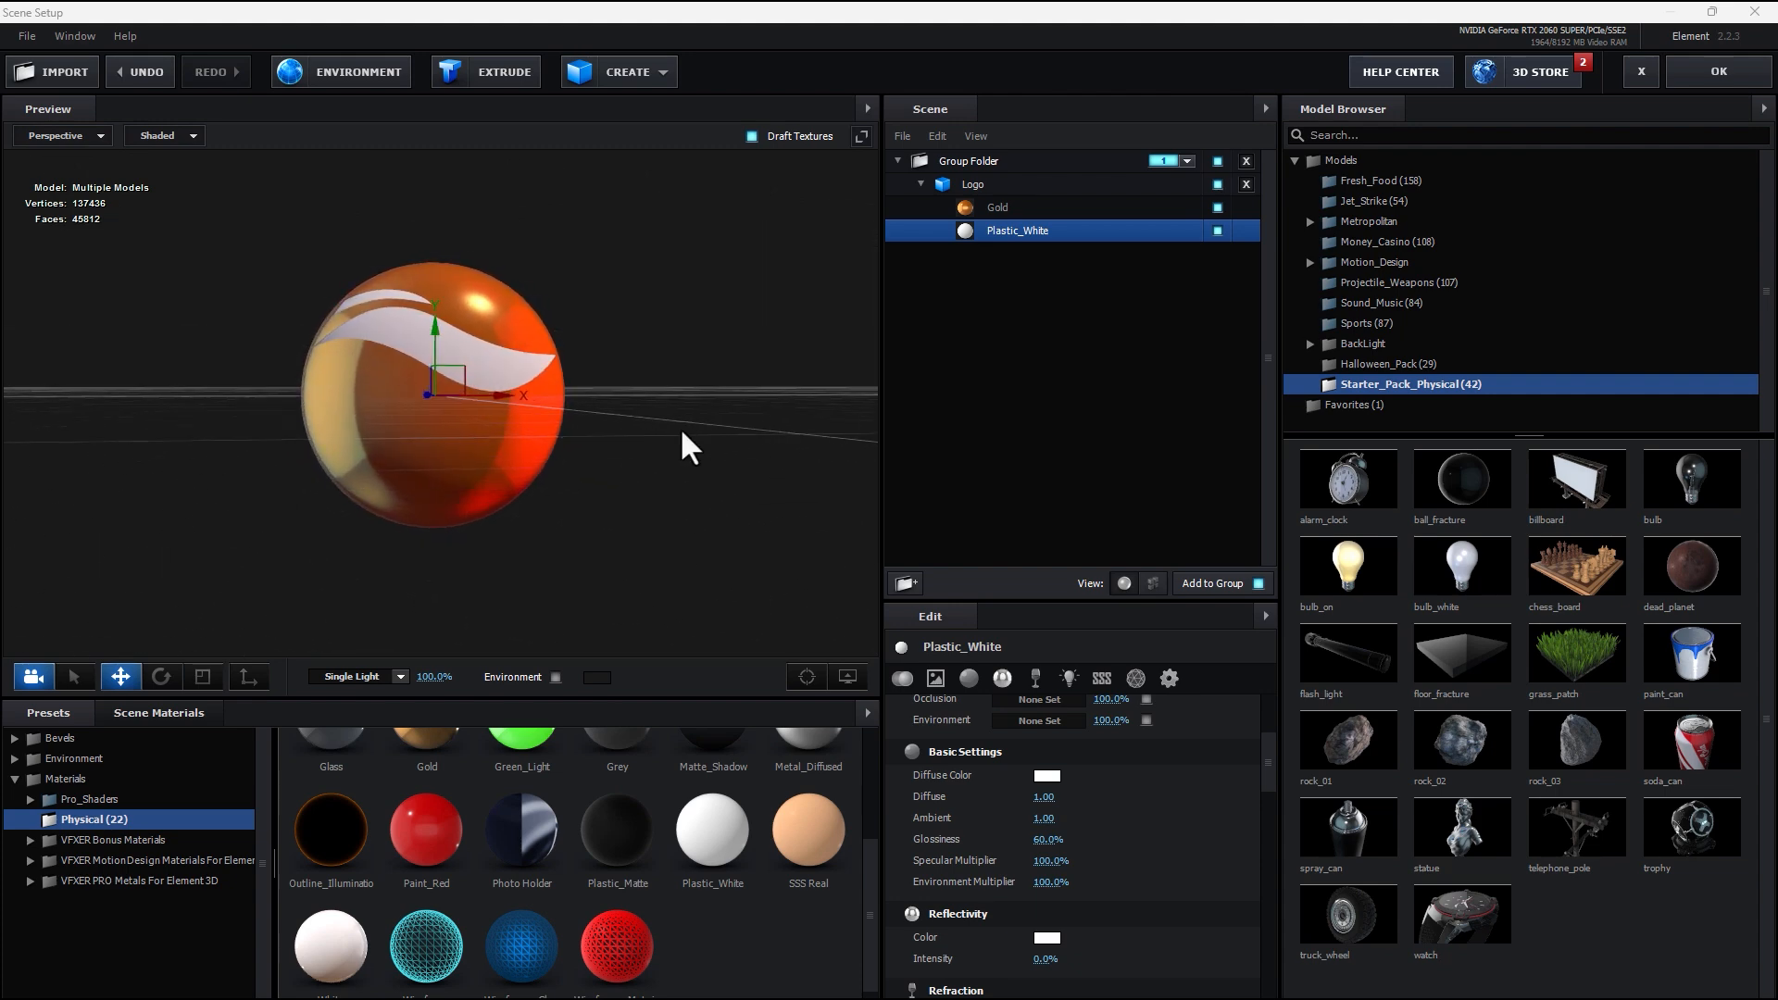
- Create a plane as a floor and scale it uniformly to about 685%
left_click(634, 83)
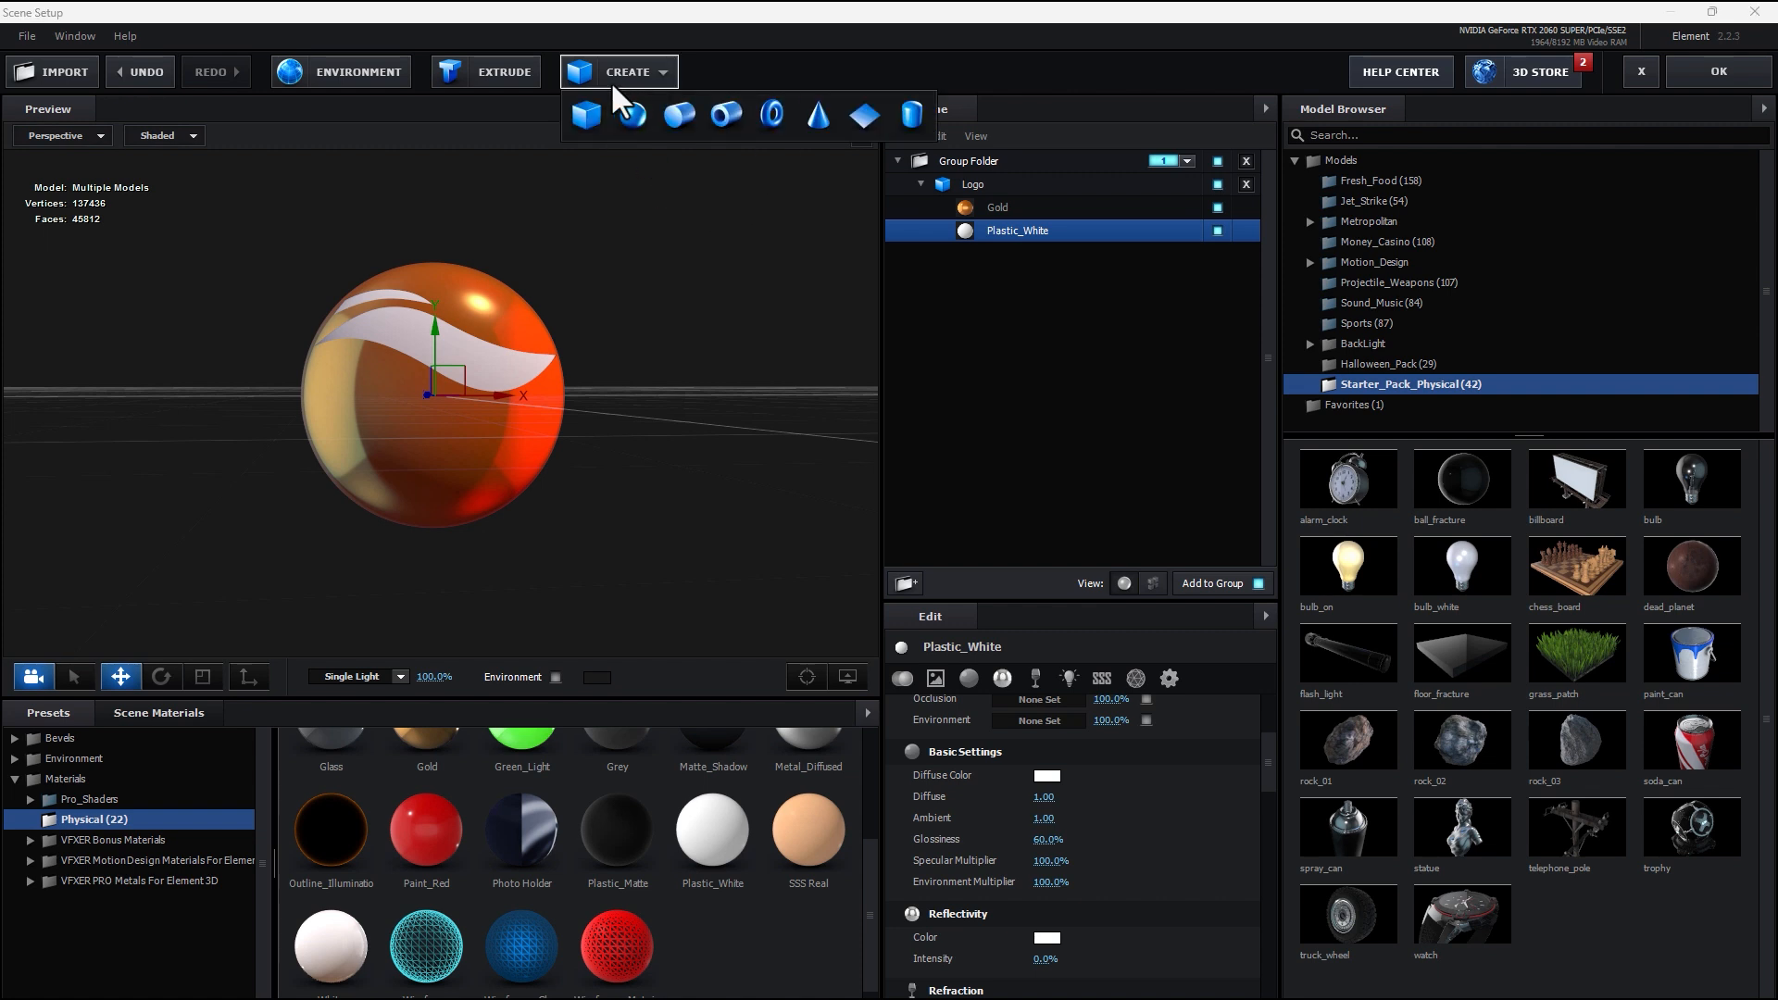
left_click(853, 112)
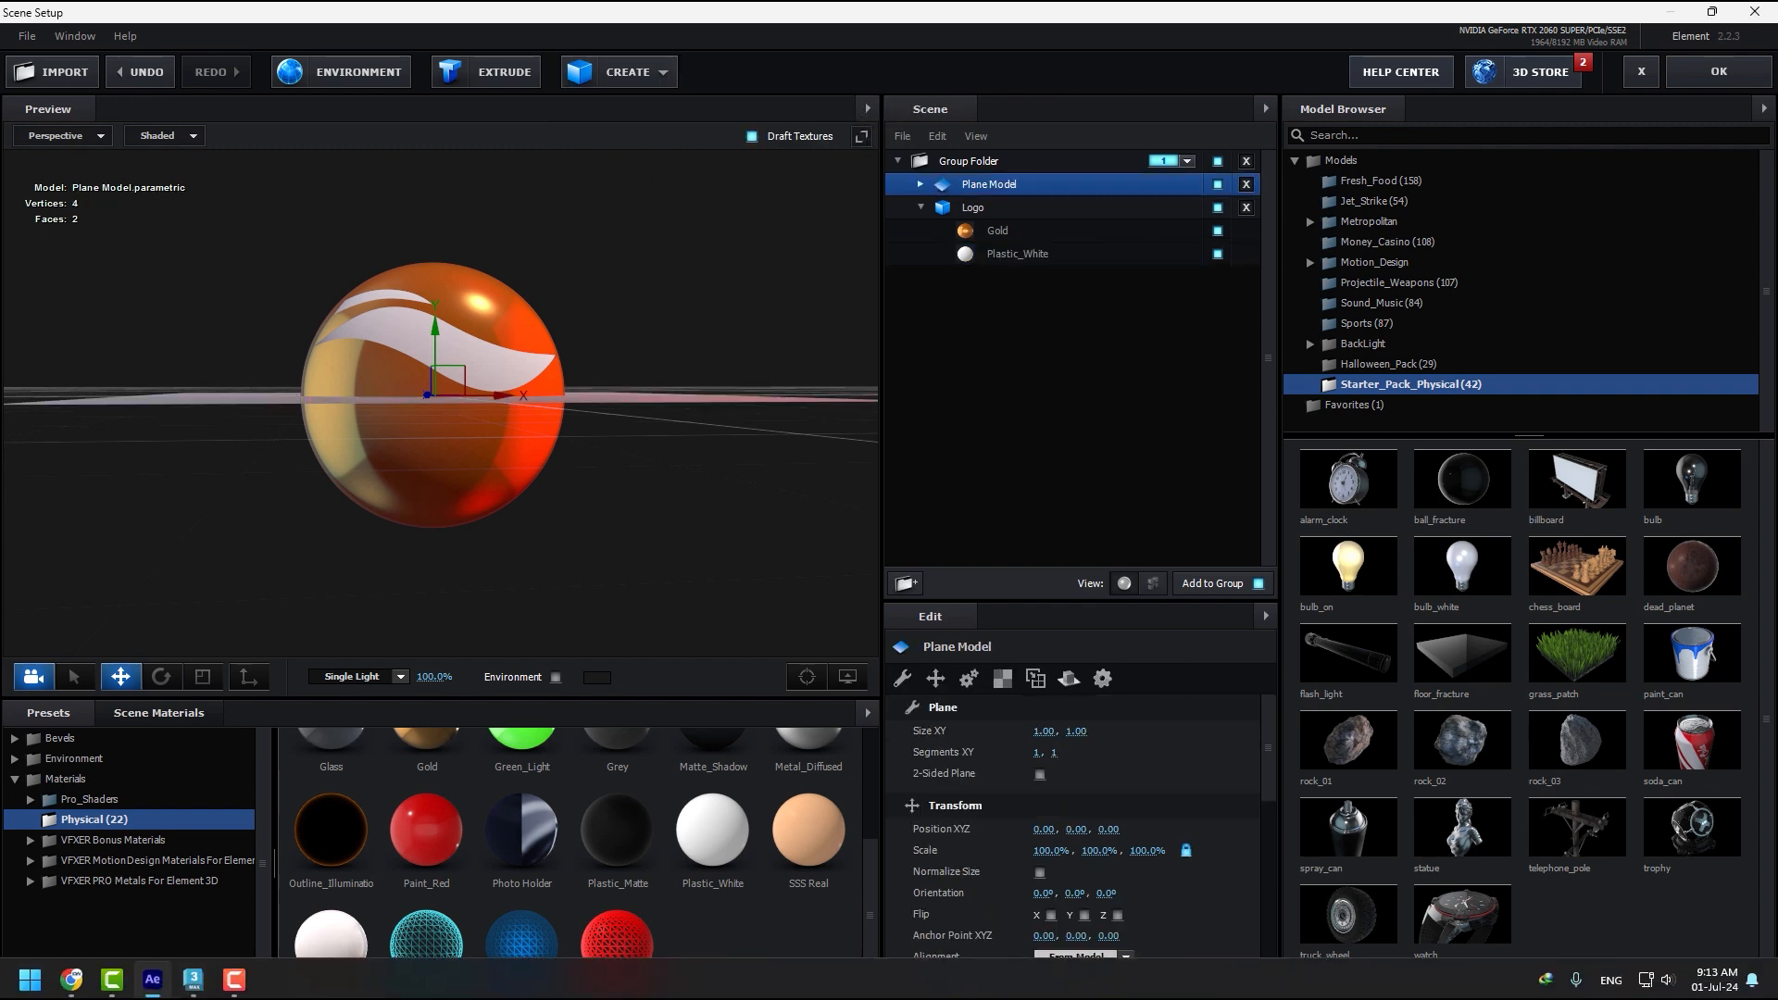
left_click(202, 677)
left_click_drag(561, 270, 552, 357)
scroll(550, 354, "down", 2)
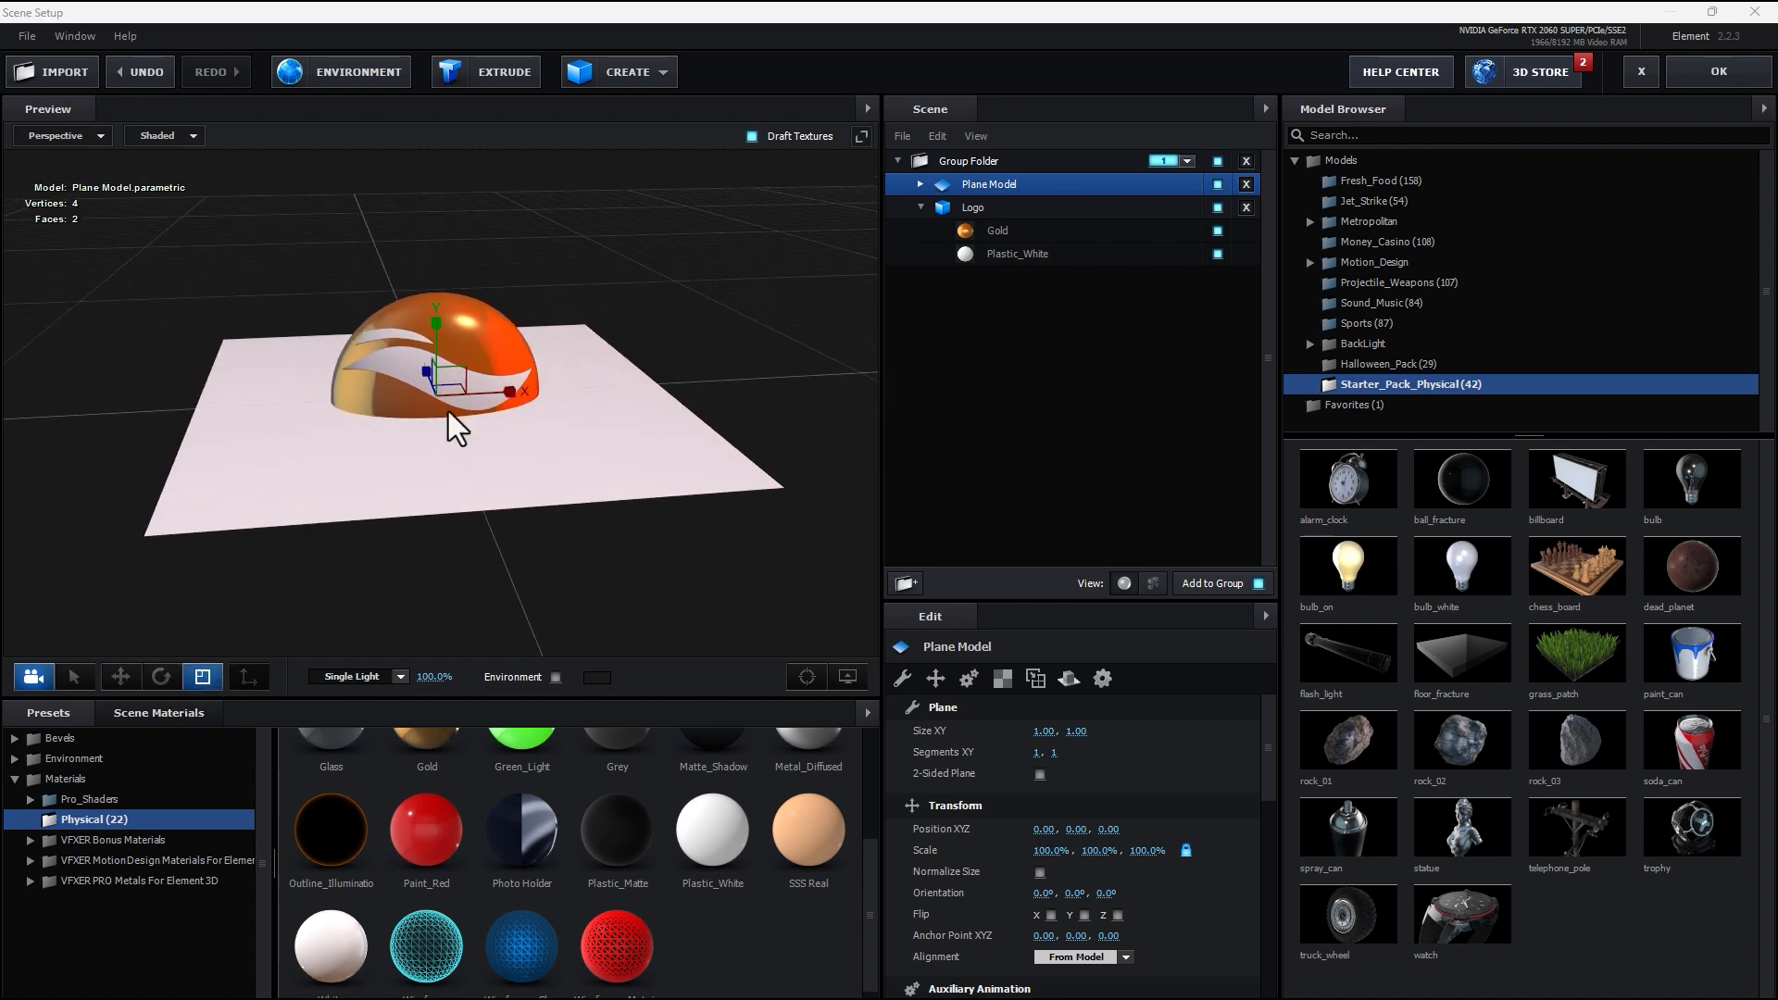
left_click_drag(436, 396, 515, 319)
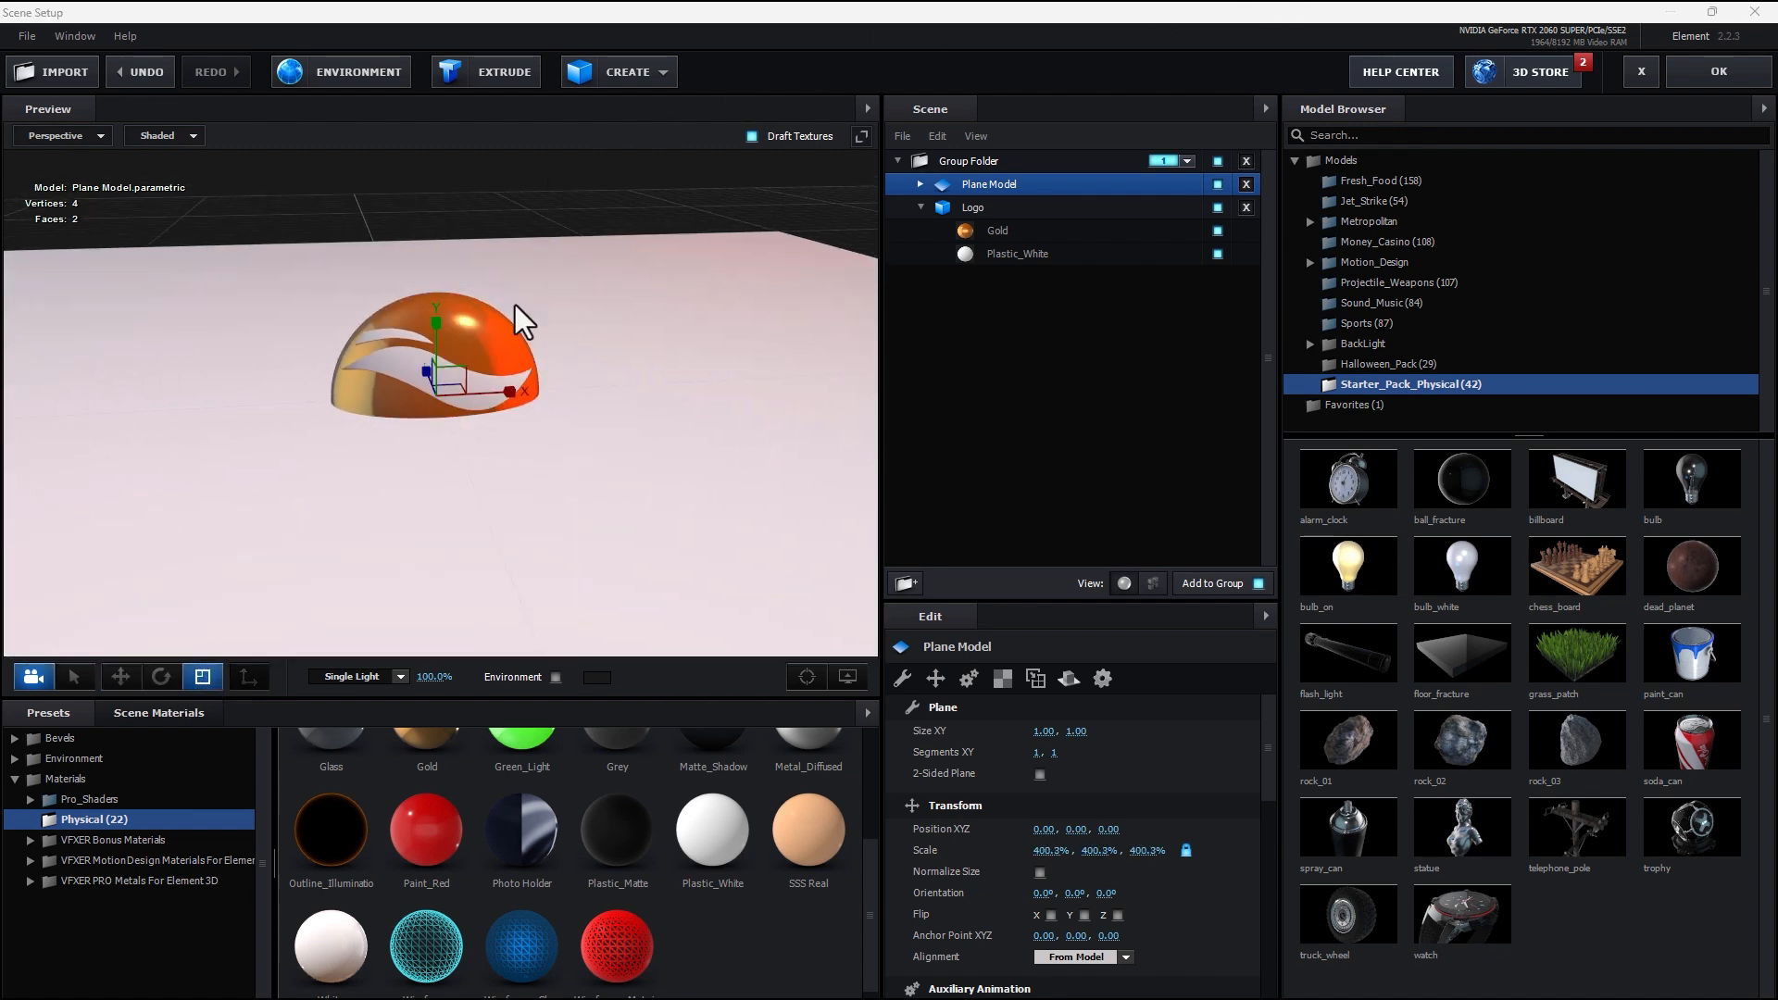
left_click_drag(437, 388, 1268, 11)
scroll(459, 337, "down", 5)
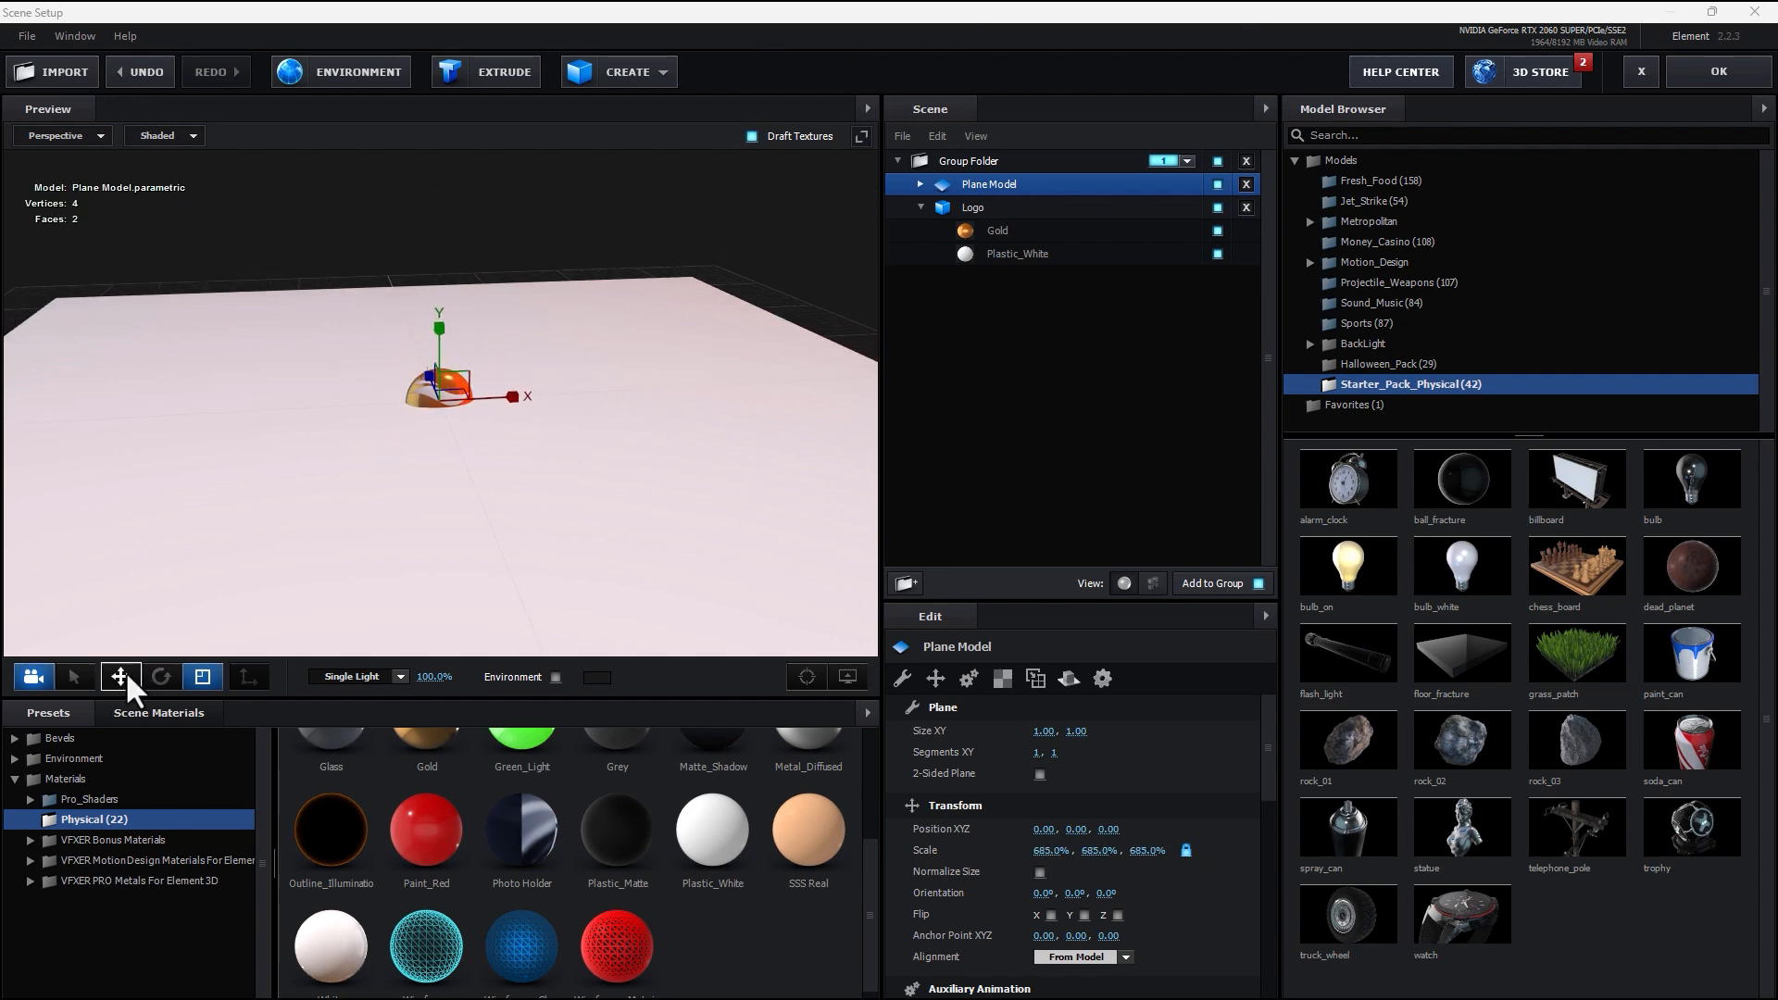
- Lower the plane along Y to about -0.22 so that it touches the underside of the logo sphere
left_click(119, 676)
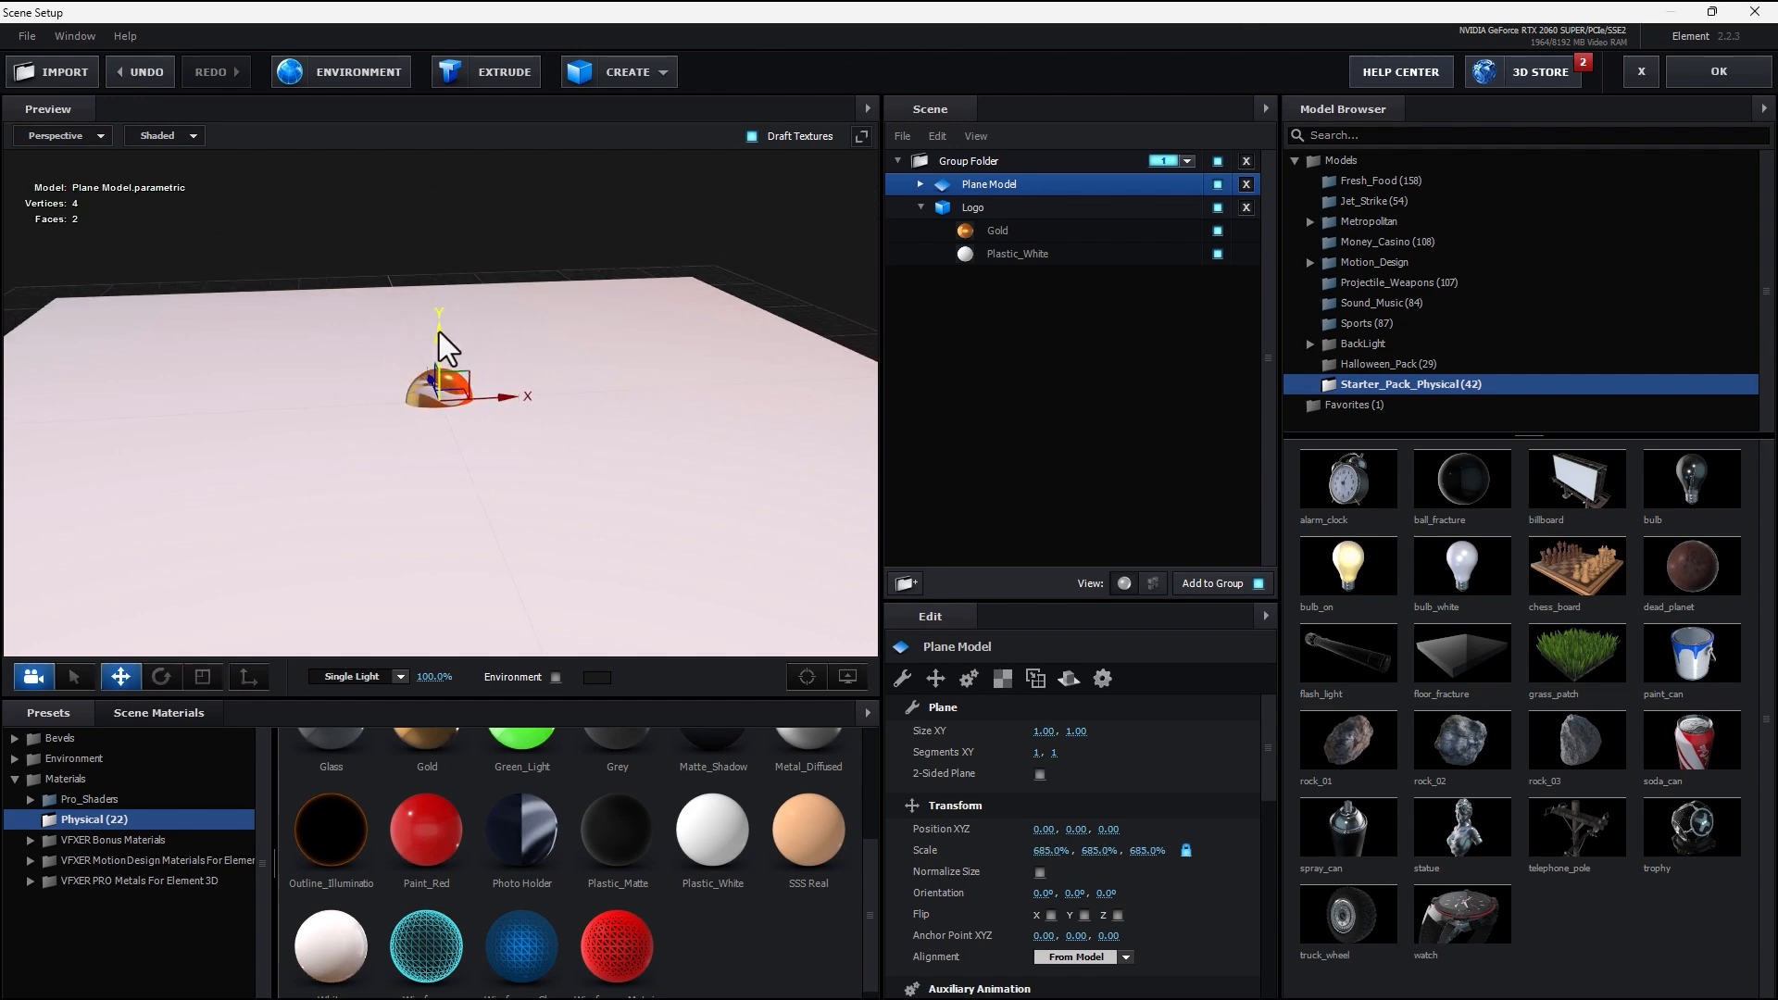
left_click_drag(439, 332, 447, 364)
scroll(422, 444, "up", 4)
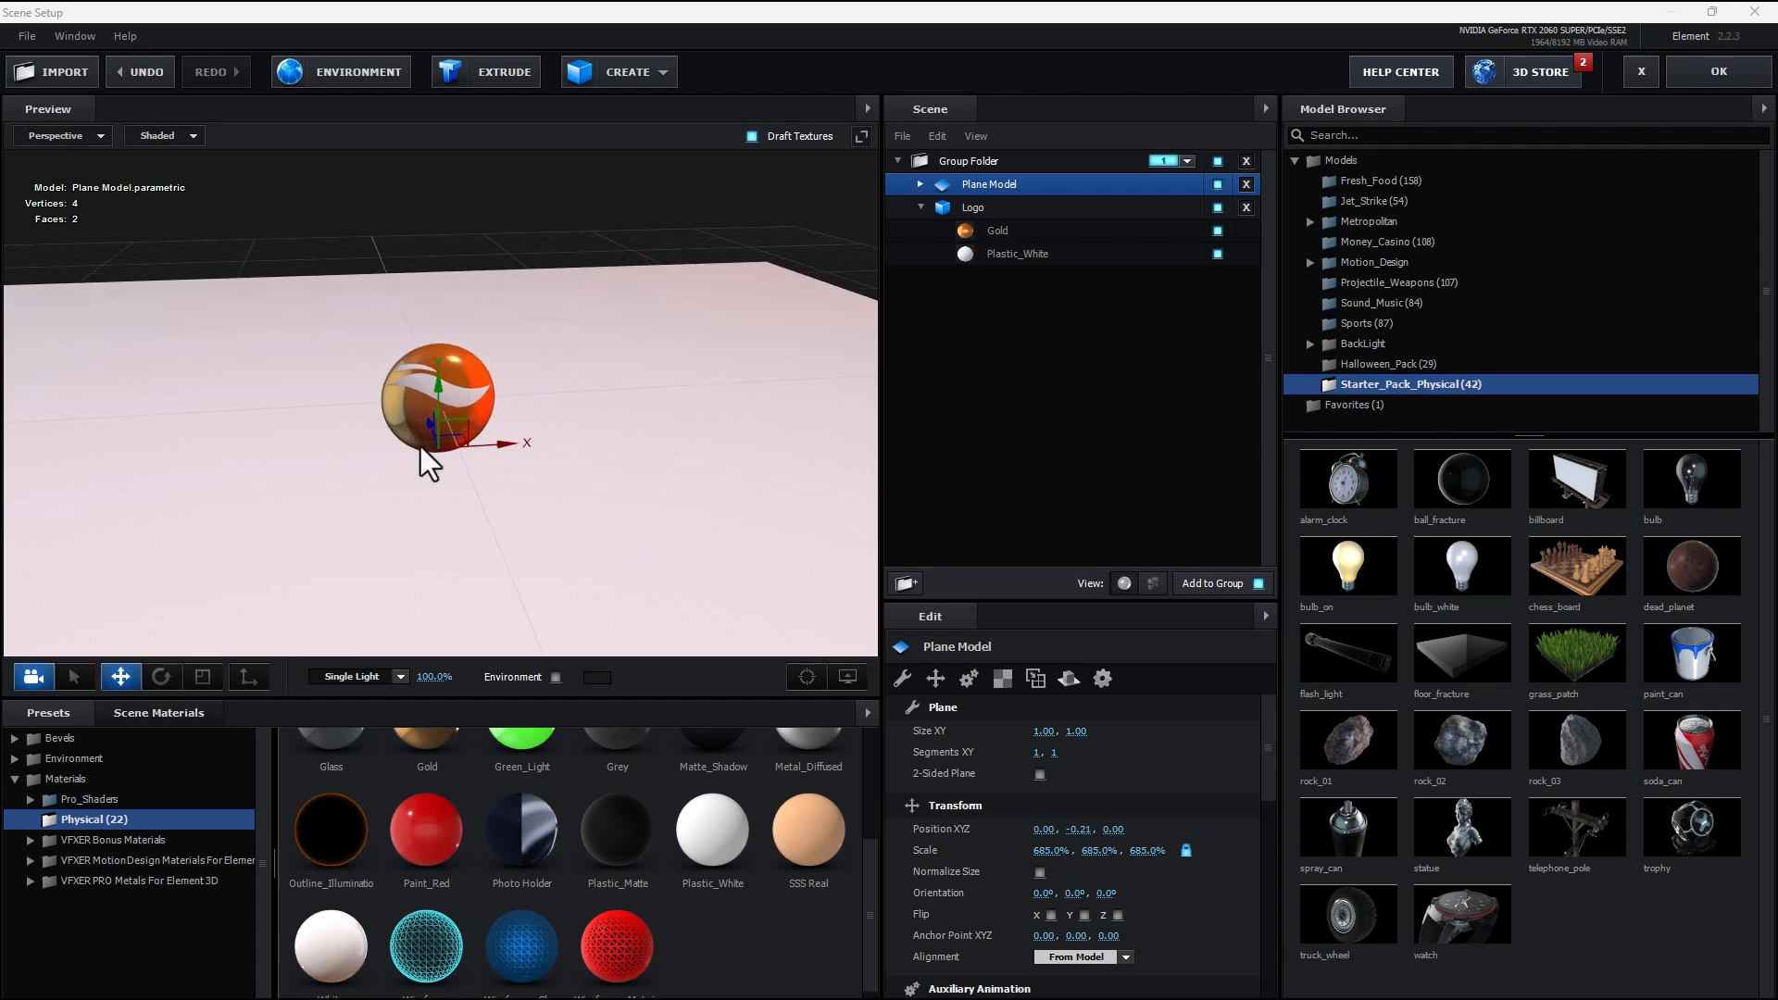
left_click_drag(348, 524, 389, 475)
scroll(390, 472, "up", 4)
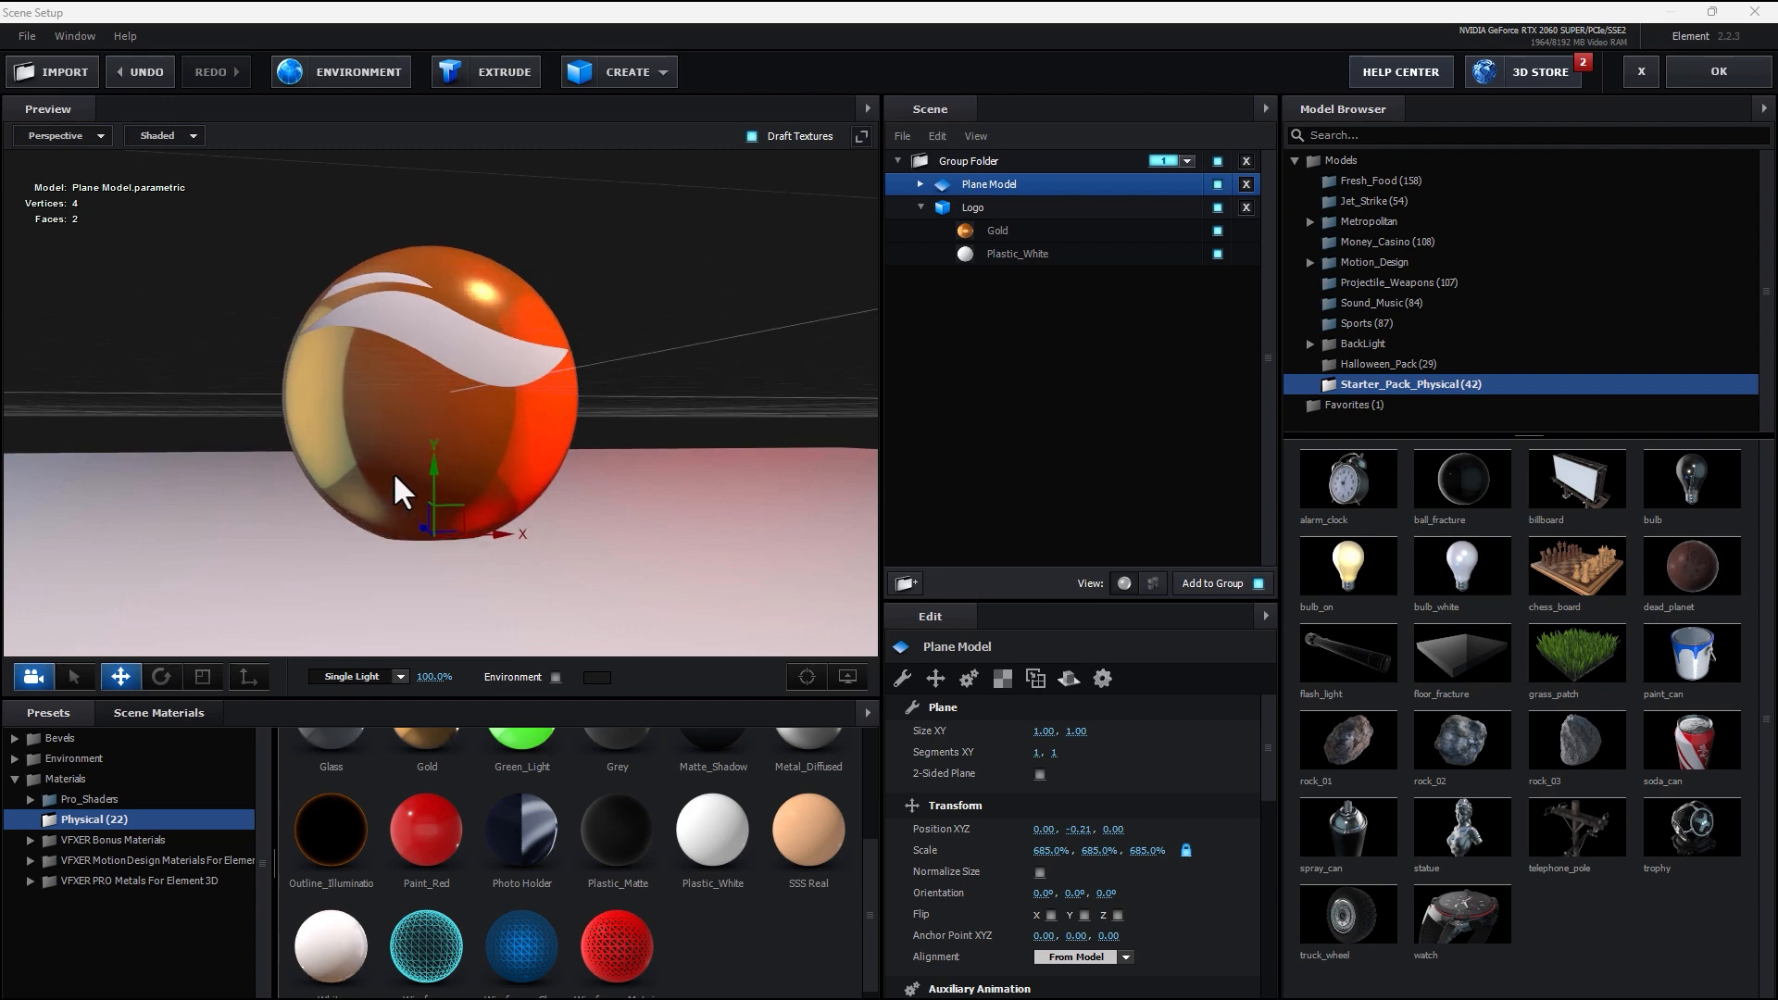
left_click_drag(380, 404, 448, 363)
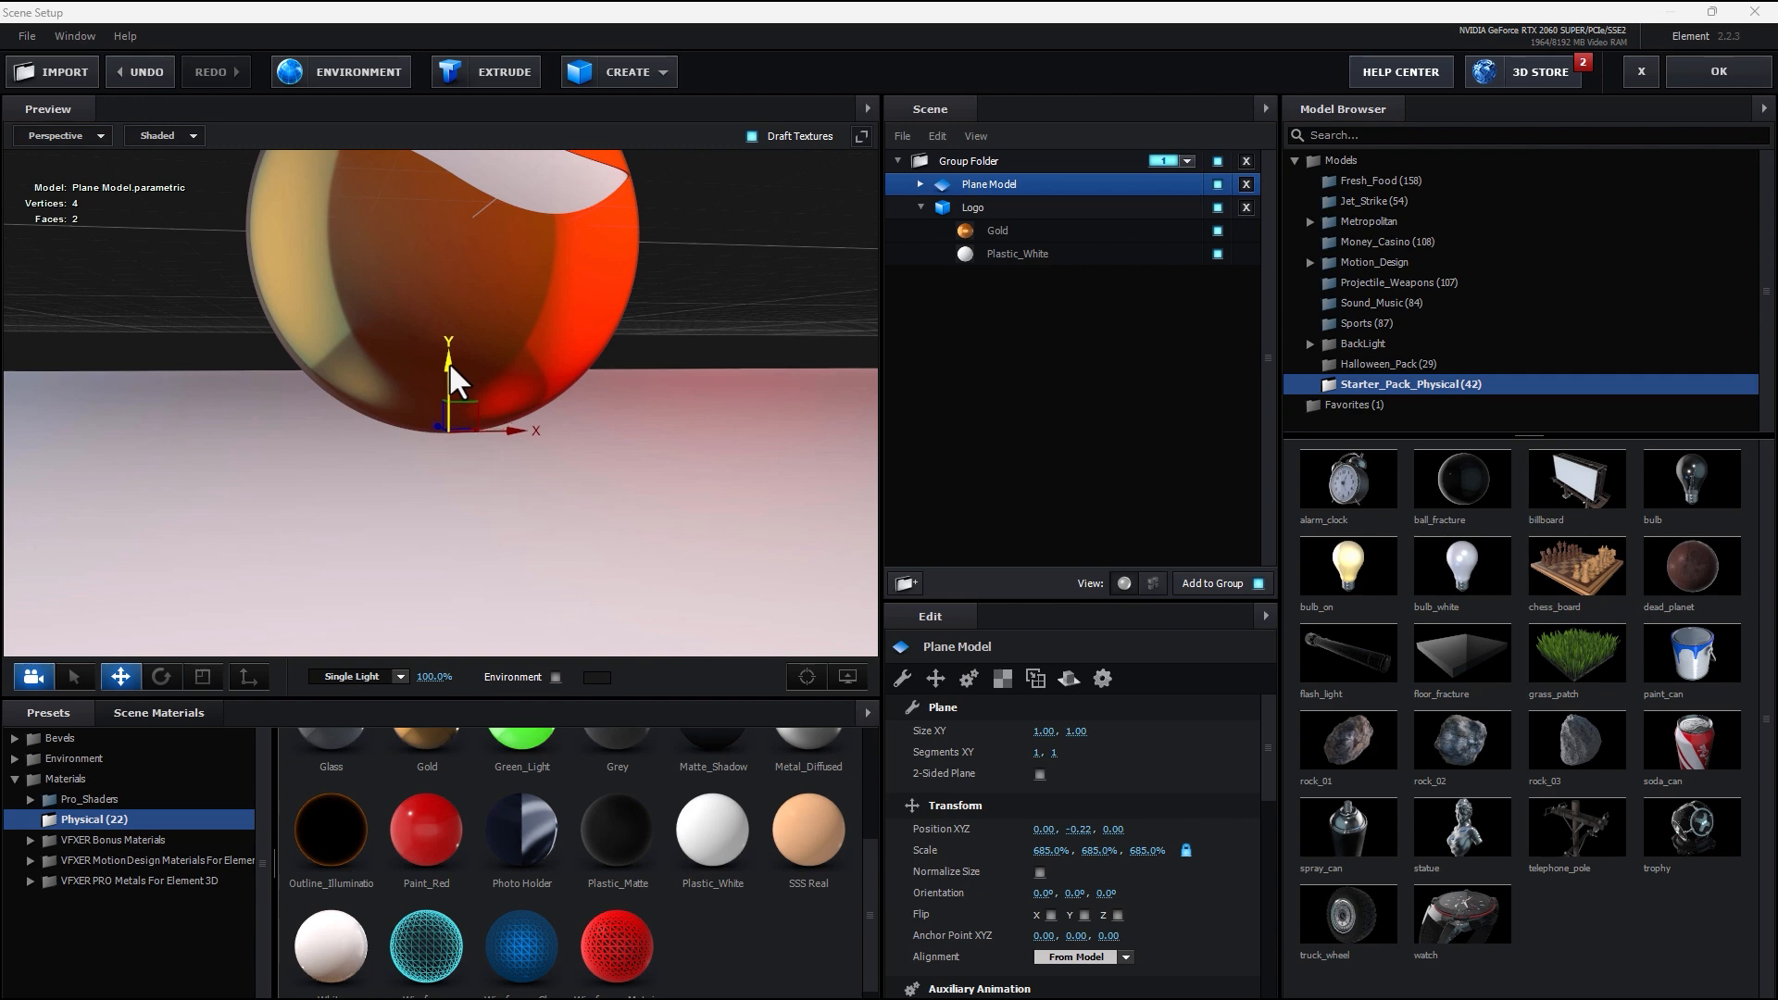
scroll(510, 357, "down", 6)
left_click_drag(700, 326, 655, 389)
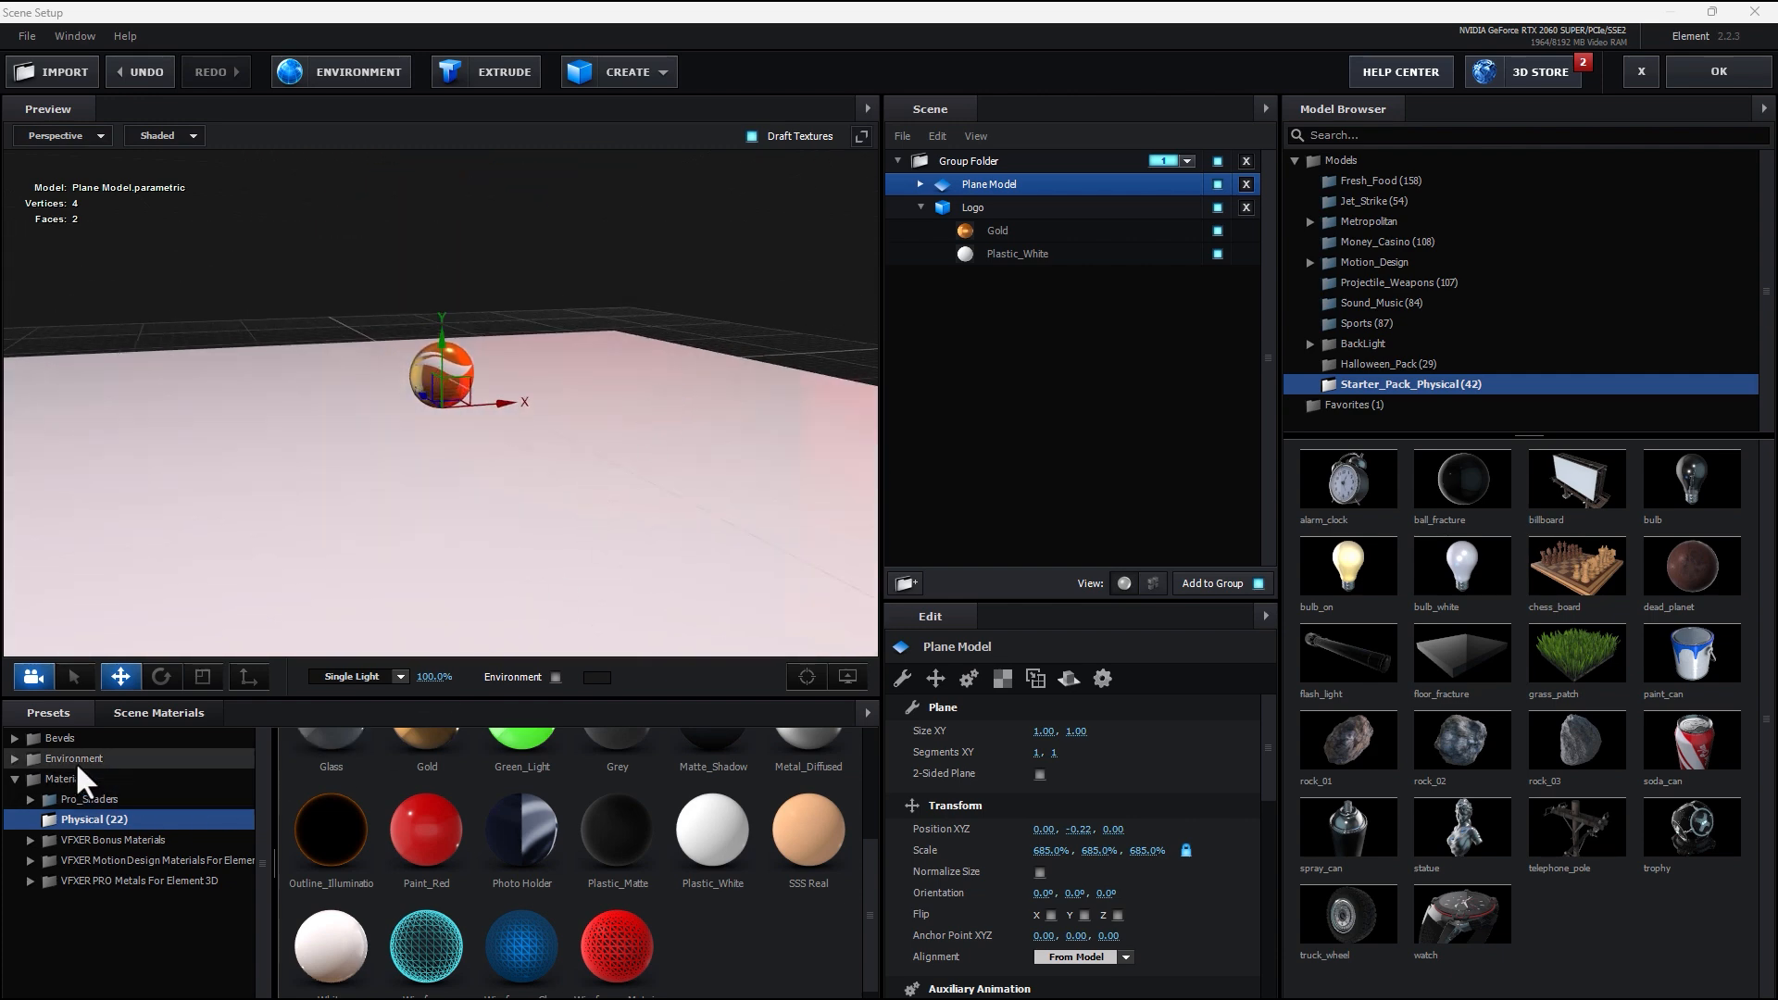
- Apply the Black_Gloss material from the Physical presets to the floor plane
left_click(70, 802)
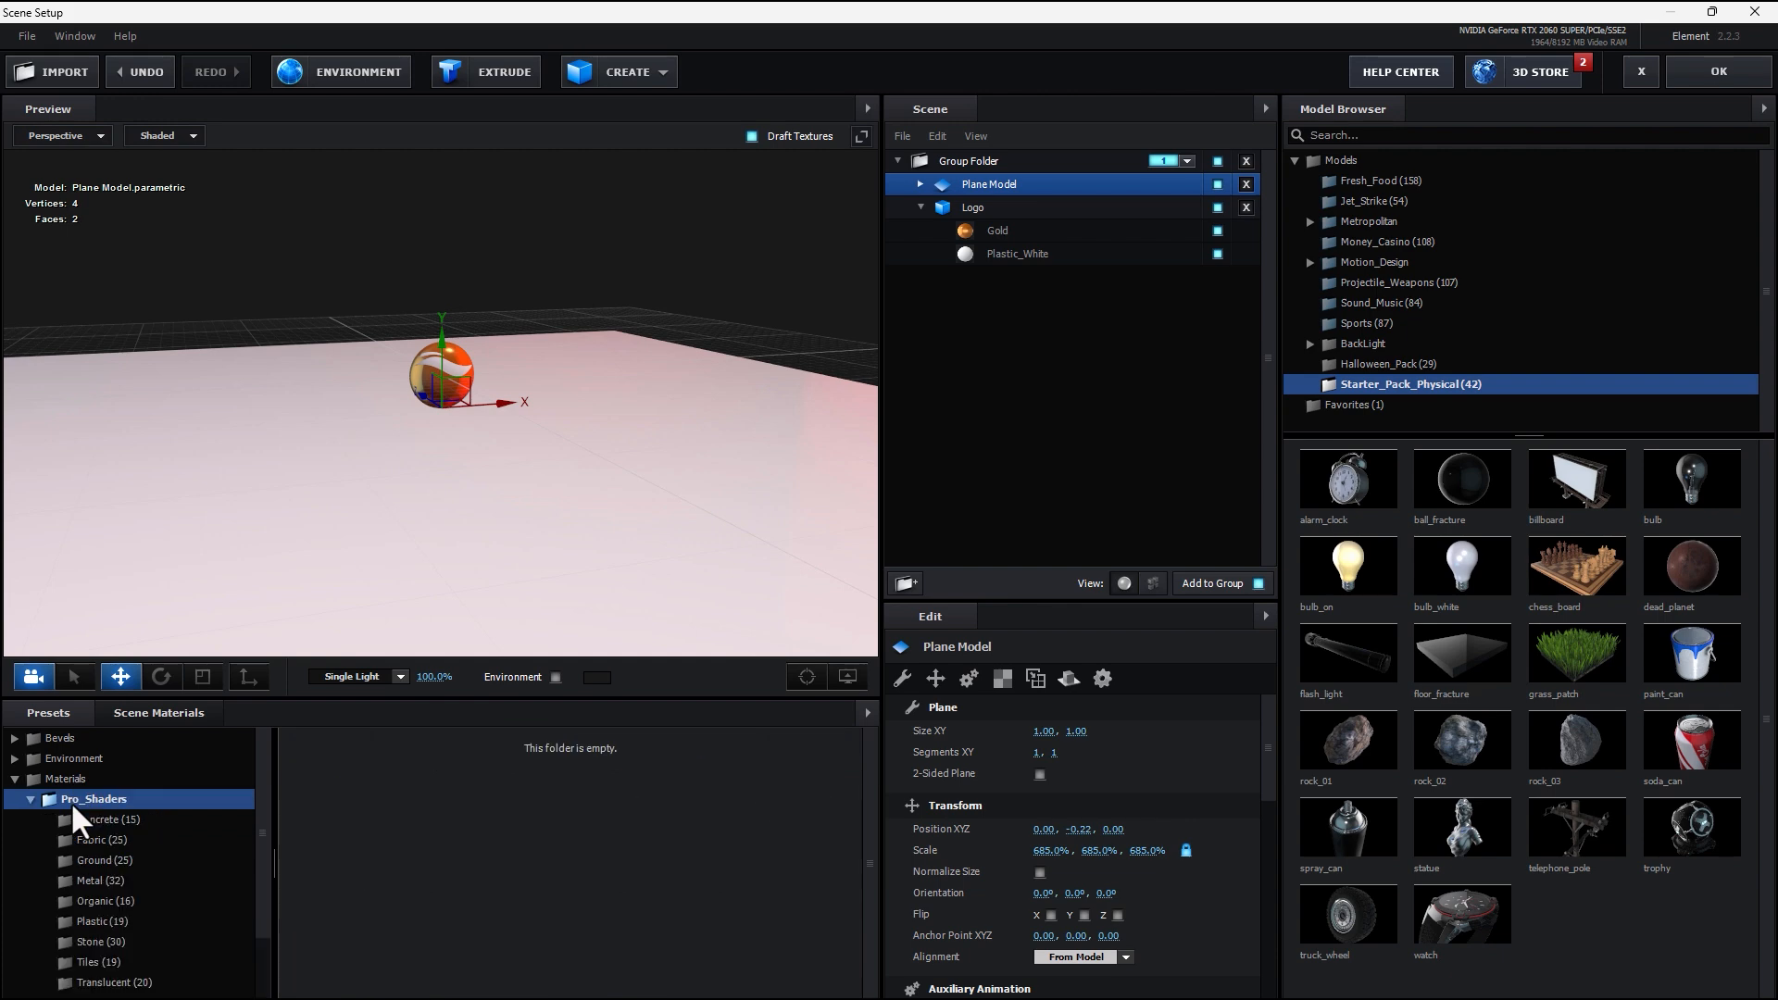
left_click(75, 815)
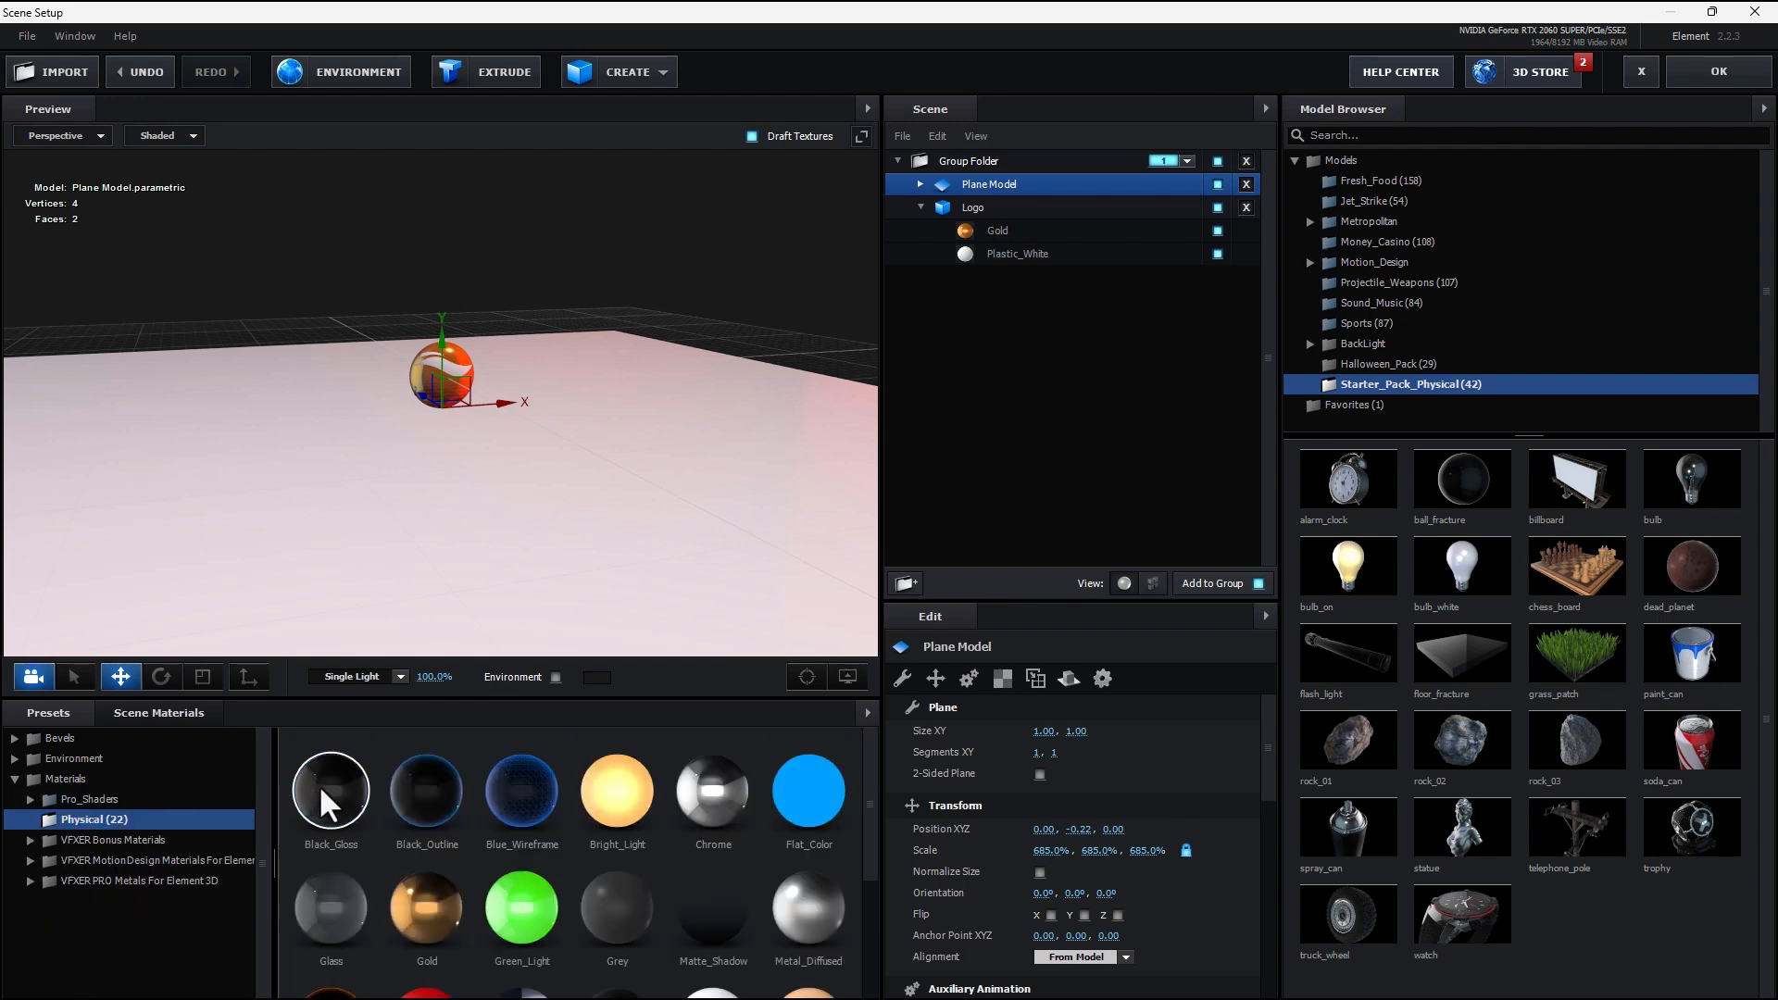
left_click_drag(434, 781, 651, 522)
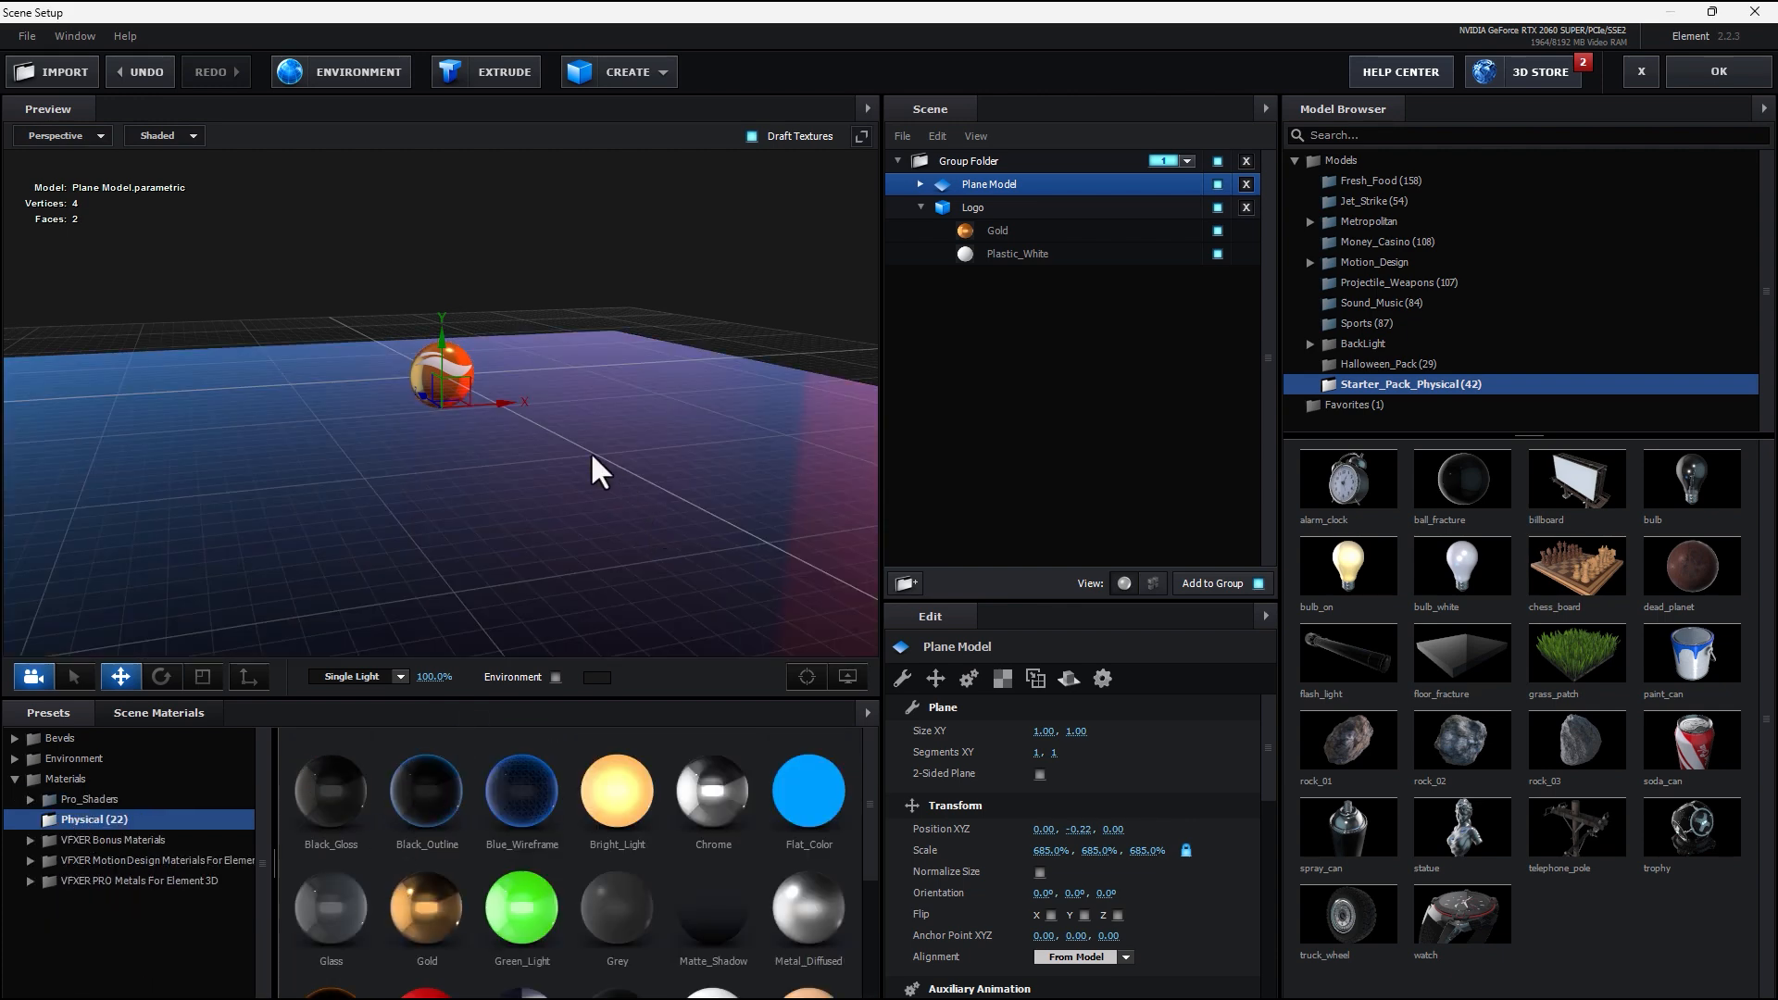
scroll(435, 408, "up", 3)
left_click_drag(472, 429, 445, 491)
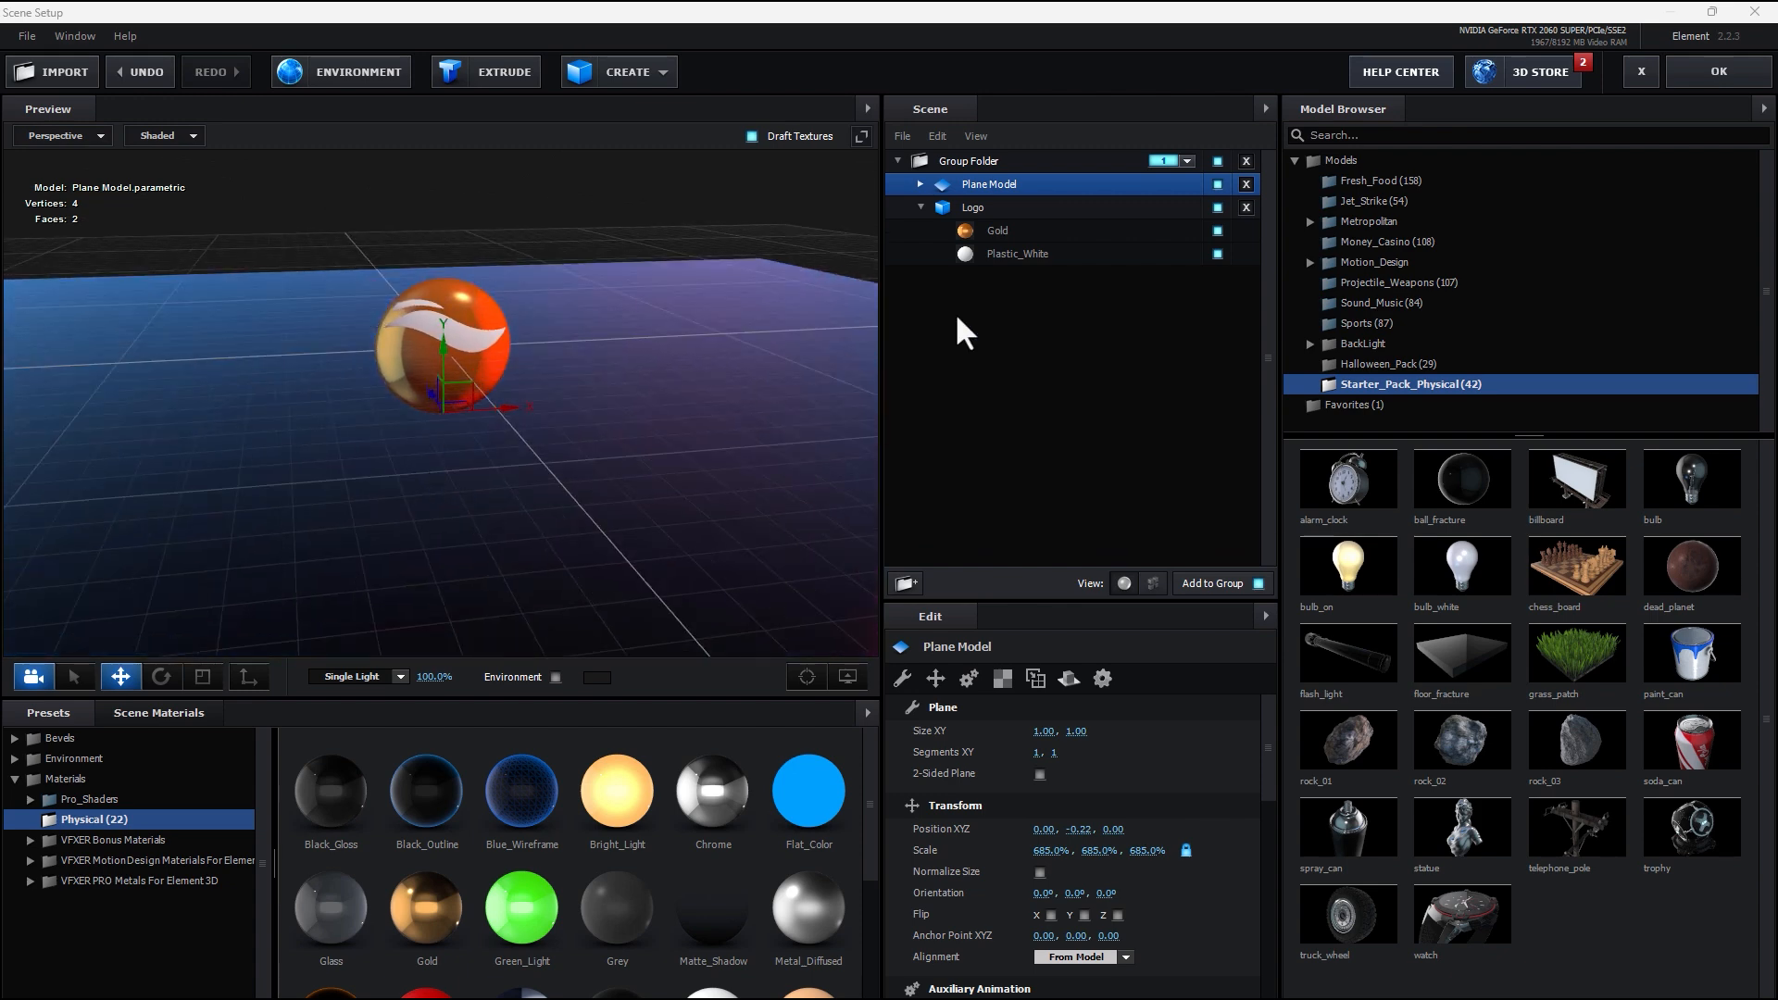
- Set the plane model's Reflect Mode to Mirror Surface and check the logo's reflection in the floor
right_click(996, 180)
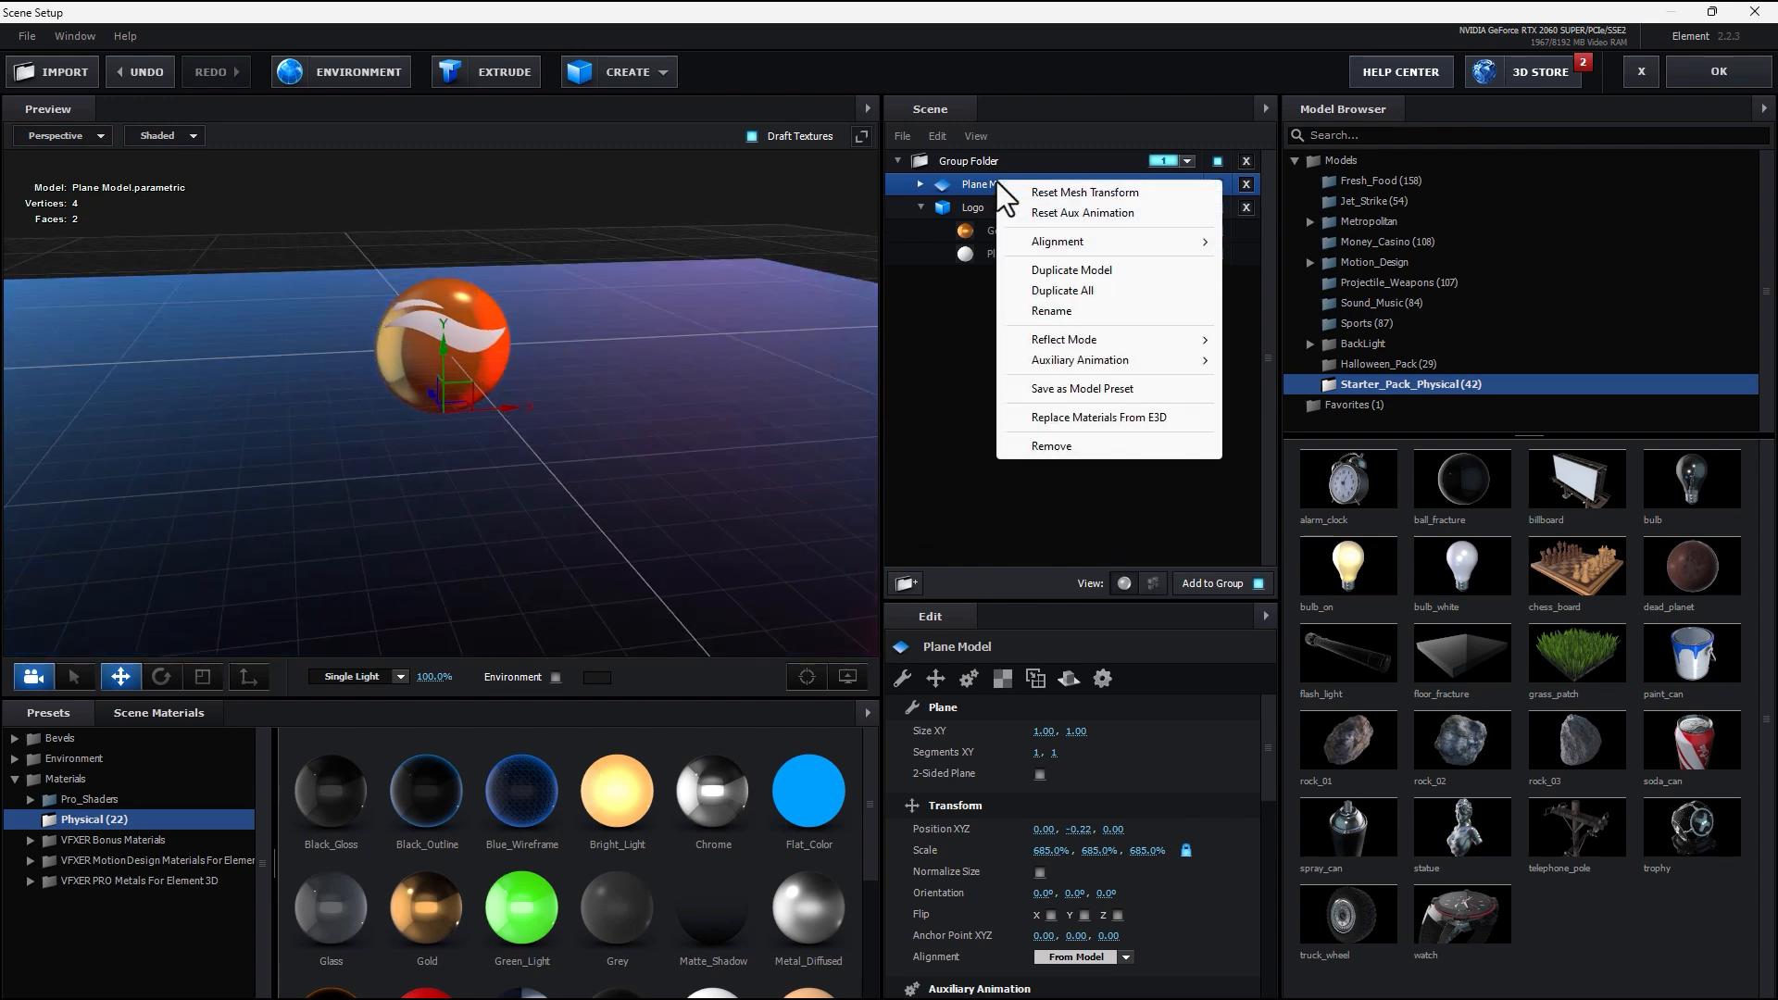
mouse_move(1067, 341)
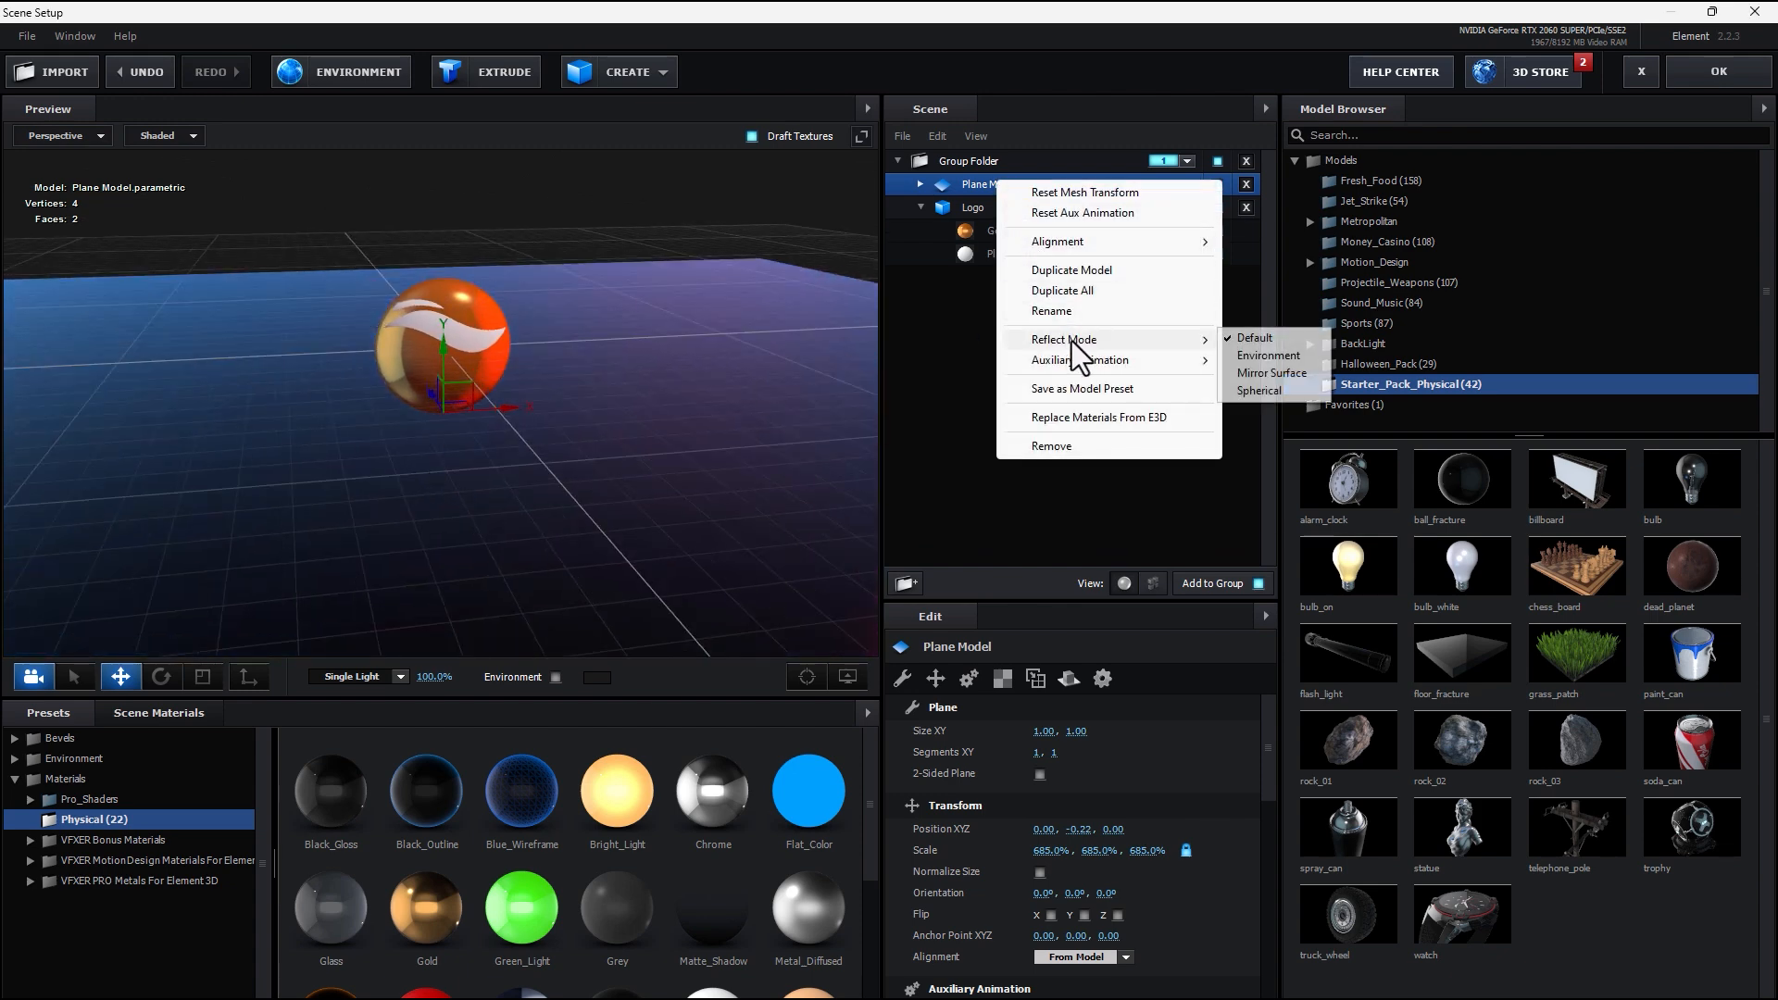
left_click(1263, 370)
left_click_drag(681, 402, 464, 463)
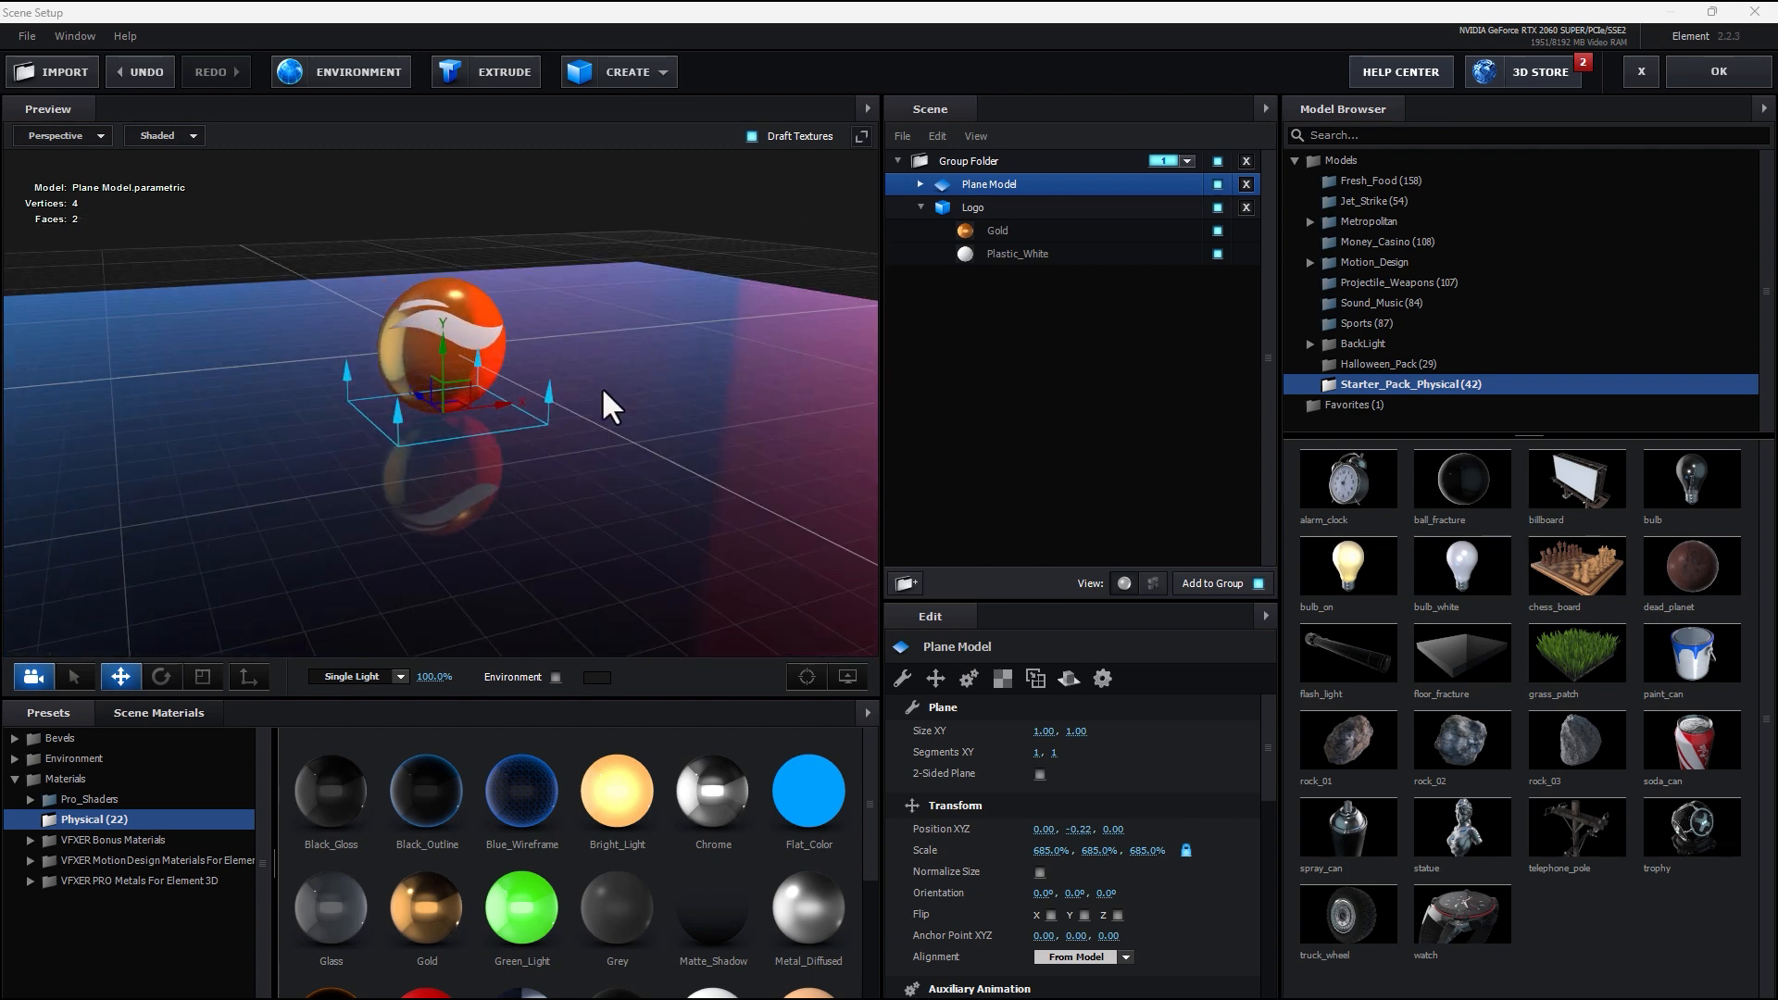
- Scale the floor plane uniformly to about 1566% and accept the scene setup to return to the composition
left_click(202, 676)
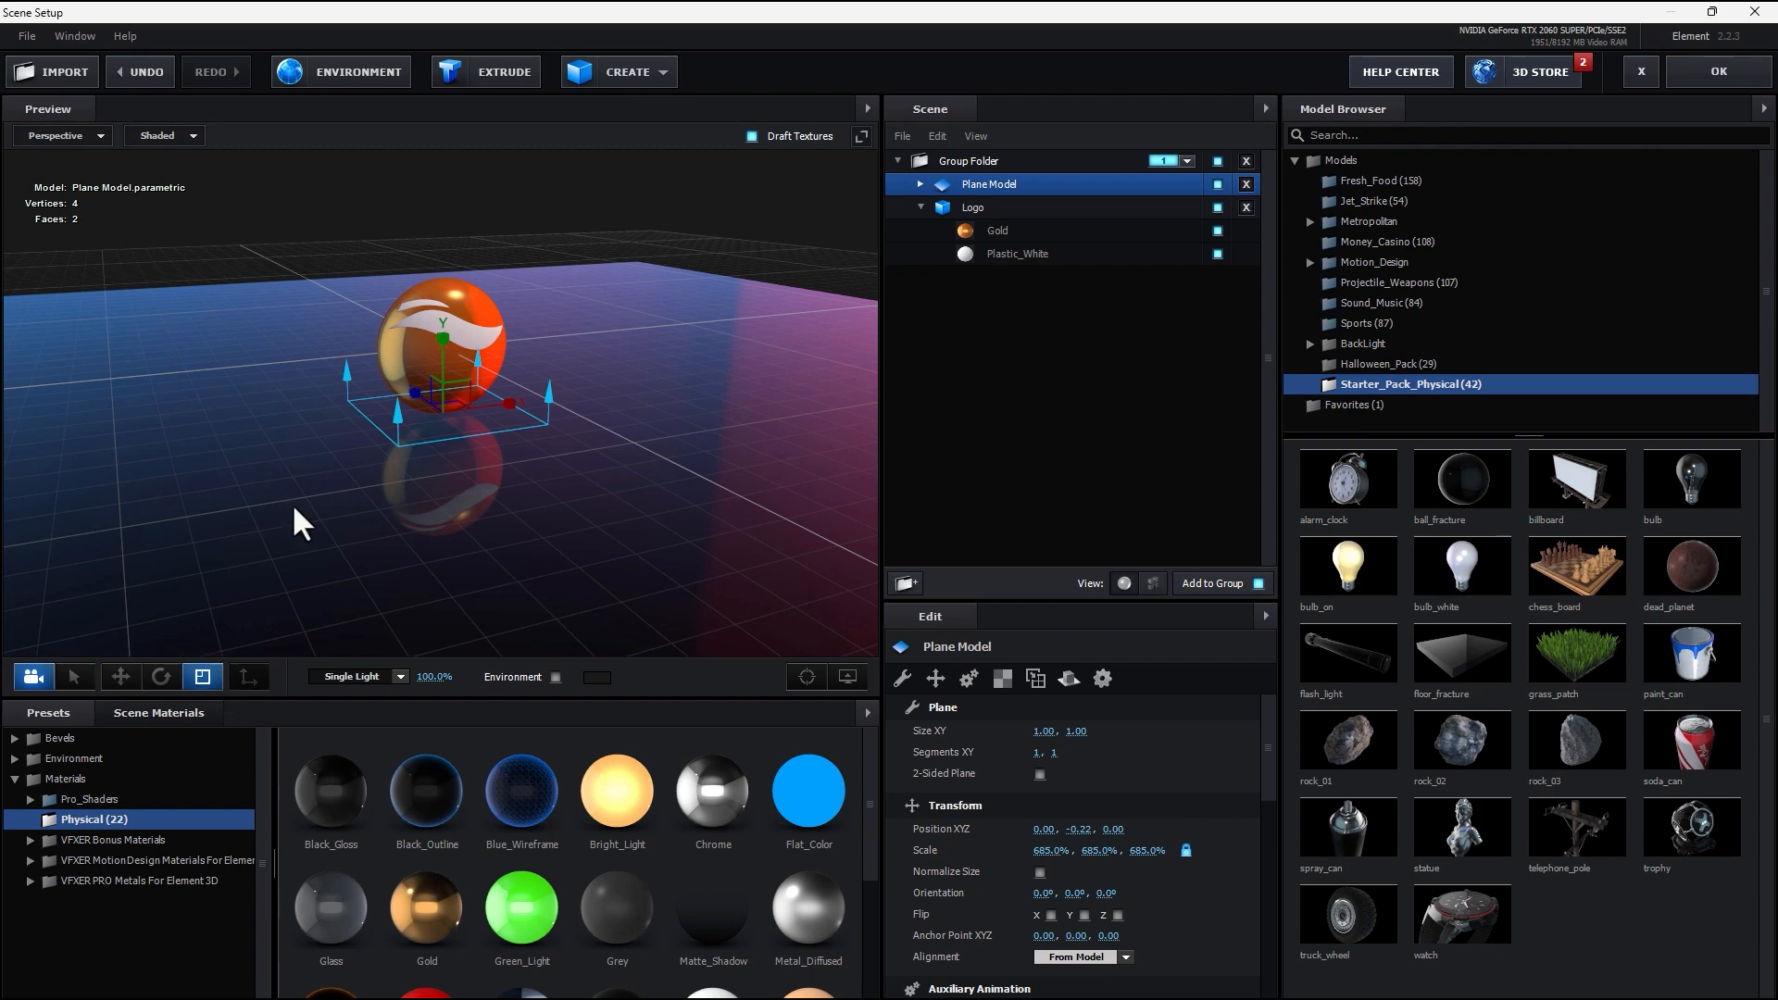
left_click_drag(442, 407, 1303, 3)
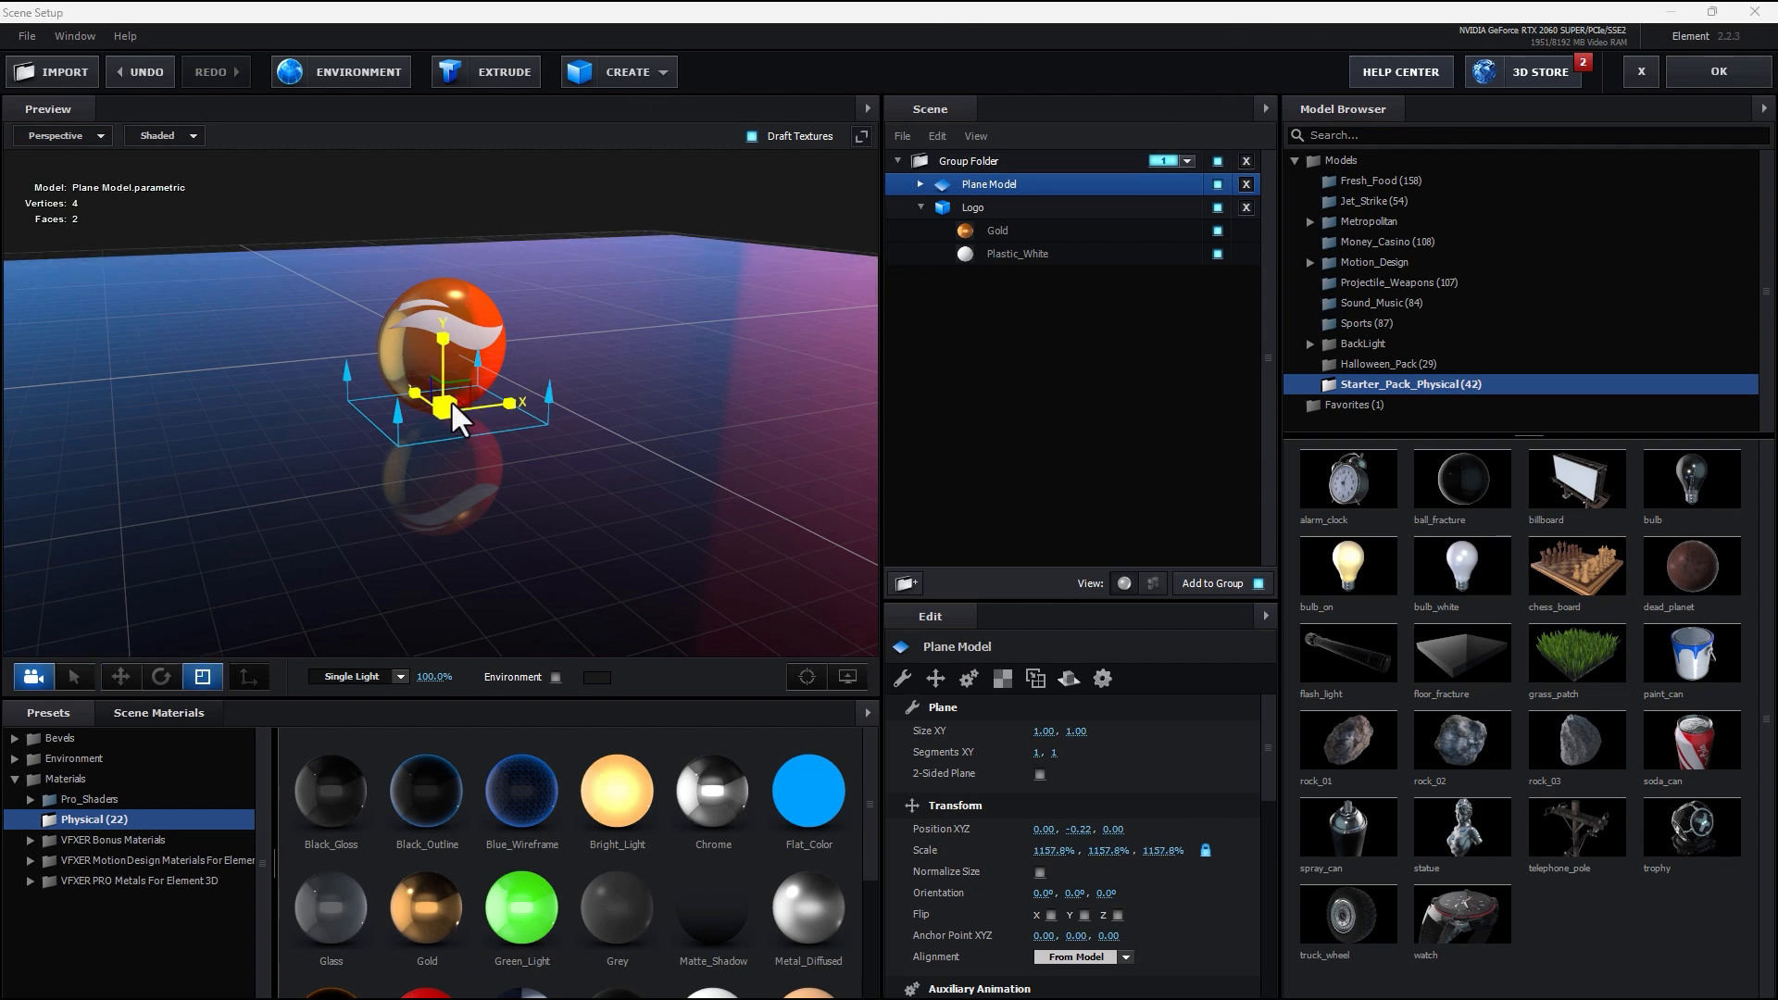
left_click_drag(446, 404, 1204, 14)
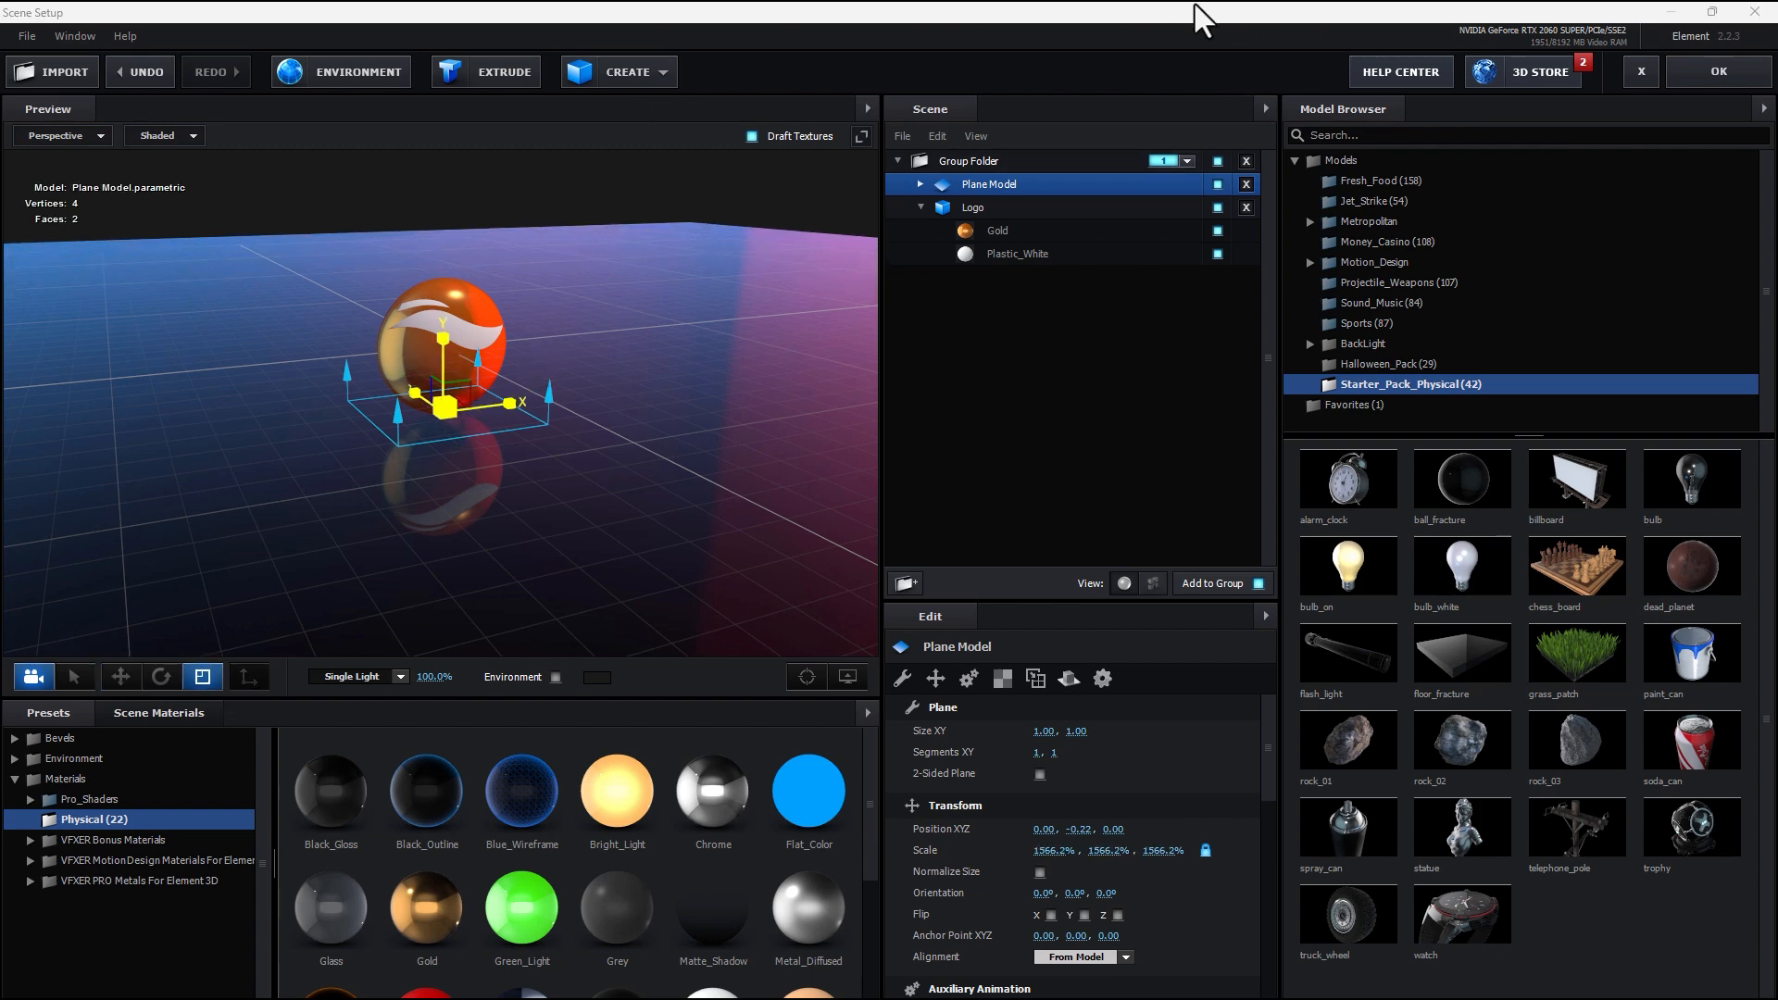
left_click(1707, 81)
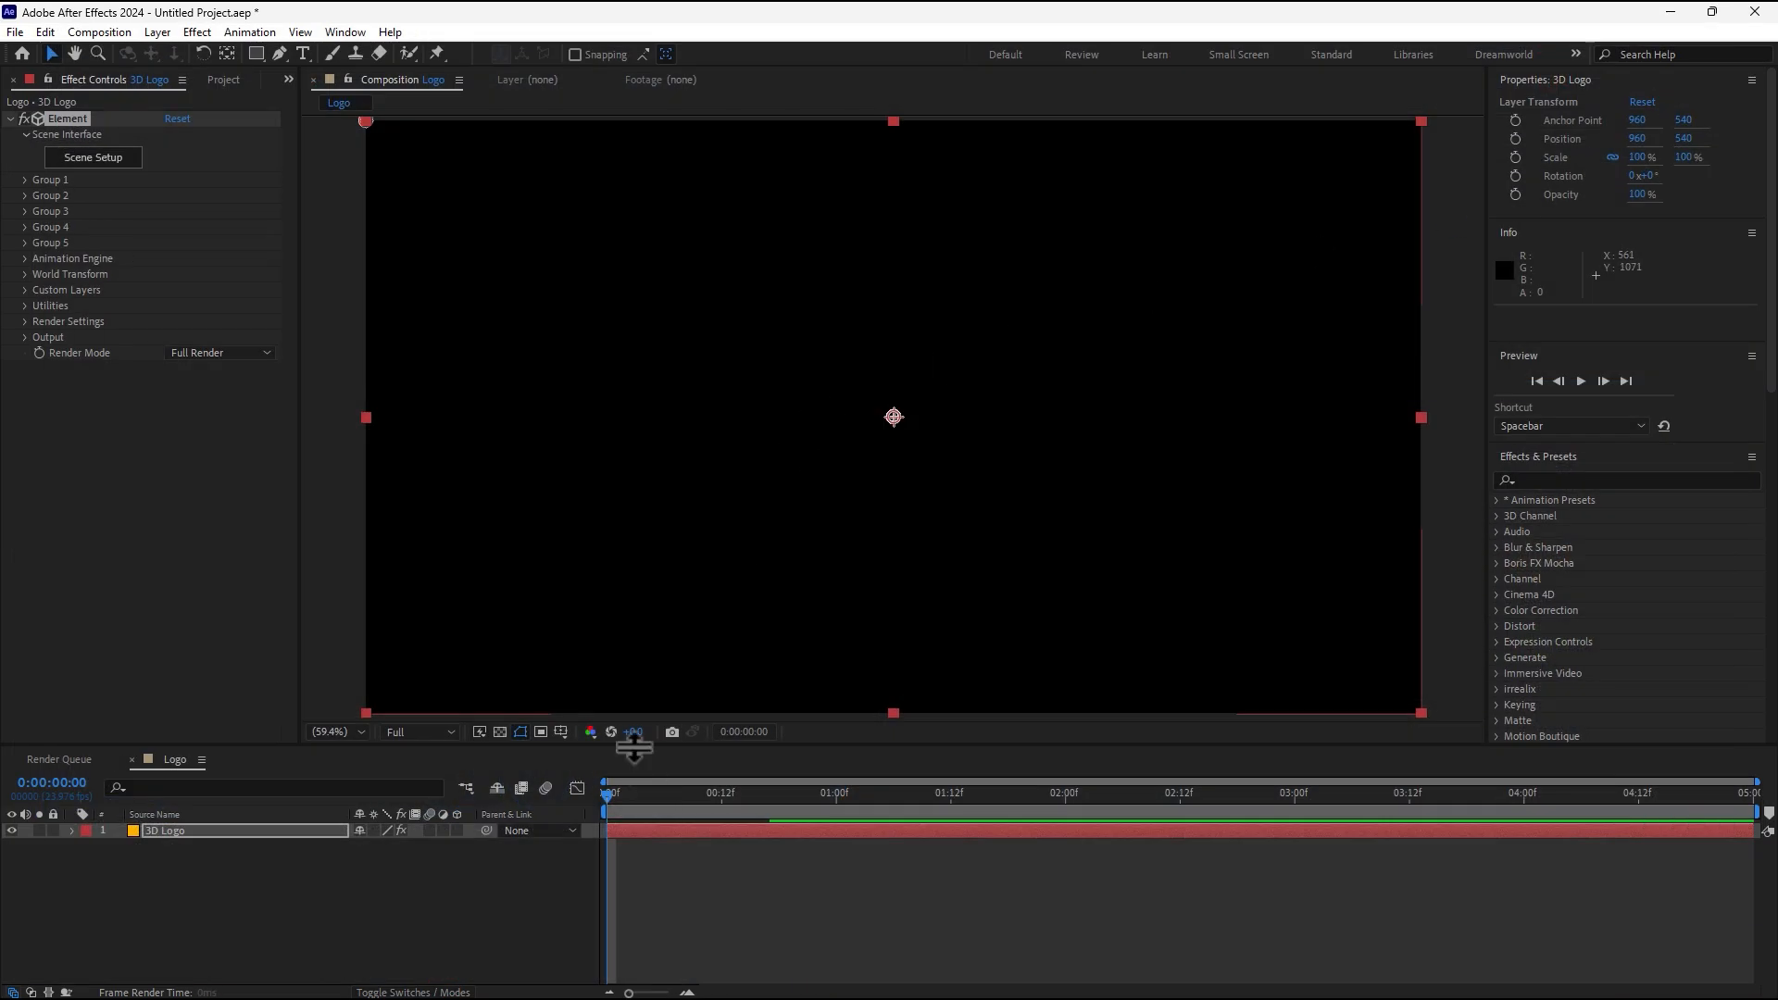
- Add a new two-node camera with the 24mm preset to the Logo composition
right_click(214, 912)
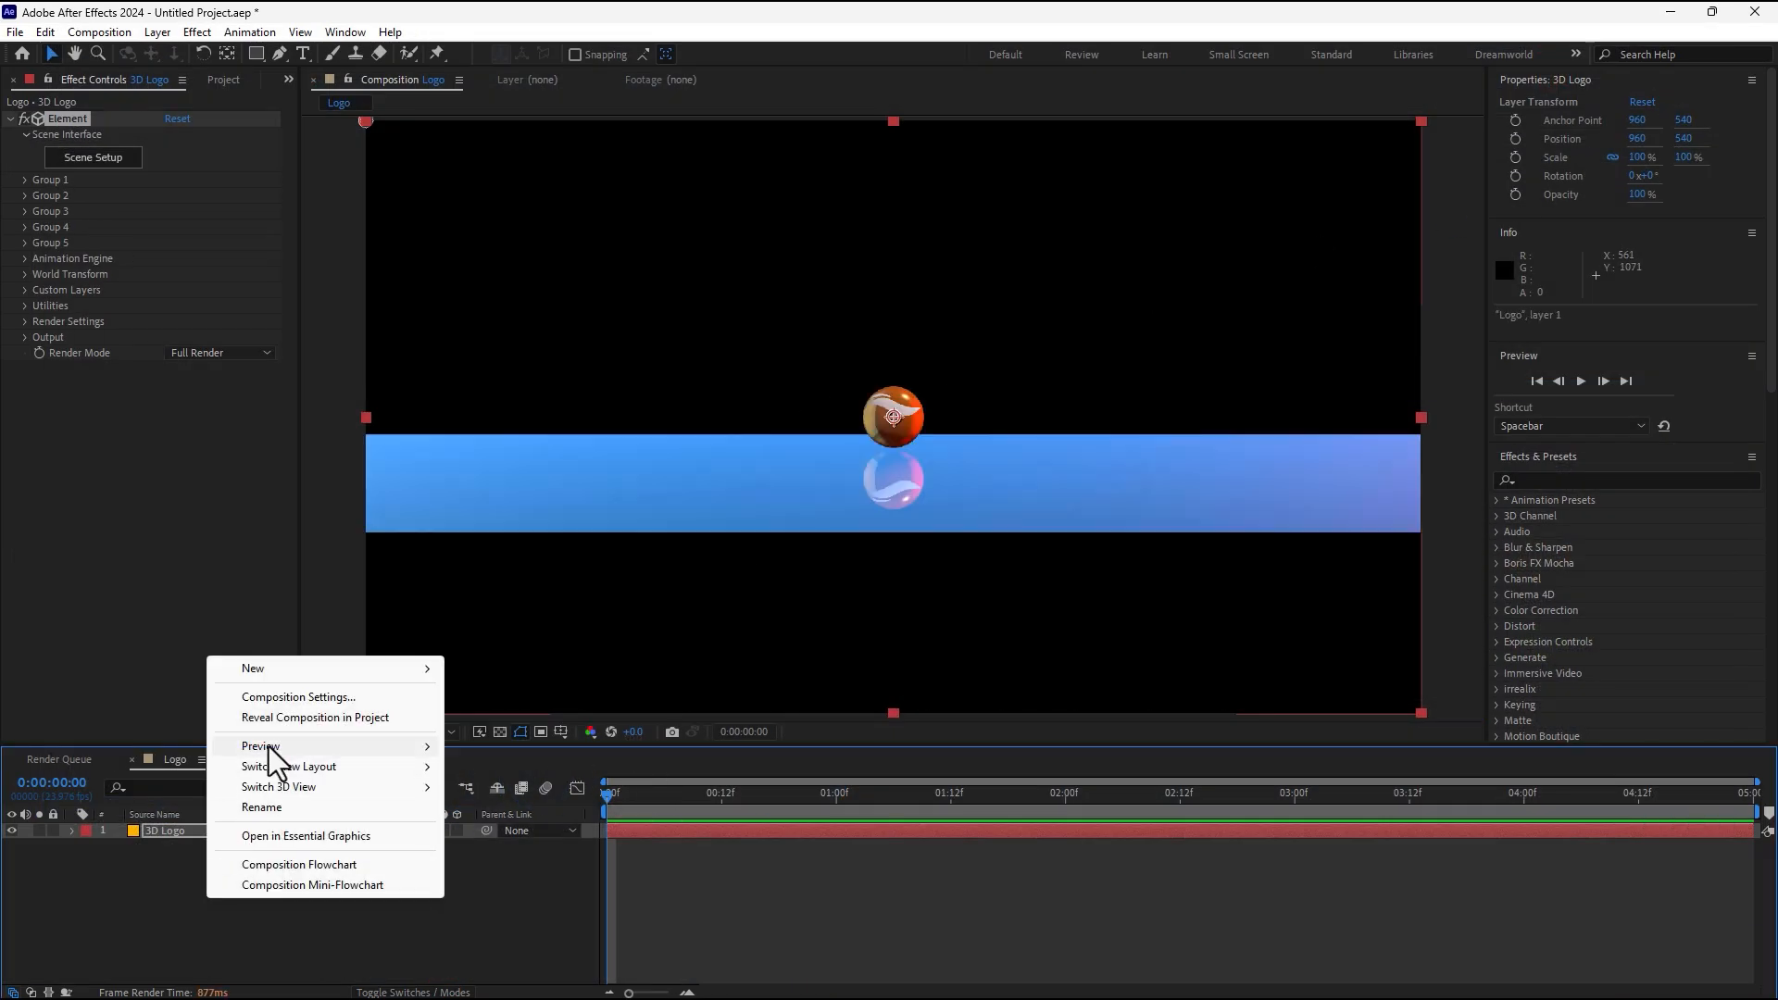
mouse_move(285, 682)
left_click(519, 758)
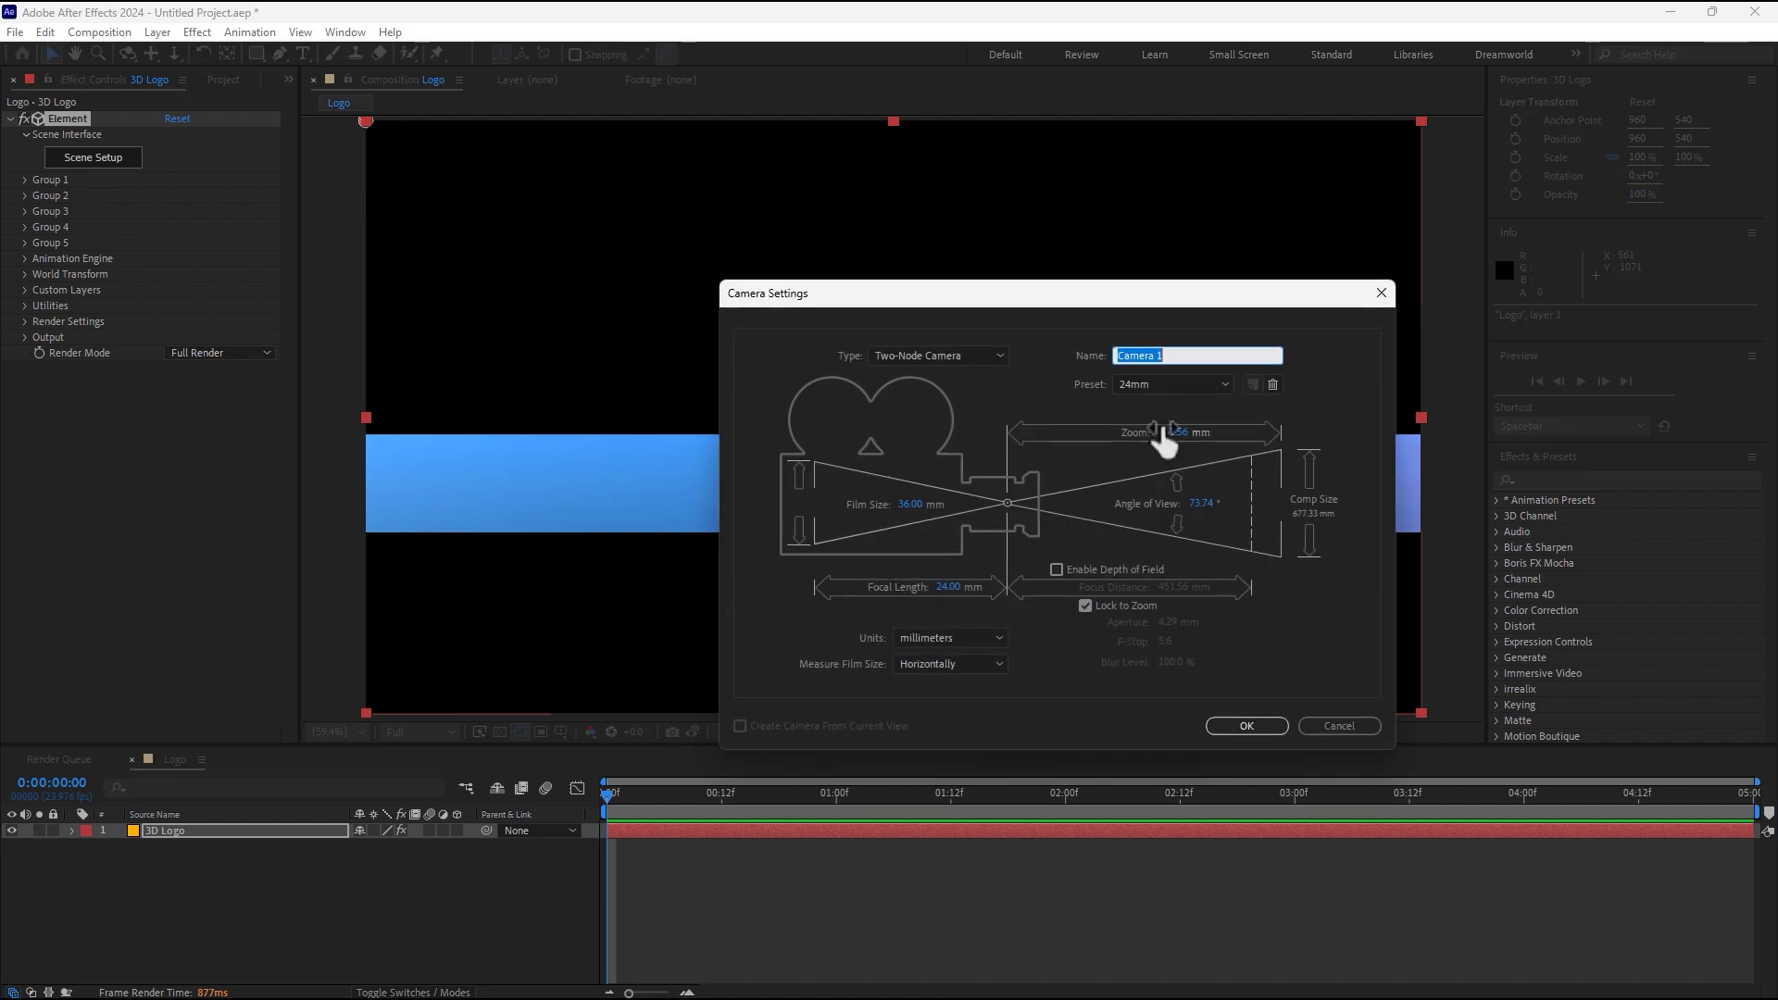
left_click(1244, 725)
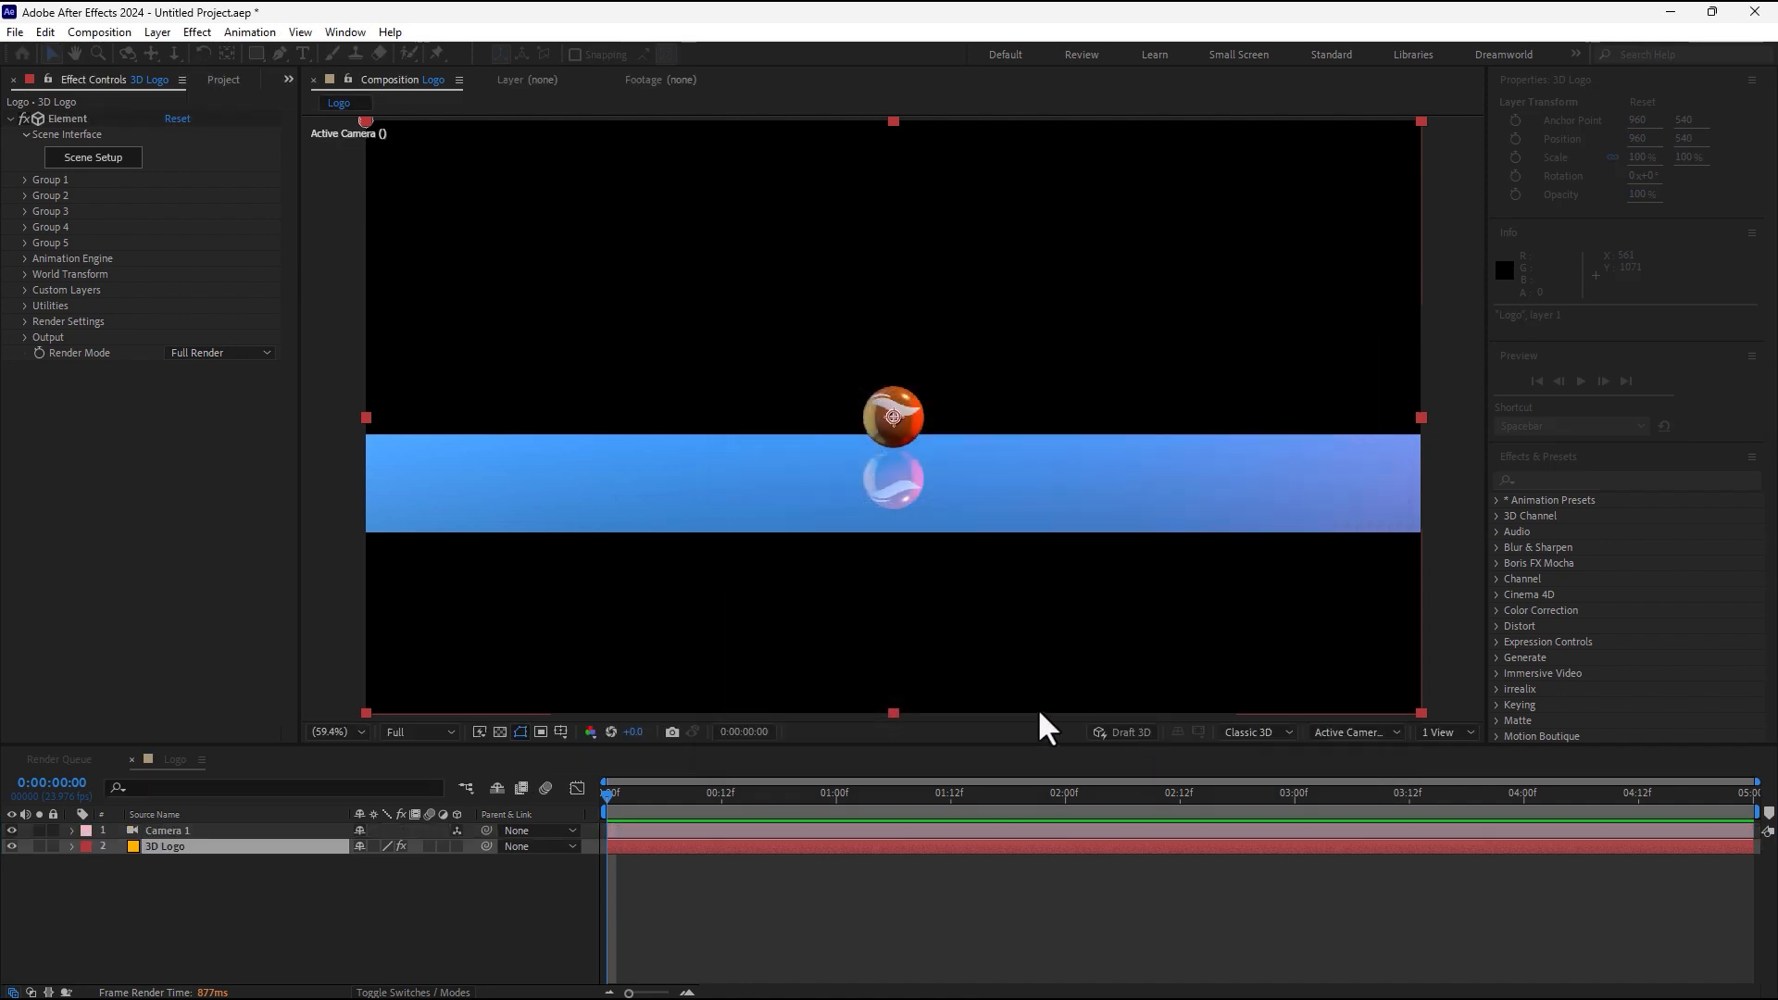
- Increase the Particle Size of Group 1 on the 3D Logo layer to 41
left_click(180, 845)
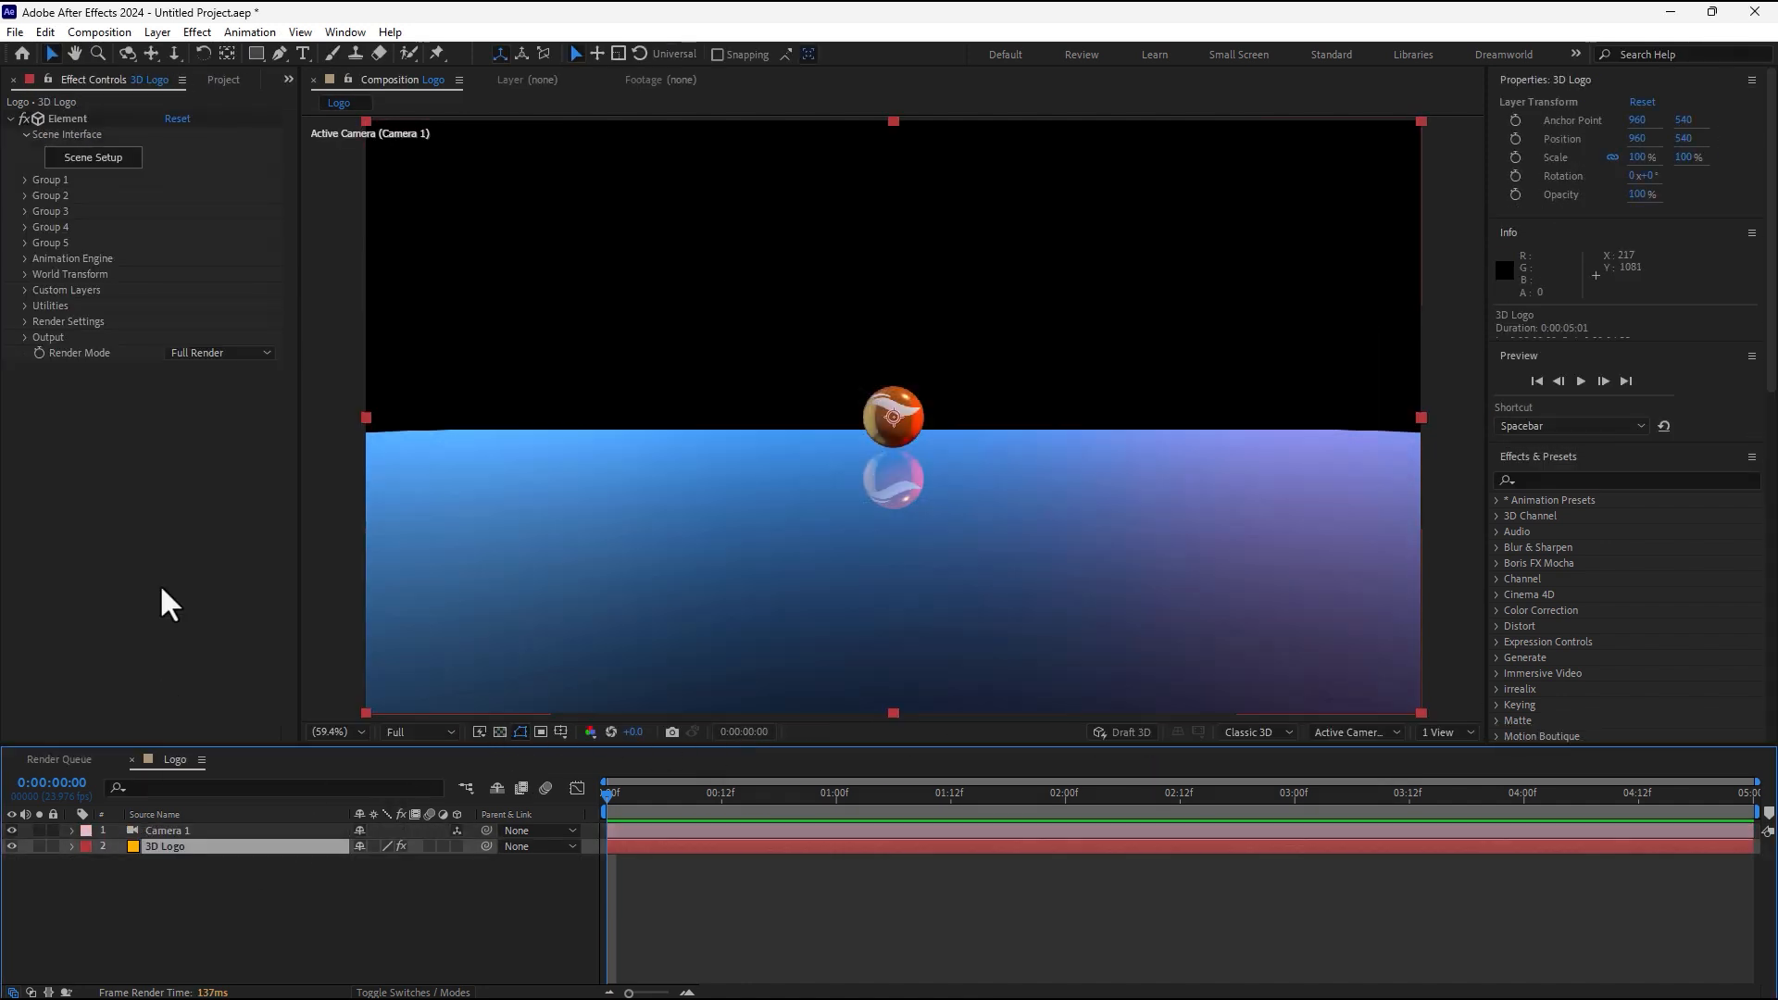
left_click(24, 182)
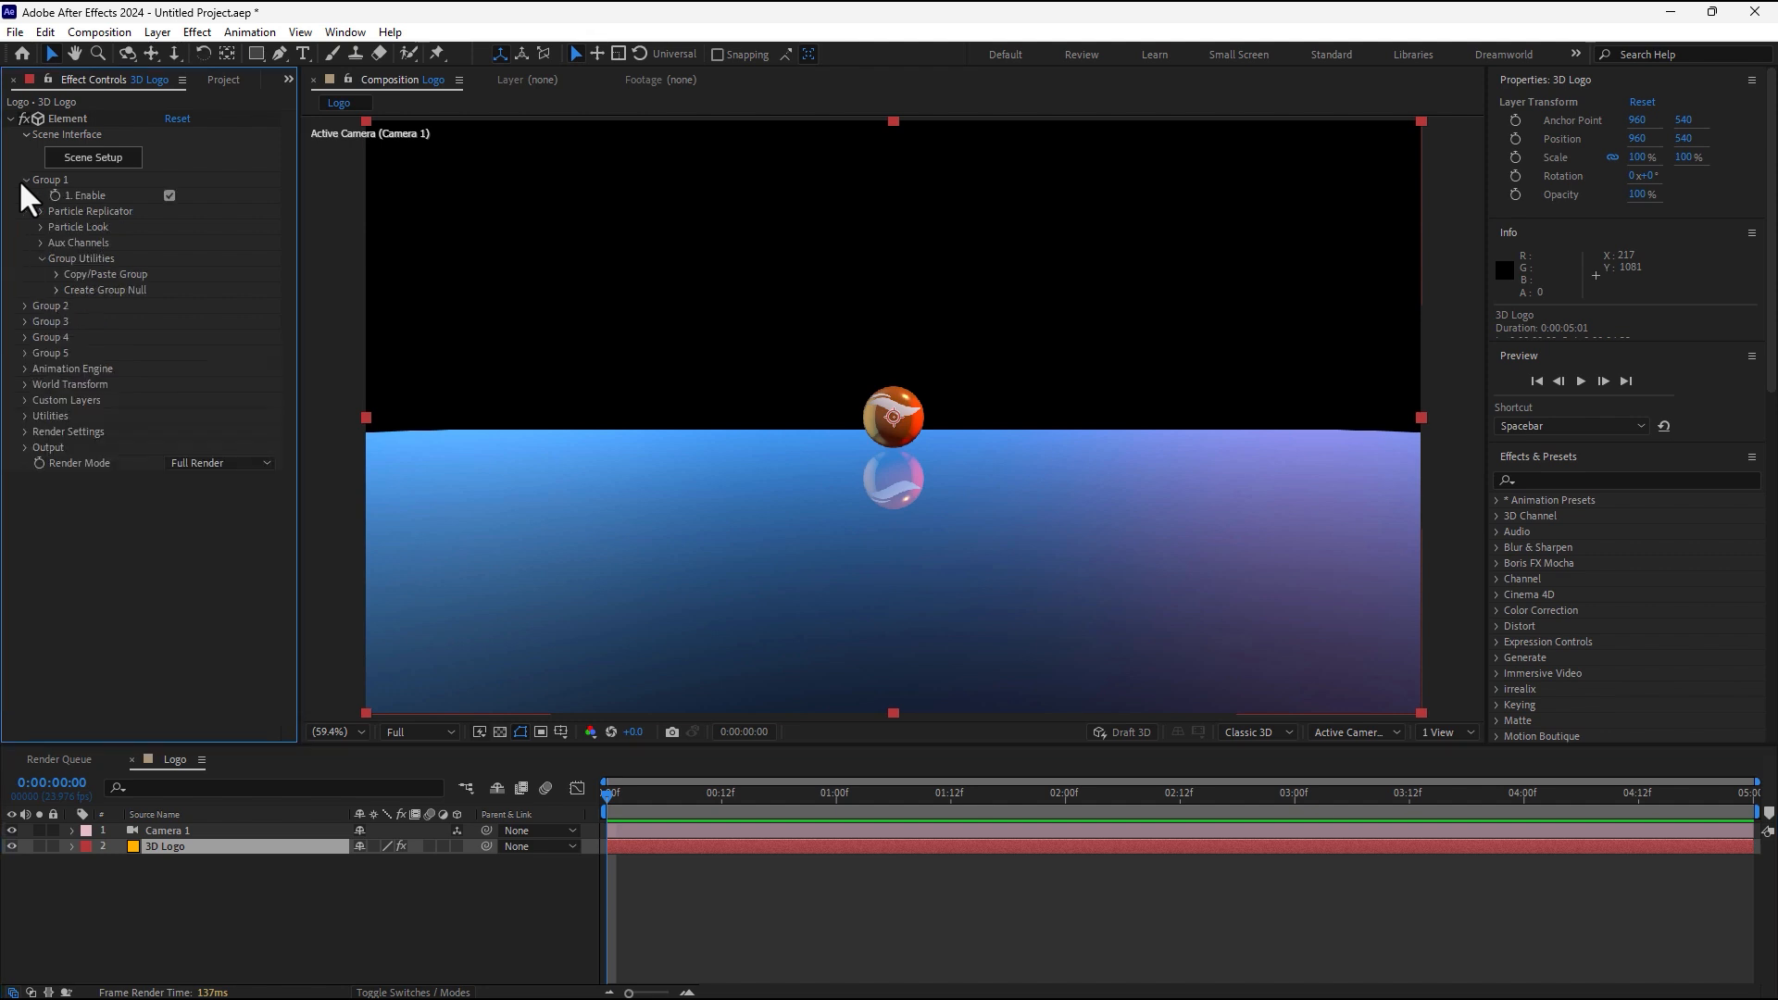
left_click(41, 227)
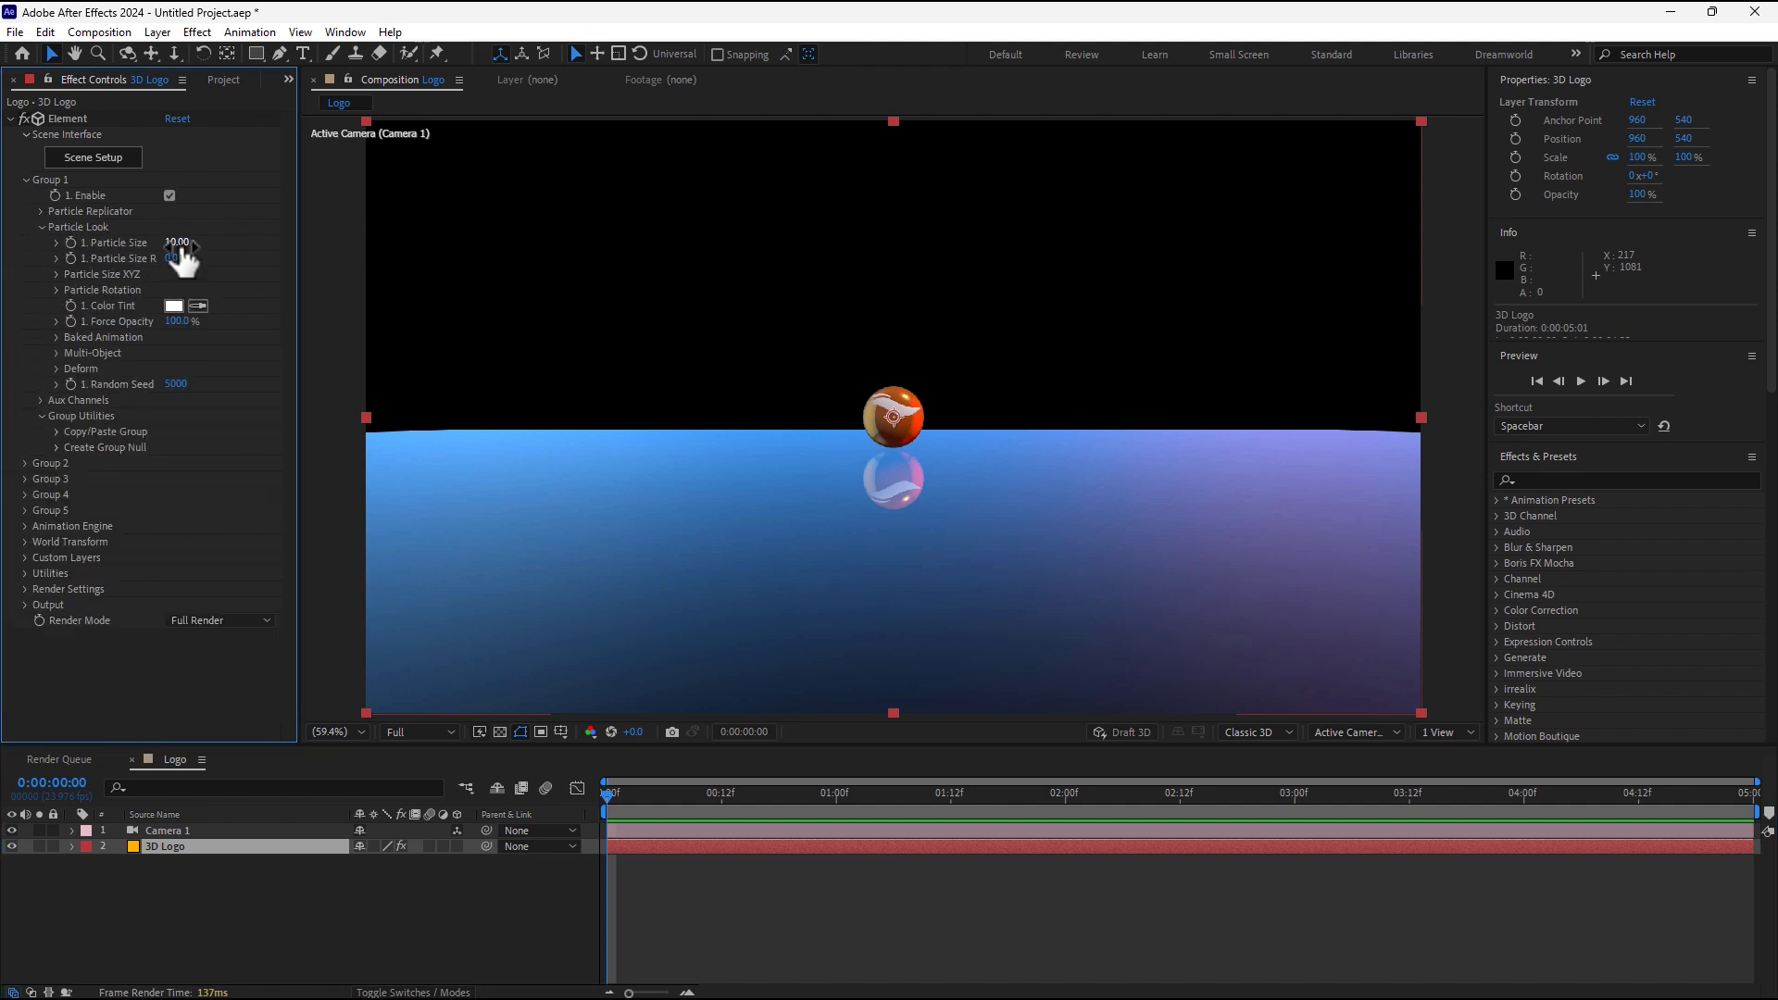
left_click_drag(176, 242, 442, 218)
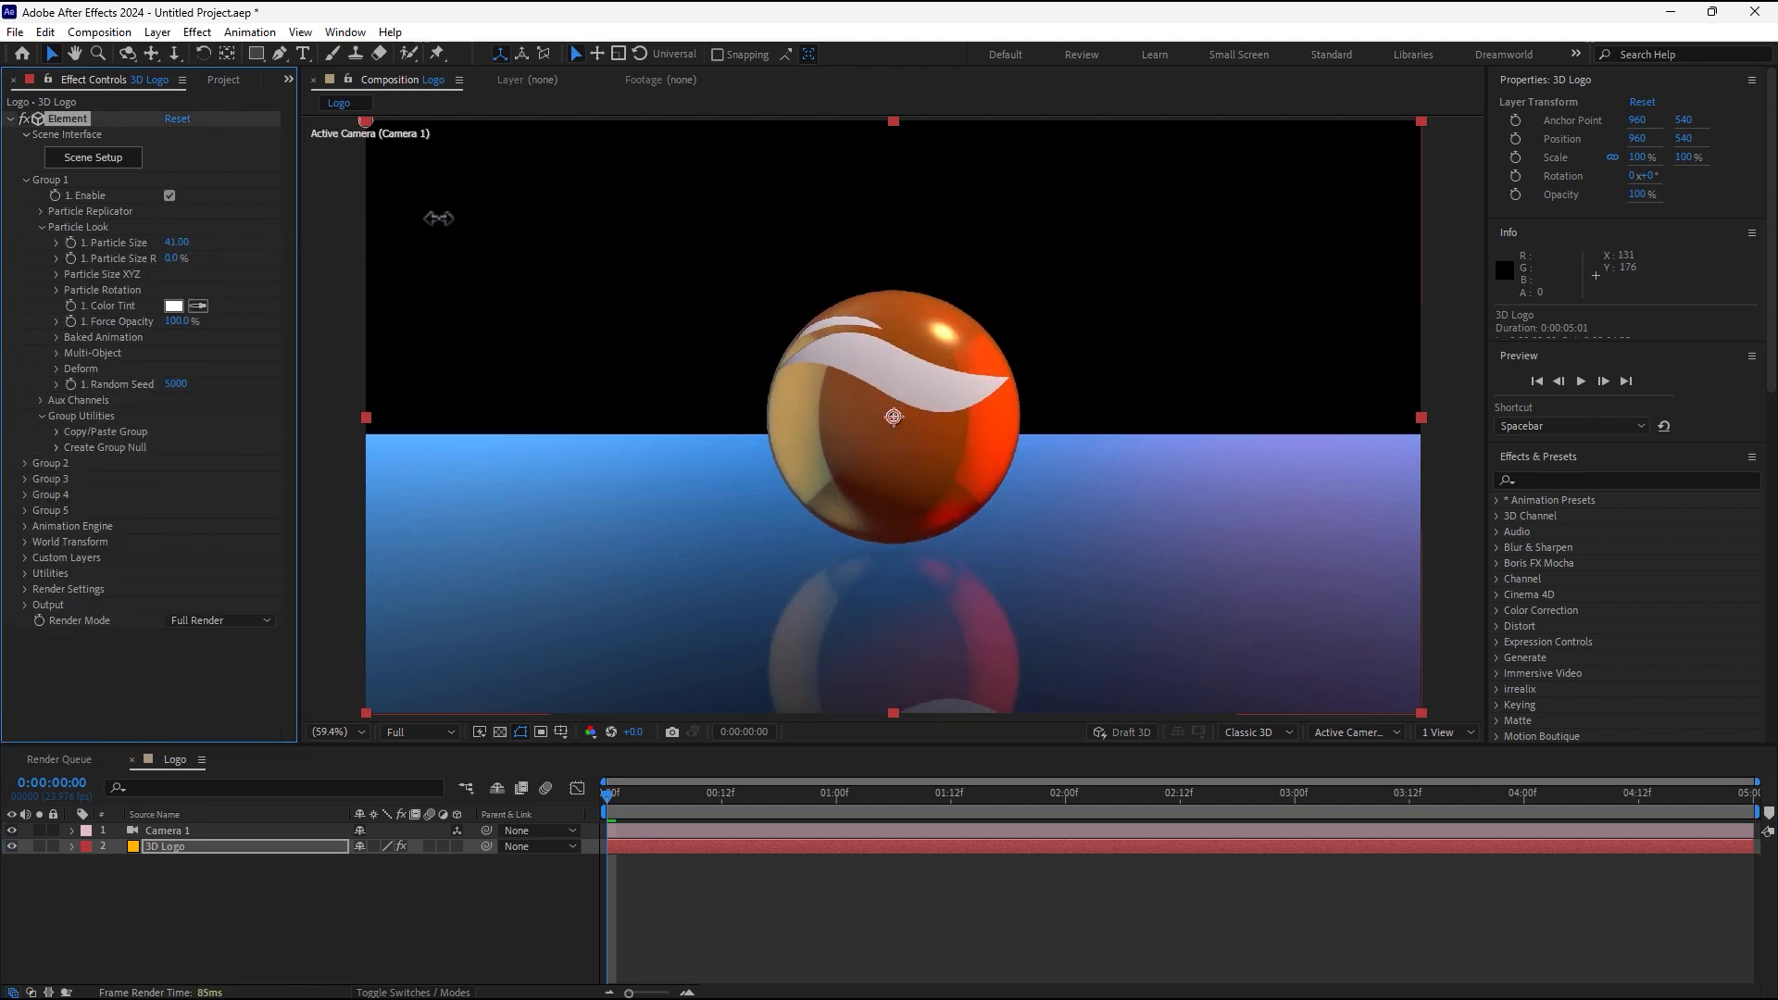
- Orbit the camera to a raised, angled view of the logo sphere and dolly it slightly away
left_click(128, 53)
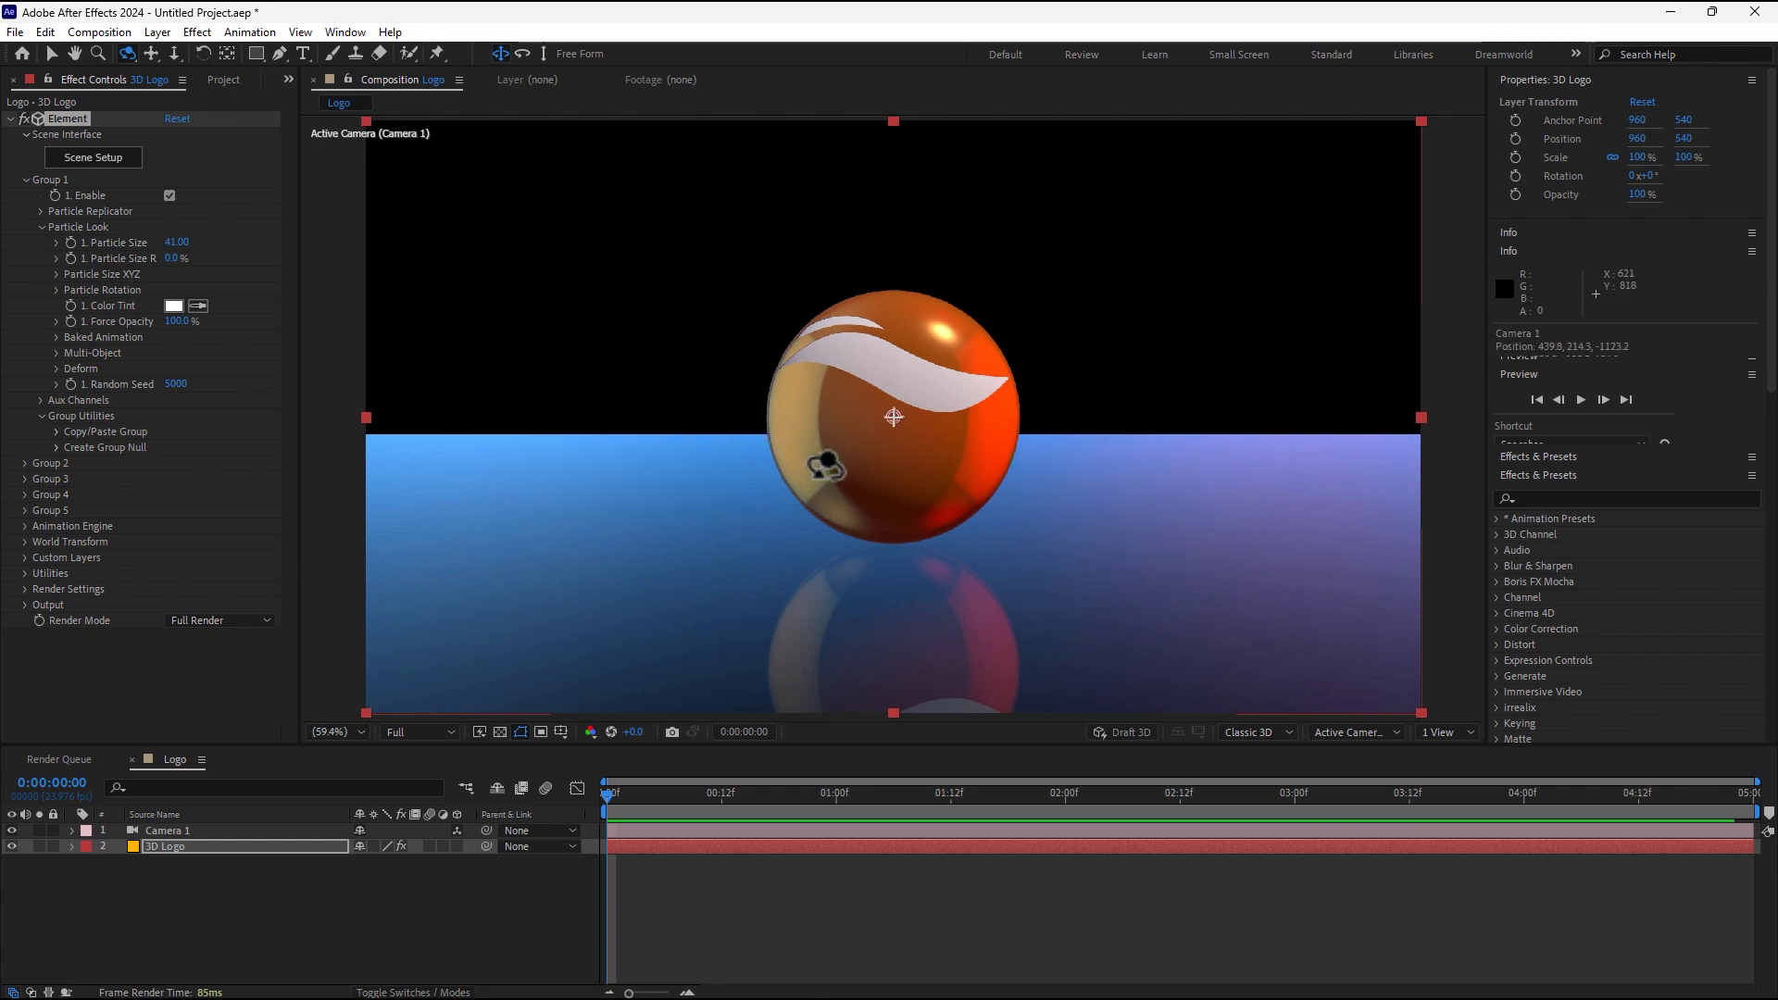
mouse_move(822, 476)
left_mouse_down()
mouse_move(853, 485)
mouse_move(828, 460)
left_mouse_up()
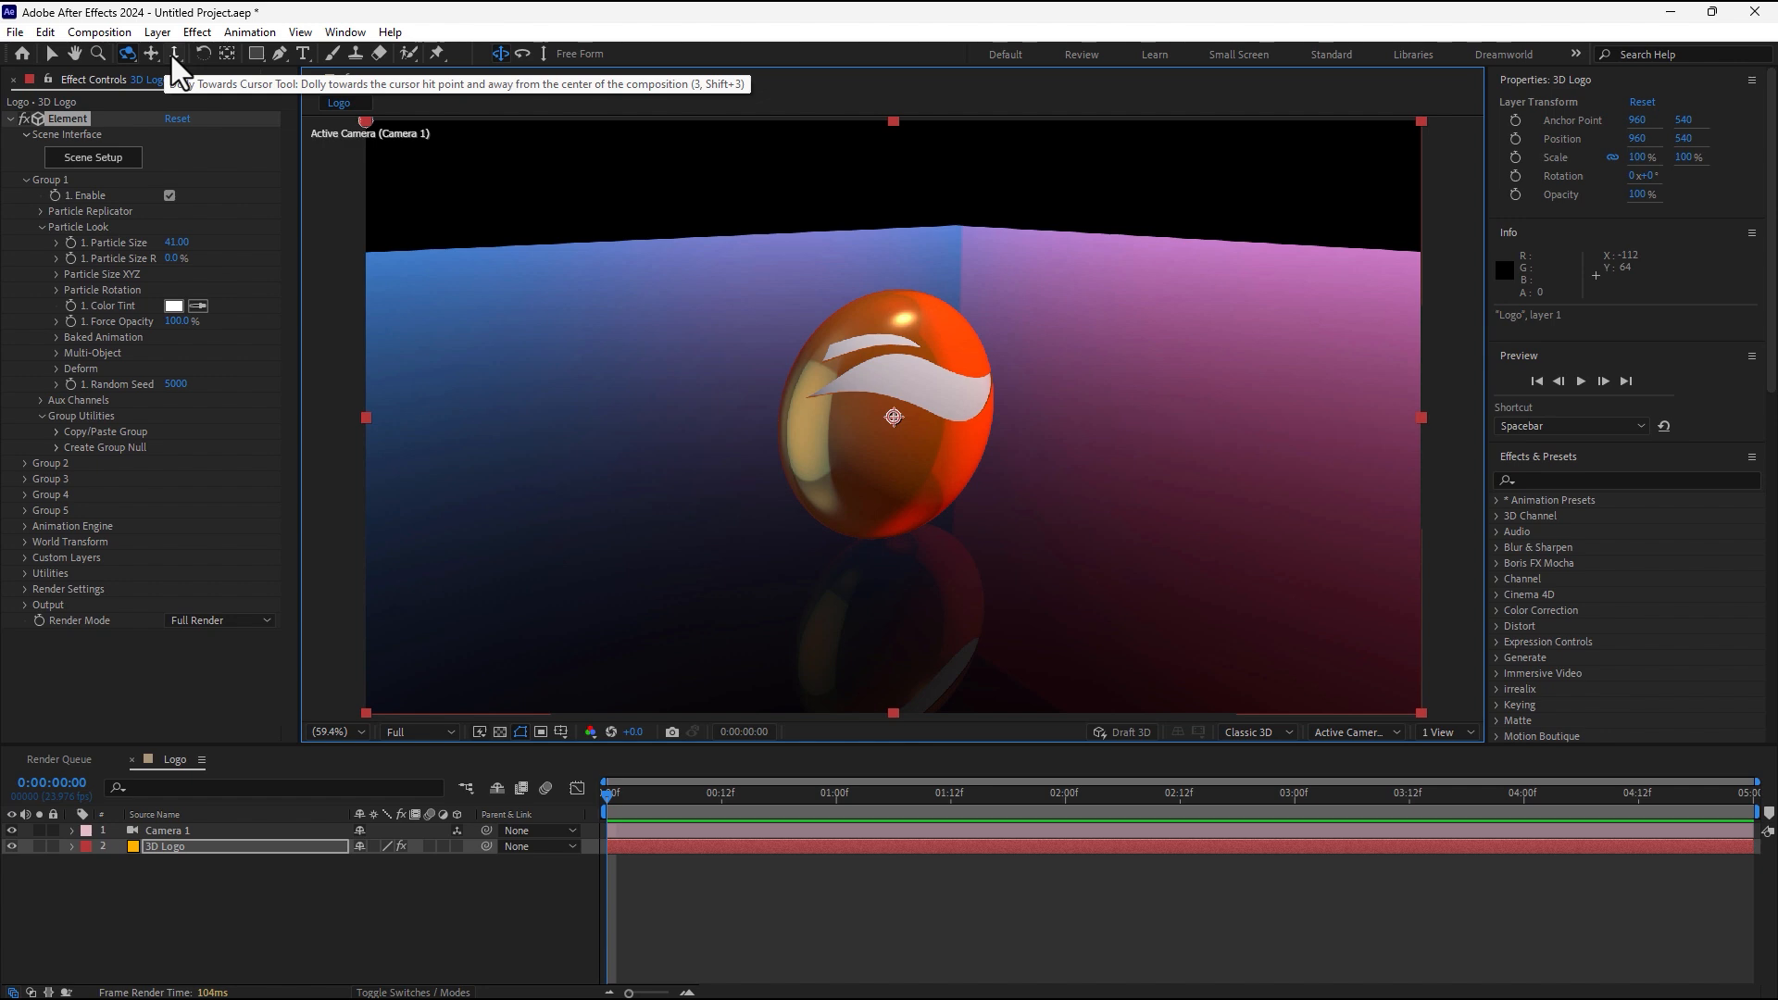
left_click(173, 54)
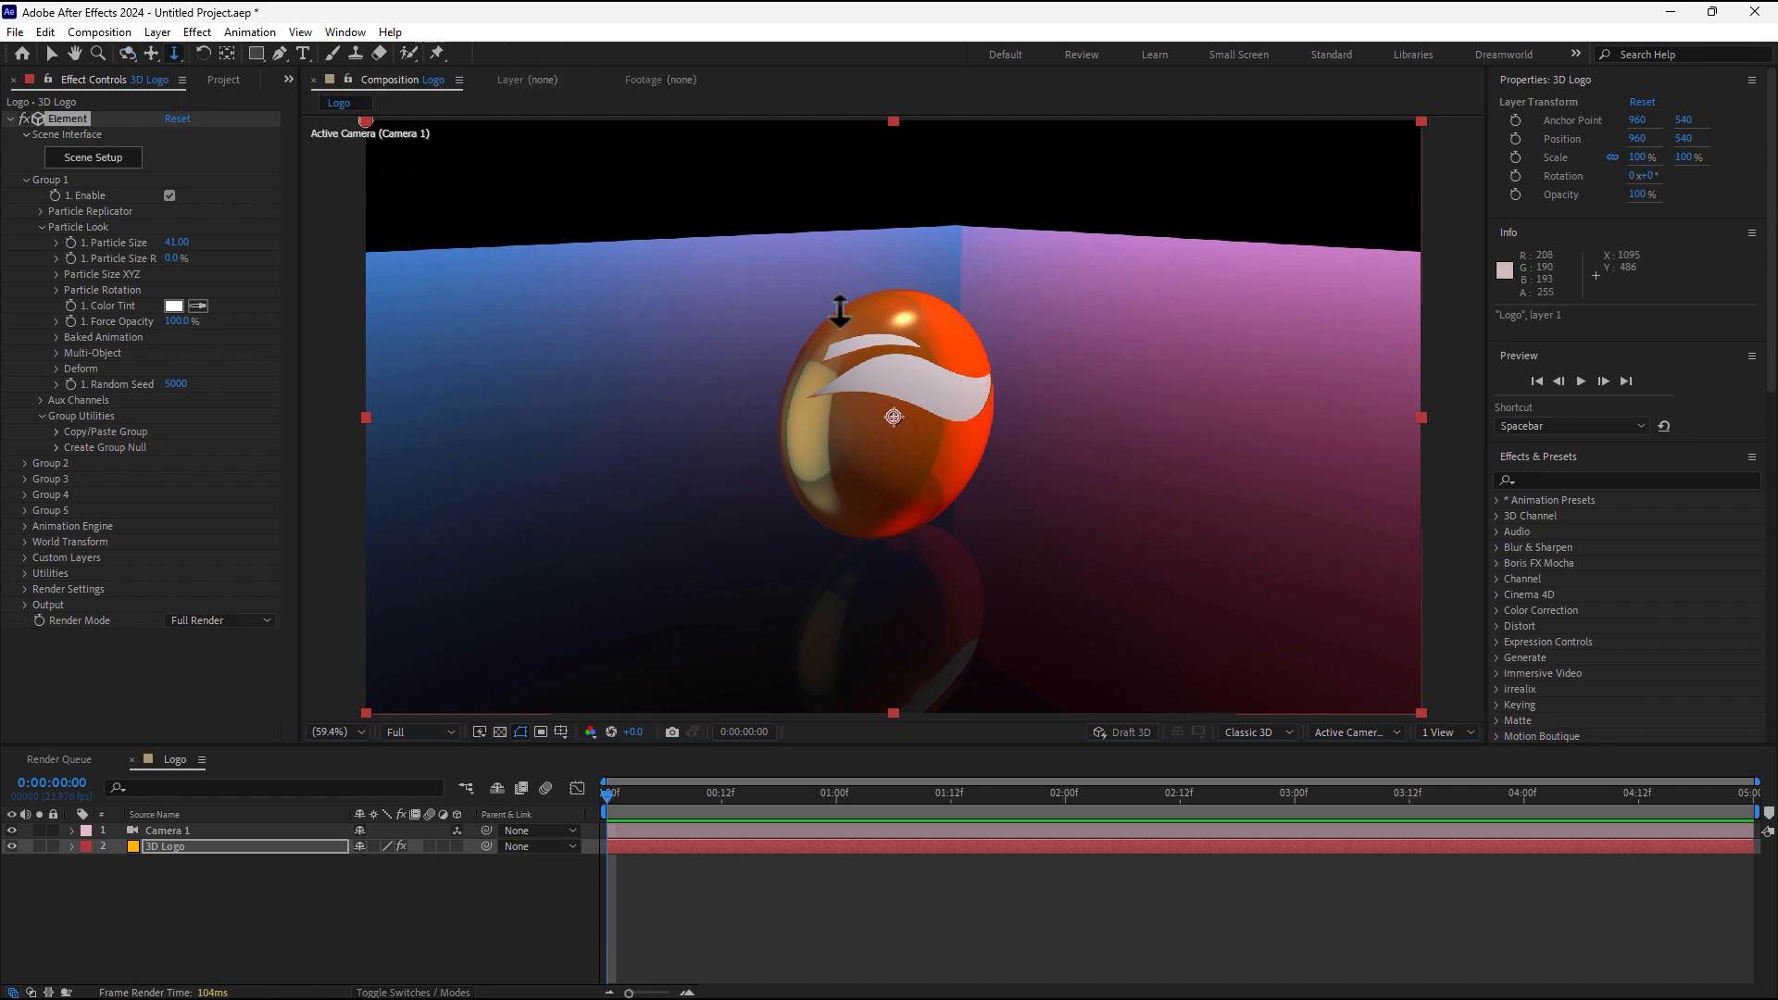
mouse_move(830, 384)
left_mouse_down()
mouse_move(825, 456)
mouse_move(837, 352)
left_mouse_up()
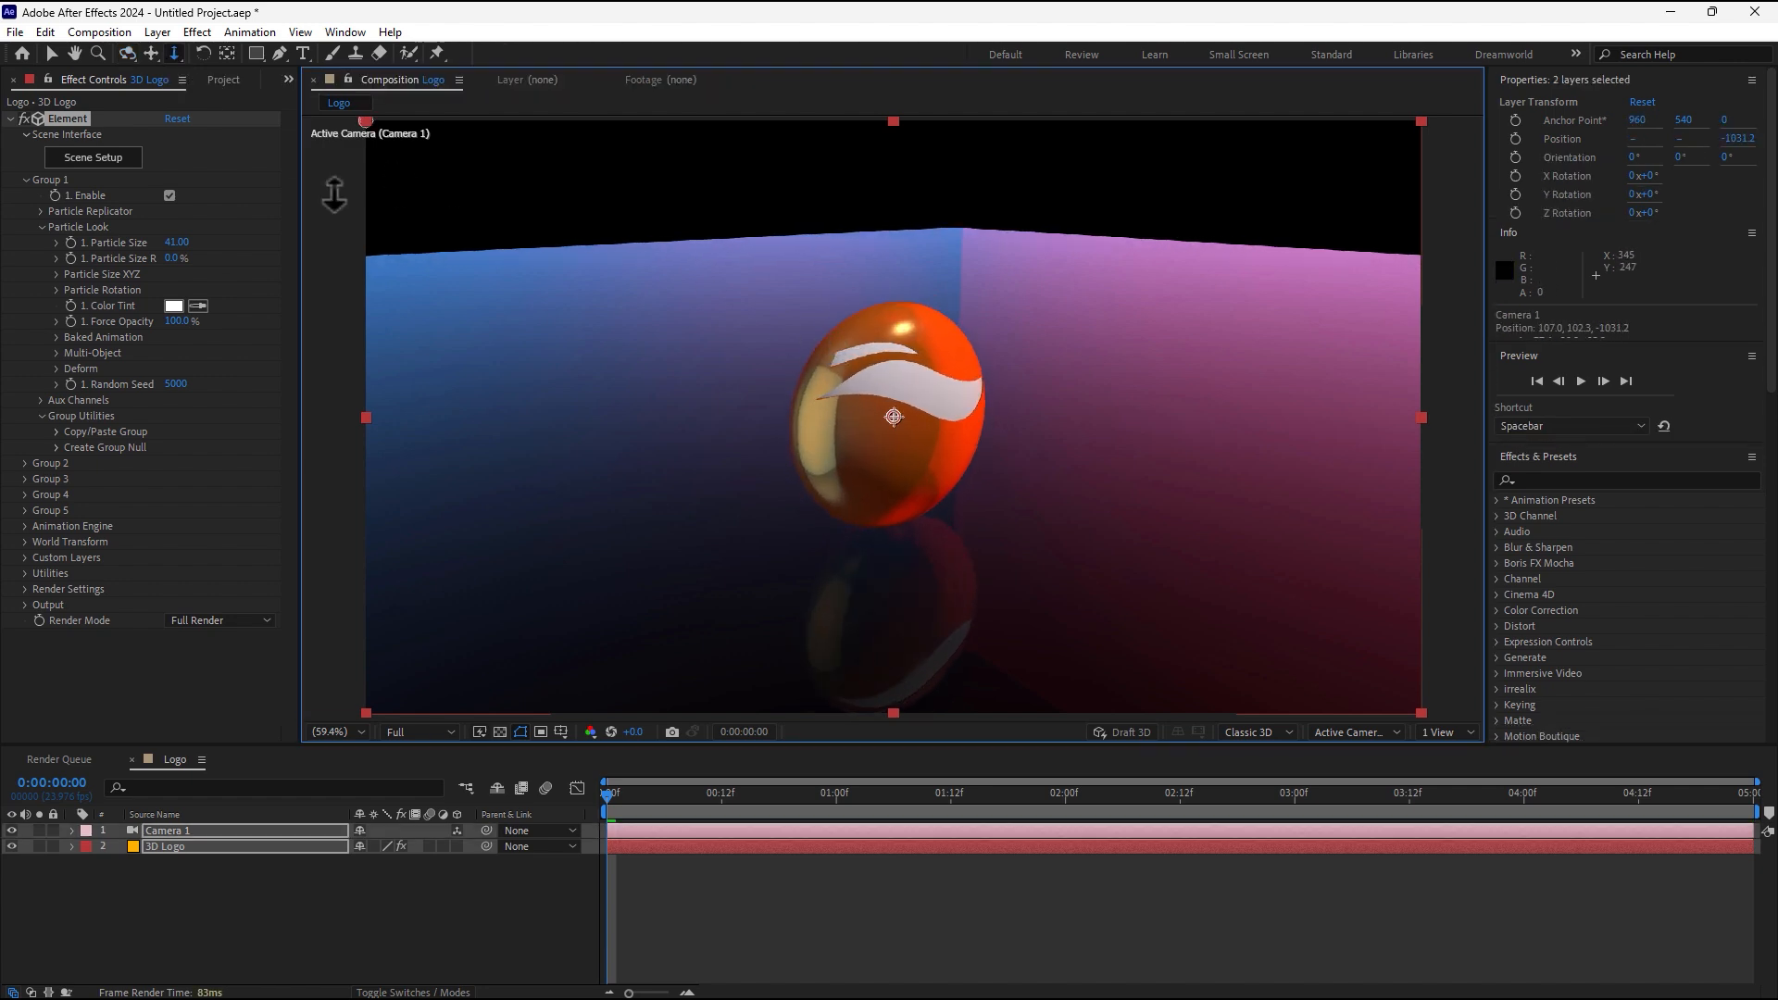
- Orbit the camera down to a low, nearly frontal angle and pan it so the sphere sits in the right half of the frame
left_click(150, 54)
left_click(128, 54)
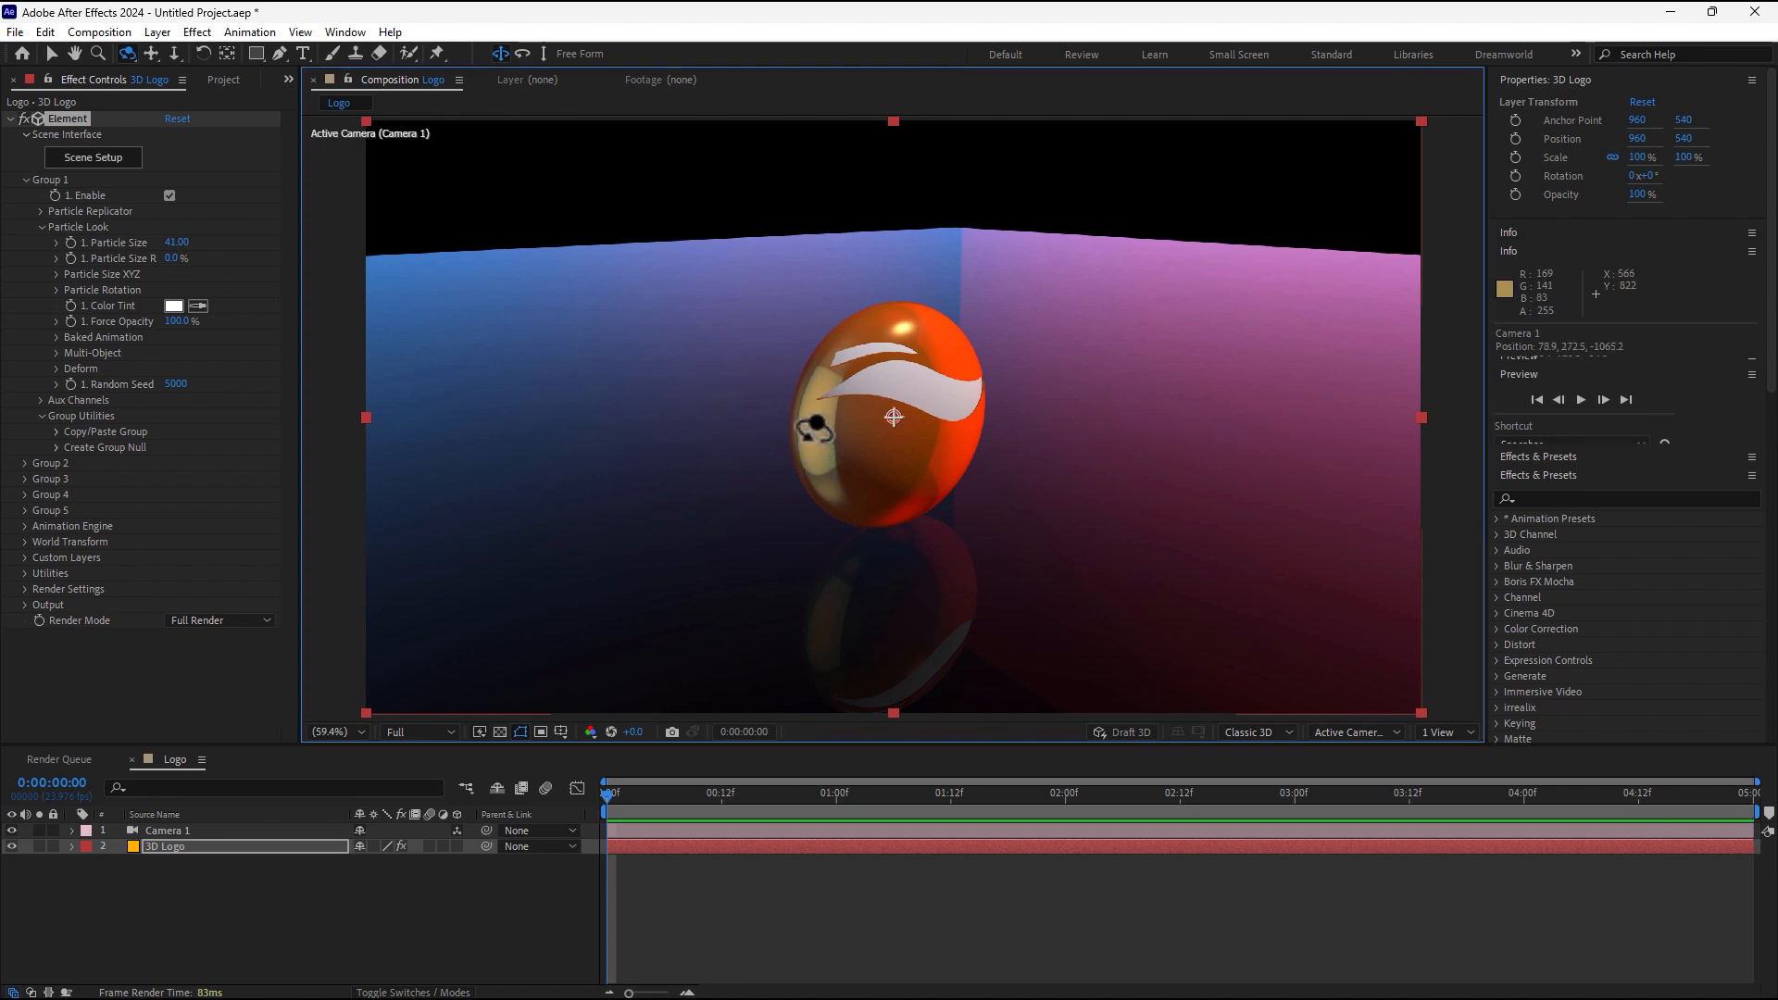
left_click_drag(799, 428, 795, 395)
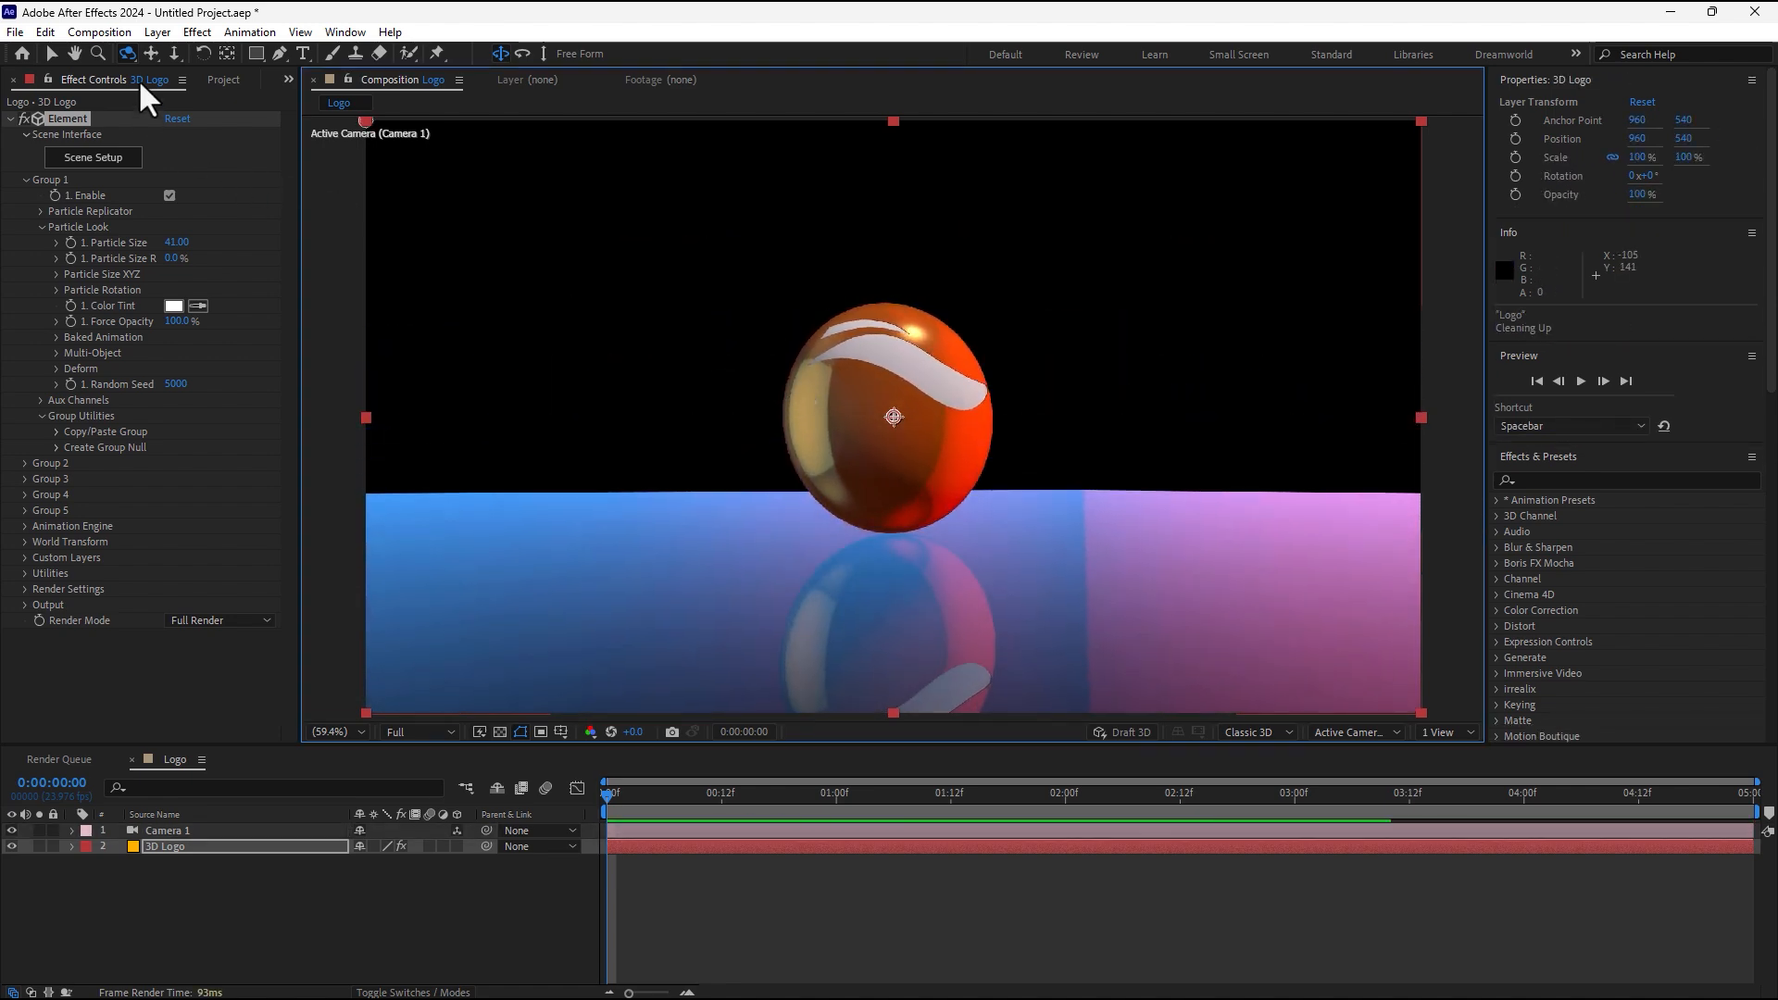
left_click_drag(902, 384, 770, 398)
left_click_drag(786, 382, 786, 383)
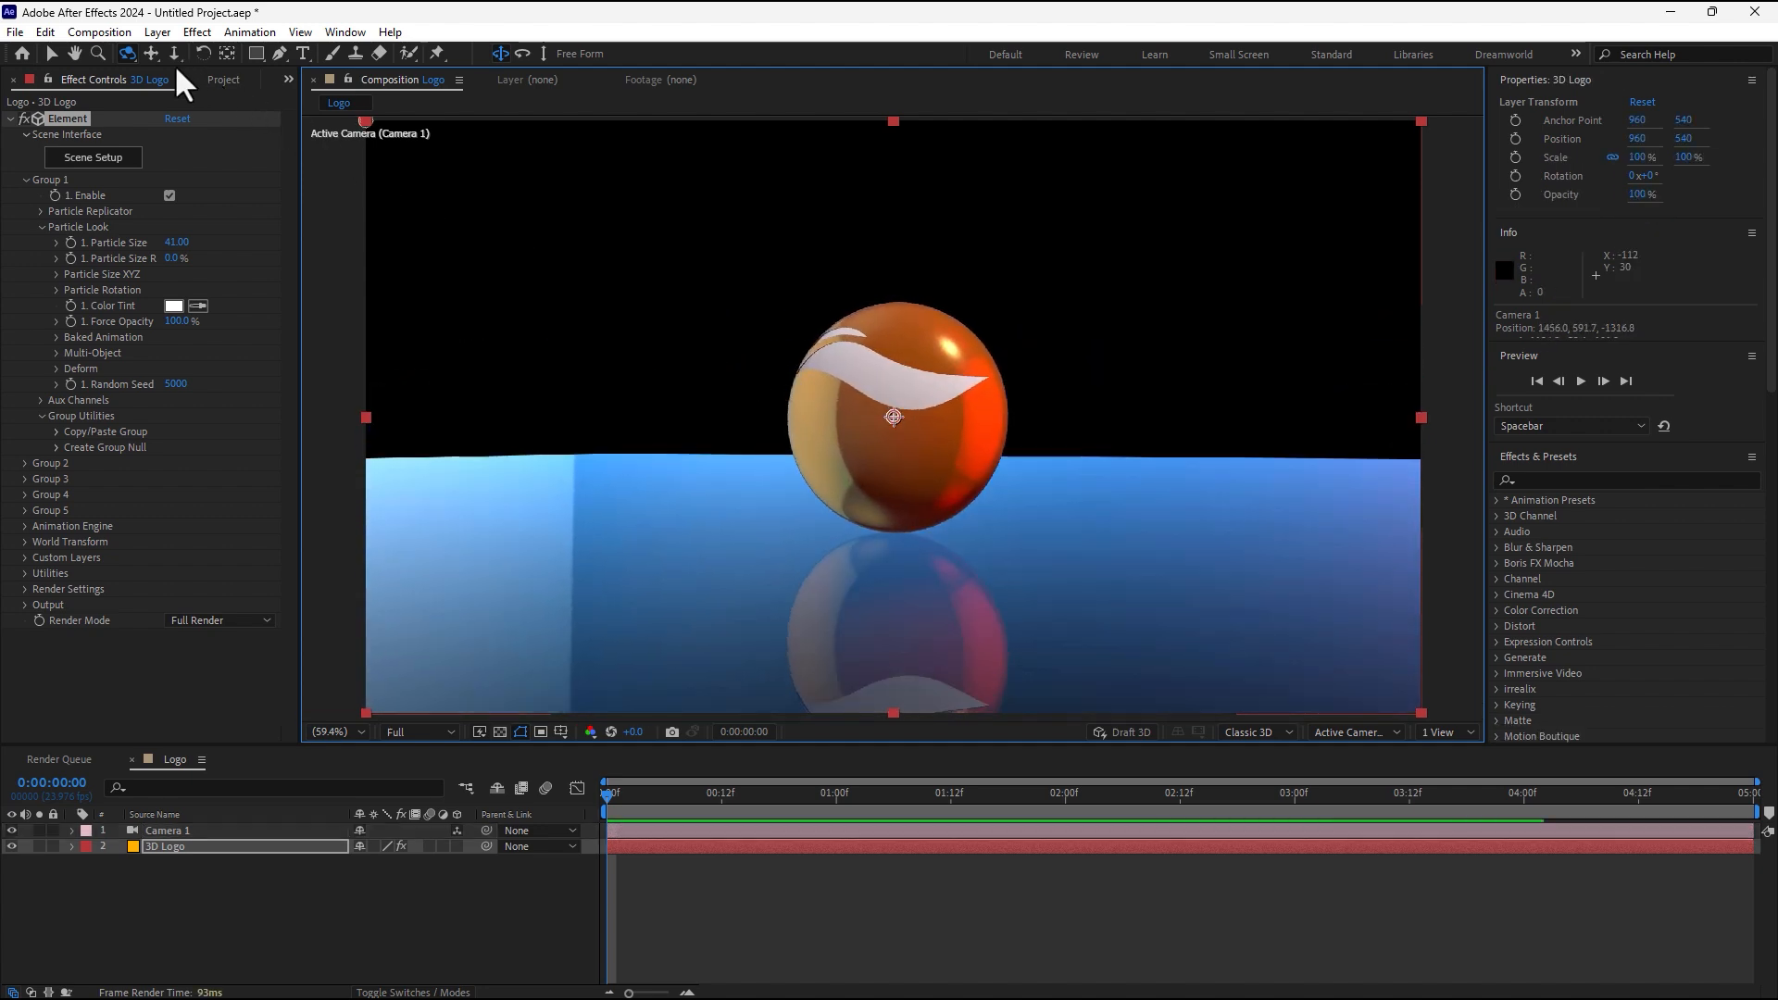
left_click(151, 53)
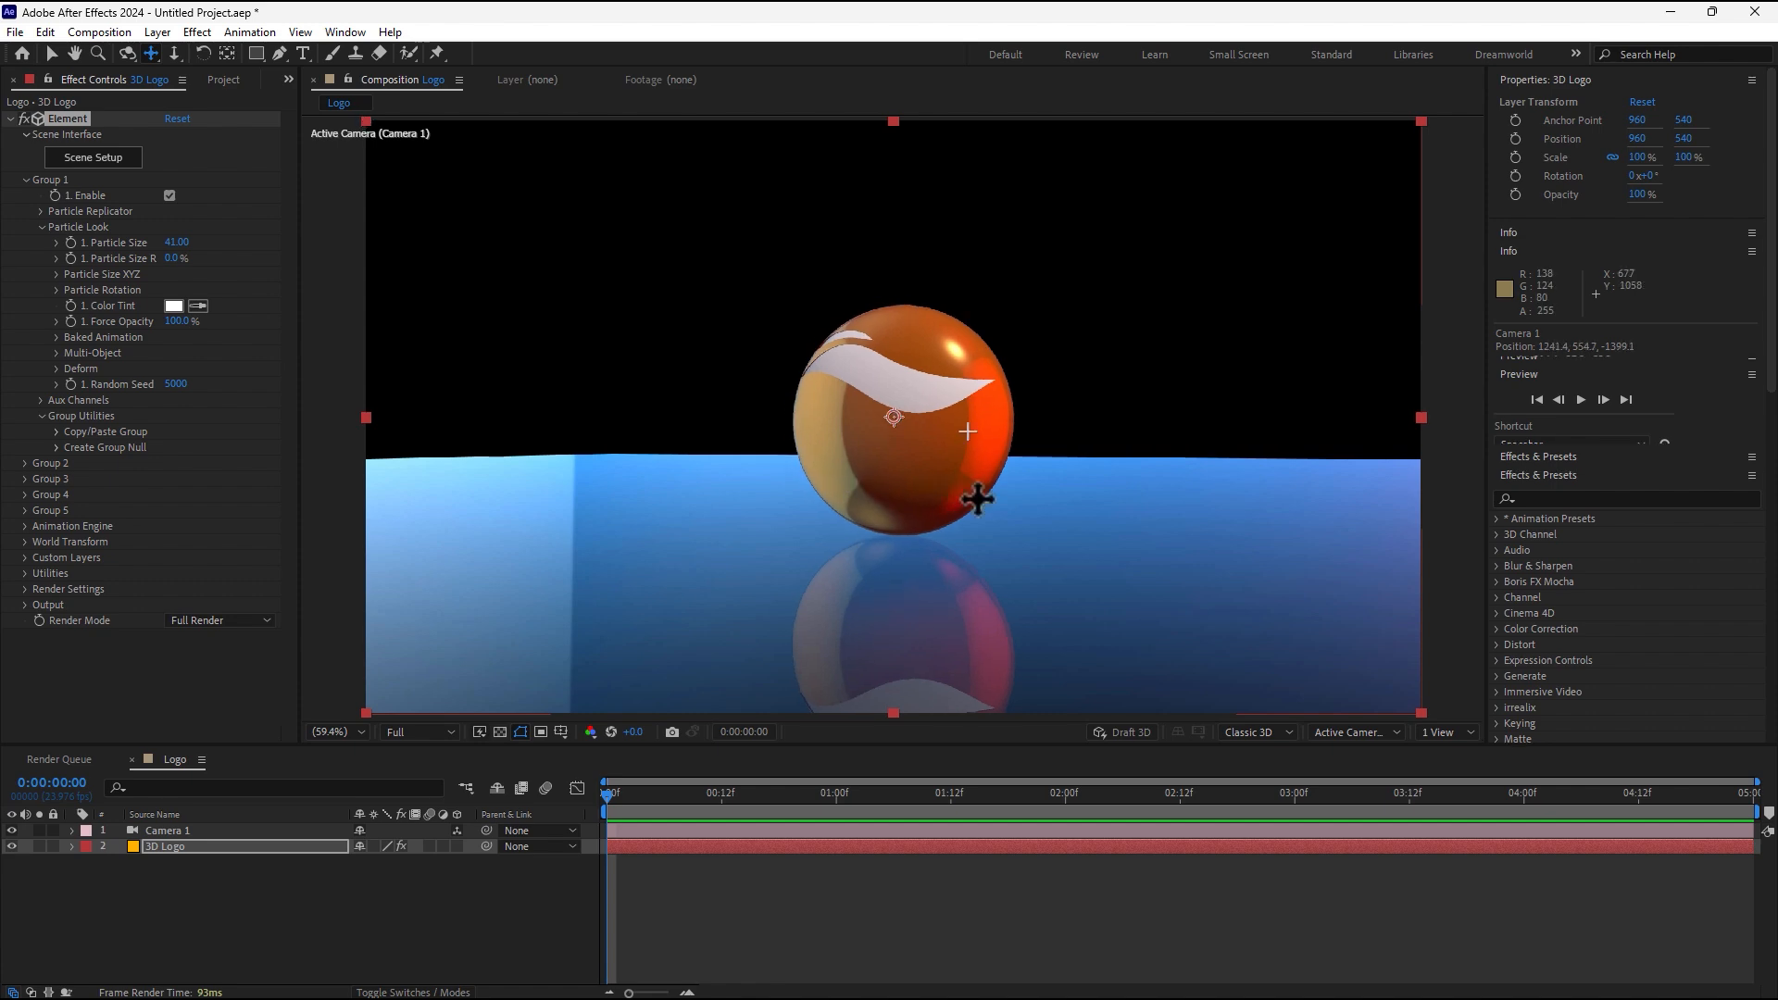
left_click_drag(976, 496, 1120, 491)
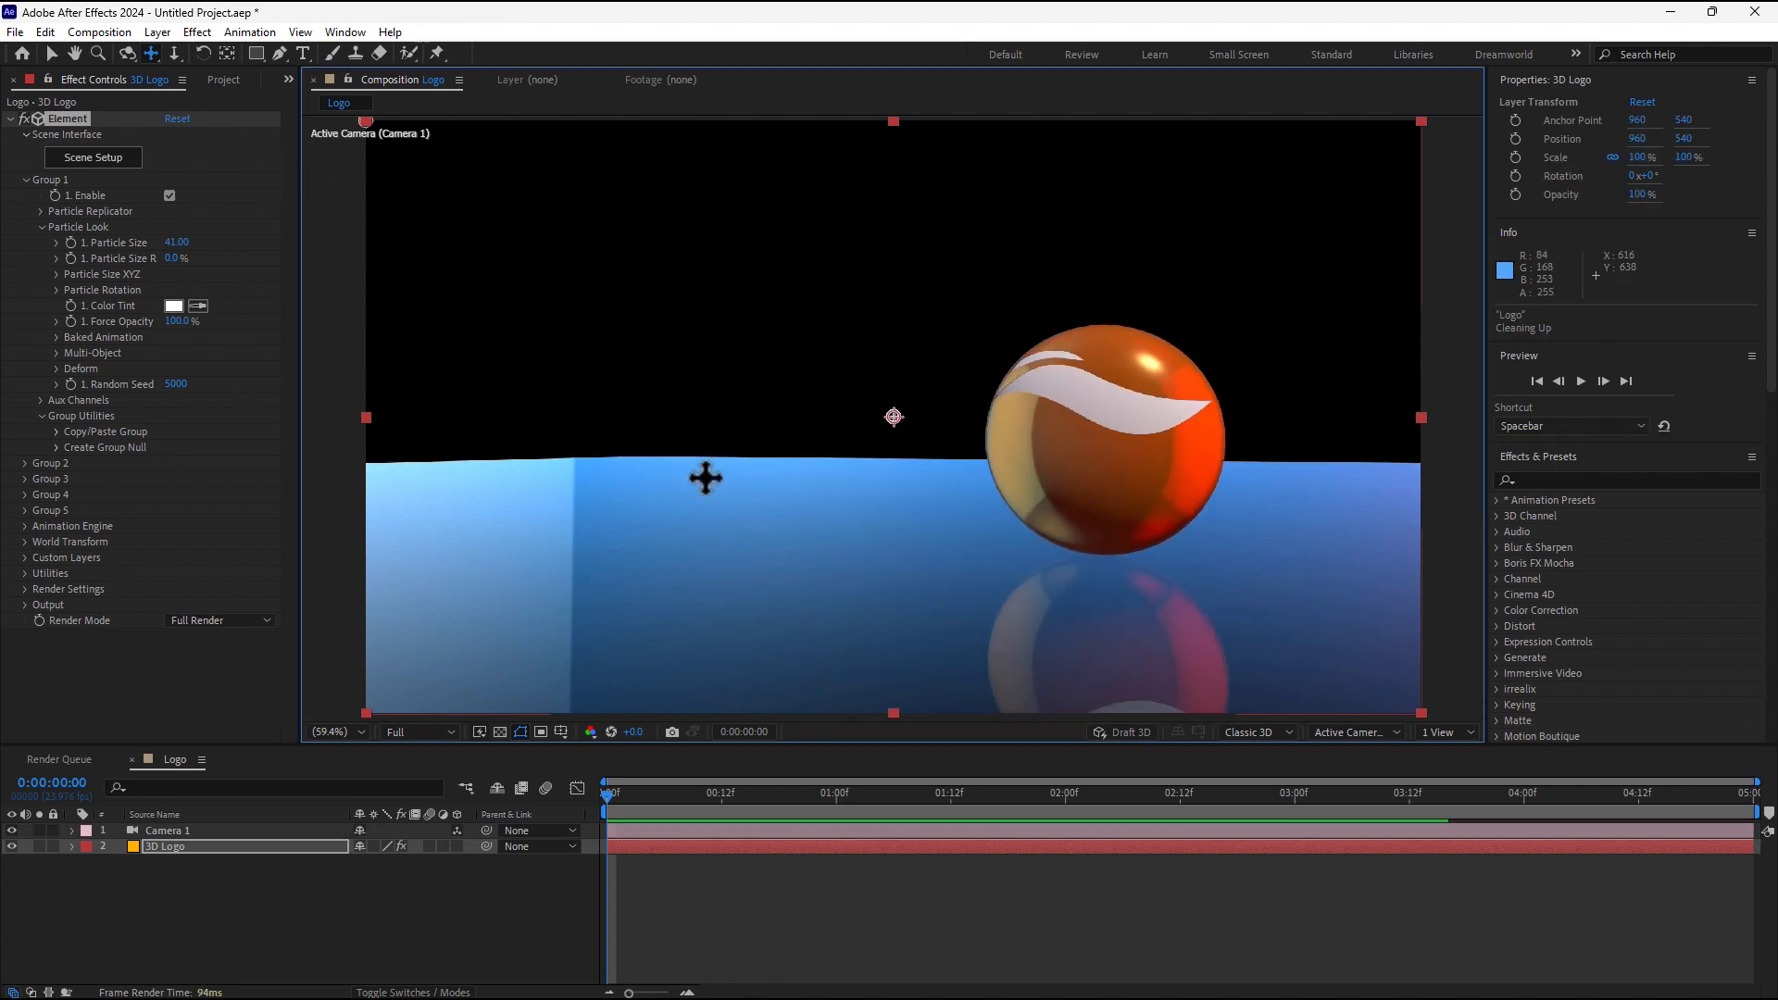
left_click(76, 33)
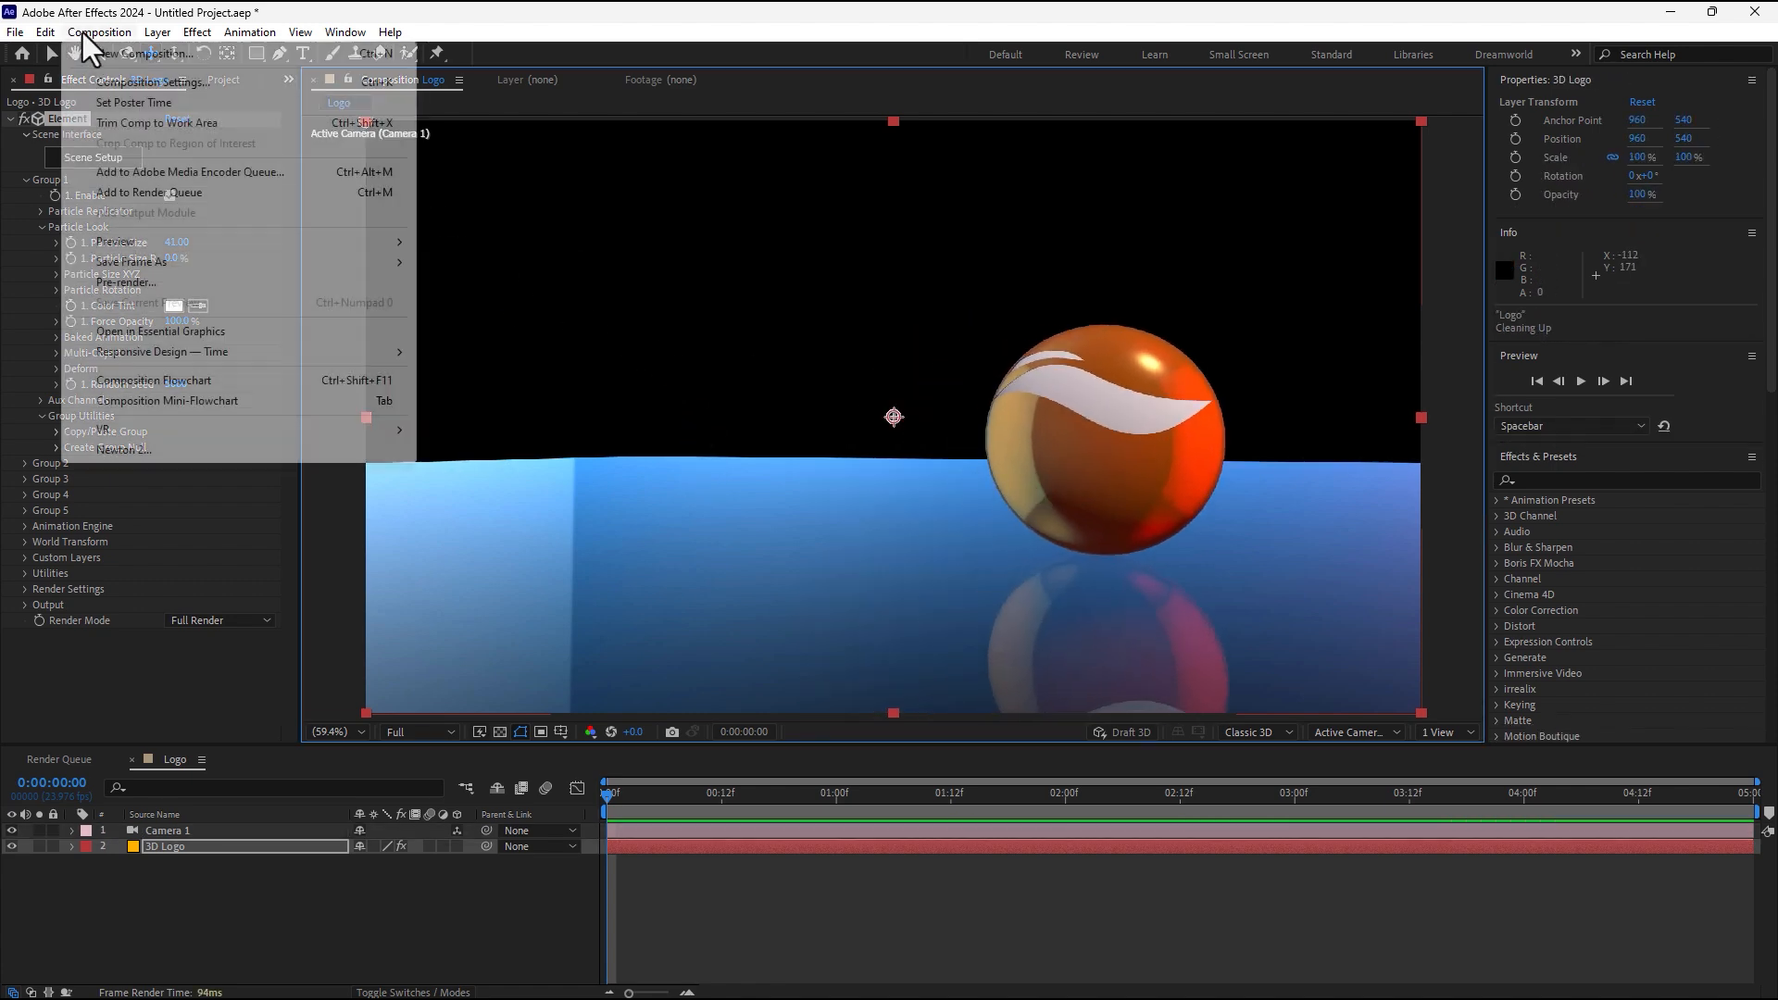
mouse_move(176, 263)
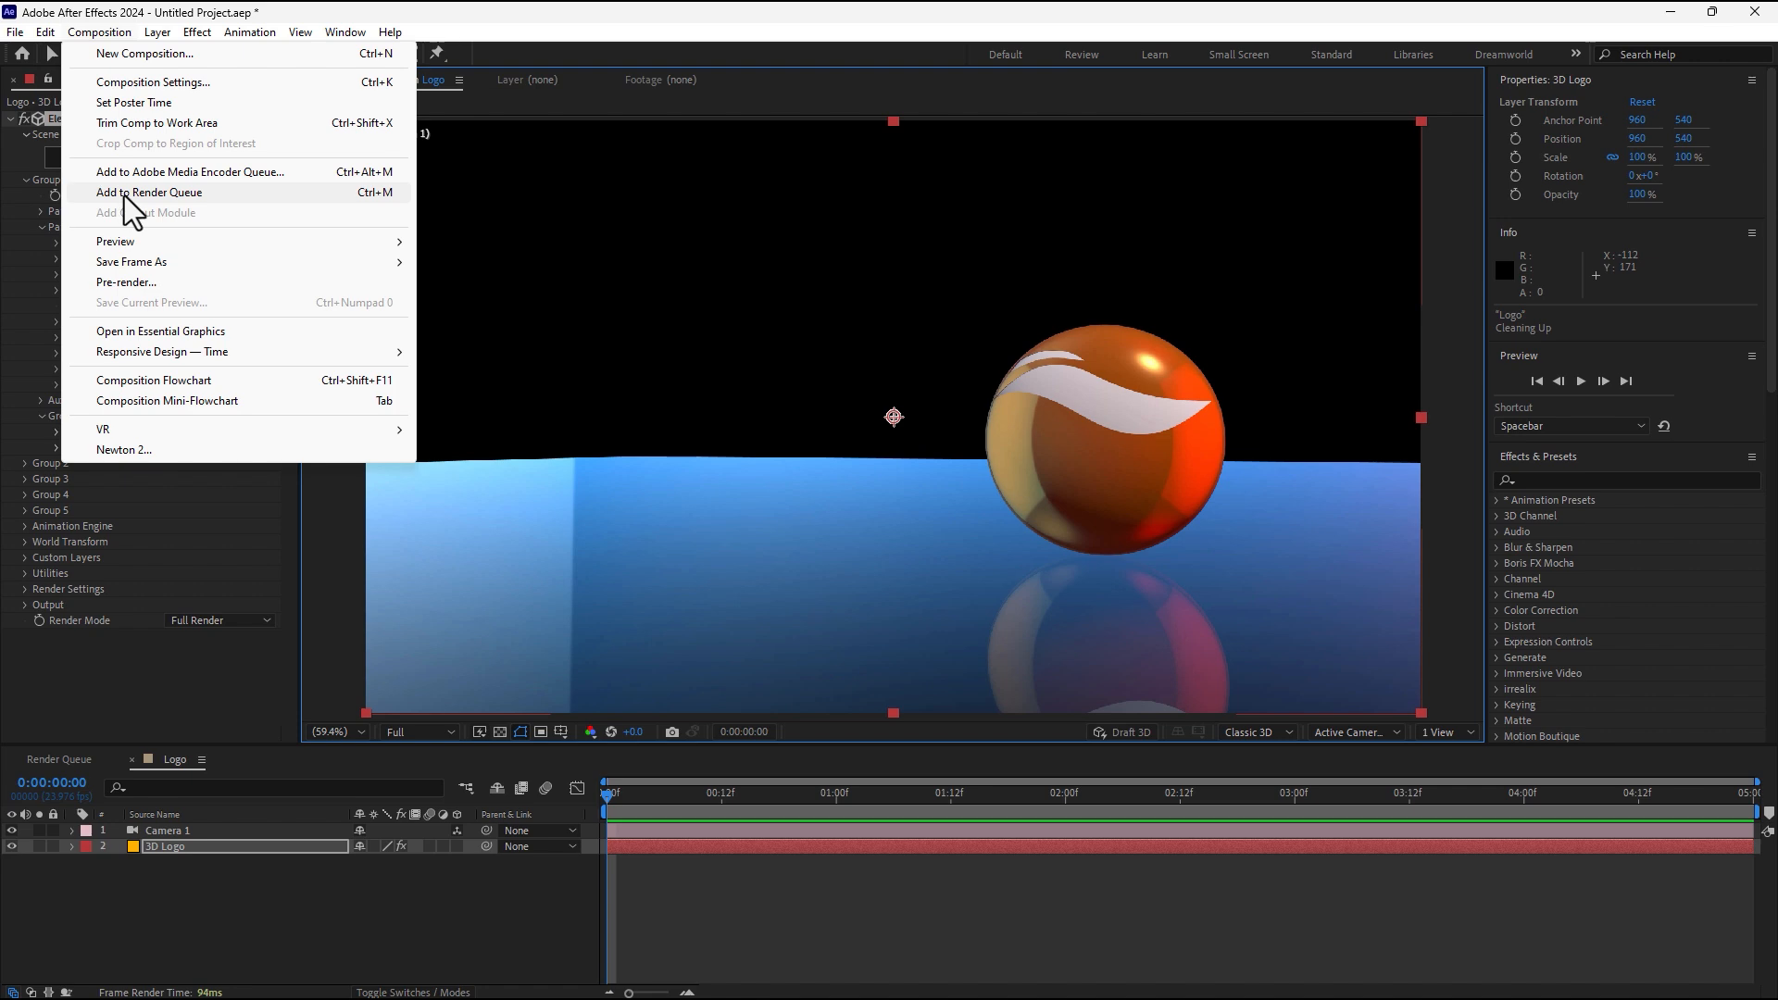
left_click(996, 18)
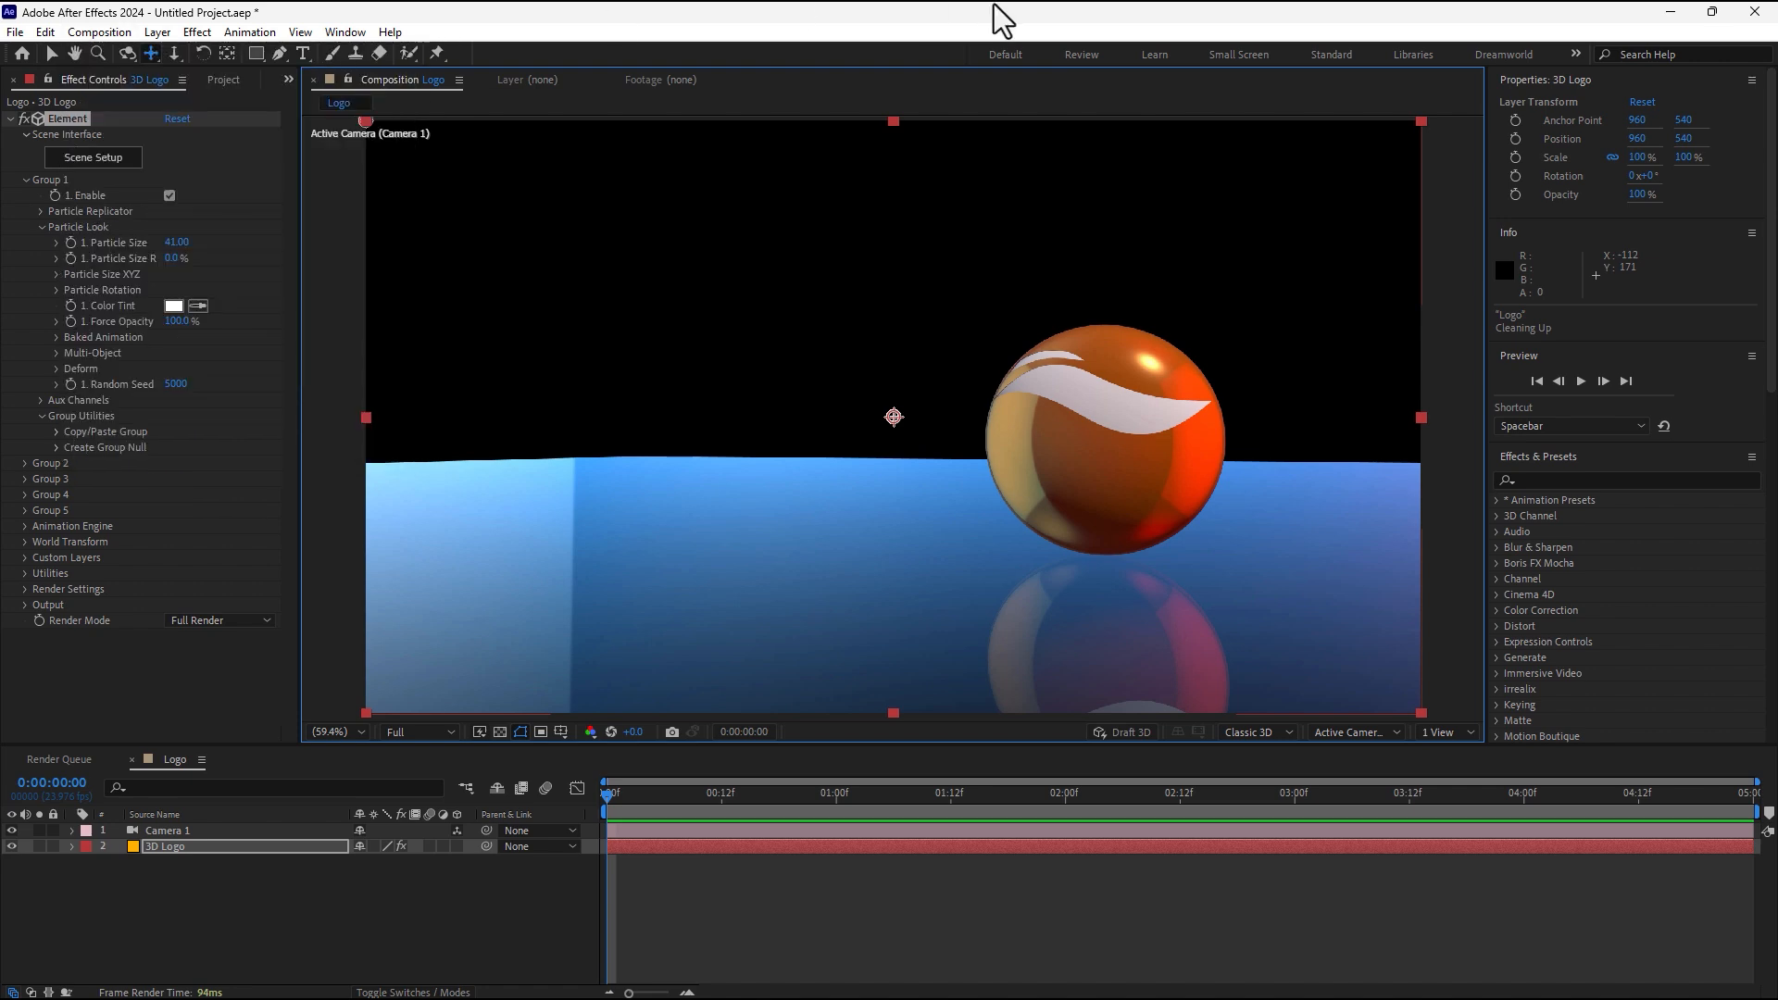